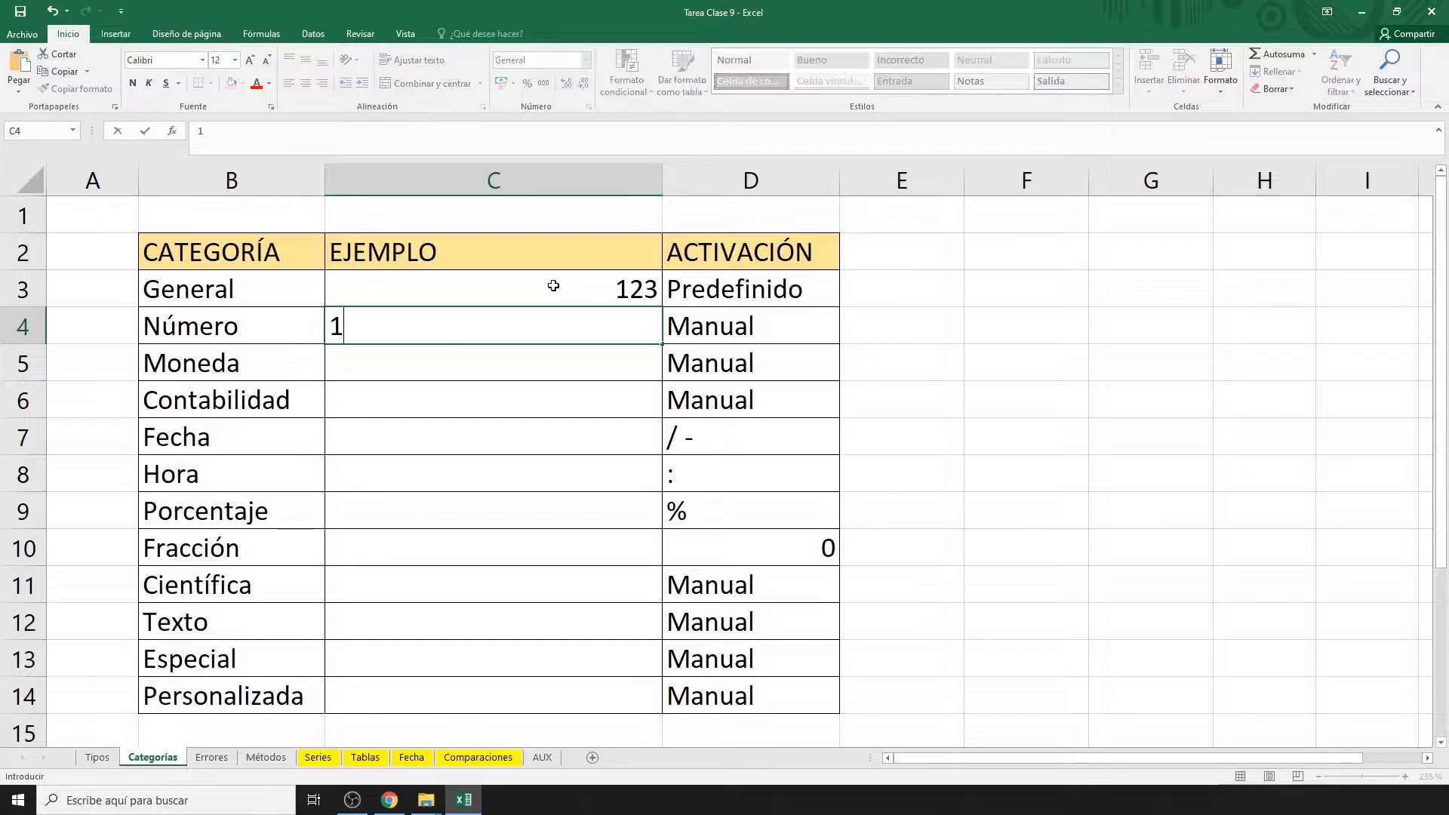
Commit 123 in C4, then browse the number format list and Formato de celdas without applying anything.
{"action": "key", "text": "Return"}
{"action": "left_click", "coordinate": [585, 323]}
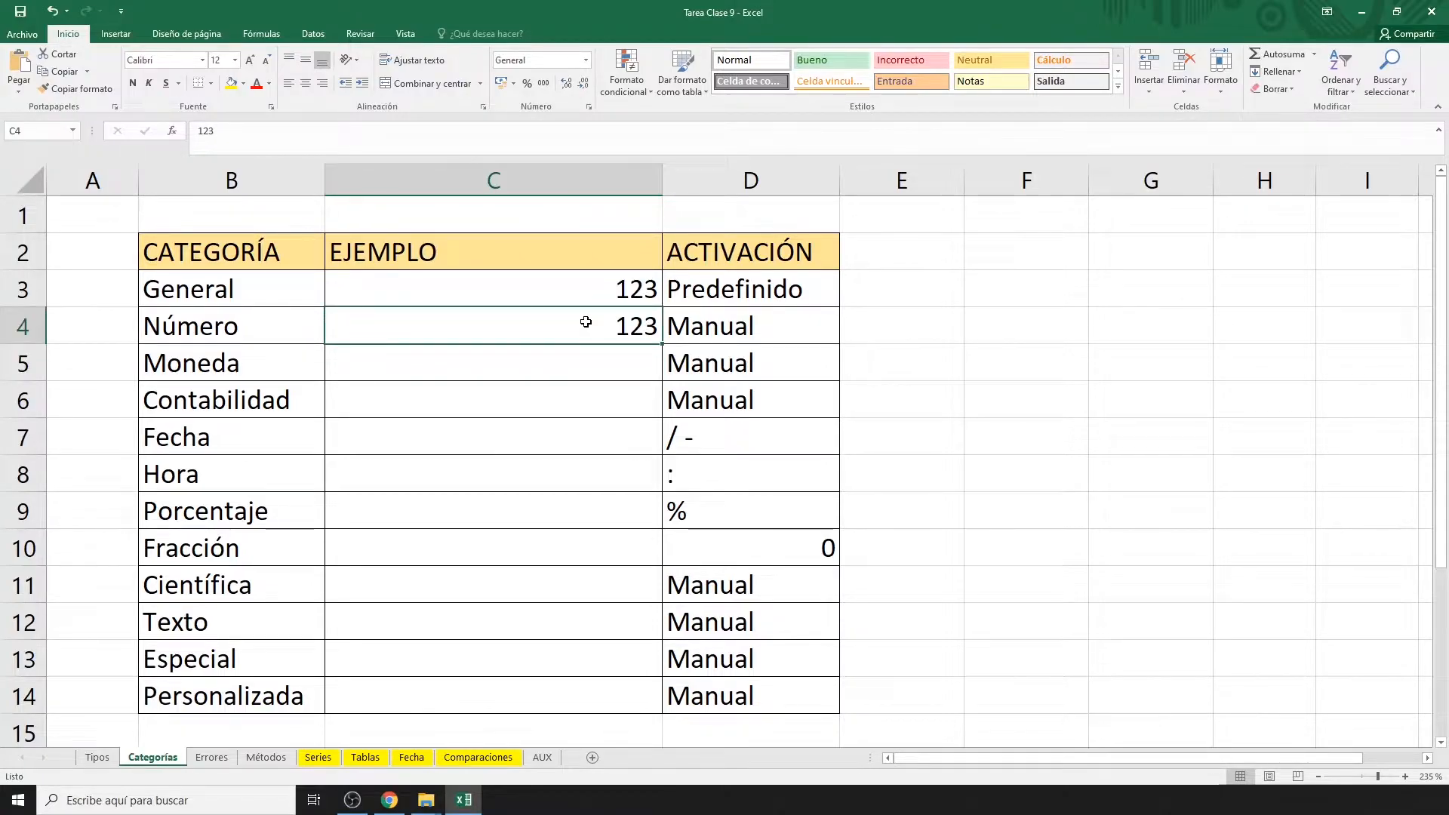
{"action": "left_click", "coordinate": [586, 60]}
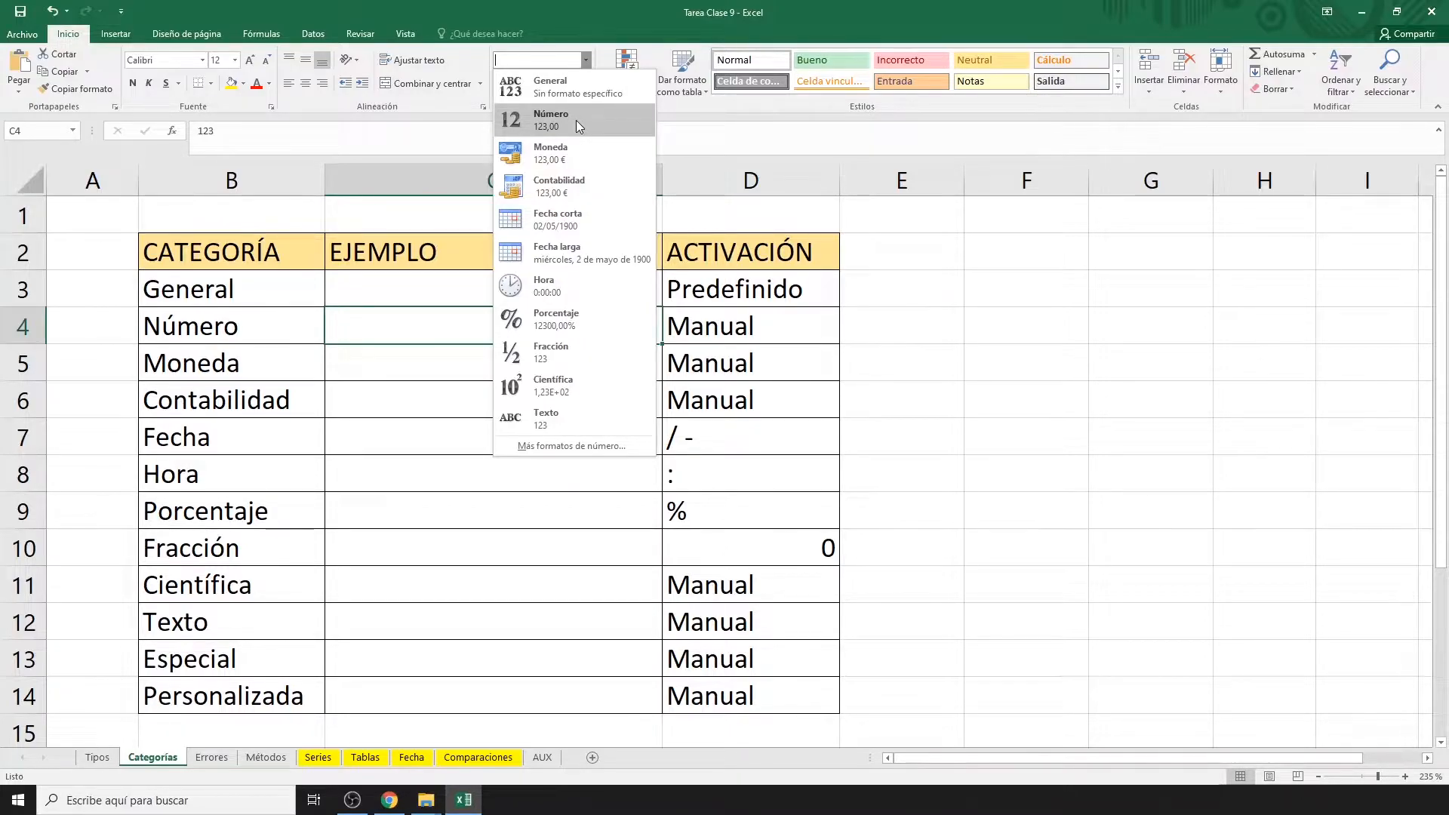
{"action": "left_click", "coordinate": [722, 218]}
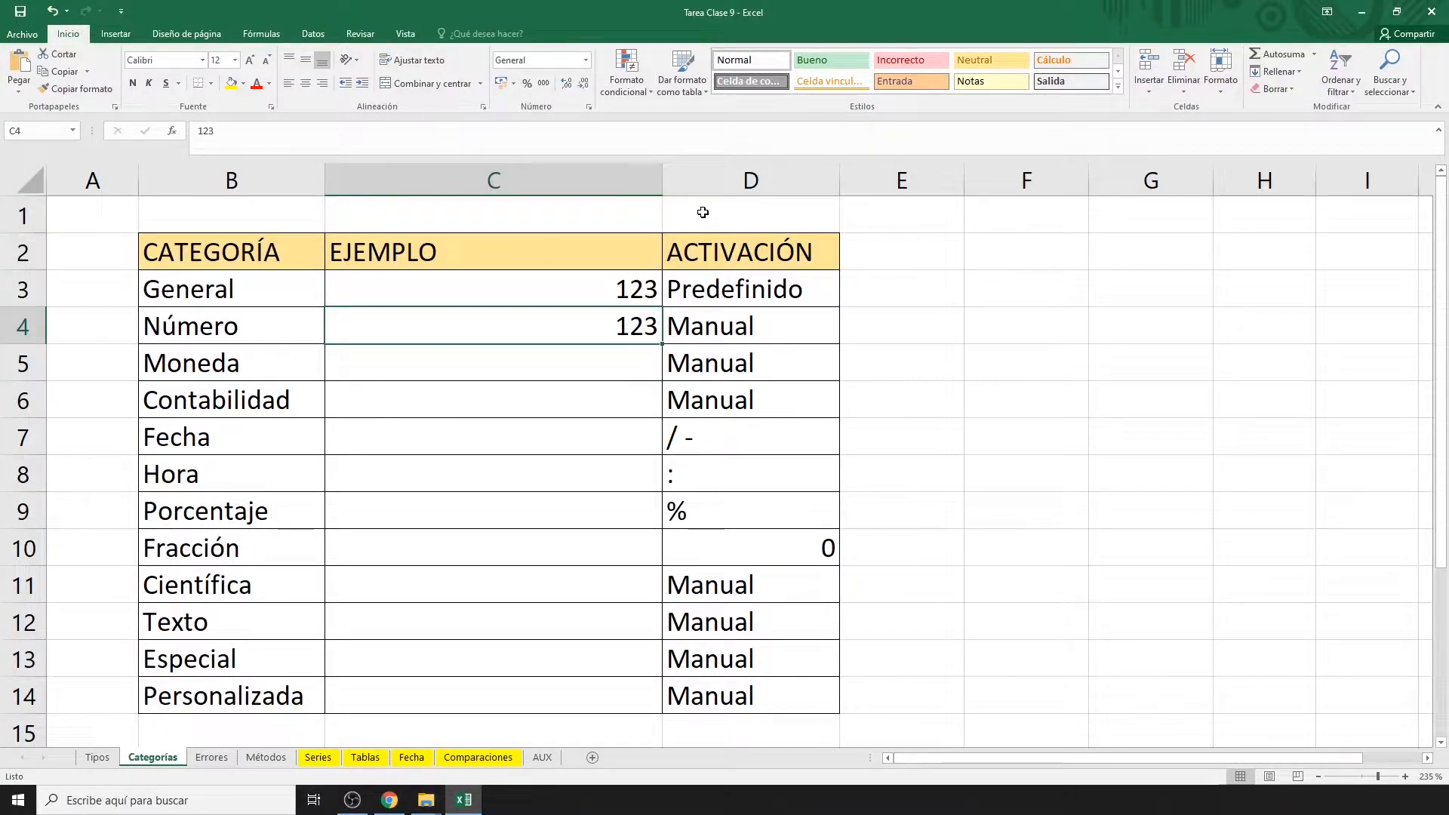
{"action": "left_click", "coordinate": [589, 108]}
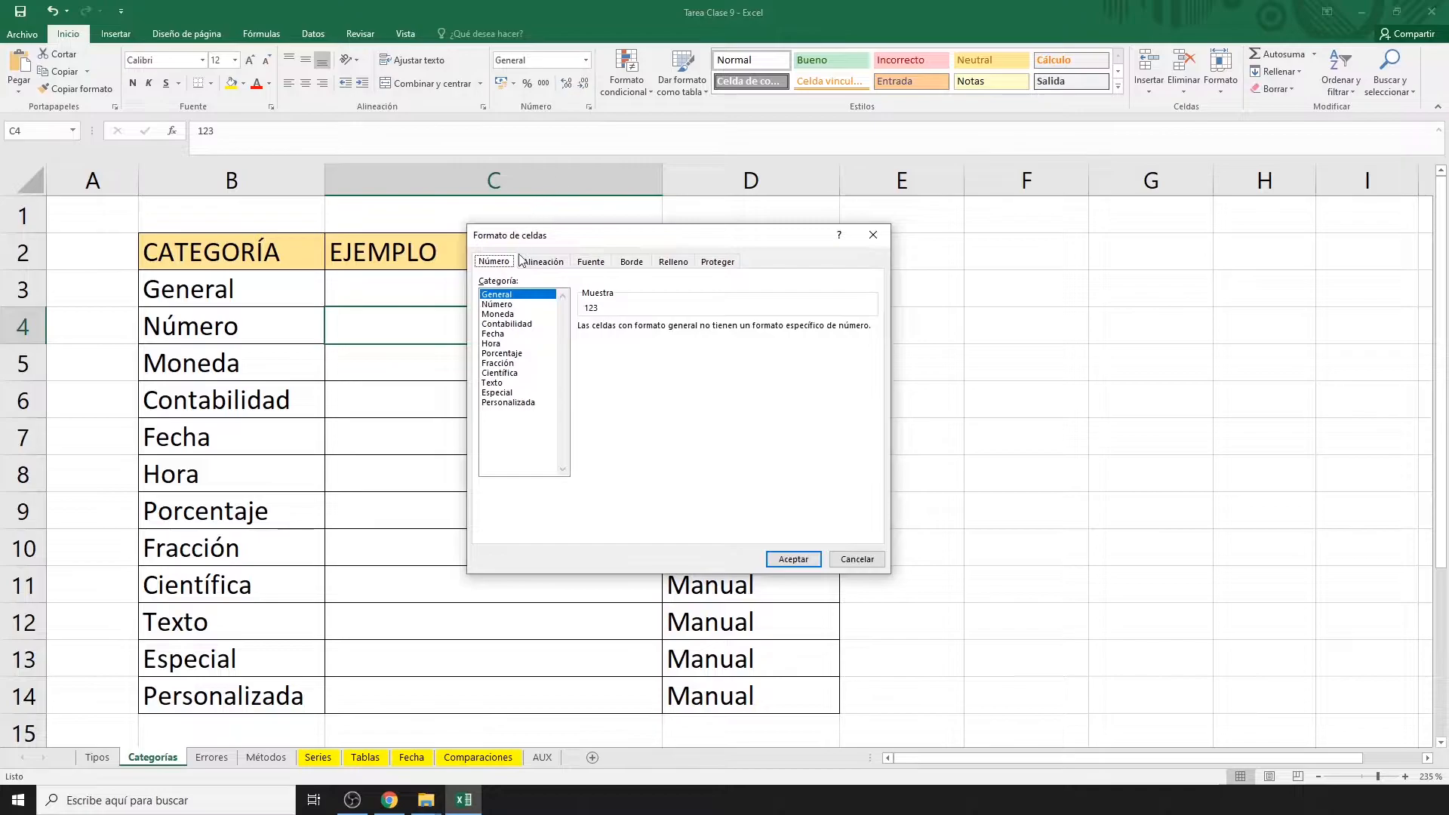
{"action": "left_click", "coordinate": [504, 305]}
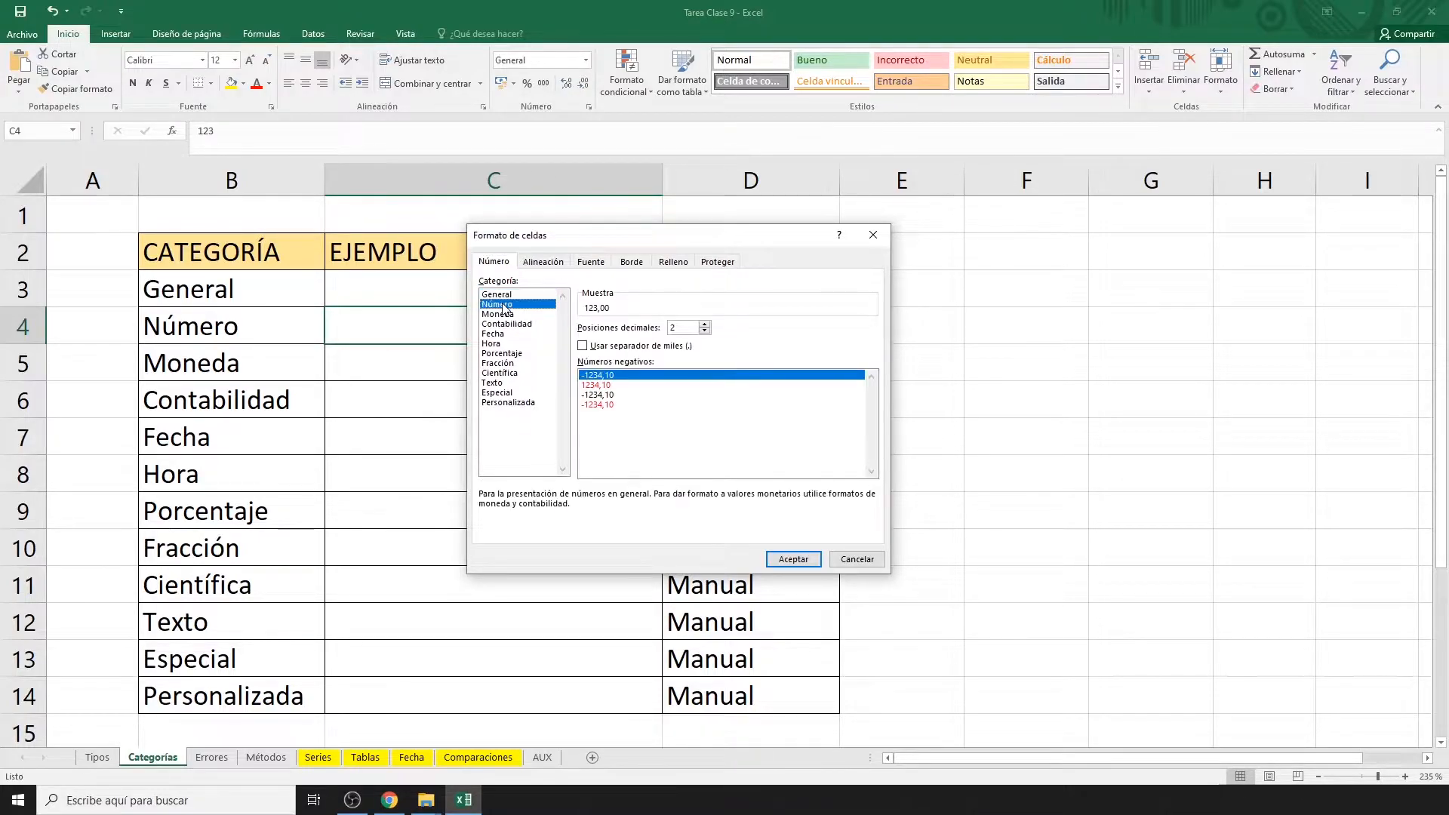
{"action": "key", "text": "Escape"}
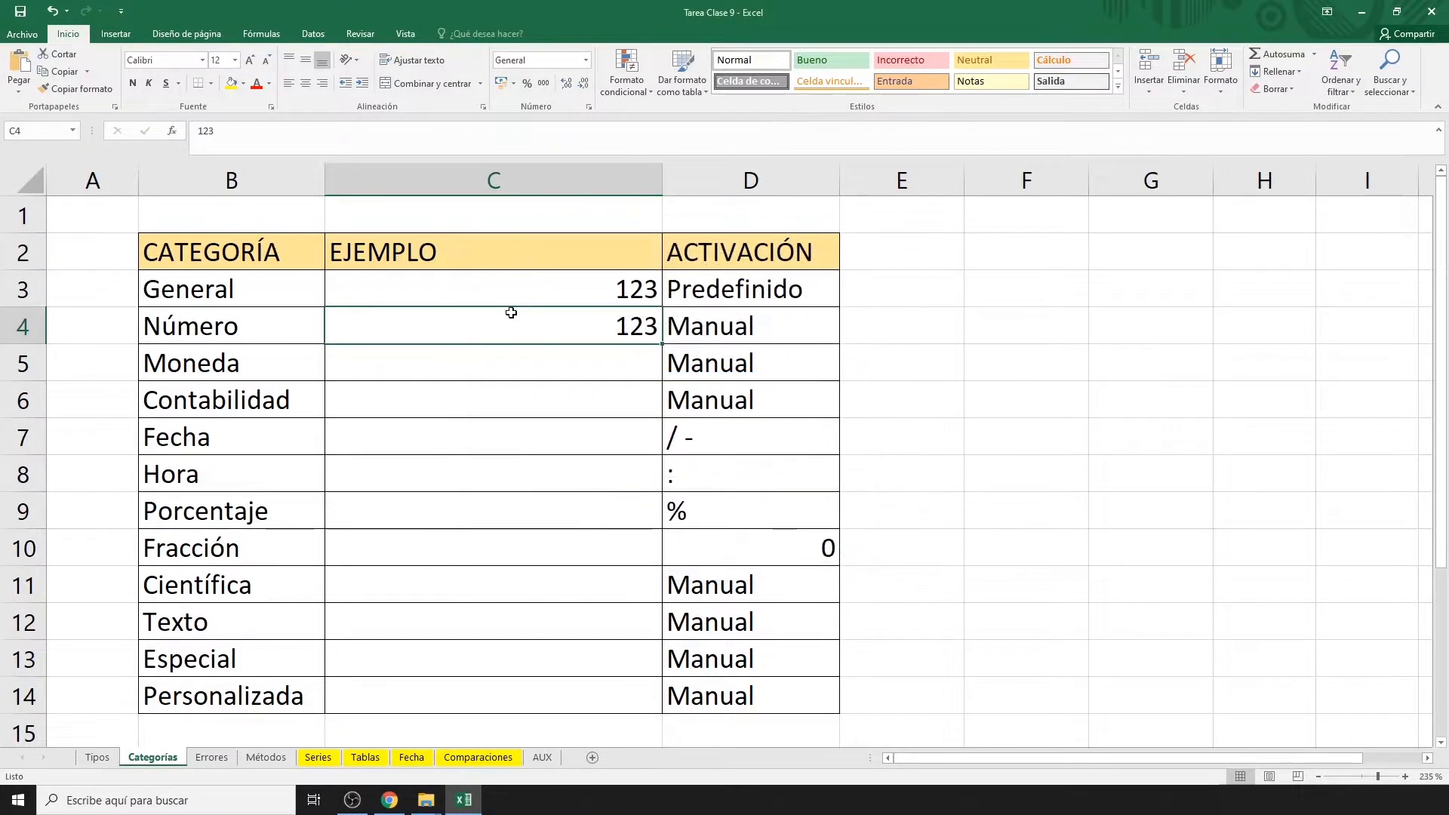
Apply the Número category to C4 via Formato de celdas so it shows 123,00.
{"action": "right_click", "coordinate": [541, 326]}
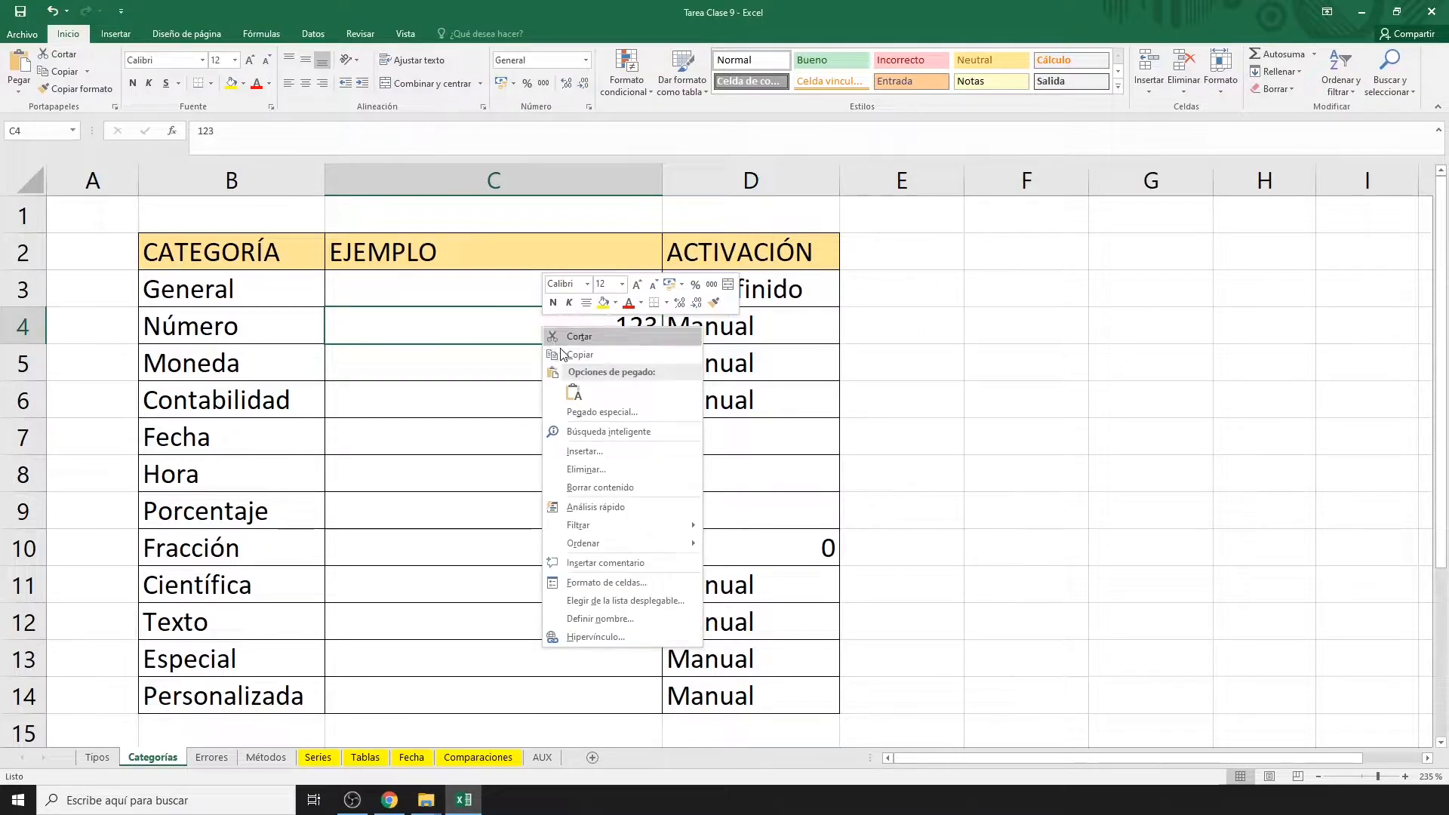
{"action": "left_click", "coordinate": [614, 583]}
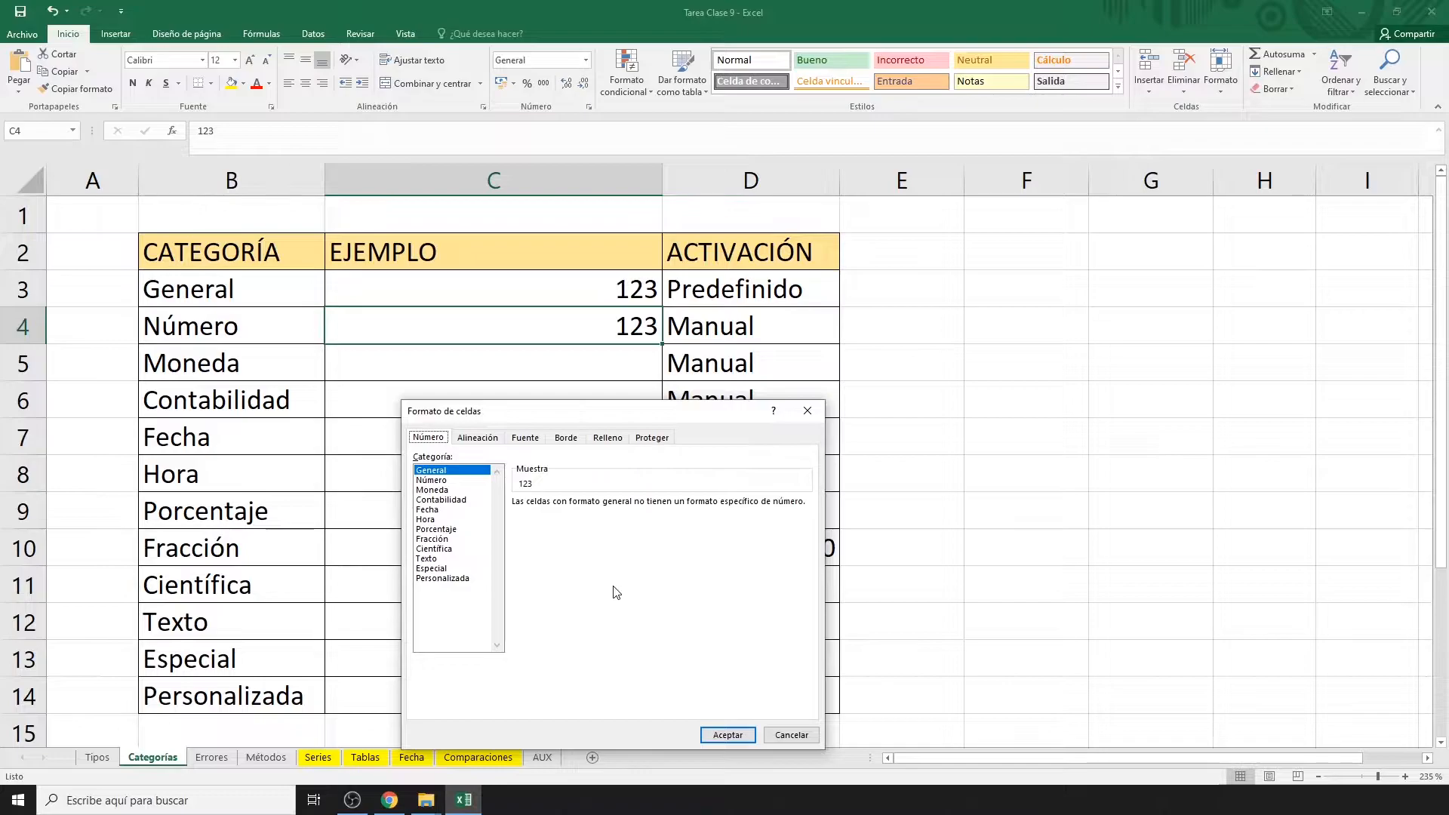
{"action": "key", "text": "Escape"}
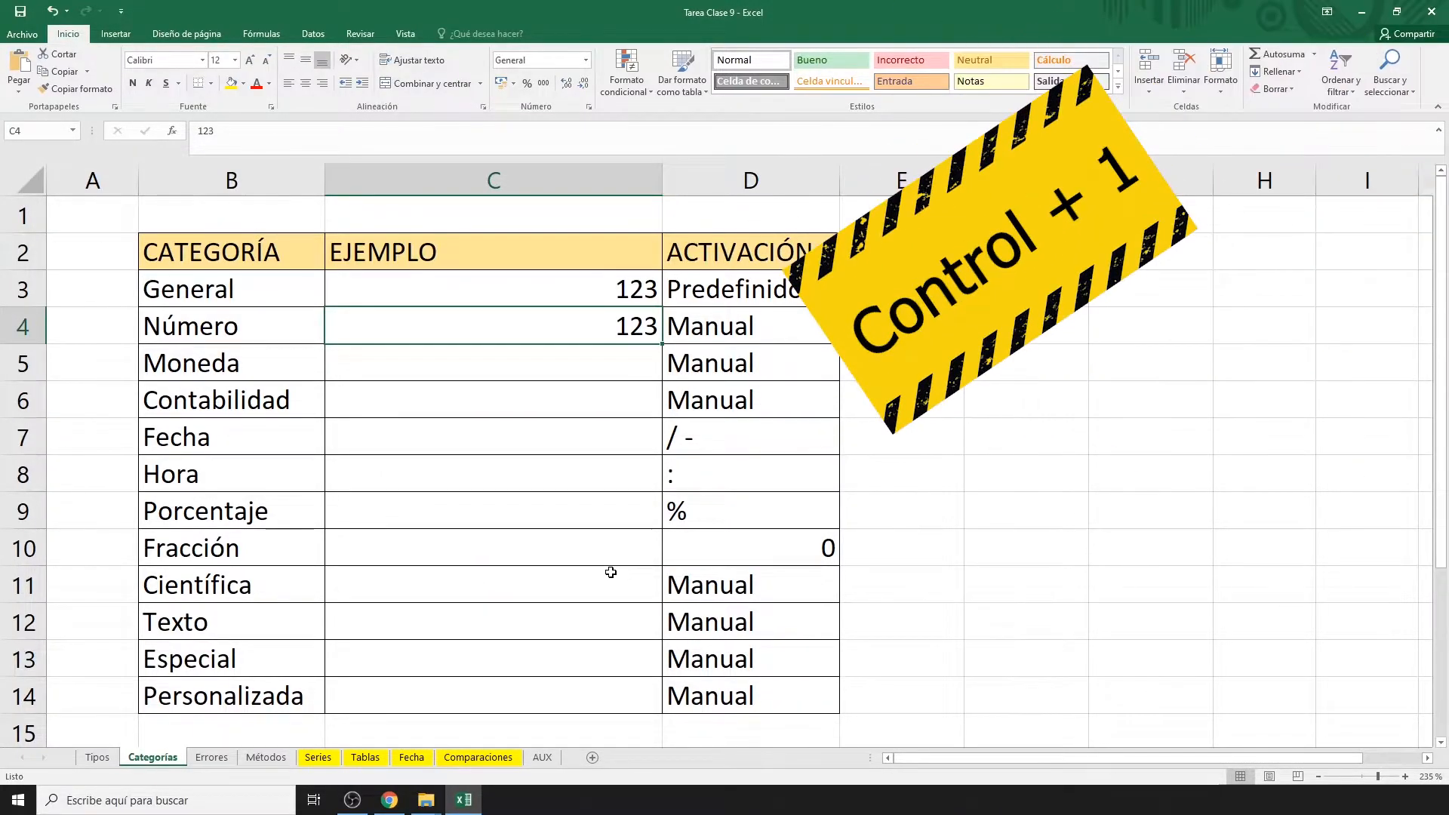
{"action": "key", "text": "ctrl+1"}
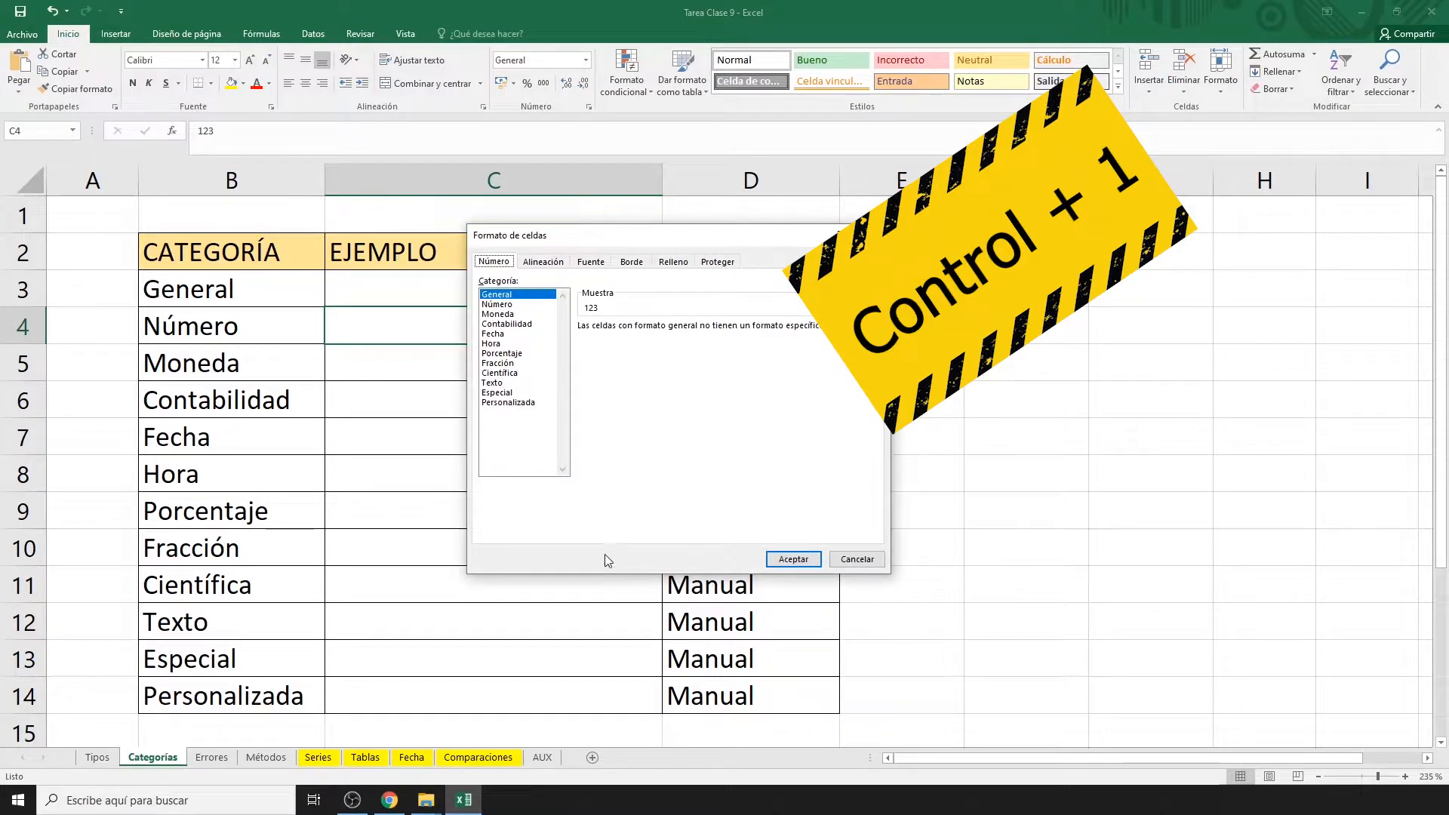
{"action": "left_click", "coordinate": [516, 304]}
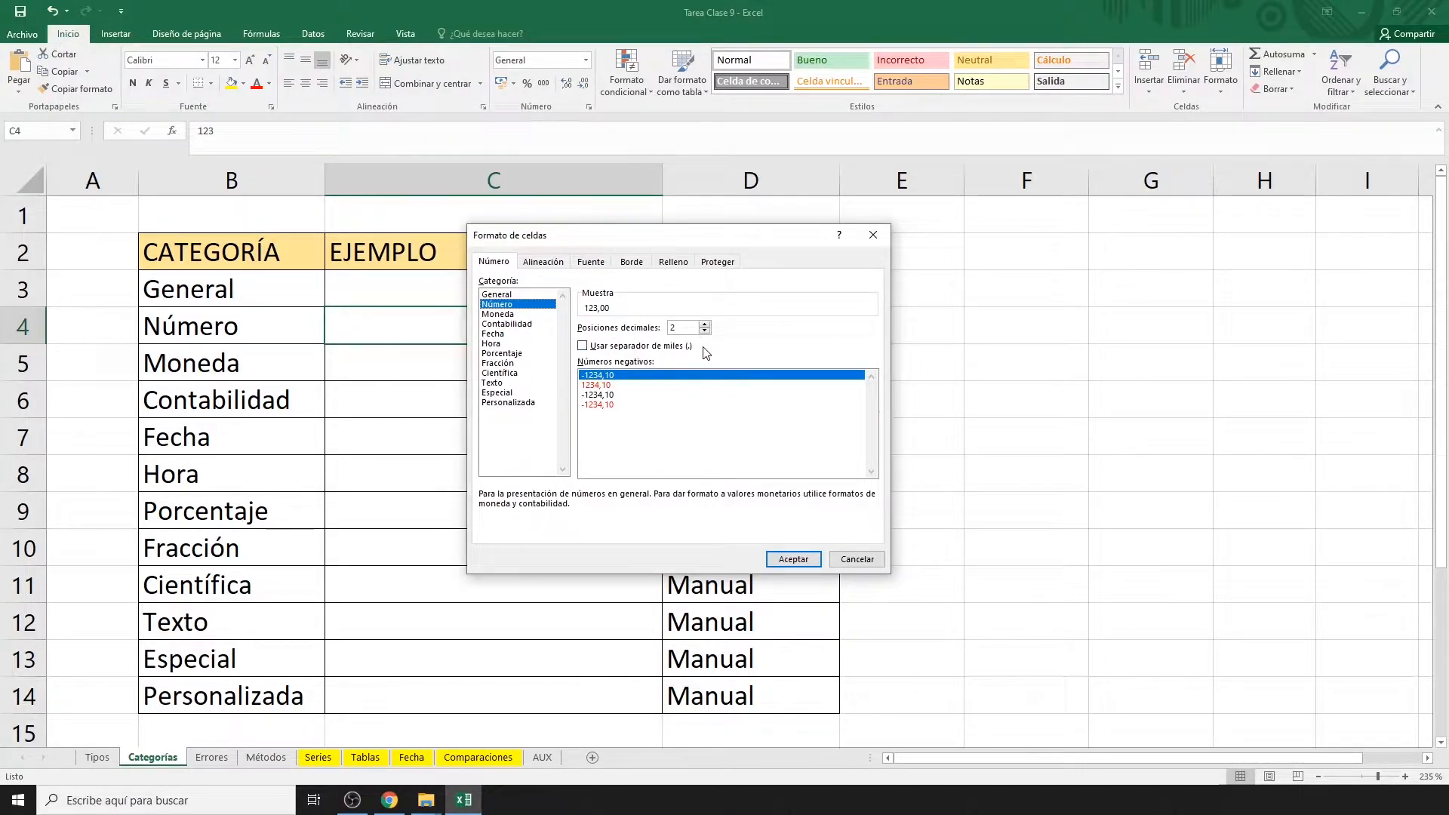
{"action": "left_click", "coordinate": [792, 561]}
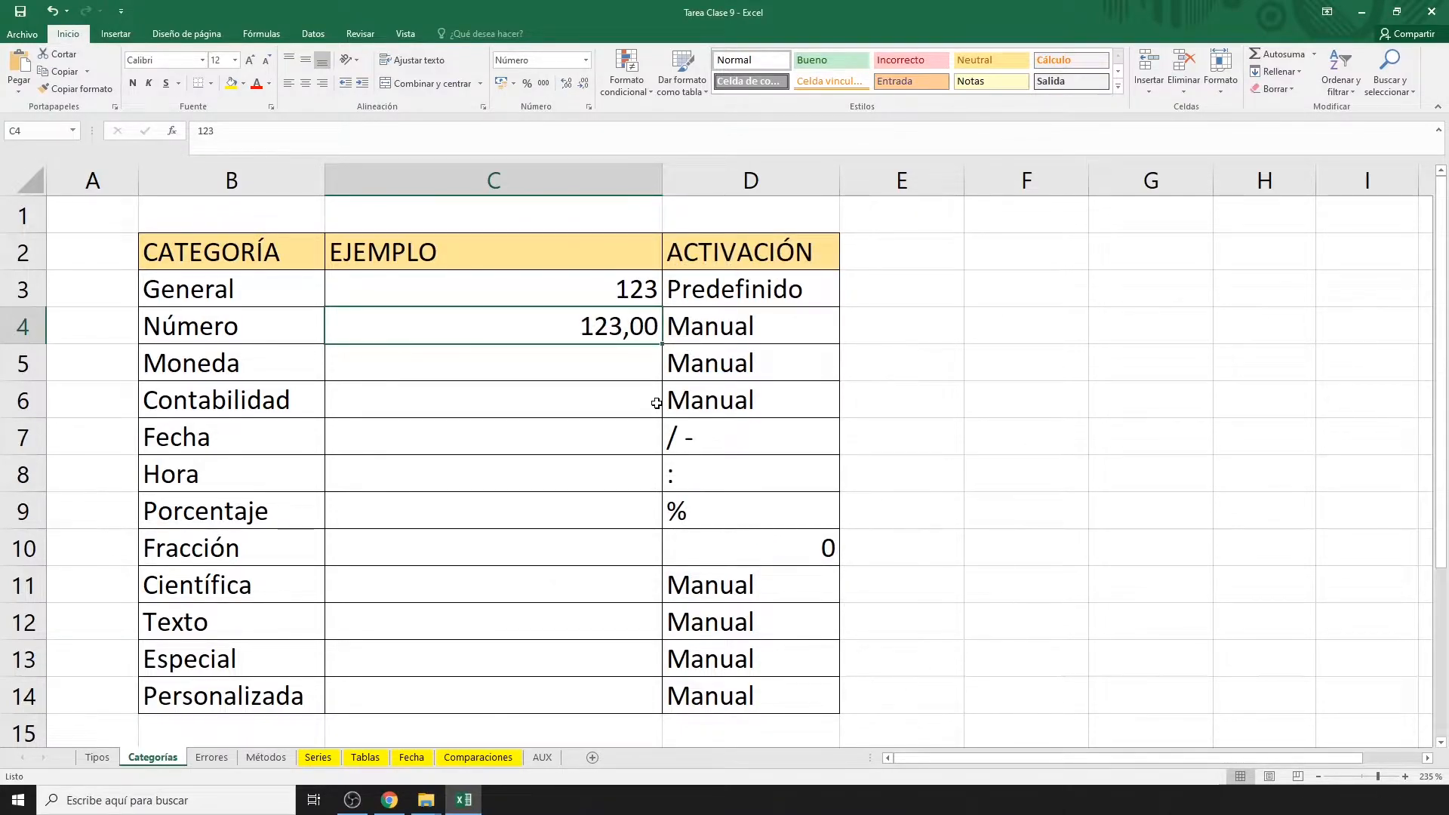
Enter 123 in C5 and apply the Moneda format with the euro symbol.
{"action": "left_click", "coordinate": [636, 364]}
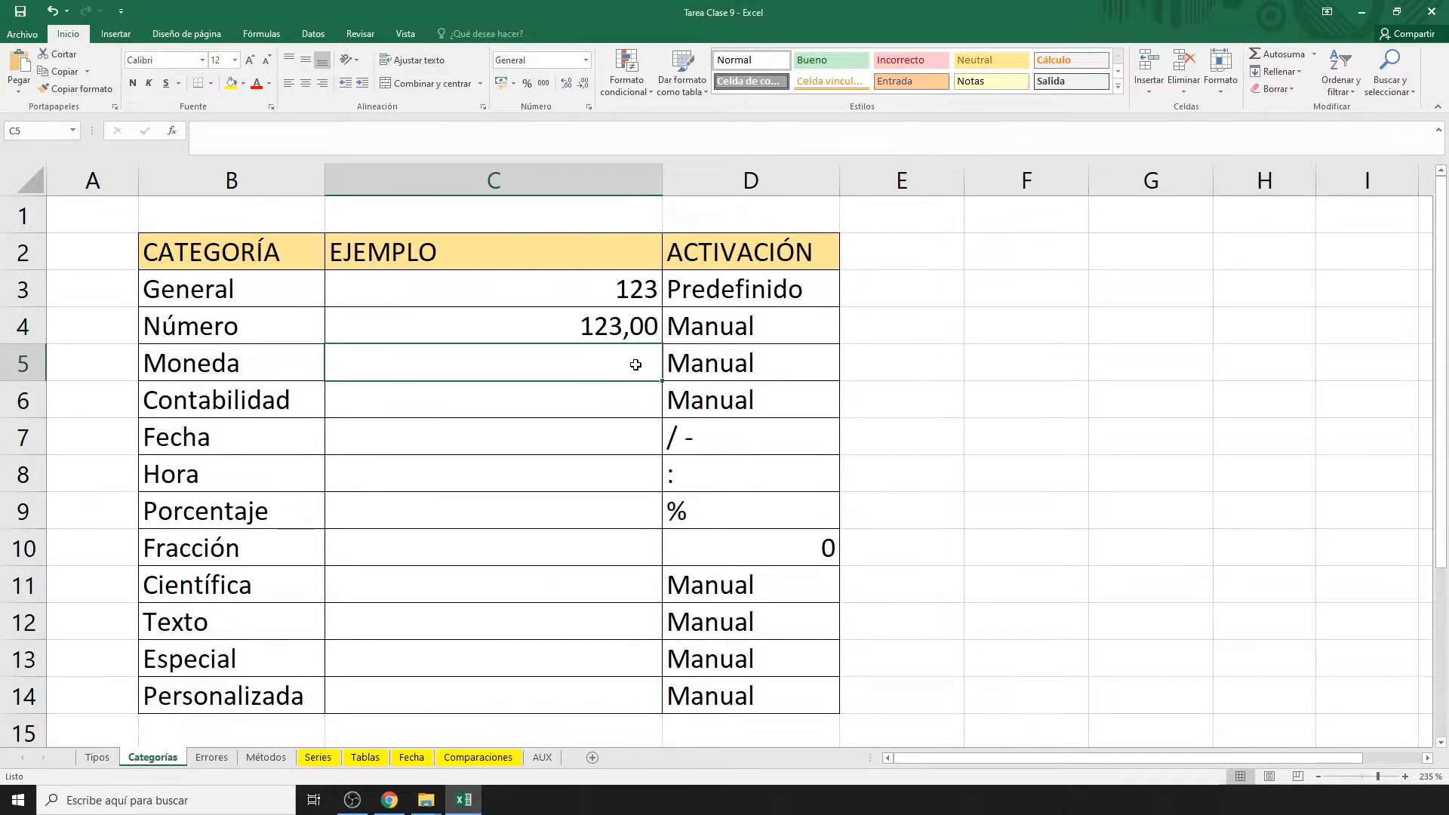
{"action": "type", "text": "123"}
{"action": "key", "text": "Return"}
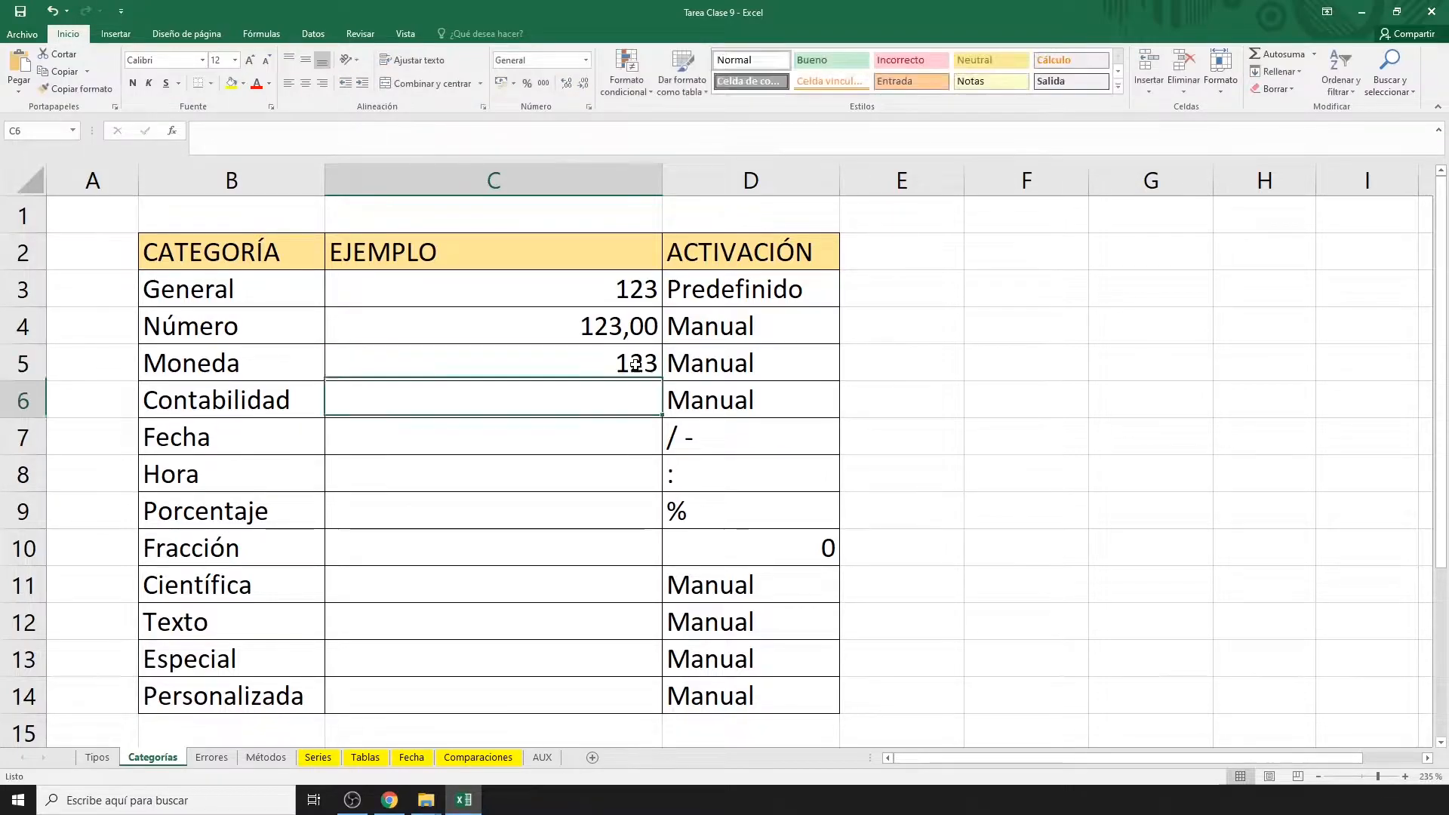
{"action": "left_click", "coordinate": [595, 363]}
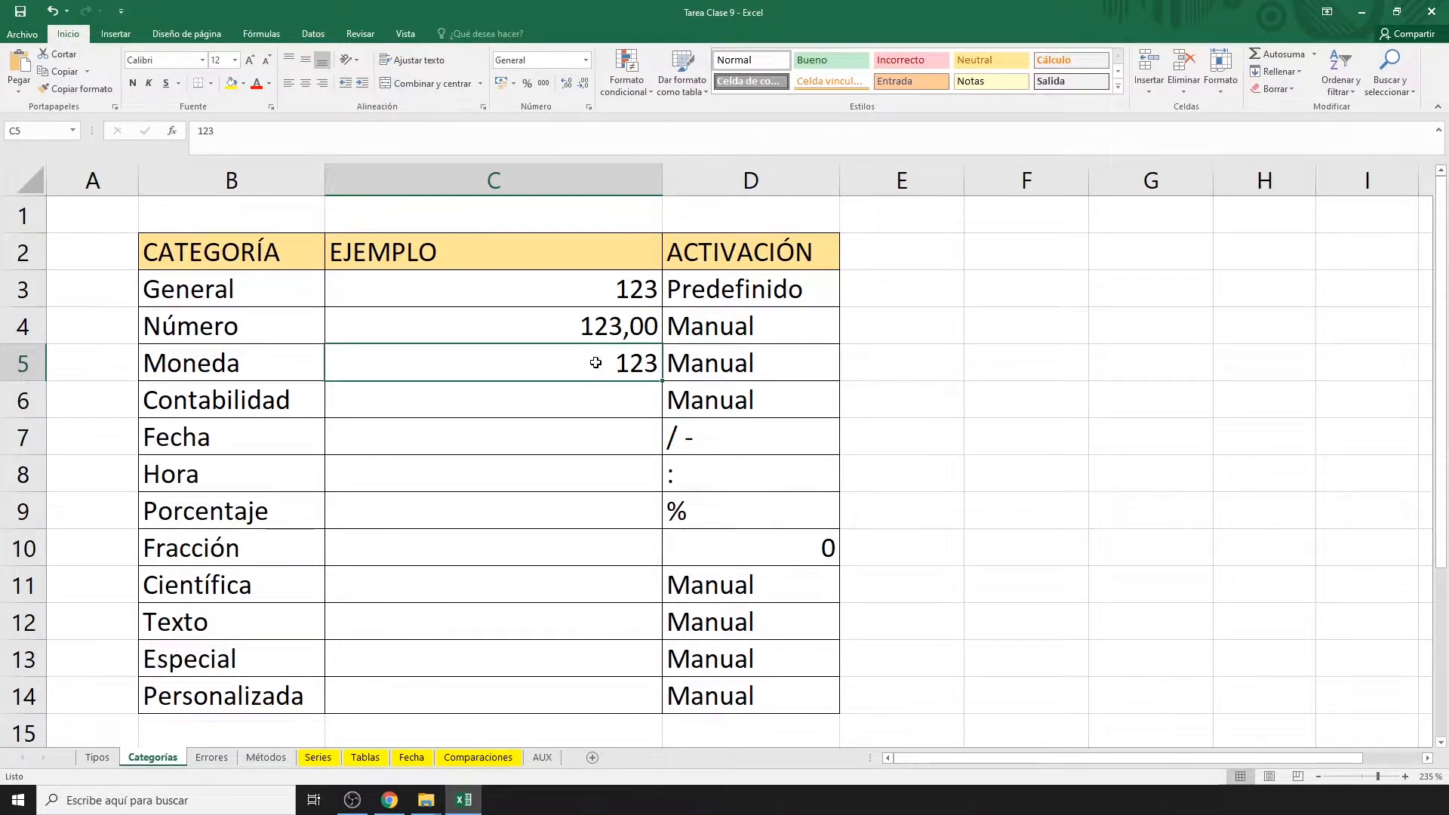
{"action": "key", "text": "ctrl+1"}
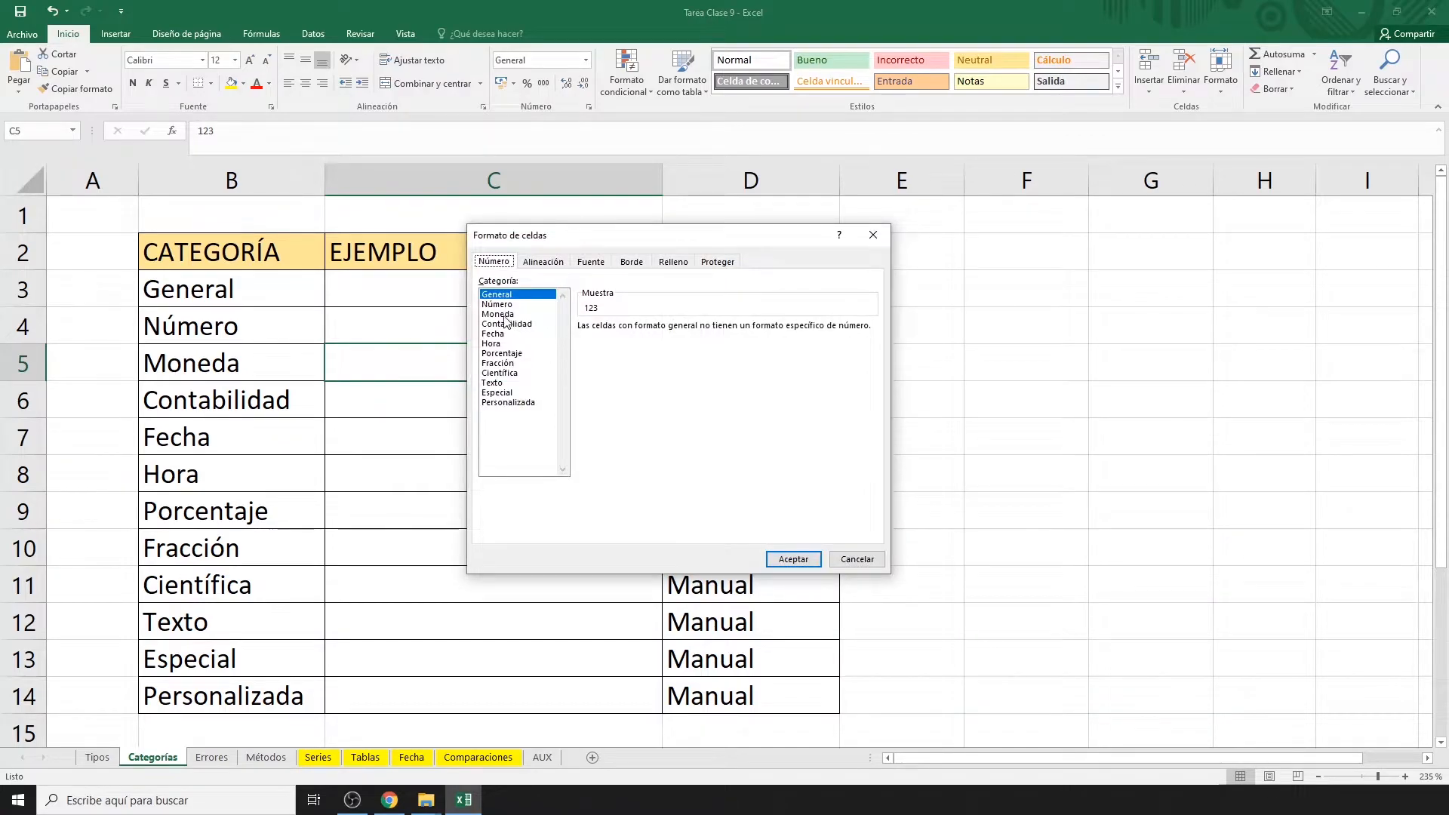
{"action": "left_click", "coordinate": [504, 314]}
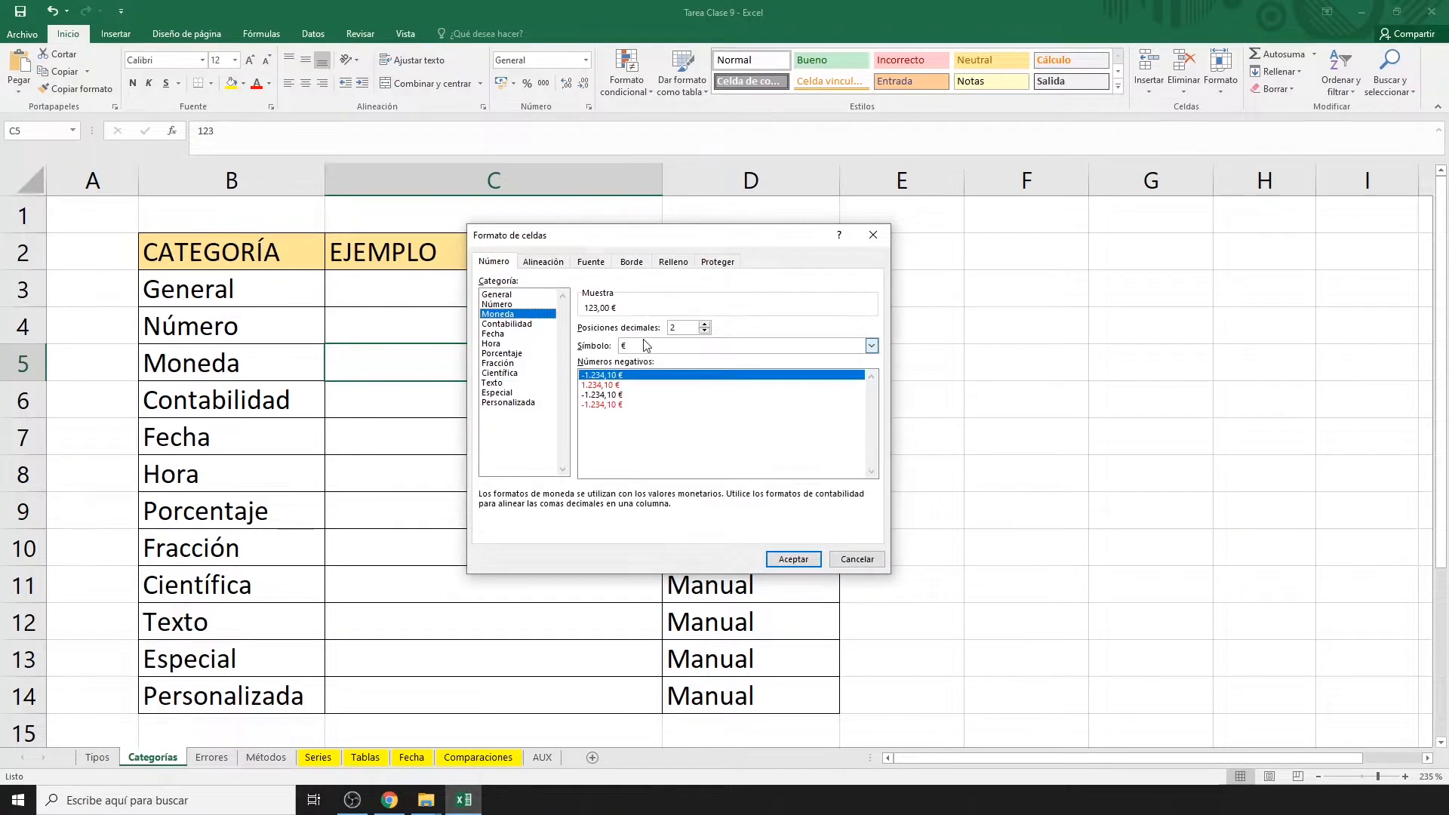
{"action": "left_click", "coordinate": [874, 347]}
{"action": "left_click", "coordinate": [873, 346]}
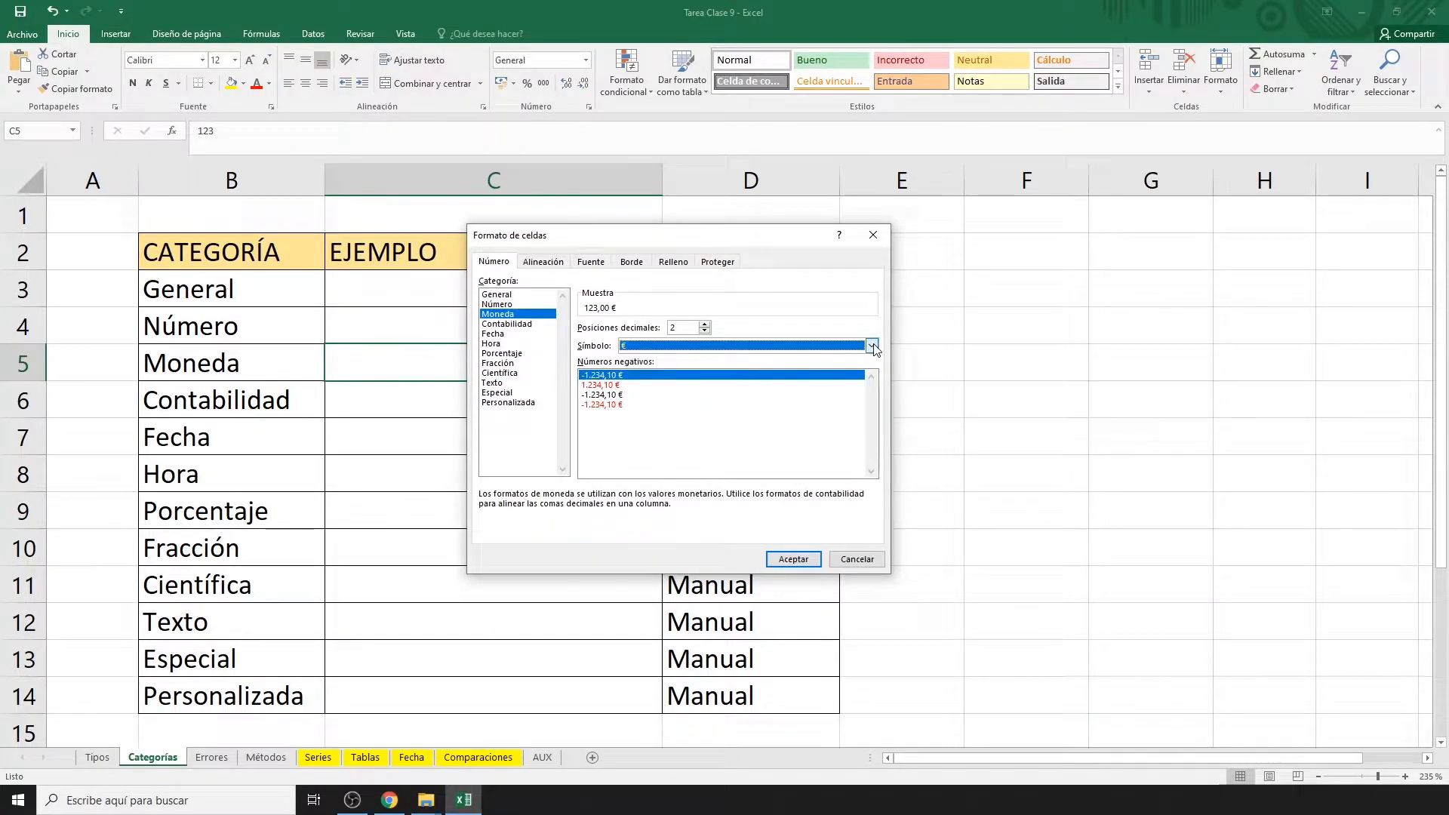
{"action": "left_click", "coordinate": [794, 559]}
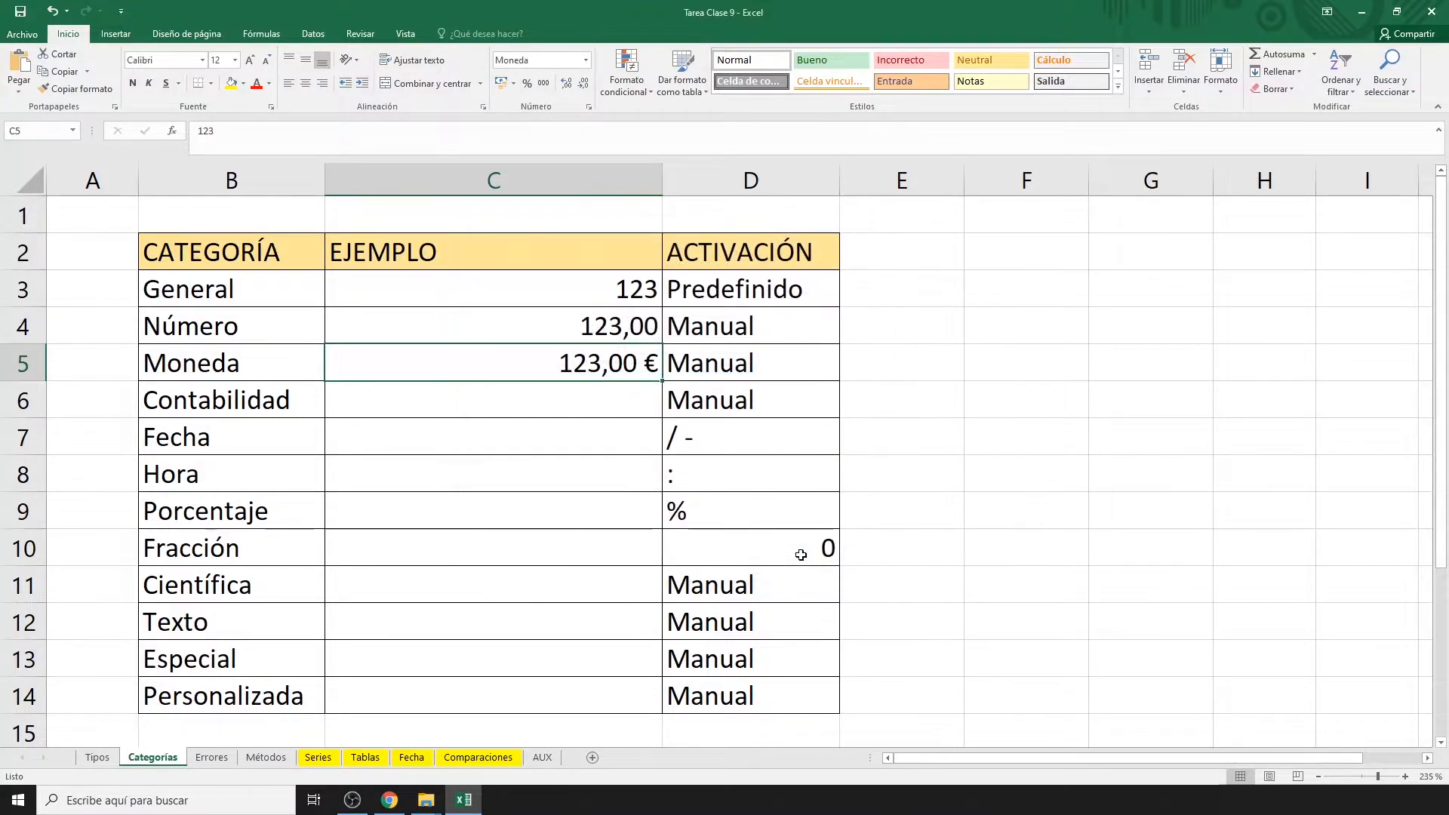
Enter 123 in C6 and apply the euro Contabilidad format, showing 123,00 €.
{"action": "left_click", "coordinate": [605, 401]}
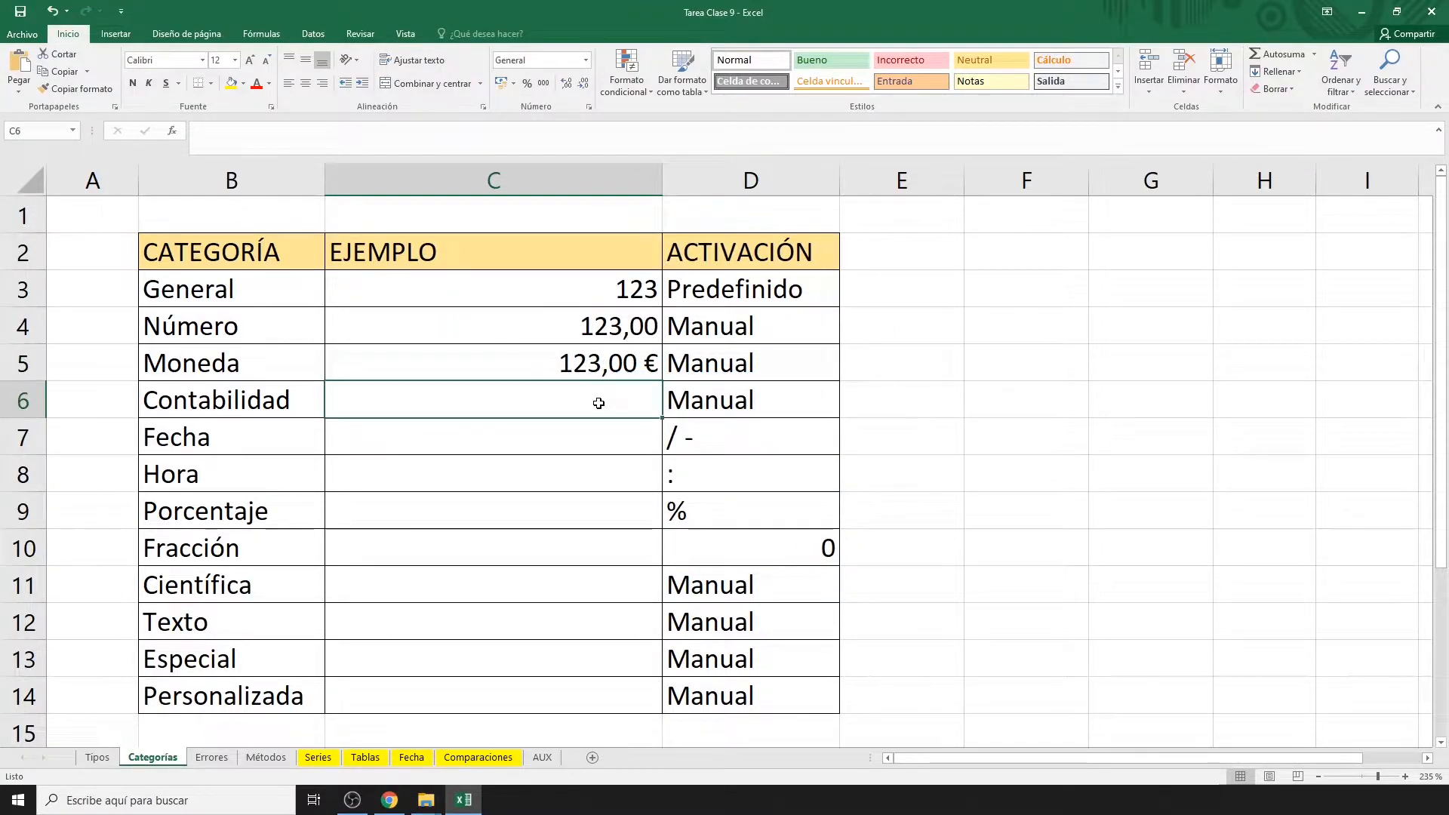
{"action": "type", "text": "123"}
{"action": "key", "text": "Return"}
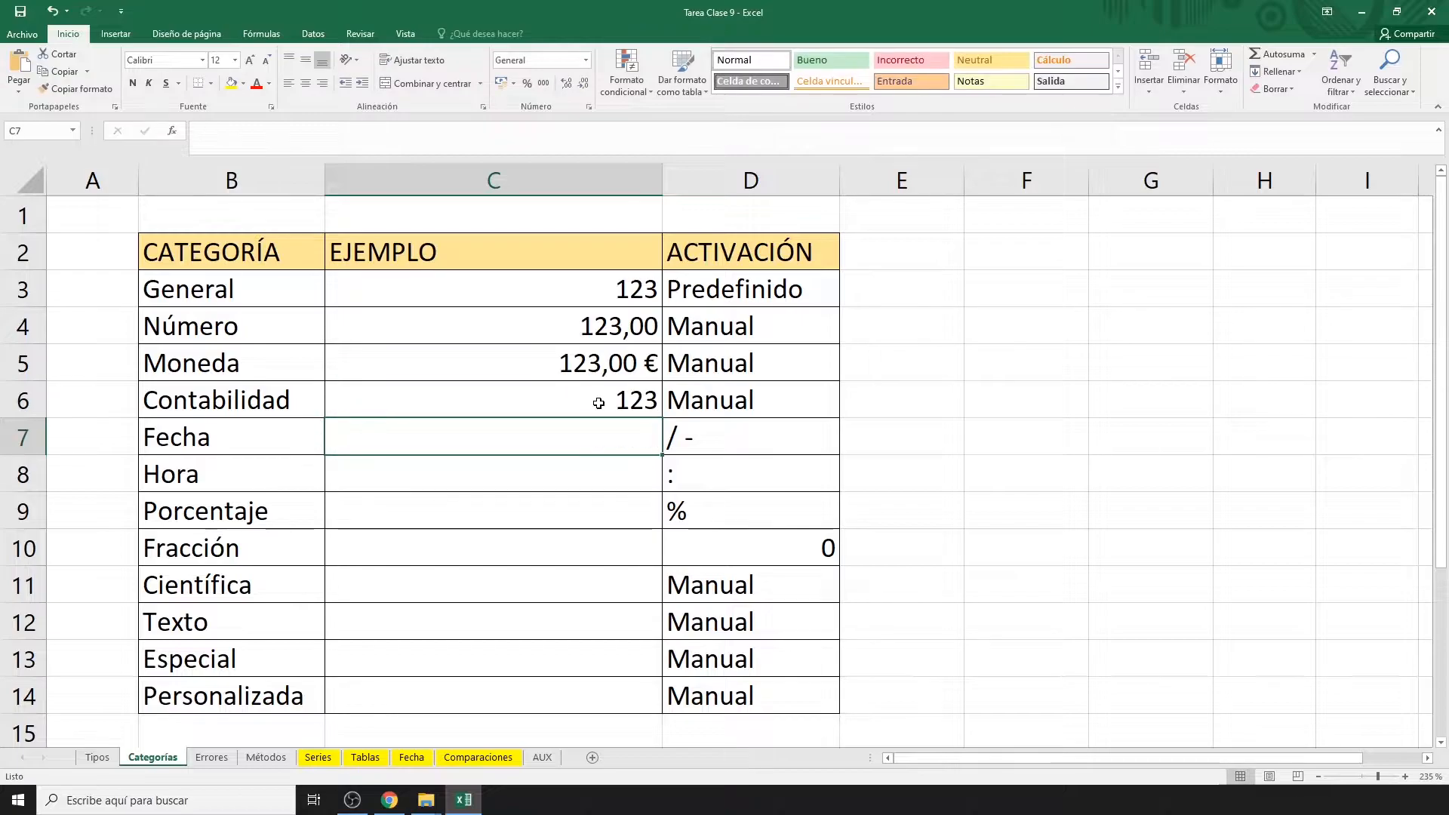
{"action": "left_click", "coordinate": [599, 403]}
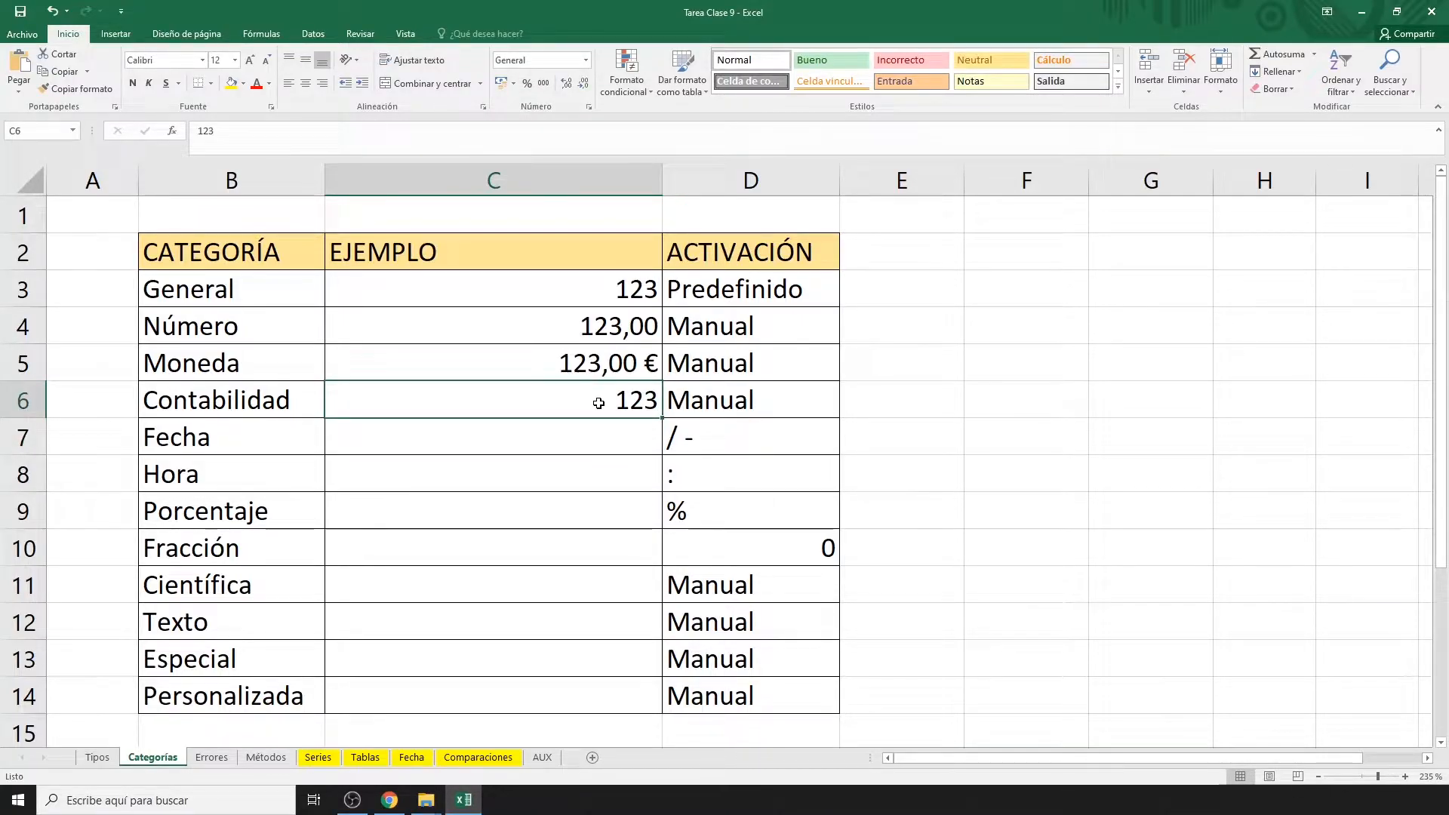
{"action": "key", "text": "ctrl+1"}
{"action": "left_click", "coordinate": [511, 325]}
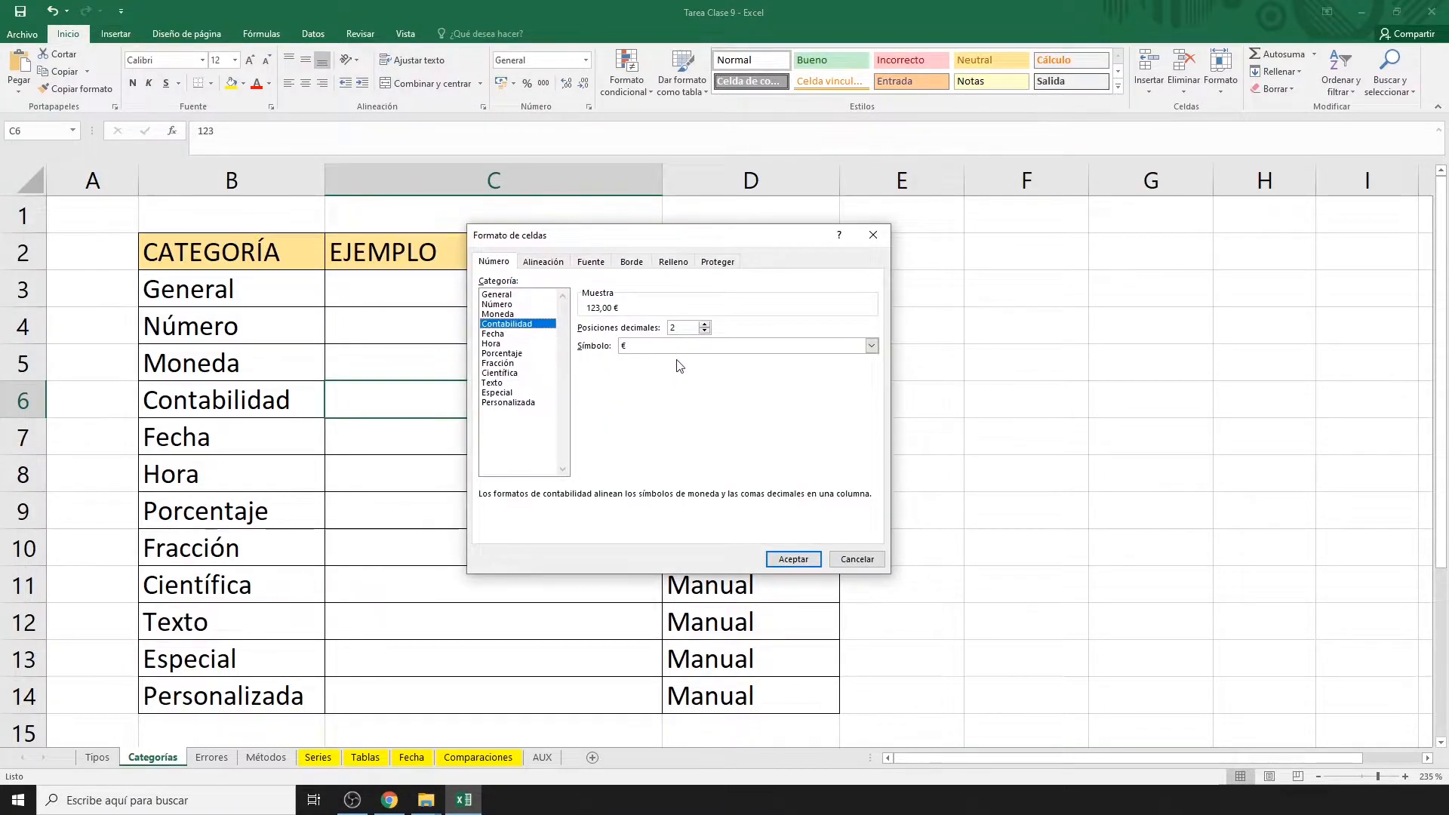
{"action": "left_click", "coordinate": [789, 560]}
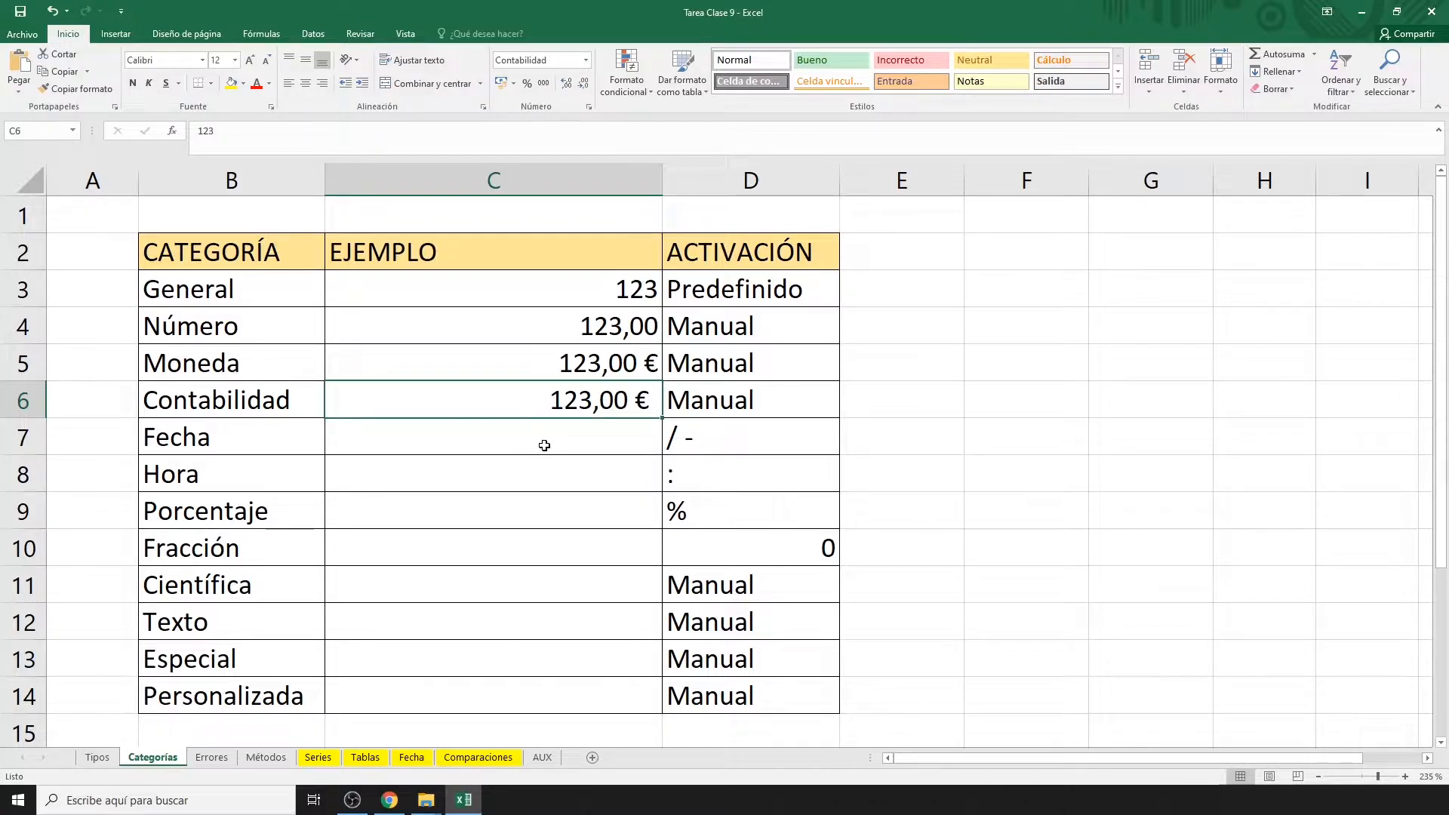
{"action": "left_click", "coordinate": [545, 445]}
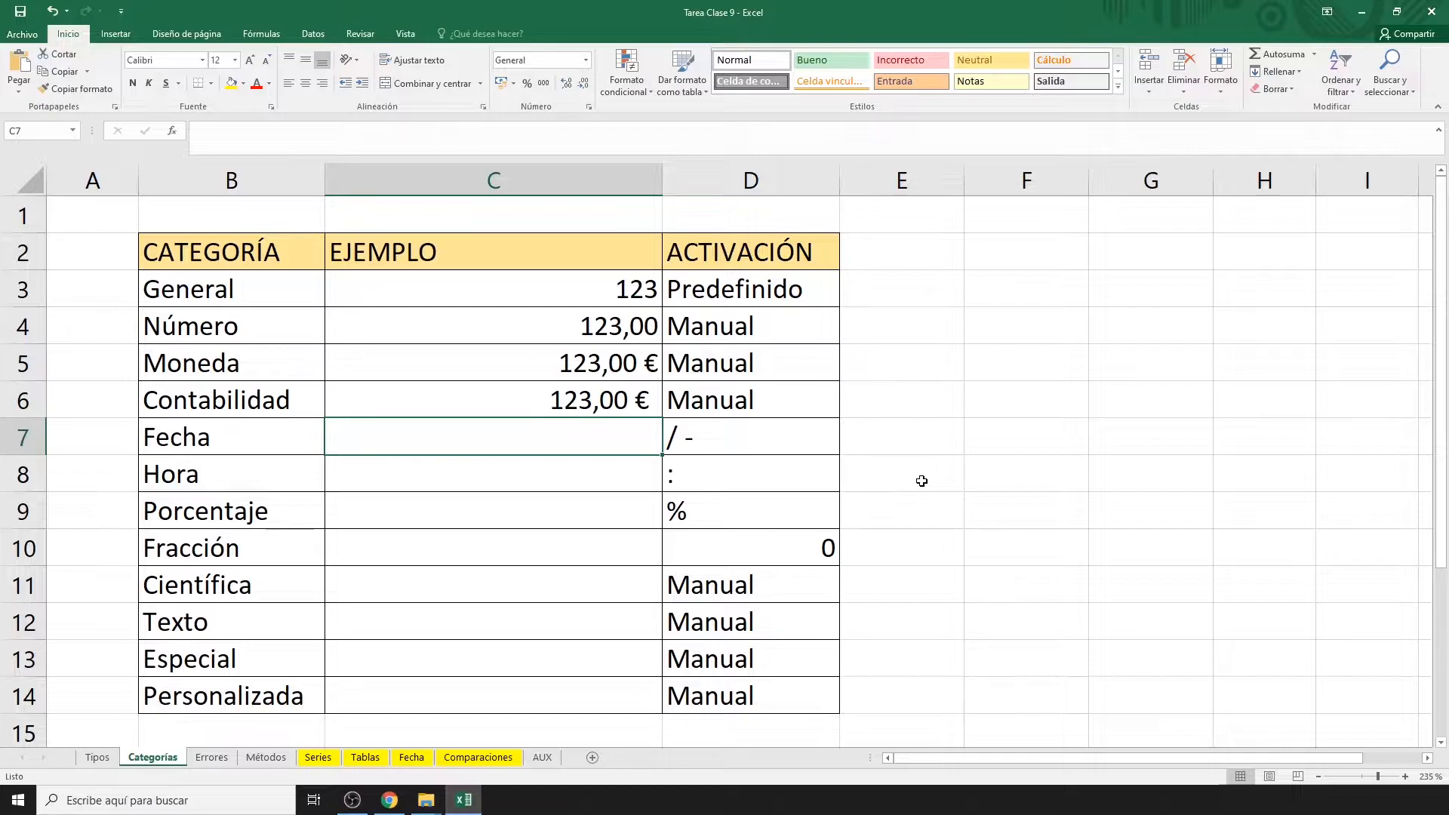
Enter 04/08/2020 in C7 and confirm it carries the Fecha format.
{"action": "type", "text": "04/0"}
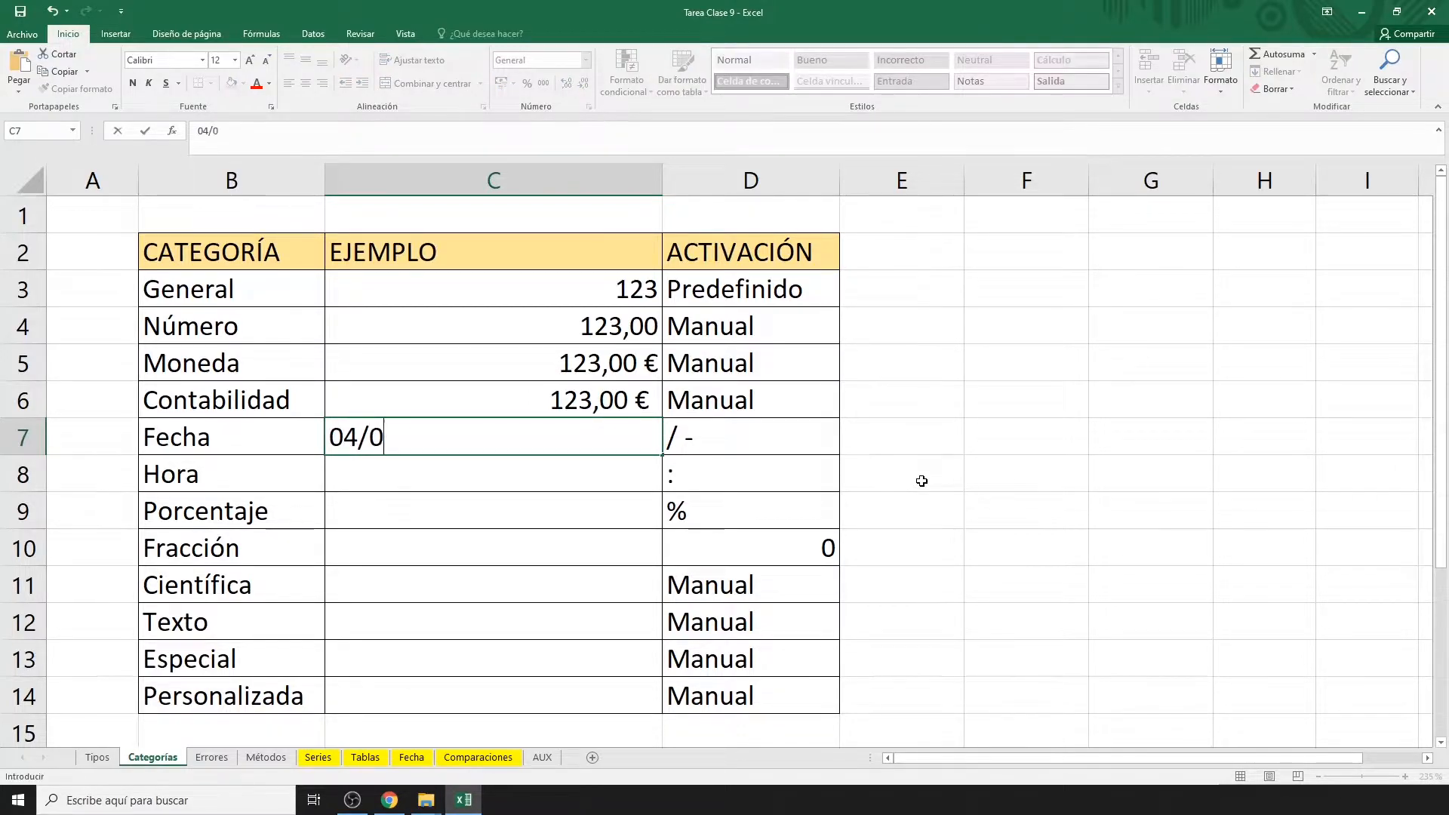
{"action": "type", "text": "8/2020"}
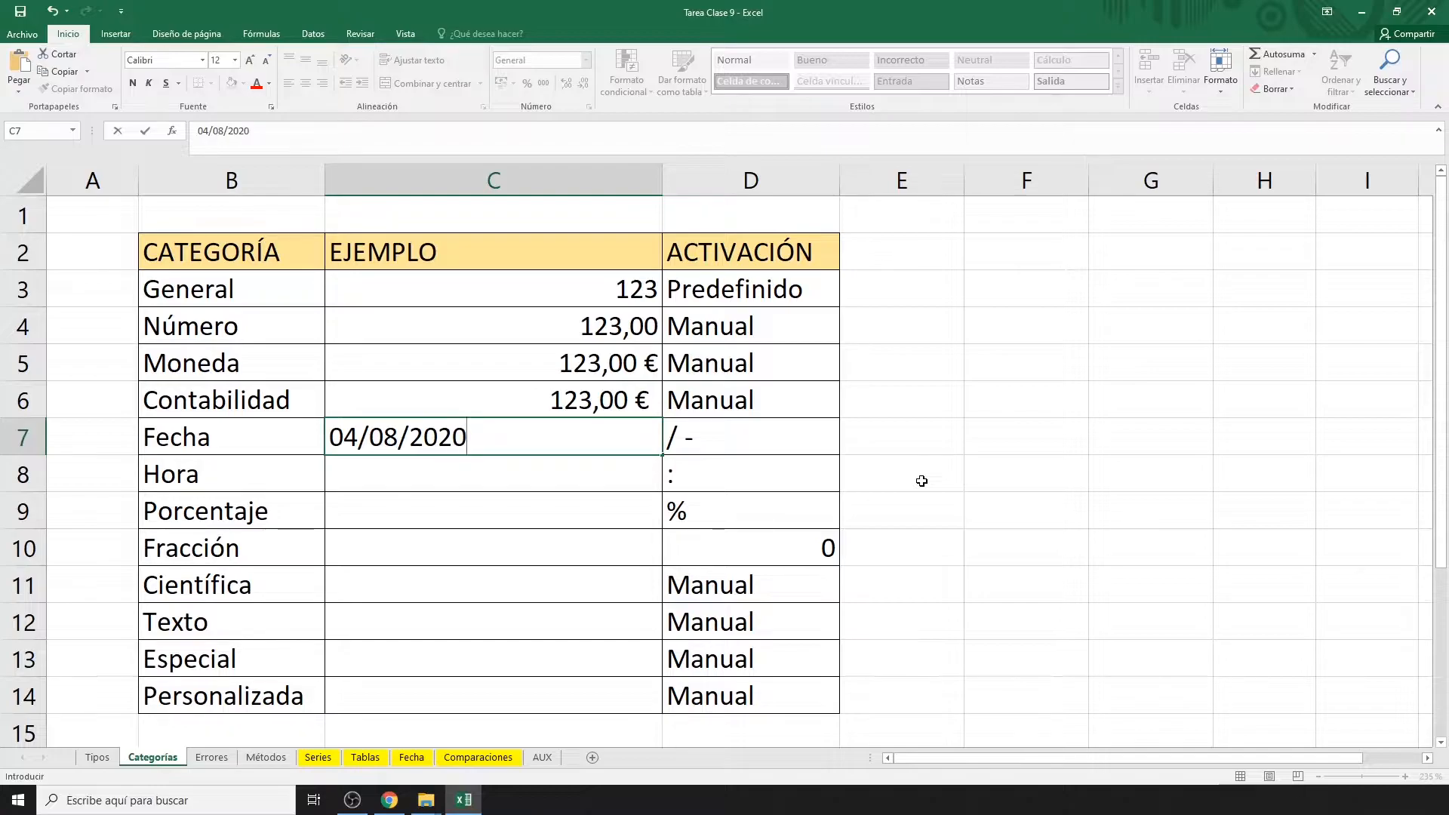
{"action": "key", "text": "Return"}
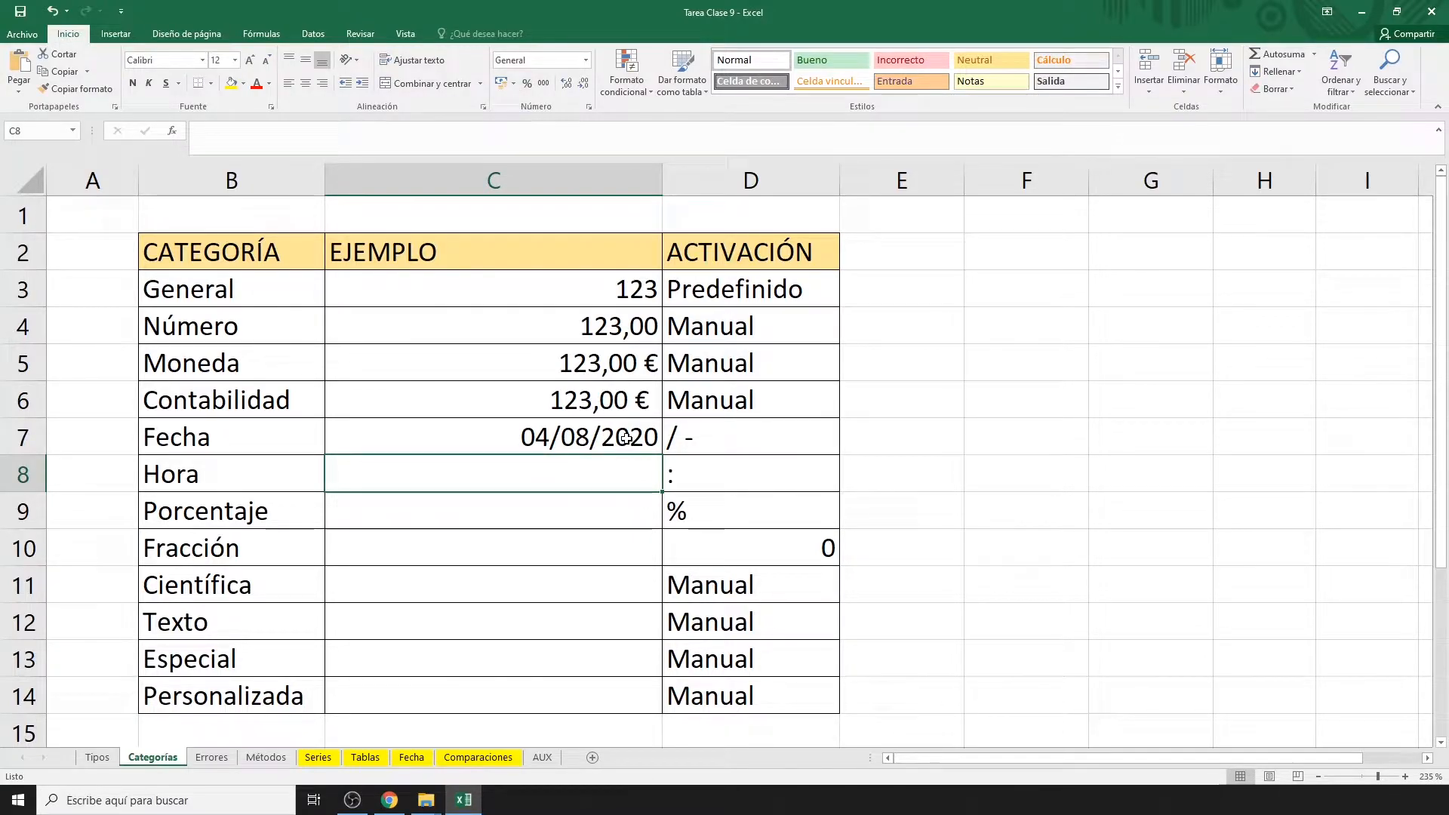
{"action": "left_click", "coordinate": [626, 439]}
{"action": "key", "text": "ctrl+1"}
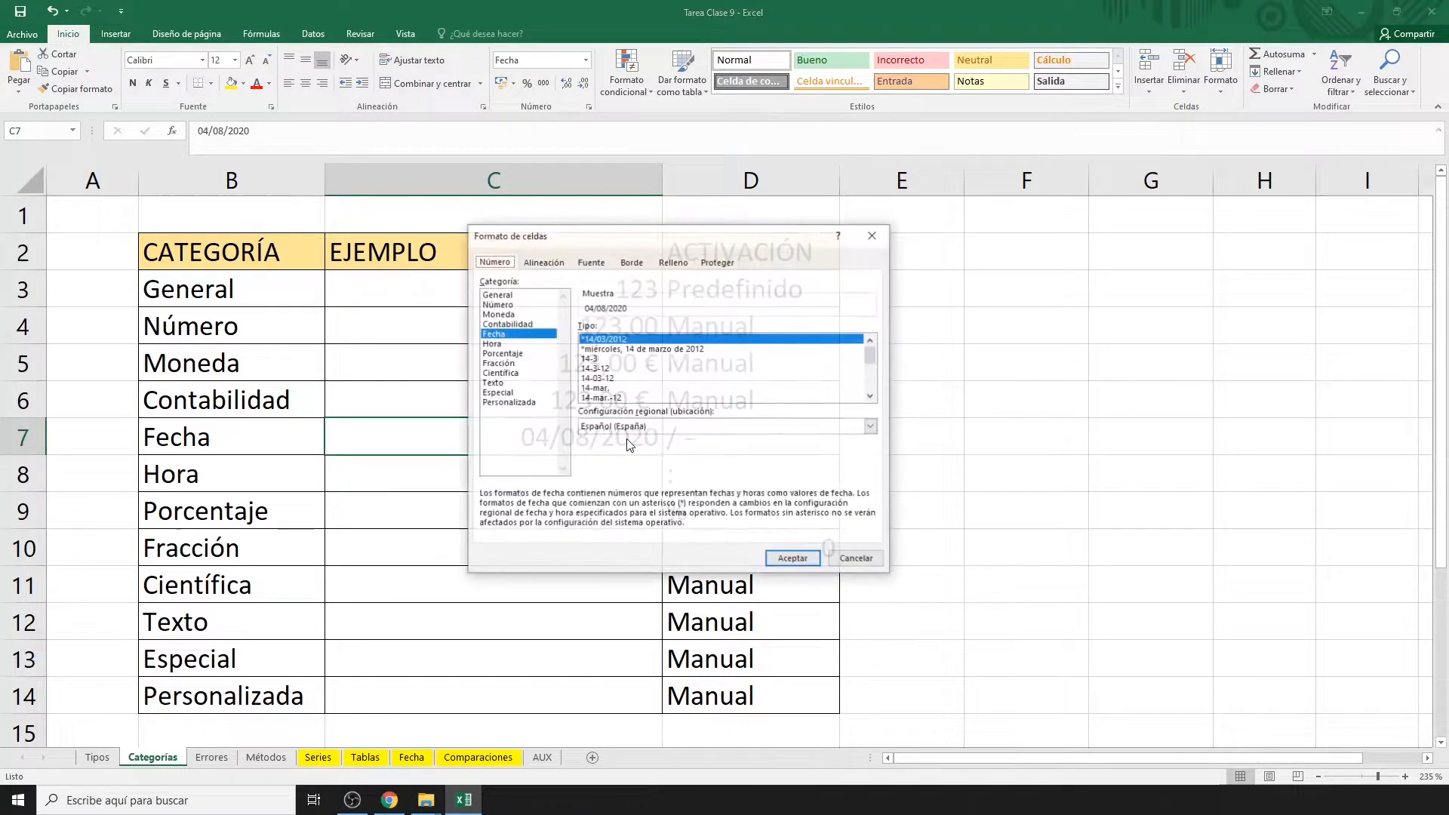
{"action": "key", "text": "Return"}
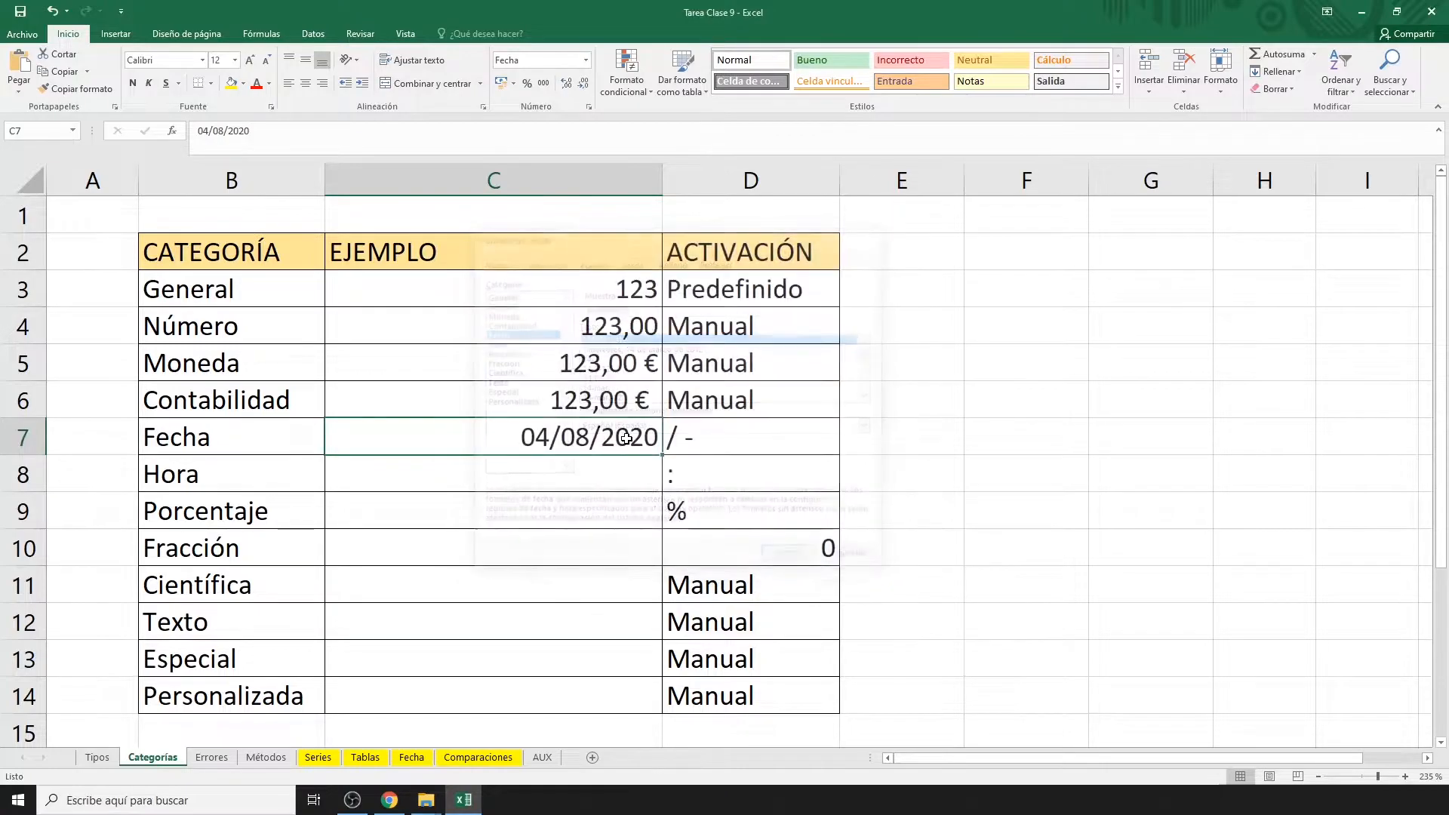
Enter 18:39:12 in C8 and 10% in C9, then type 1/3 in C10.
{"action": "left_click", "coordinate": [550, 472]}
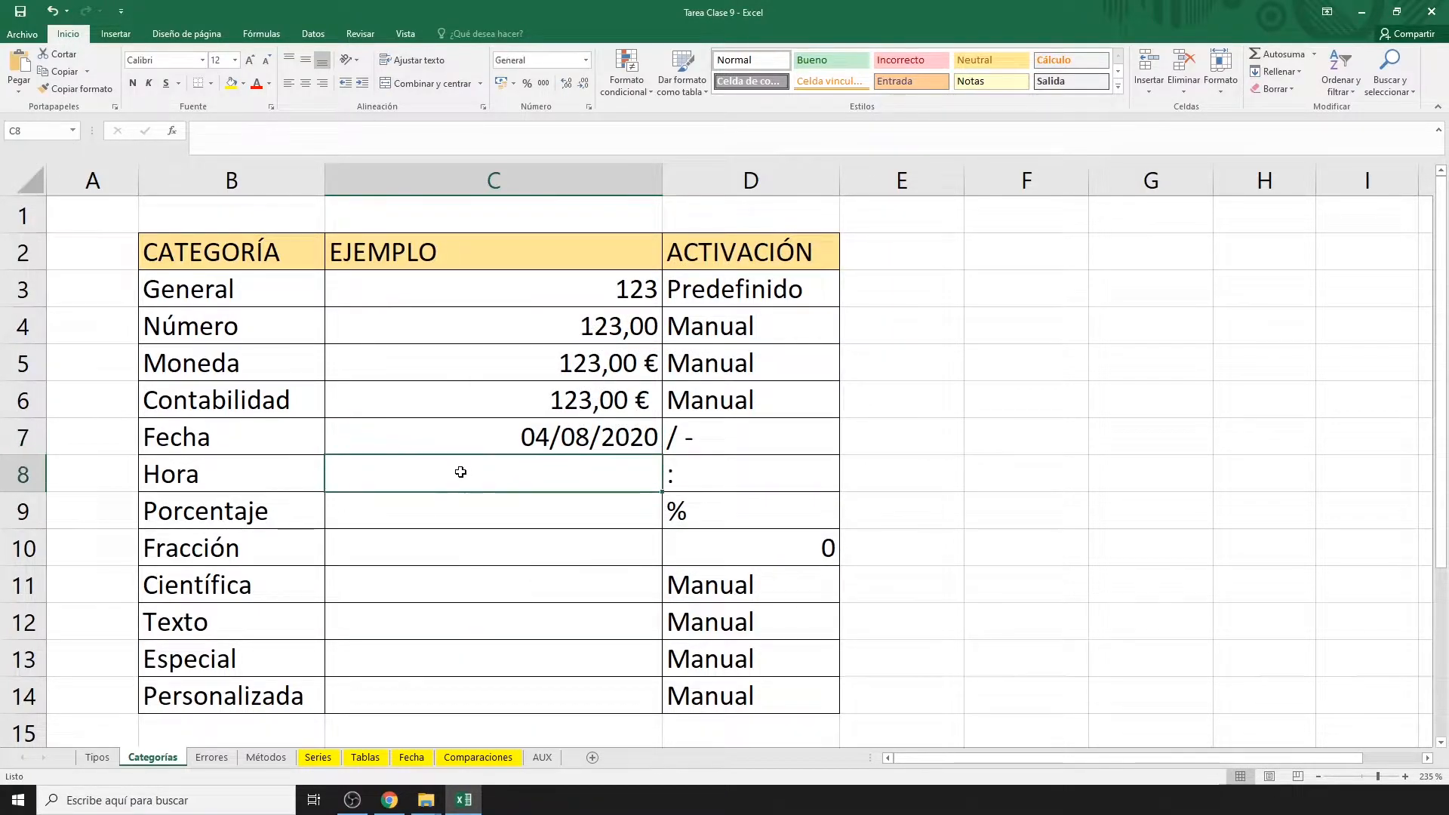
{"action": "type", "text": "18"}
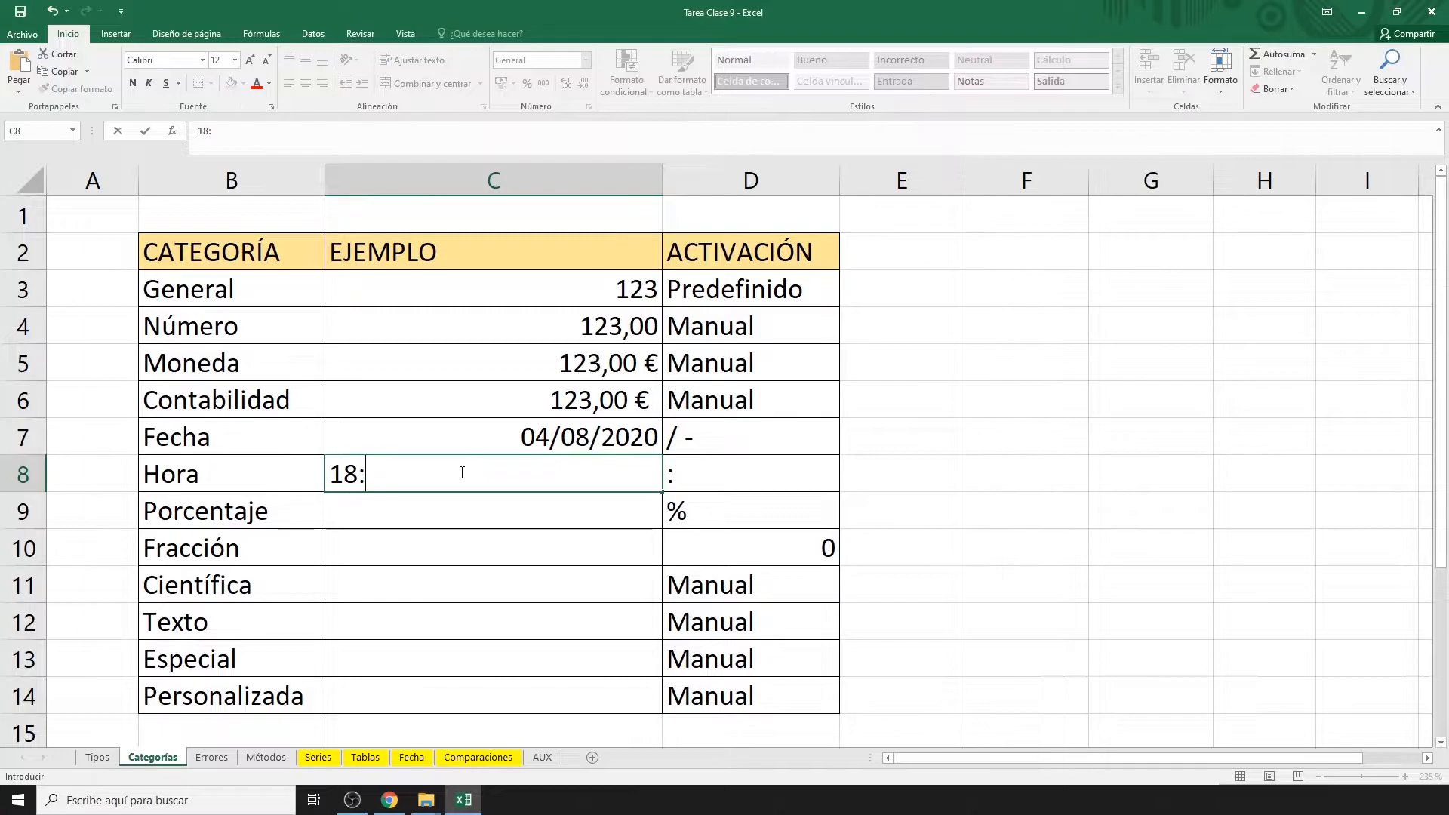
{"action": "type", "text": ":39:12"}
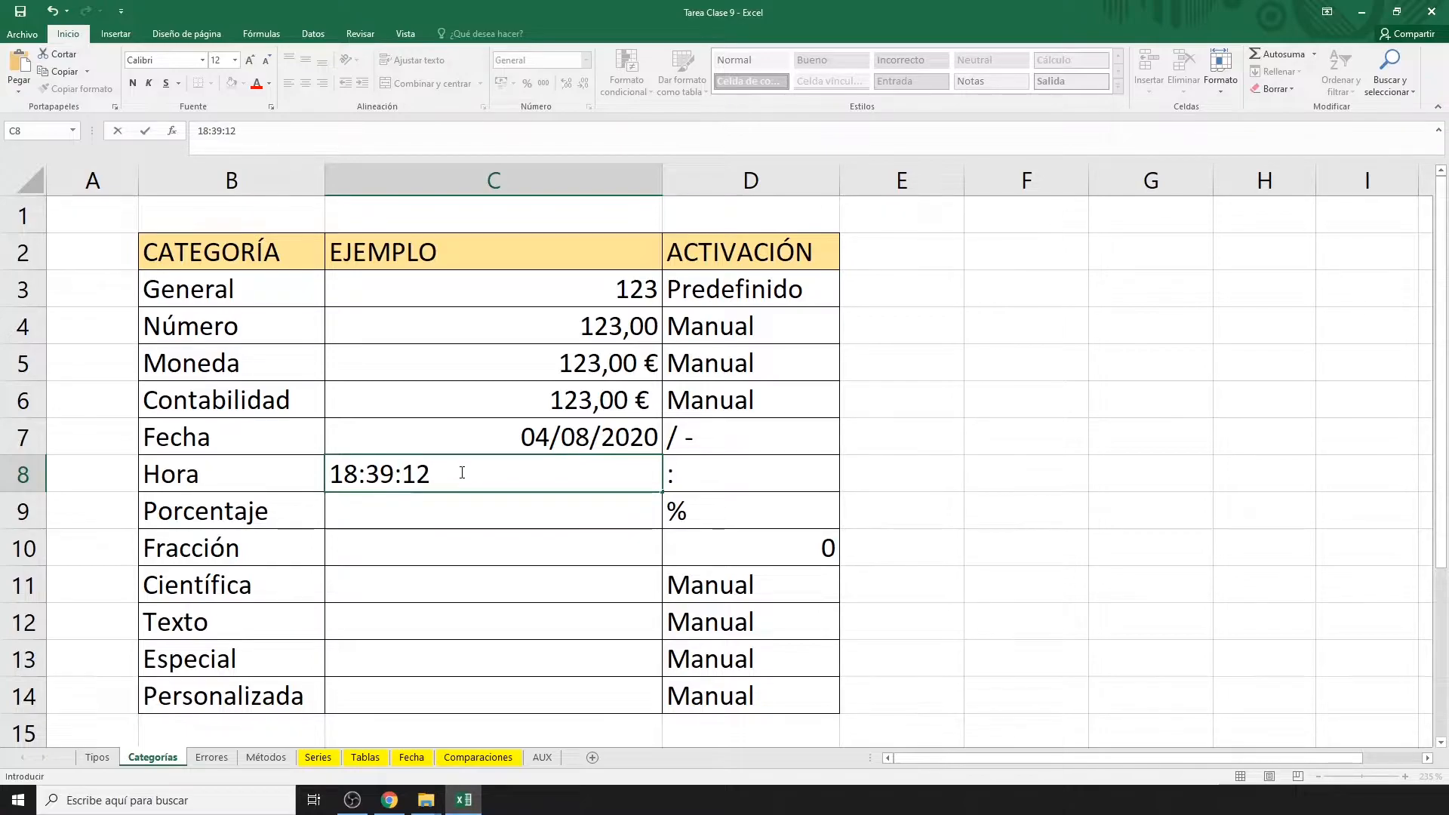
{"action": "key", "text": "Return"}
{"action": "type", "text": "10"}
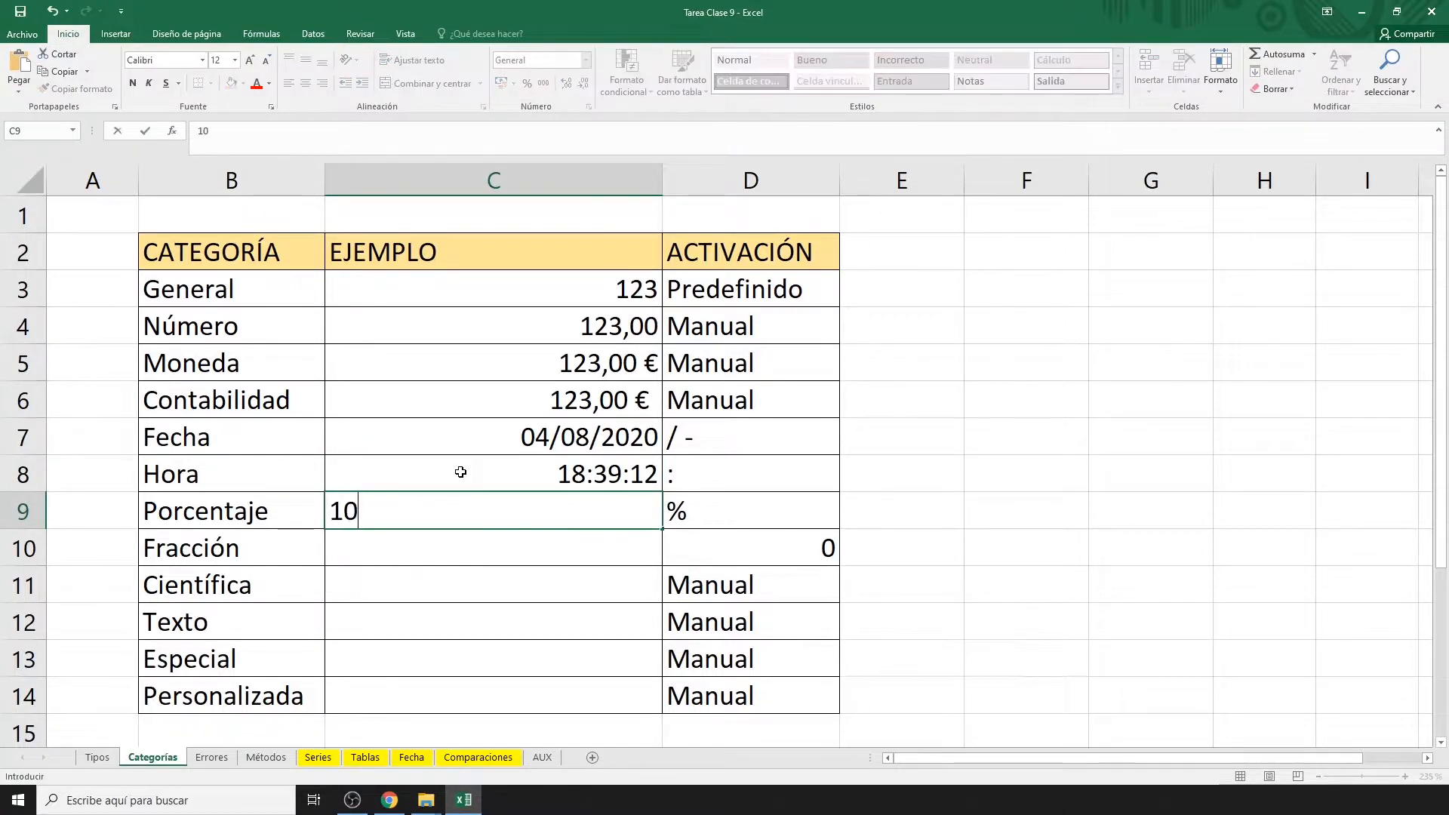
{"action": "type", "text": "%"}
{"action": "key", "text": "Return"}
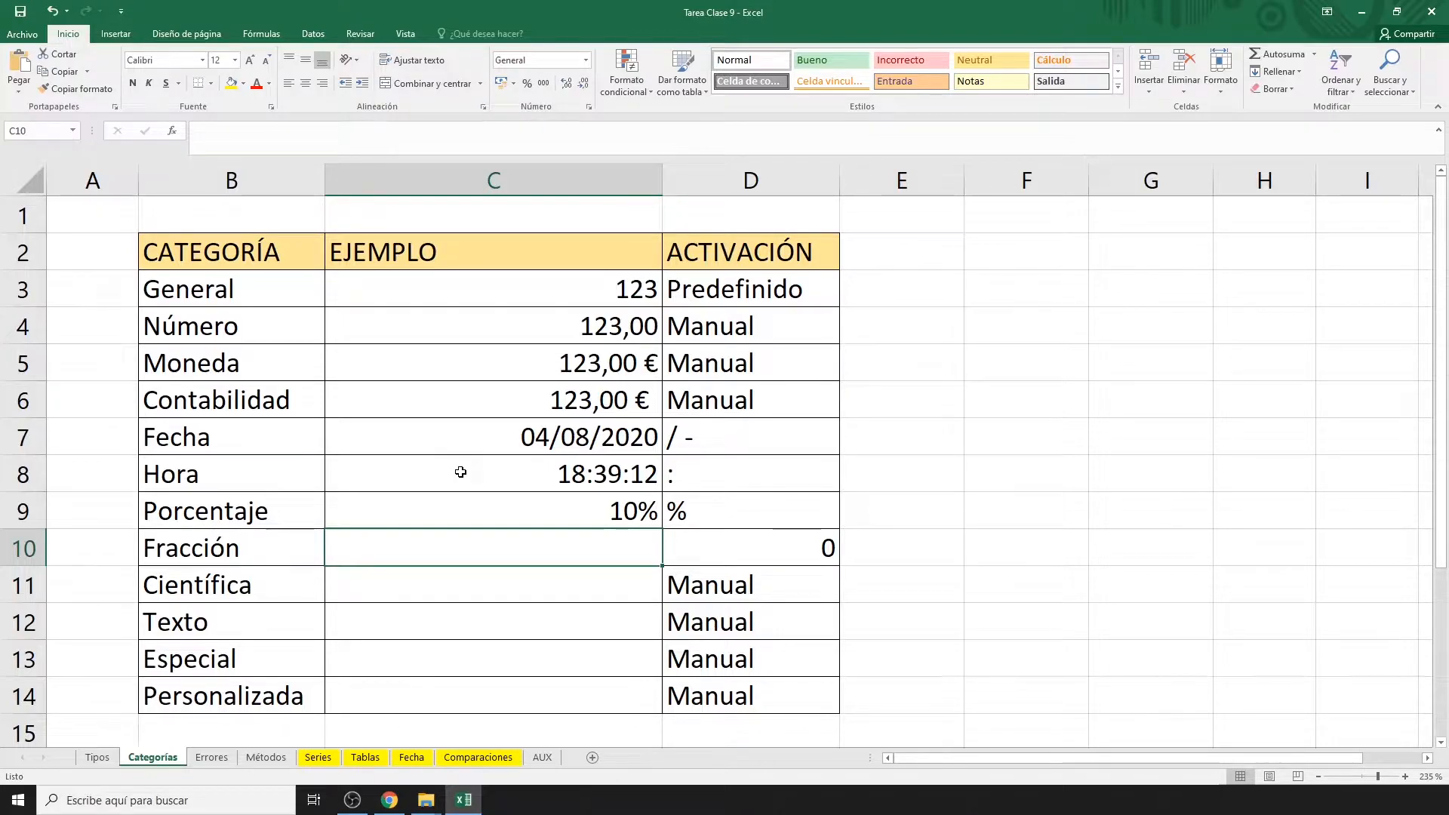
{"action": "type", "text": "1/3"}
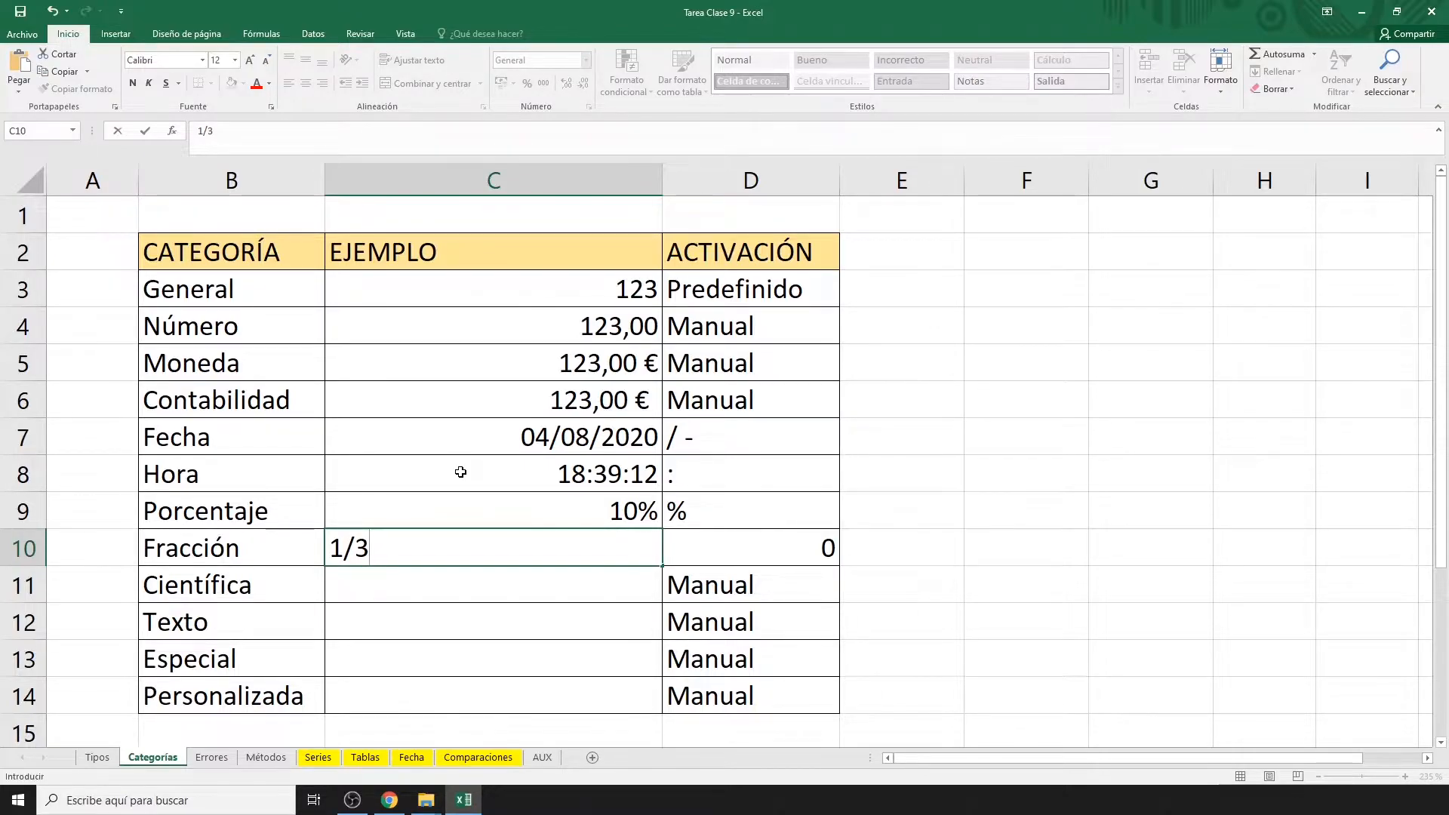
{"action": "key", "text": "Return"}
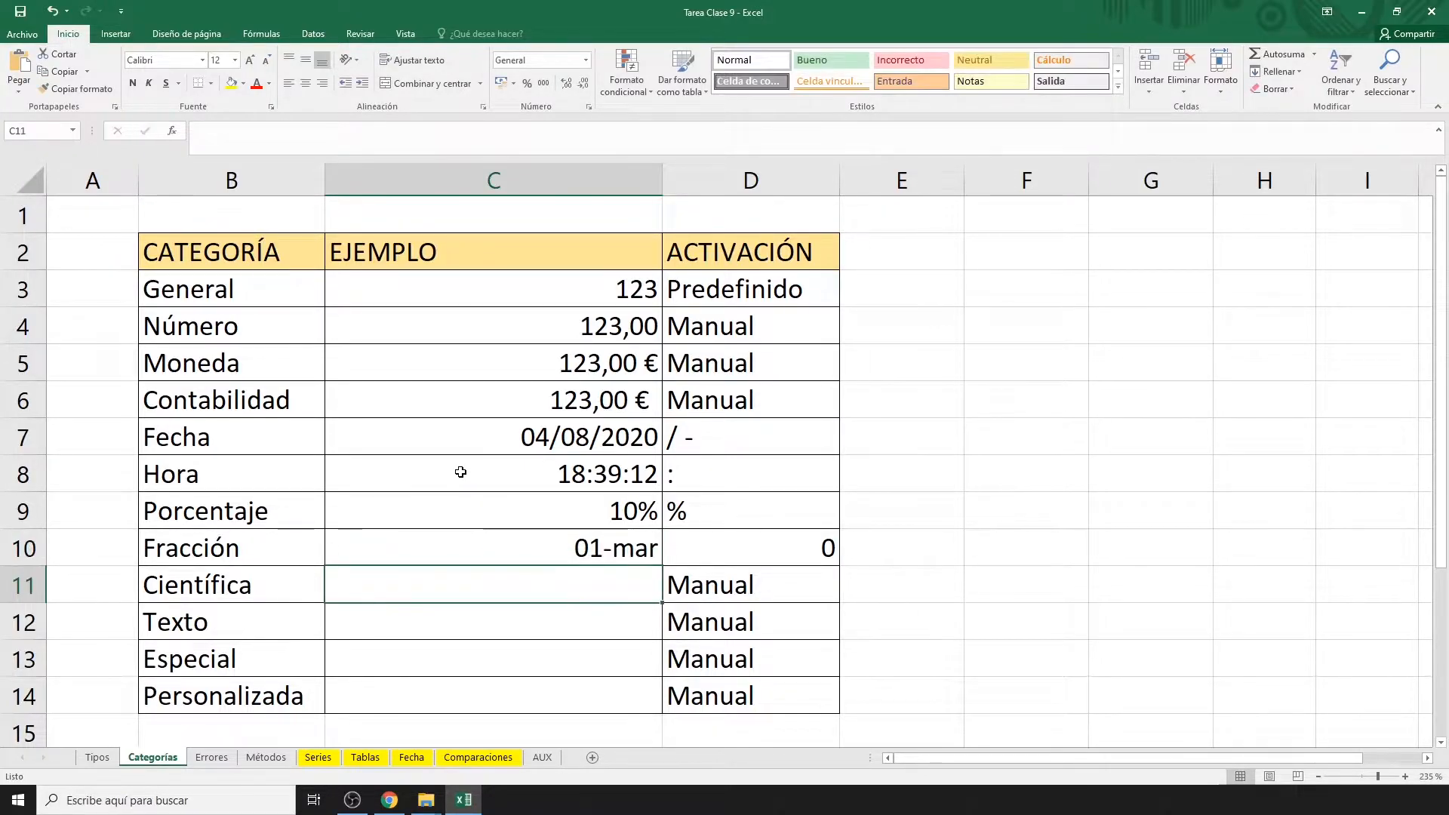
{"action": "left_click", "coordinate": [582, 550]}
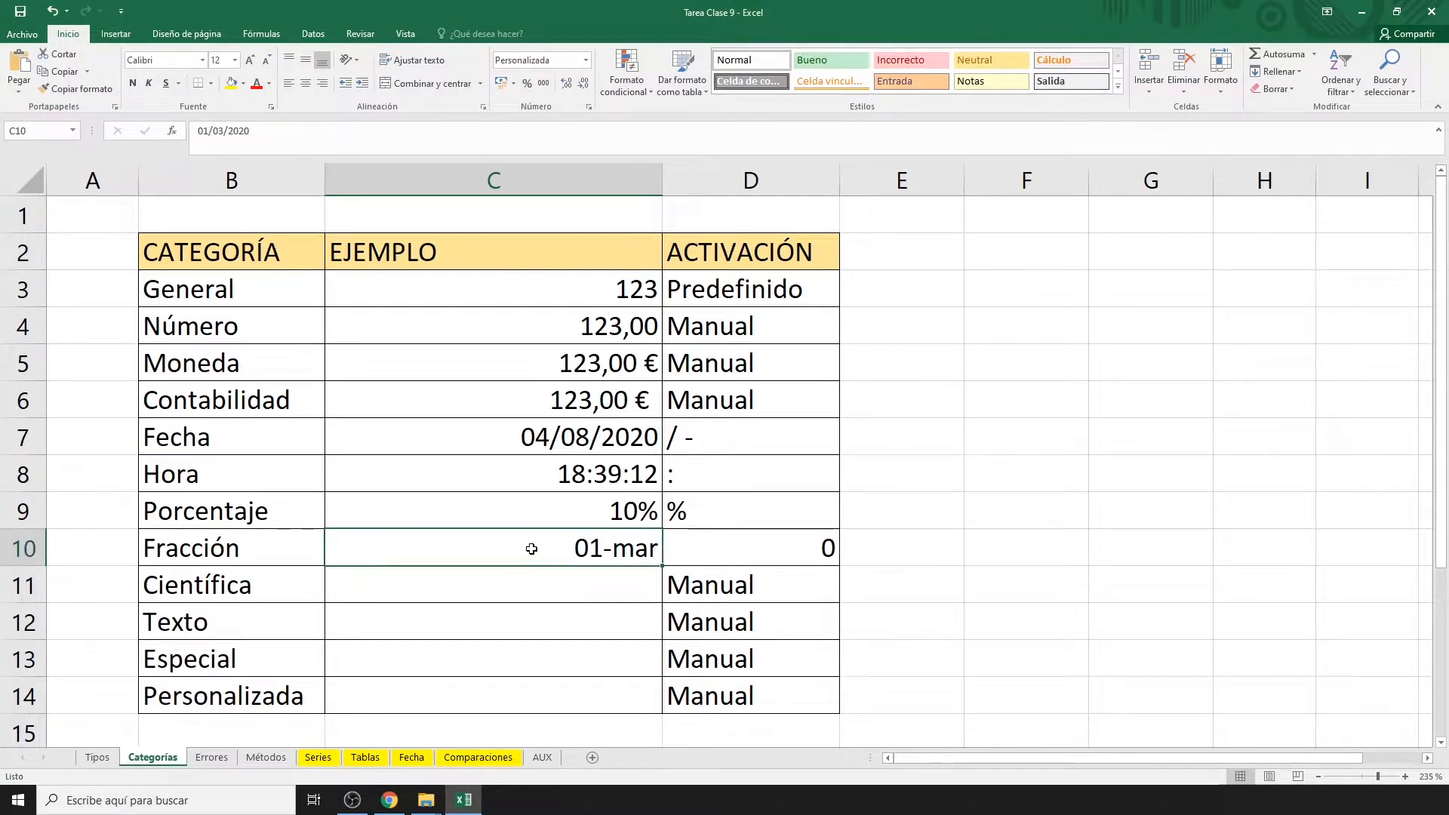
{"action": "type", "text": "0"}
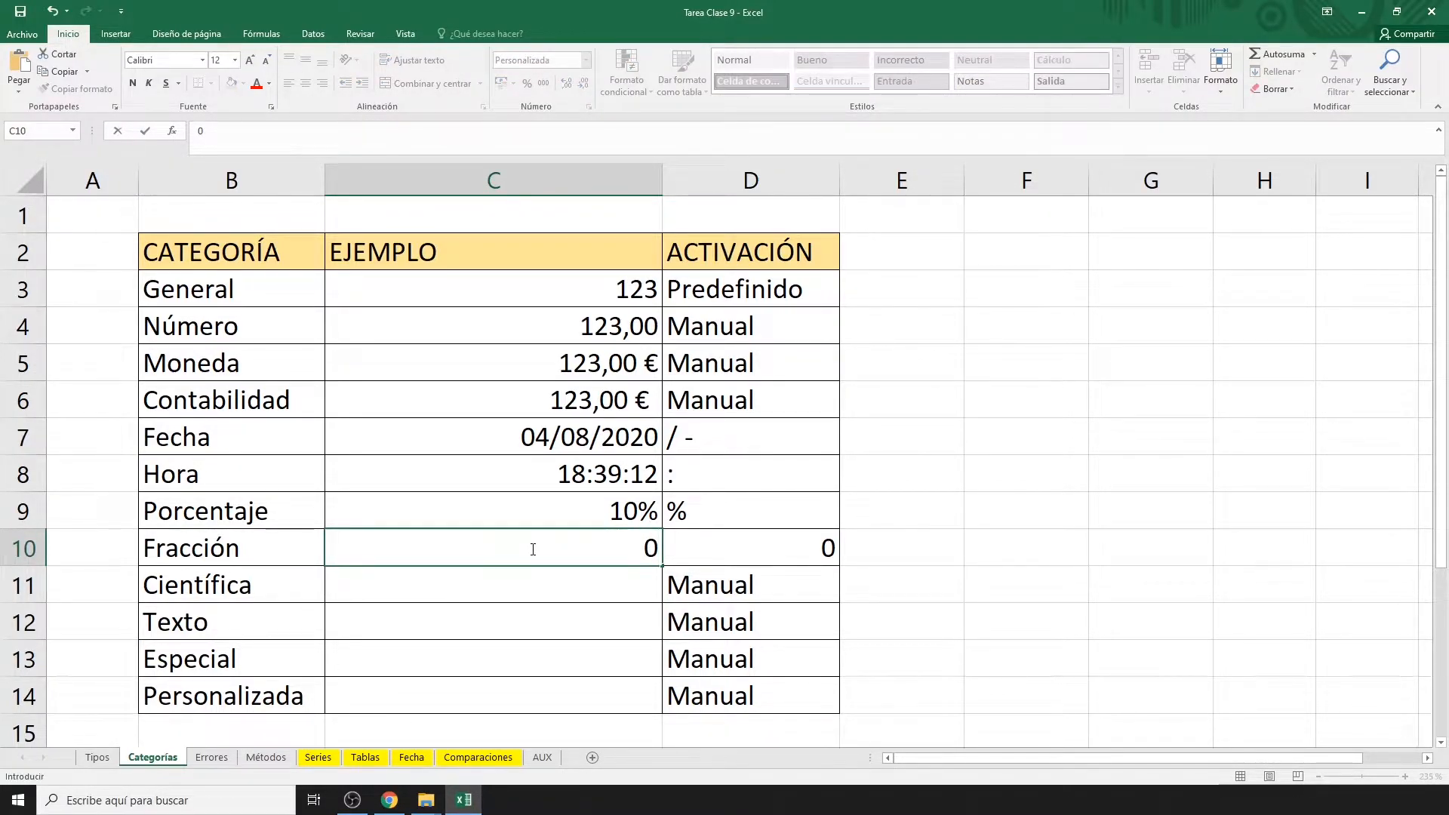
{"action": "type", "text": " 1/3"}
{"action": "key", "text": "Return"}
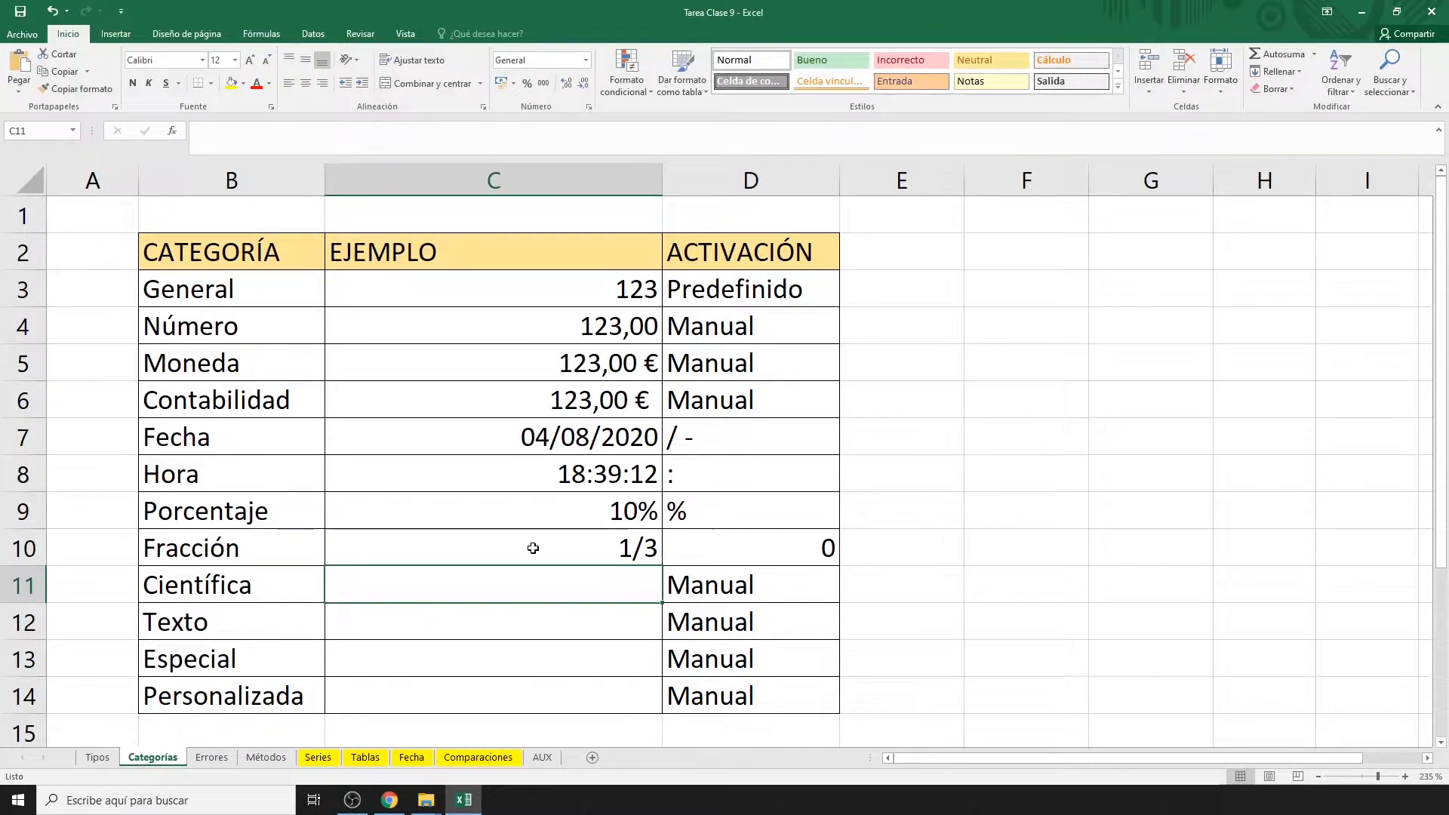
{"action": "left_click", "coordinate": [533, 548]}
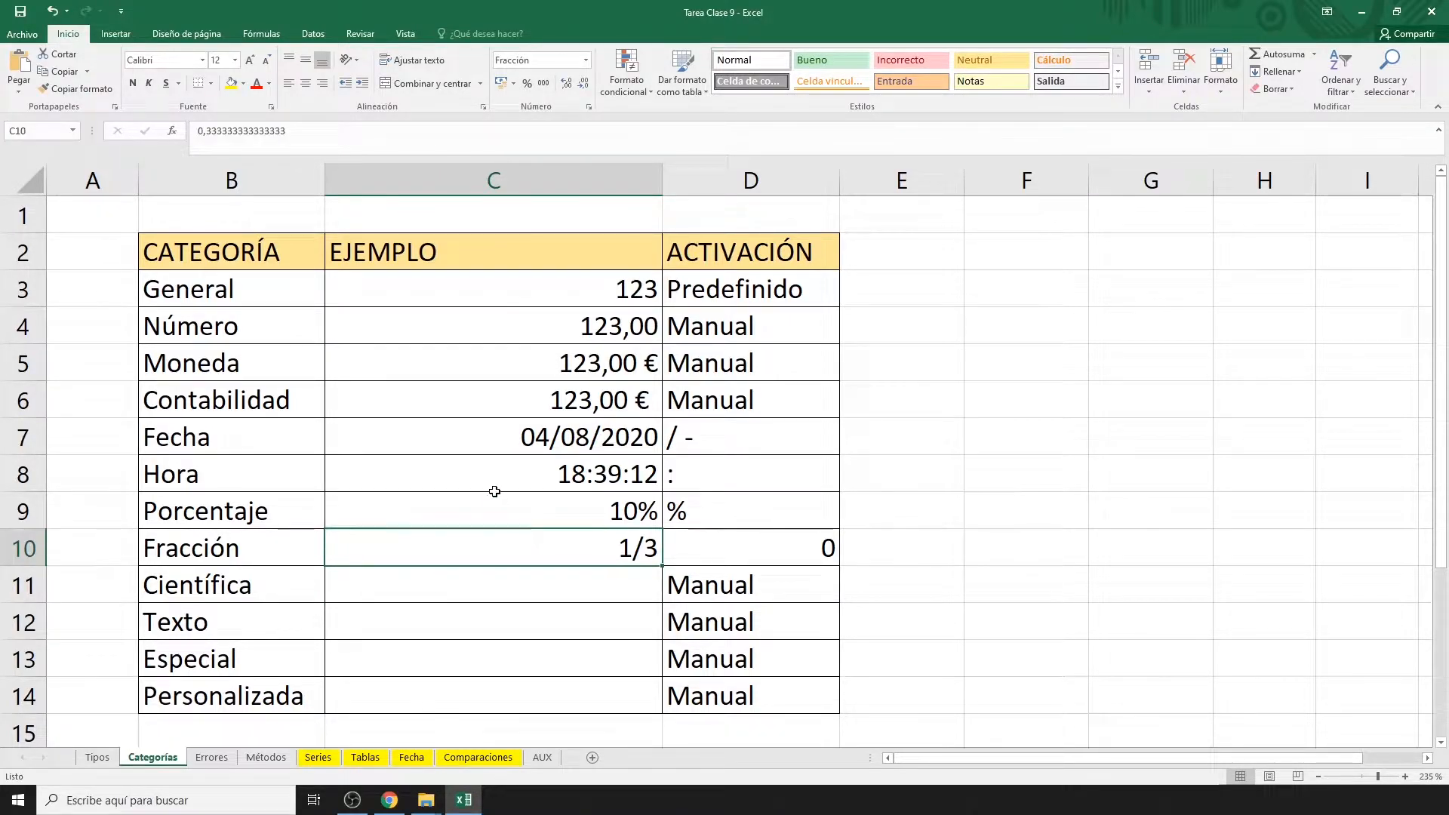
{"action": "left_click_drag", "start_coordinate": [290, 131], "coordinate": [189, 134]}
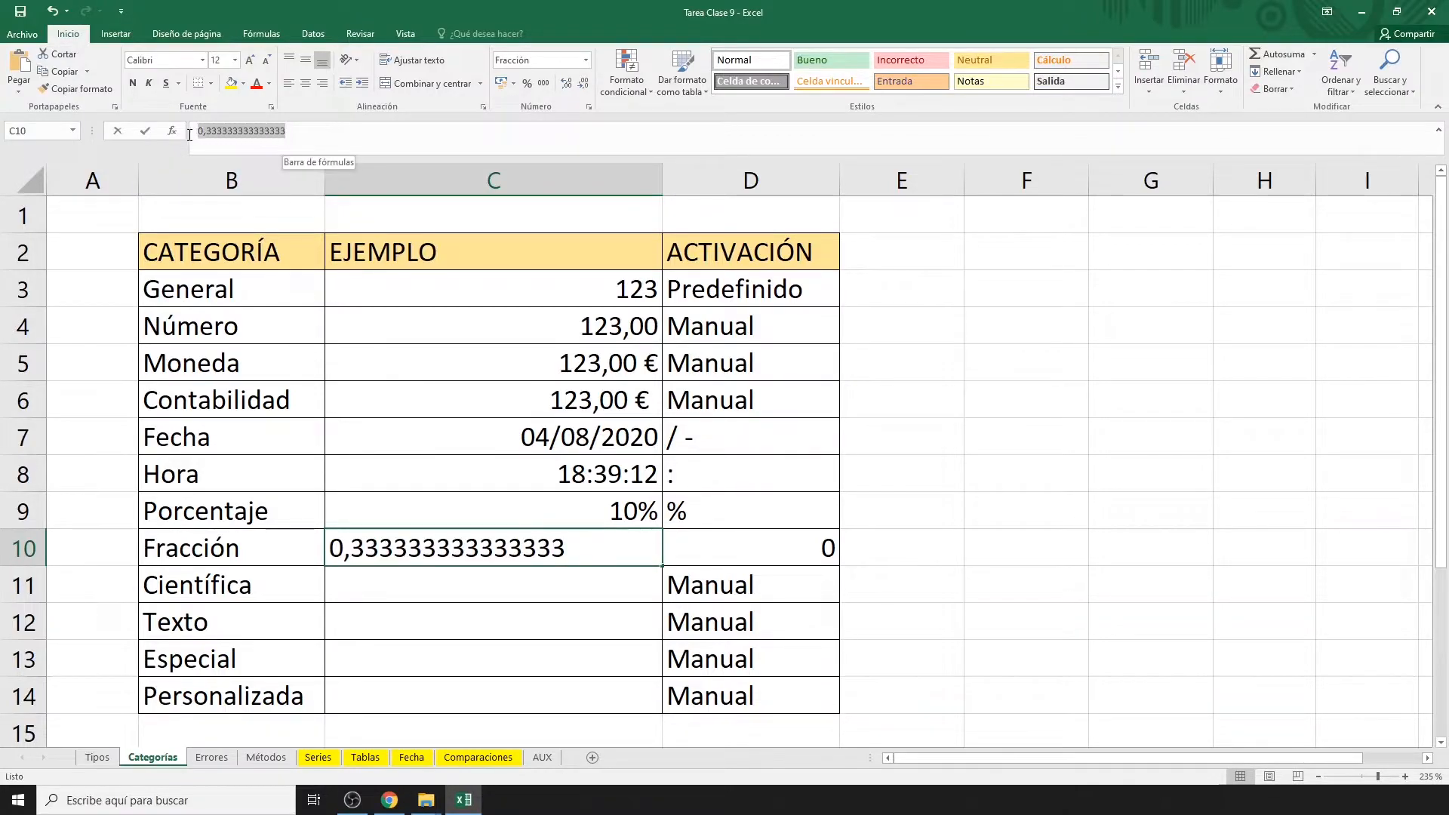
{"action": "key", "text": "Escape"}
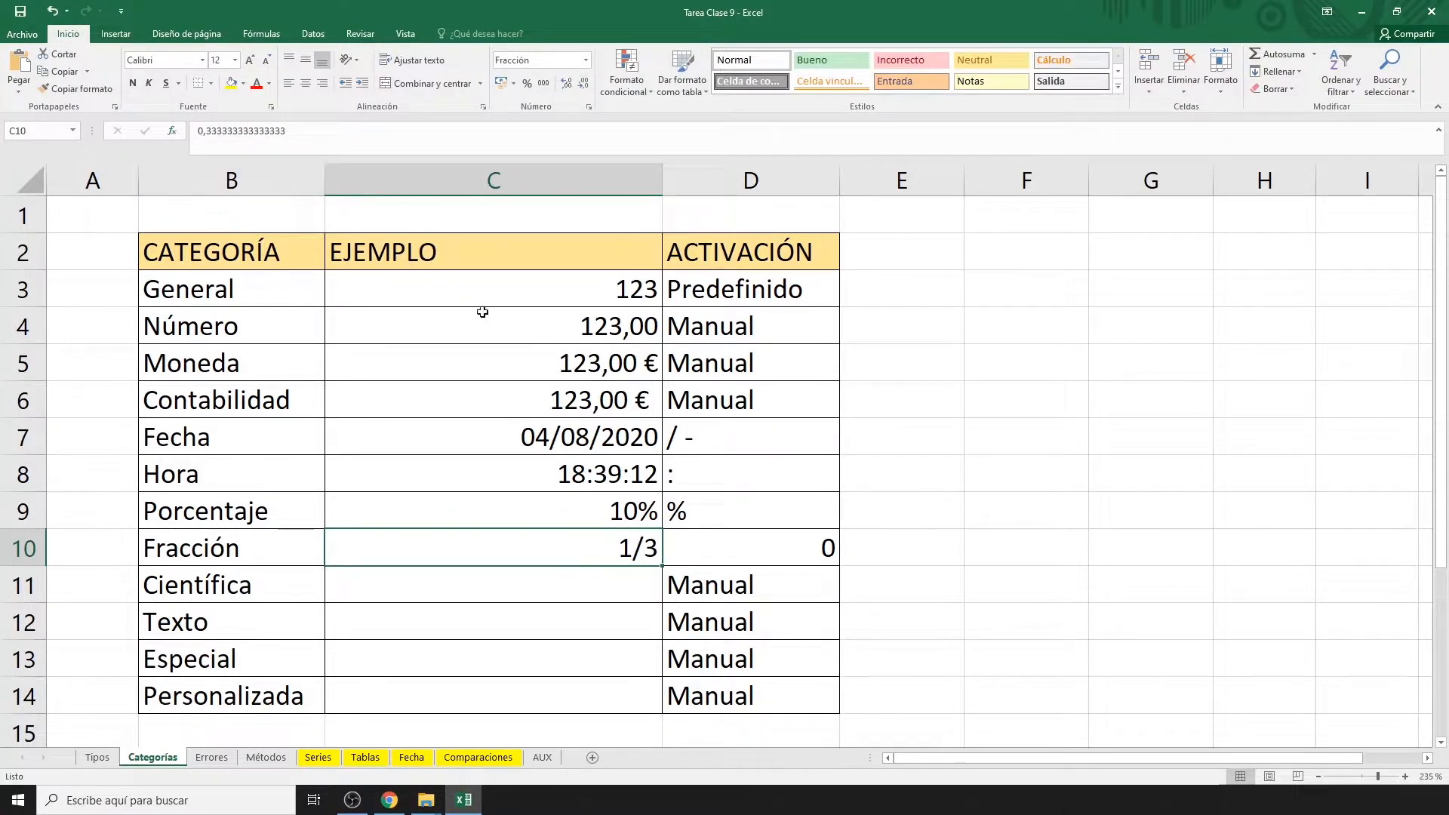
{"action": "left_click", "coordinate": [612, 600]}
Enter 150000 in C11 and apply the Científica format so it shows 1,50E+05.
{"action": "type", "text": "150000"}
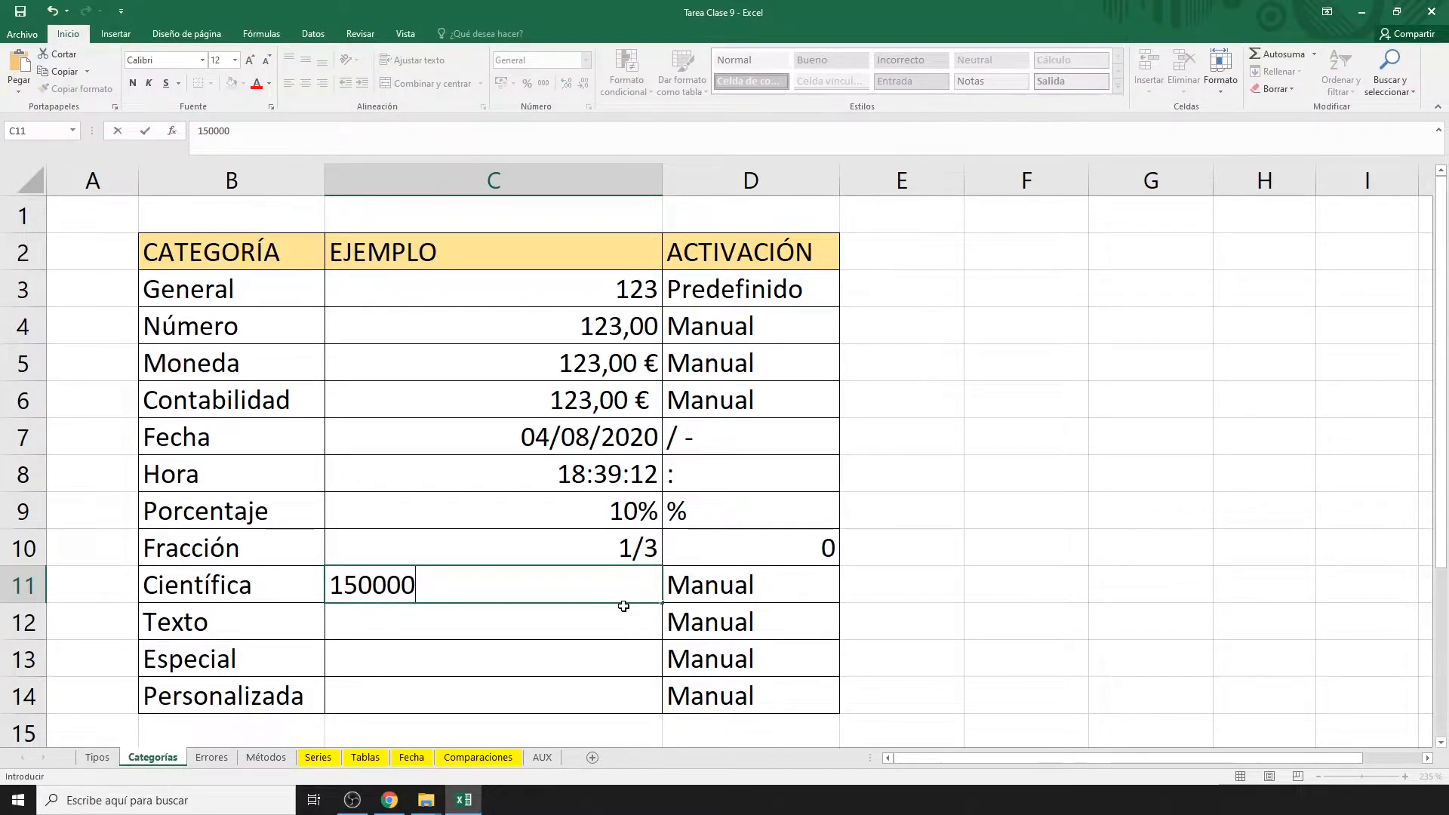
{"action": "key", "text": "Return"}
{"action": "left_click", "coordinate": [622, 587]}
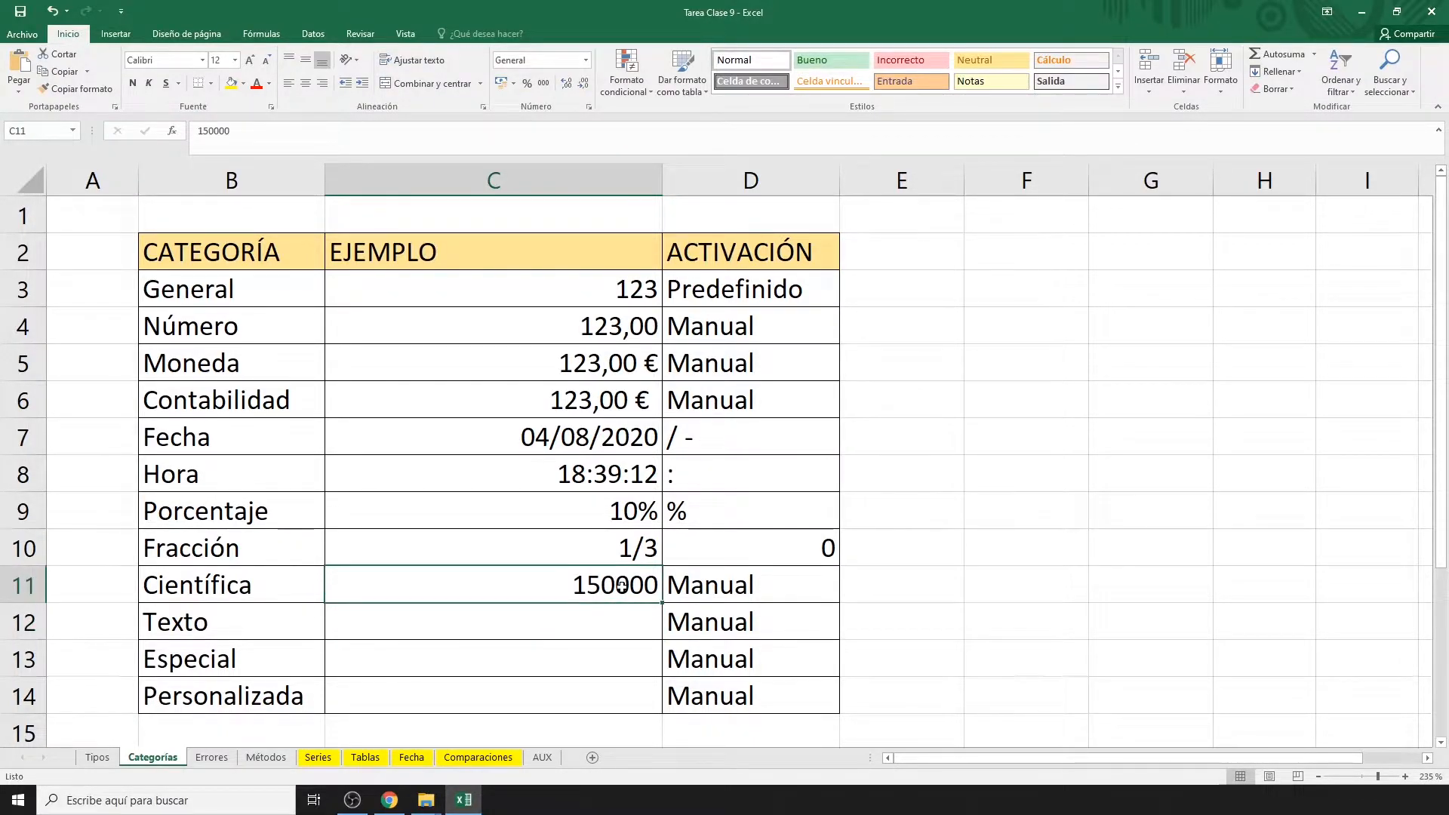
{"action": "key", "text": "ctrl+1"}
{"action": "left_click", "coordinate": [527, 373]}
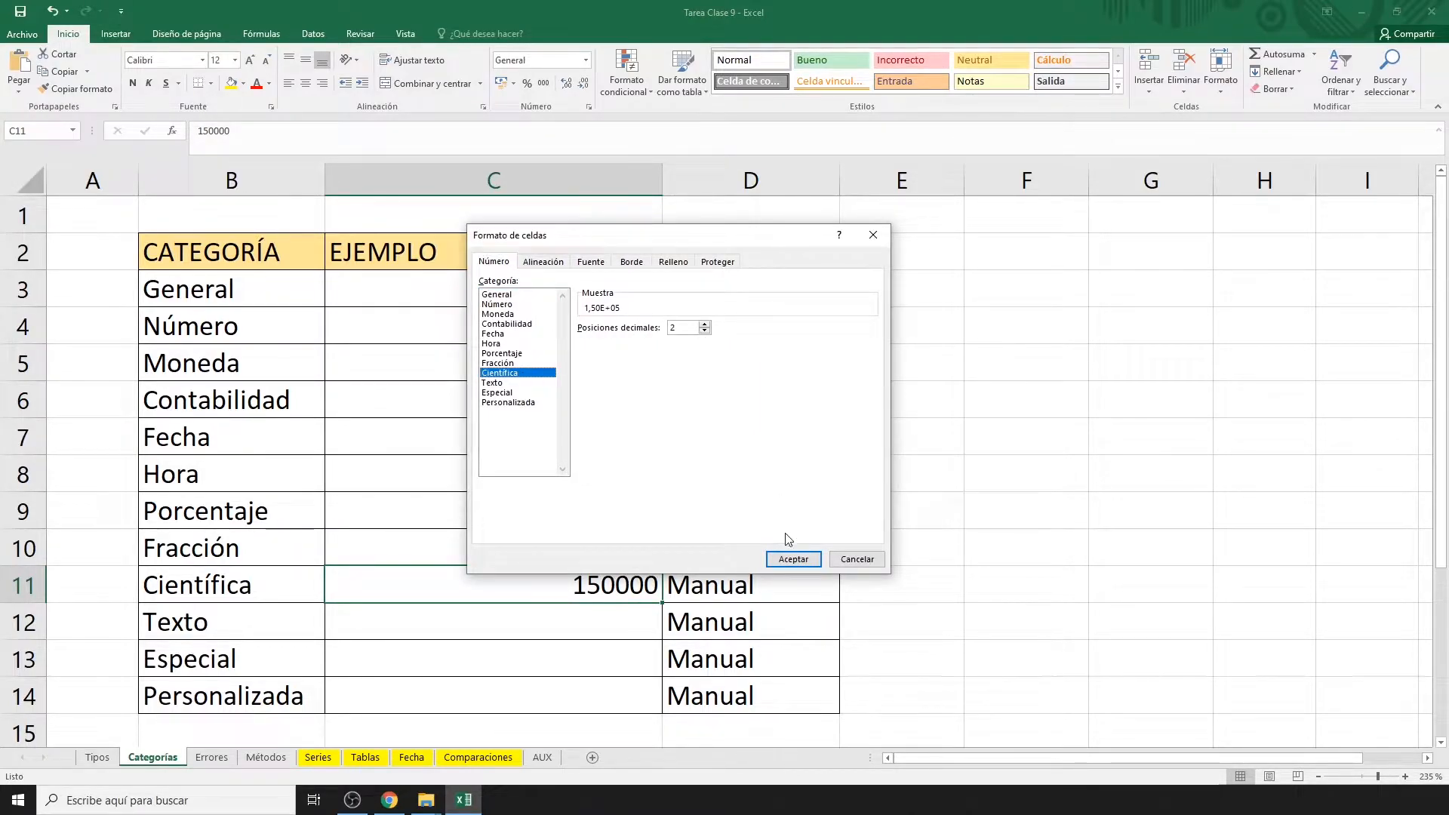
{"action": "left_click", "coordinate": [792, 560]}
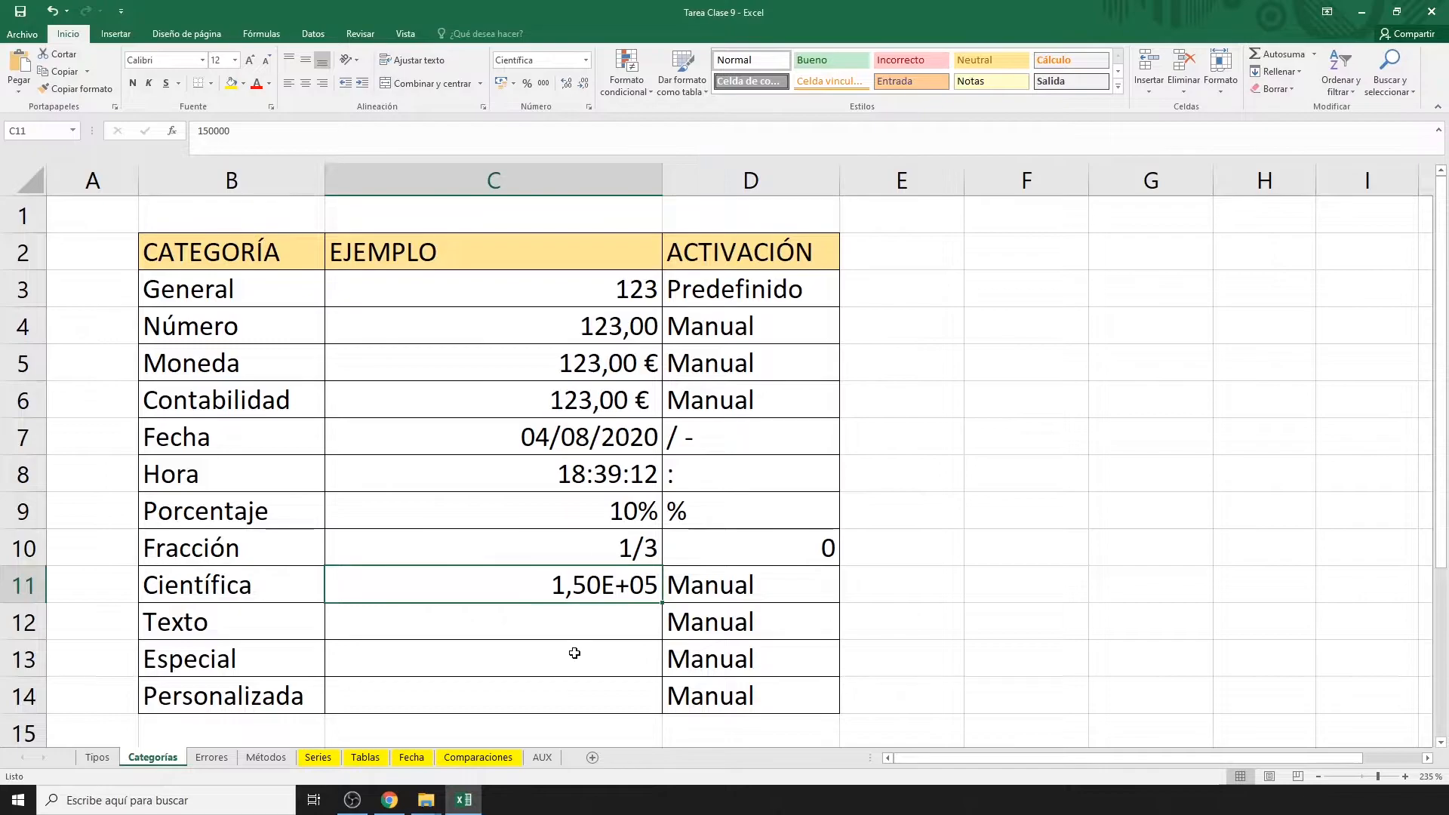
Format C12 as Texto and enter 123 in it.
{"action": "left_click", "coordinate": [560, 628]}
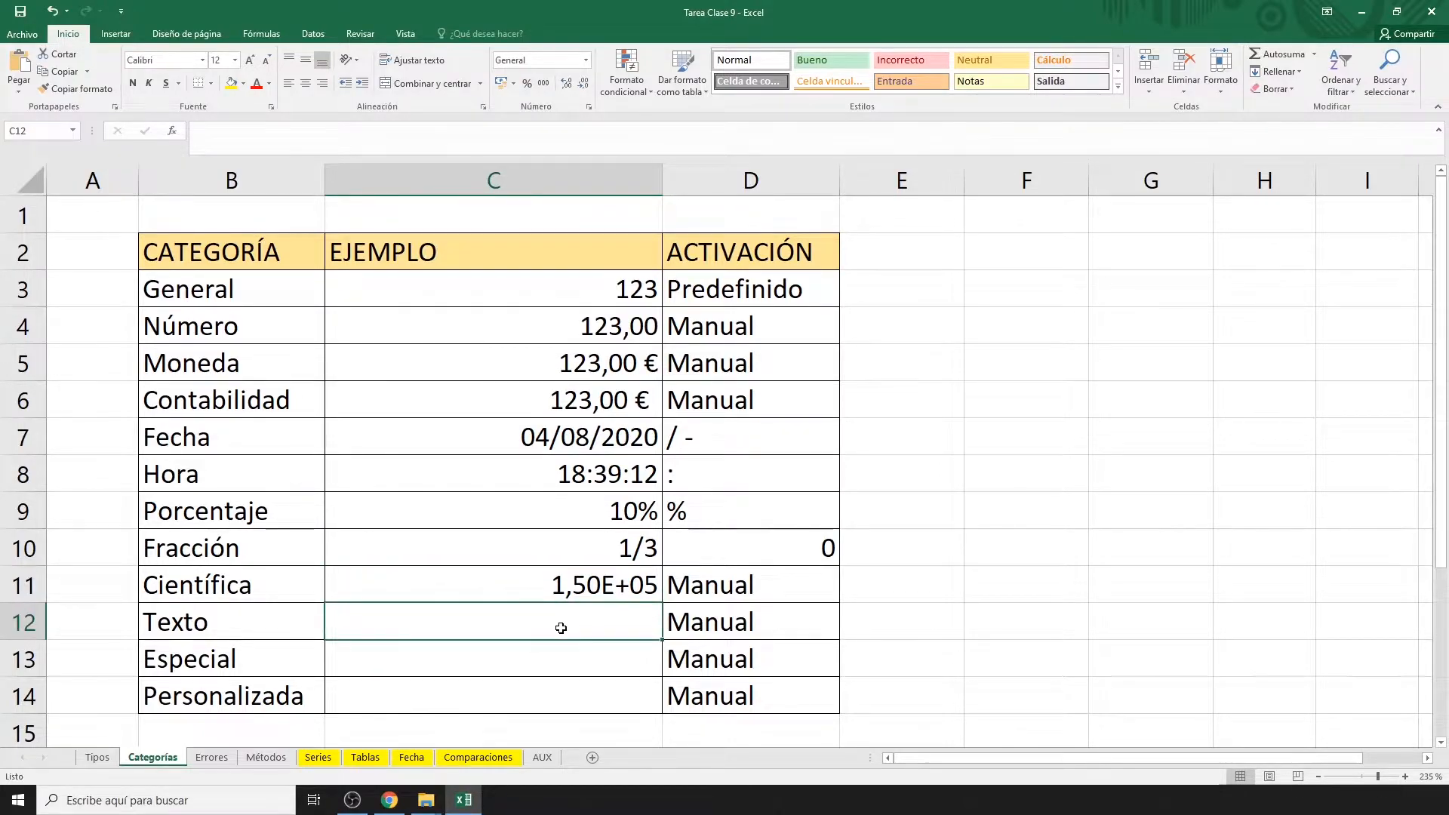
{"action": "key", "text": "ctrl+1"}
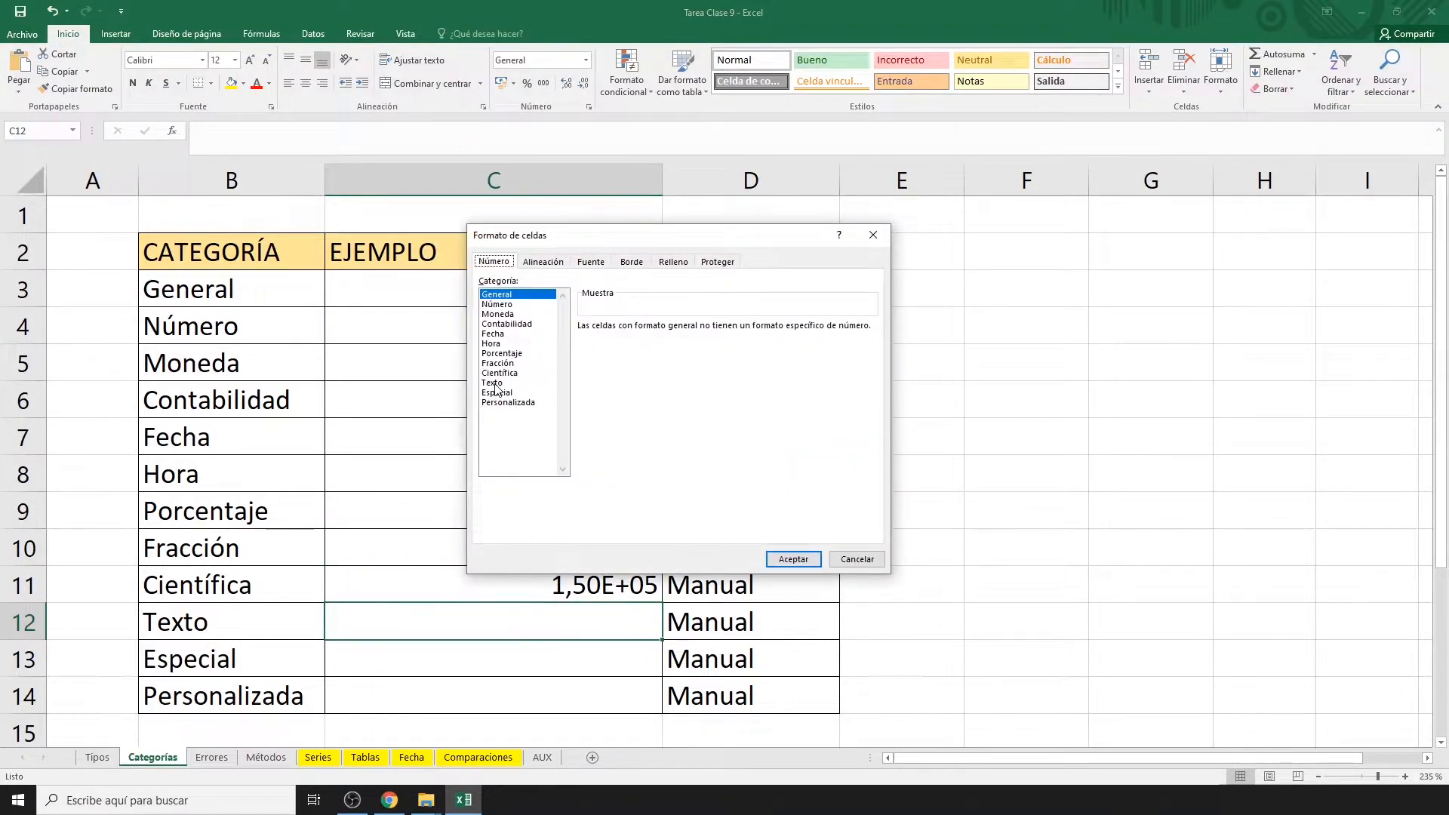
{"action": "left_click", "coordinate": [495, 383]}
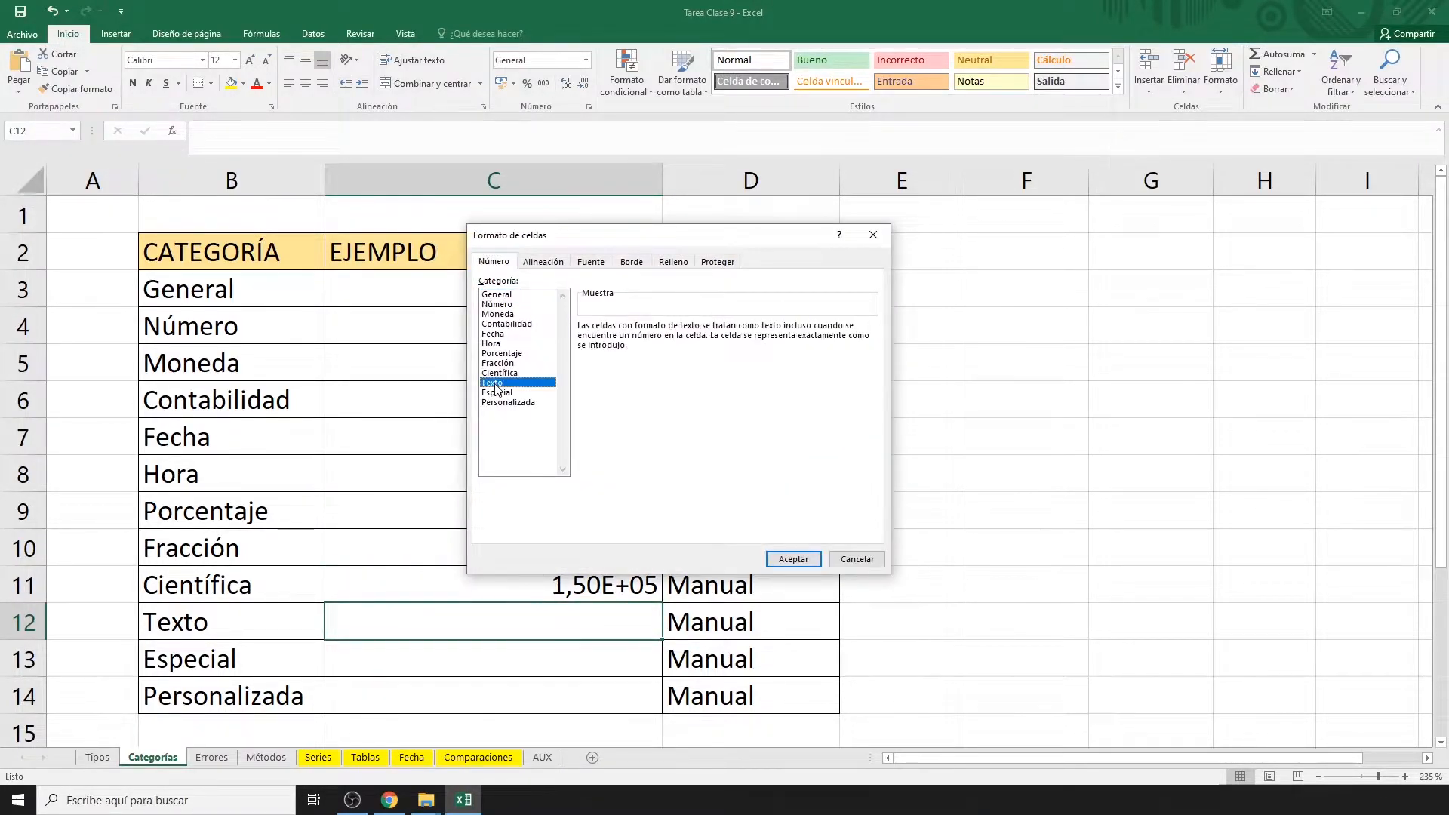
{"action": "left_click", "coordinate": [793, 559]}
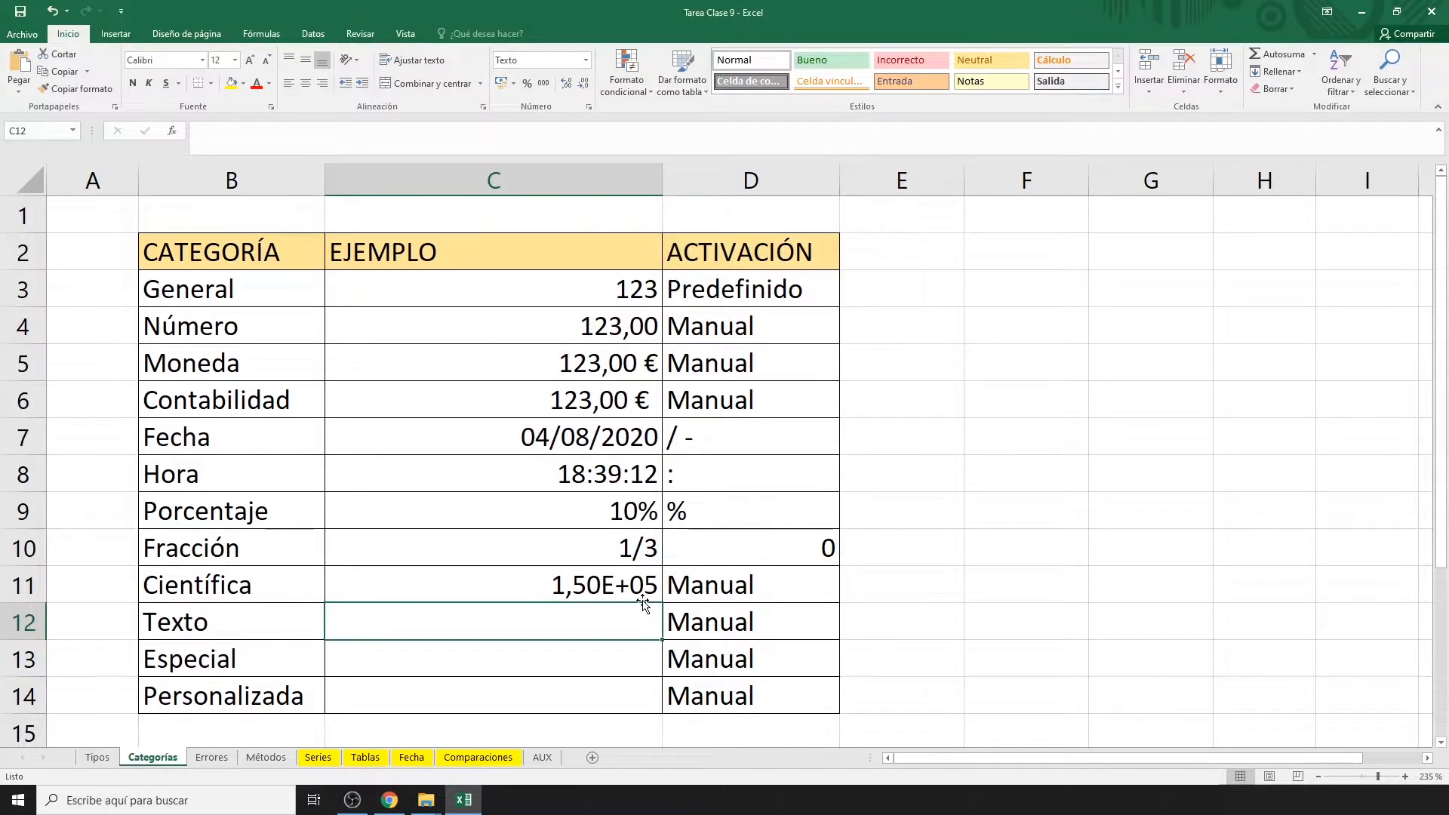
{"action": "type", "text": "123"}
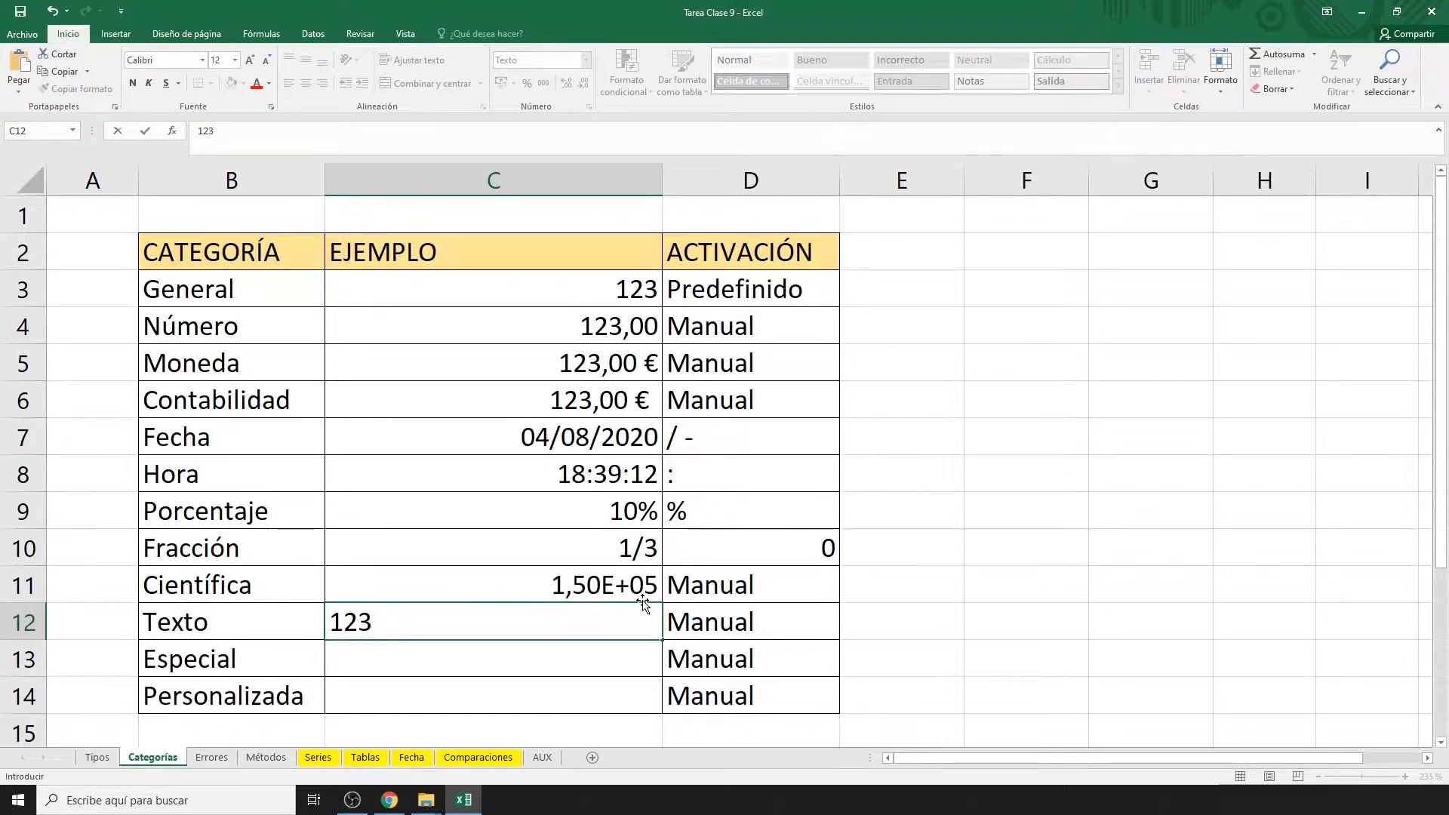
{"action": "key", "text": "Return"}
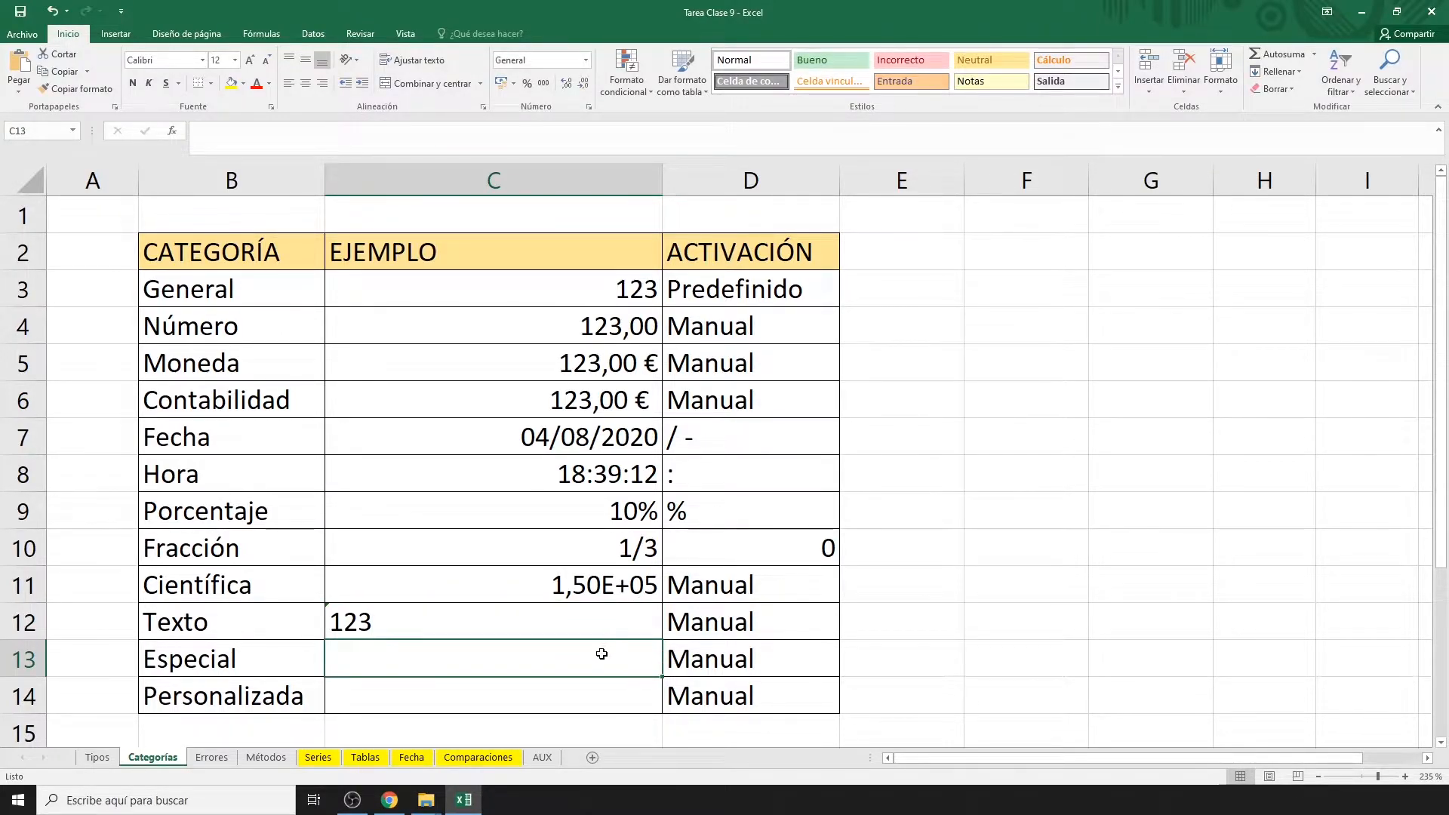
Enter 253645265 in C13 and apply the Especial phone number format, showing (25) 364-5265.
{"action": "double_click", "coordinate": [602, 654]}
{"action": "type", "text": "253645265"}
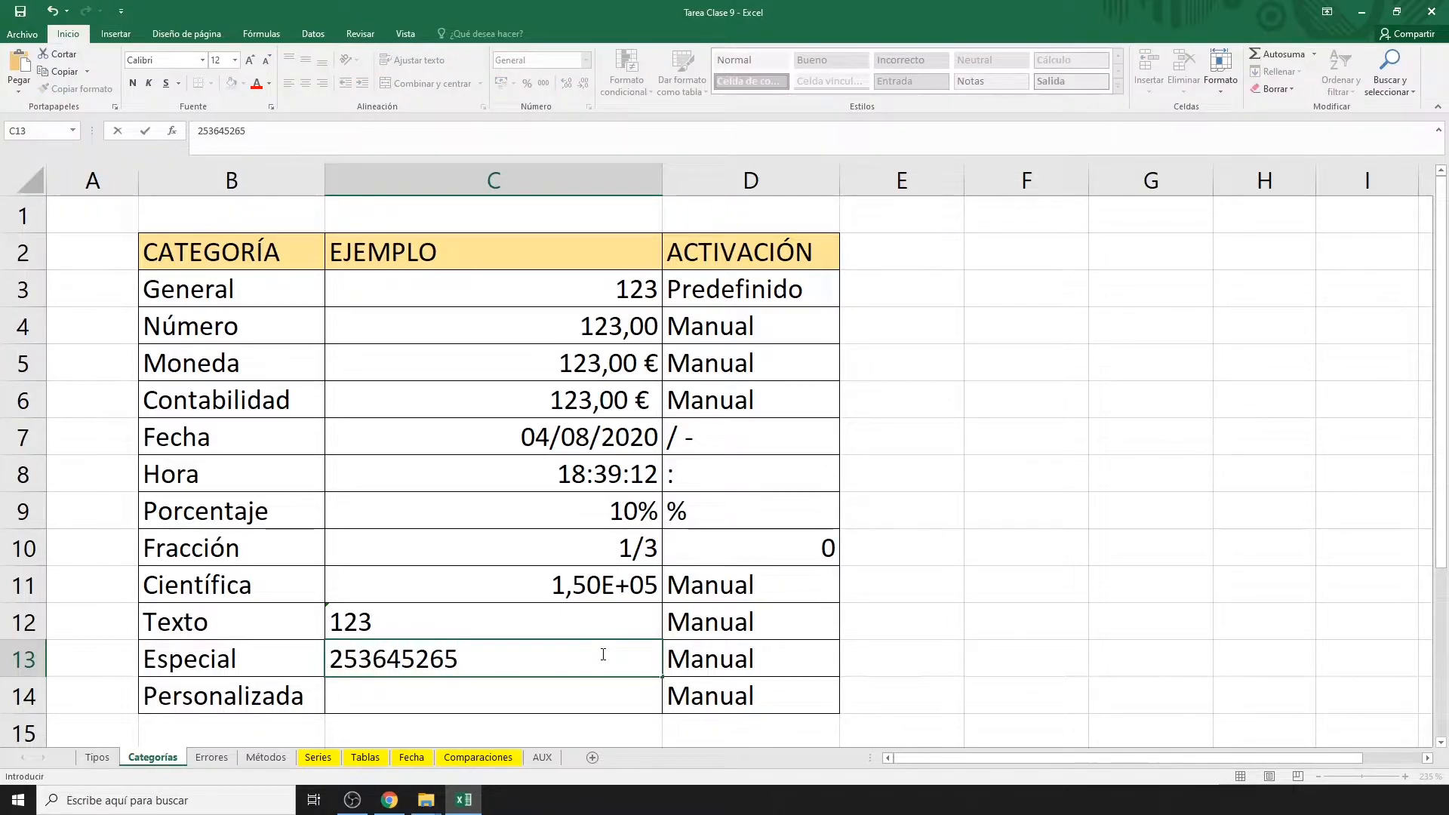
{"action": "key", "text": "Return"}
{"action": "left_click", "coordinate": [559, 650]}
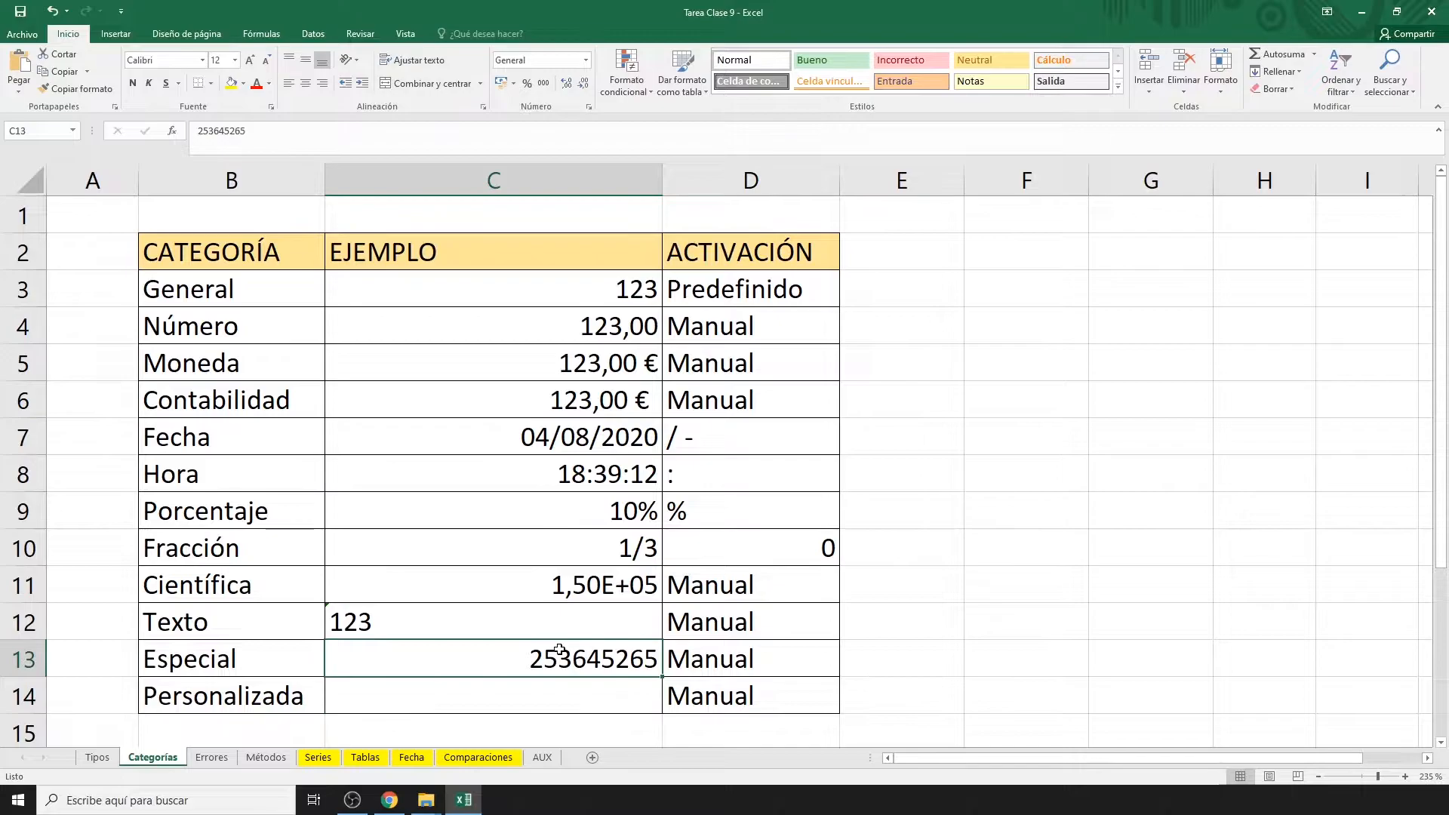
{"action": "key", "text": "ctrl+1"}
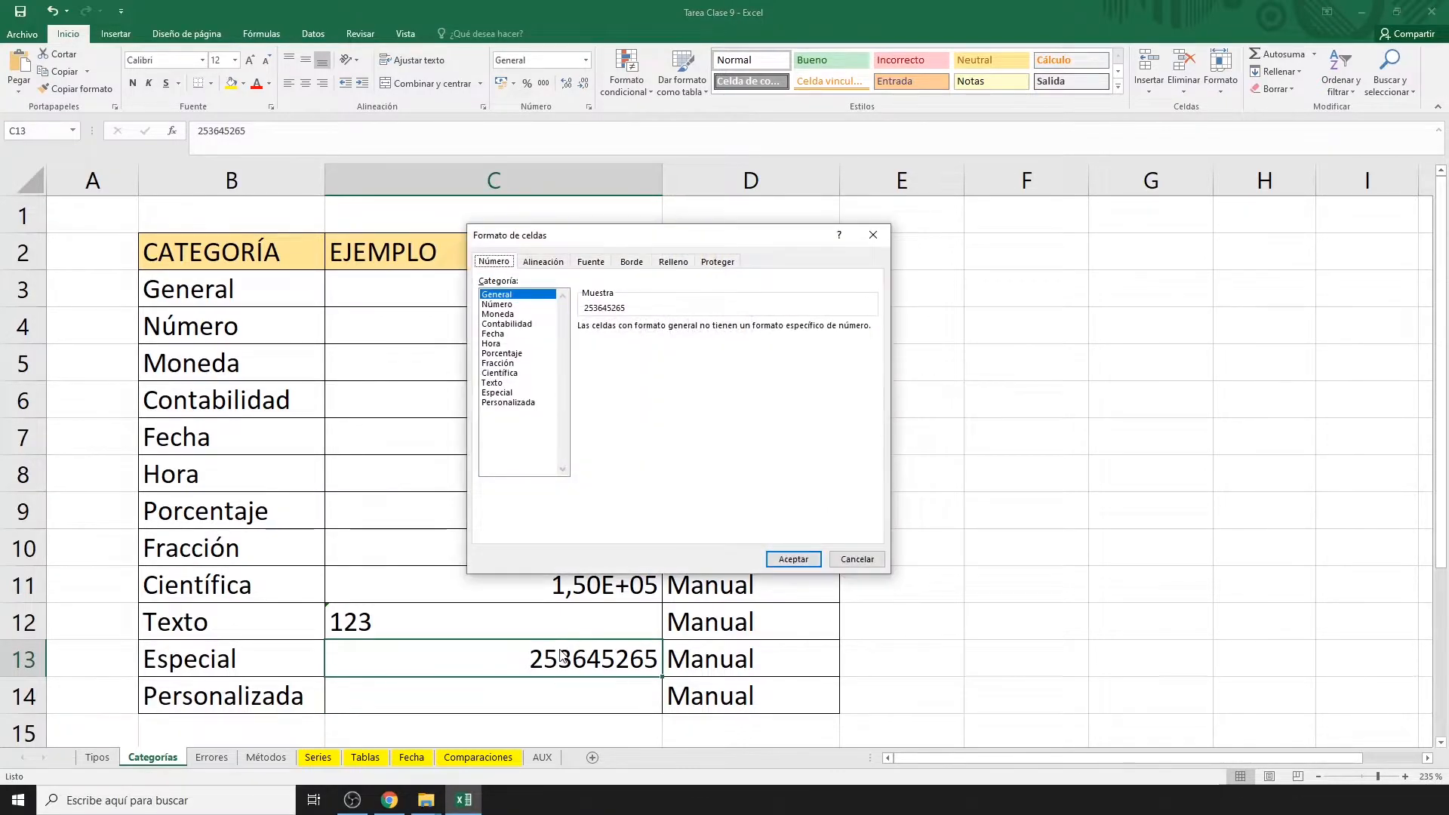
{"action": "left_click", "coordinate": [500, 392]}
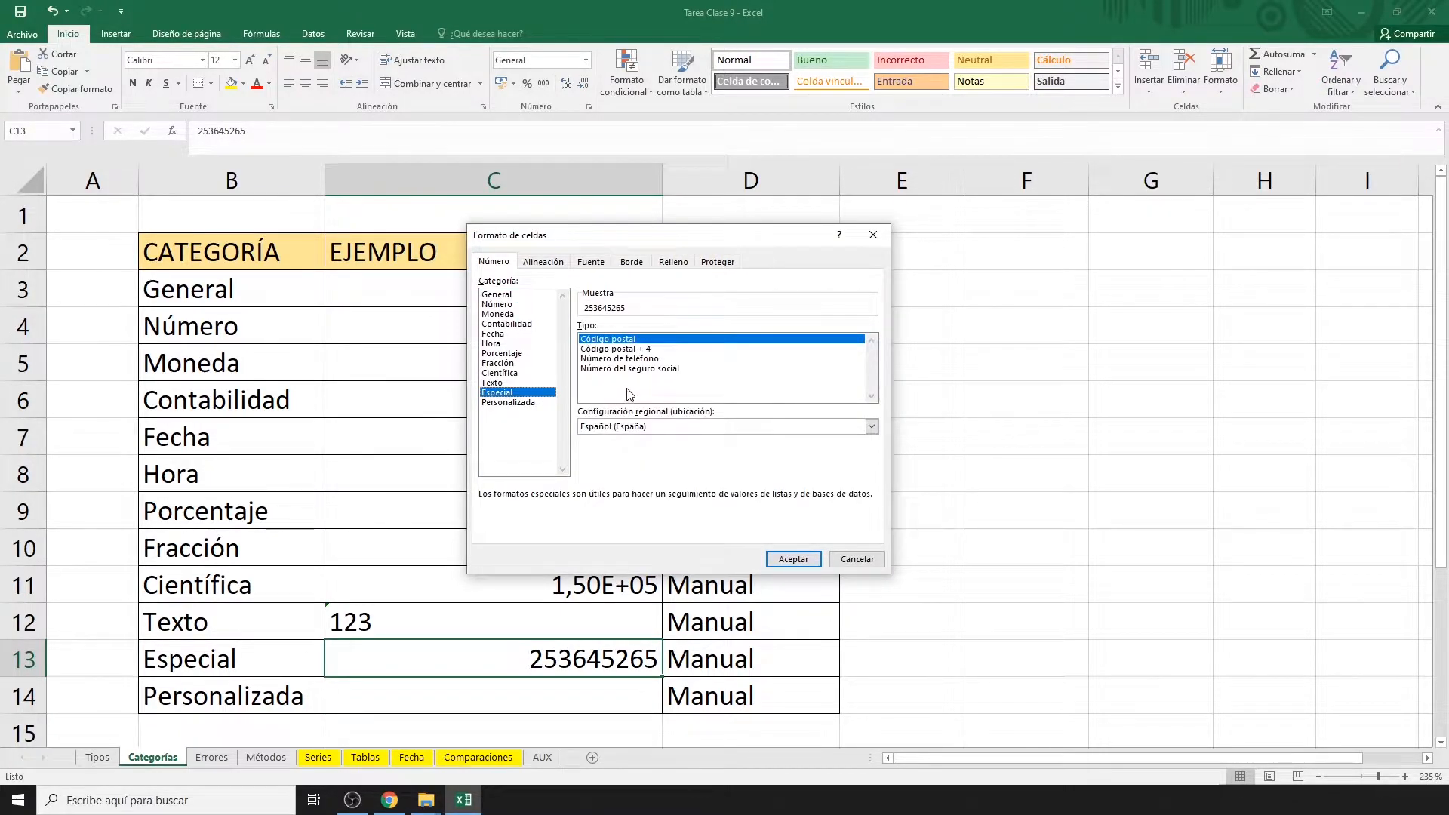
{"action": "left_click", "coordinate": [654, 358]}
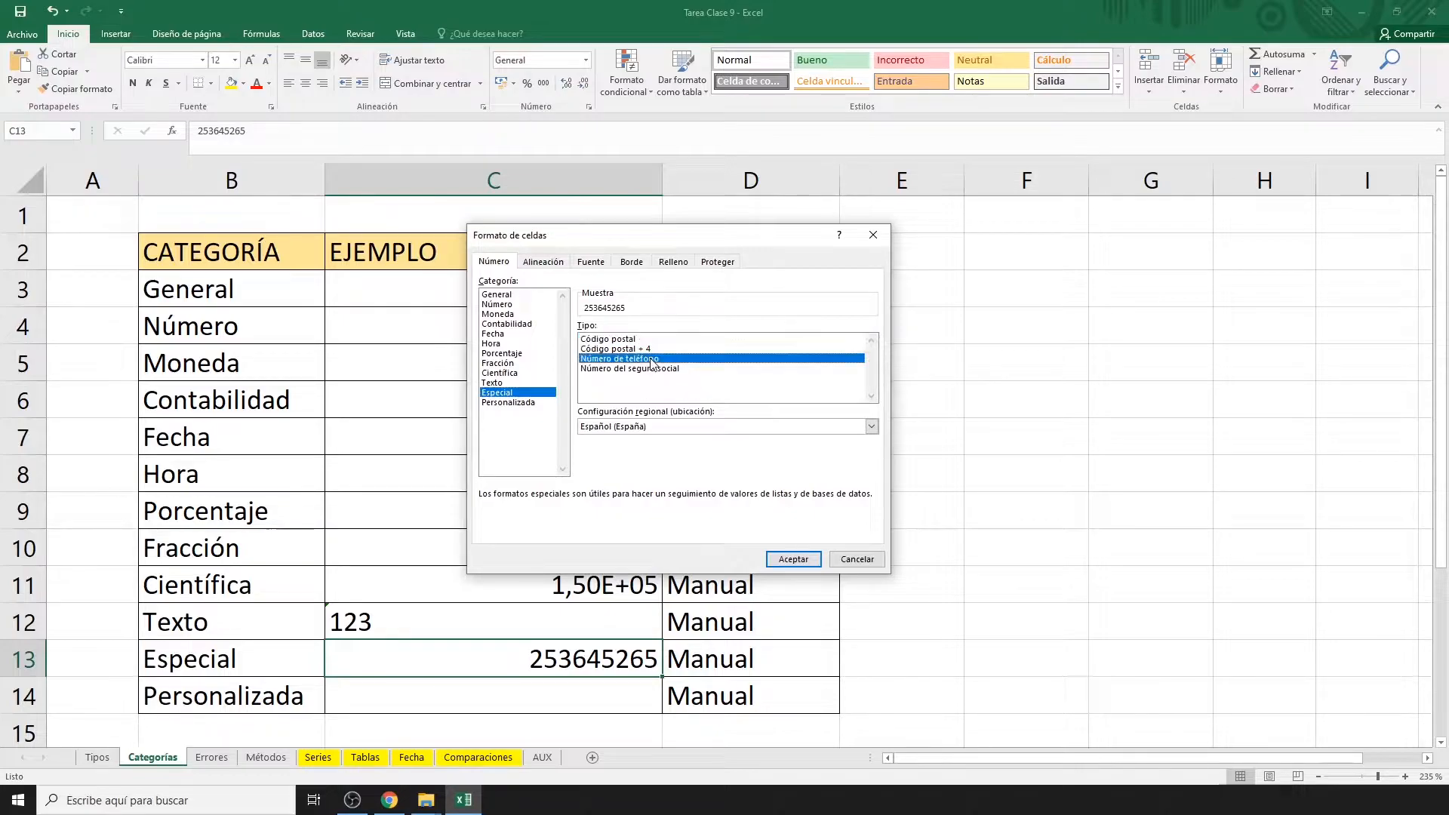
{"action": "left_click", "coordinate": [794, 559]}
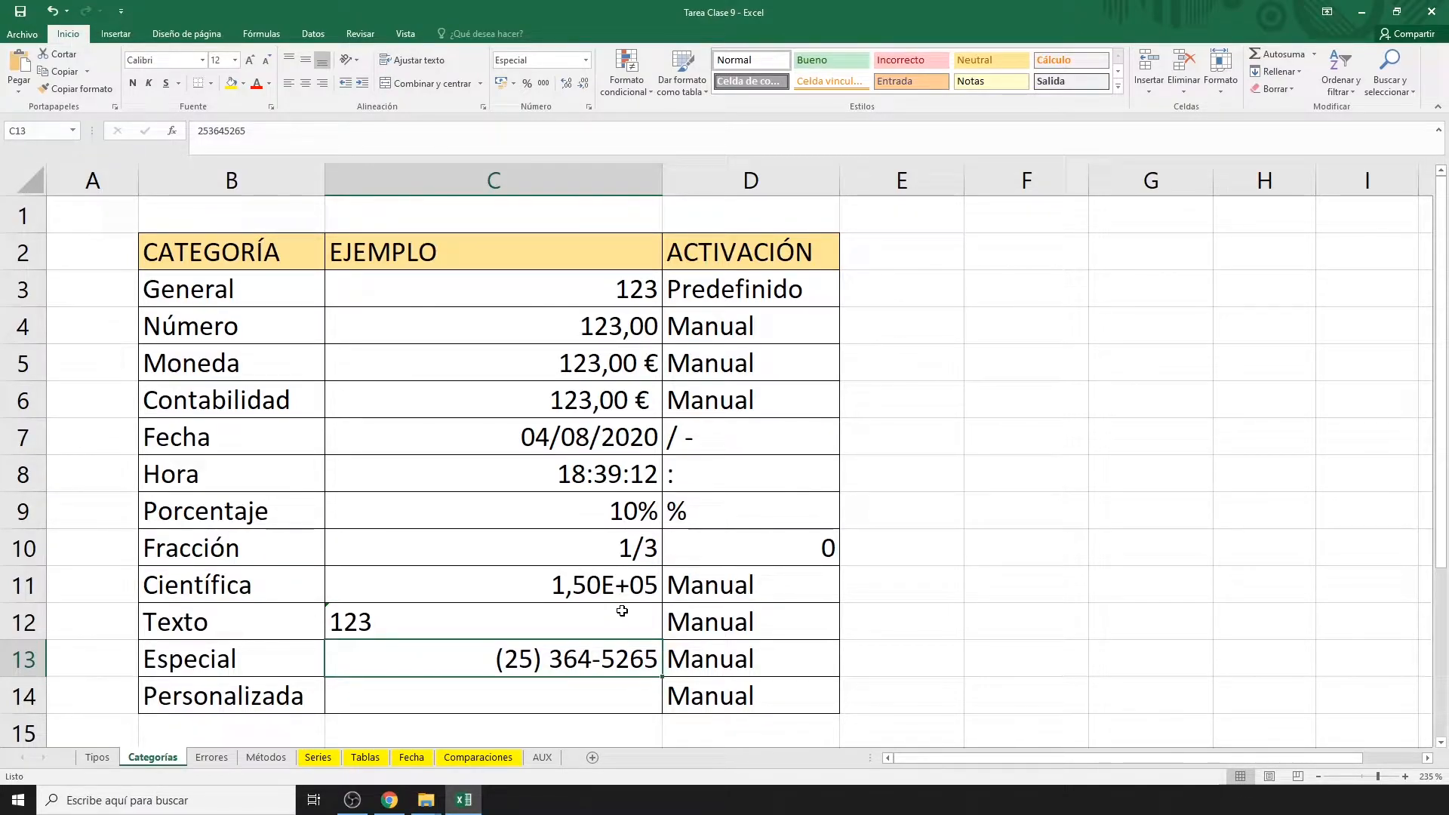
{"action": "left_click", "coordinate": [620, 697]}
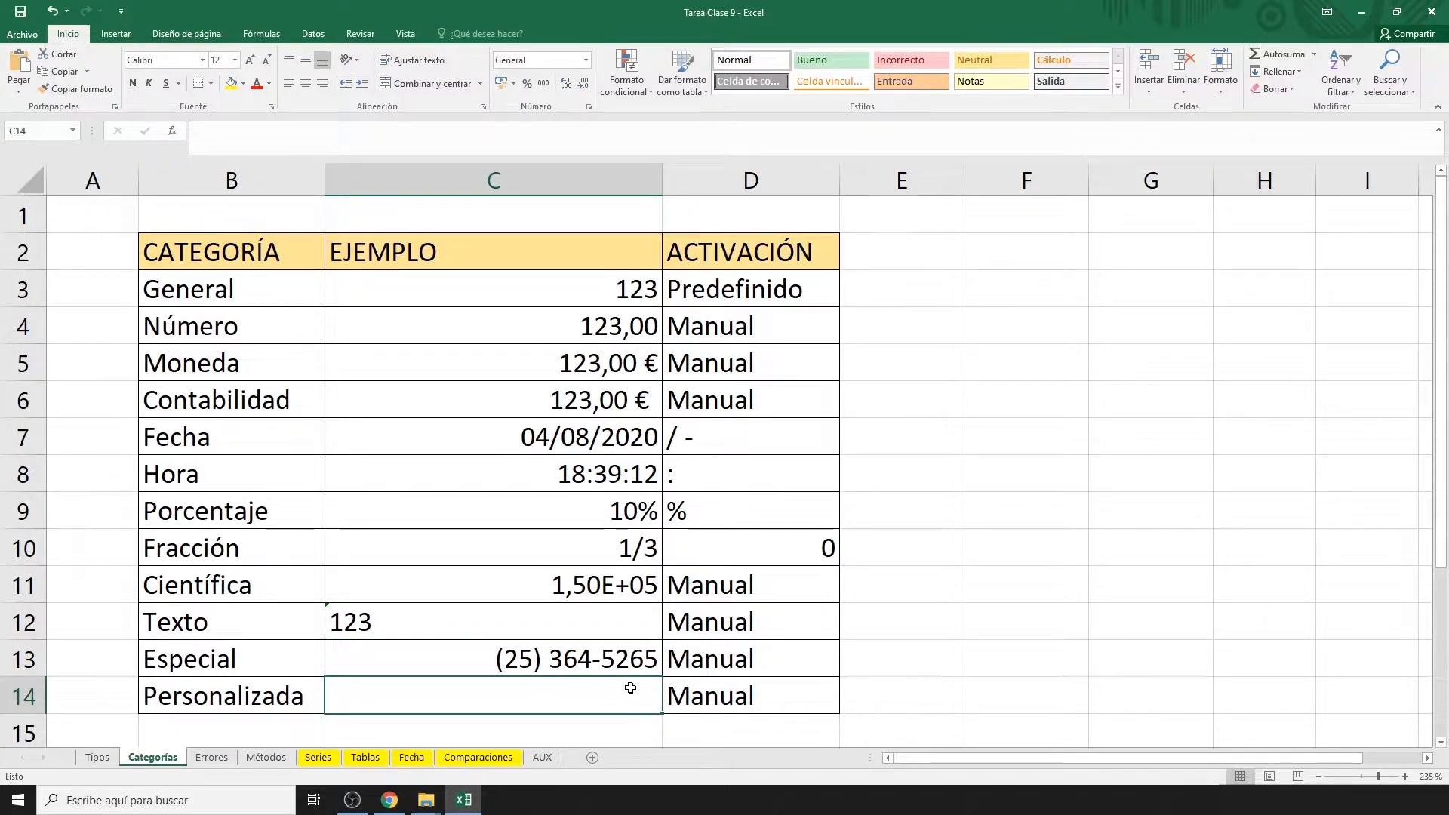
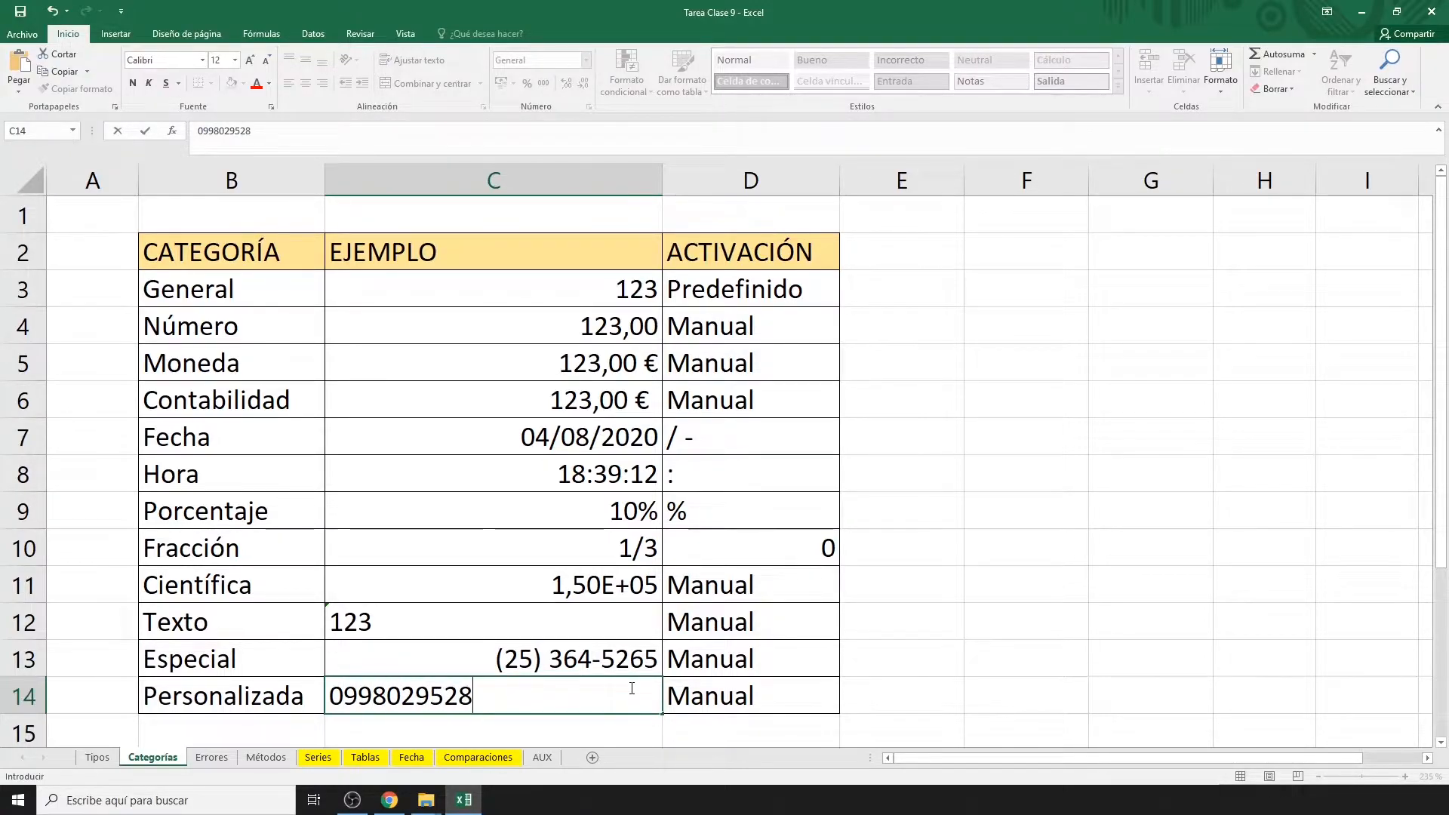
{"action": "key", "text": "Return"}
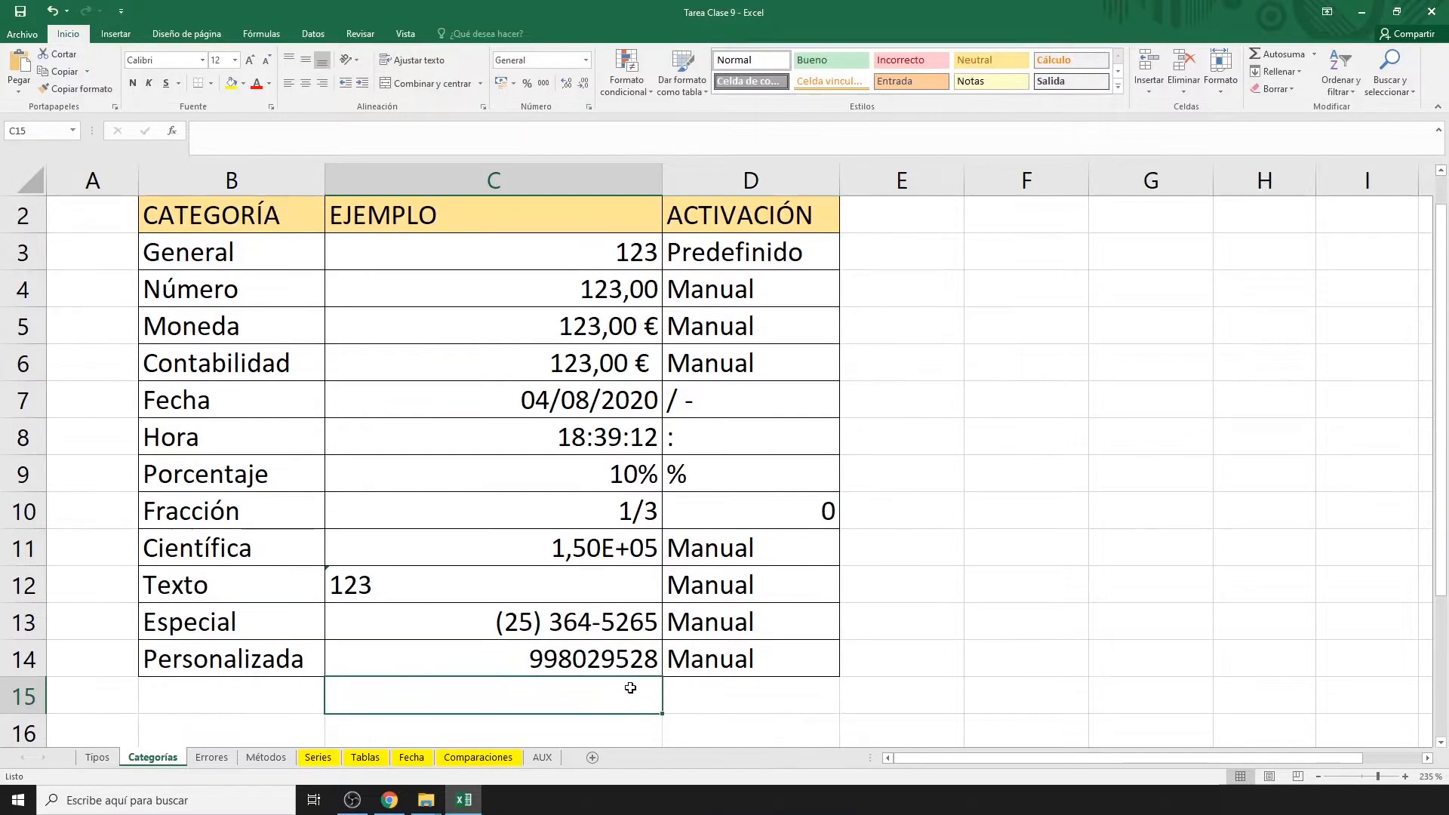
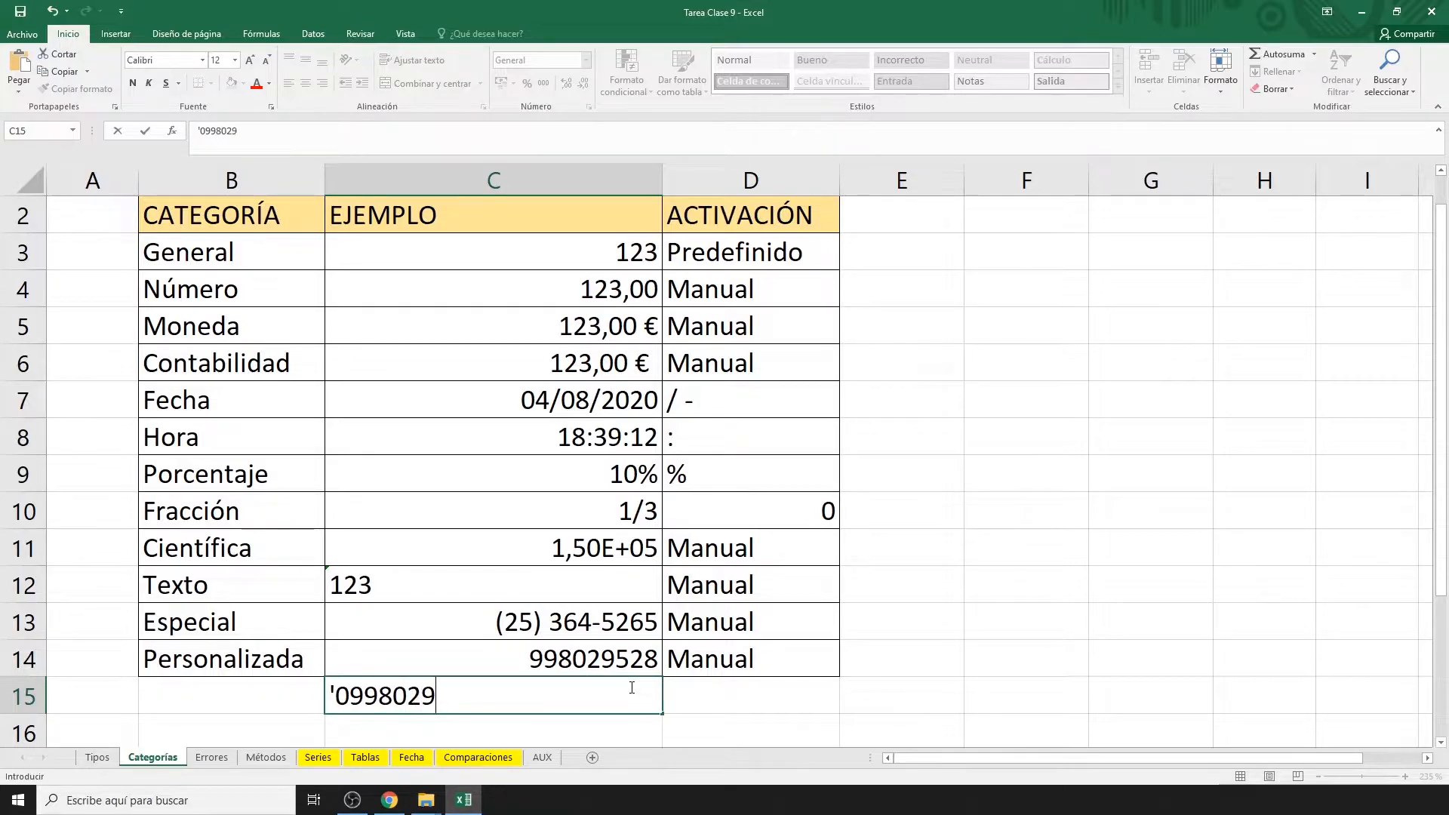
{"action": "key", "text": "Return"}
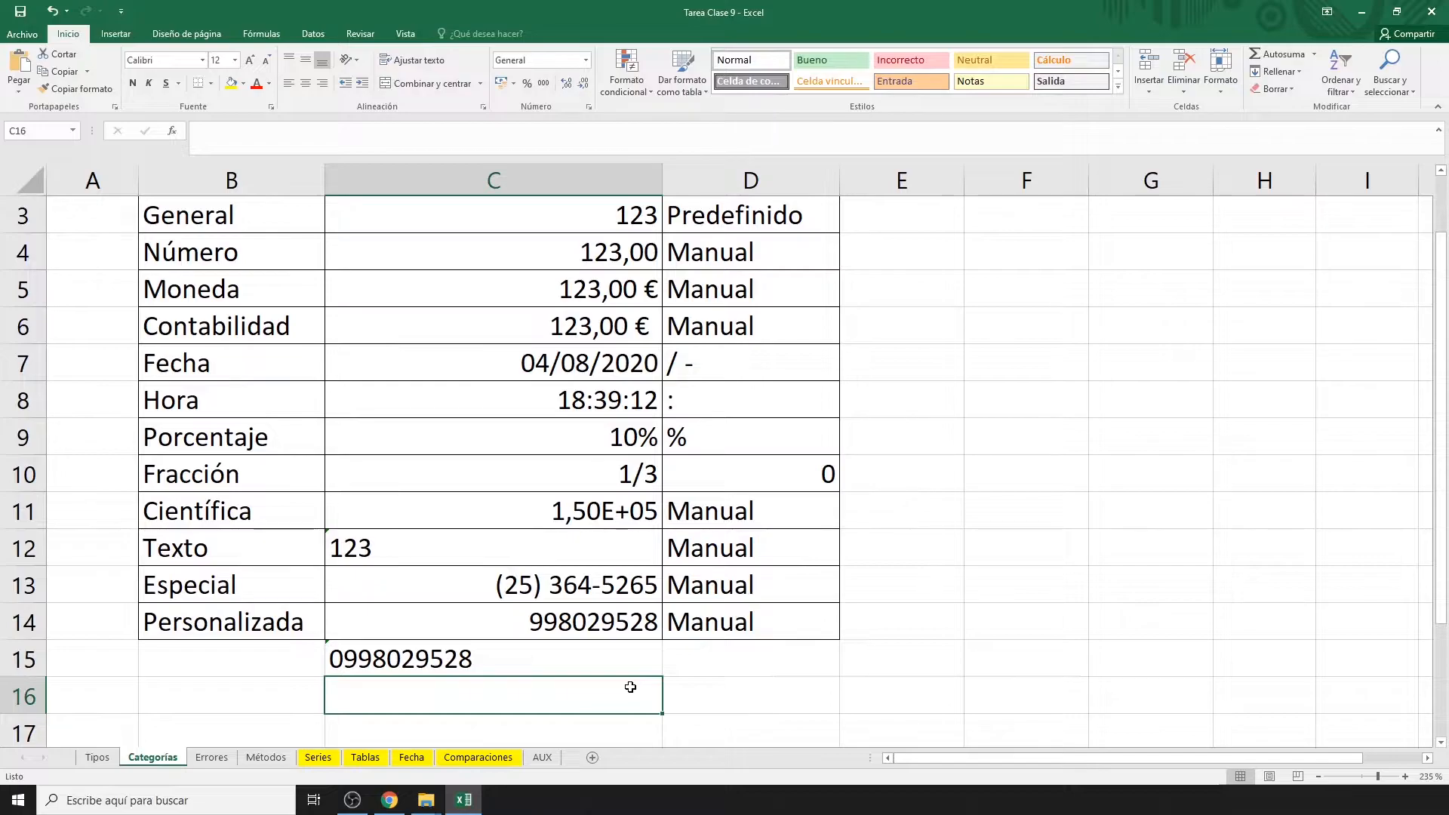
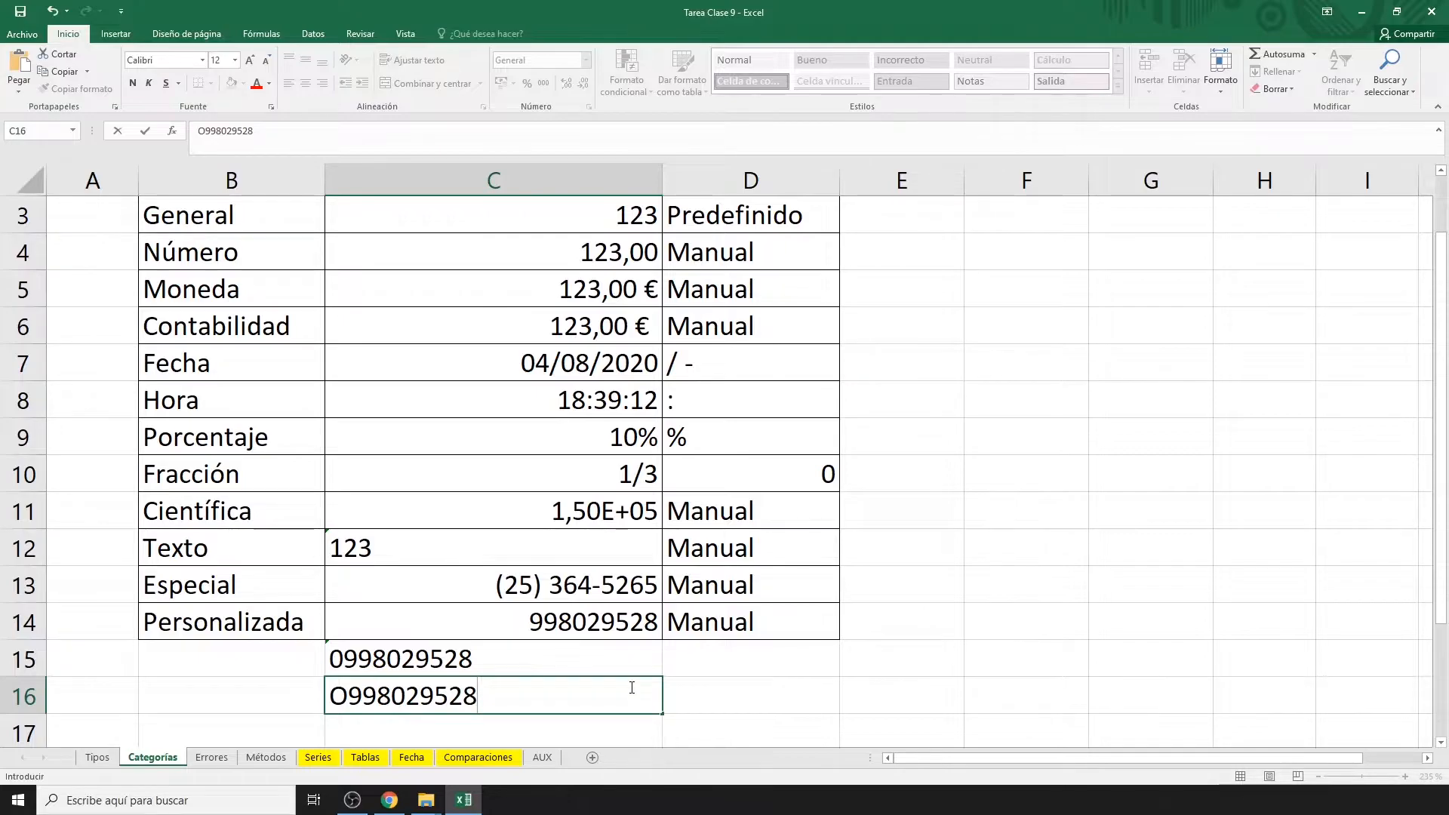
{"action": "key", "text": "Return"}
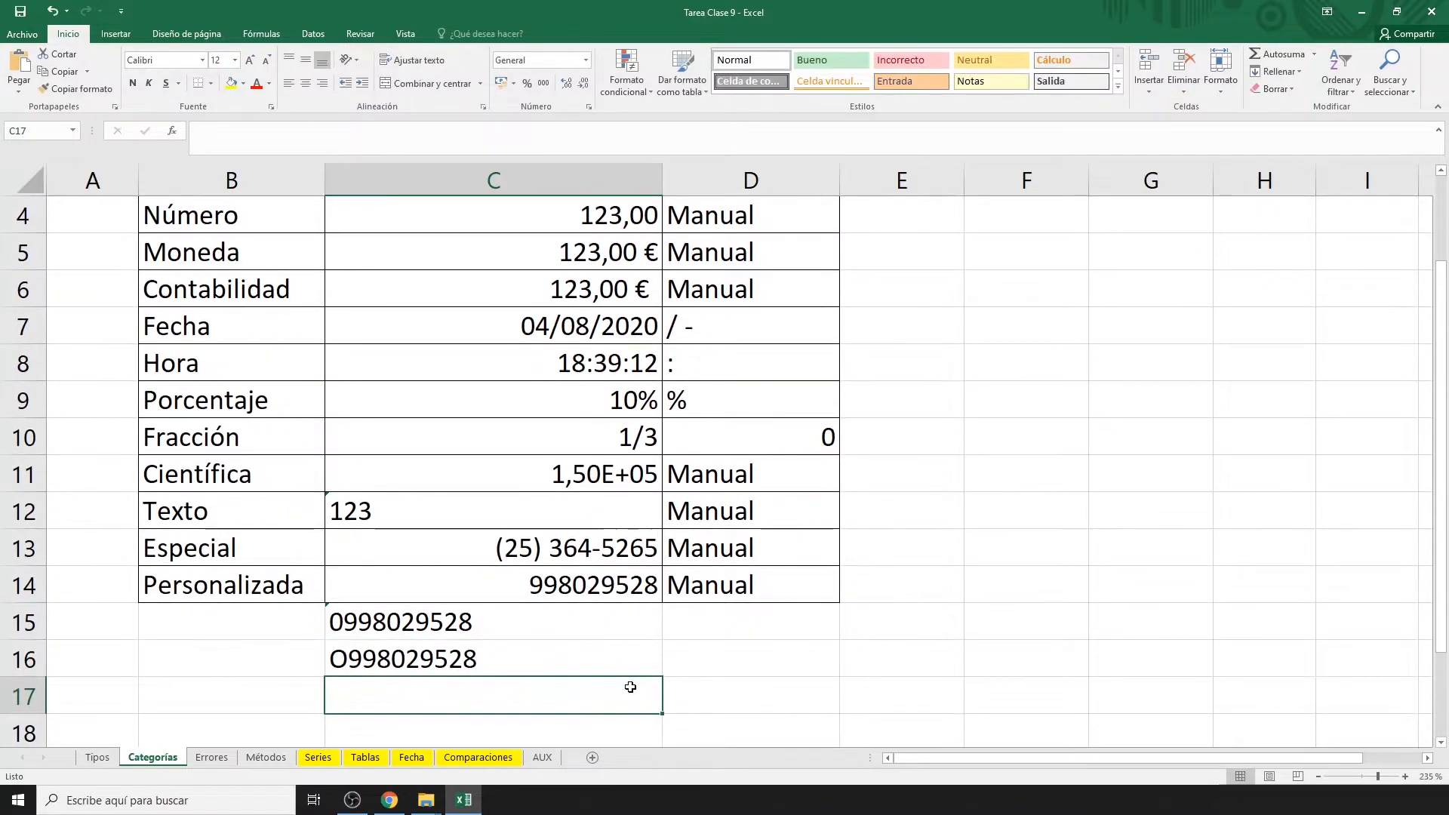
{"action": "key", "text": "ctrl+1"}
{"action": "left_click", "coordinate": [521, 383]}
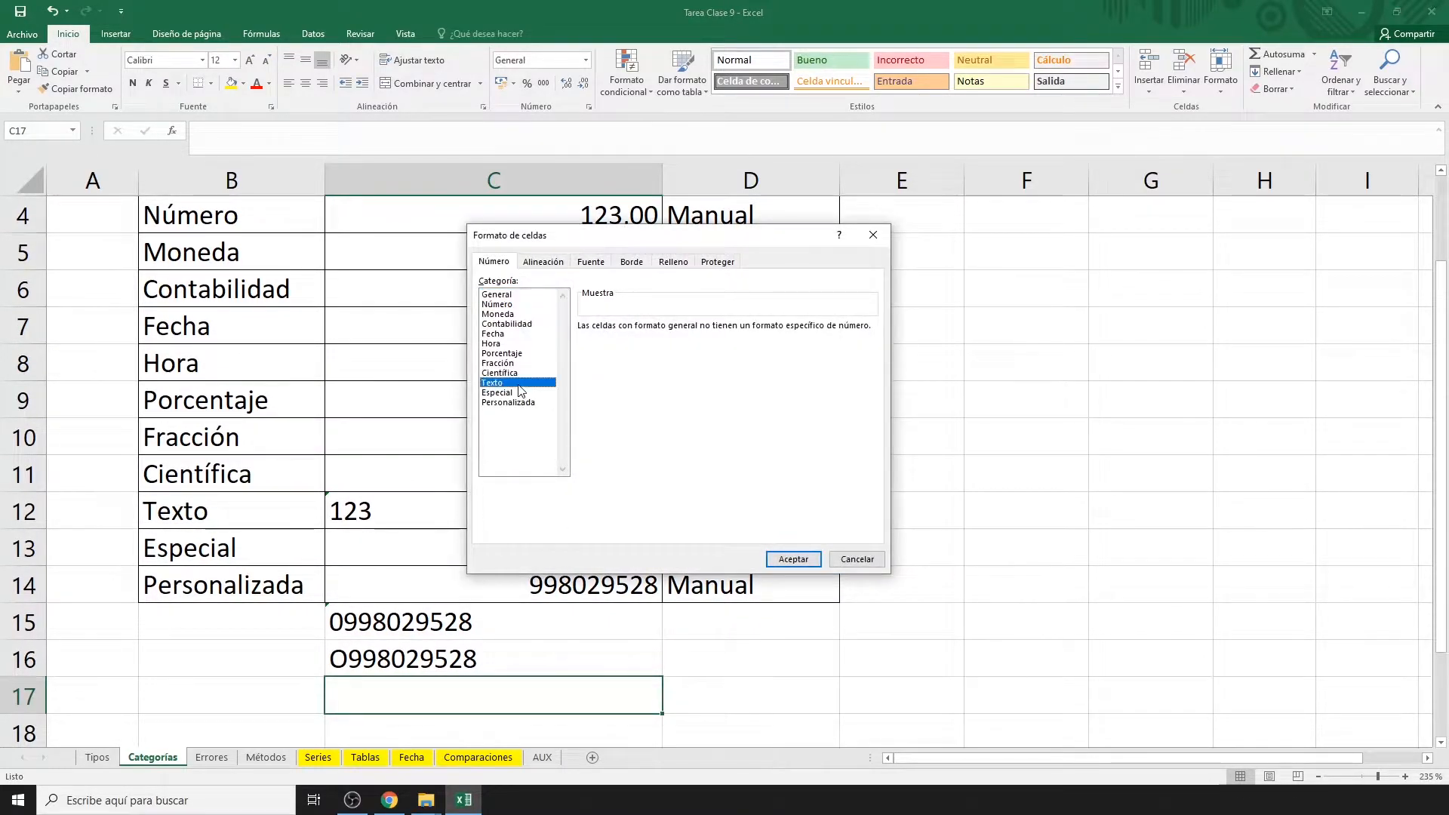
{"action": "left_click", "coordinate": [789, 558]}
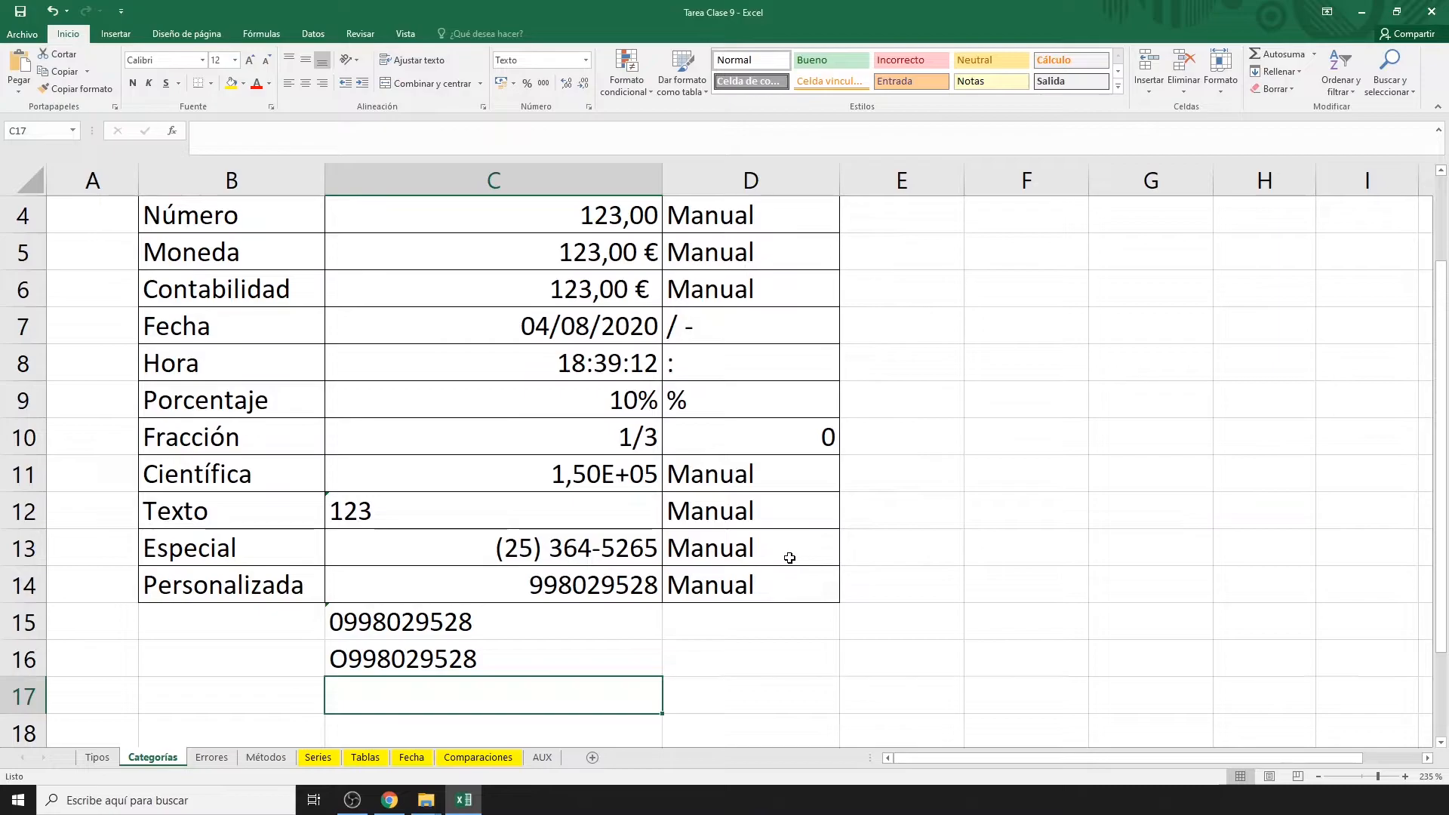
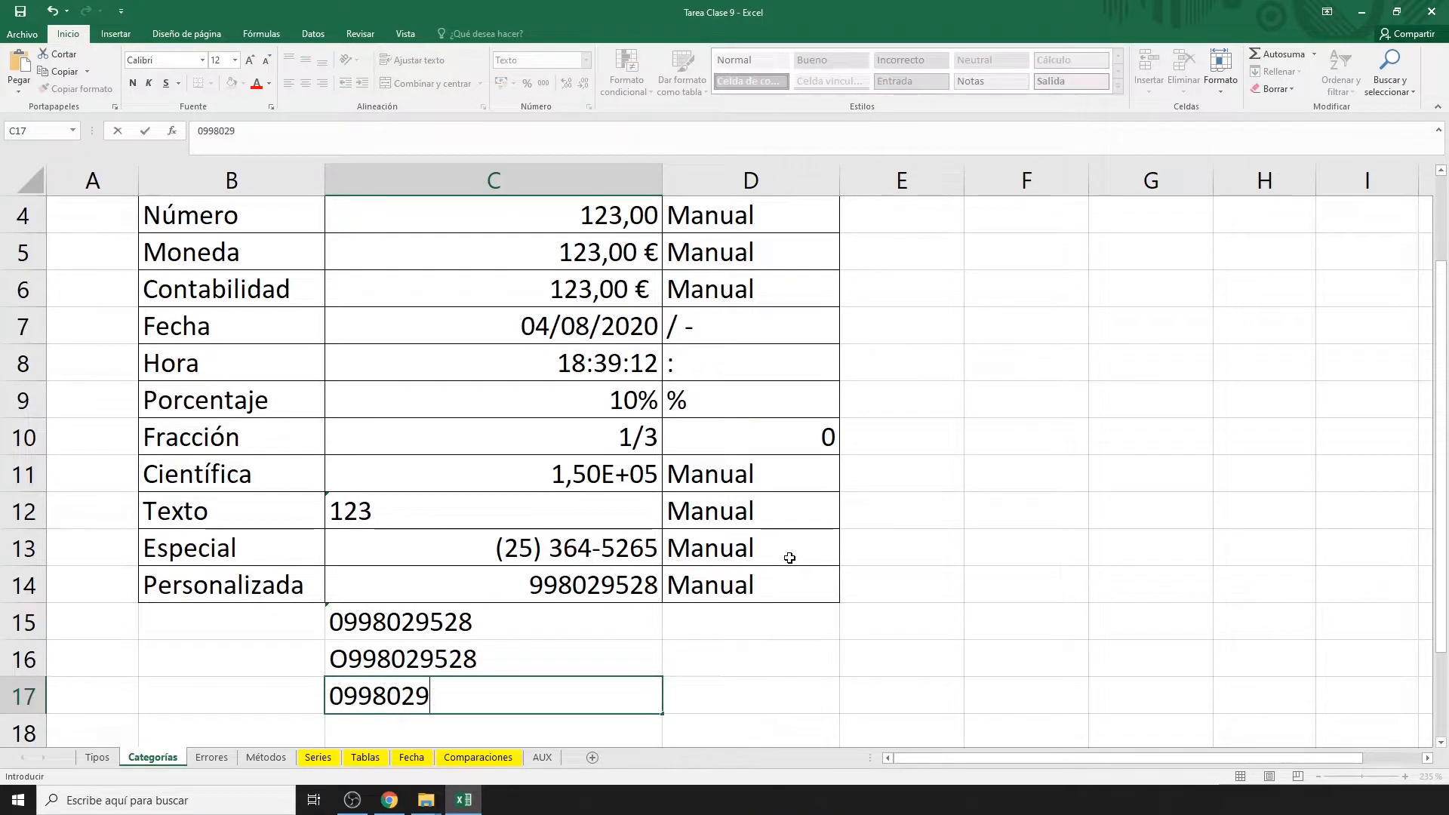
{"action": "key", "text": "Return"}
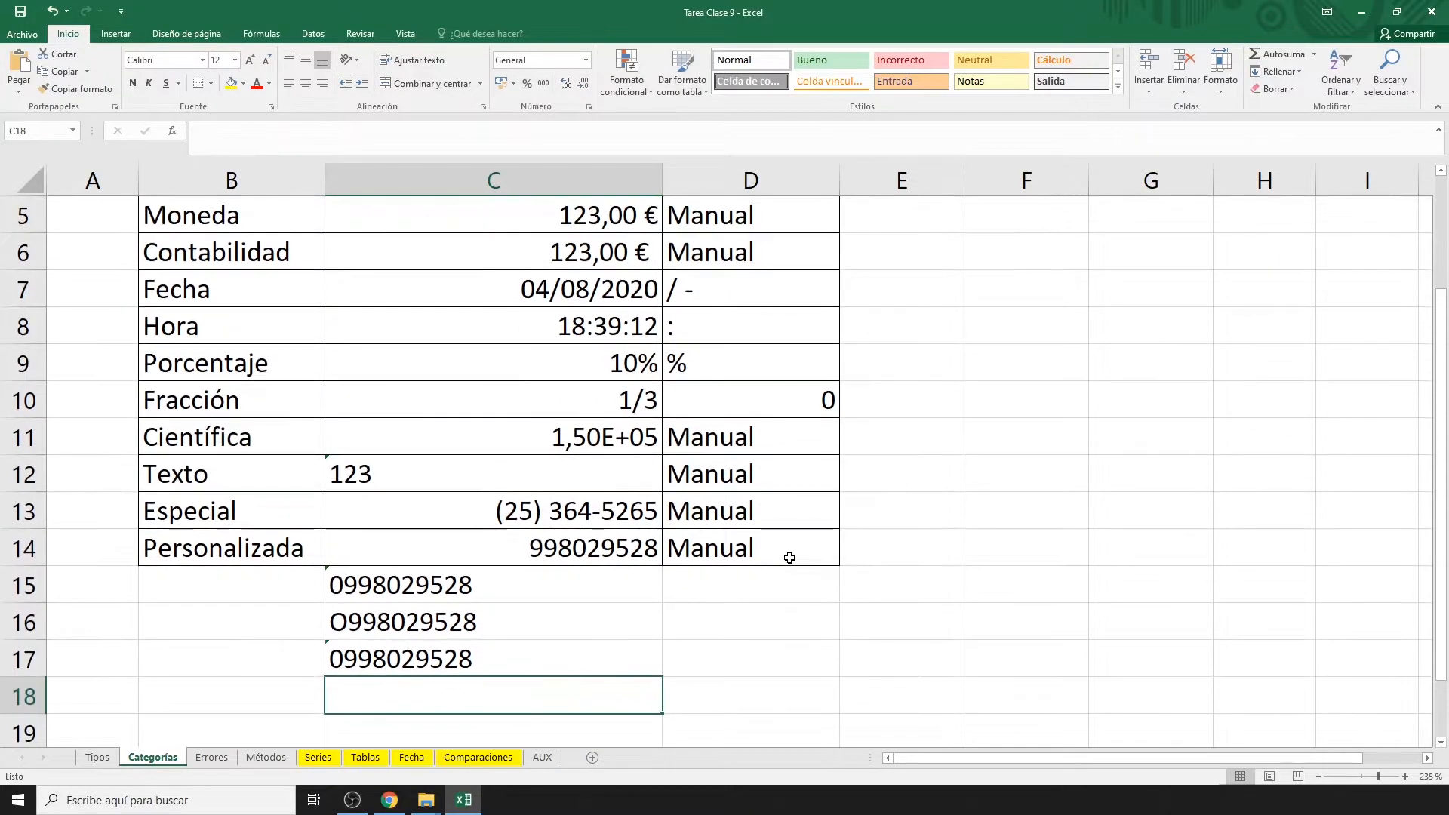
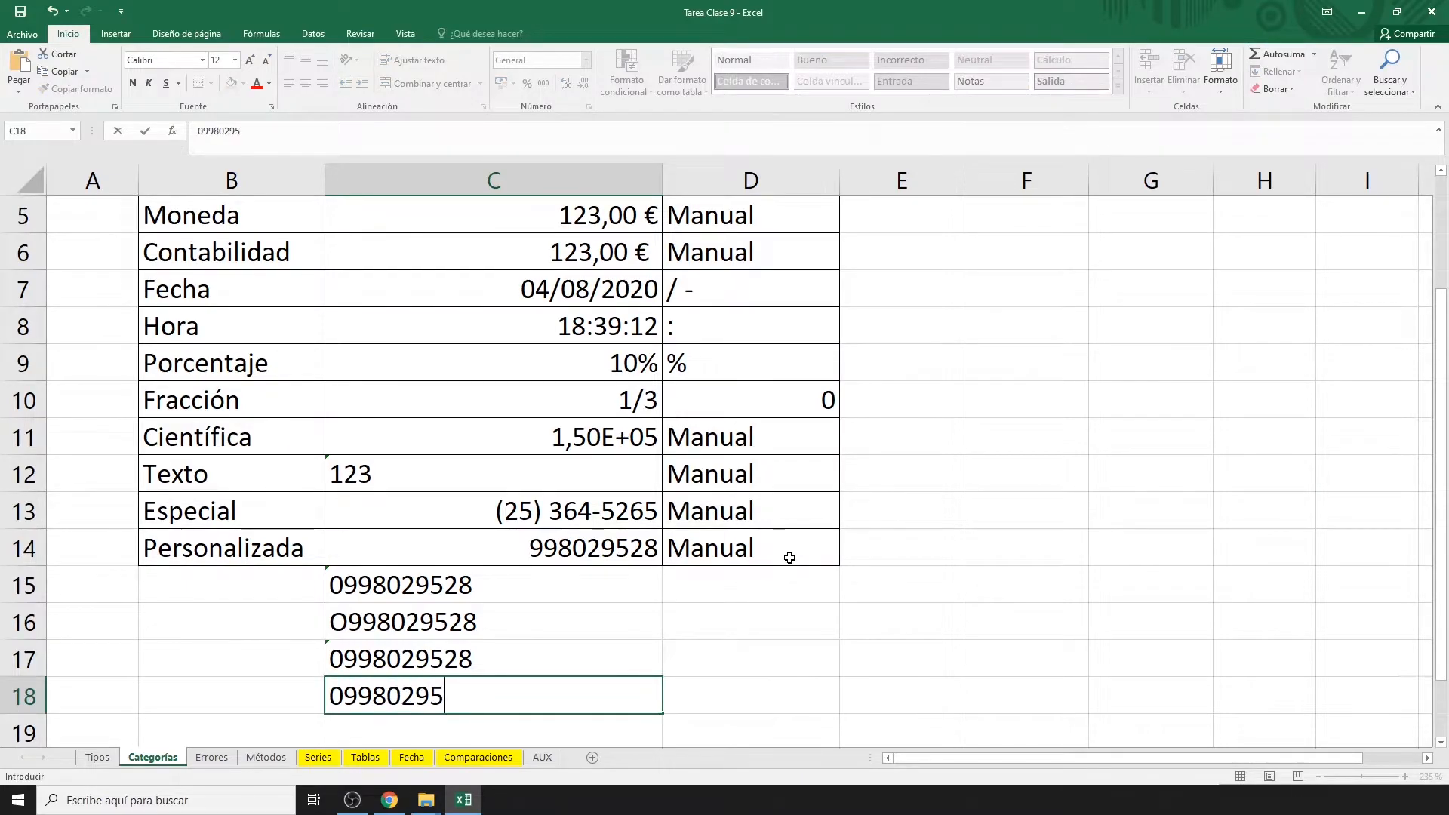
{"action": "key", "text": "Return"}
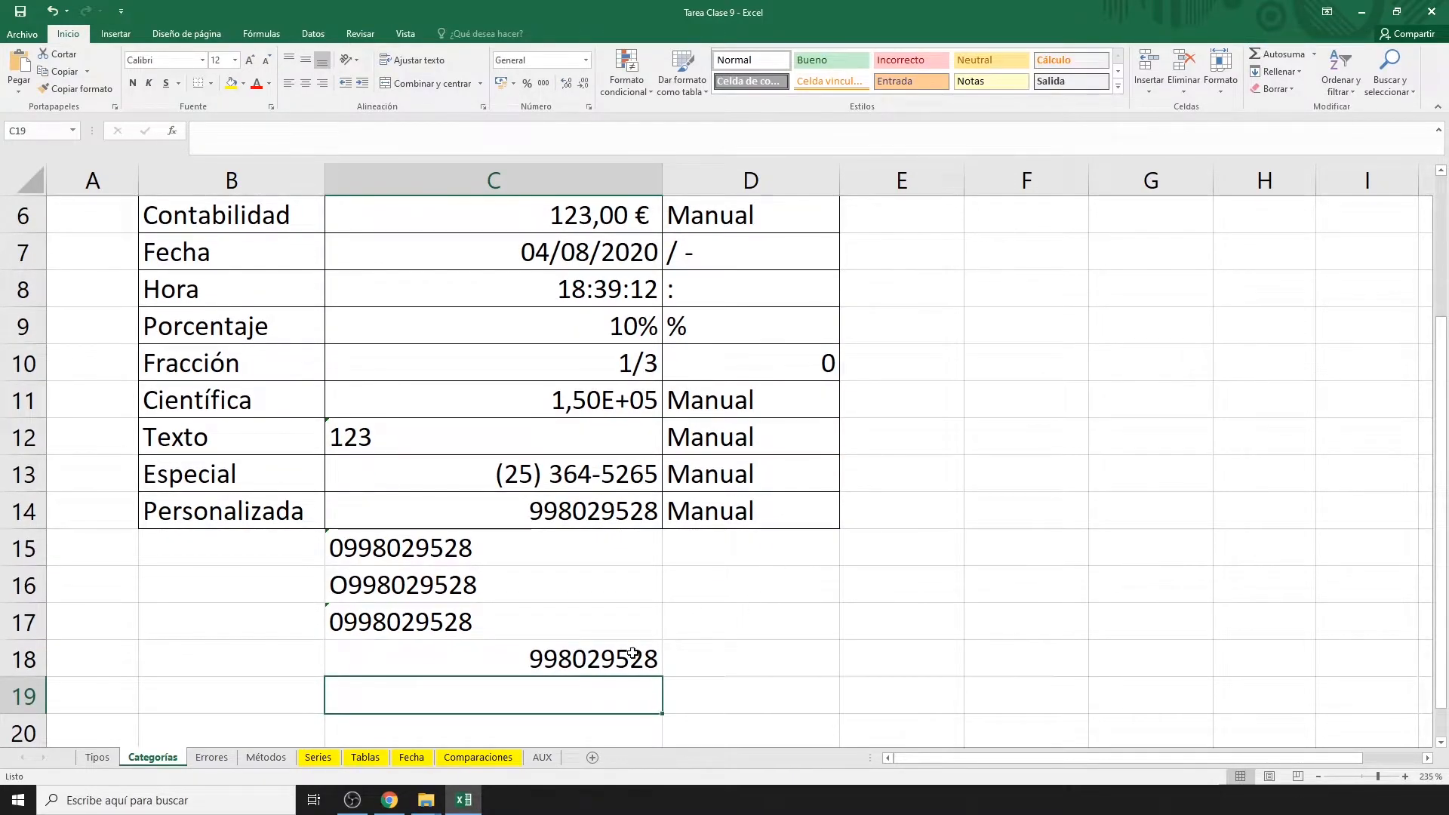
{"action": "left_click", "coordinate": [631, 655]}
{"action": "key", "text": "ctrl+1"}
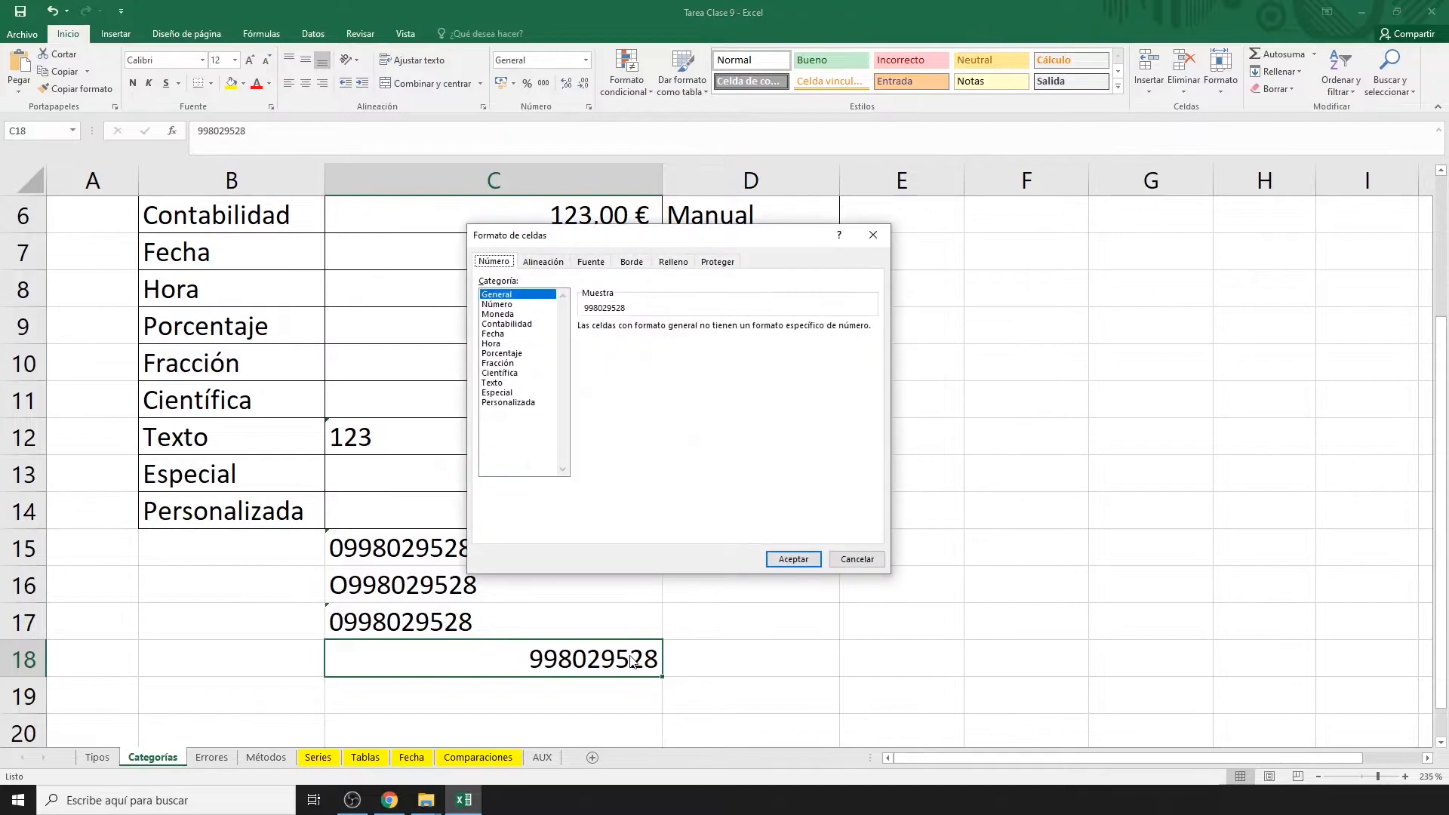
{"action": "left_click", "coordinate": [510, 403]}
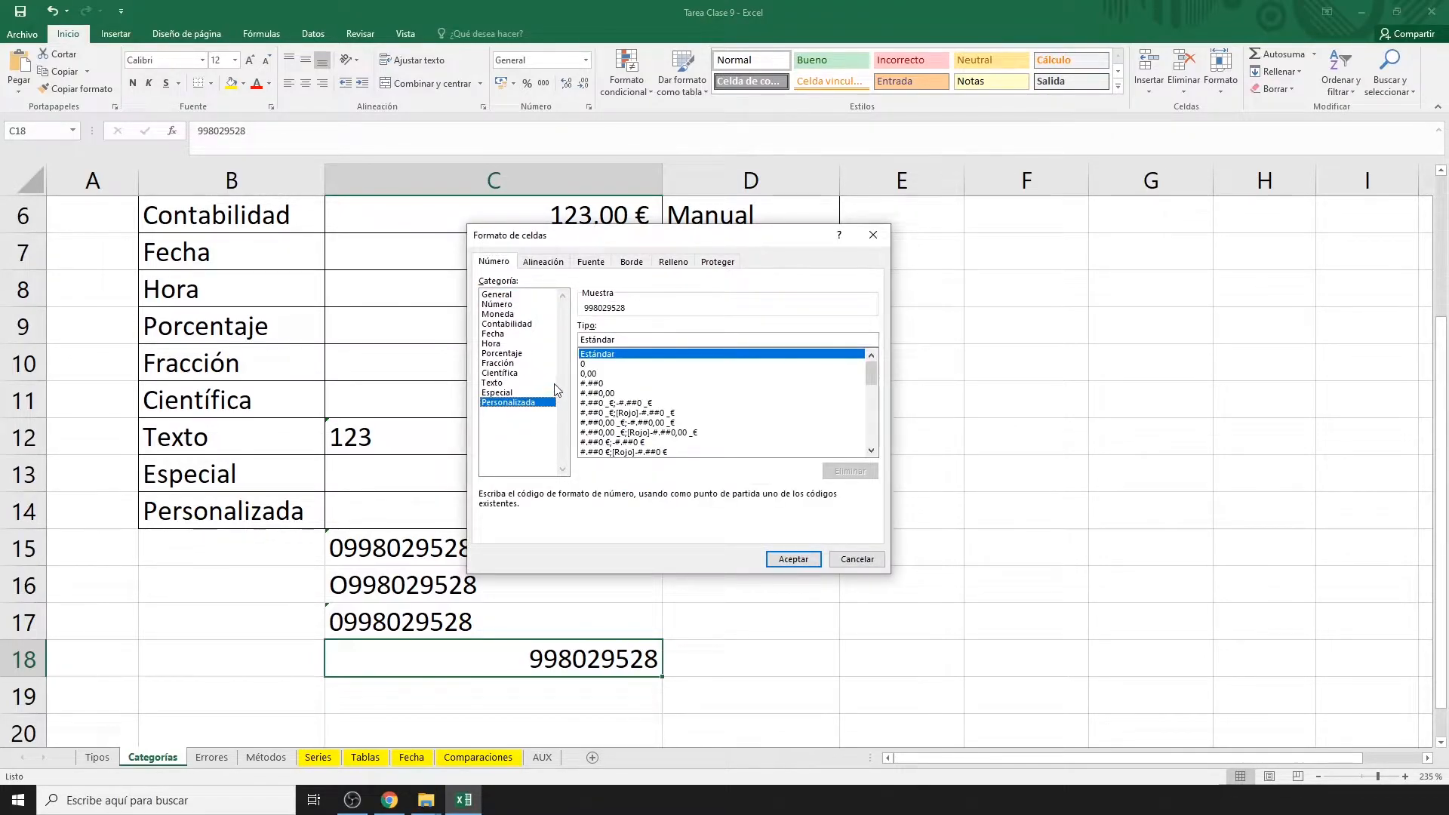
{"action": "left_click", "coordinate": [585, 363]}
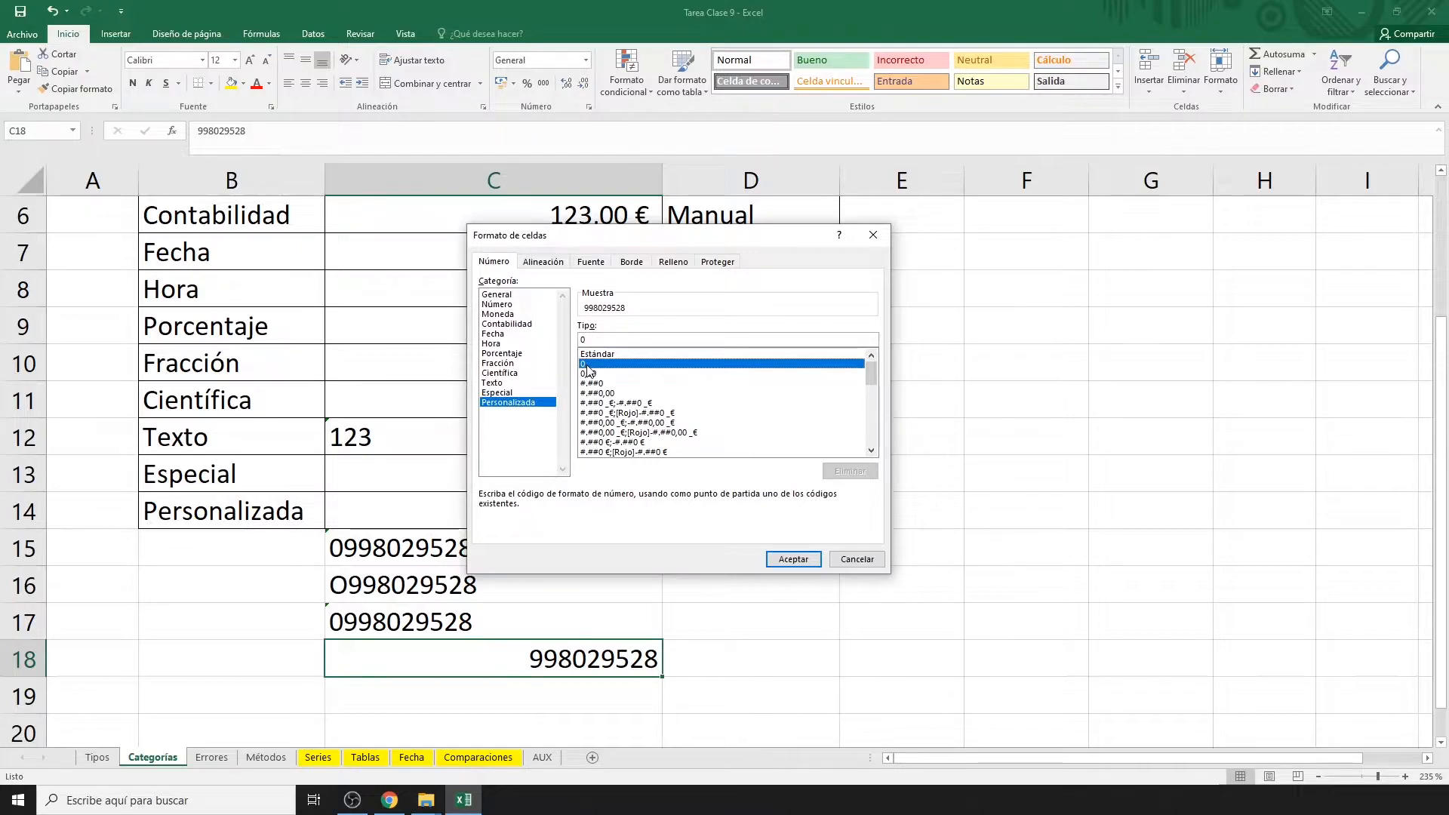
{"action": "type", "text": "0"}
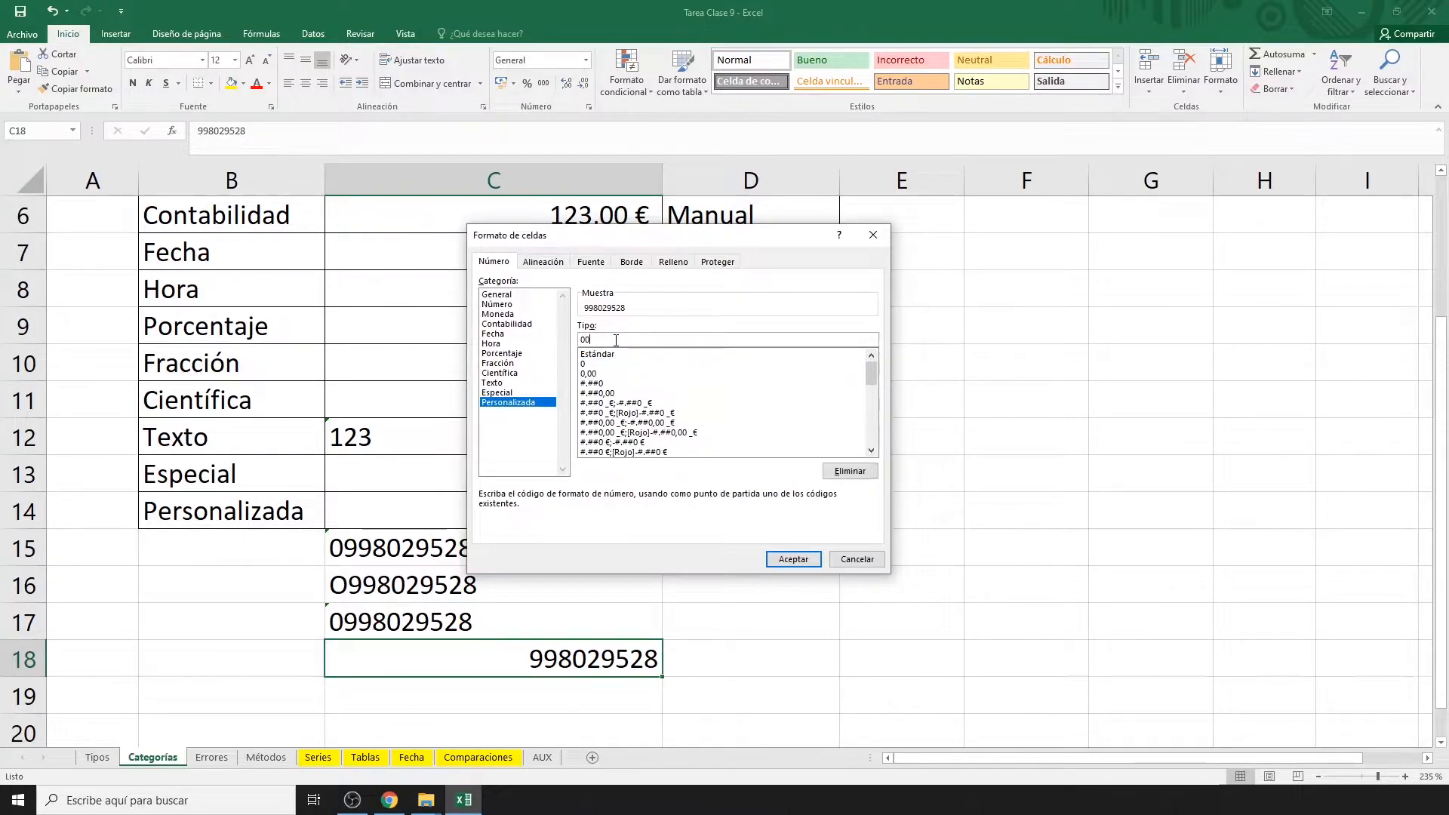
{"action": "type", "text": "00000000"}
{"action": "left_click", "coordinate": [773, 556]}
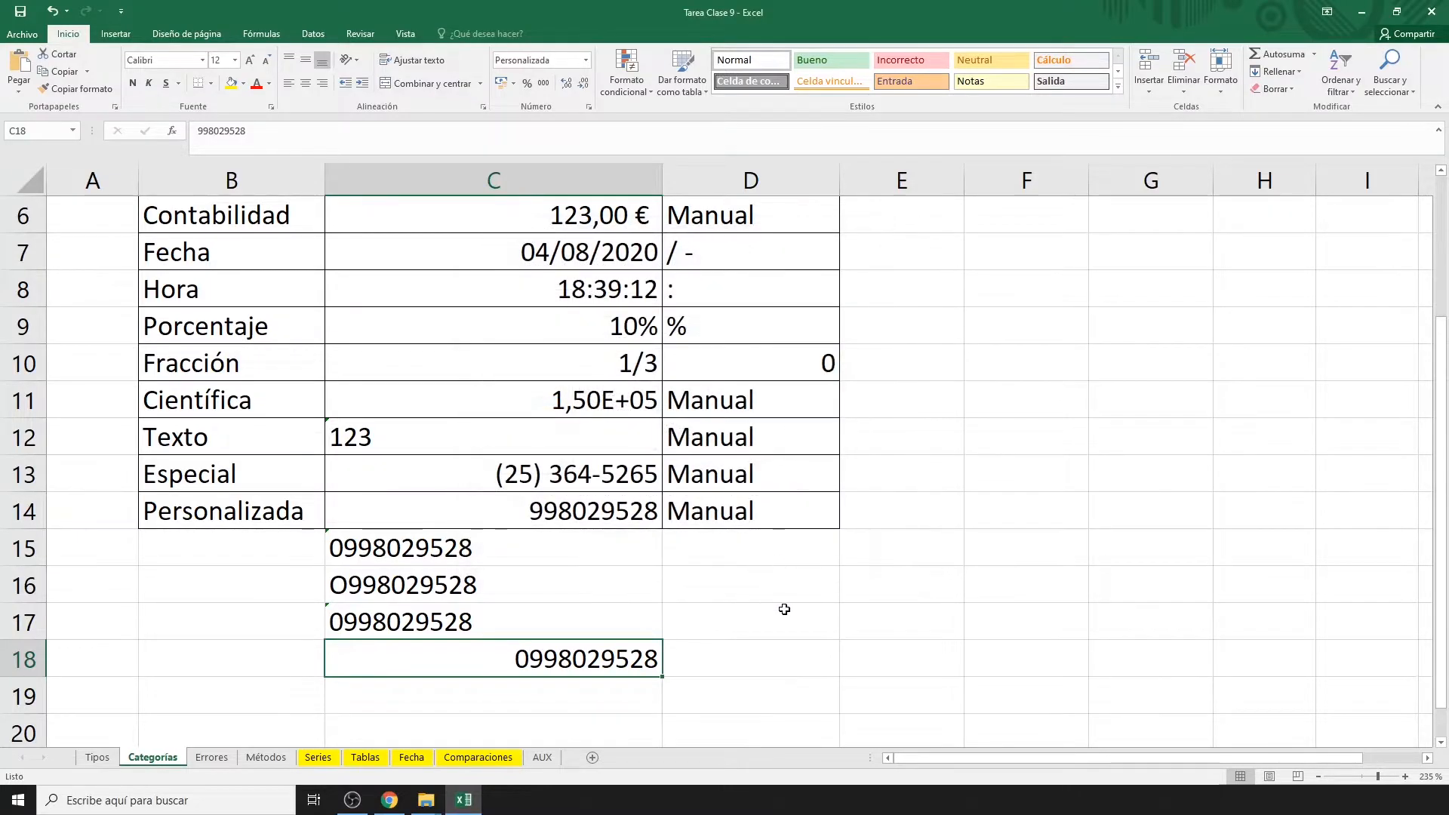
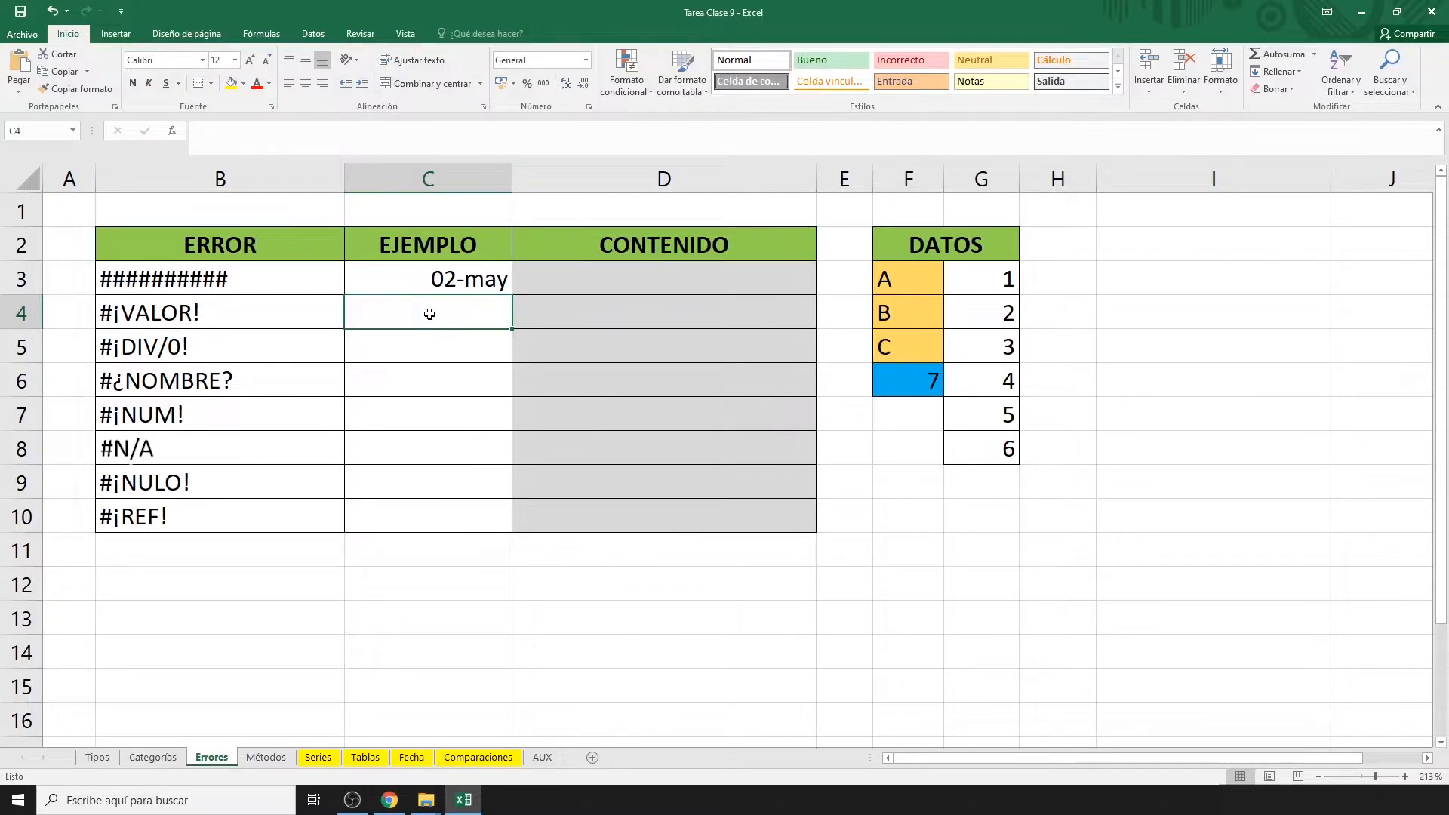
Enter =F3+G3 in C4 to produce the #¡VALOR! error from adding a letter to a number.
{"action": "type", "text": "="}
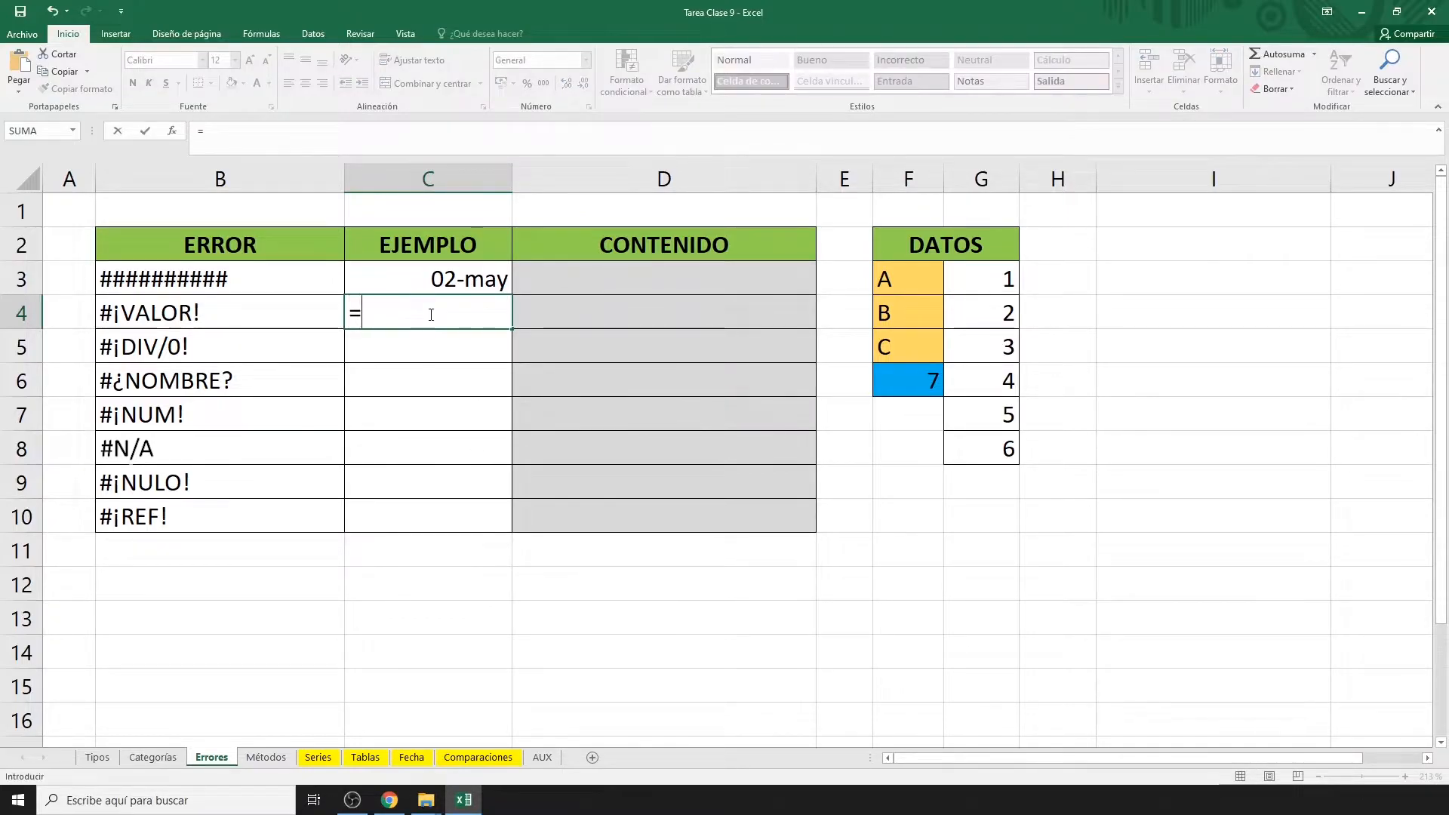
{"action": "left_click", "coordinate": [904, 276]}
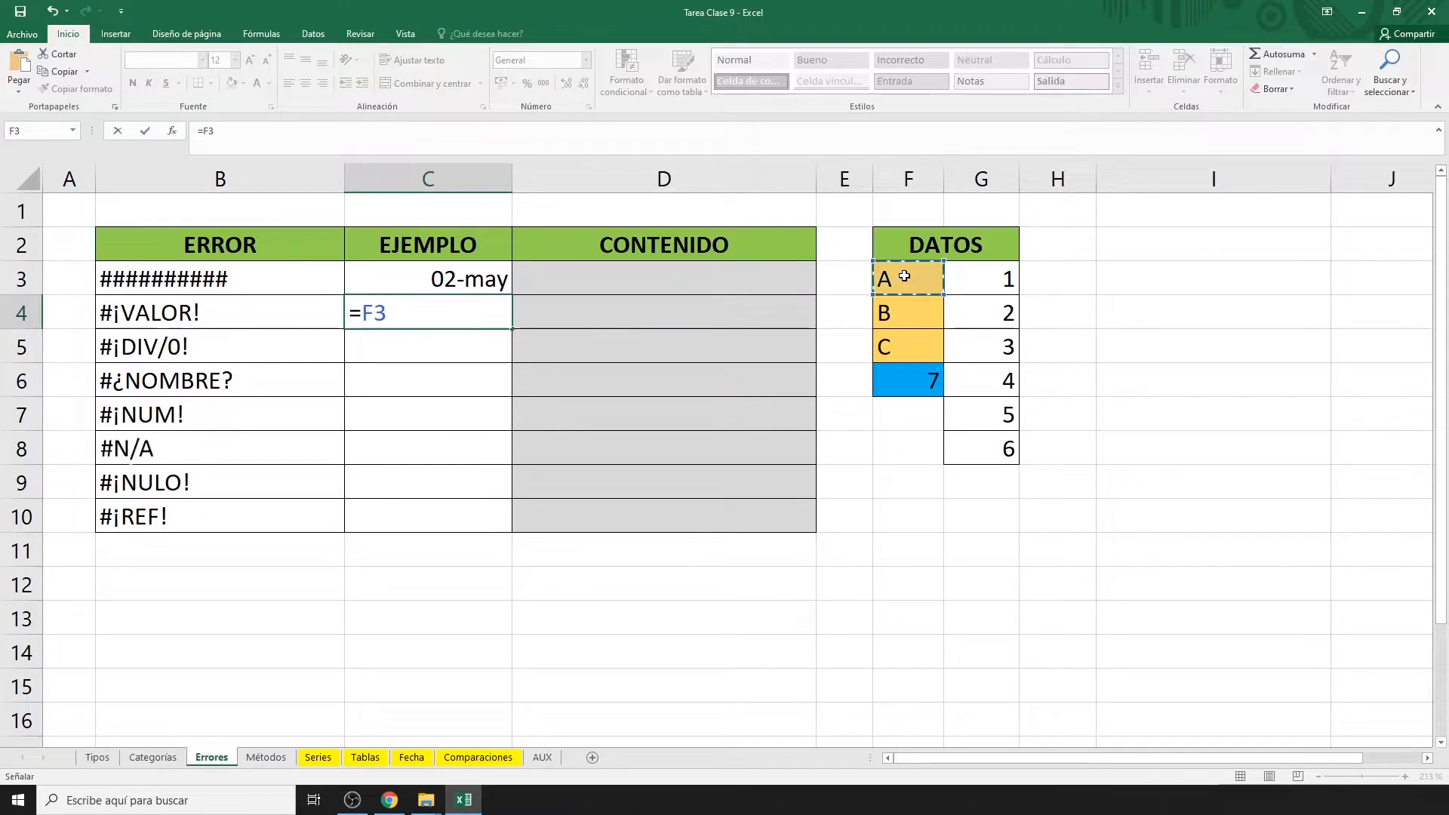
{"action": "type", "text": "+"}
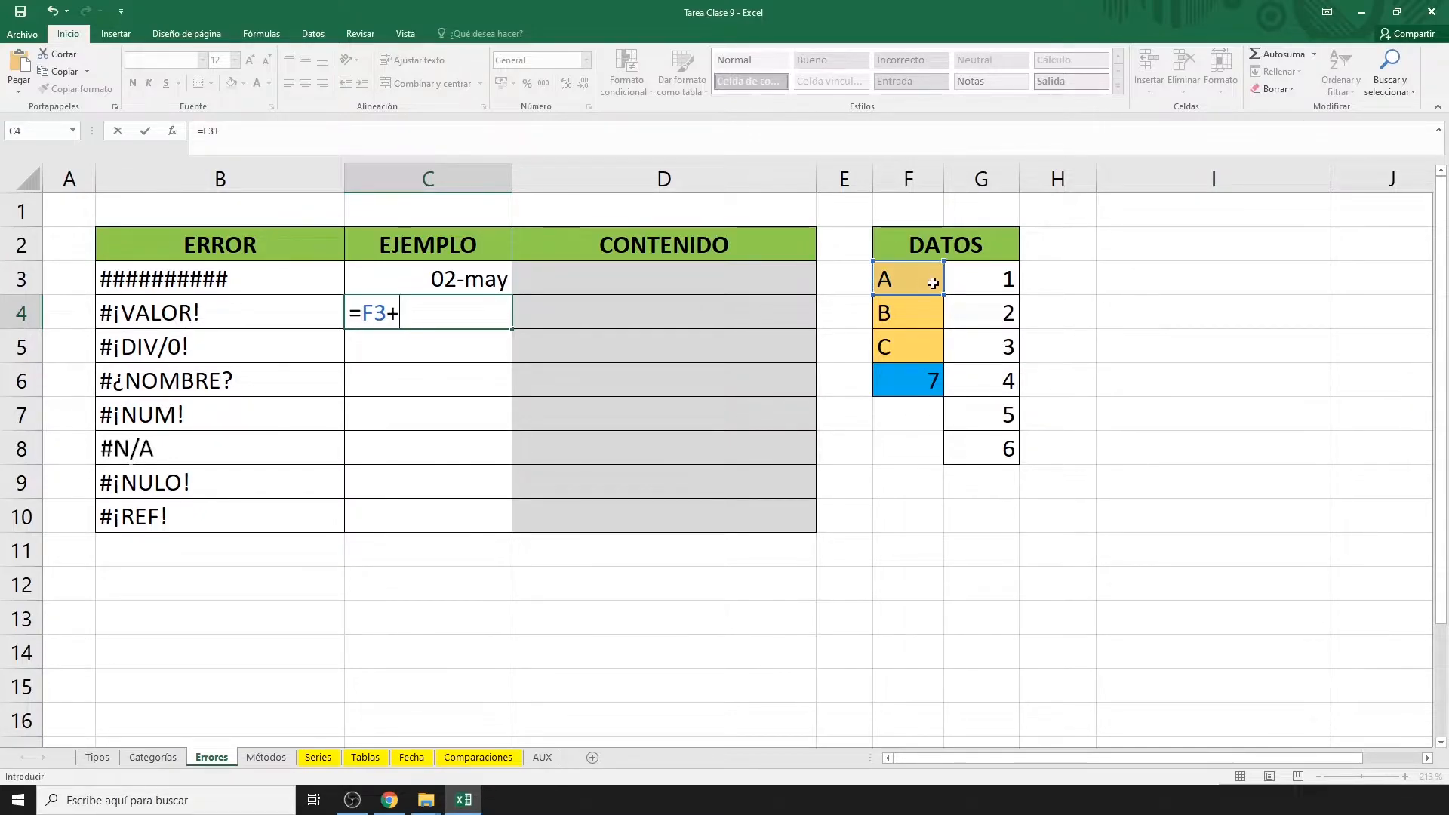
{"action": "left_click", "coordinate": [979, 282]}
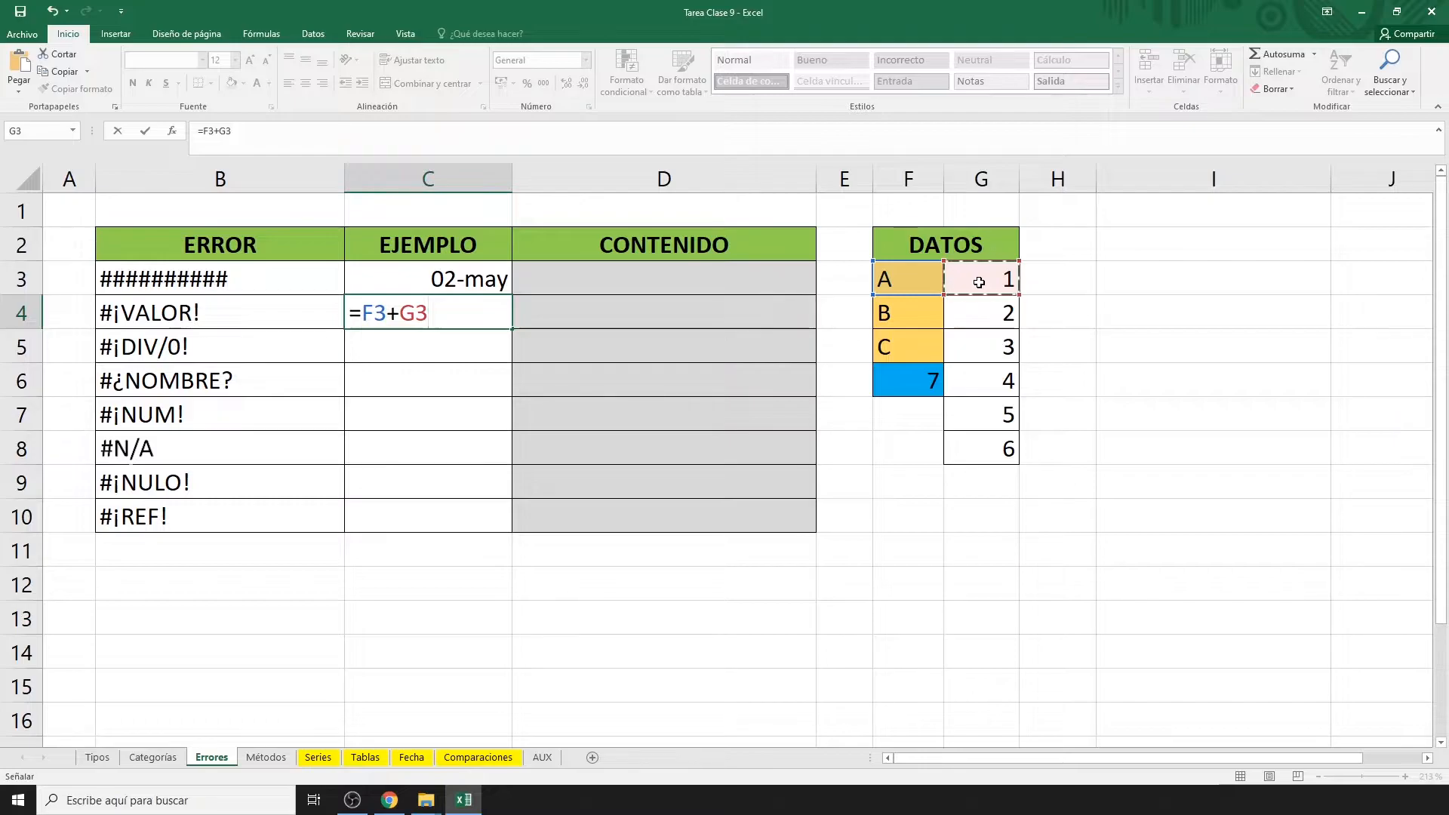
{"action": "key", "text": "Return"}
Enter =G3/H3 in C5 to produce #¡DIV/0! by dividing by the empty H3.
{"action": "type", "text": "="}
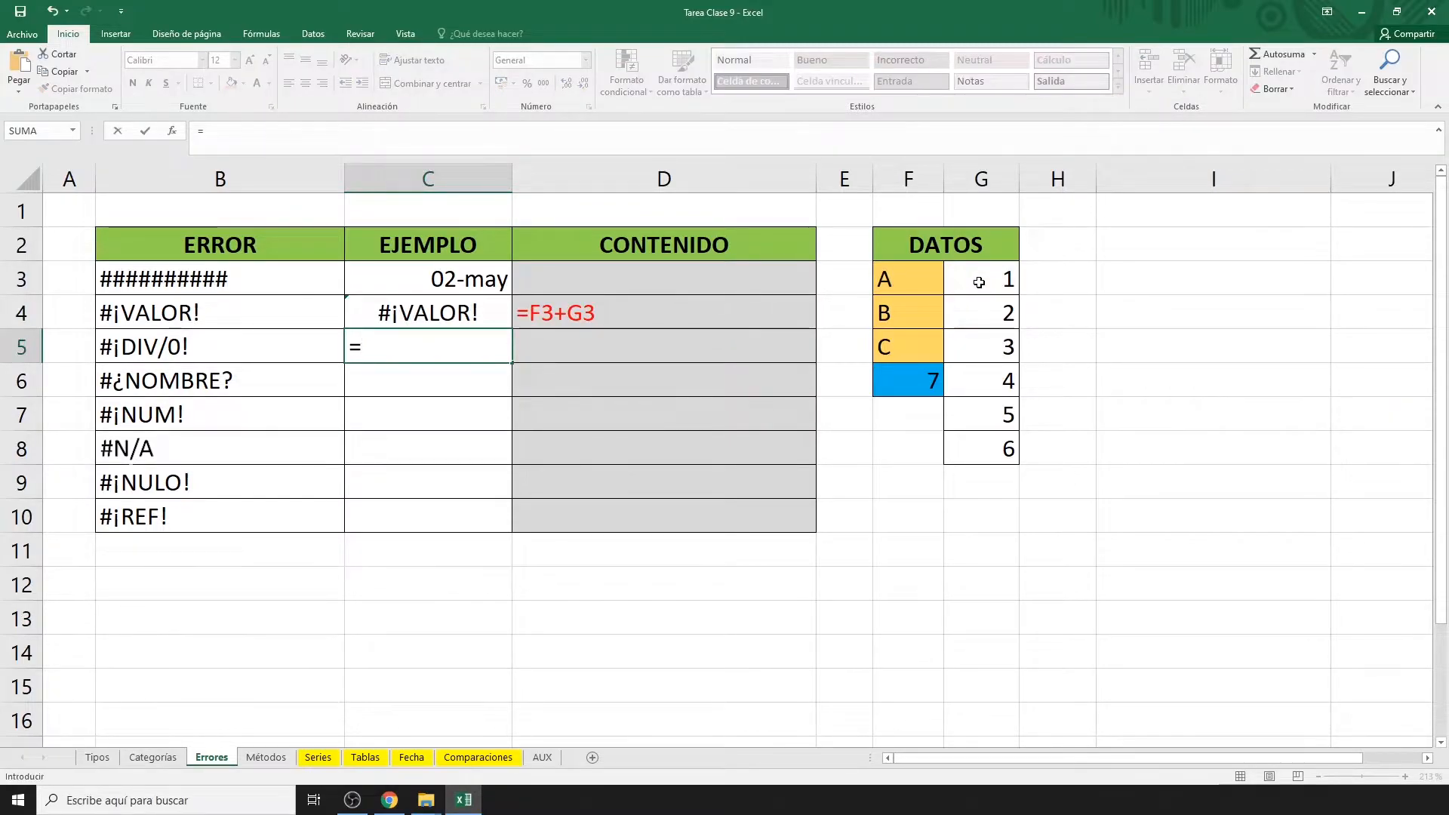
{"action": "left_click", "coordinate": [980, 282]}
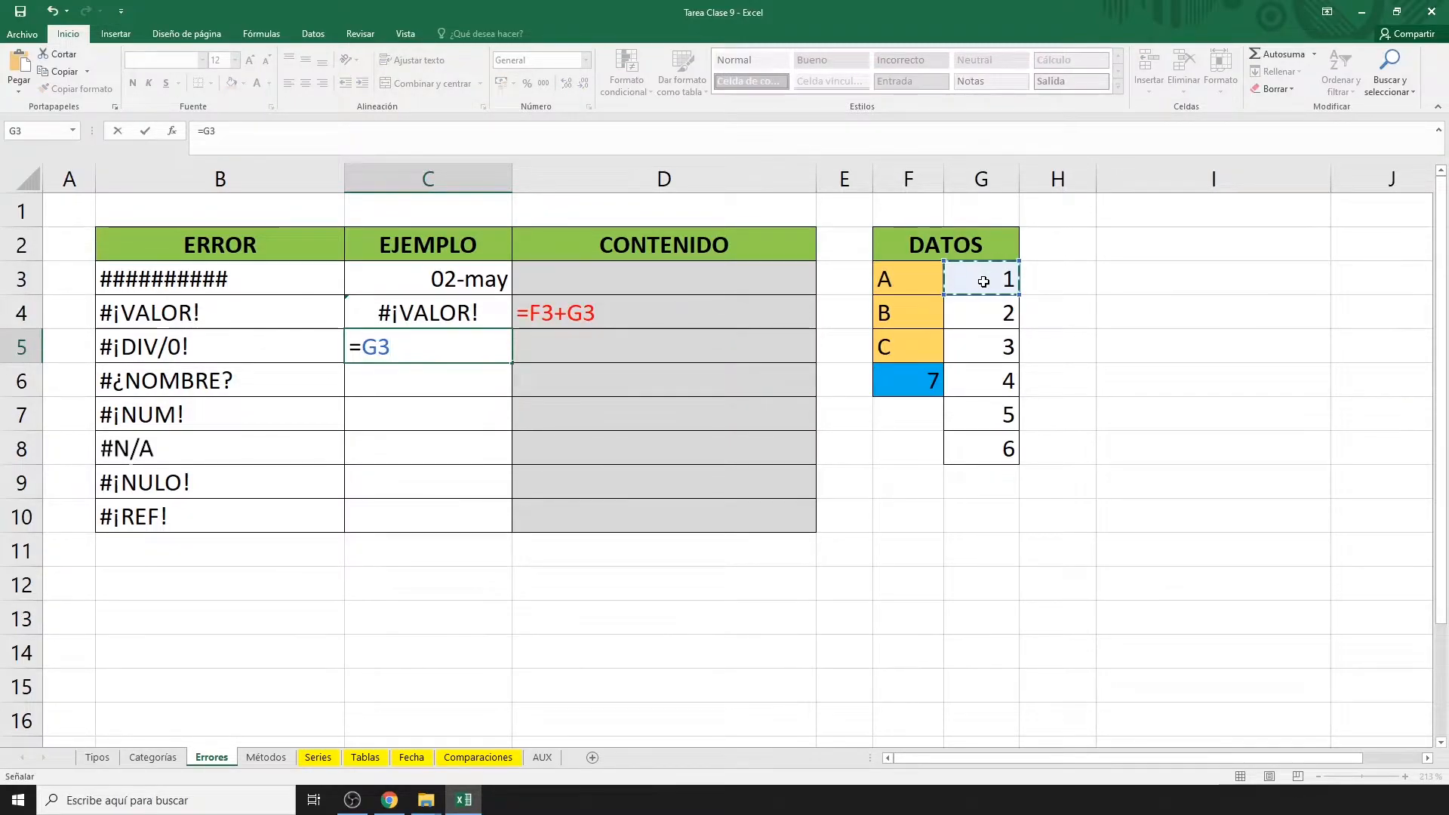
{"action": "type", "text": "/"}
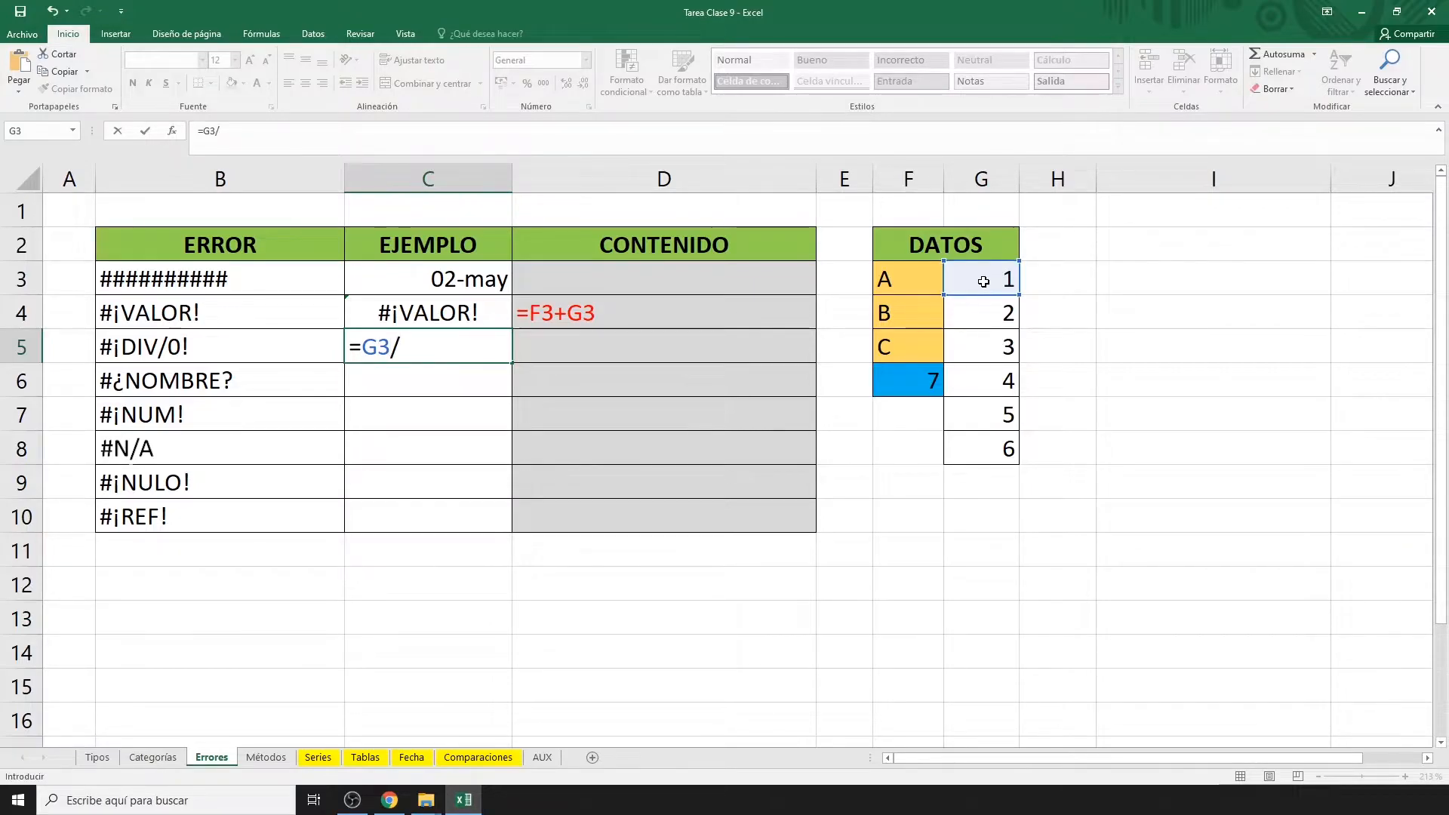
{"action": "left_click", "coordinate": [1055, 276]}
{"action": "key", "text": "Return"}
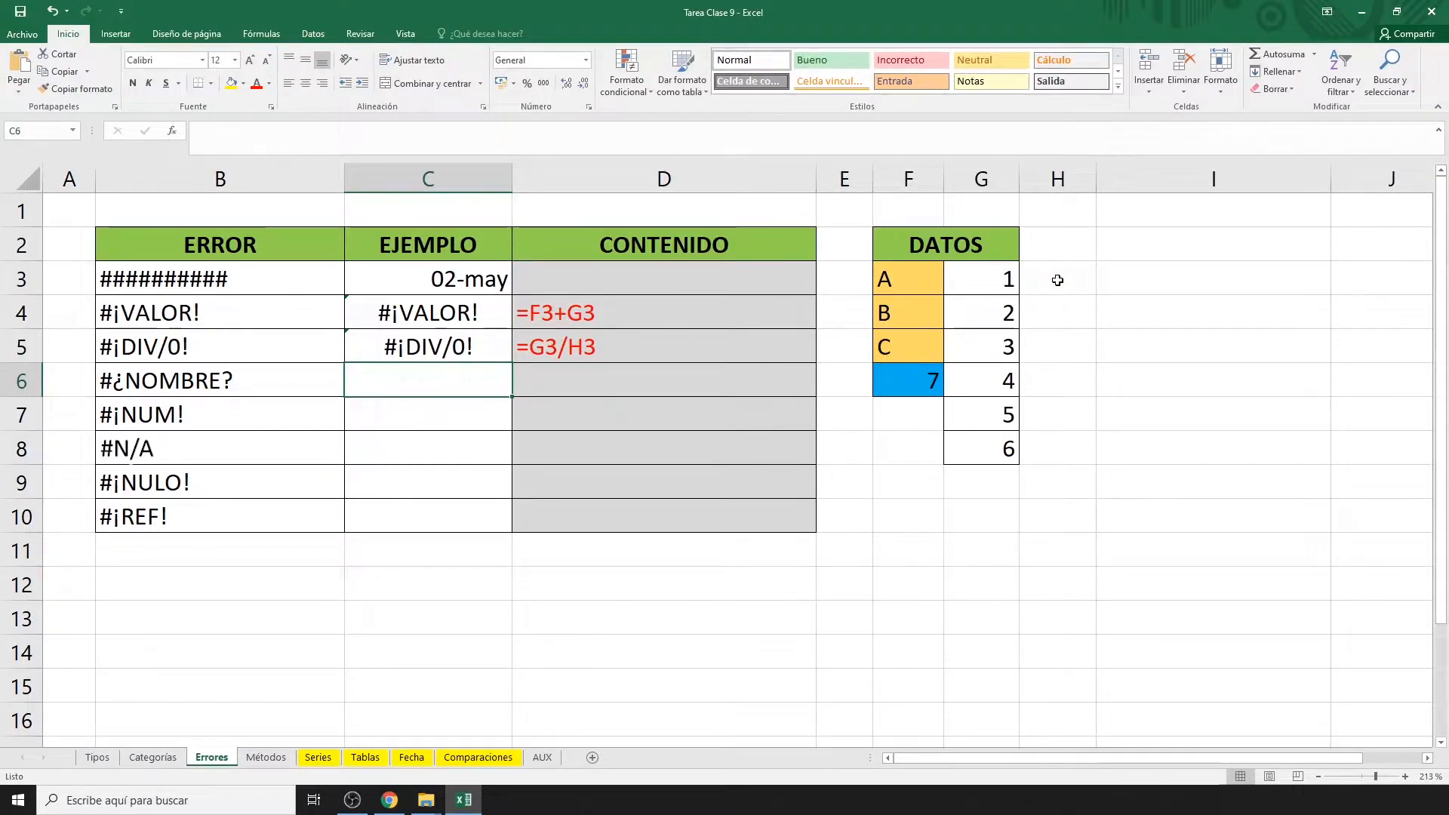
Enter the misspelled =SUMAR(G3:G8) in C6 to produce #¿NOMBRE?
{"action": "type", "text": "="}
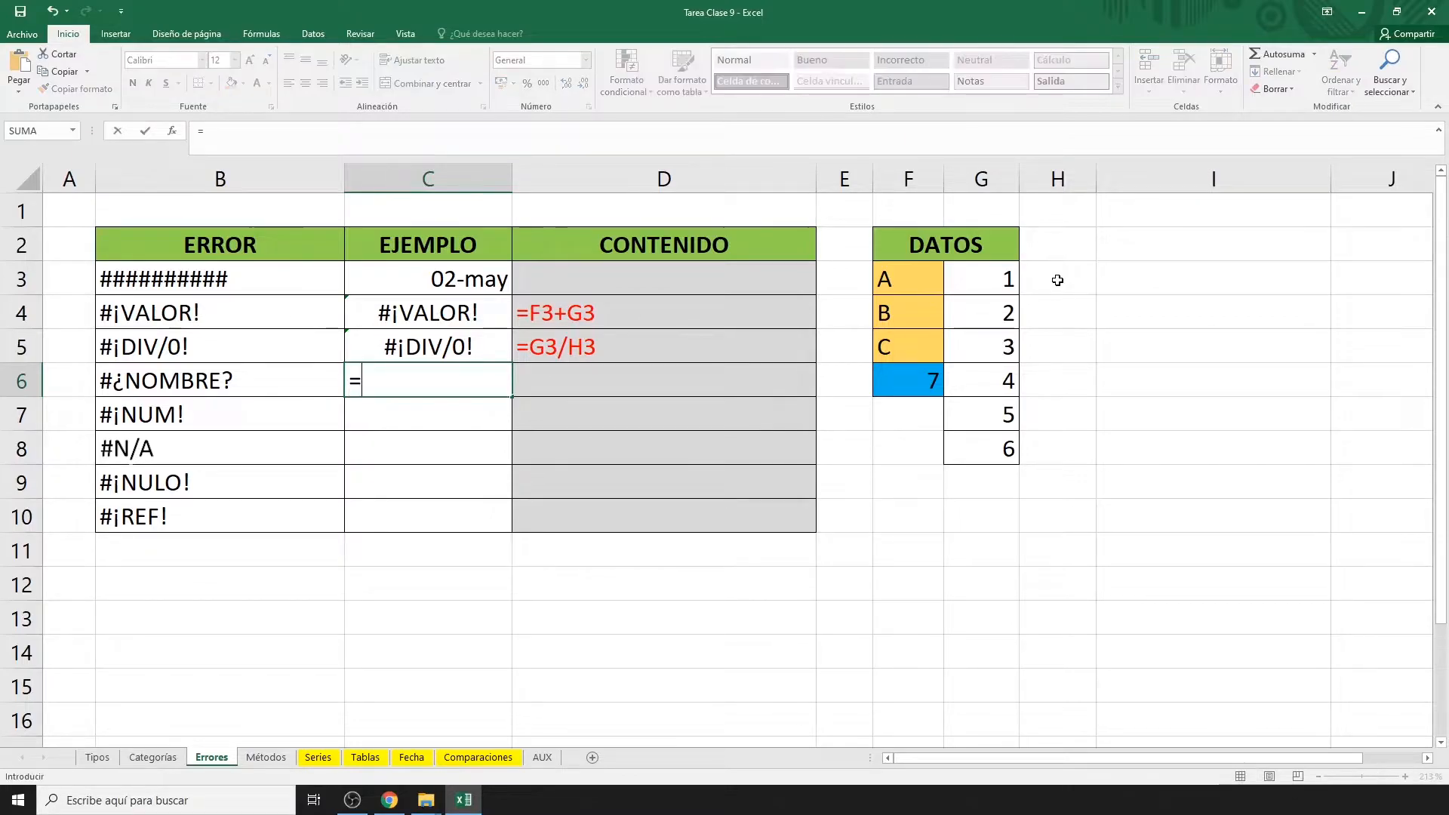
{"action": "type", "text": "SUMA"}
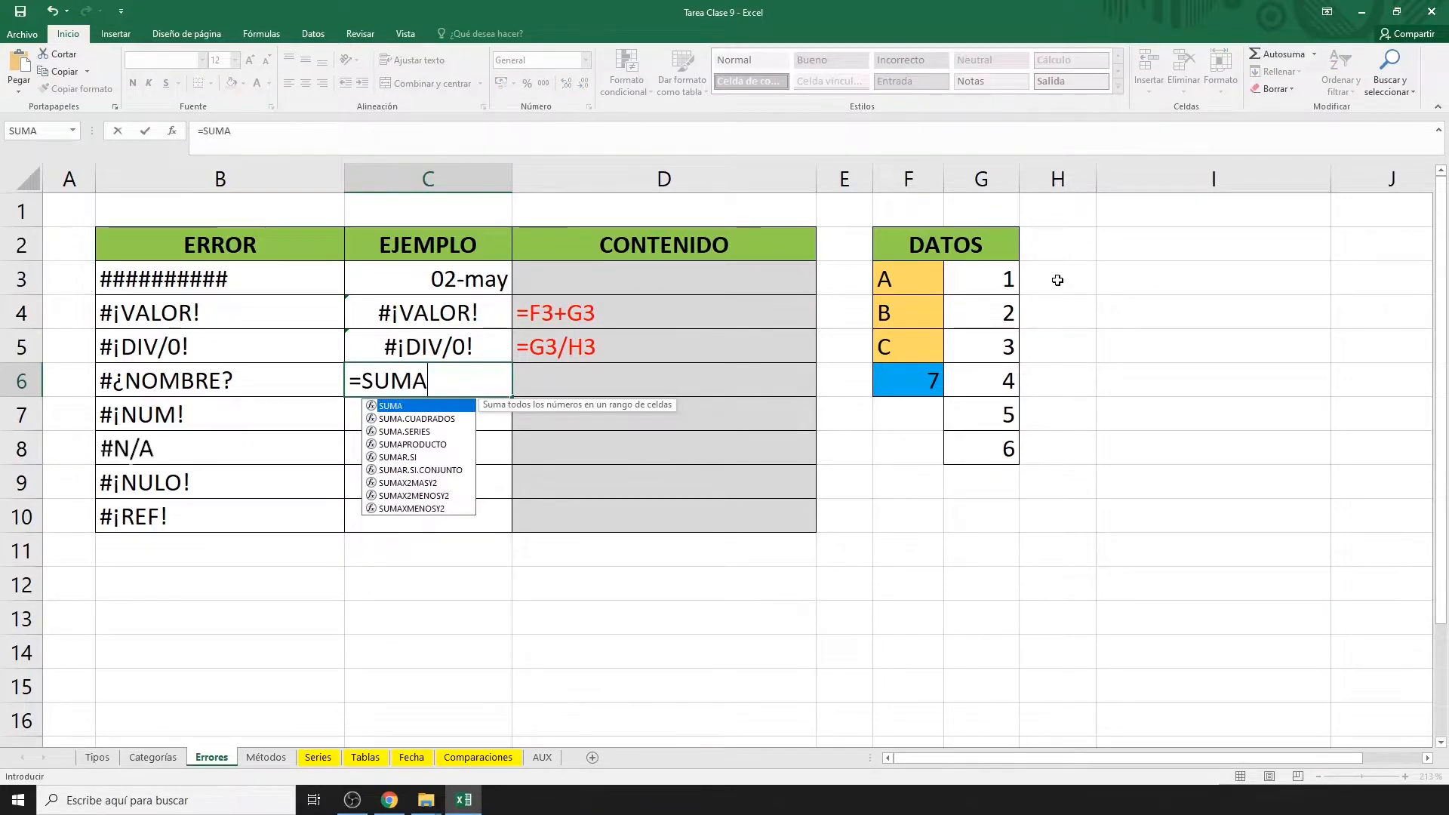
{"action": "type", "text": "R("}
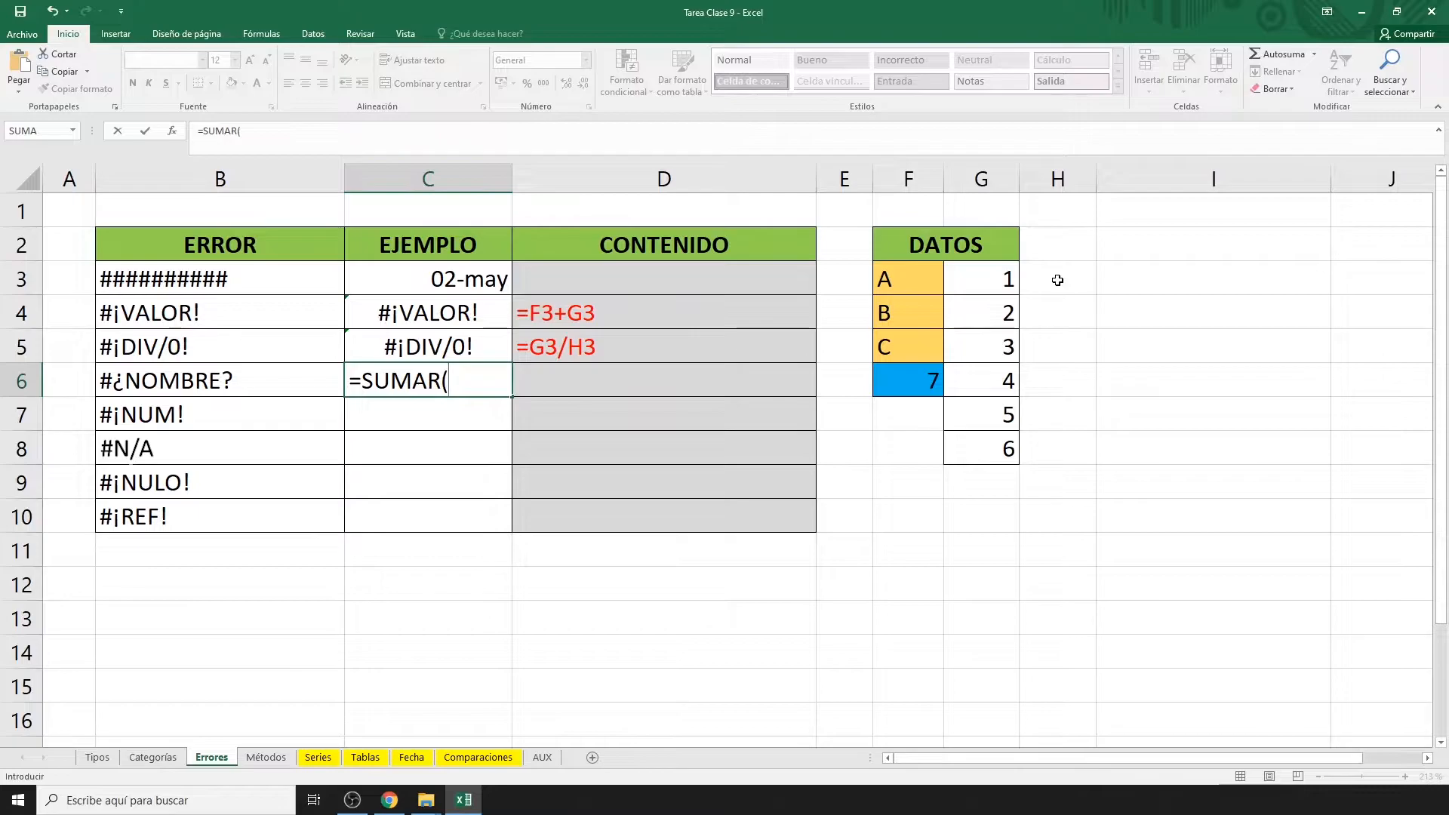
{"action": "left_click_drag", "start_coordinate": [1001, 283], "coordinate": [986, 455]}
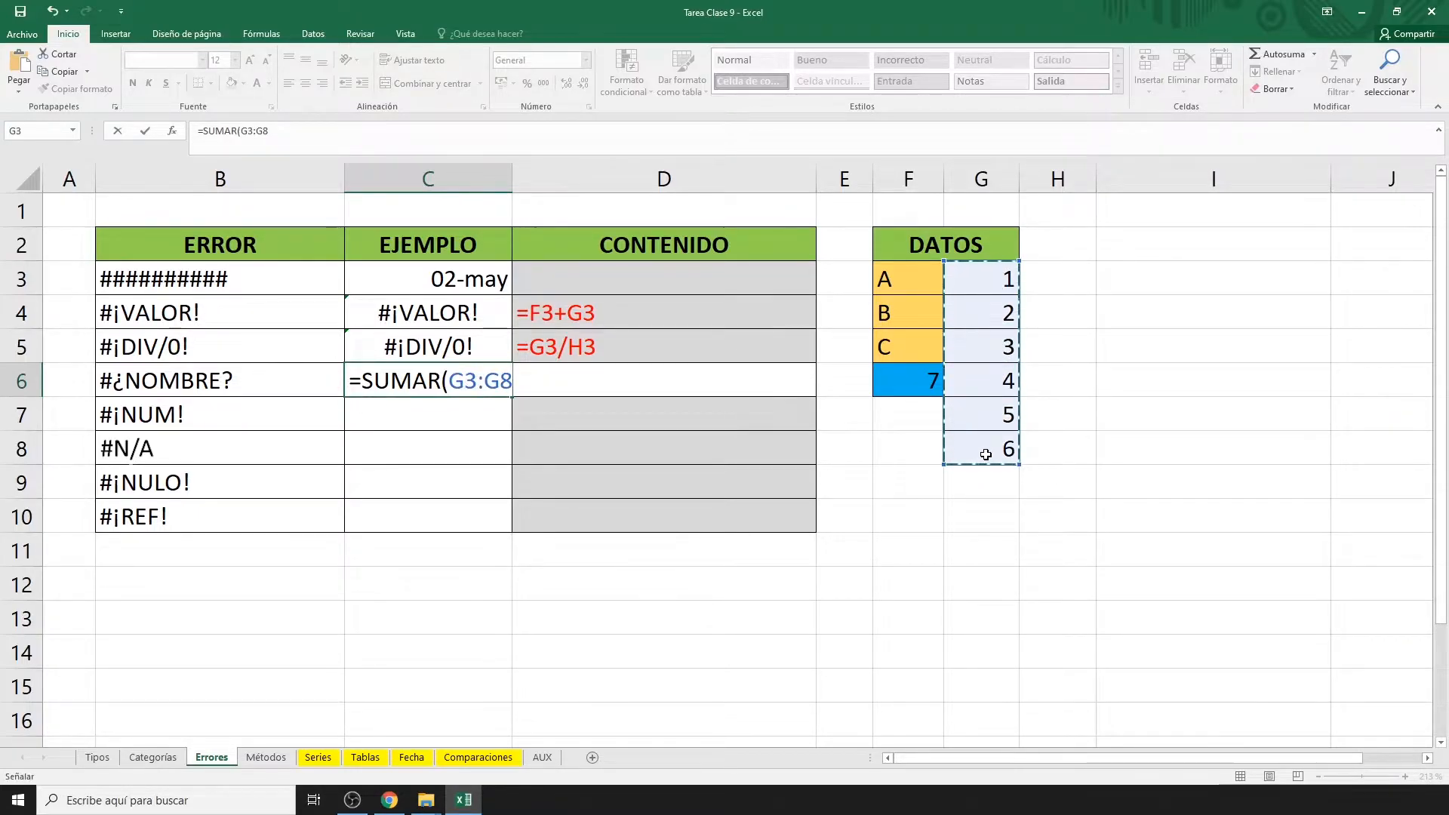
{"action": "type", "text": ")"}
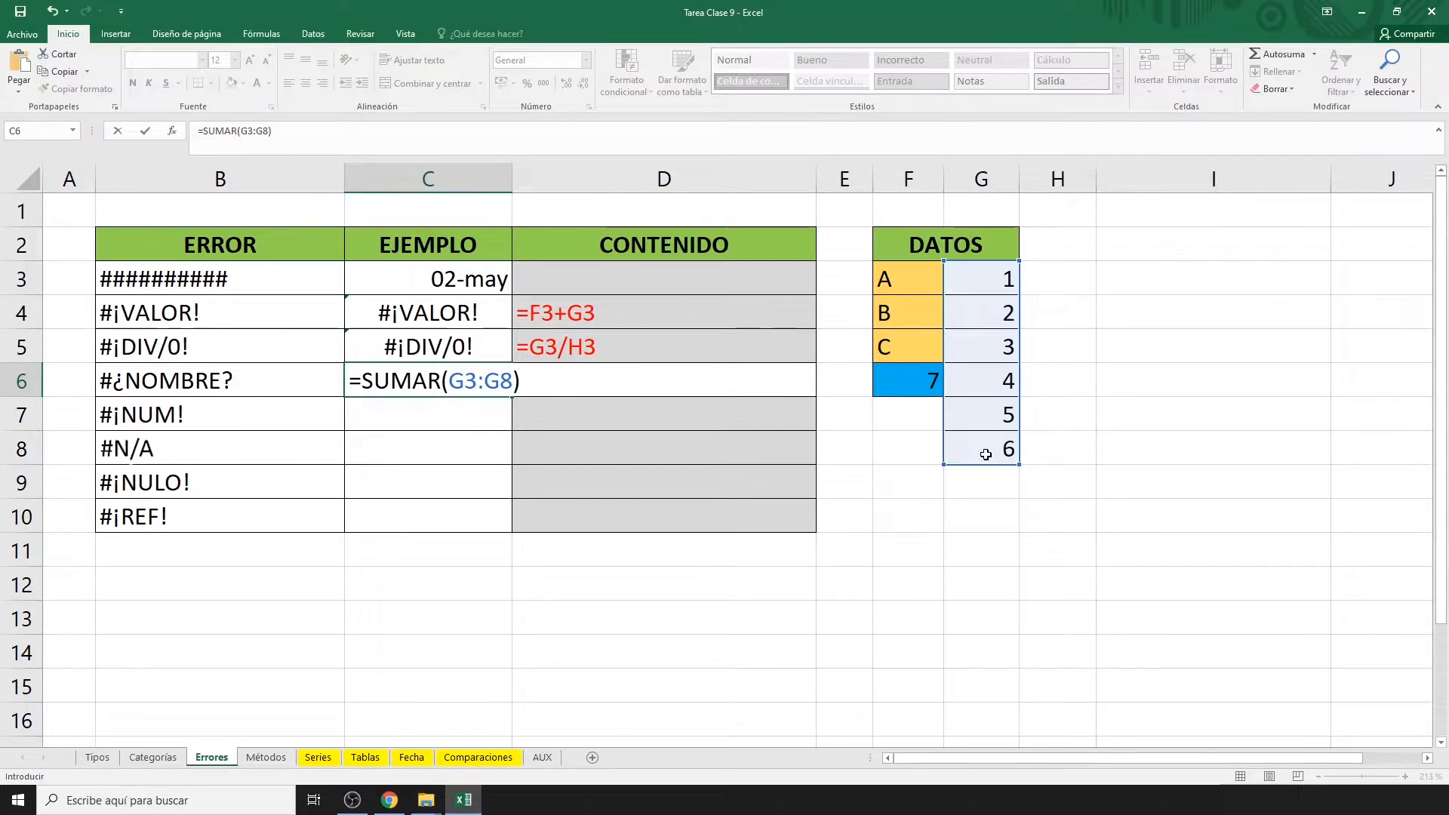
{"action": "key", "text": "Return"}
Enter =RAIZ(-1) in C7 for #¡NUM! and begin a BUSCARV formula in C8.
{"action": "type", "text": "=RA"}
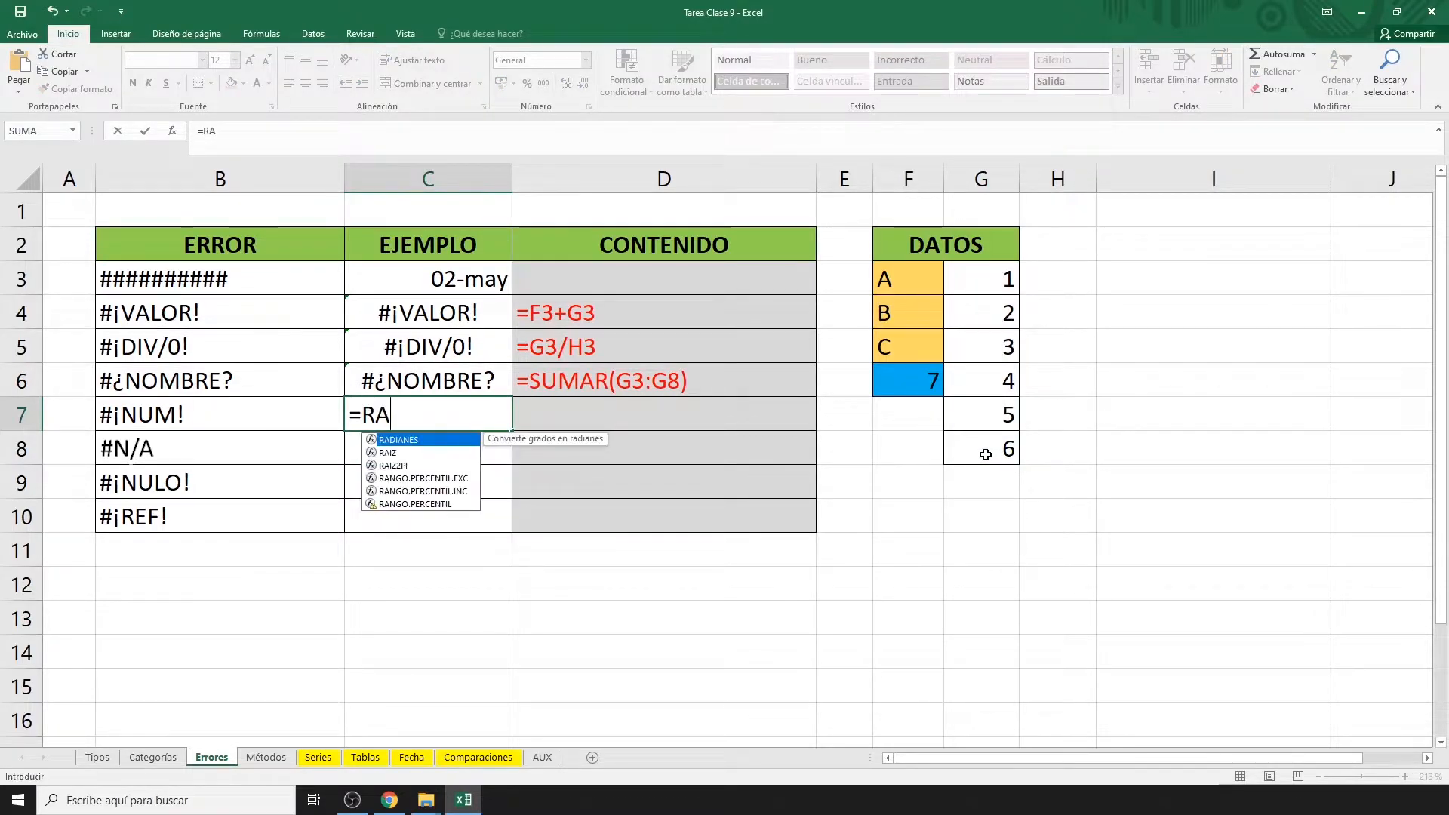
{"action": "type", "text": "IZ("}
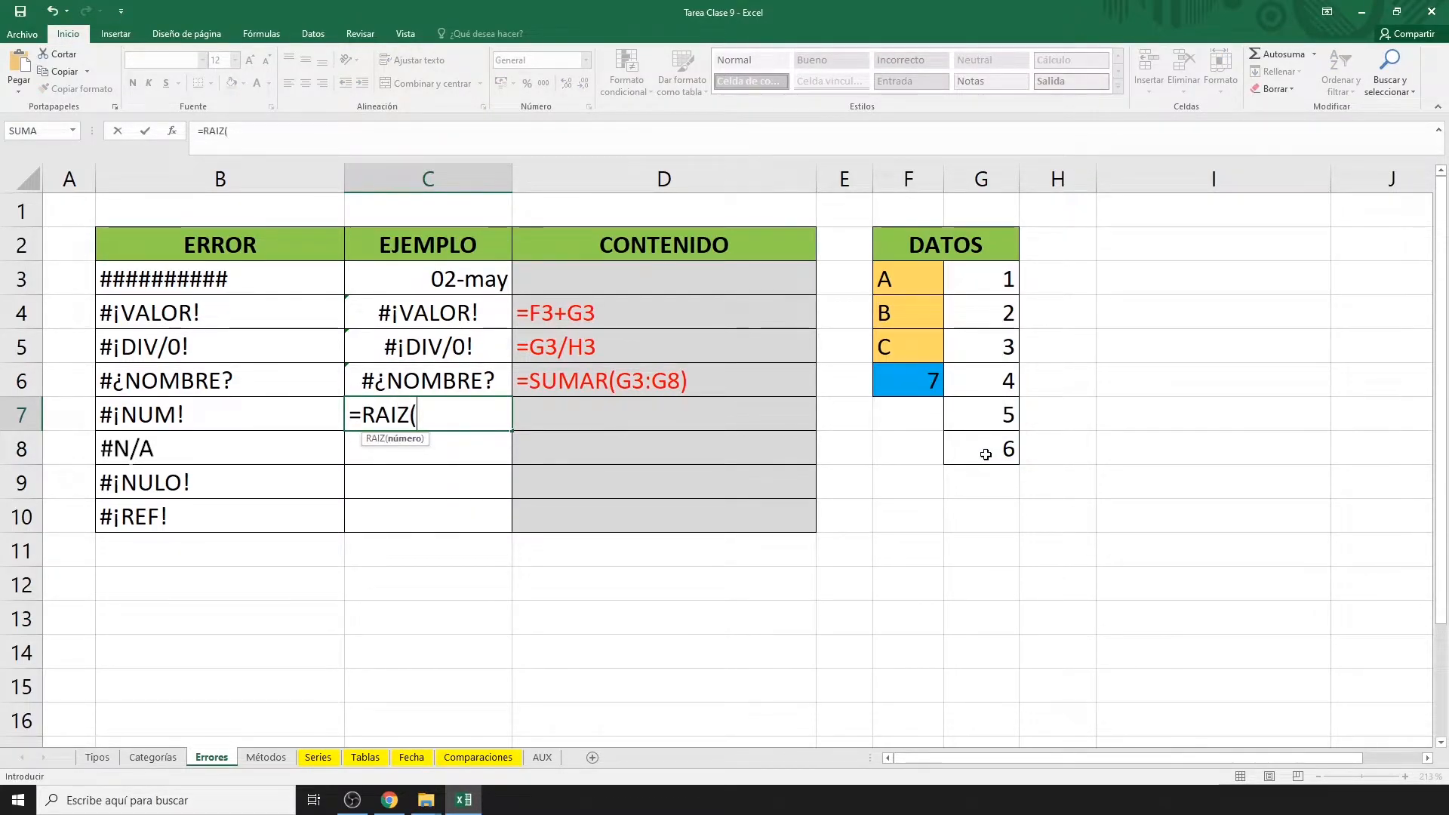
{"action": "type", "text": "-1)"}
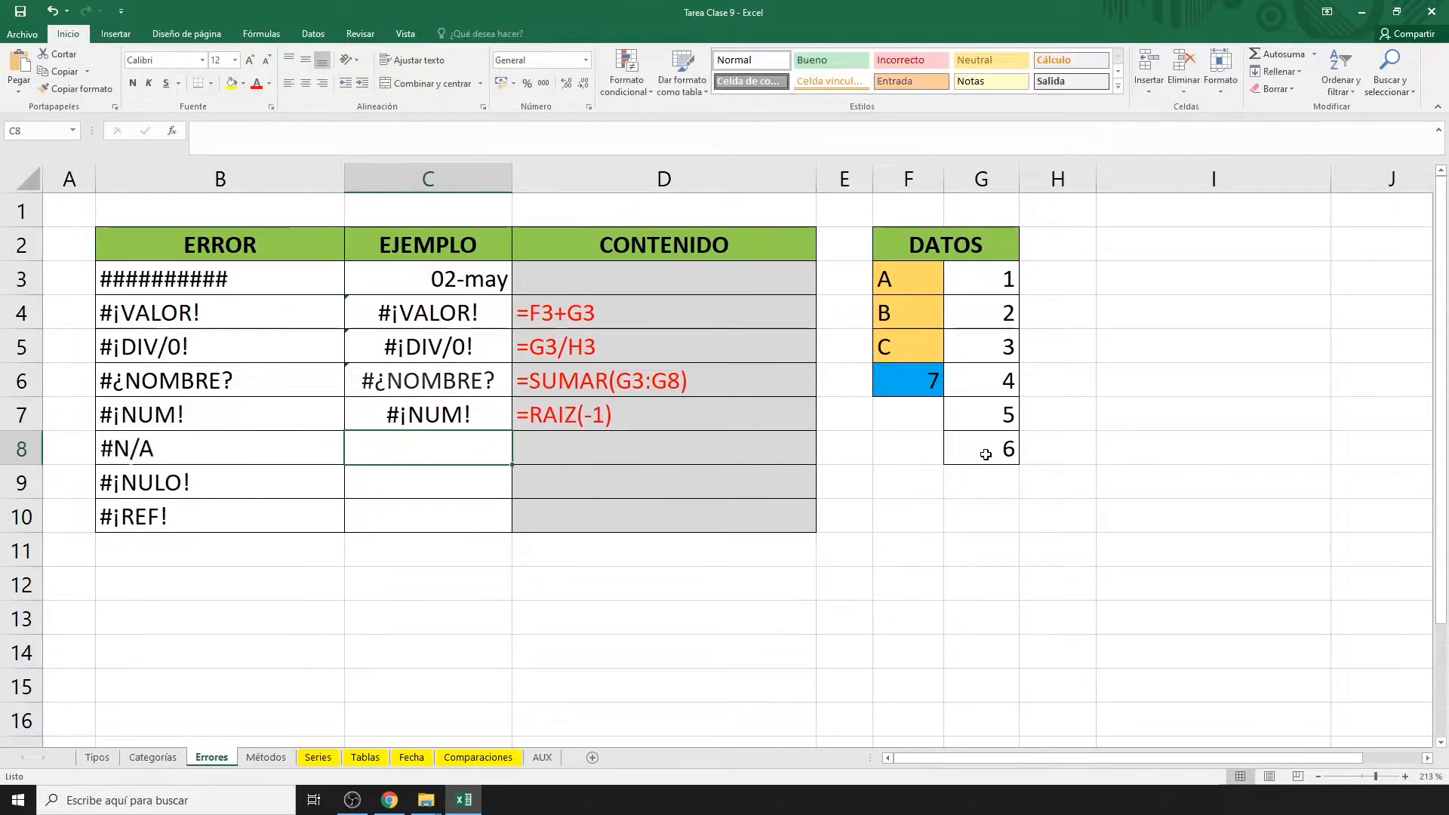
{"action": "key", "text": "Return"}
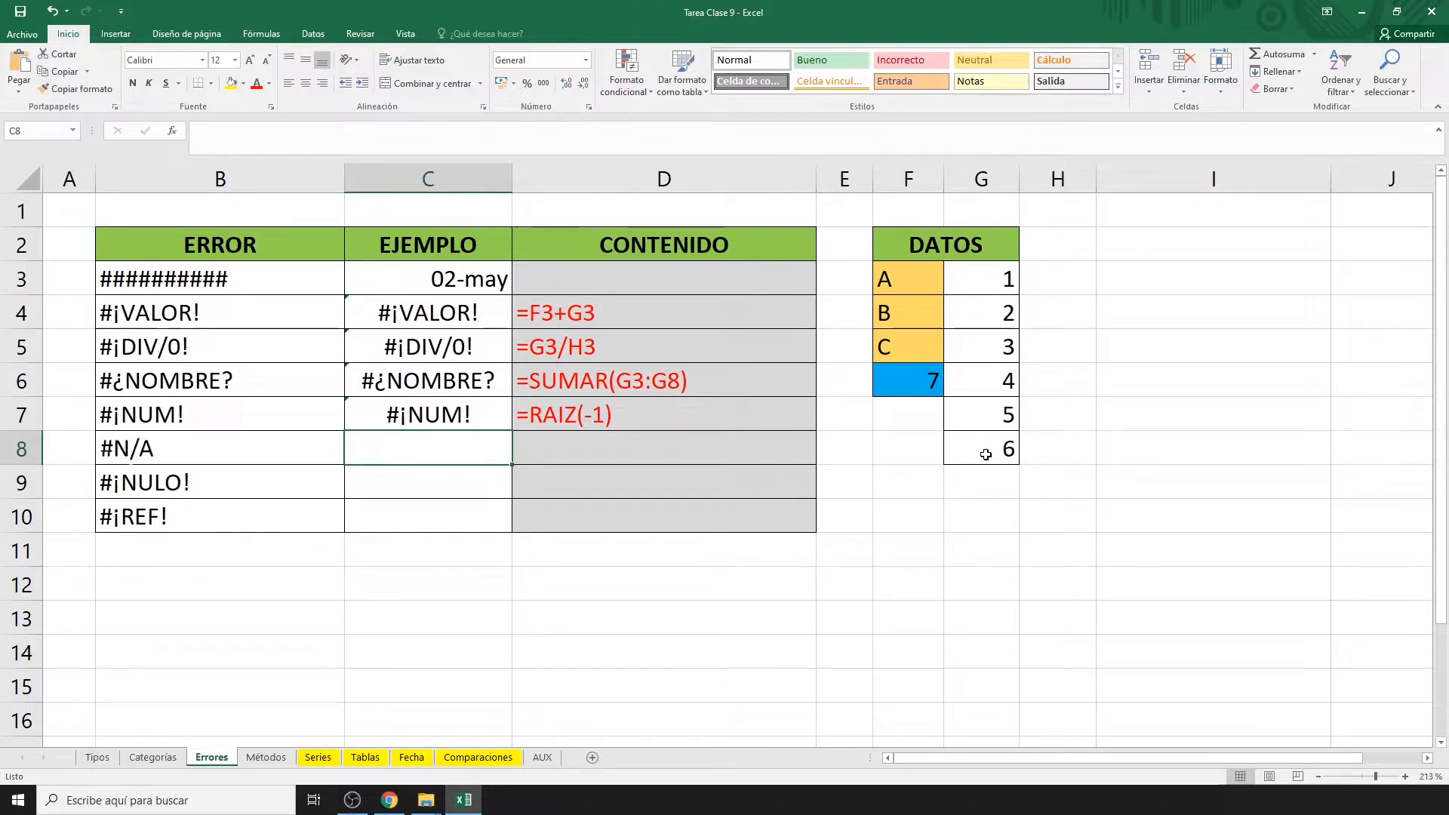
{"action": "type", "text": "="}
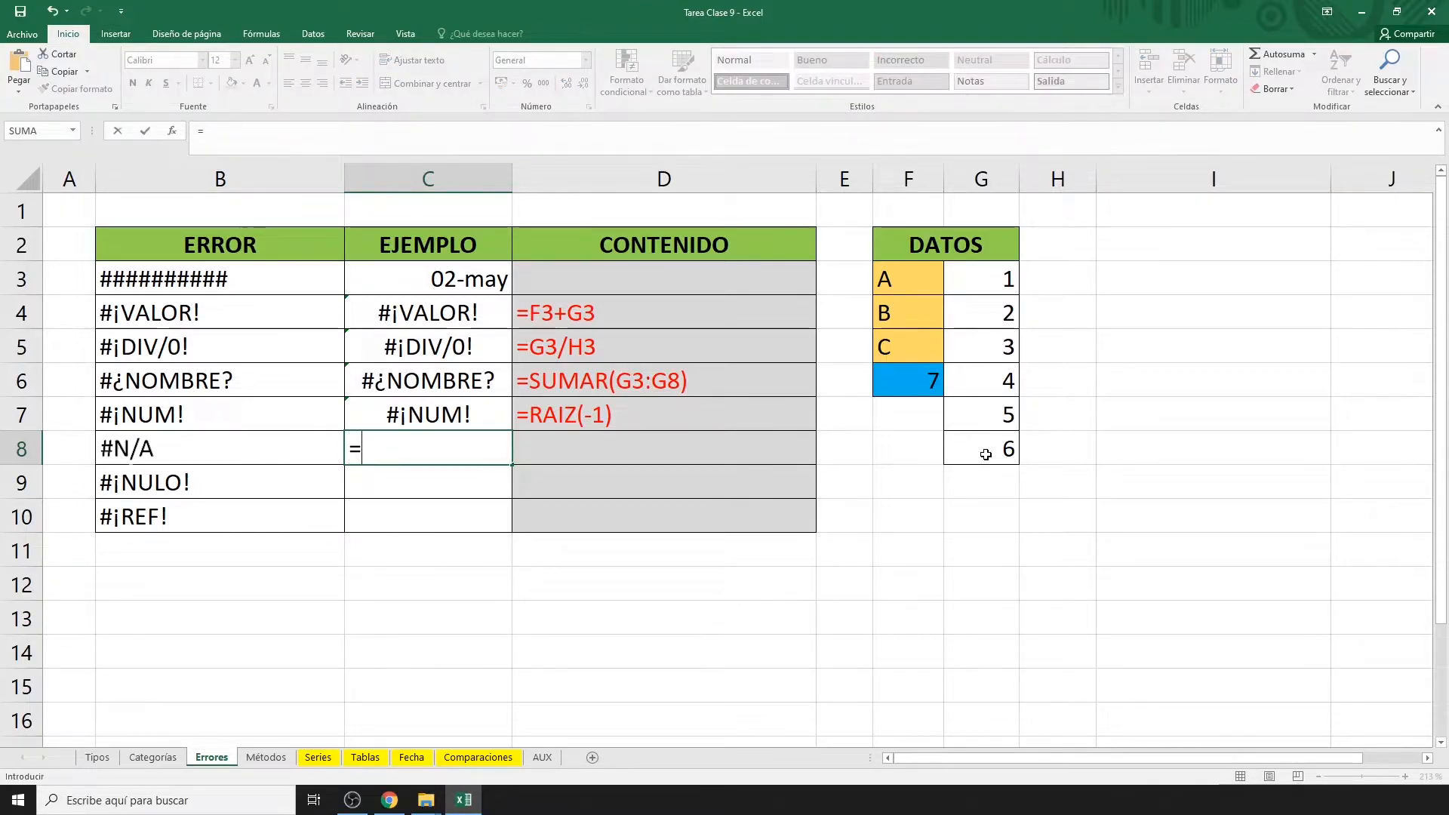
{"action": "type", "text": "BUSCARV"}
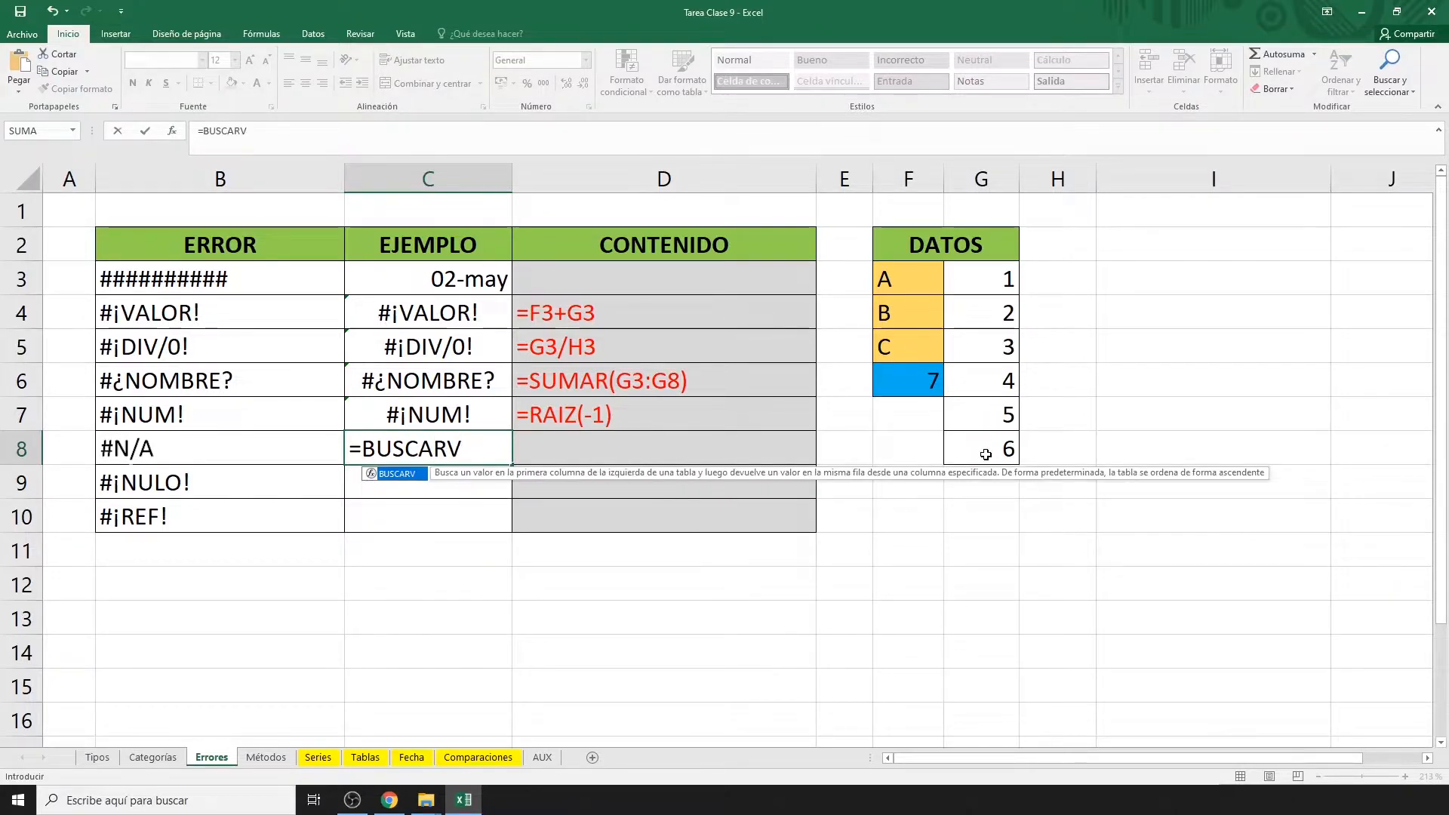
{"action": "type", "text": "("}
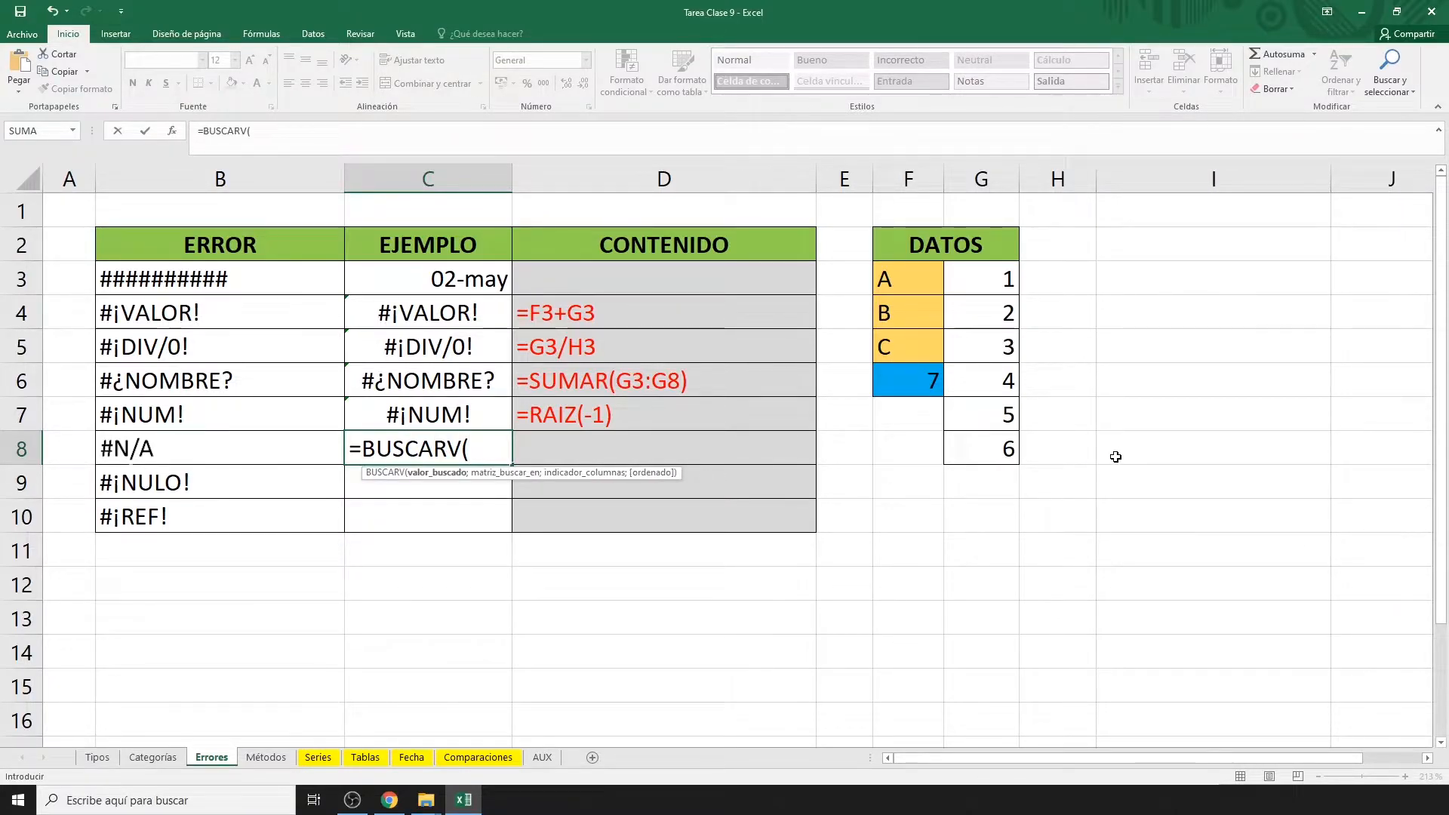
Complete =BUSCARV(F6;G3:G8;1;FALSO) in C8 so it returns #N/A.
{"action": "left_click", "coordinate": [908, 380]}
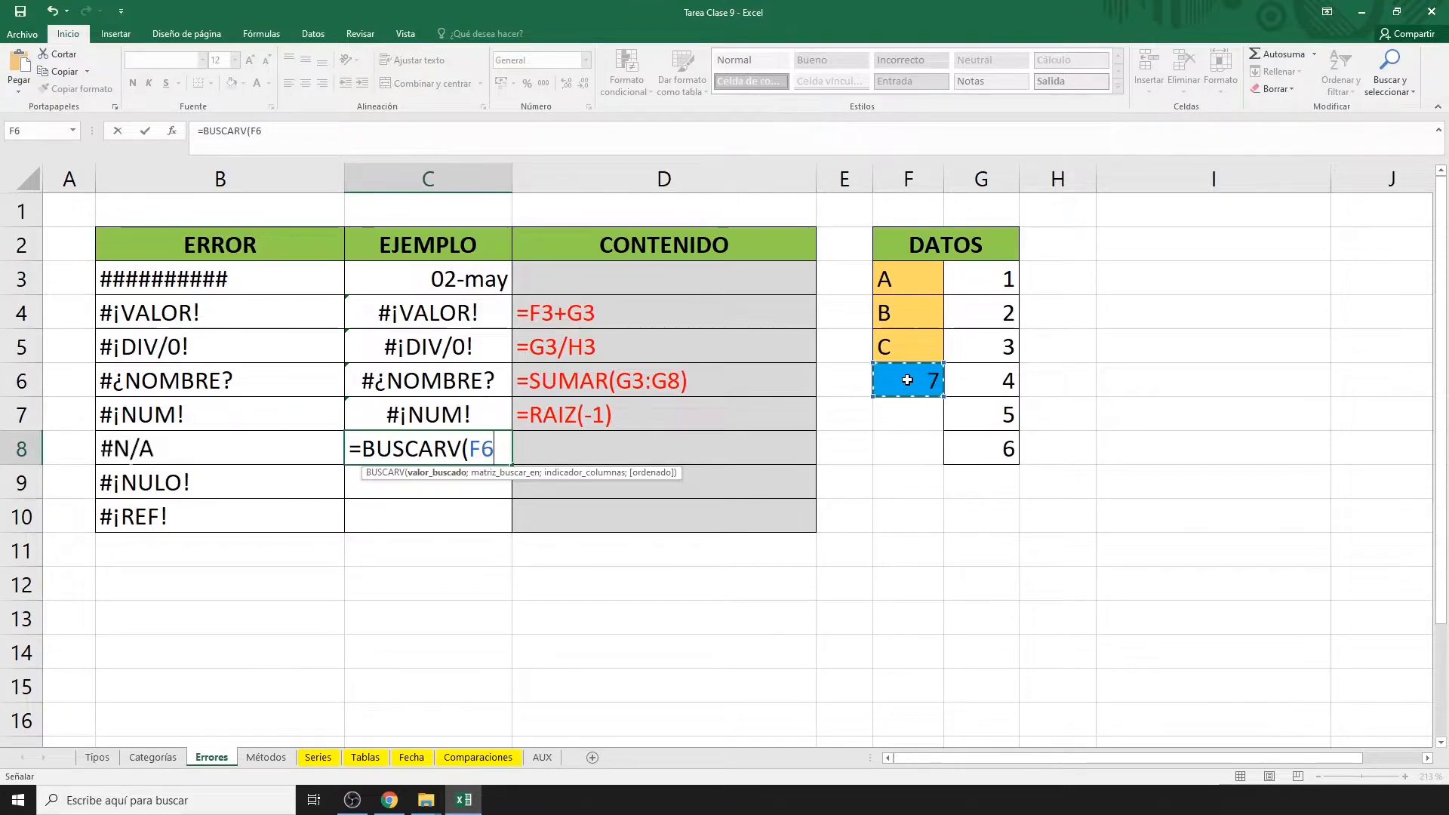
{"action": "type", "text": ";"}
{"action": "left_click", "coordinate": [994, 287]}
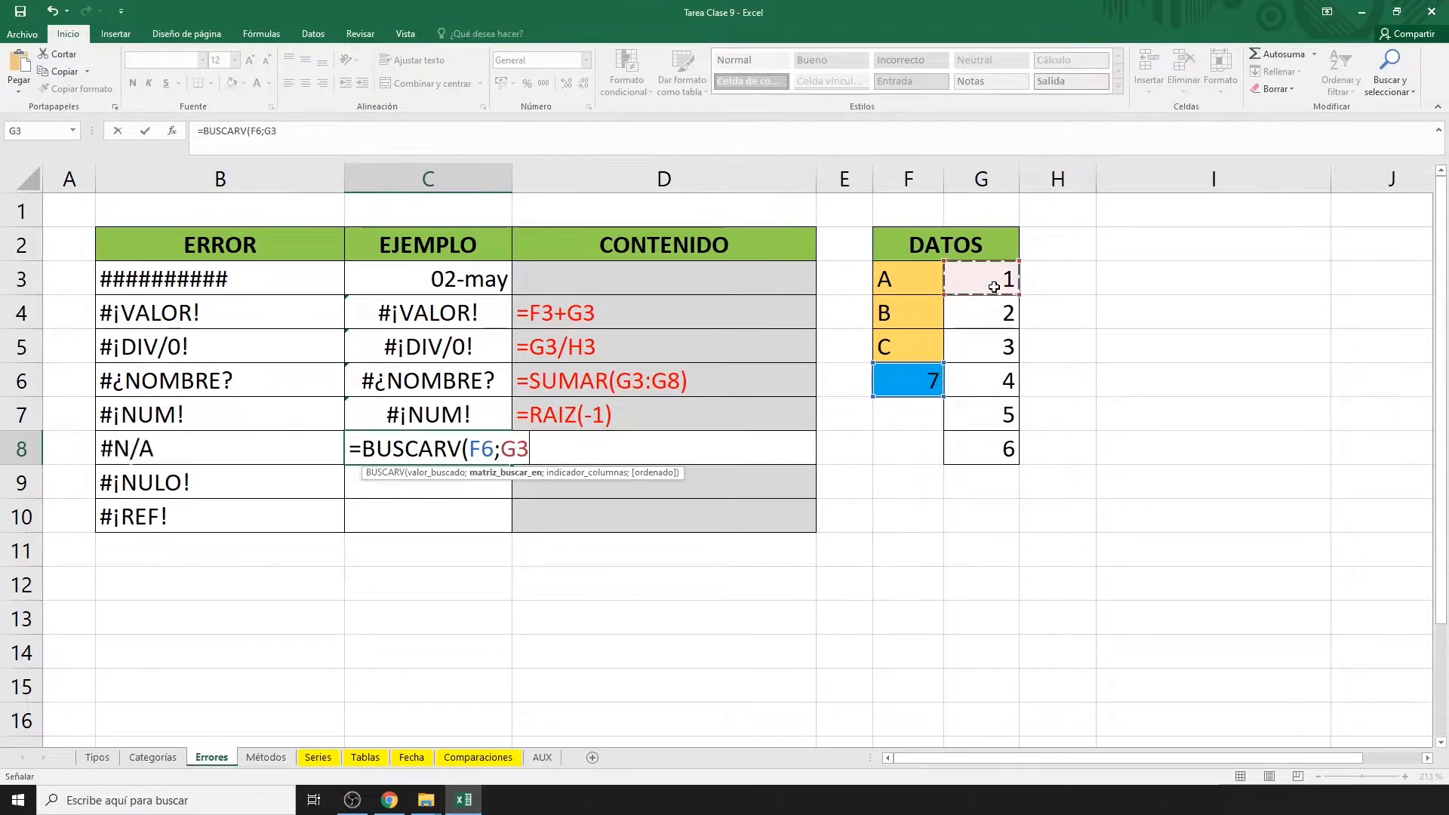
{"action": "left_click_drag", "start_coordinate": [994, 287], "coordinate": [977, 446]}
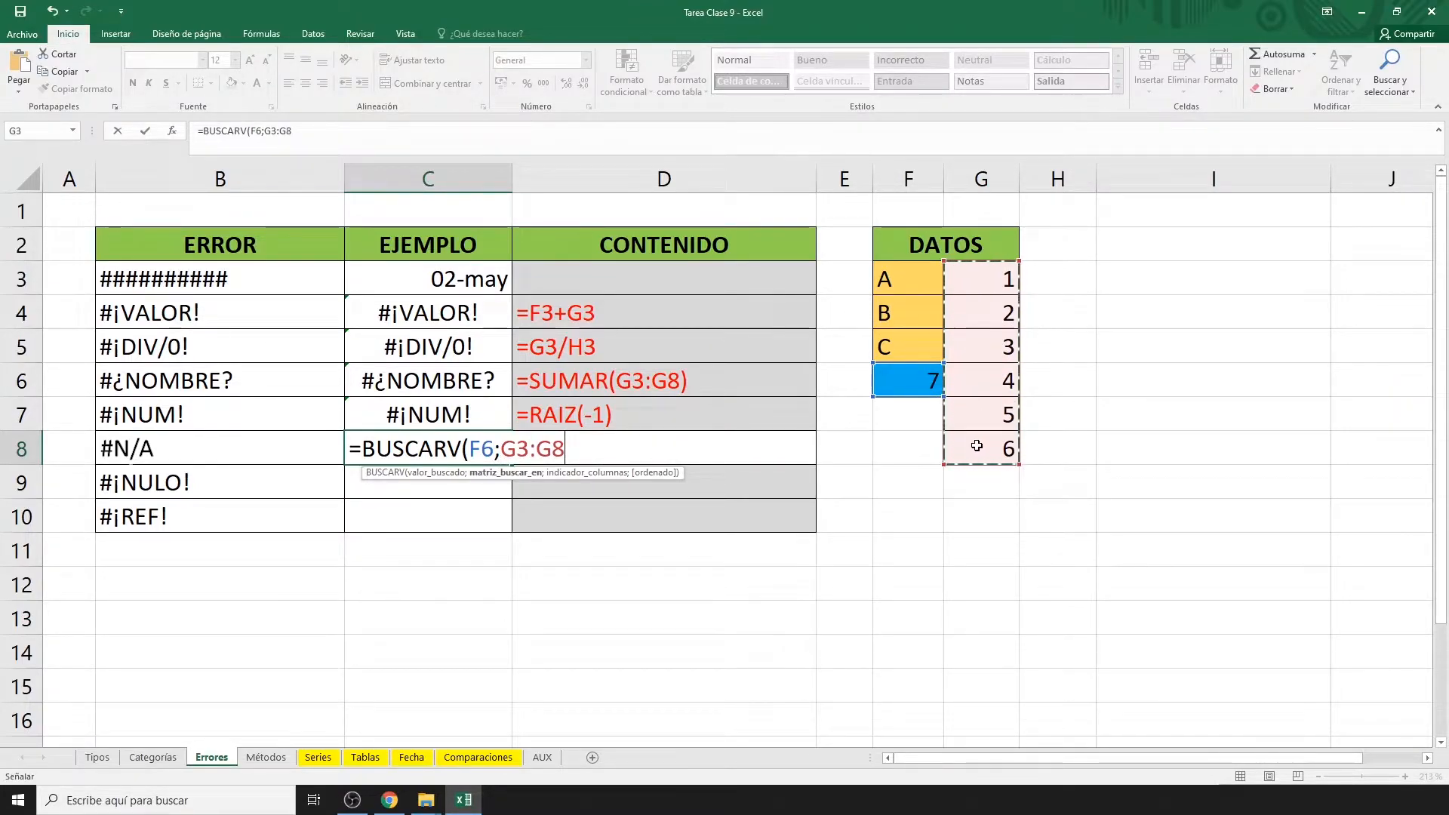
{"action": "type", "text": ";1"}
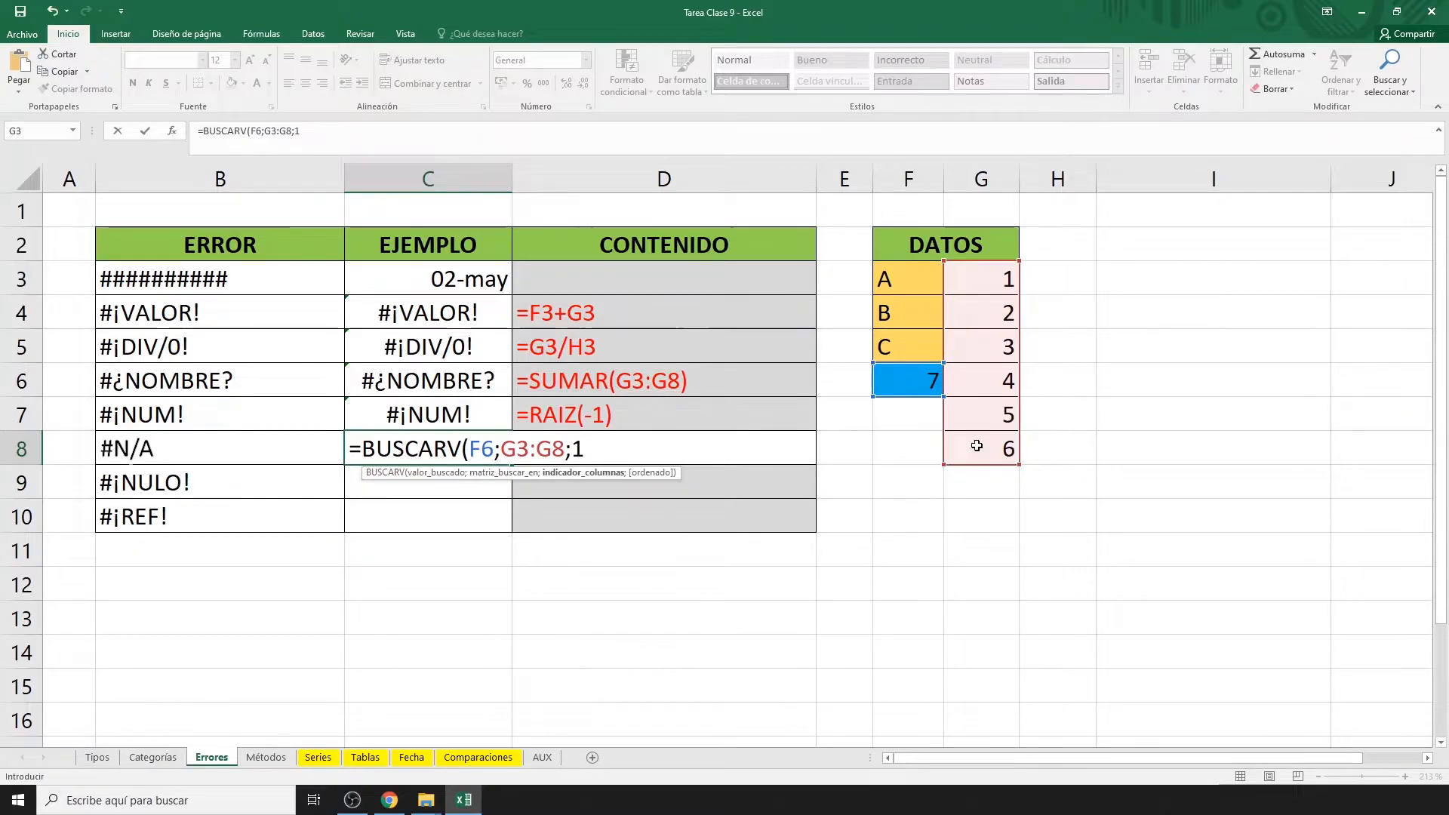
{"action": "type", "text": ";"}
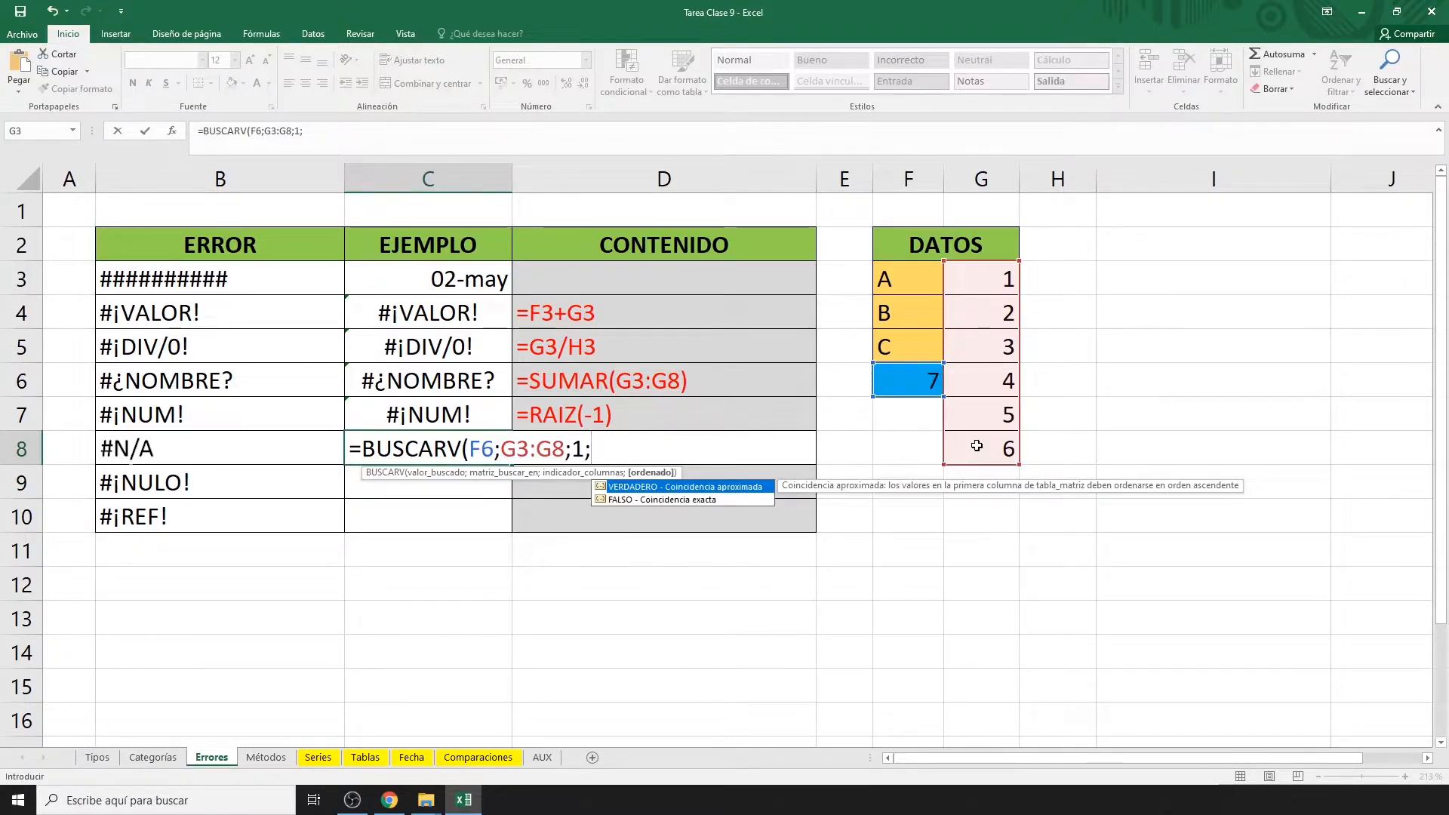
{"action": "type", "text": "FALSO)"}
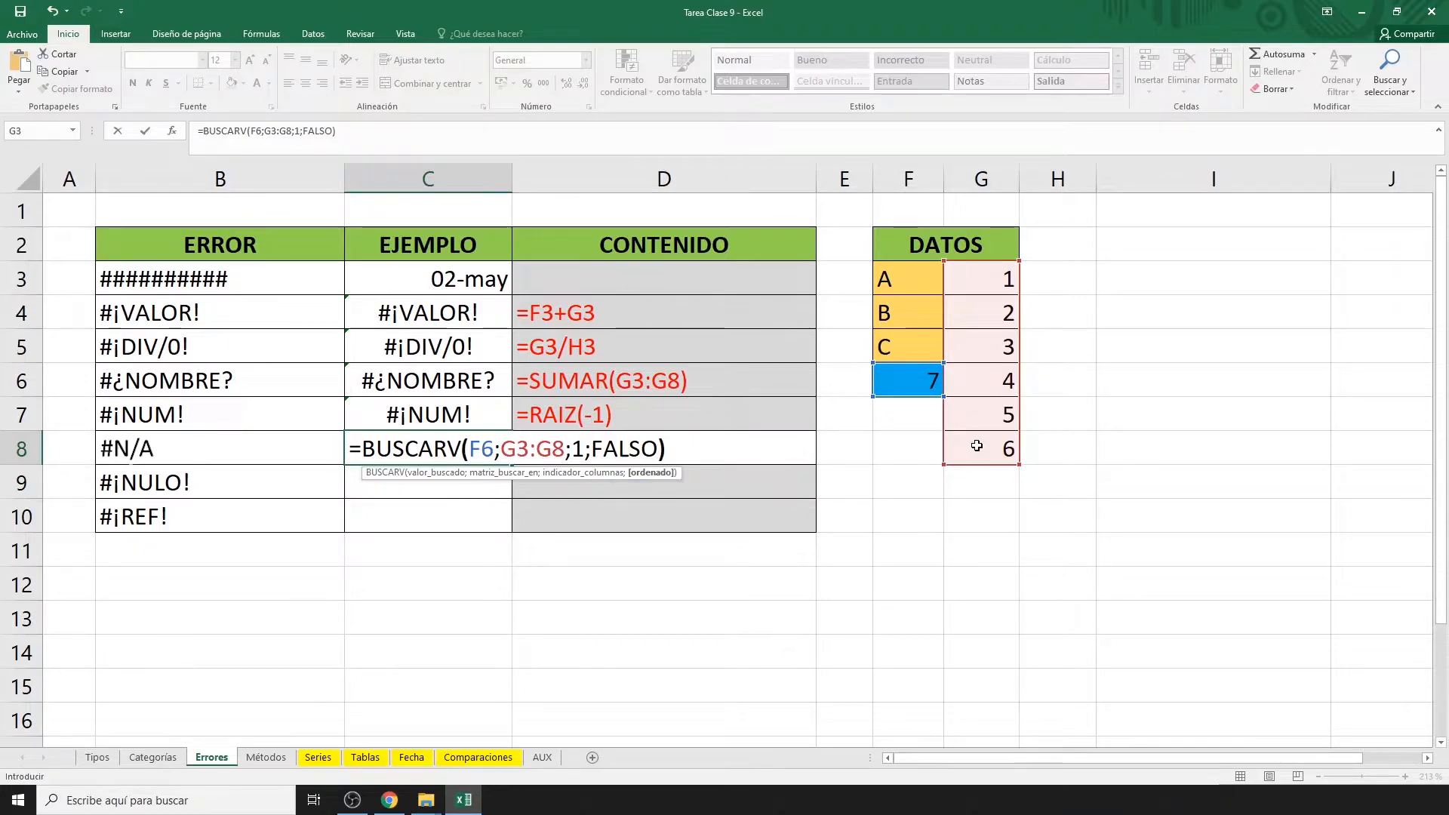
{"action": "key", "text": "Return"}
Enter =SUMA(G3 G8) in C9, using a space between references to produce #¡NULO!
{"action": "type", "text": "="}
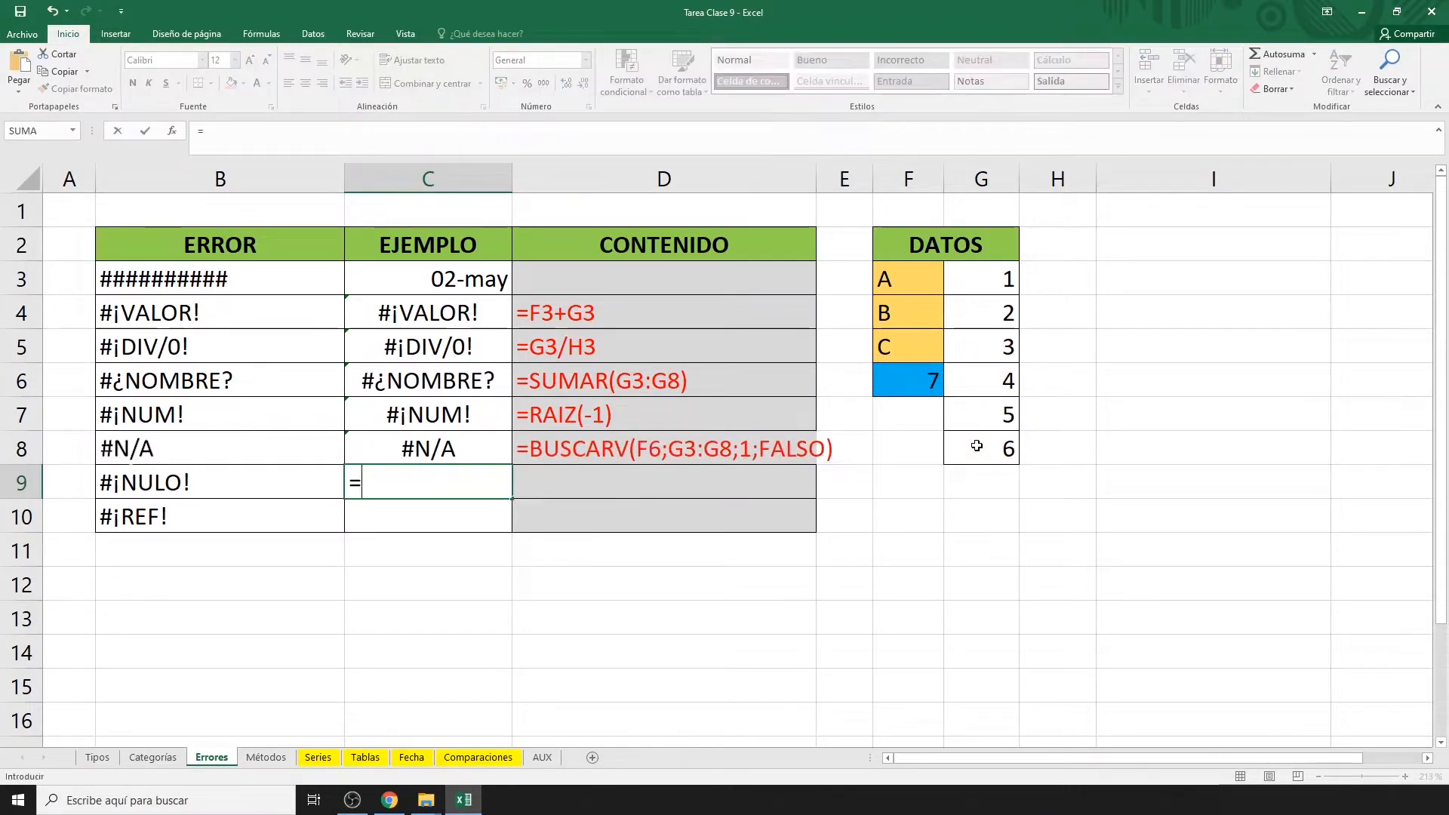
{"action": "type", "text": "SUMA("}
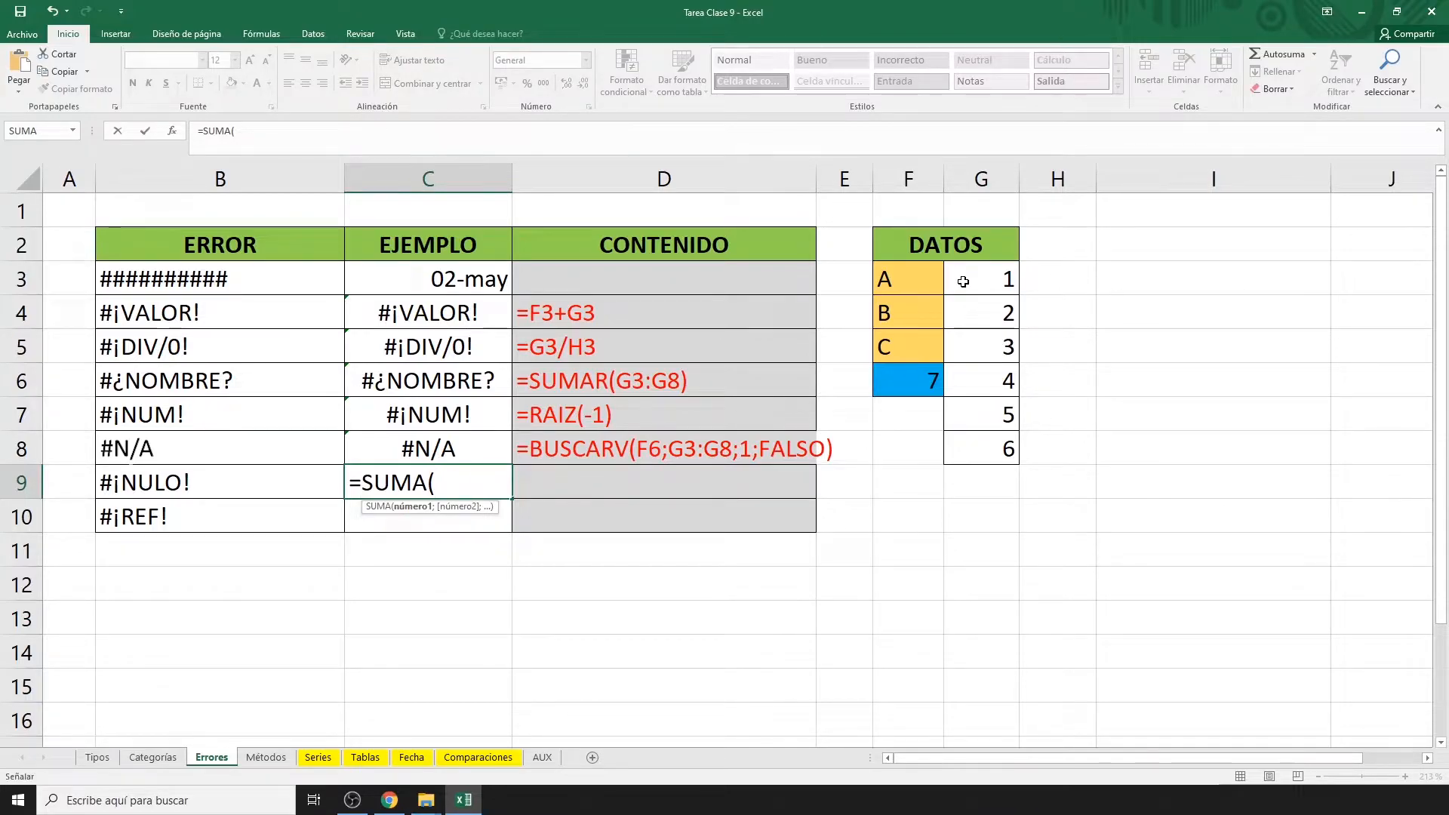
{"action": "left_click", "coordinate": [1009, 281]}
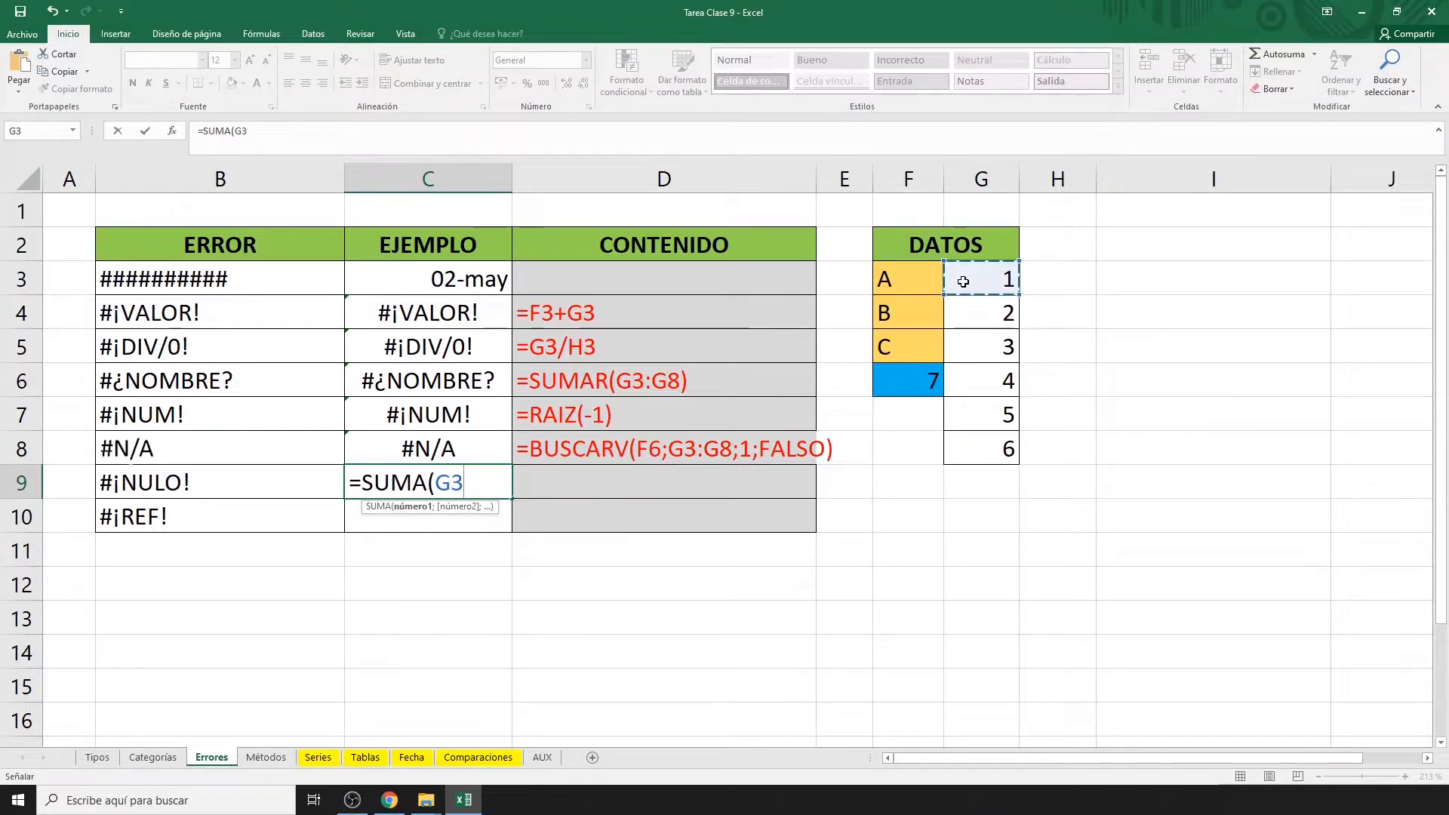
{"action": "left_click", "coordinate": [965, 449]}
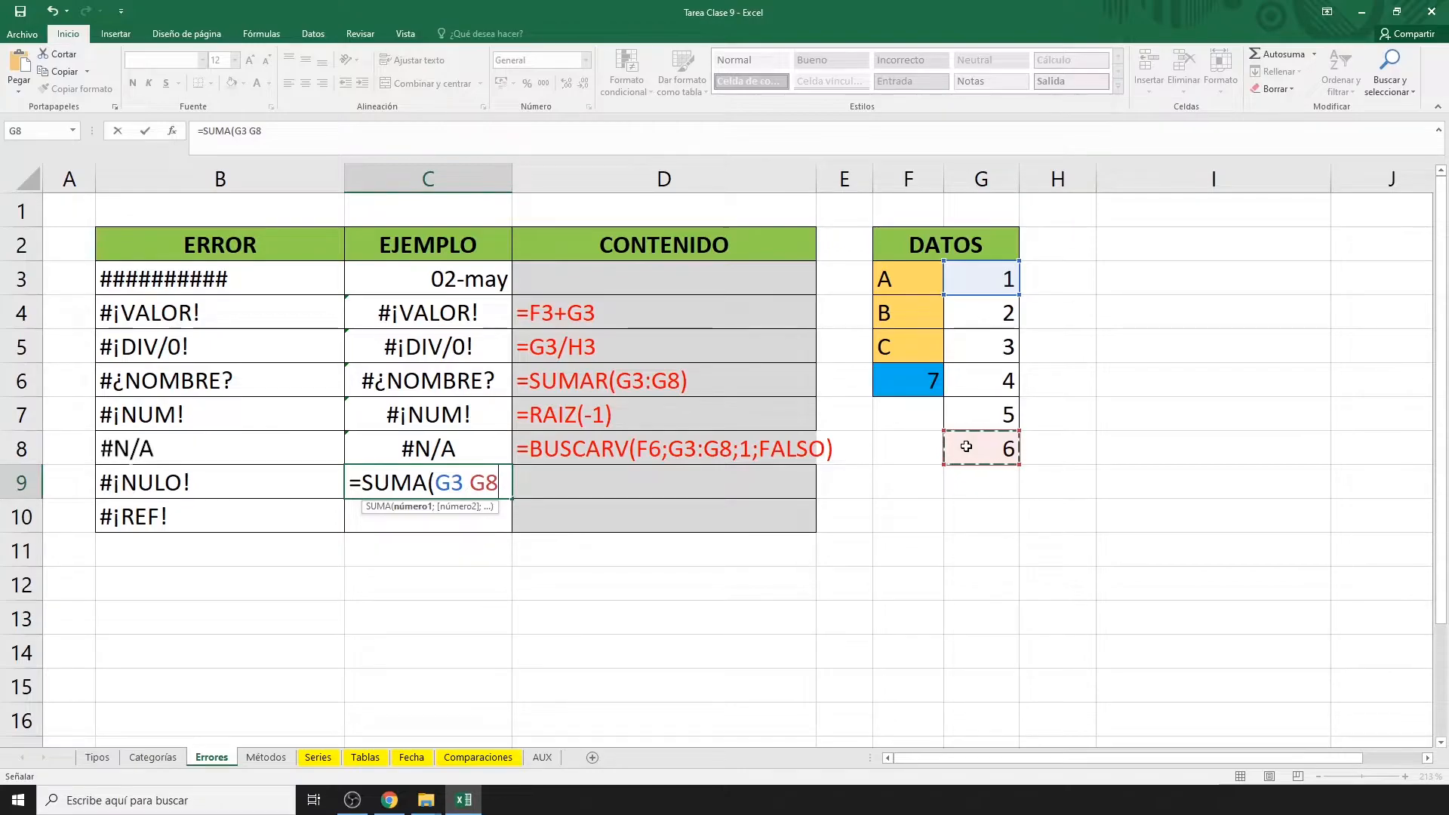
{"action": "type", "text": ")"}
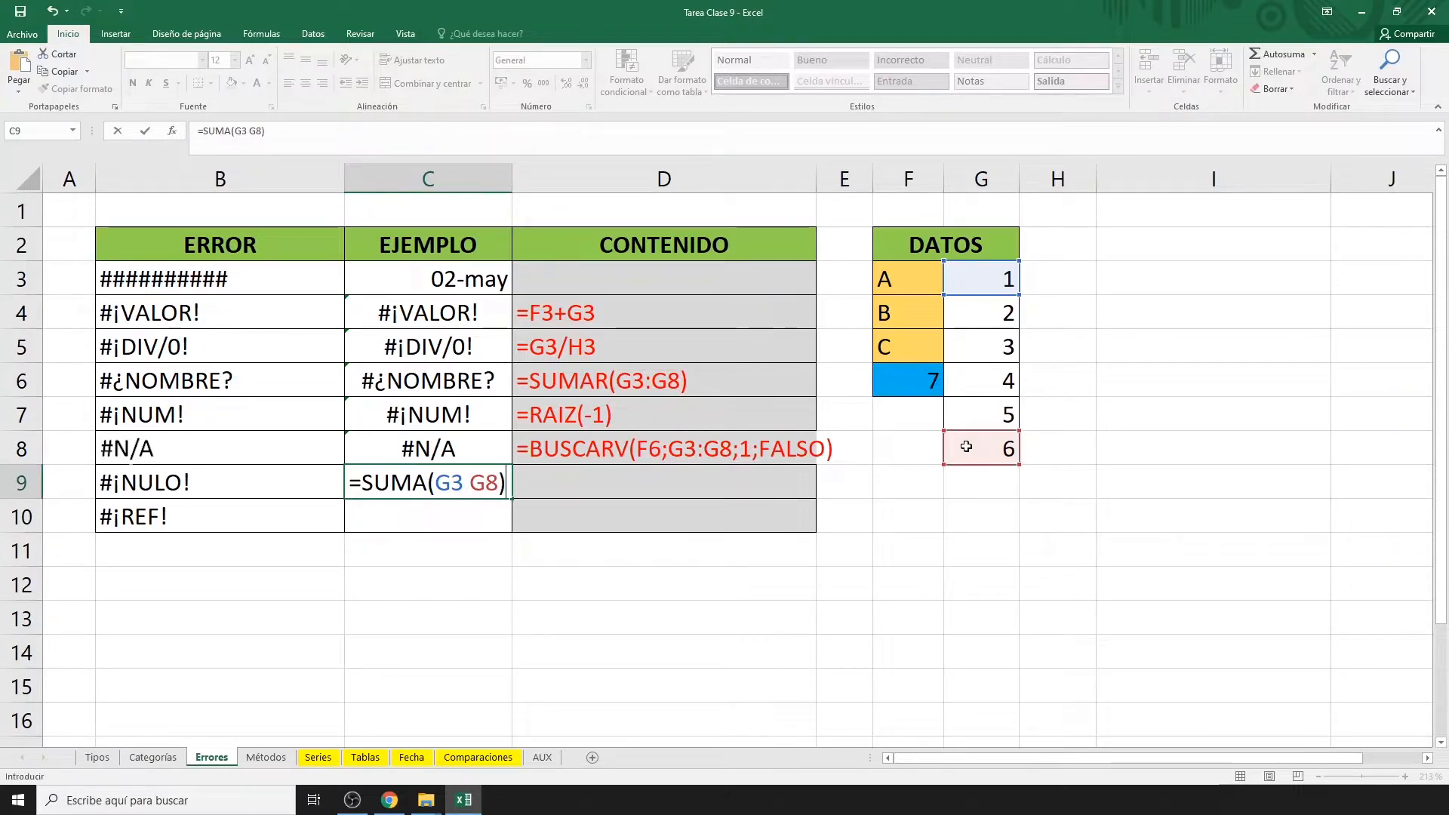
{"action": "key", "text": "Return"}
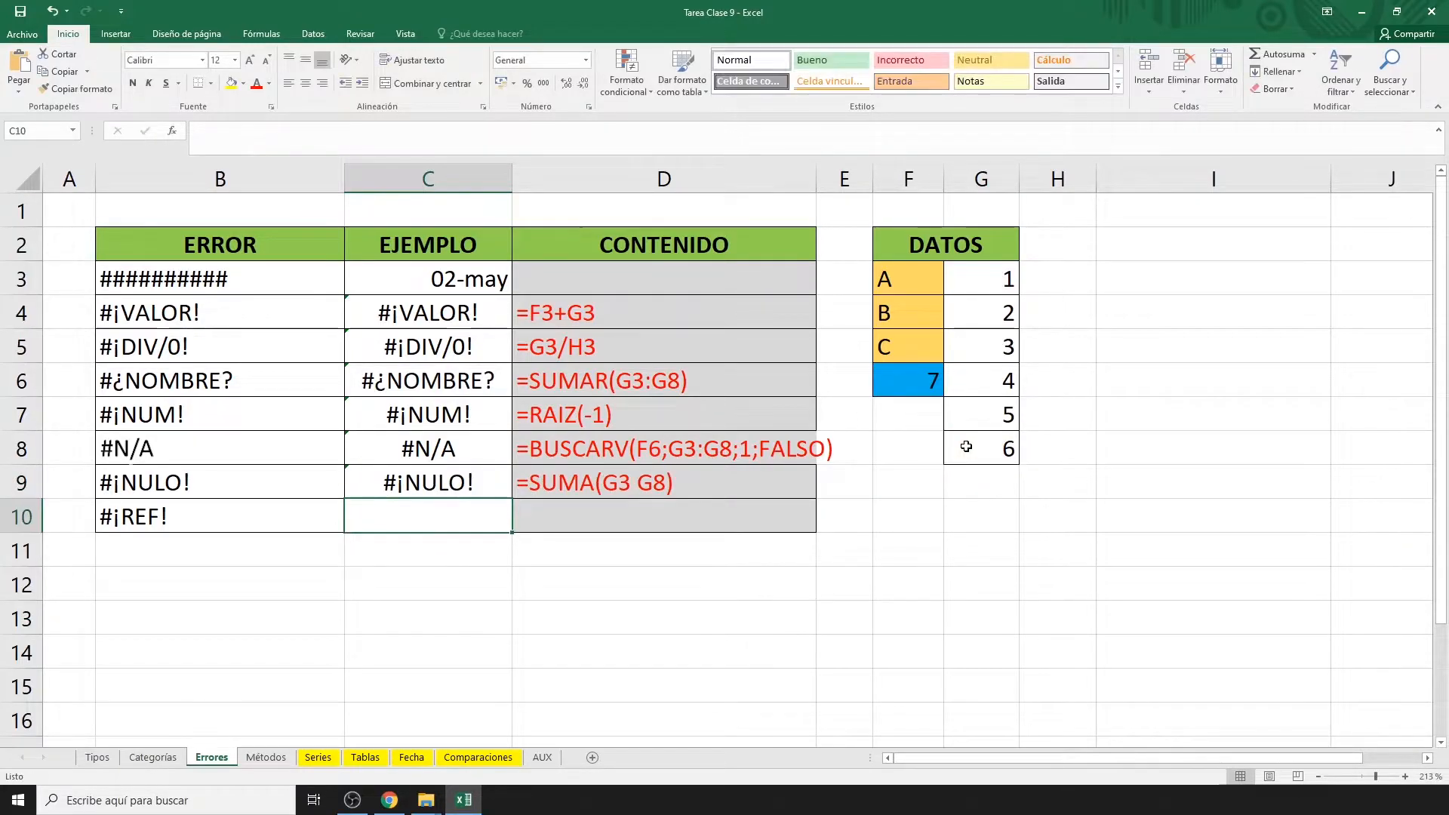
Enter =G8+AUX!B12 in C10 so it returns 16, then check the formula.
{"action": "type", "text": "="}
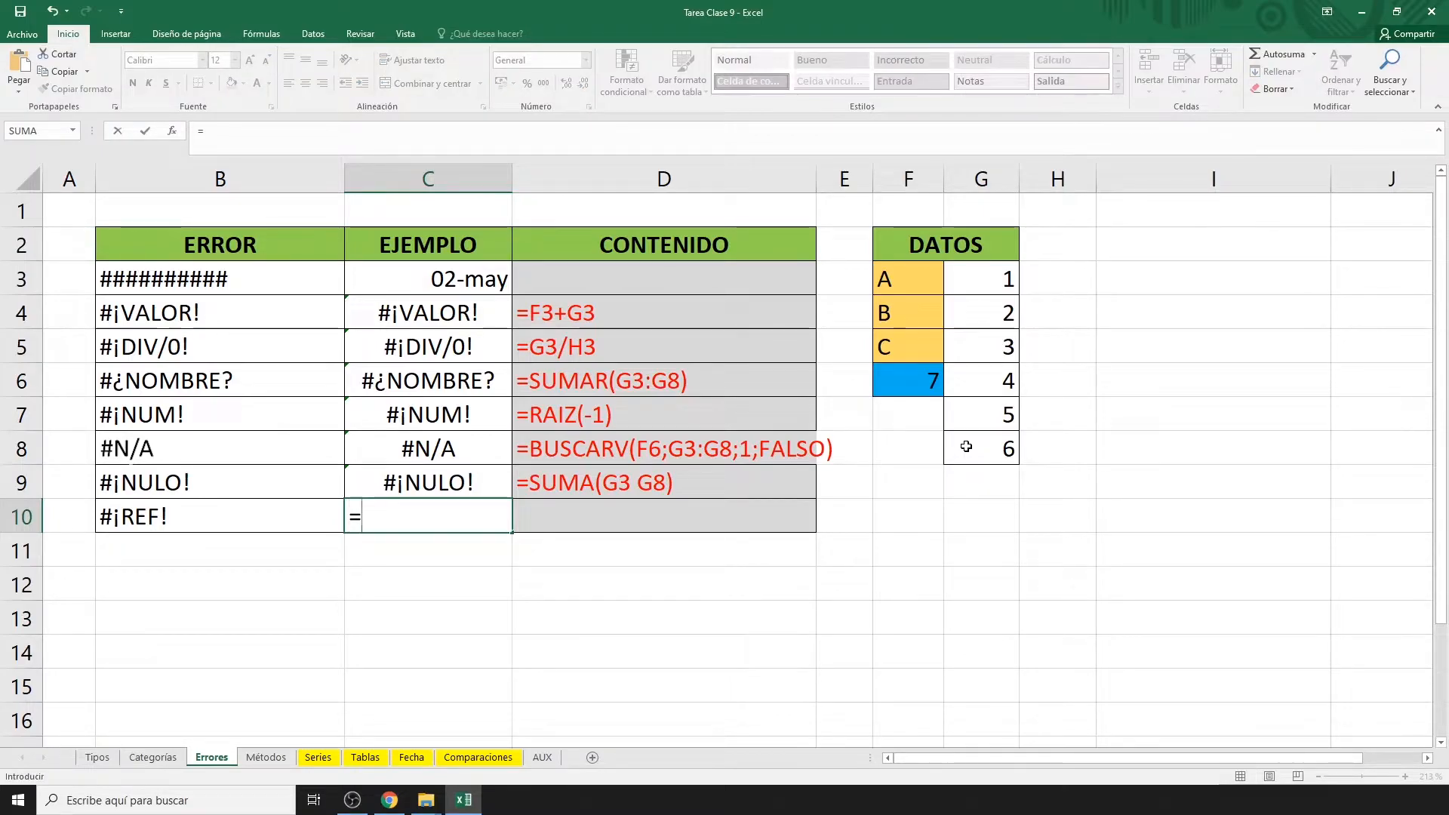
{"action": "left_click", "coordinate": [968, 447]}
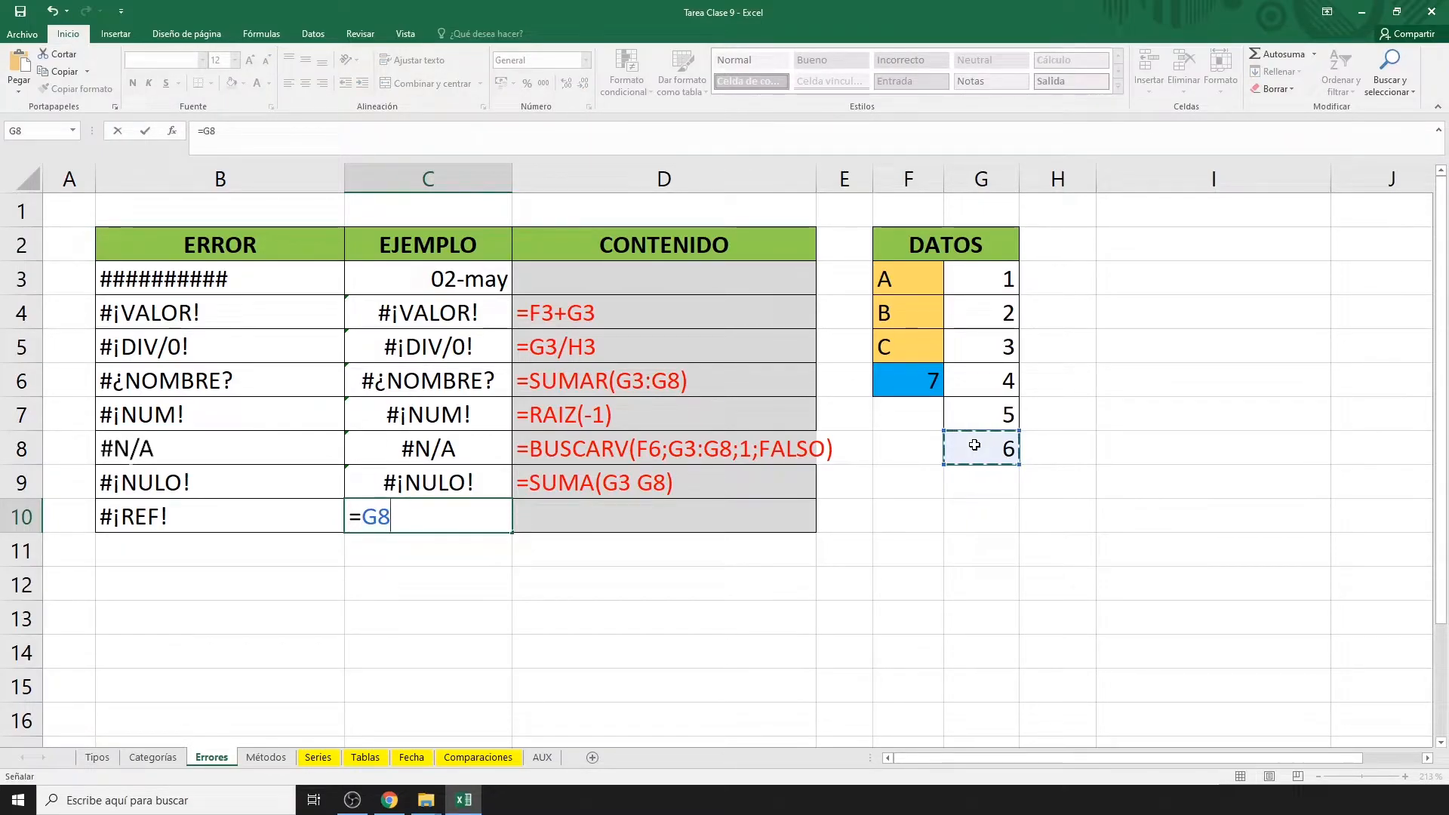
{"action": "type", "text": "+"}
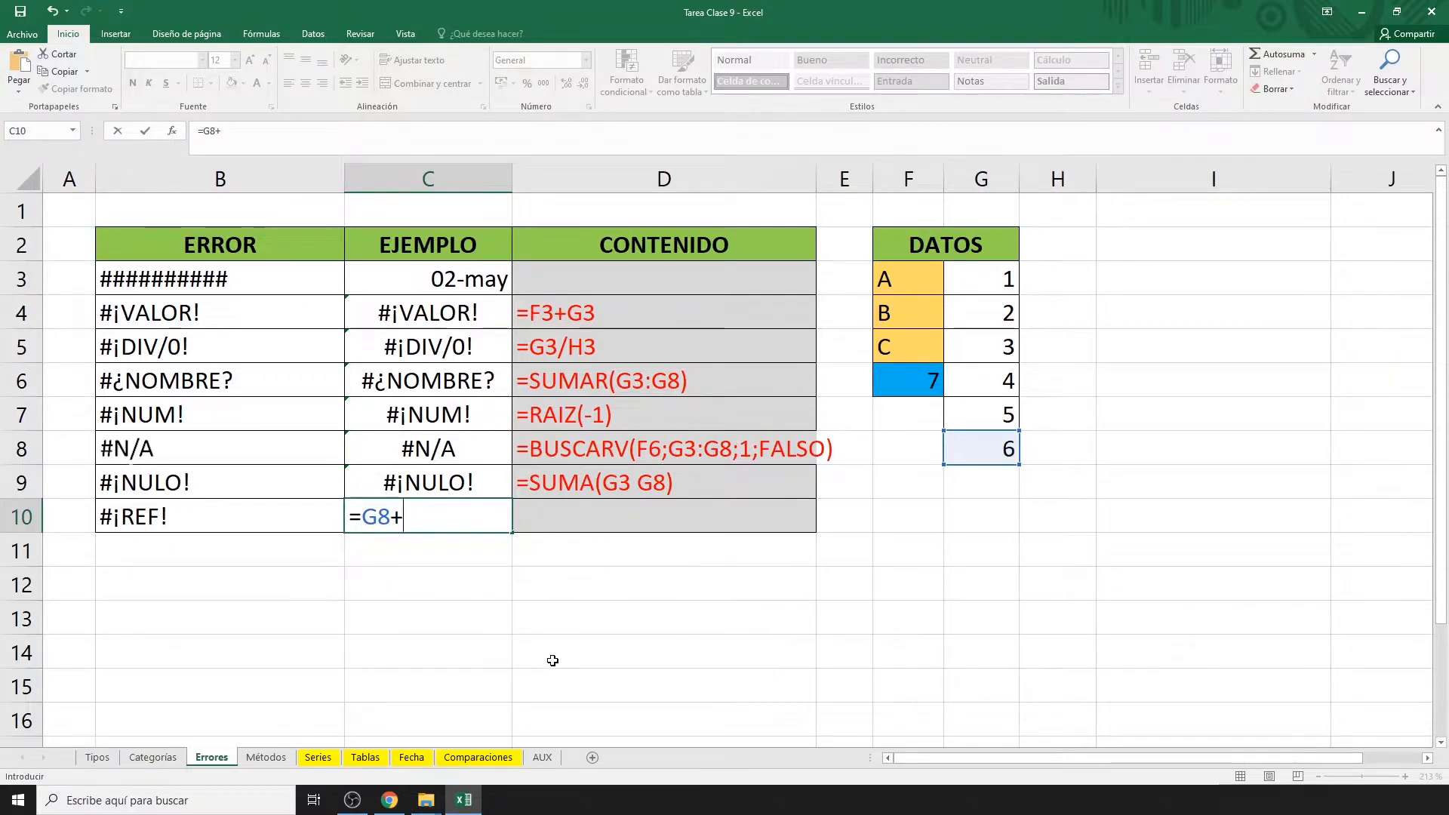
{"action": "left_click", "coordinate": [545, 758]}
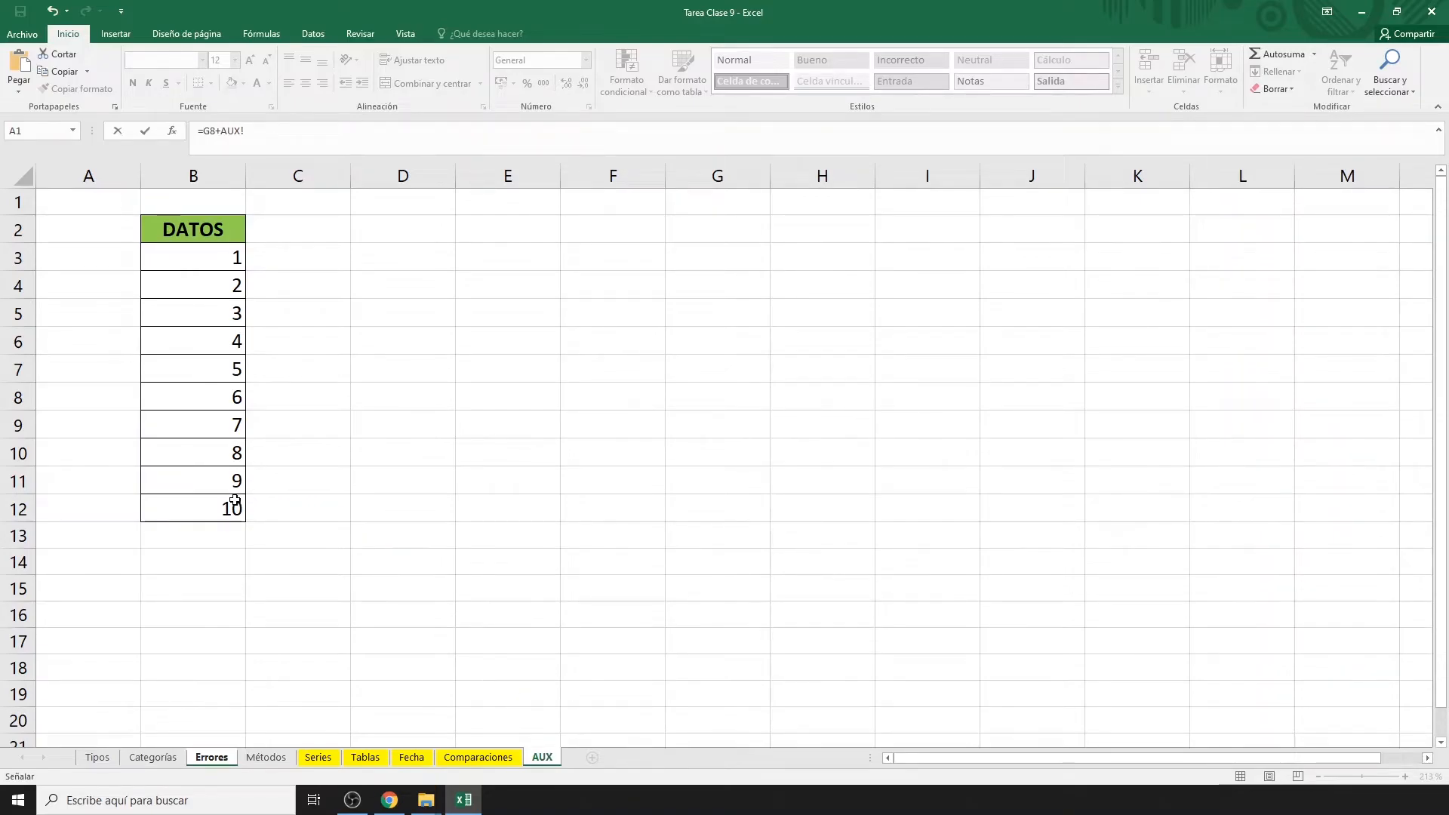
{"action": "left_click", "coordinate": [210, 507]}
{"action": "key", "text": "Return"}
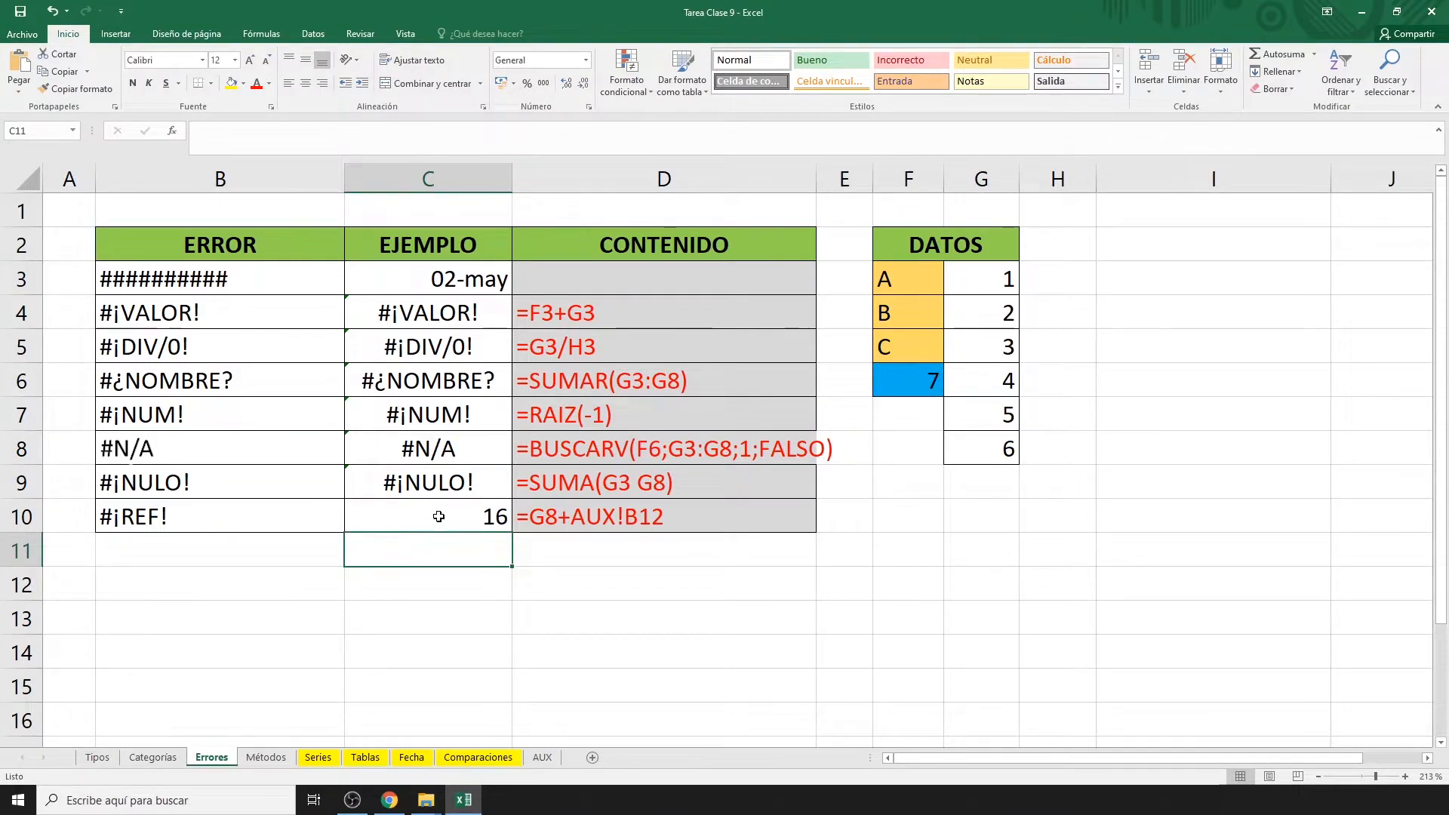
{"action": "left_click", "coordinate": [439, 517]}
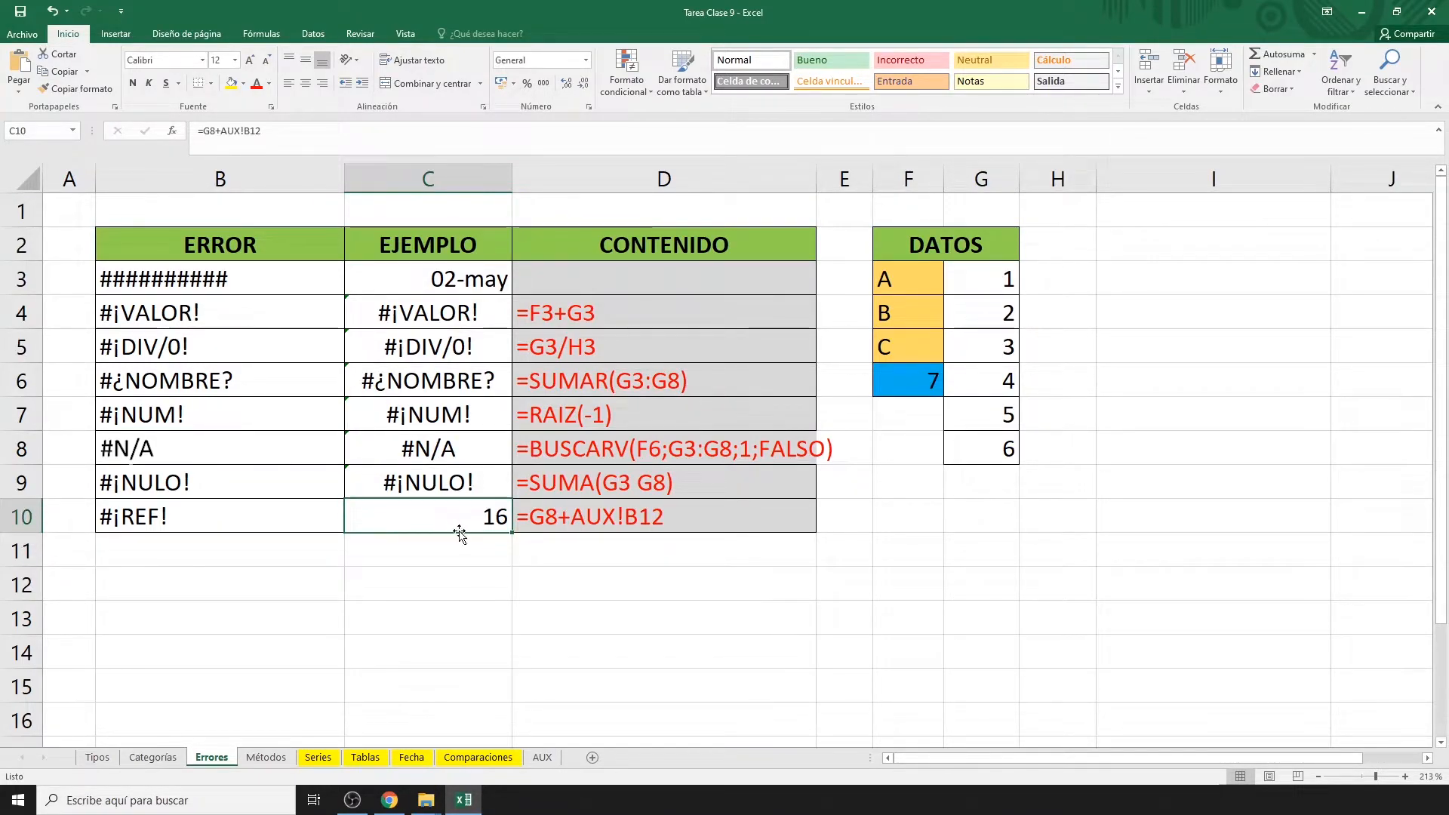
Permanently delete the AUX sheet from the workbook using its tab menu.
{"action": "left_click", "coordinate": [541, 757]}
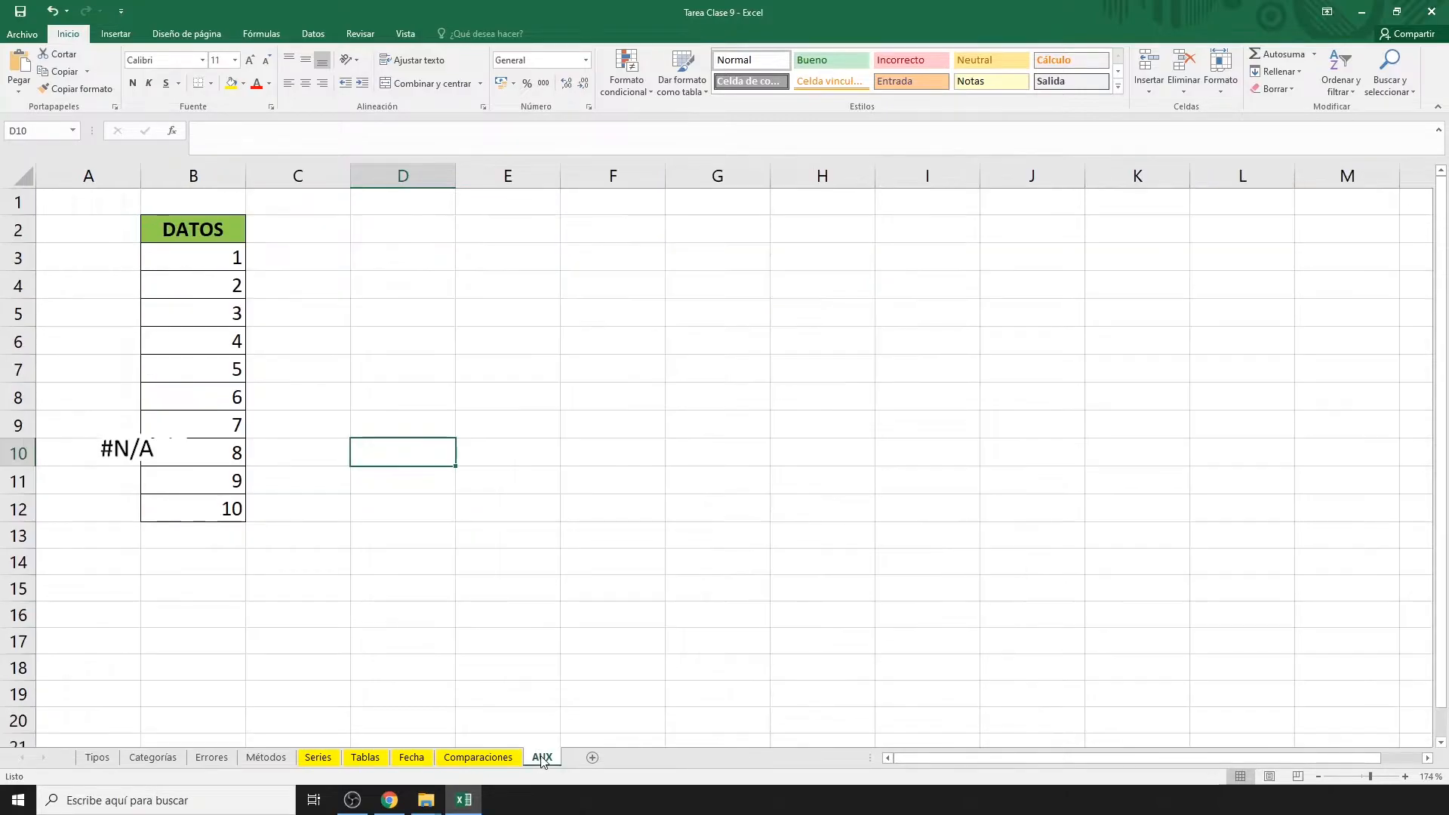
{"action": "right_click", "coordinate": [542, 757]}
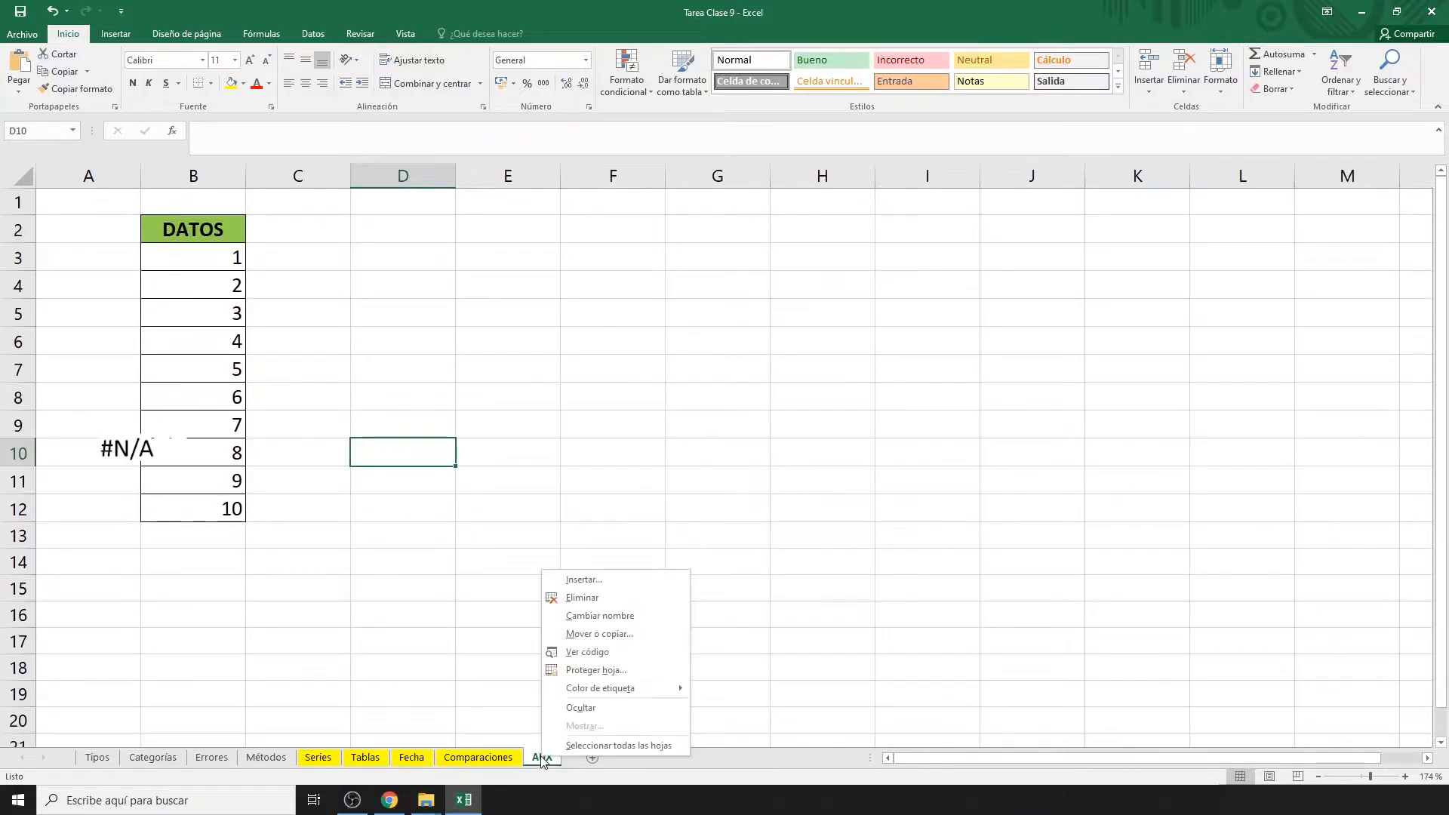
{"action": "left_click", "coordinate": [583, 599]}
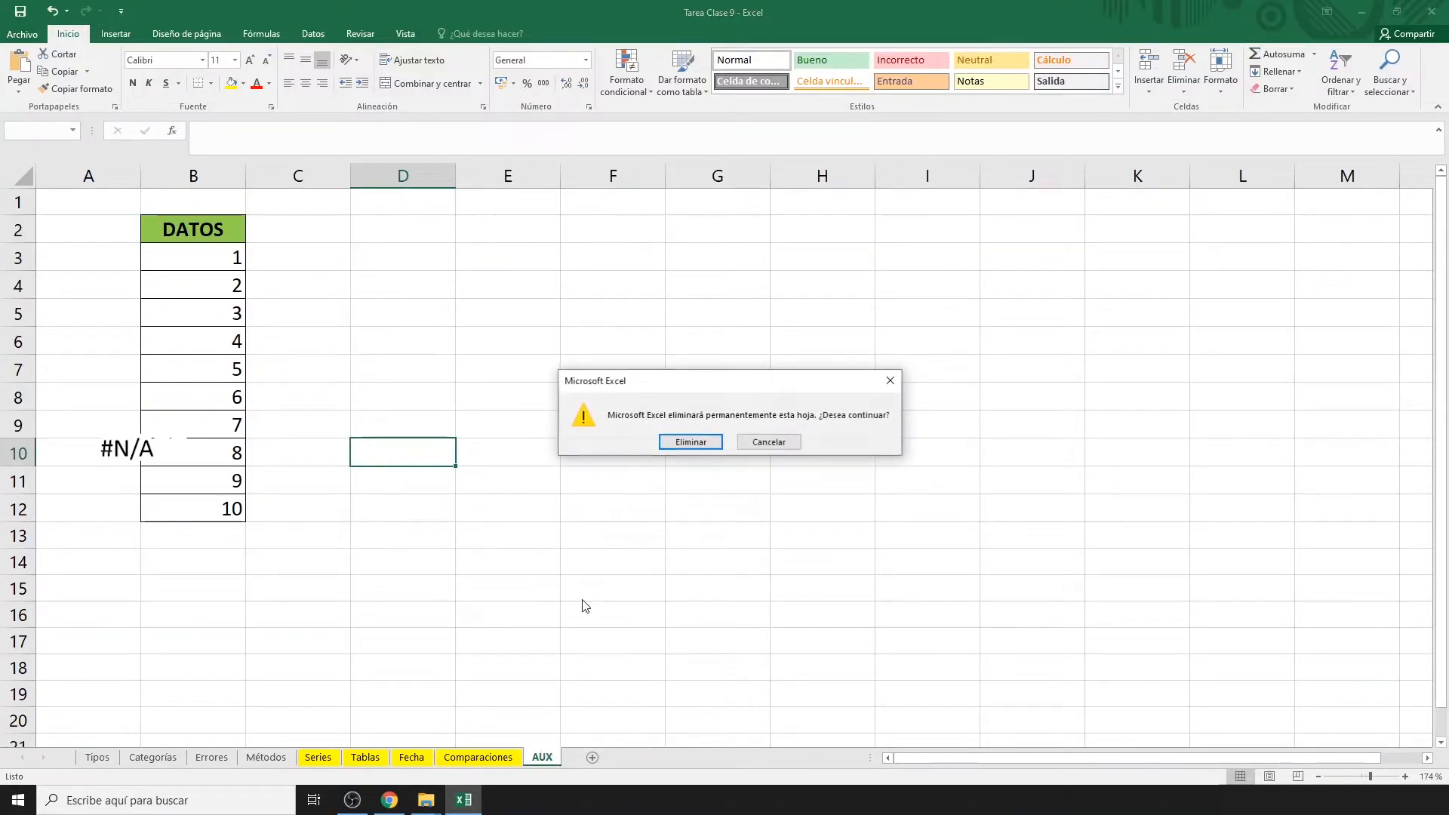
{"action": "left_click", "coordinate": [686, 445]}
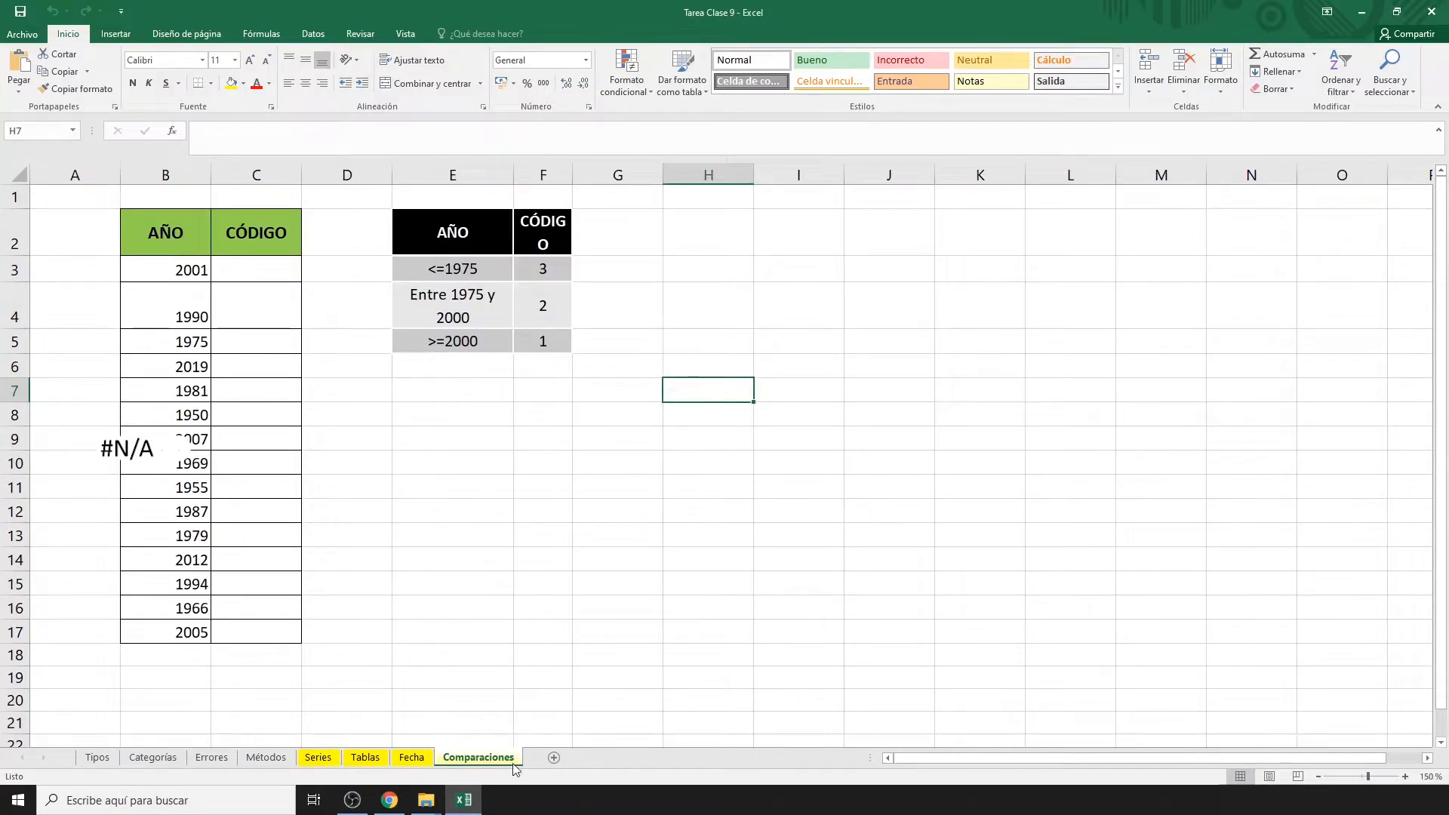
{"action": "left_click", "coordinate": [202, 761]}
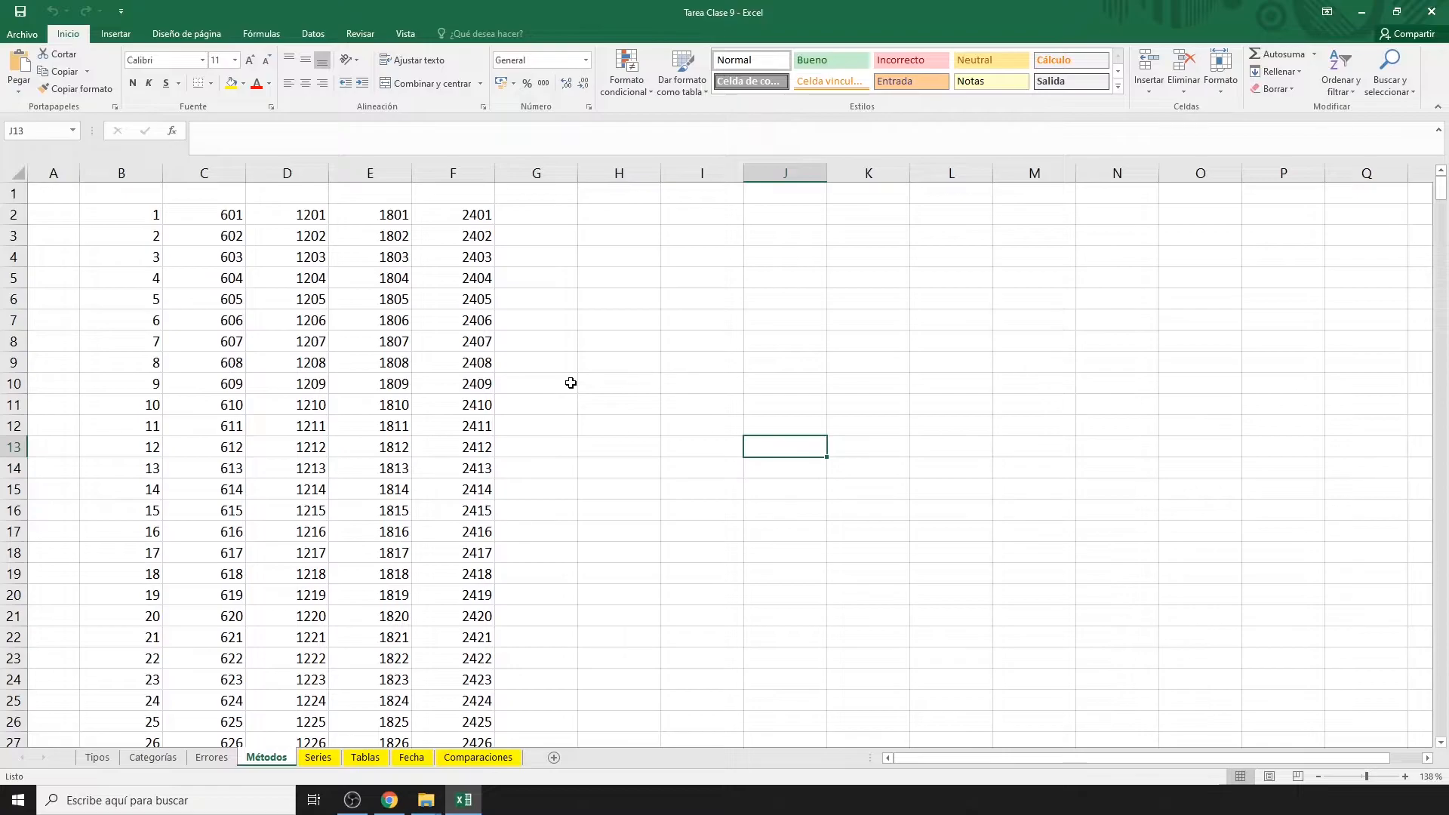
Insert one blank column at E, testing Ctrl+ and Ctrl- to add and remove extra columns.
{"action": "left_click", "coordinate": [373, 172]}
{"action": "right_click", "coordinate": [375, 174]}
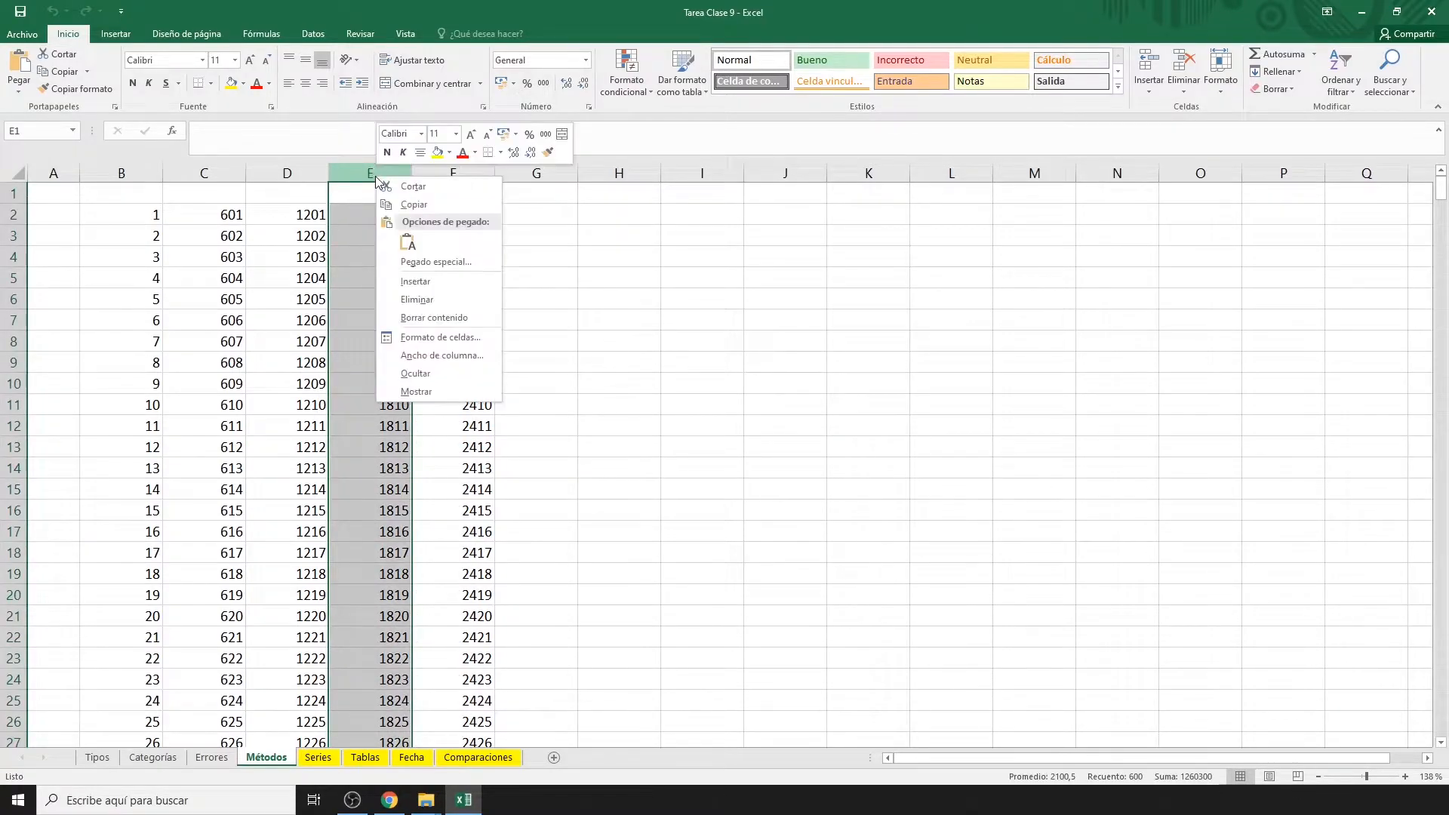
{"action": "left_click", "coordinate": [413, 282]}
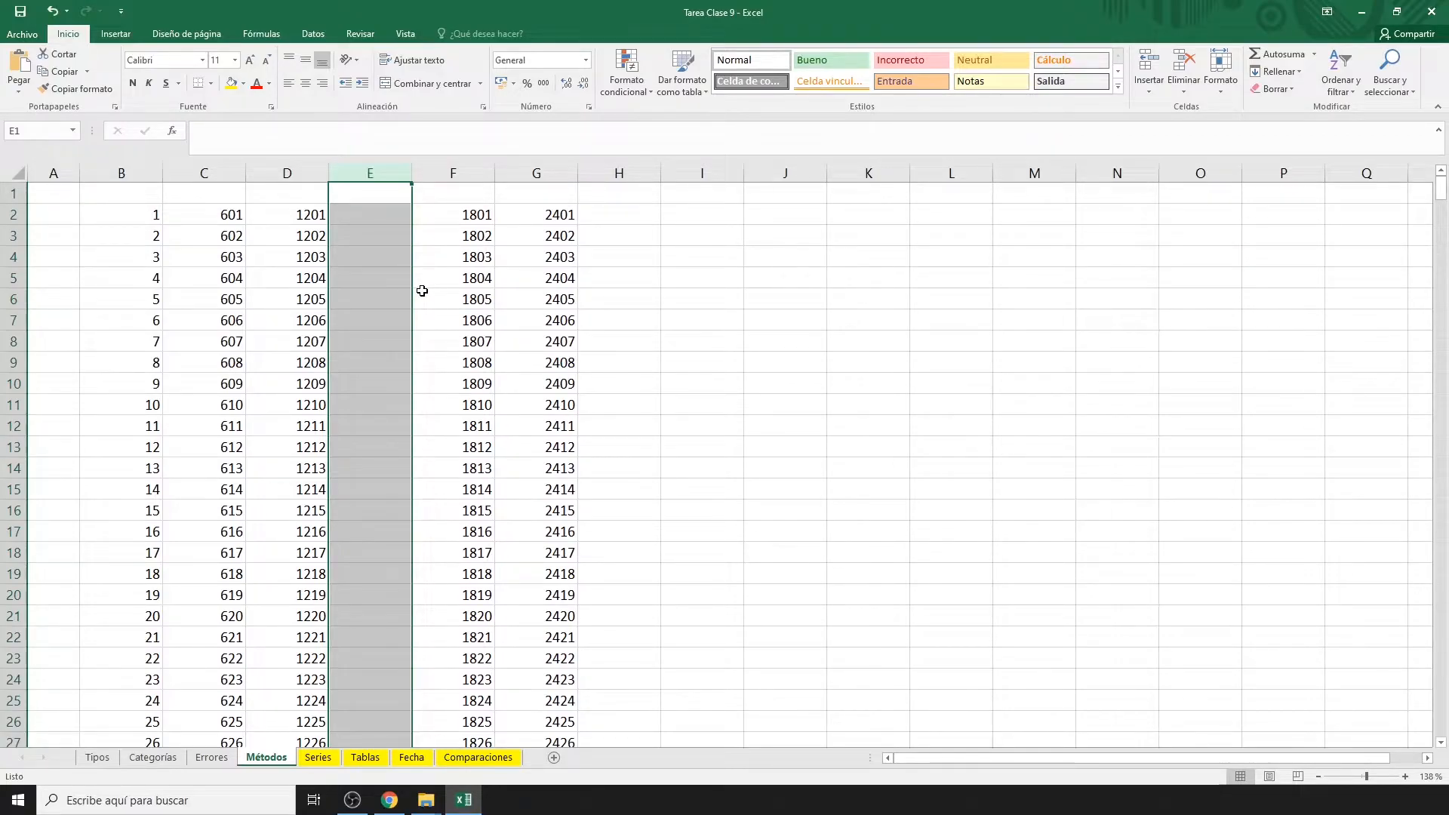
{"action": "key", "text": "ctrl+plus"}
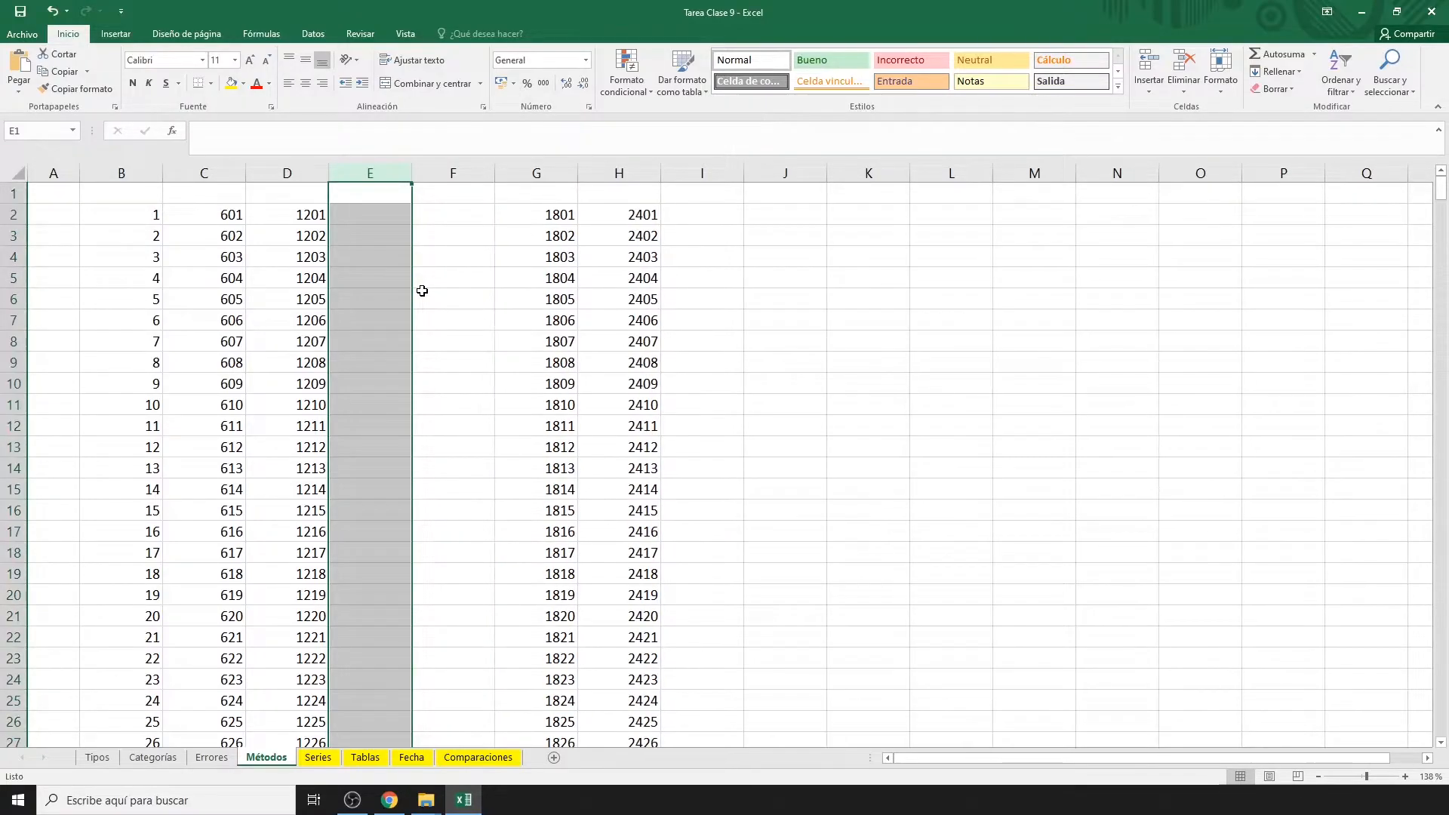
{"action": "key", "text": "ctrl+plus"}
{"action": "key", "text": "ctrl+minus"}
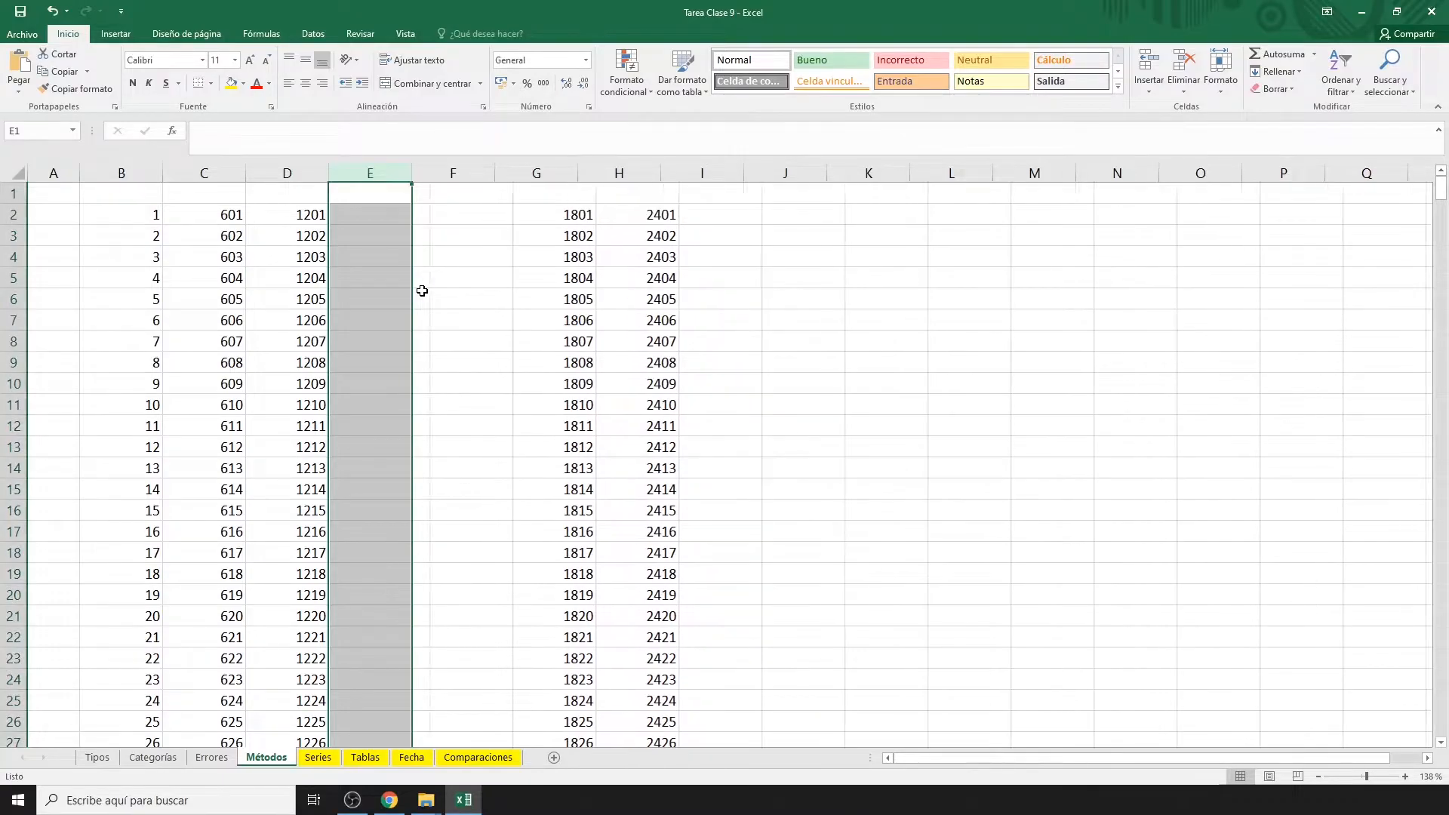
{"action": "key", "text": "ctrl+minus"}
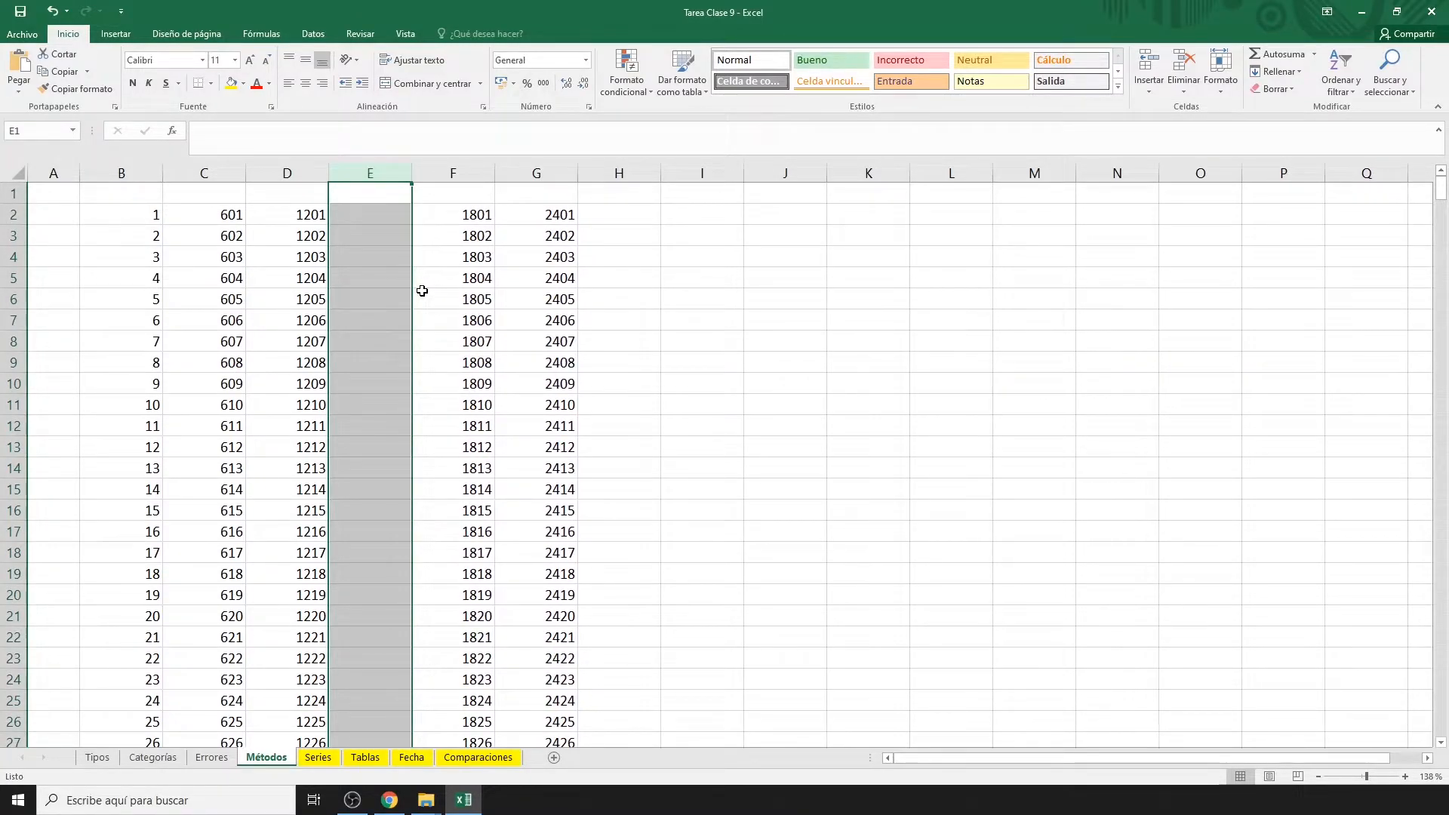
Insert blank rows at row 8 with Ctrl+, then remove extras with Ctrl- leaving one.
{"action": "left_click", "coordinate": [10, 343]}
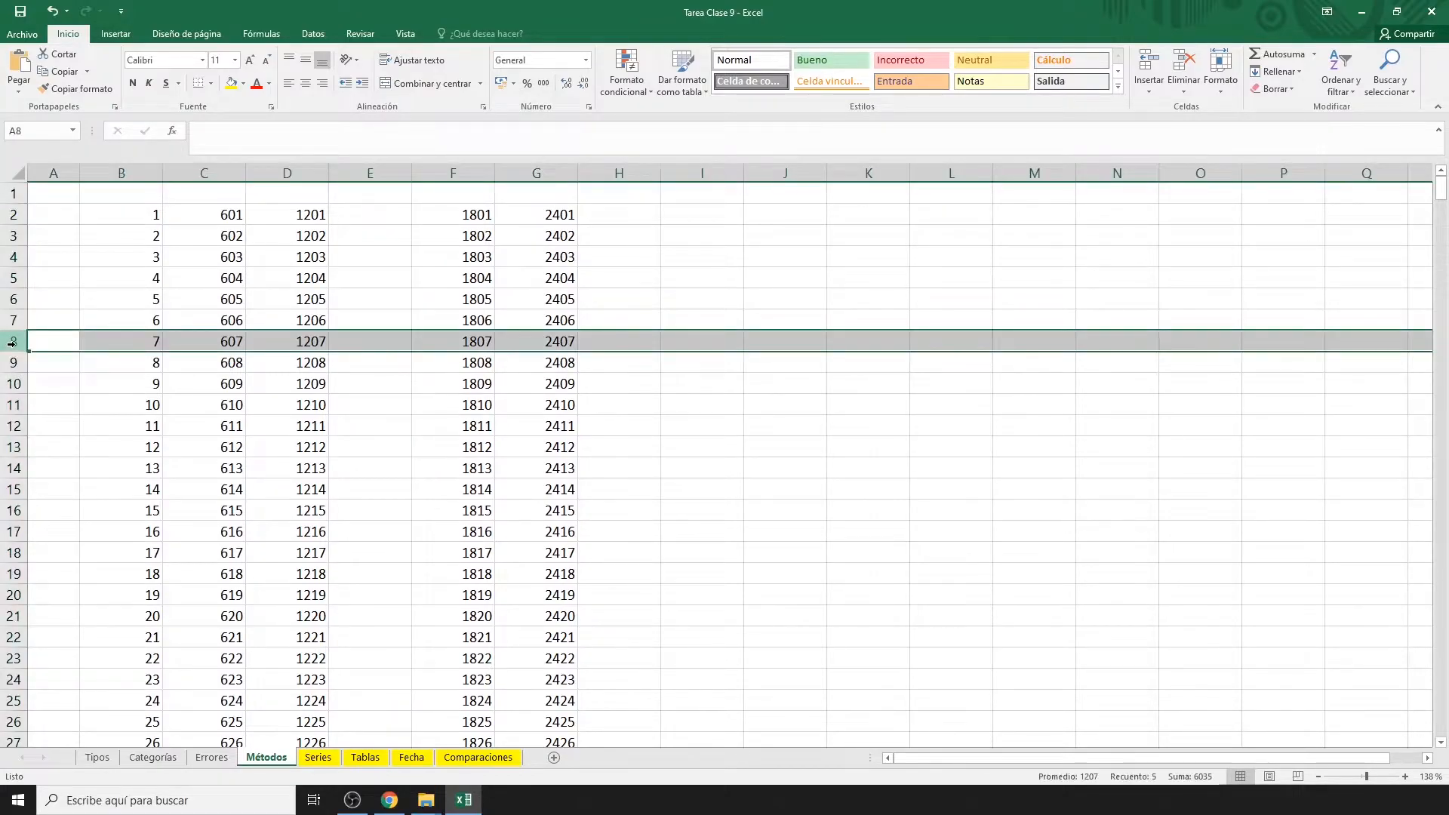
{"action": "key", "text": "ctrl+plus"}
{"action": "key", "text": "ctrl+plus"}
{"action": "key", "text": "ctrl+plus"}
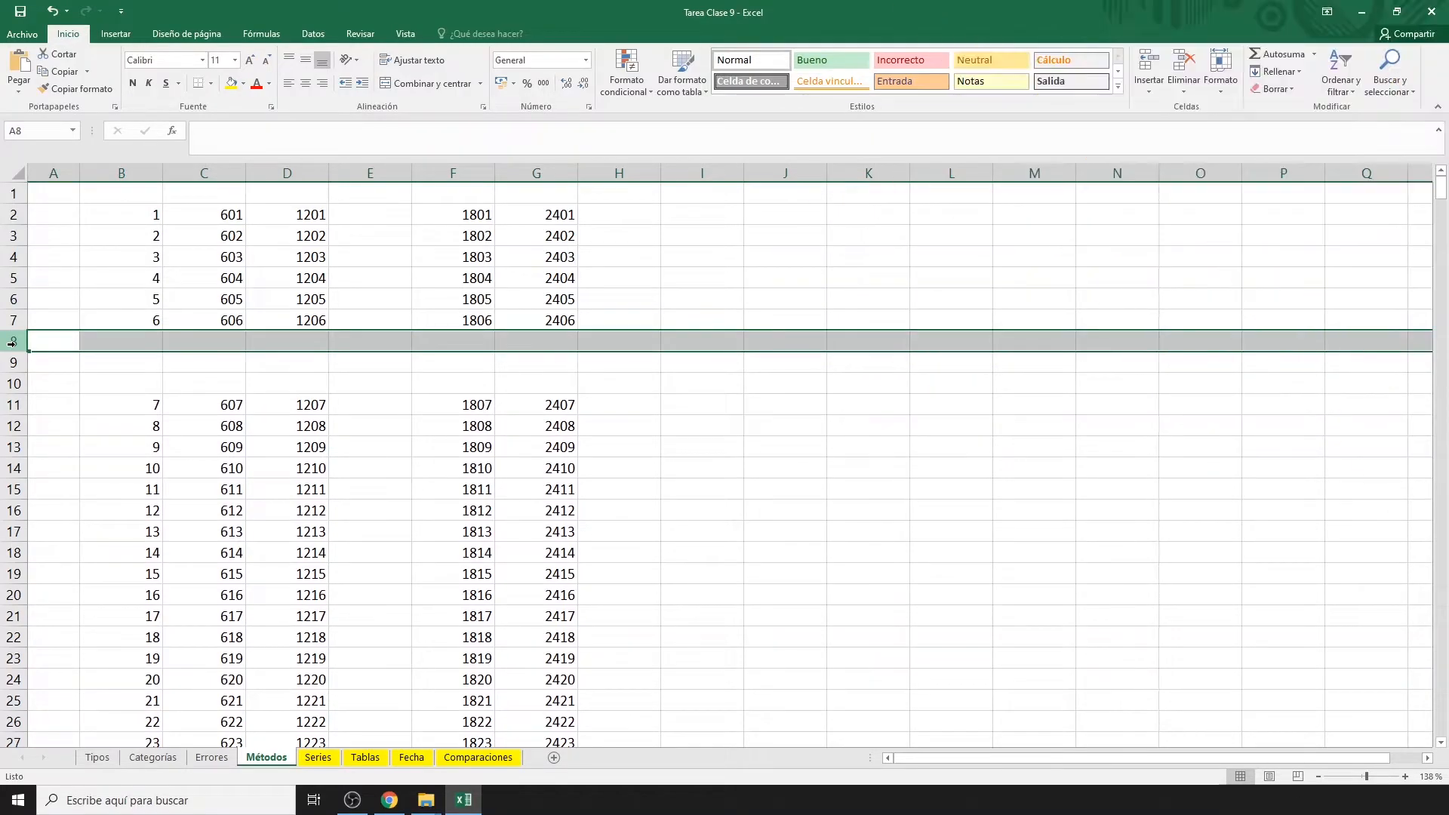
{"action": "key", "text": "ctrl+minus"}
{"action": "key", "text": "ctrl+minus"}
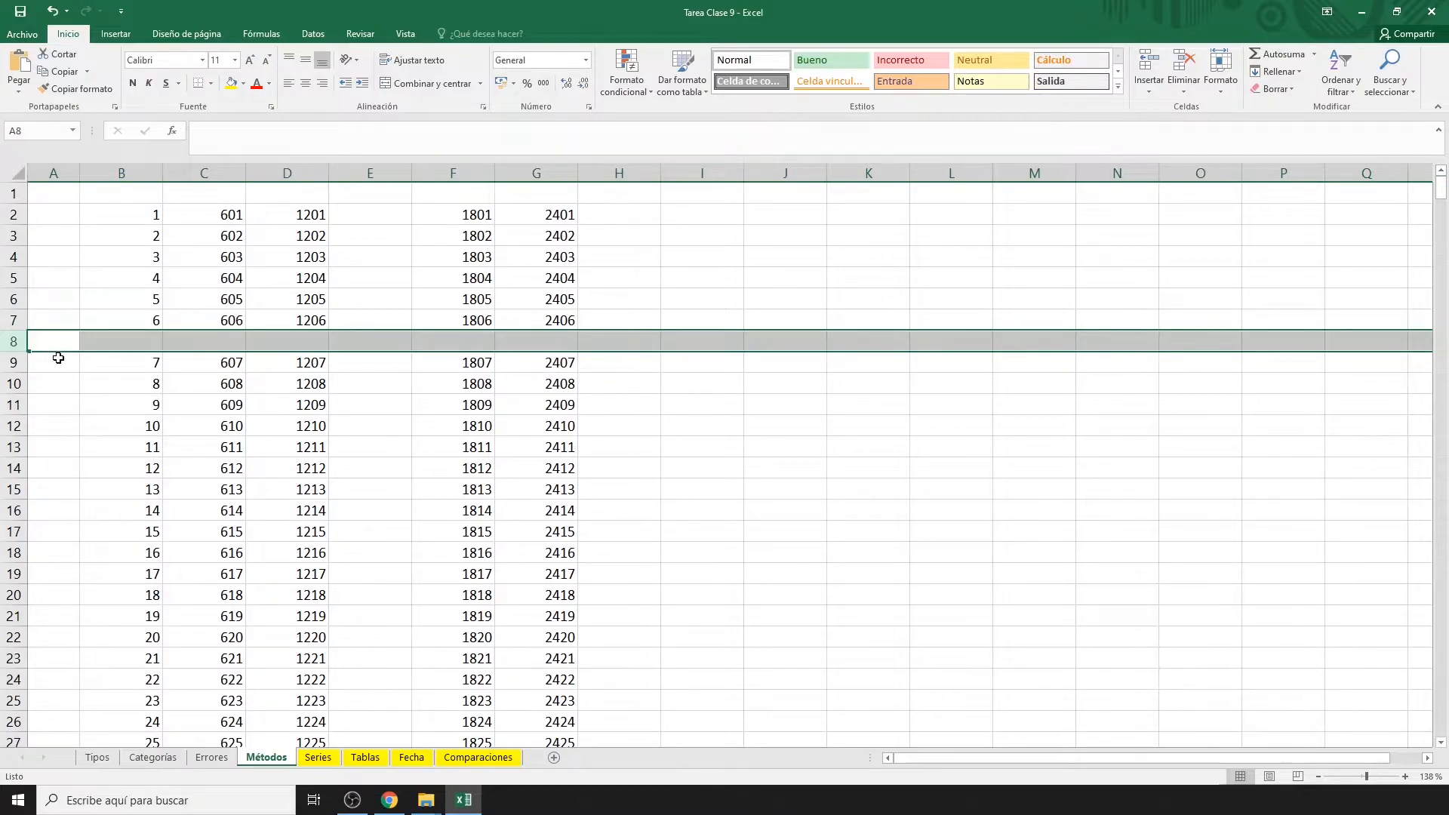
{"action": "key", "text": "ctrl+Home"}
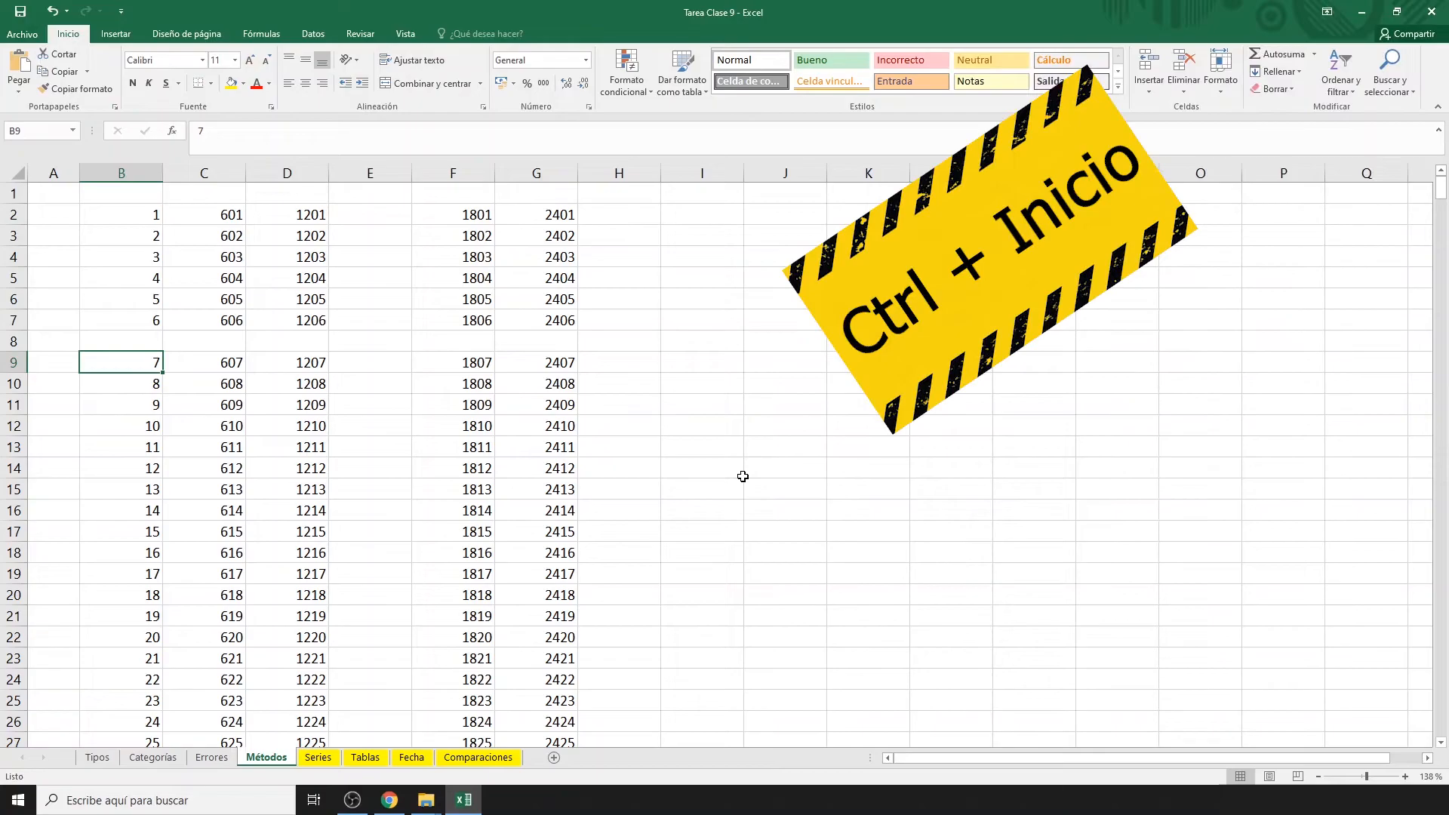
{"action": "key", "text": "ctrl+Home"}
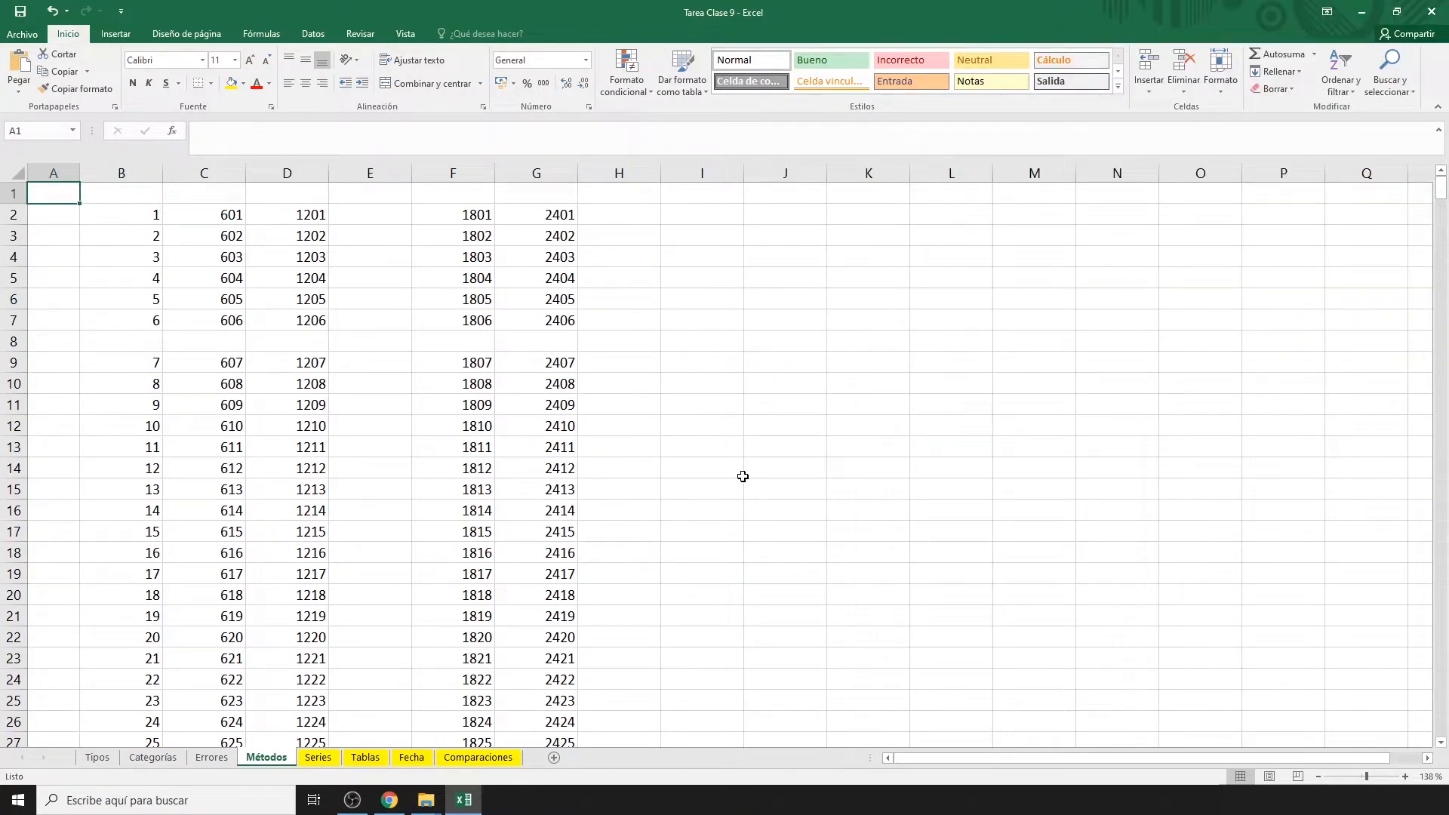
{"action": "left_click", "coordinate": [848, 446]}
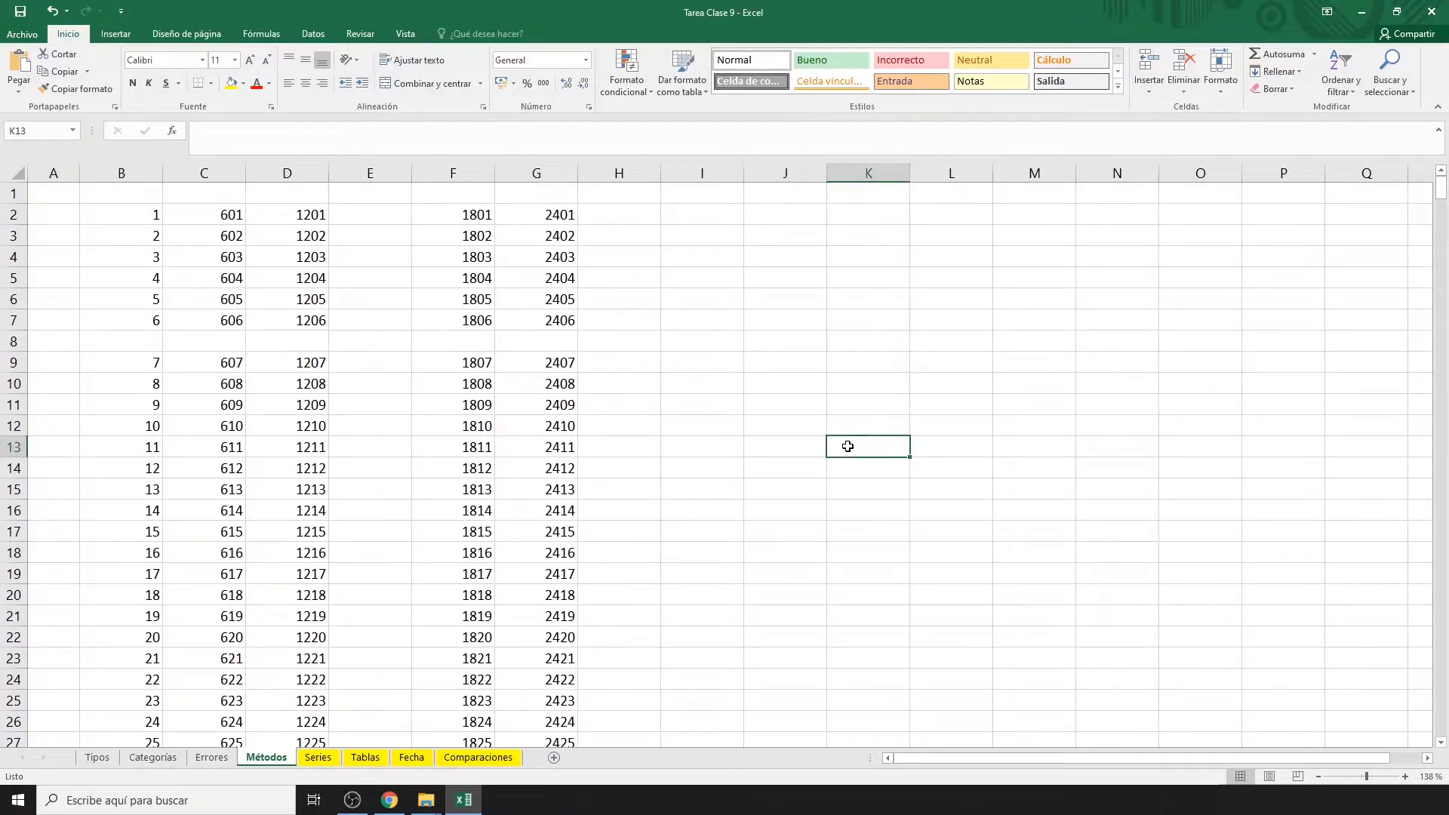
{"action": "key", "text": "ctrl+Home"}
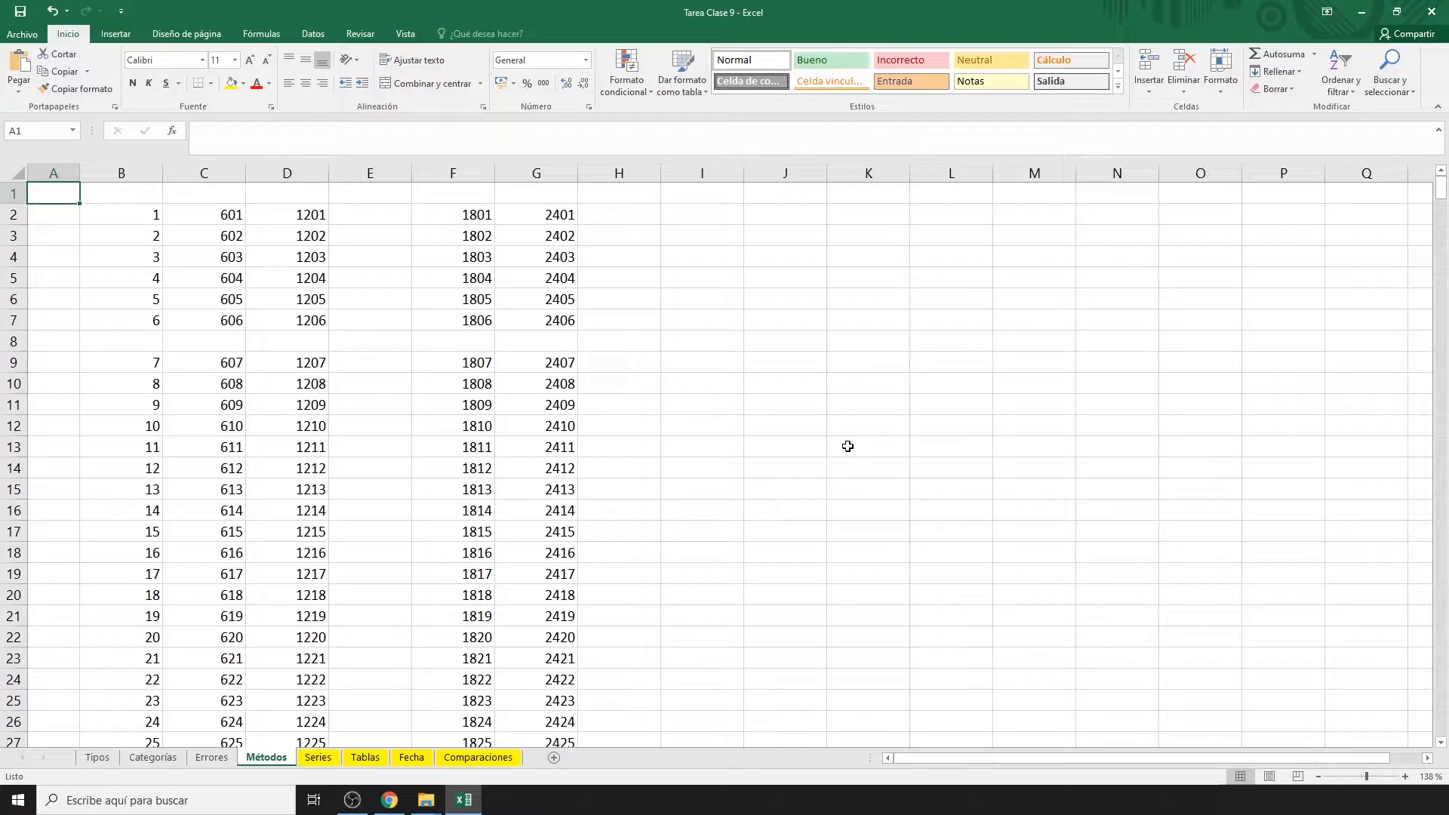
{"action": "left_click", "coordinate": [364, 562]}
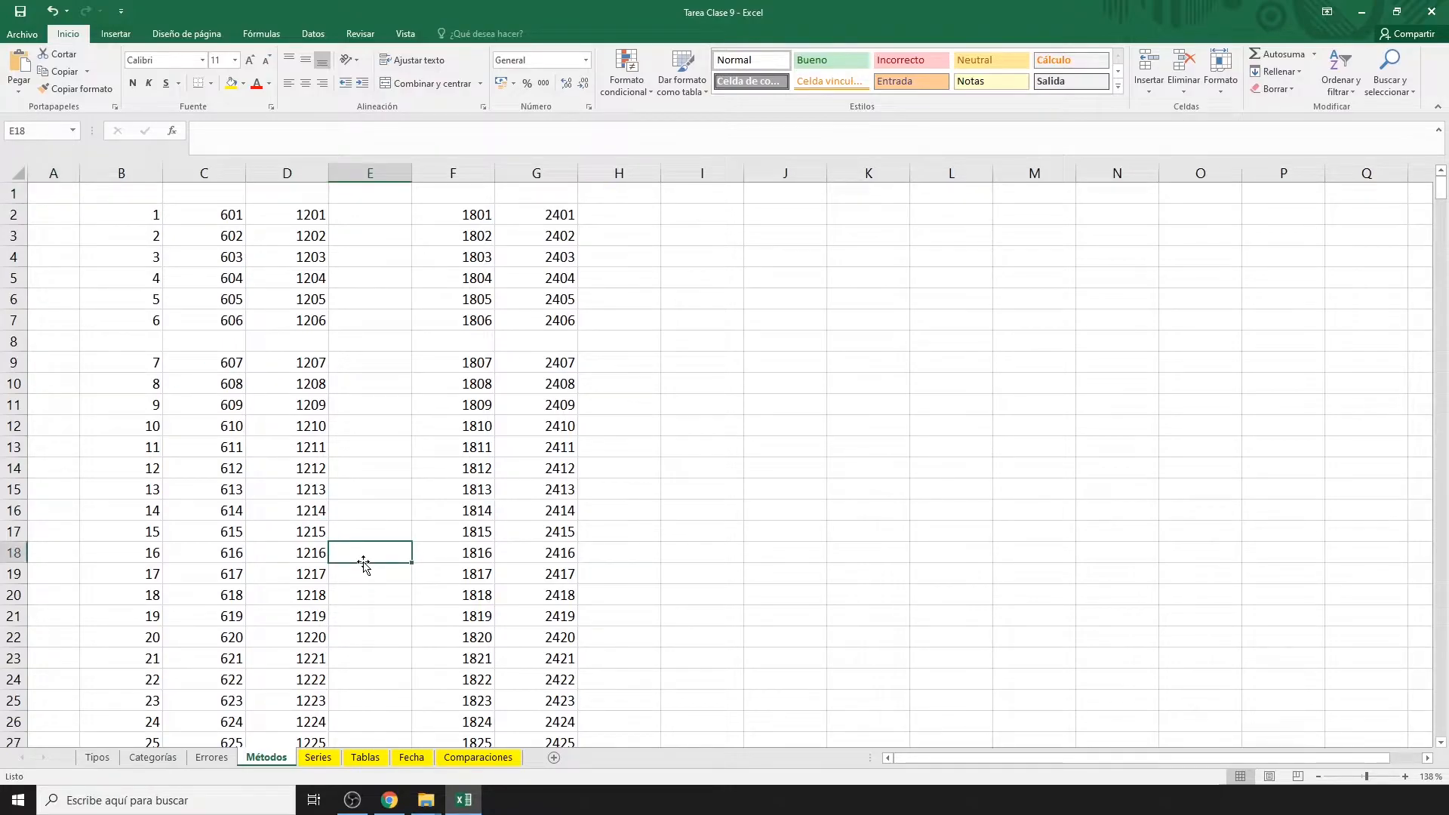
{"action": "key", "text": "ctrl+Home"}
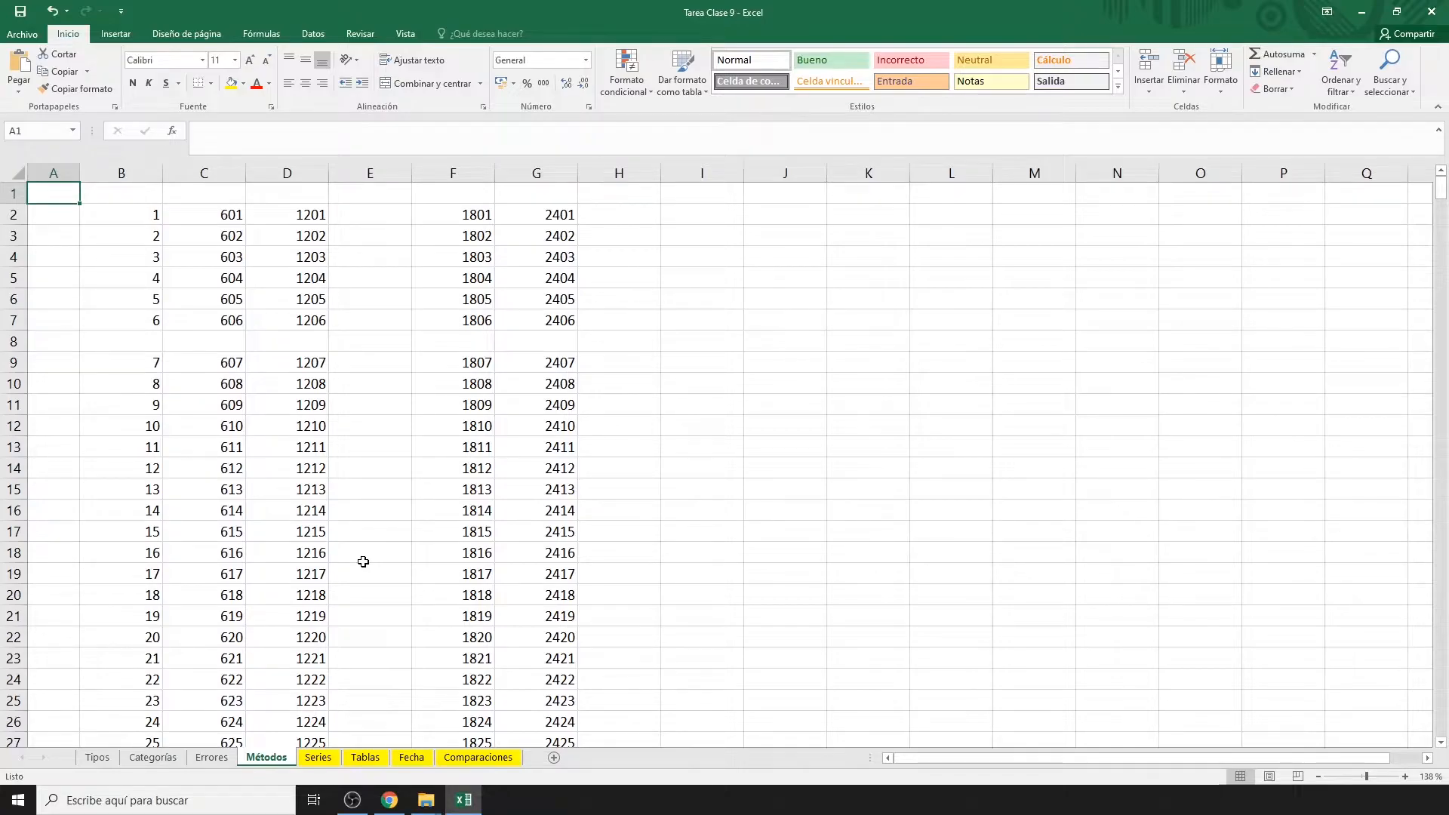
{"action": "key", "text": "ctrl+Down"}
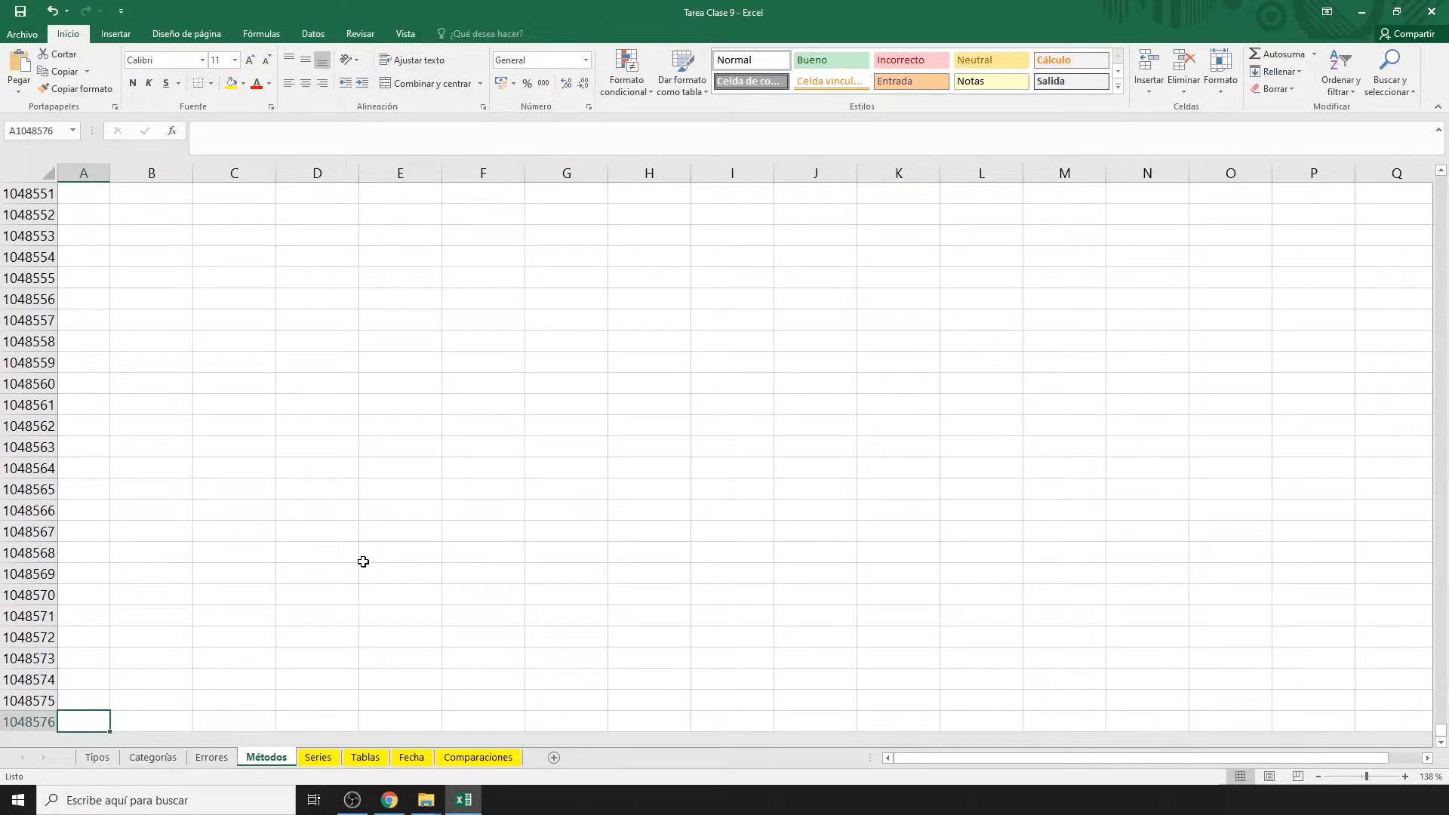
{"action": "key", "text": "ctrl+Right"}
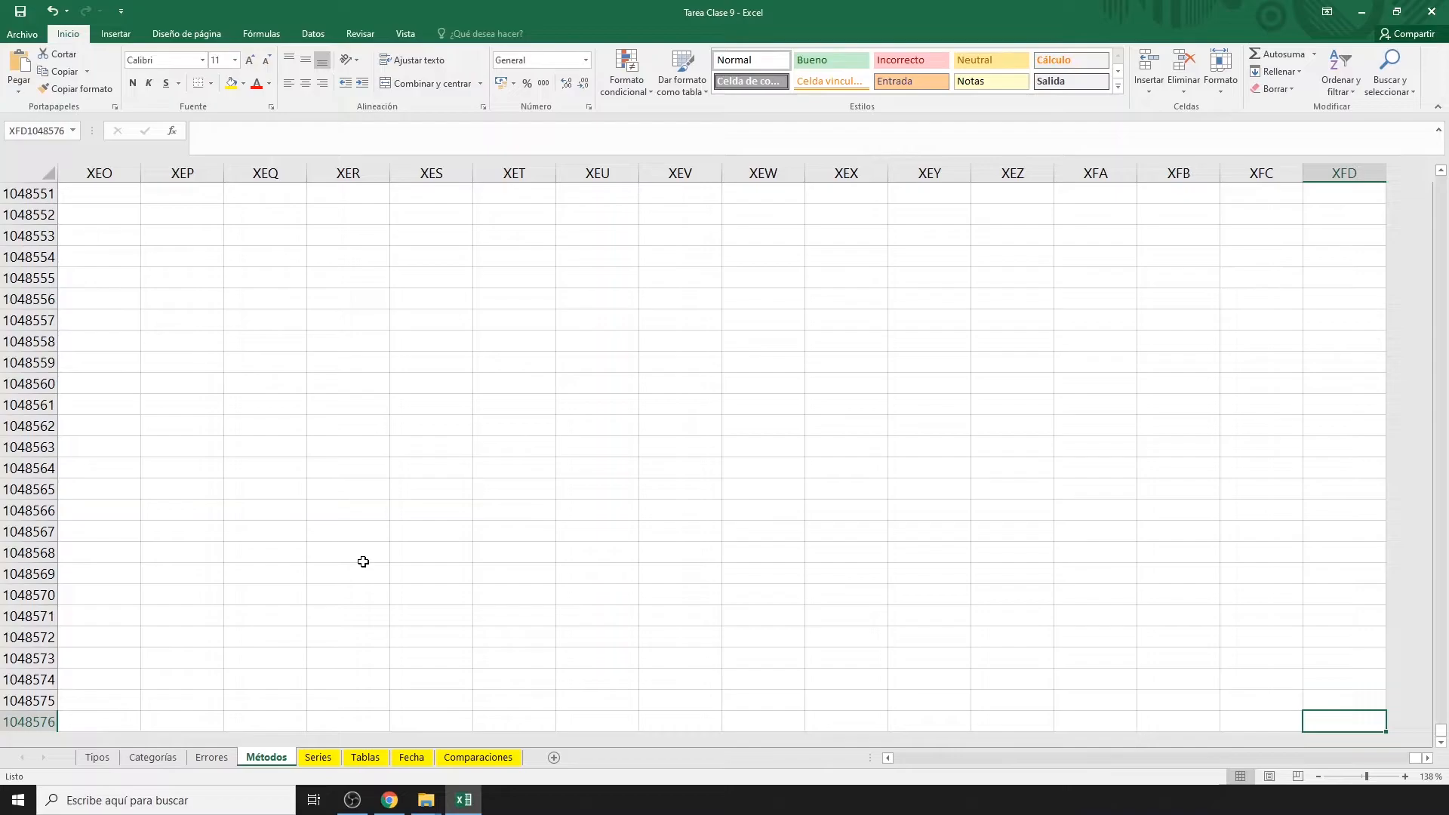
{"action": "key", "text": "ctrl+Home"}
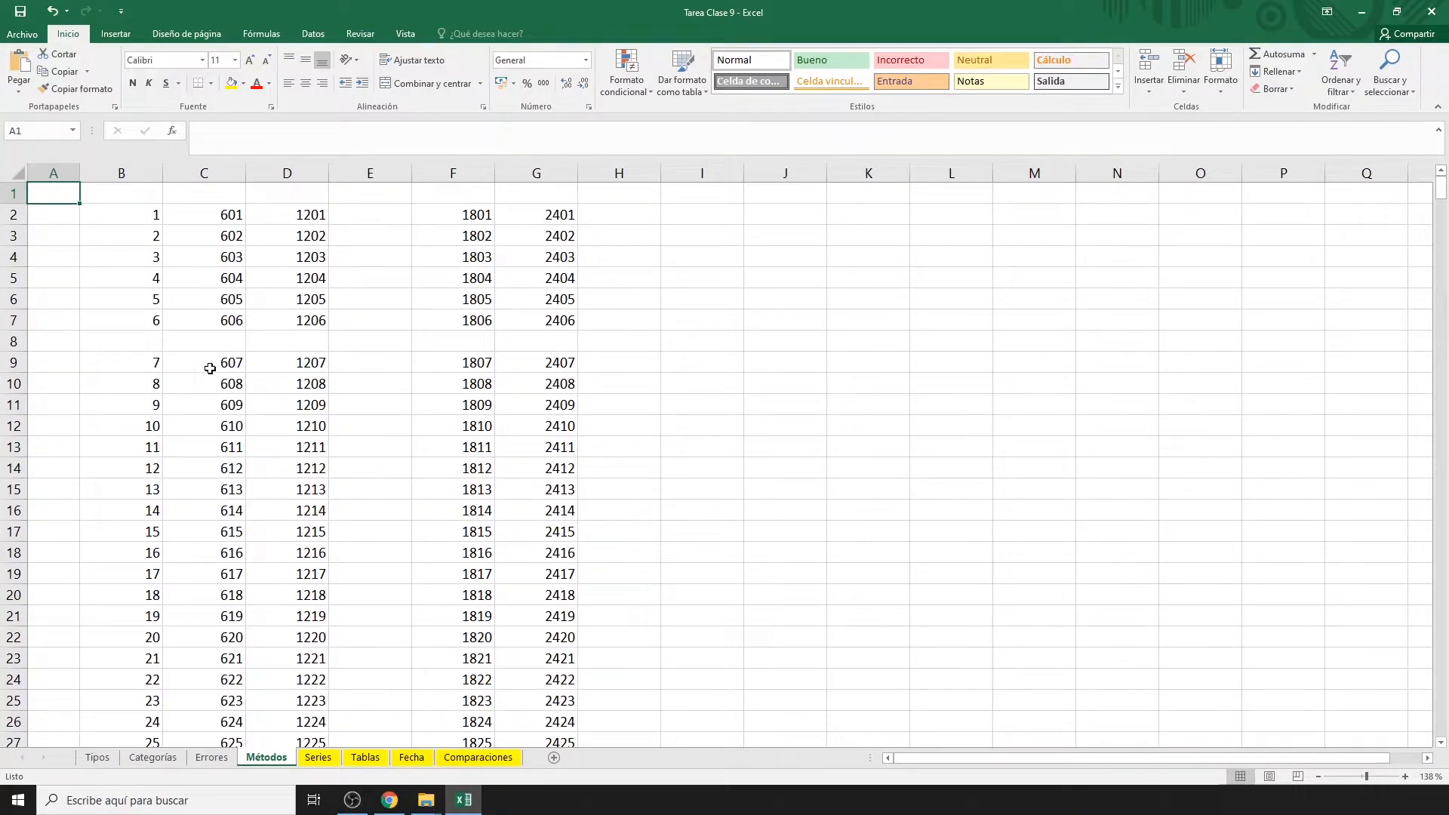
{"action": "left_click", "coordinate": [148, 219]}
{"action": "left_click_drag", "start_coordinate": [148, 220], "coordinate": [289, 315]}
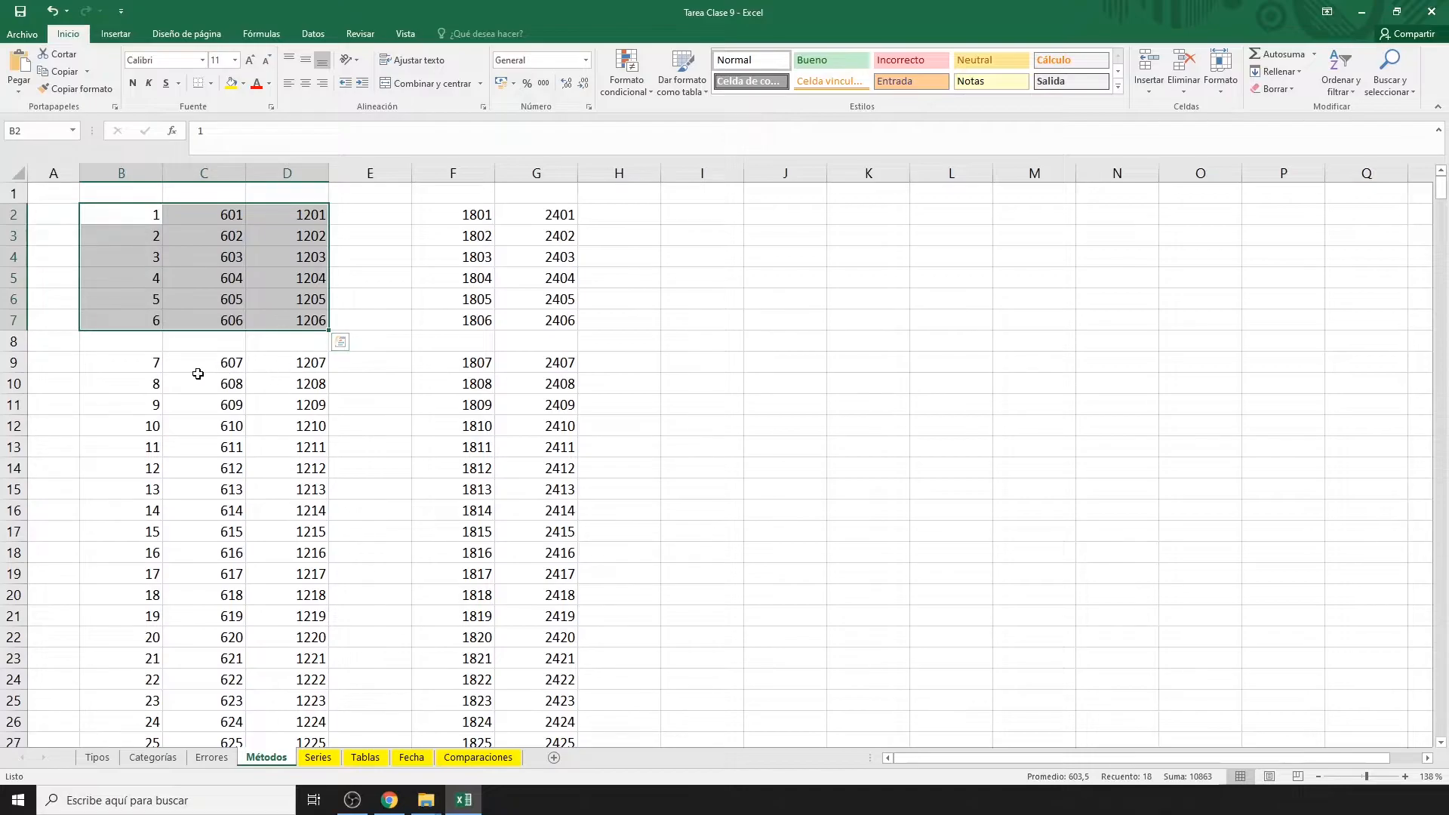
{"action": "left_click_drag", "start_coordinate": [116, 362], "coordinate": [278, 810]}
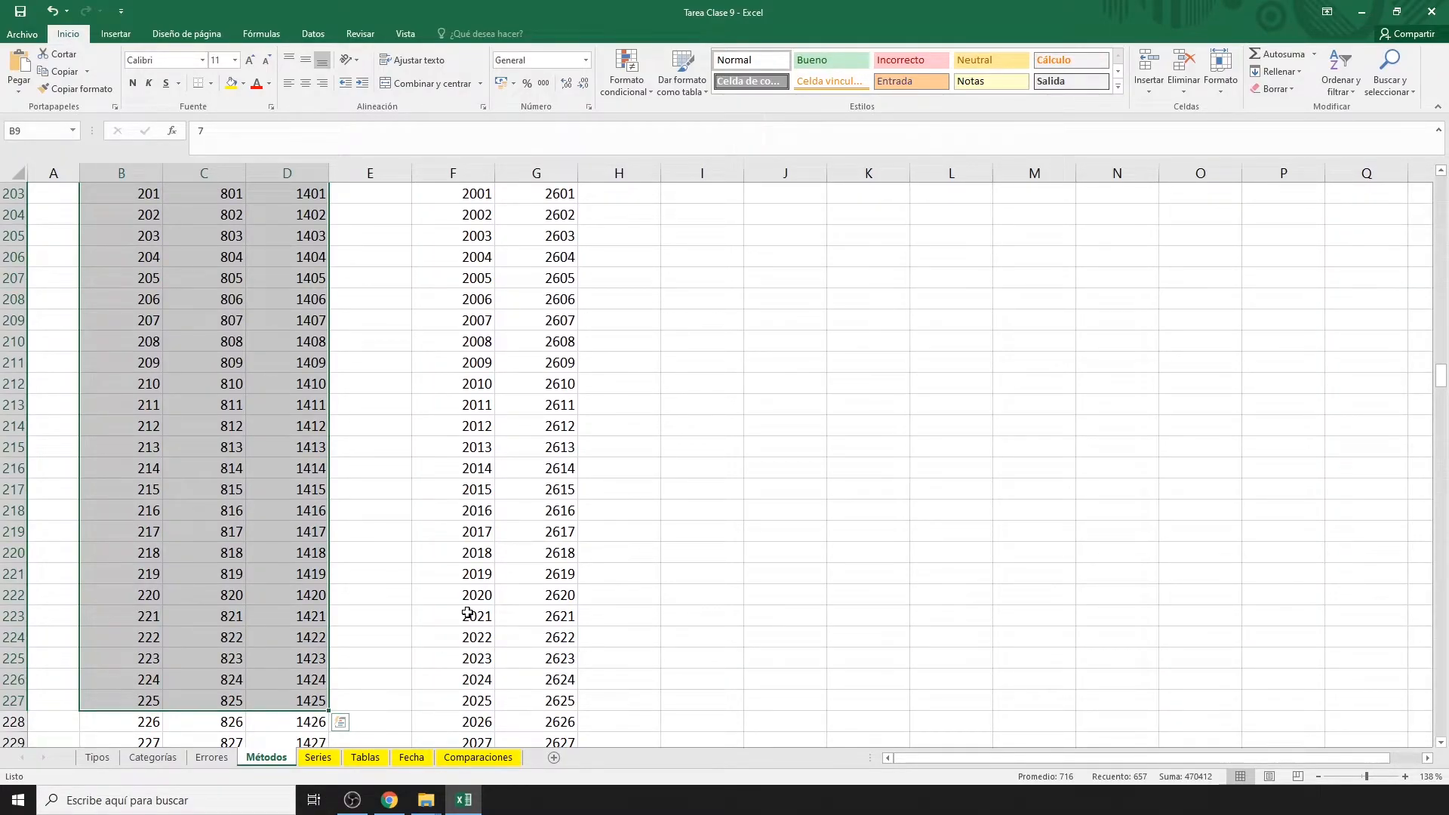
{"action": "key", "text": "ctrl+Home"}
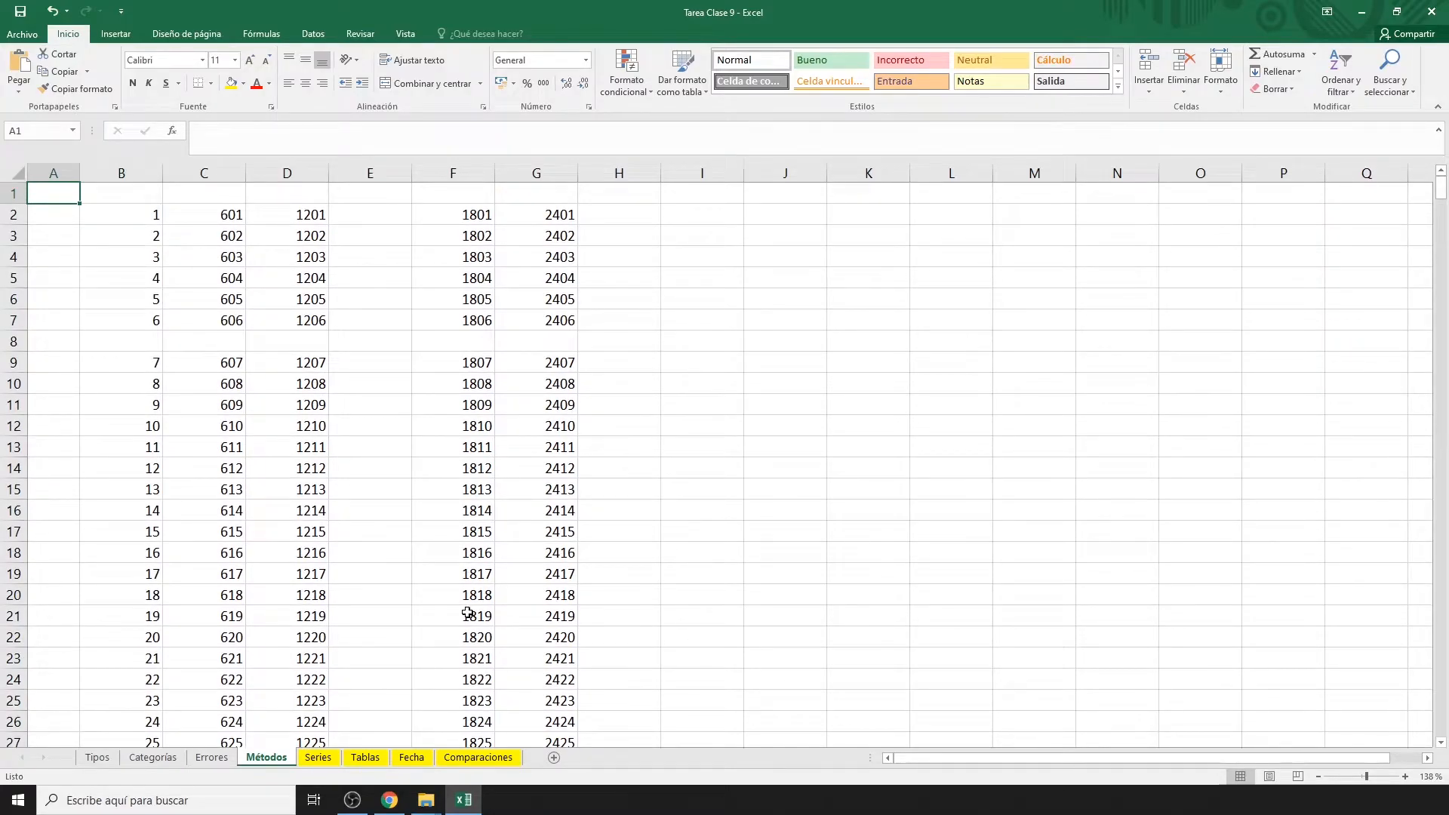
{"action": "left_click", "coordinate": [118, 363]}
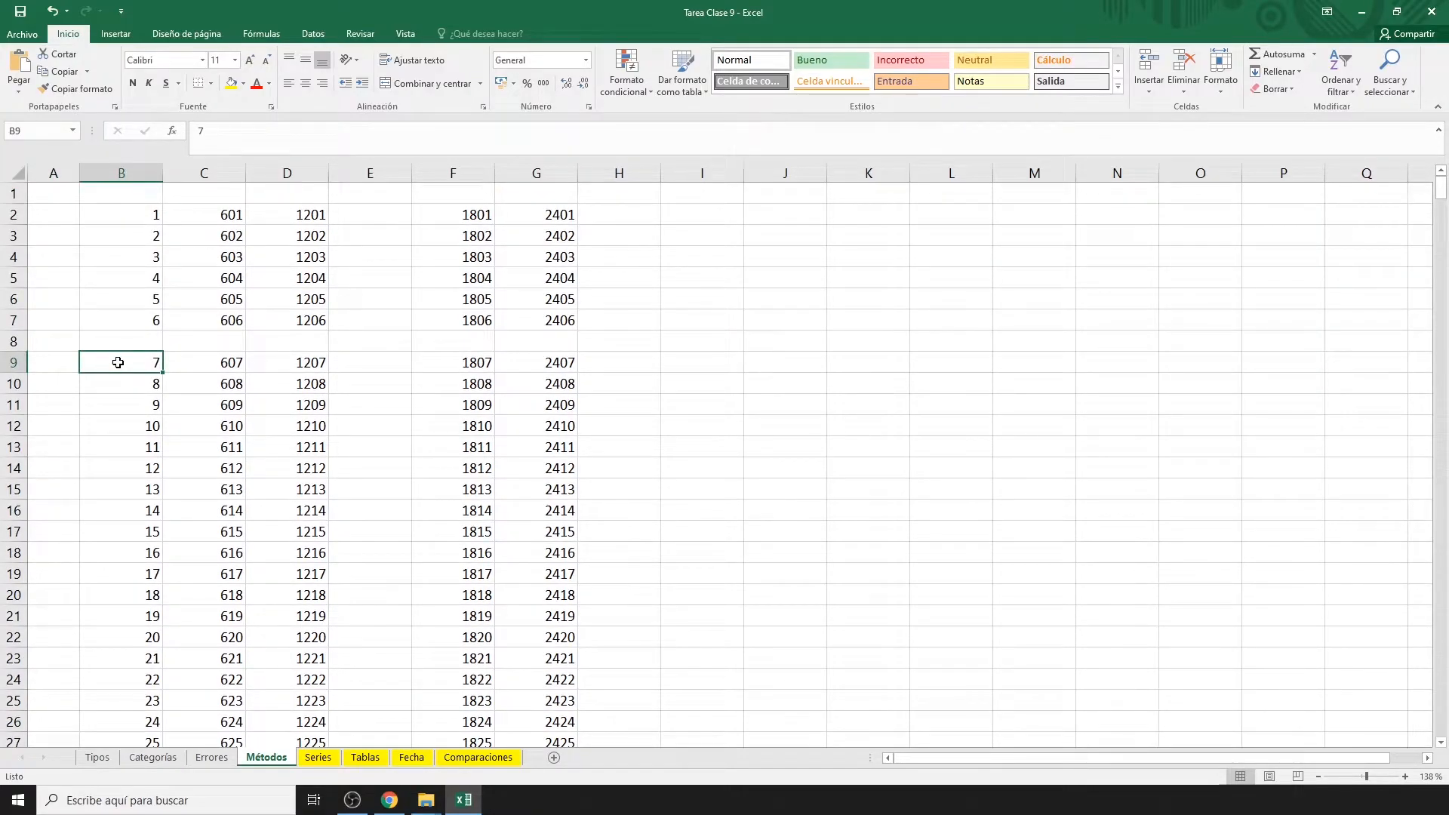
{"action": "key", "text": "ctrl+shift+Right"}
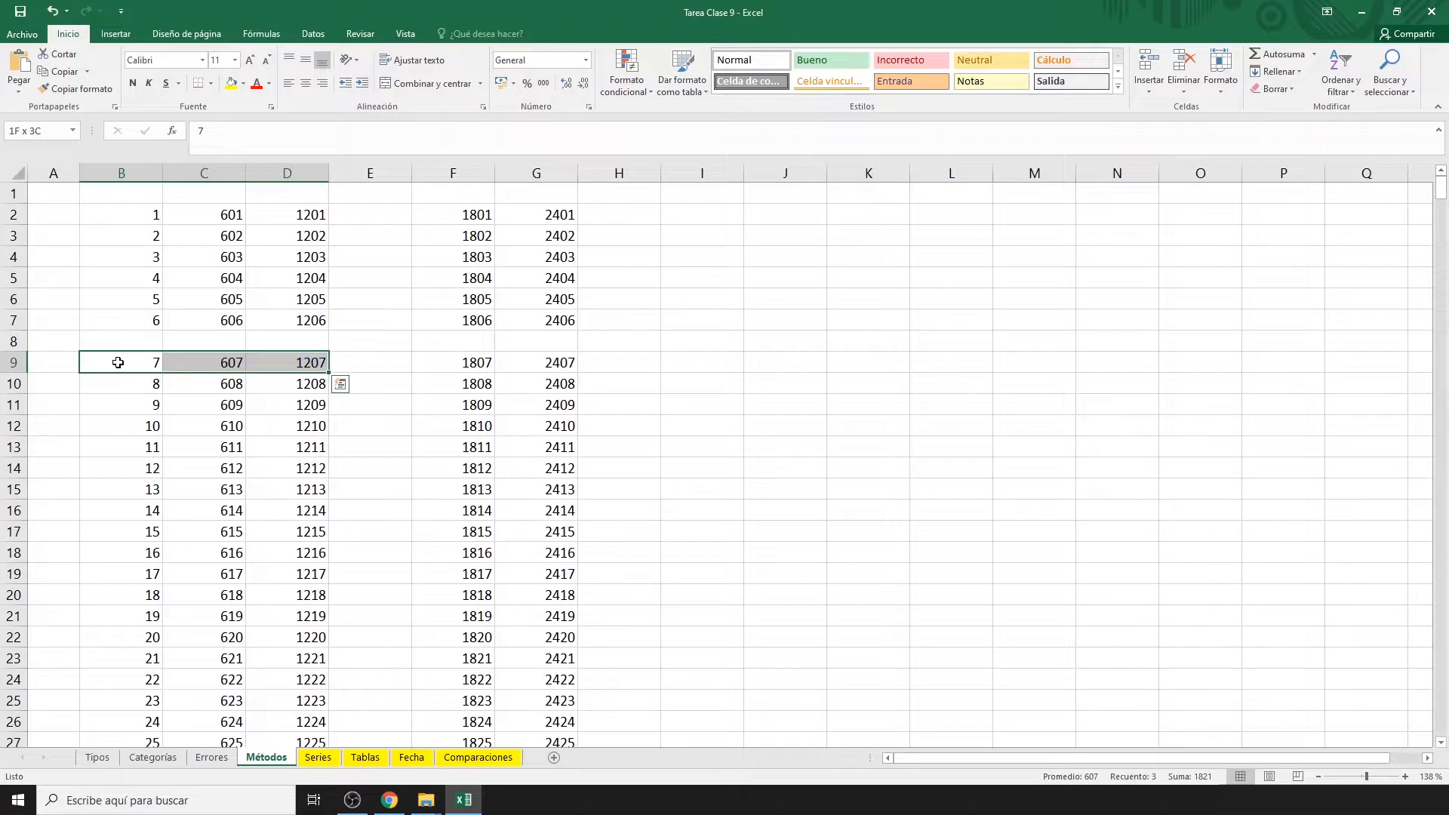
{"action": "key", "text": "ctrl+shift+Down"}
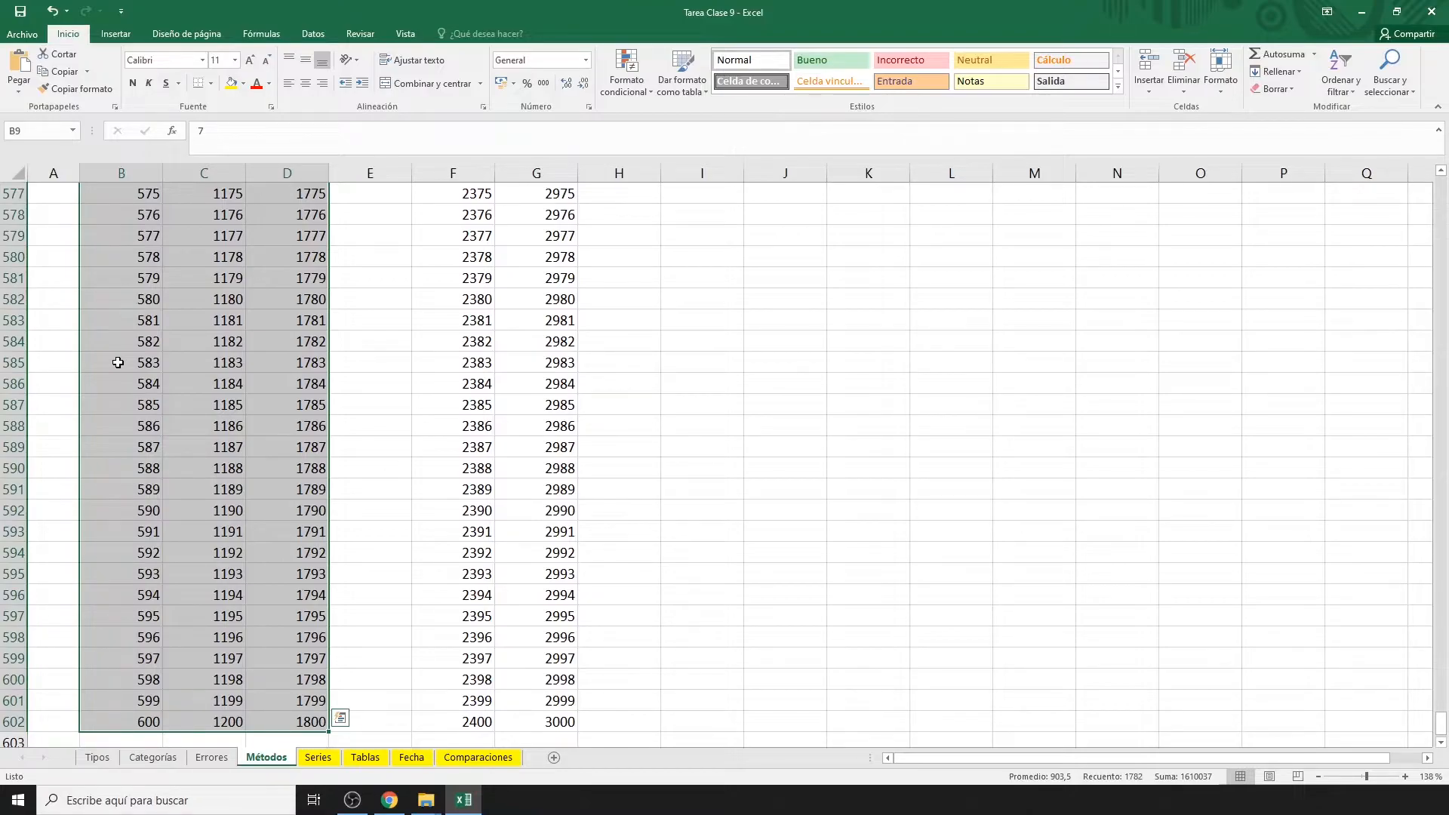
{"action": "key", "text": "Up"}
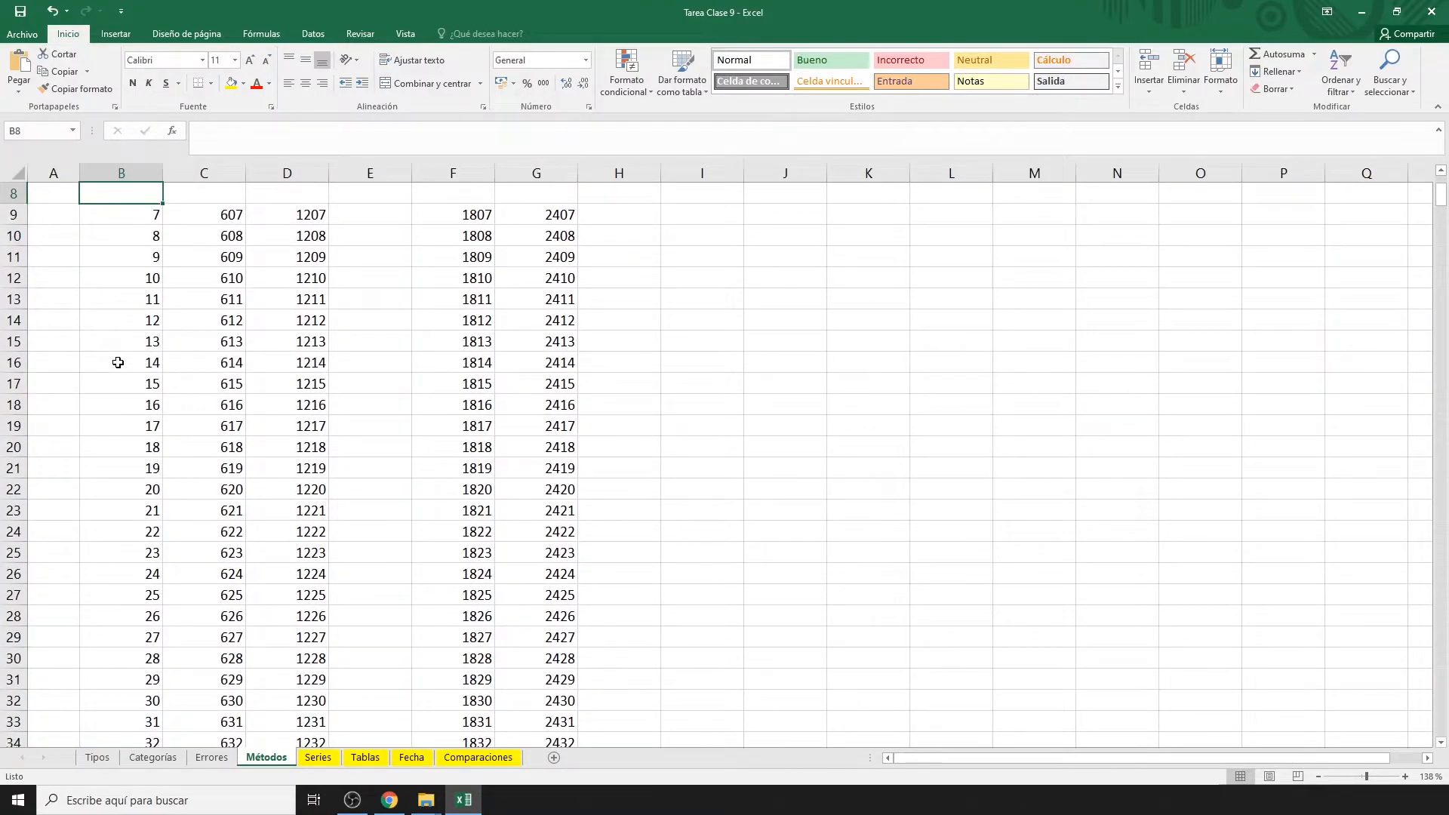
{"action": "key", "text": "ctrl+Home"}
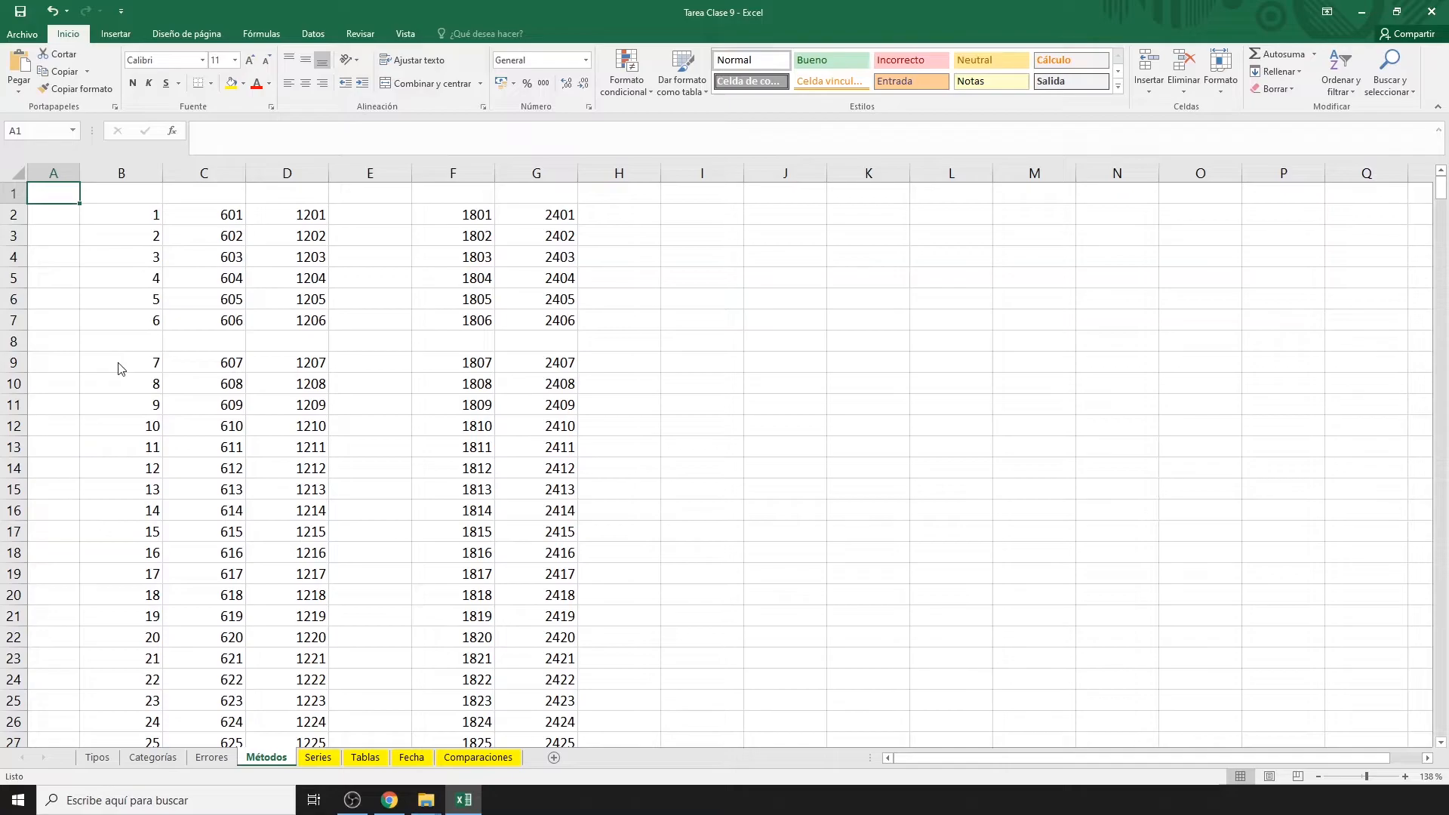
Open and dismiss Formato de celdas with Ctrl+1, then zoom the Métodos sheet to 400%.
{"action": "key", "text": "ctrl+1"}
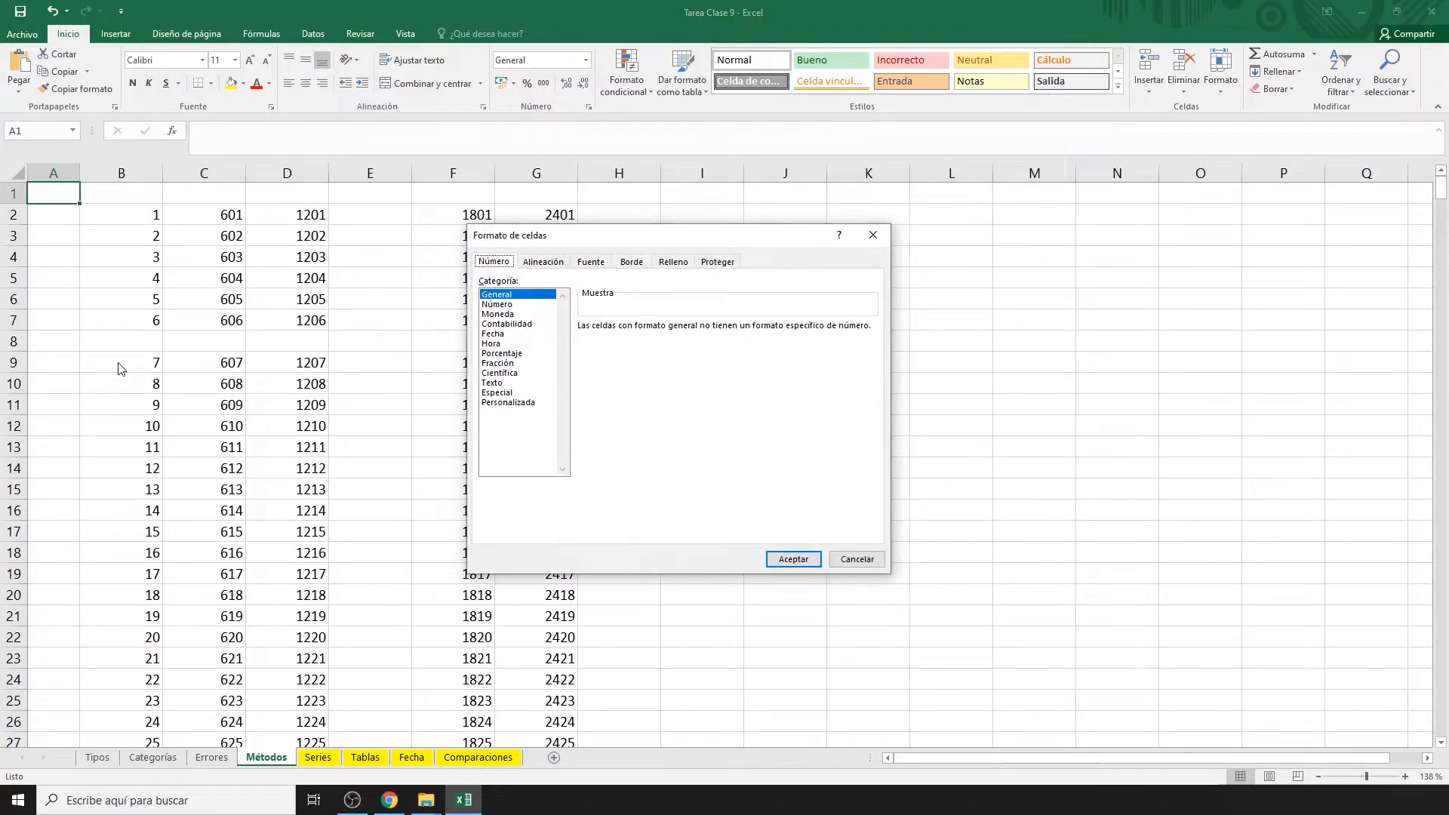
{"action": "key", "text": "Escape"}
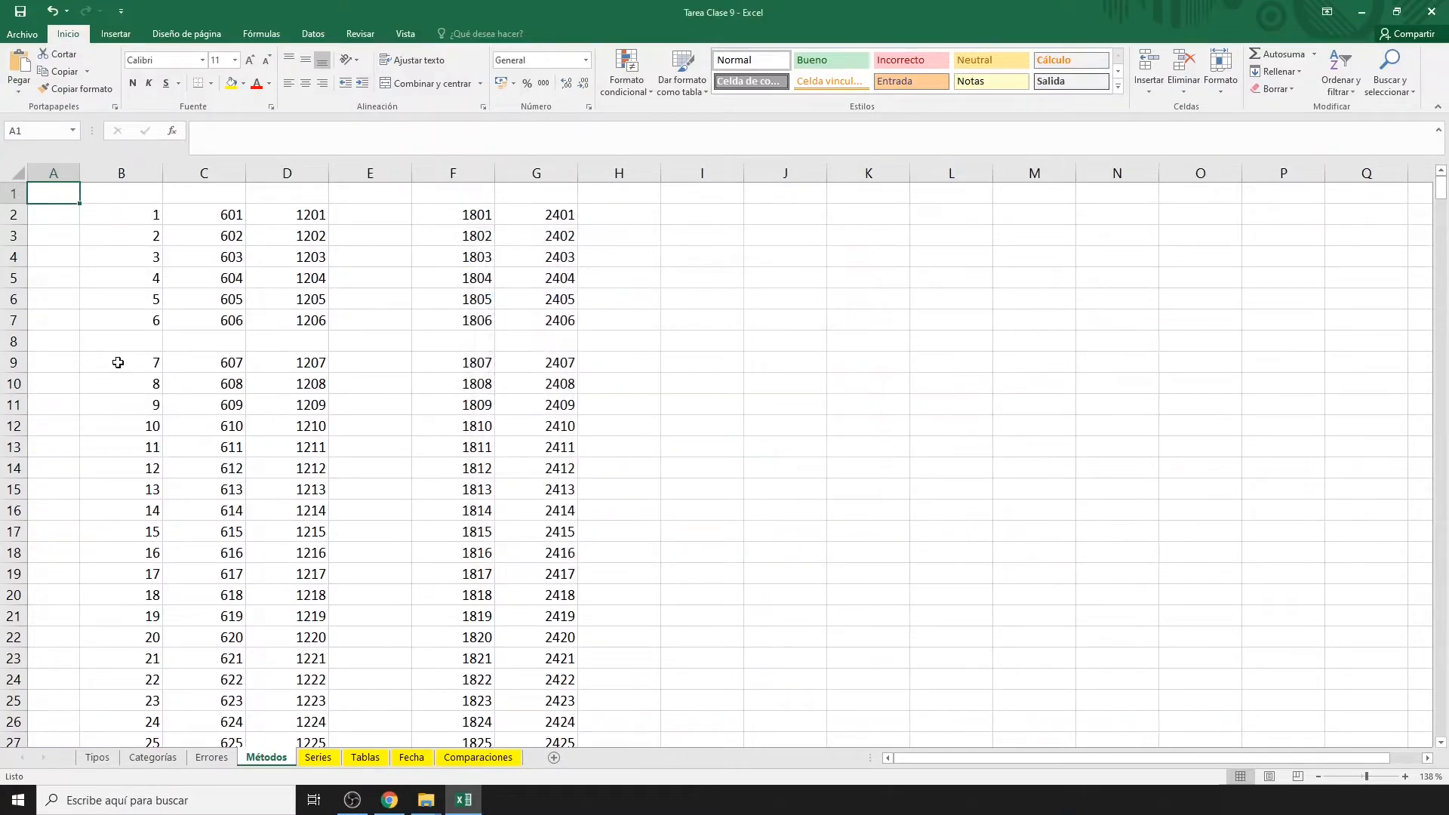
{"action": "scroll", "coordinate": [143, 227], "scroll_direction": "up", "scroll_amount": 10}
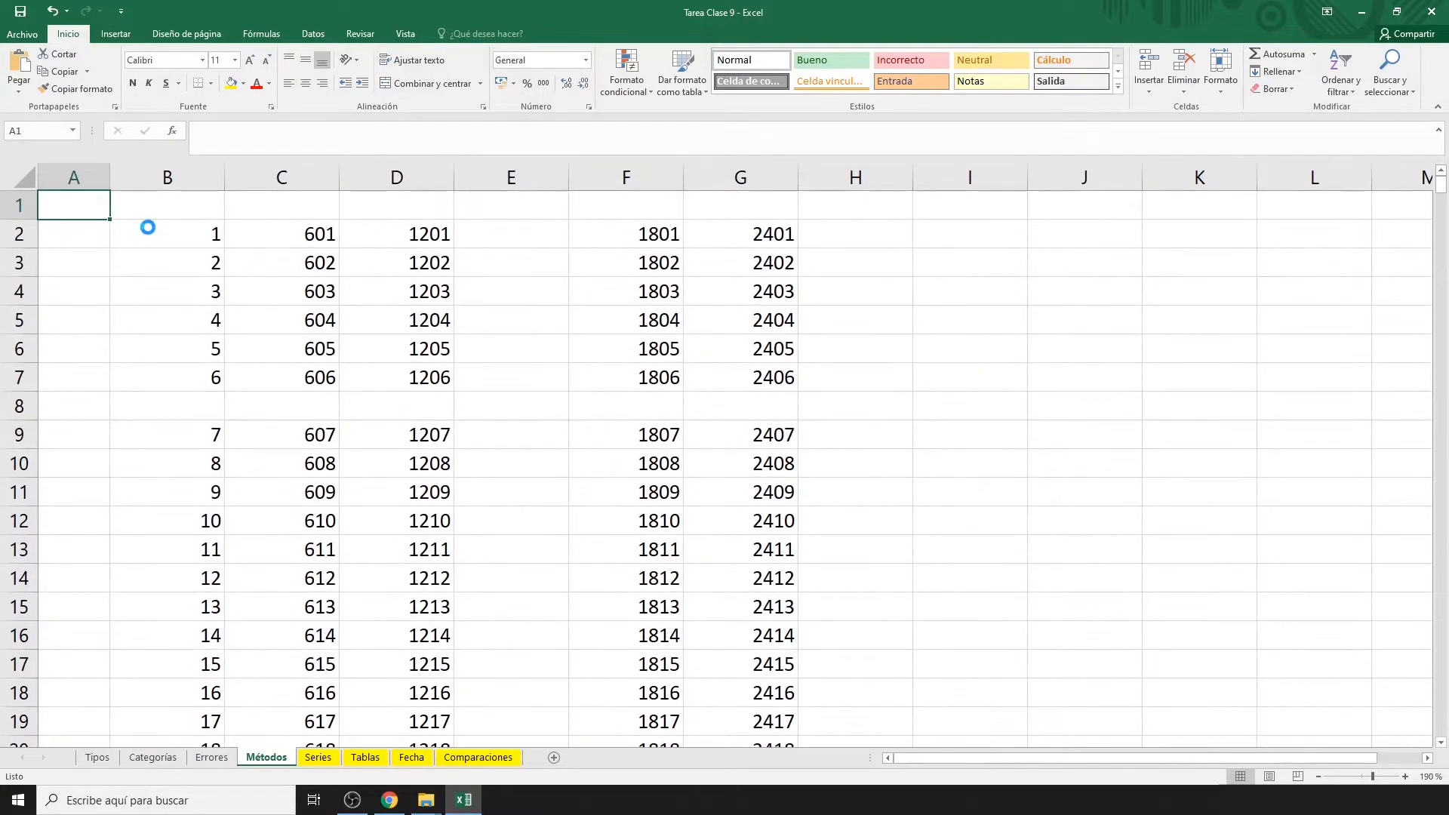
{"action": "scroll", "coordinate": [210, 247], "scroll_direction": "up", "scroll_amount": 5}
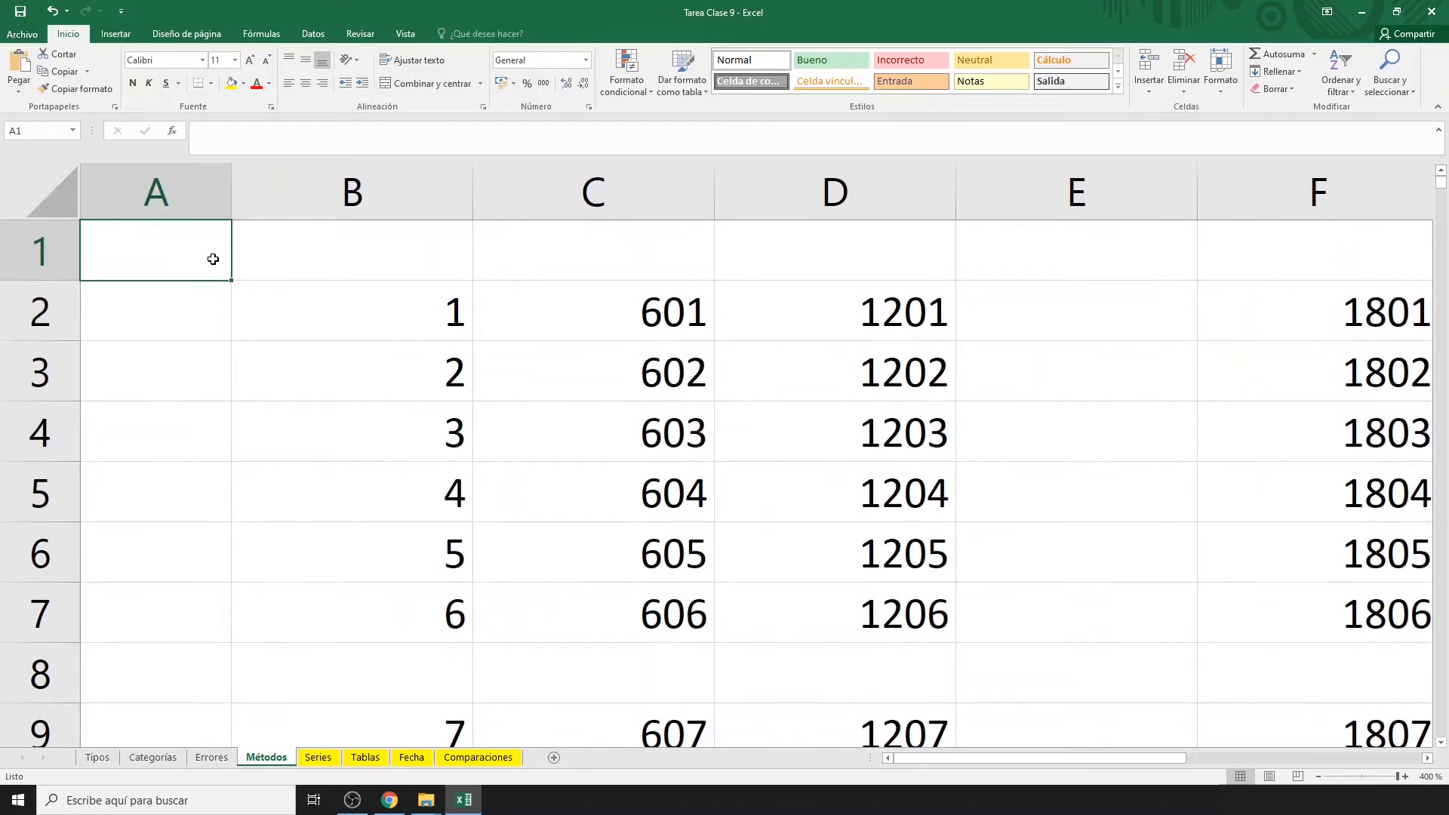
Try editing B2 by double-click, the formula bar and F2, leaving the entry reading 1F2.
{"action": "left_click", "coordinate": [404, 318]}
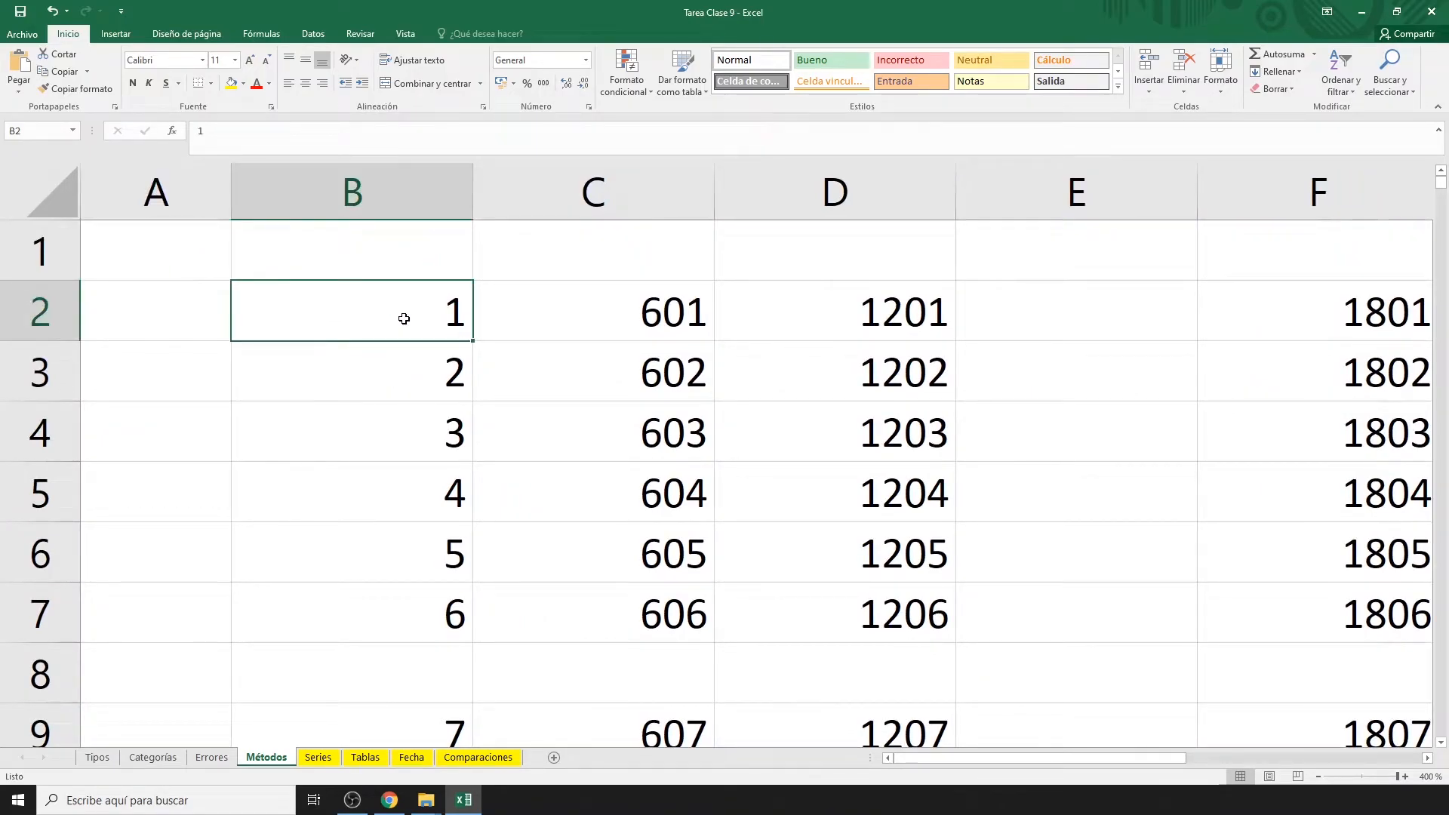
{"action": "double_click", "coordinate": [453, 314]}
{"action": "type", "text": "DOB"}
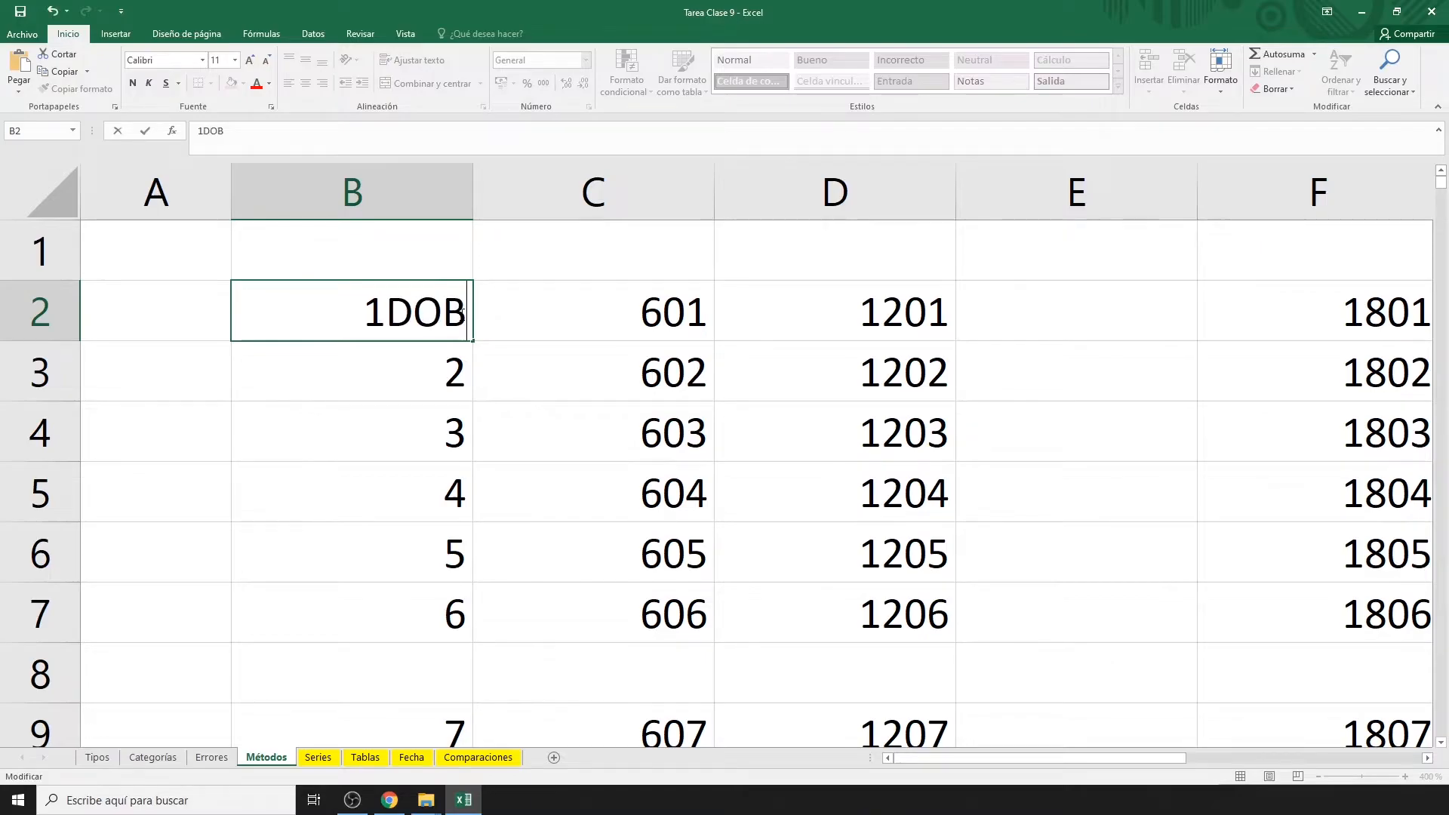
{"action": "type", "text": "LE CL"}
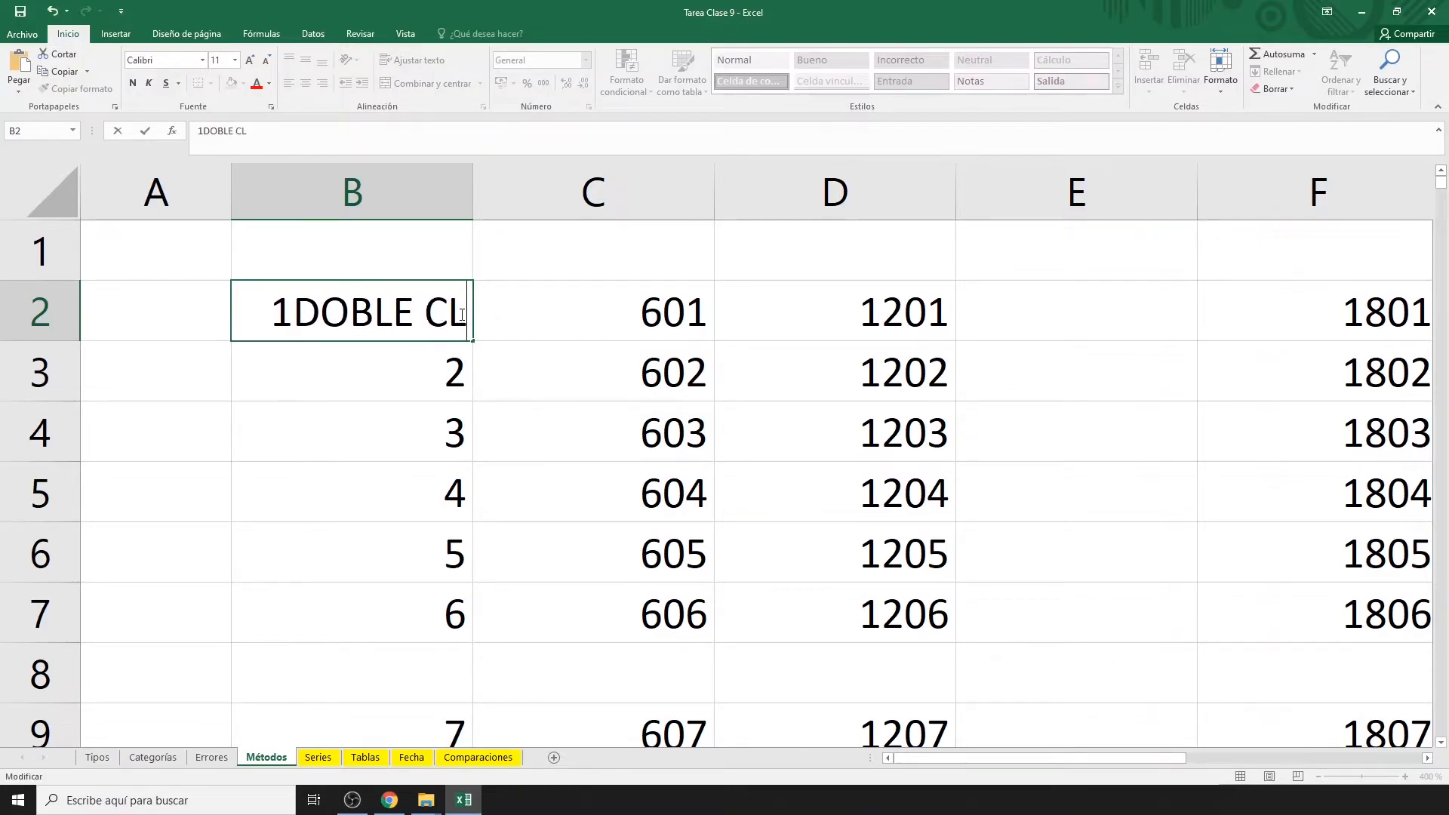
{"action": "type", "text": "ICK"}
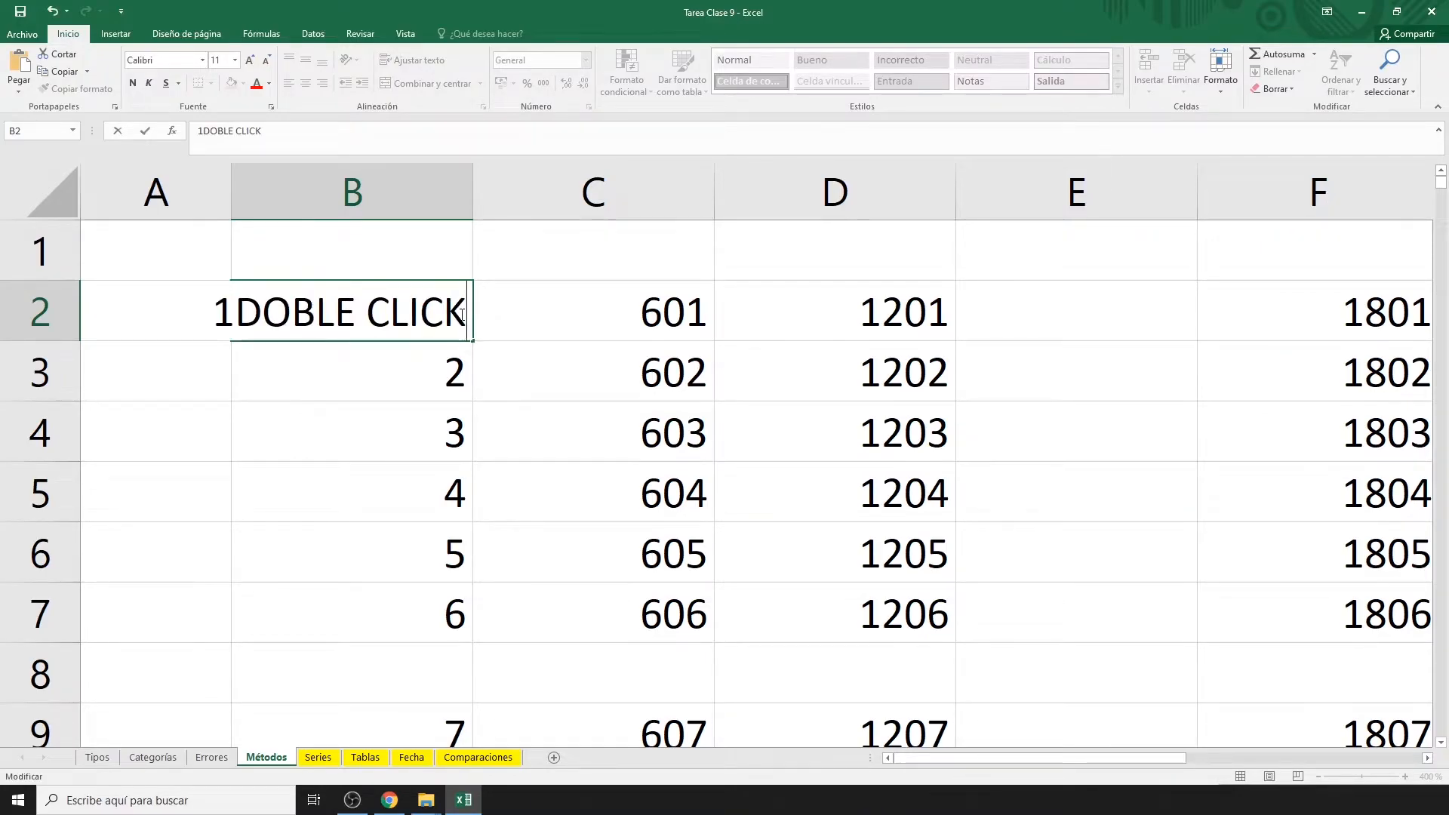
{"action": "key", "text": "Escape"}
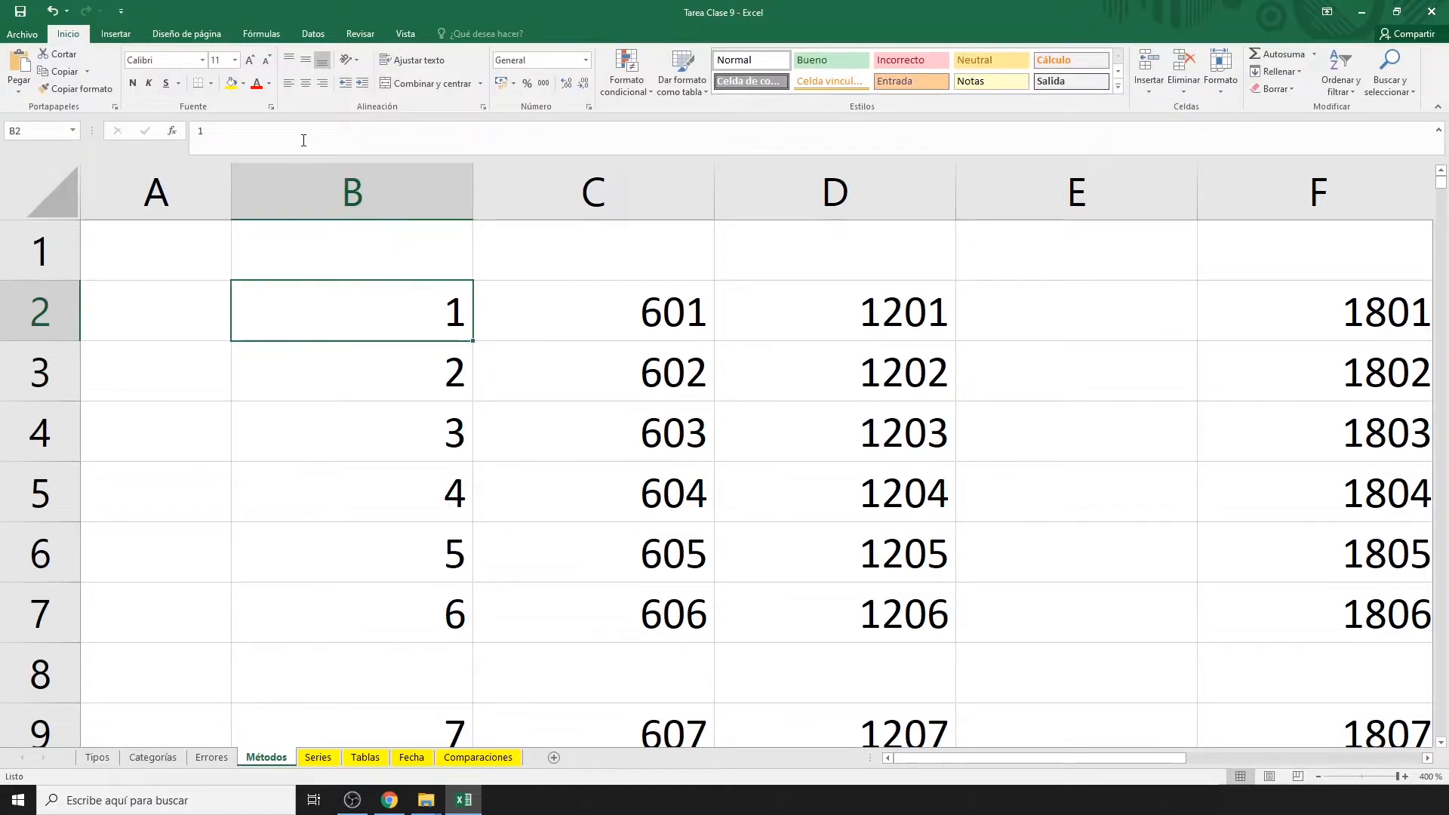
{"action": "left_click", "coordinate": [302, 138]}
{"action": "type", "text": "BARRA"}
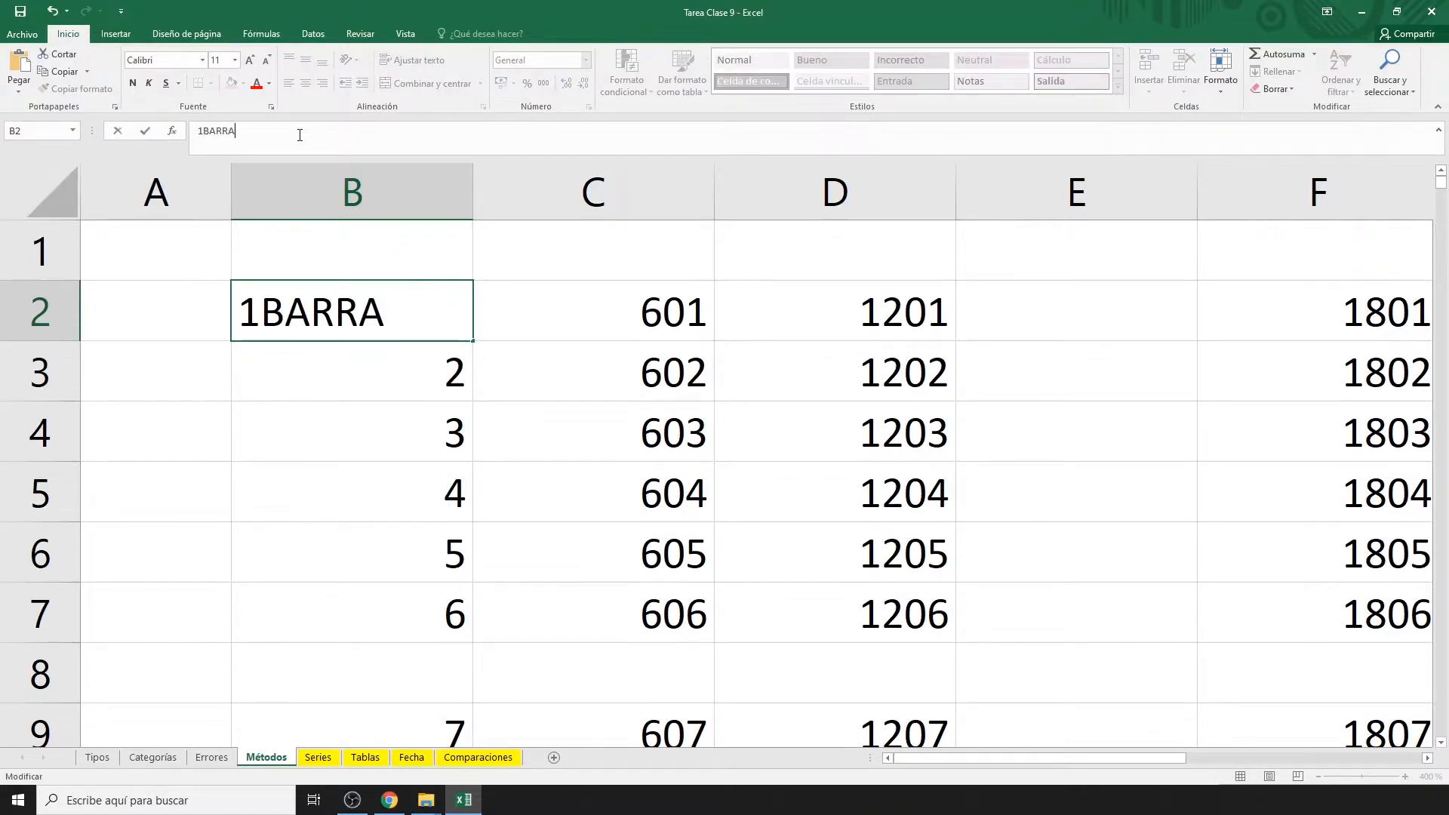
{"action": "type", "text": " FOR"}
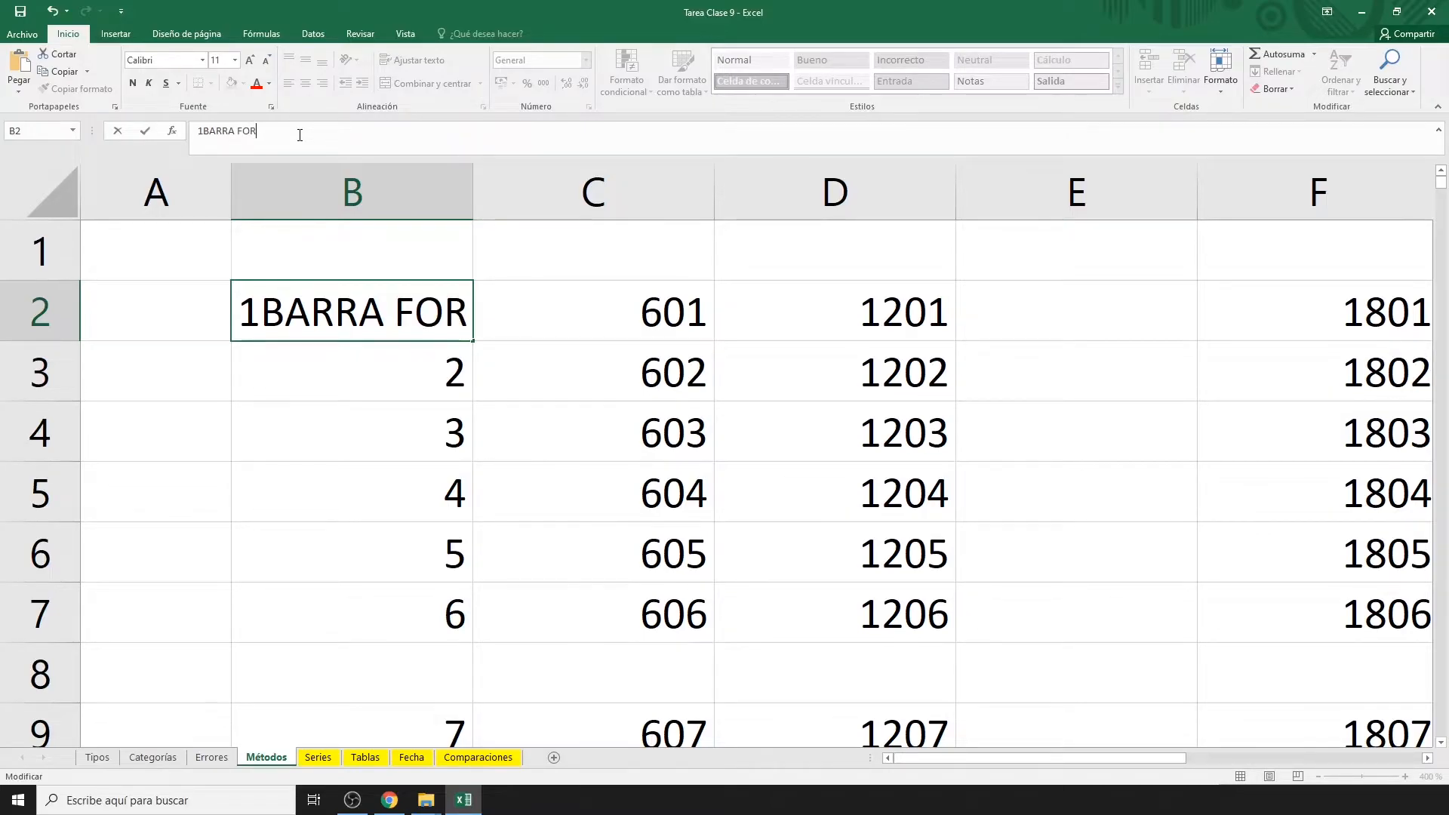
{"action": "key", "text": "Escape"}
{"action": "key", "text": "F2"}
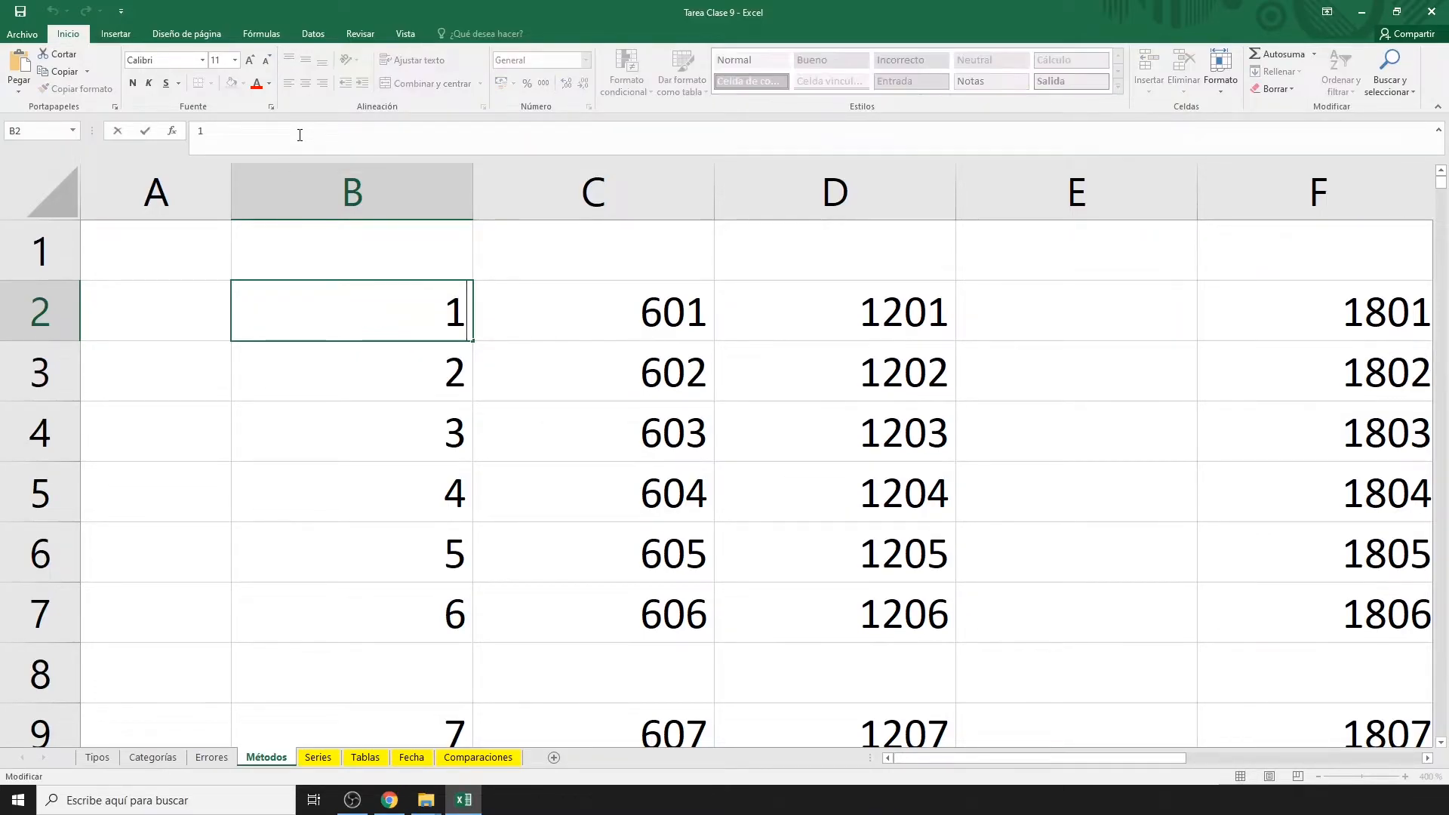
{"action": "type", "text": "F2"}
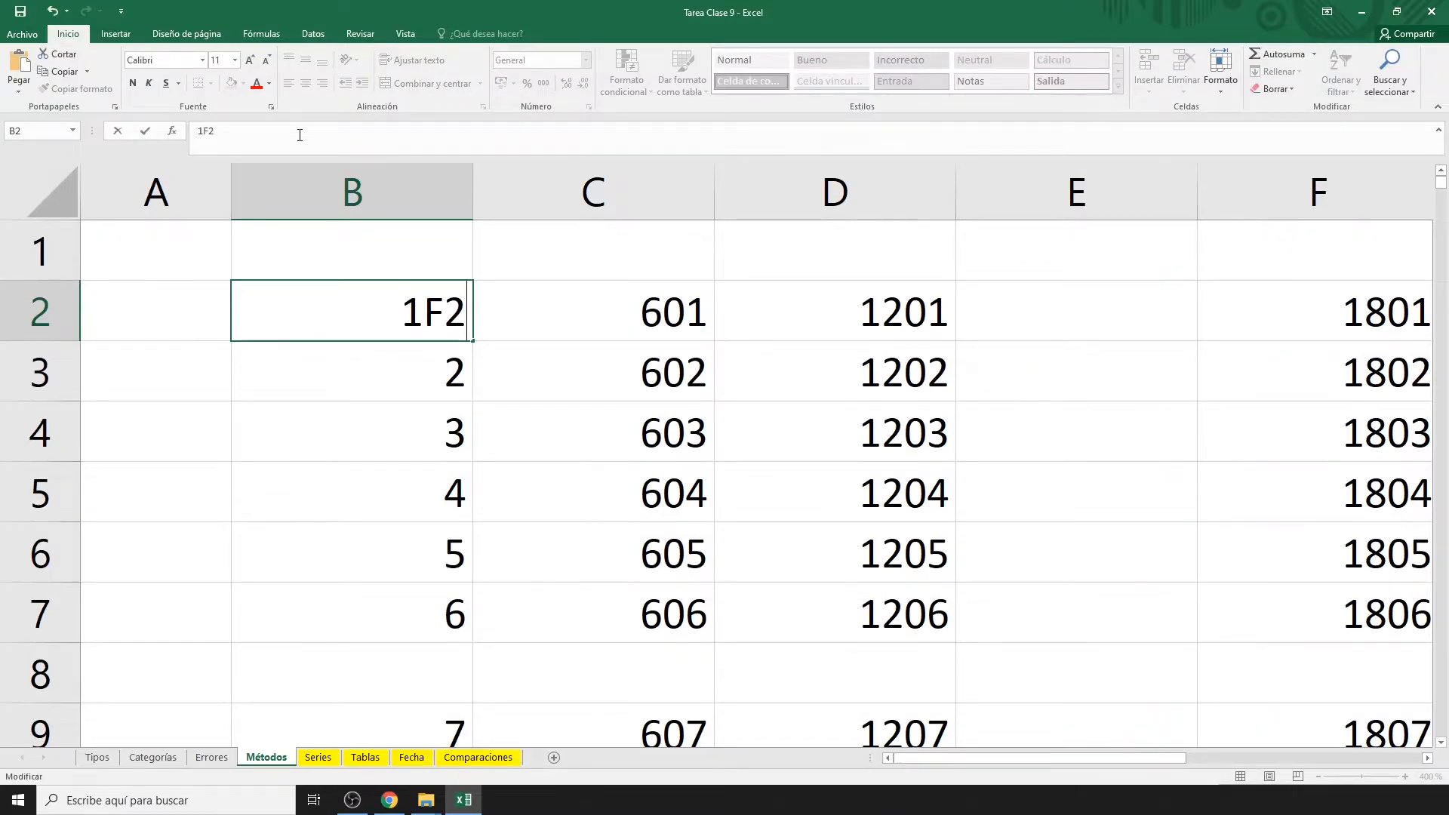
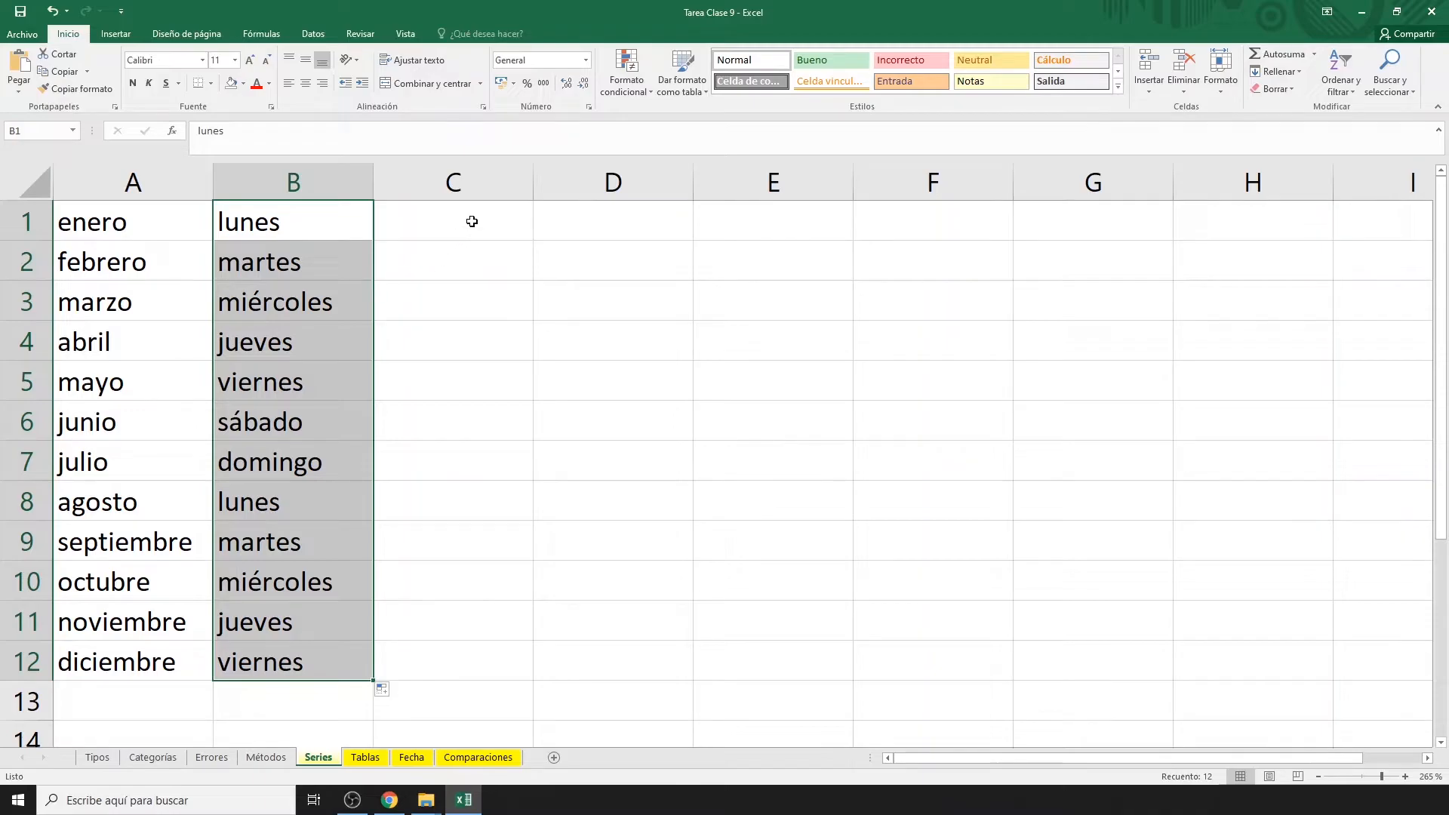
Enter the dates 04/08/2020 and 05/08/2020 in C1:C2 to start a date series.
{"action": "left_click", "coordinate": [472, 221]}
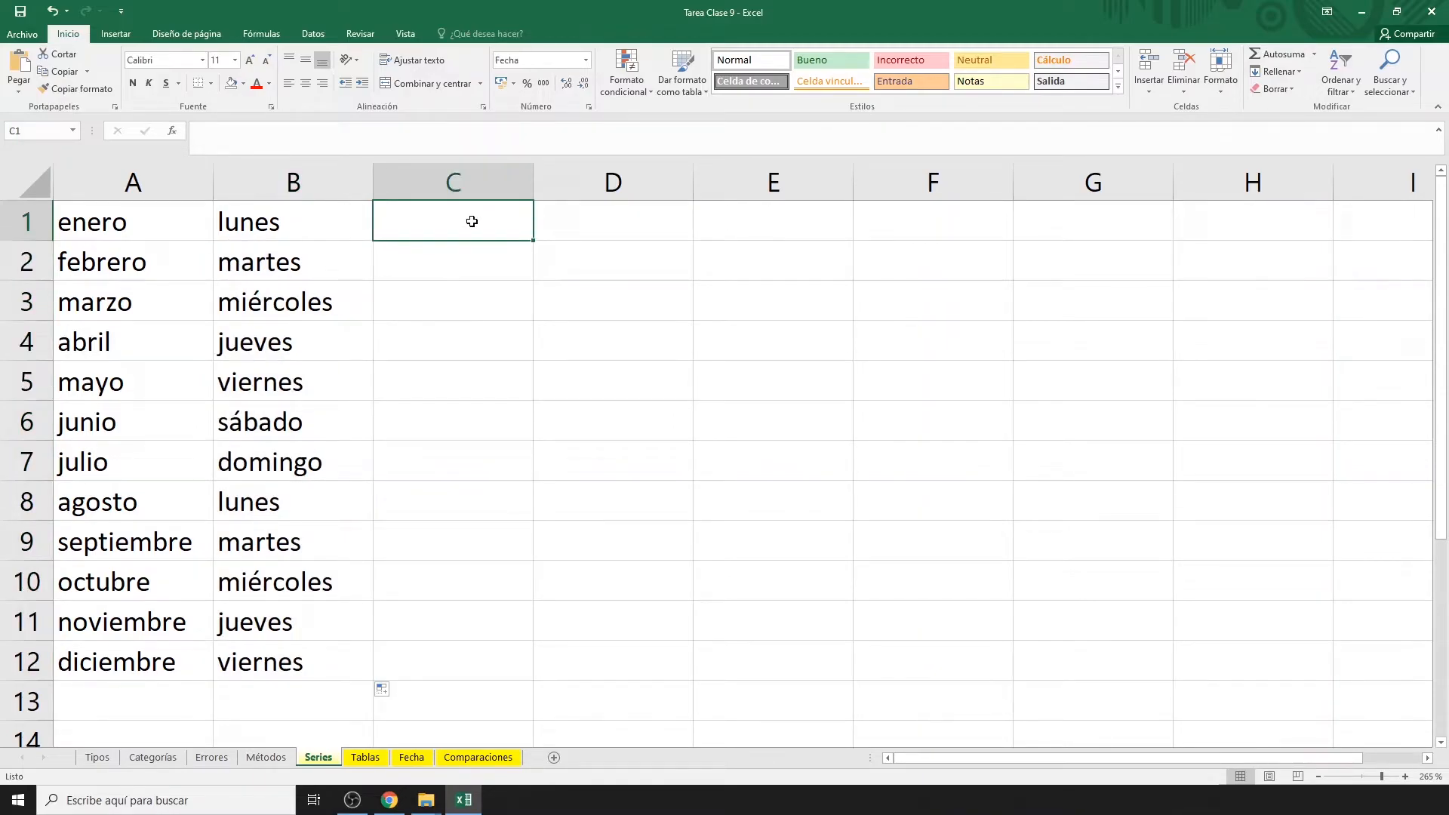
{"action": "type", "text": "04/08/2020"}
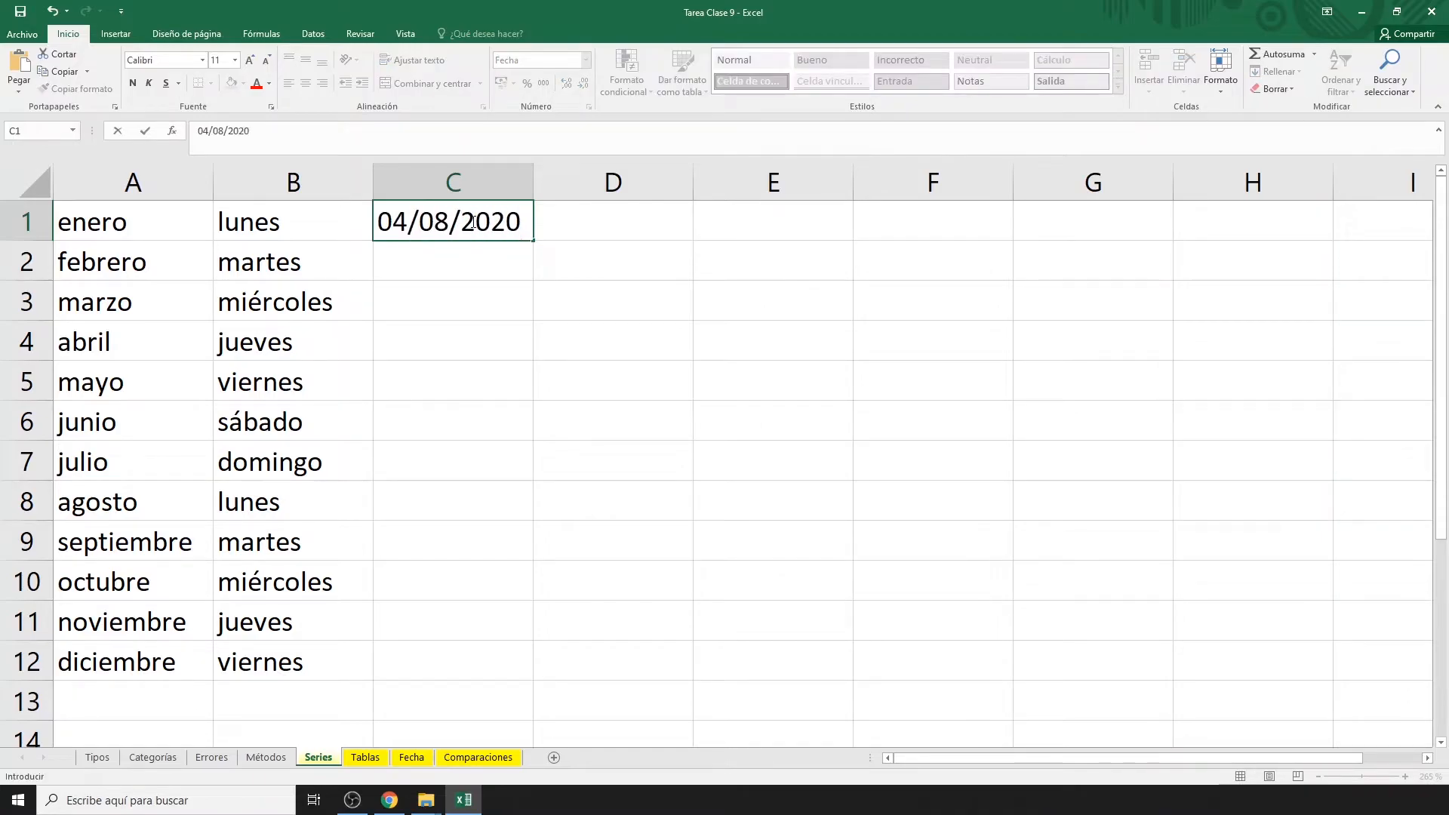
{"action": "key", "text": "Return"}
{"action": "type", "text": "05/"}
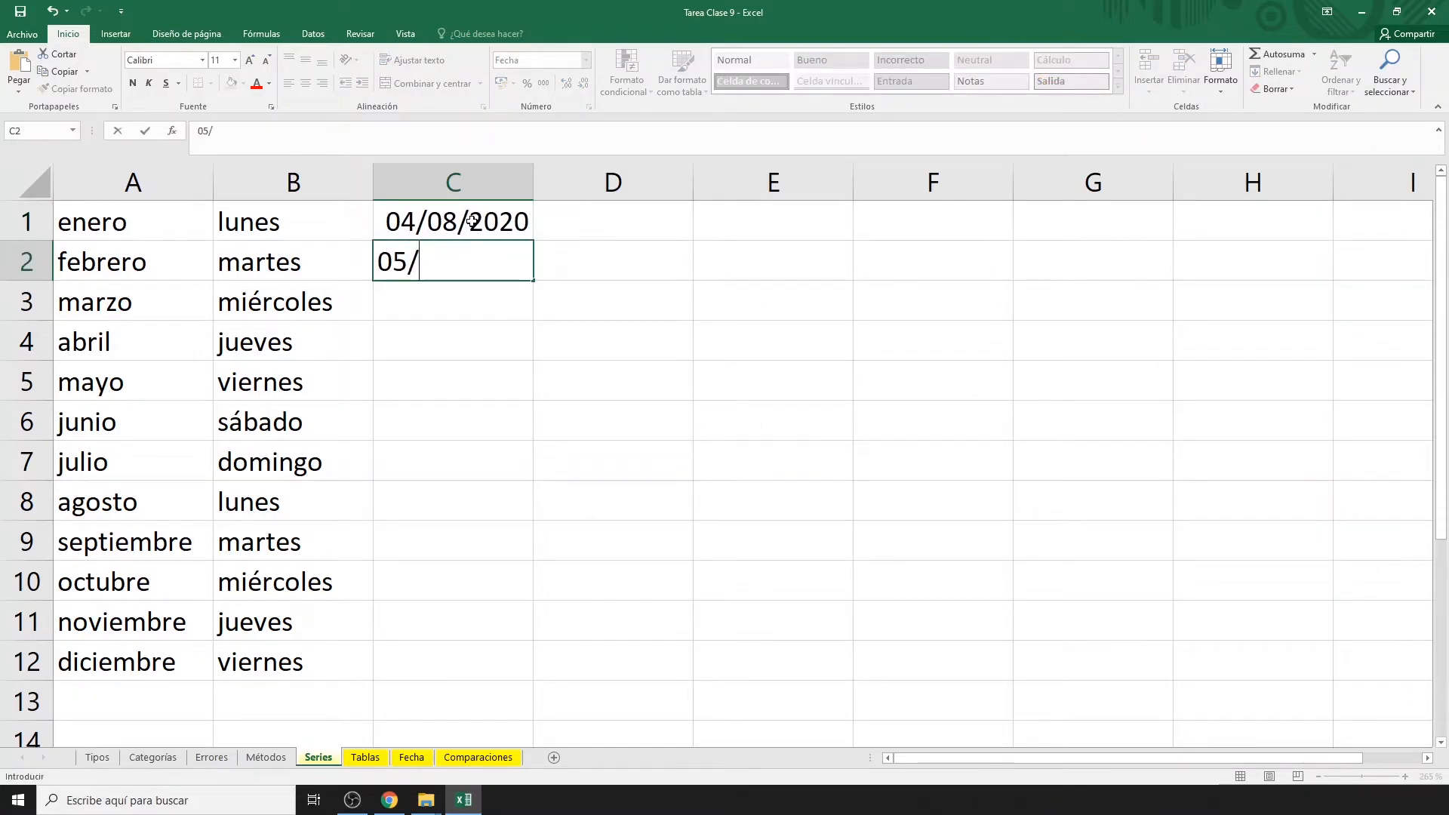
{"action": "type", "text": "08/2020"}
{"action": "key", "text": "Return"}
{"action": "left_click_drag", "start_coordinate": [471, 221], "coordinate": [536, 681]}
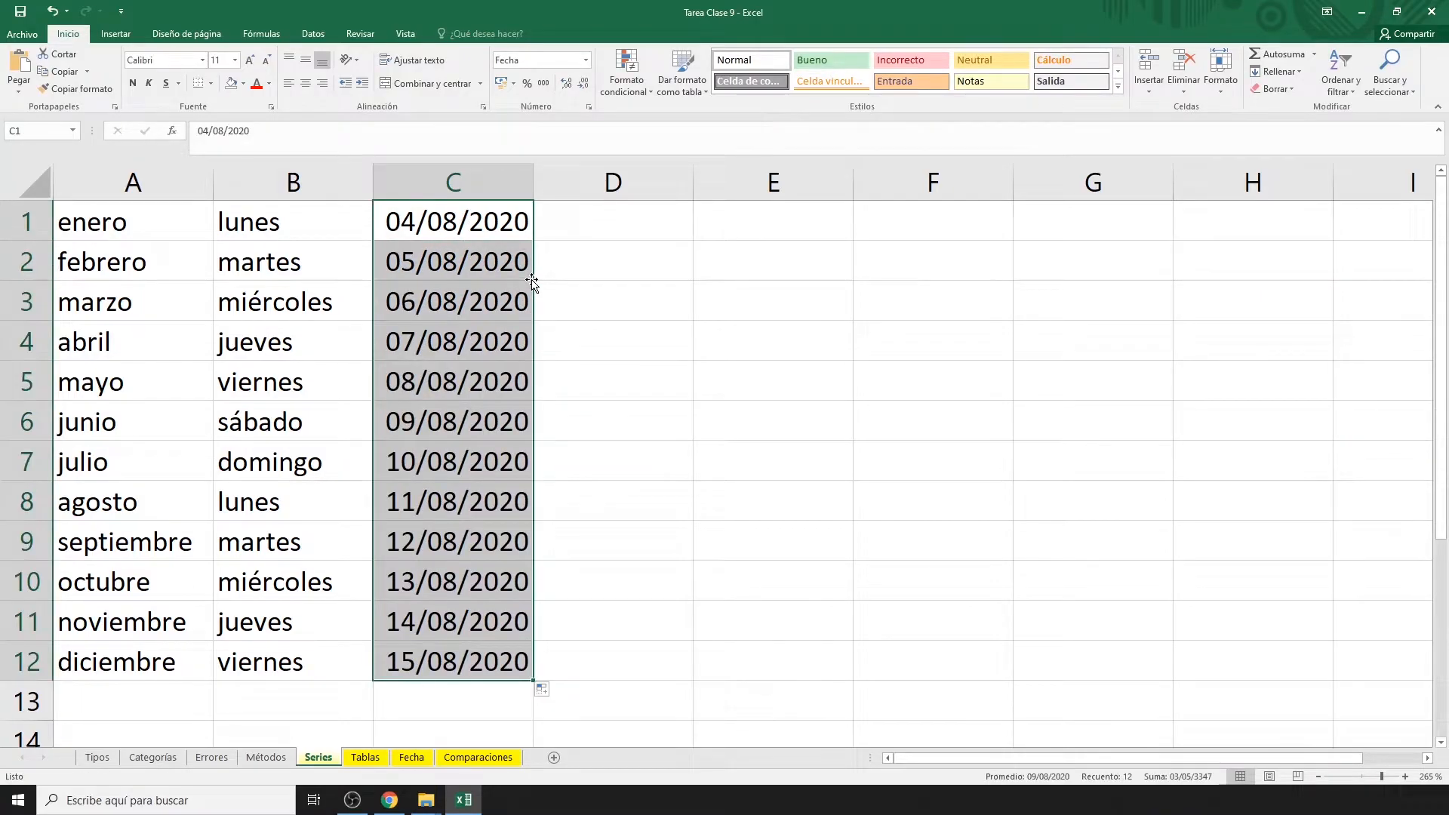
Fill column D with the numbers 1 through 12.
{"action": "left_click", "coordinate": [603, 224]}
{"action": "type", "text": "1"}
{"action": "key", "text": "Return"}
{"action": "type", "text": "2"}
{"action": "key", "text": "Return"}
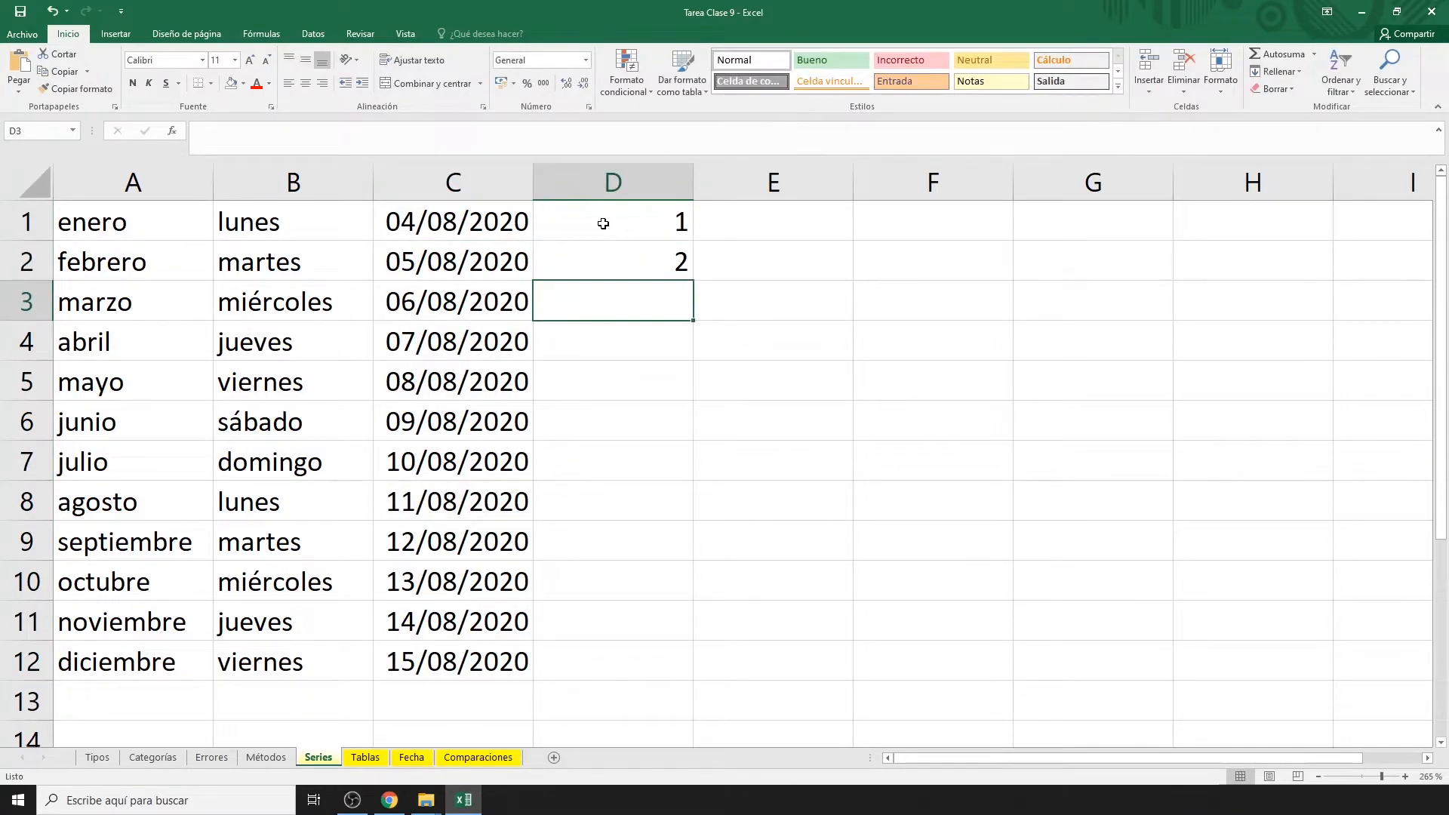
{"action": "left_click", "coordinate": [608, 238]}
{"action": "left_click_drag", "start_coordinate": [608, 239], "coordinate": [642, 264]}
{"action": "double_click", "coordinate": [693, 280]}
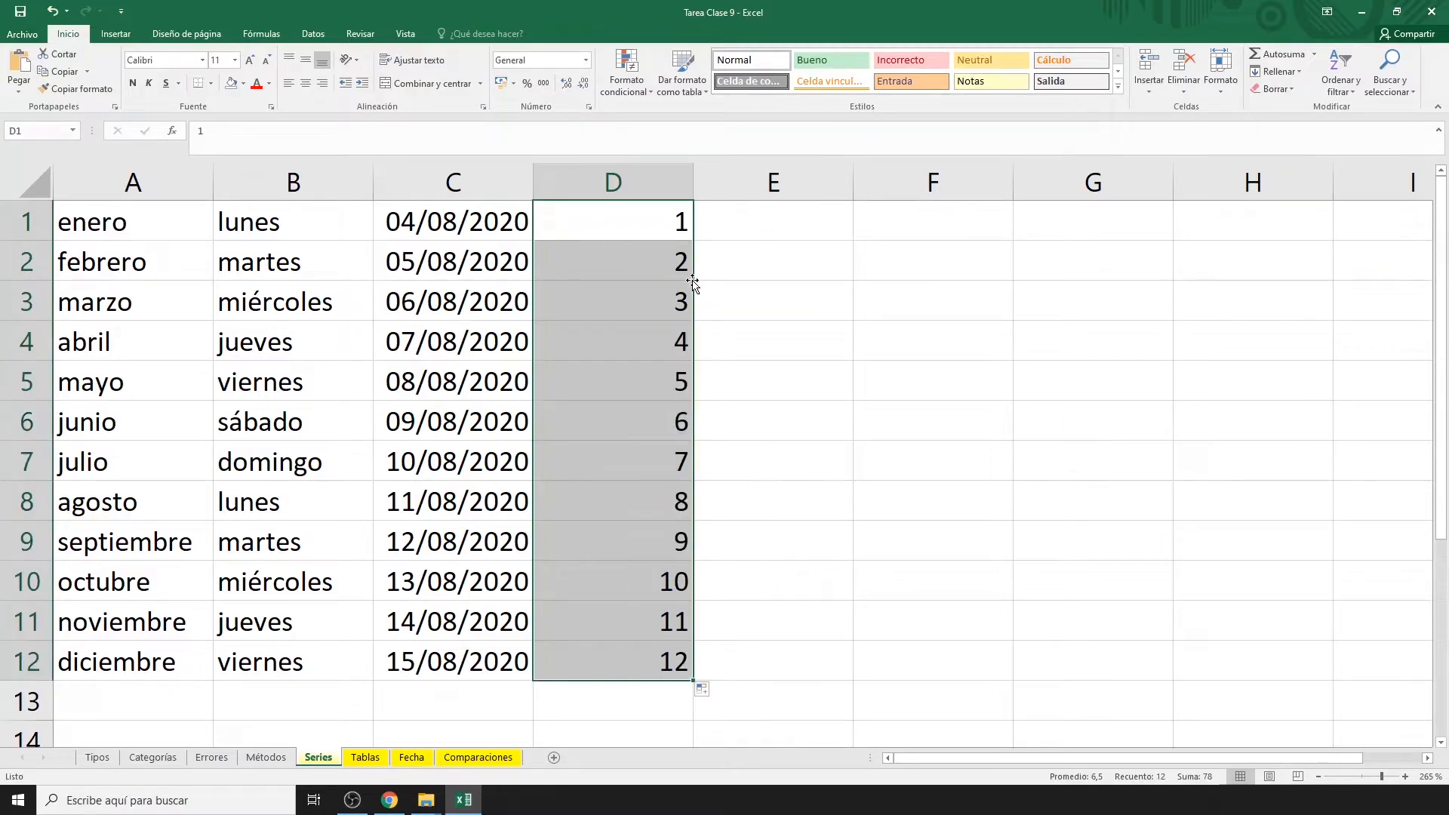
Fill column E with even numbers 2 through 24.
{"action": "left_click", "coordinate": [763, 230]}
{"action": "type", "text": "2"}
{"action": "key", "text": "Return"}
{"action": "type", "text": "4"}
{"action": "key", "text": "Return"}
{"action": "left_click_drag", "start_coordinate": [764, 231], "coordinate": [776, 258]}
{"action": "double_click", "coordinate": [853, 280]}
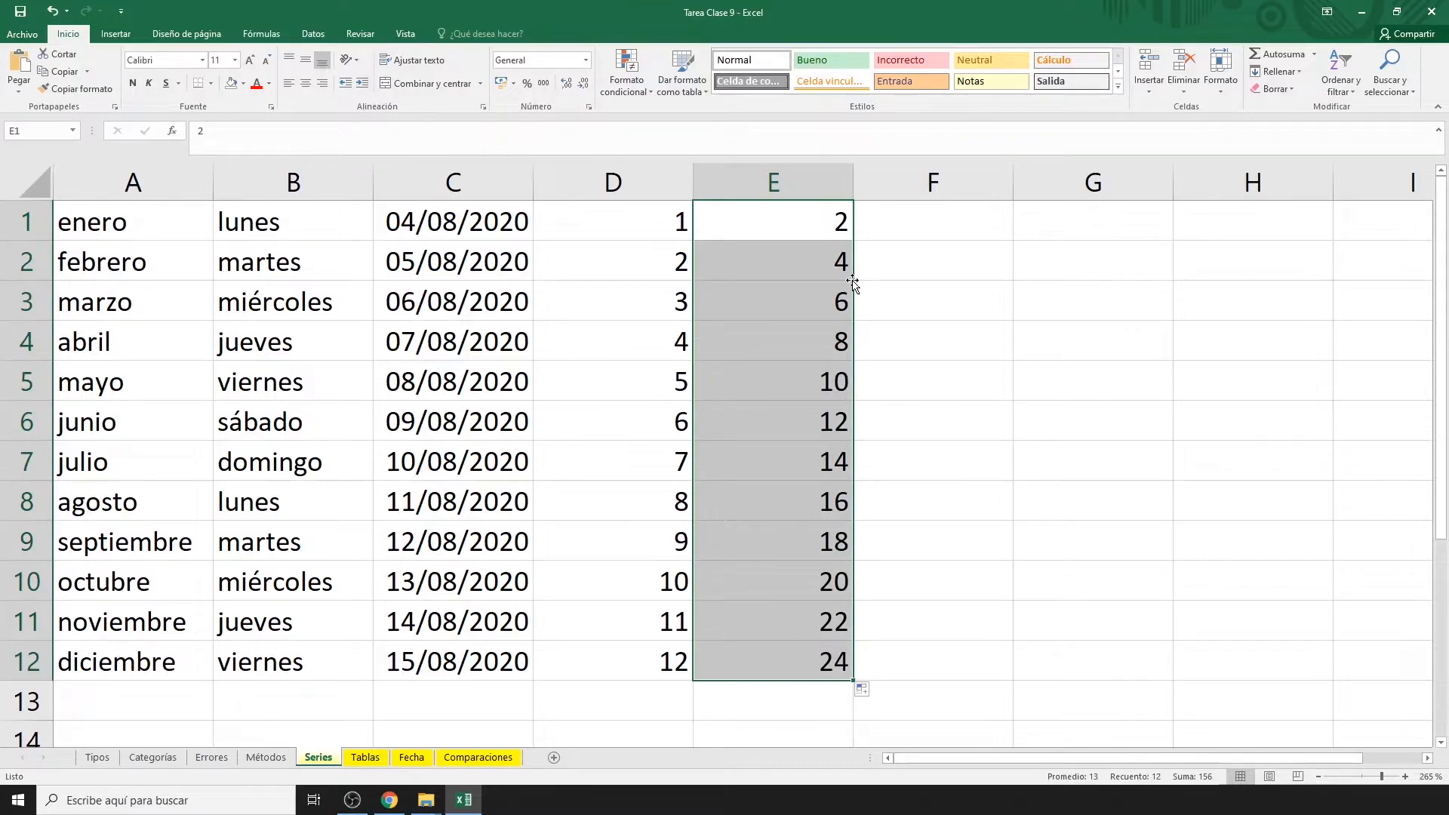
Fill column F with odd numbers 1 through 23.
{"action": "left_click", "coordinate": [916, 227]}
{"action": "type", "text": "1"}
{"action": "key", "text": "Return"}
{"action": "type", "text": "3"}
{"action": "key", "text": "Return"}
{"action": "left_click_drag", "start_coordinate": [916, 226], "coordinate": [933, 261]}
{"action": "double_click", "coordinate": [1014, 280]}
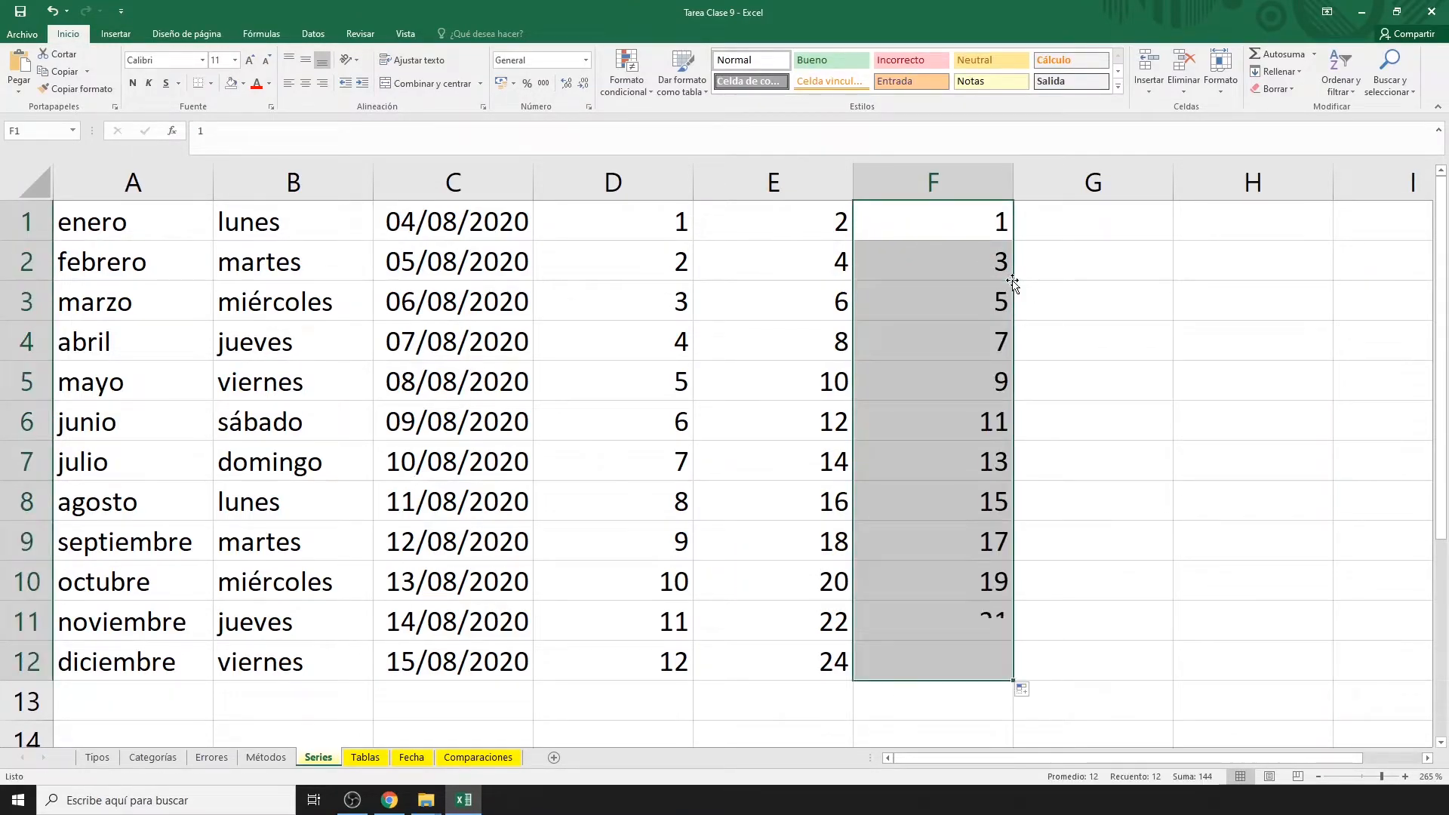
Fill column G from 20 to 350 in steps of 30.
{"action": "left_click", "coordinate": [1091, 228]}
{"action": "type", "text": "20"}
{"action": "key", "text": "Return"}
{"action": "type", "text": "50"}
{"action": "key", "text": "Return"}
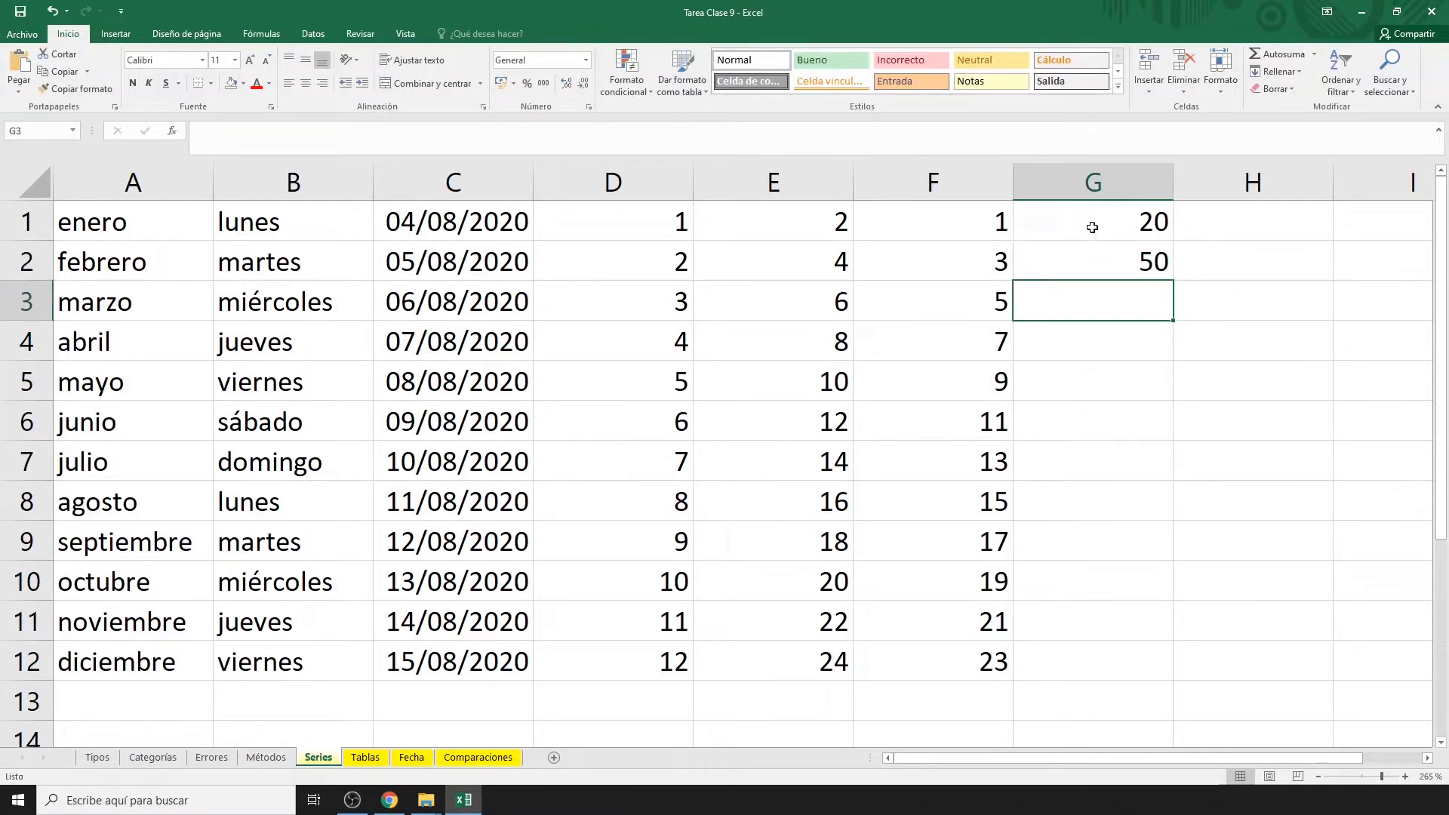
{"action": "left_click_drag", "start_coordinate": [1093, 227], "coordinate": [1108, 271]}
{"action": "double_click", "coordinate": [1172, 281]}
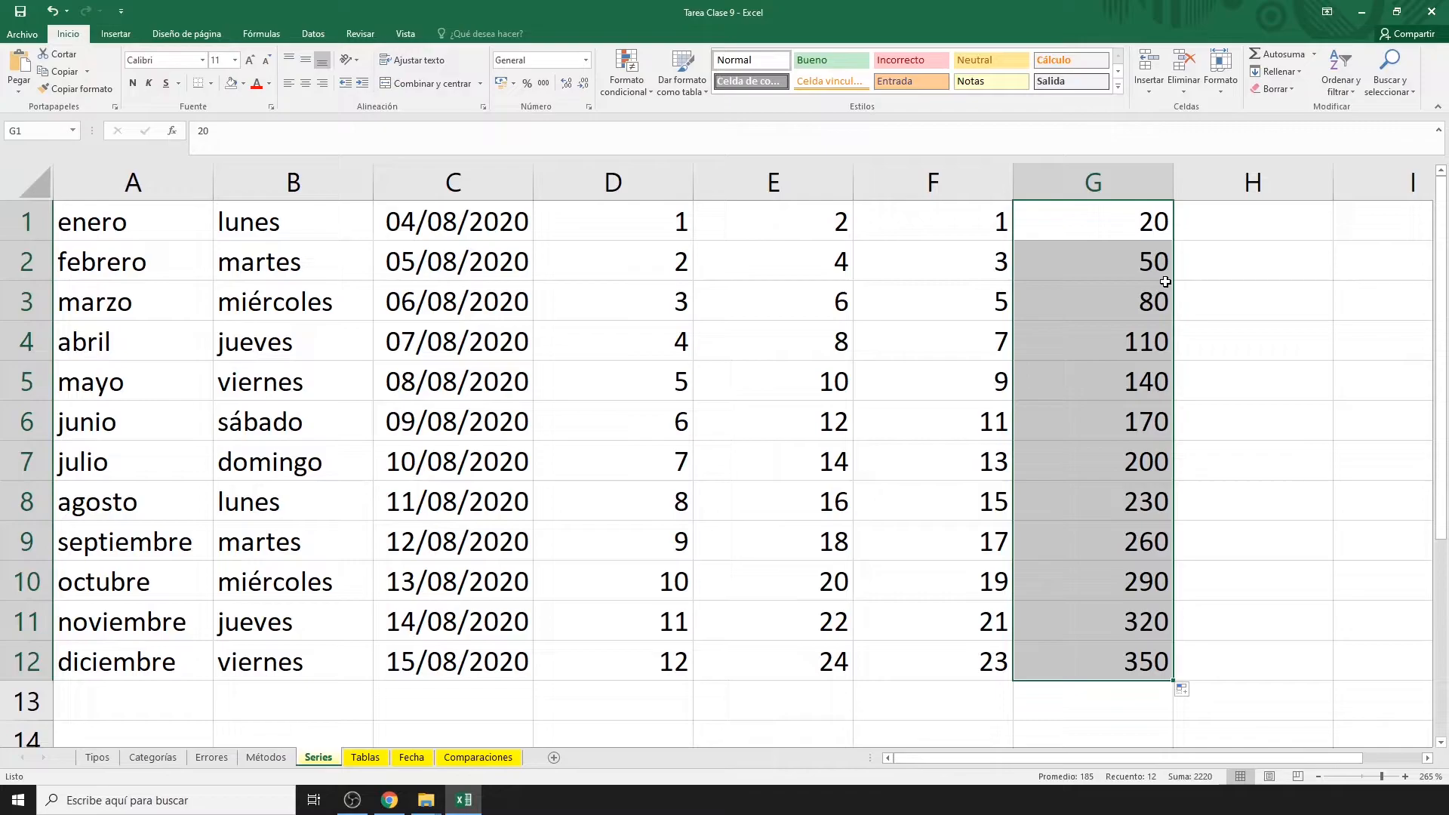
{"action": "left_click", "coordinate": [44, 218]}
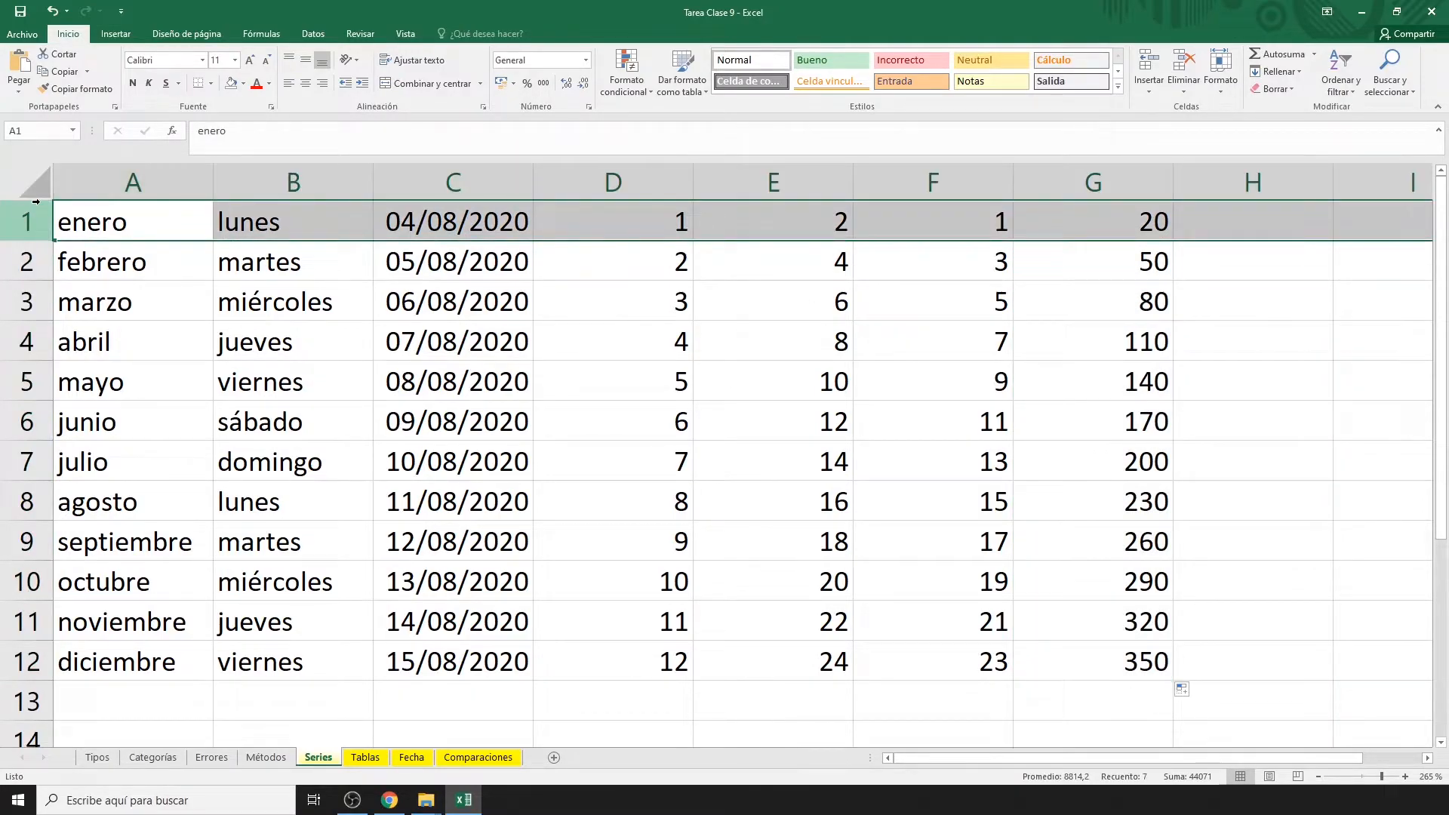
Insert a row above the data and add headings RELATIVAS in H1 and ABSOLUTAS in I1.
{"action": "key", "text": "ctrl+plus"}
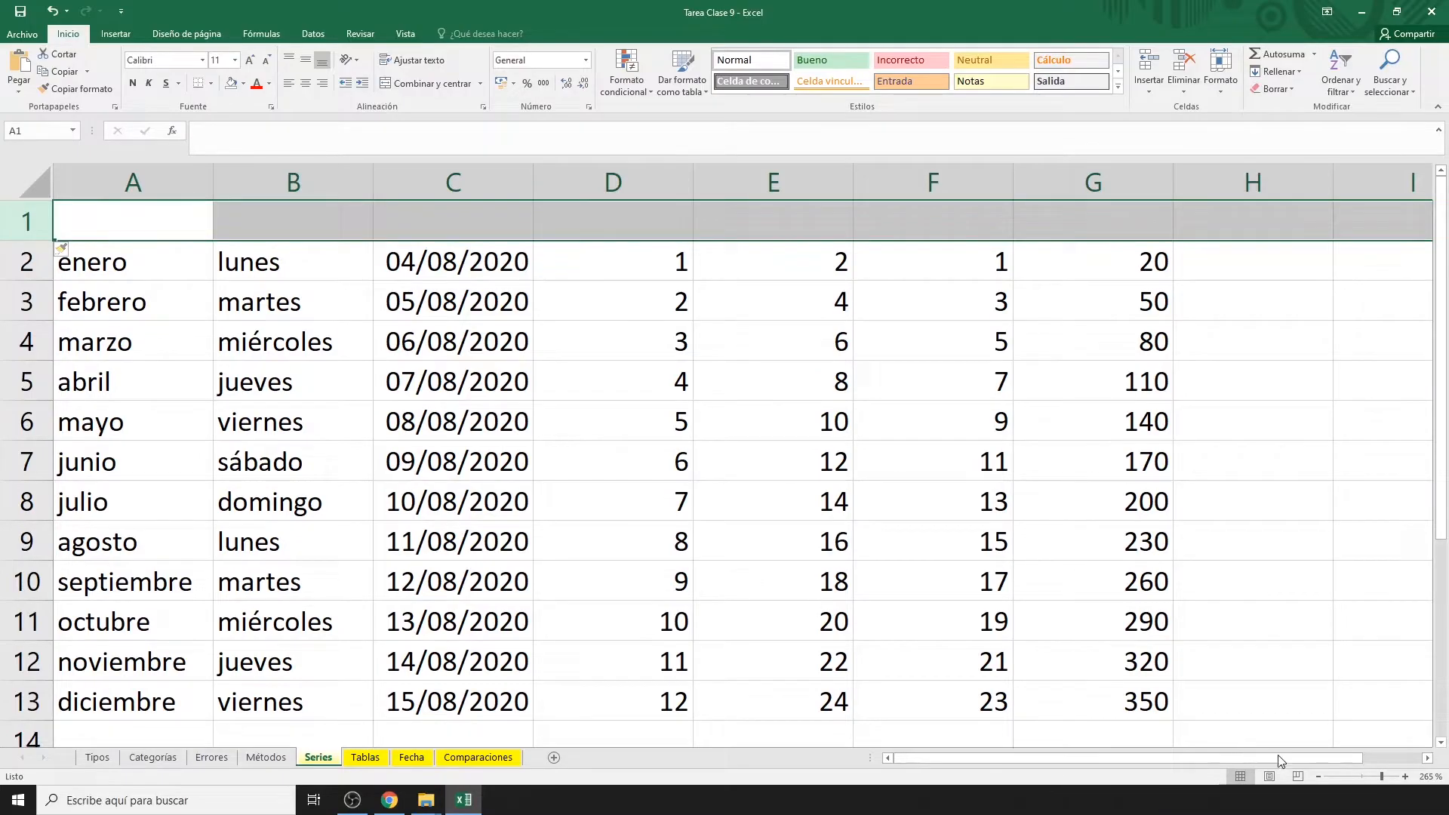
{"action": "left_click", "coordinate": [1428, 759]}
{"action": "left_click", "coordinate": [1428, 760]}
{"action": "left_click", "coordinate": [1428, 760]}
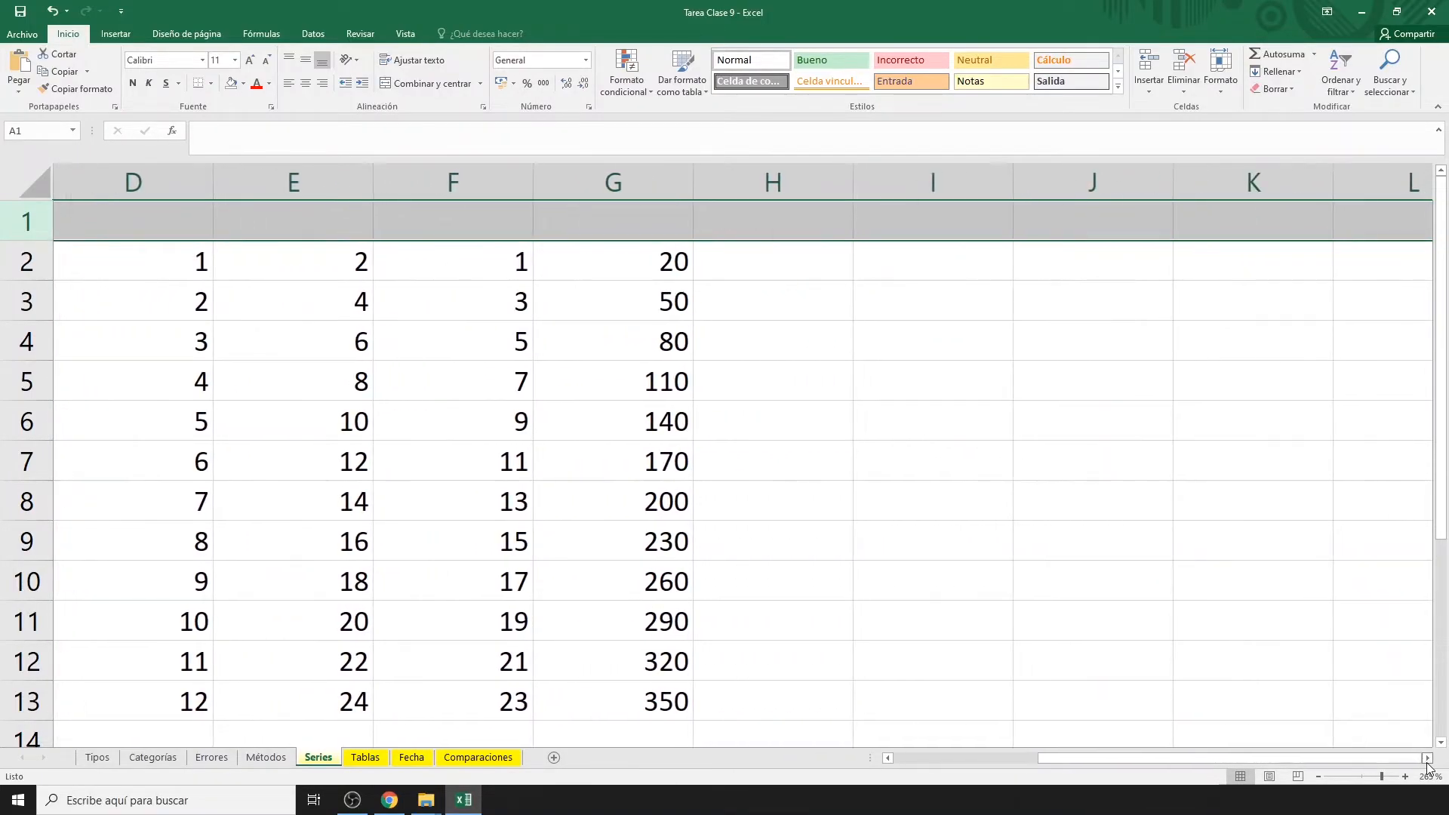
{"action": "left_click", "coordinate": [772, 221]}
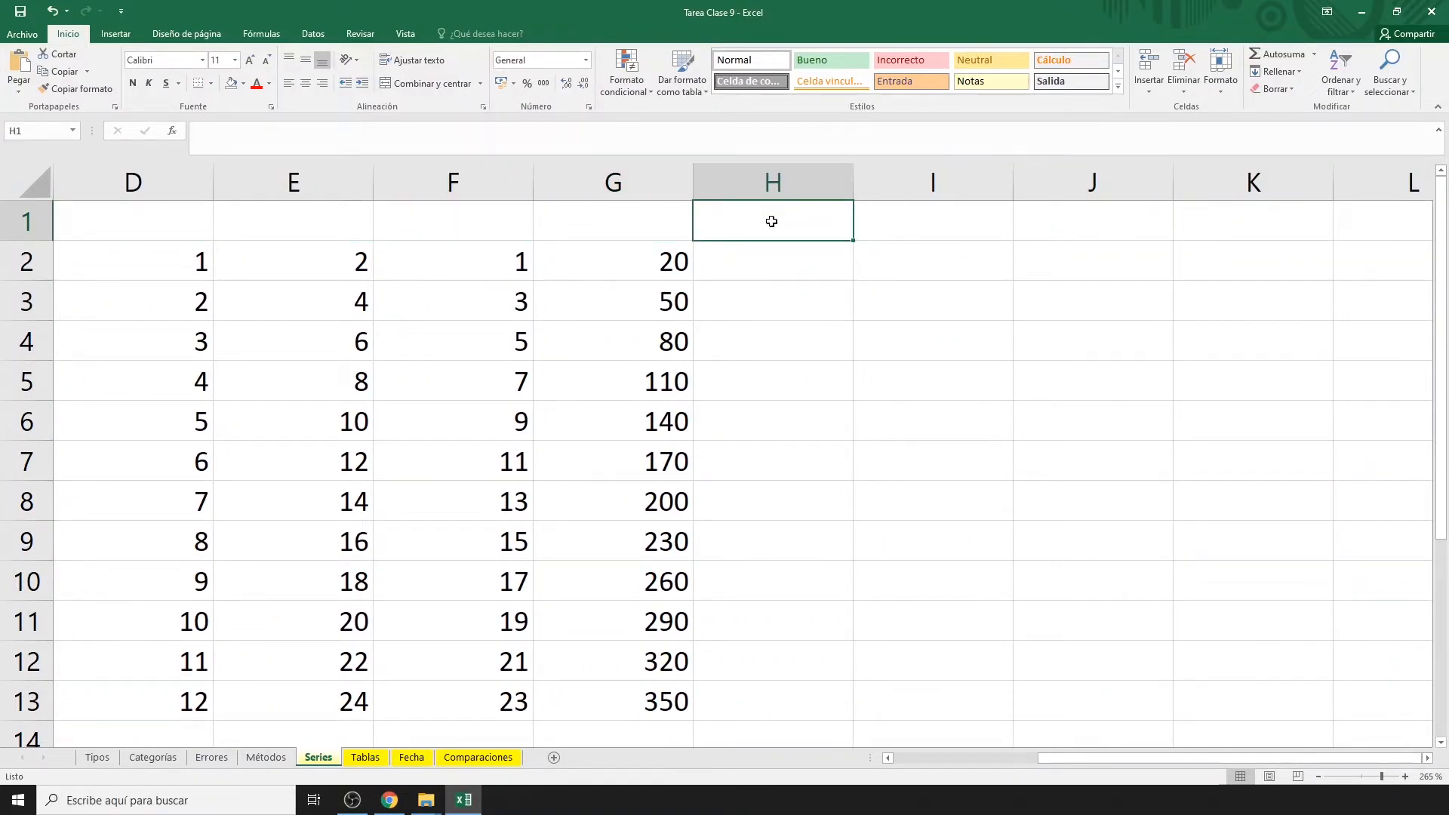
{"action": "type", "text": "RELATIVA"}
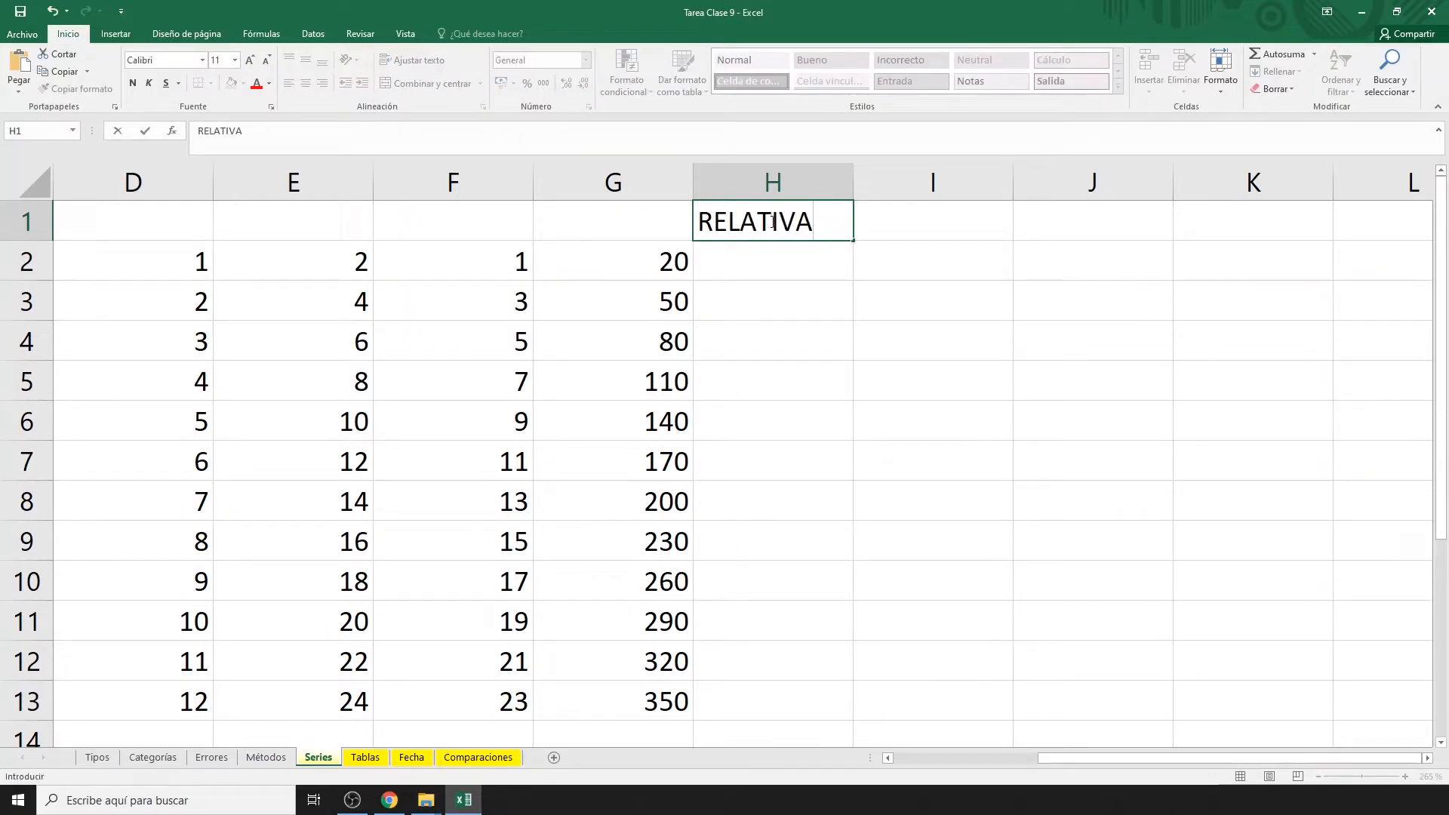
{"action": "type", "text": "S"}
{"action": "key", "text": "Tab"}
{"action": "type", "text": "A"}
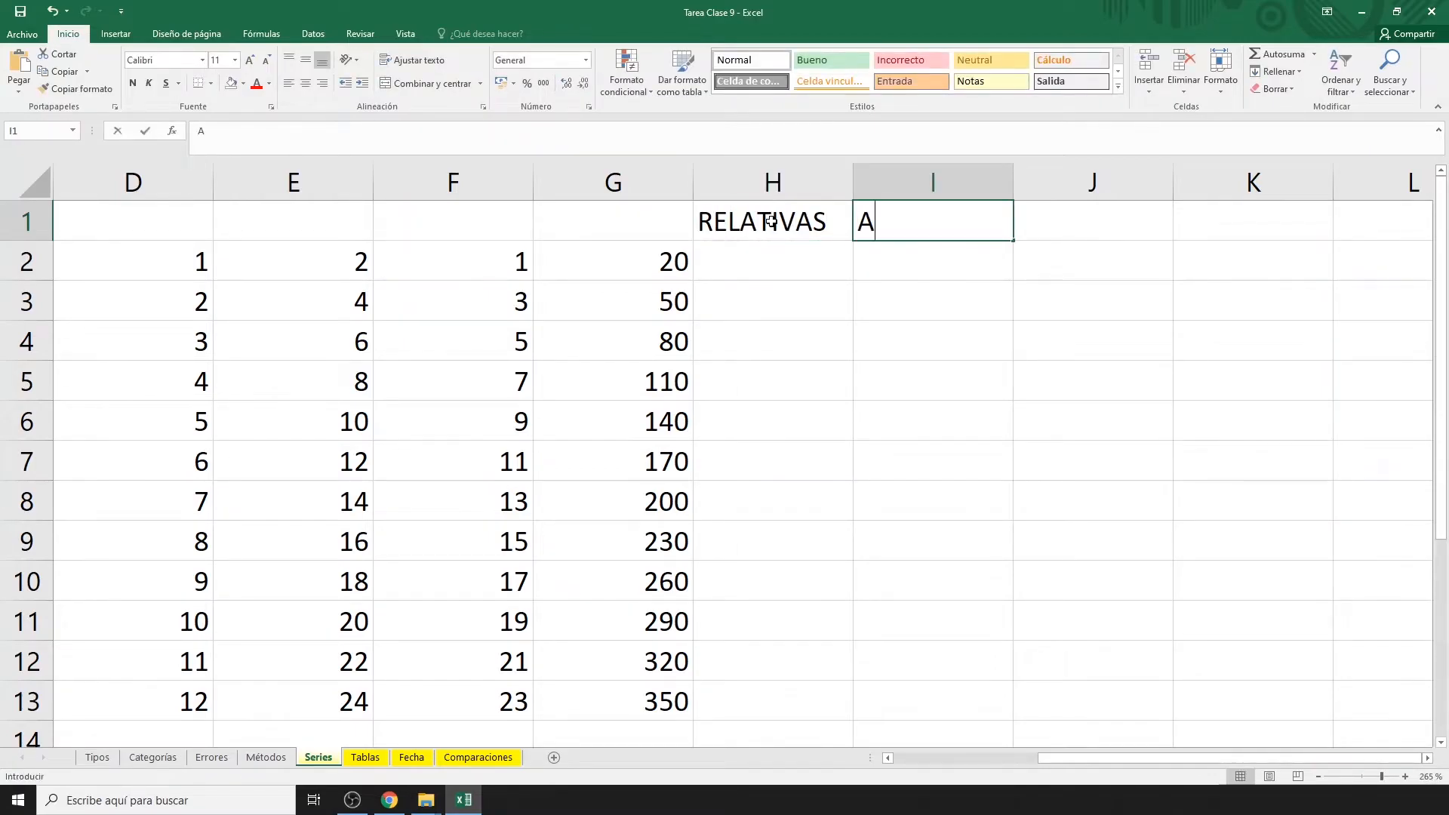
{"action": "type", "text": "BSOLUTAS"}
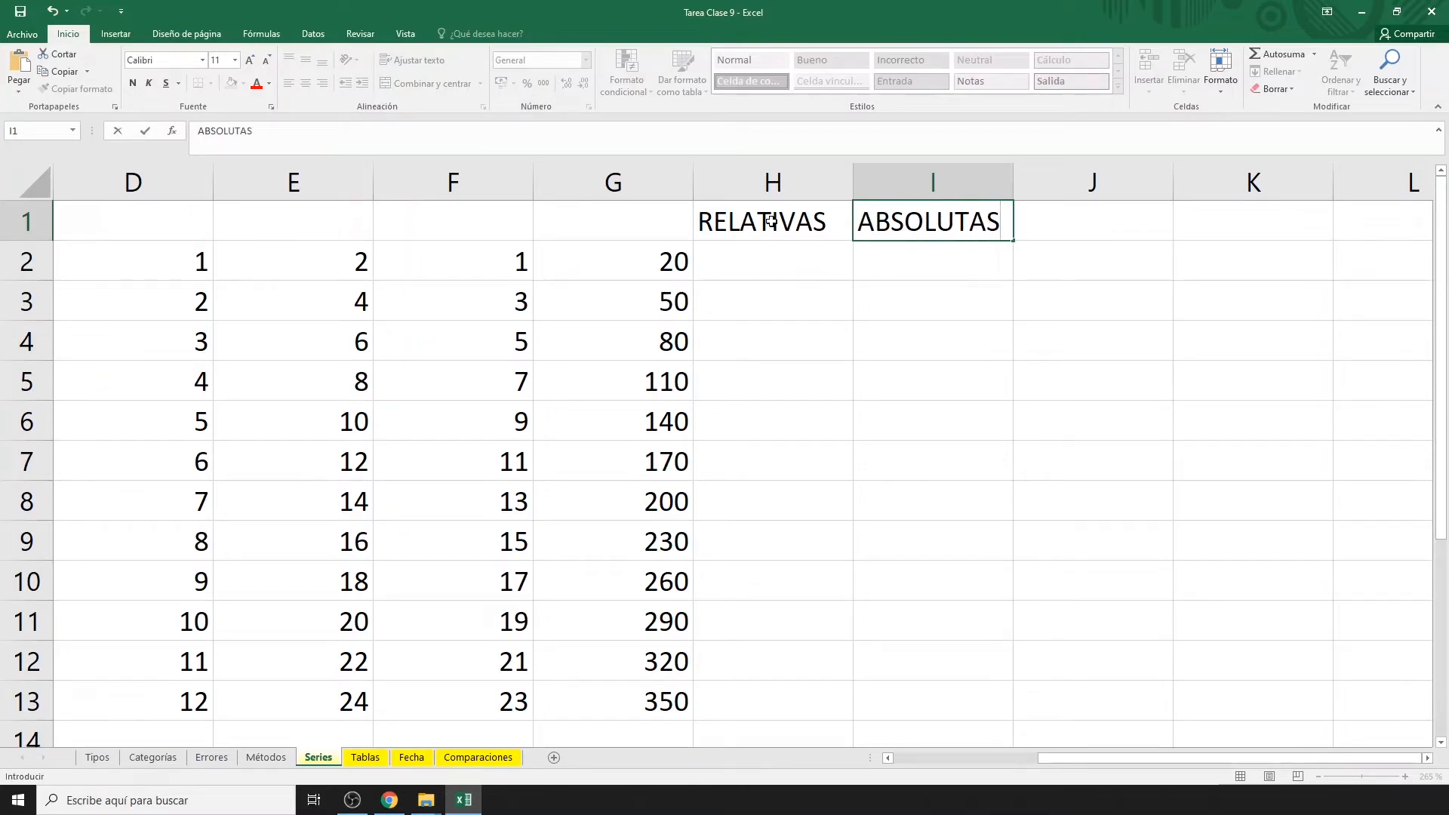
Shade the headings H1:I1 and the numbers in F2:G13 yellow.
{"action": "left_click_drag", "start_coordinate": [770, 220], "coordinate": [921, 221]}
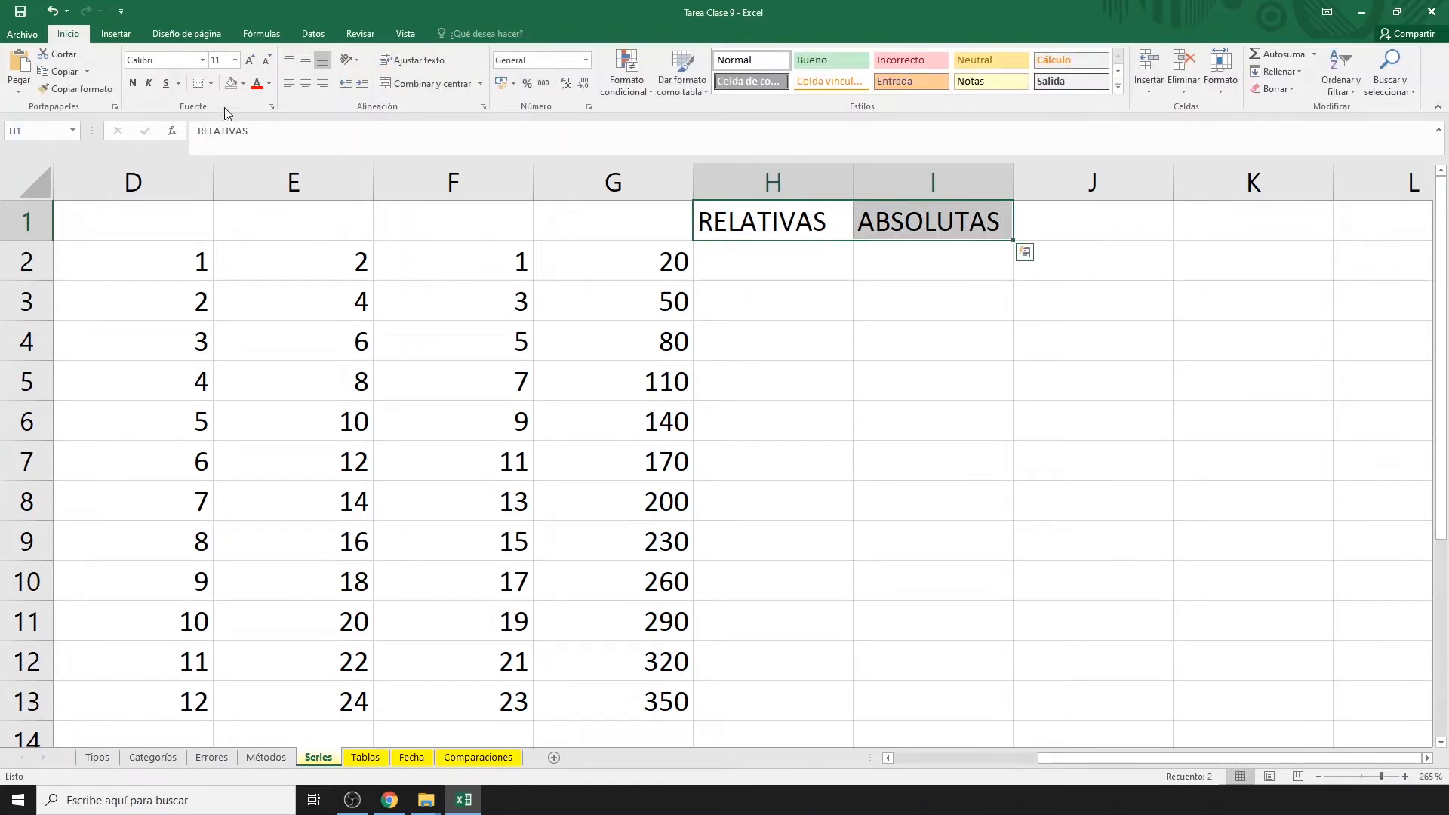
{"action": "left_click", "coordinate": [243, 83]}
{"action": "left_click", "coordinate": [270, 197]}
{"action": "left_click_drag", "start_coordinate": [491, 270], "coordinate": [597, 698]}
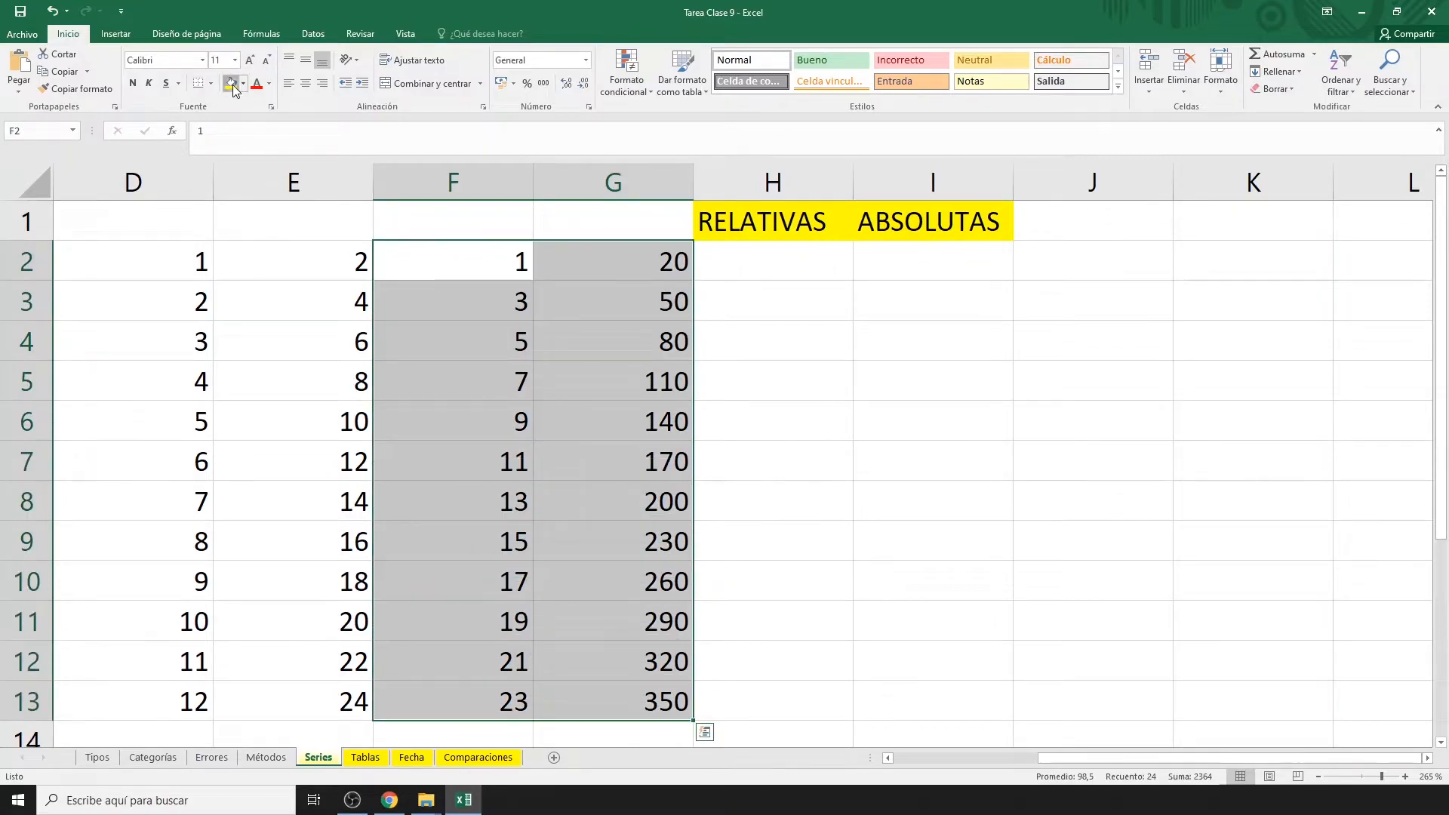
{"action": "left_click", "coordinate": [232, 83]}
{"action": "left_click", "coordinate": [767, 269]}
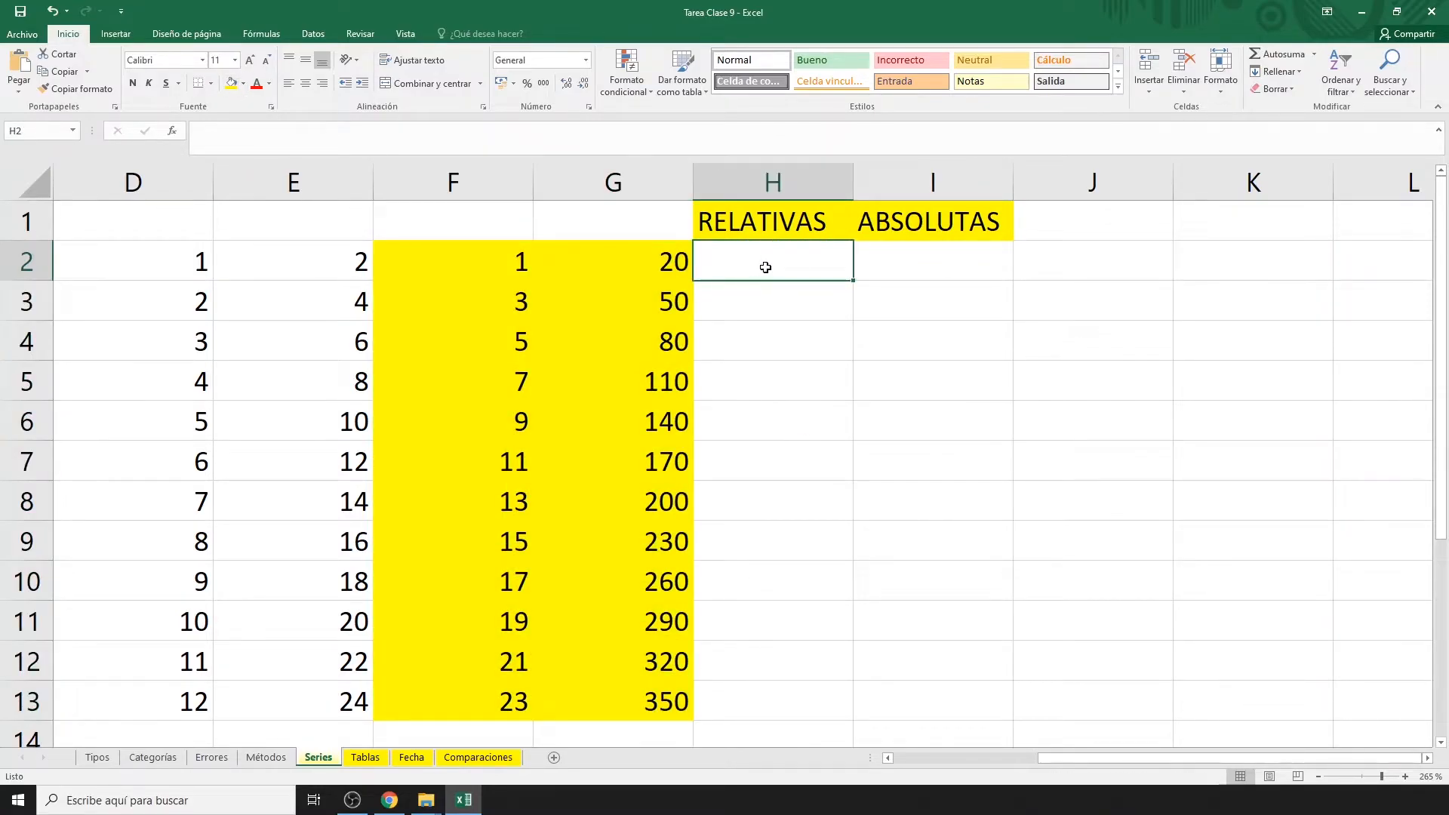
Enter the formula =F2+G2 in H2.
{"action": "type", "text": "="}
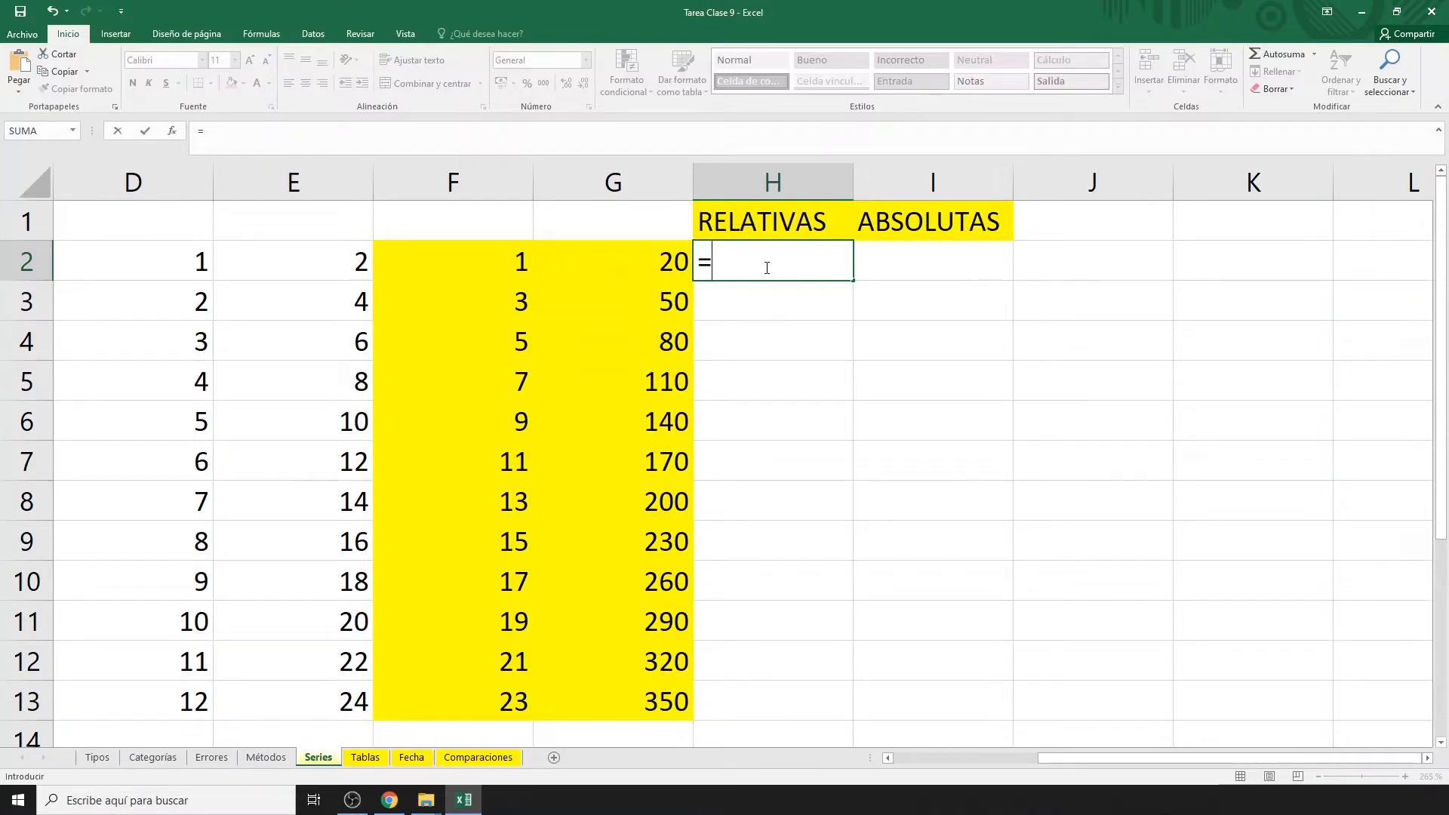
{"action": "left_click", "coordinate": [492, 264]}
{"action": "type", "text": "+"}
{"action": "left_click", "coordinate": [598, 266]}
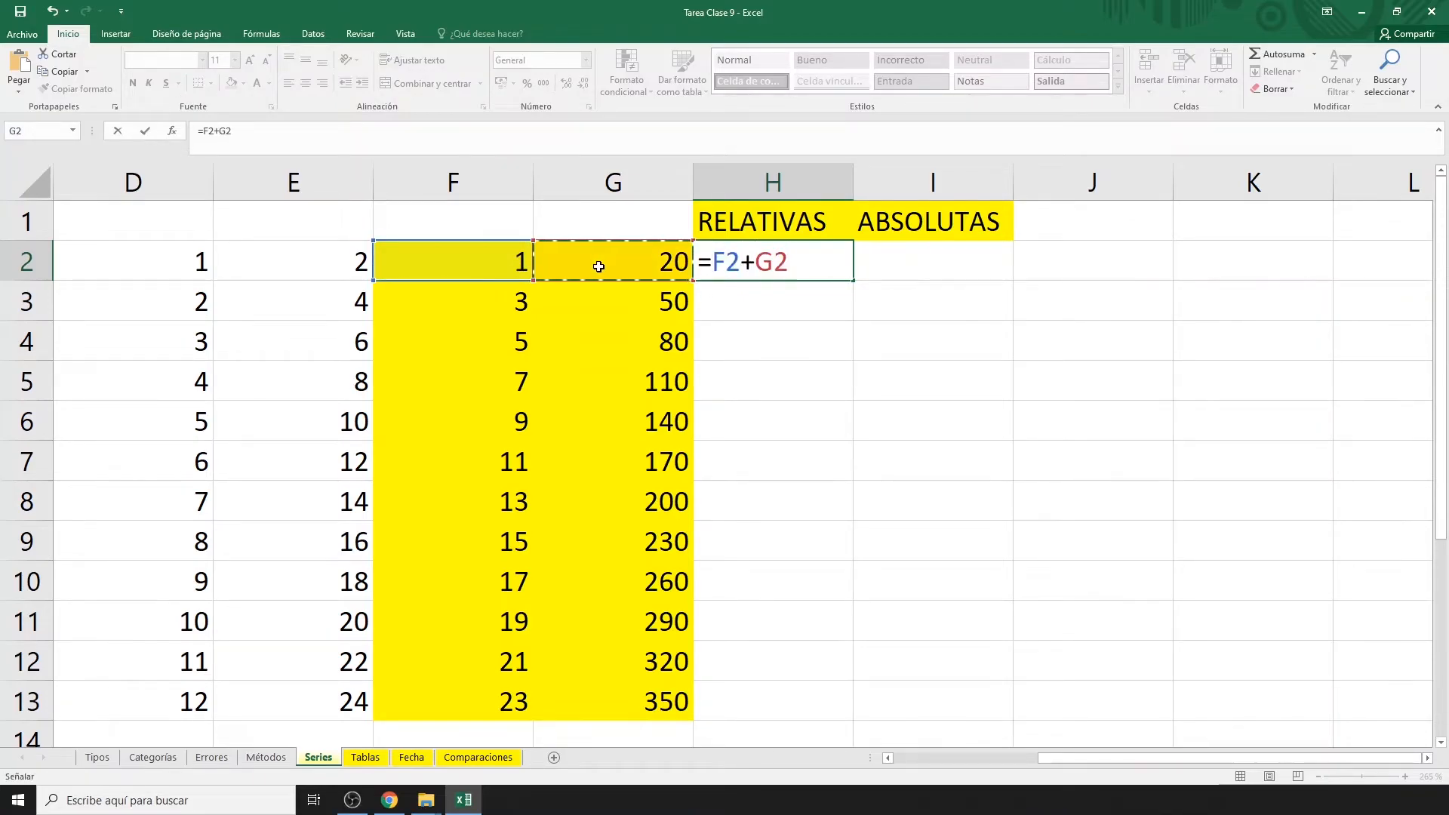
{"action": "key", "text": "Return"}
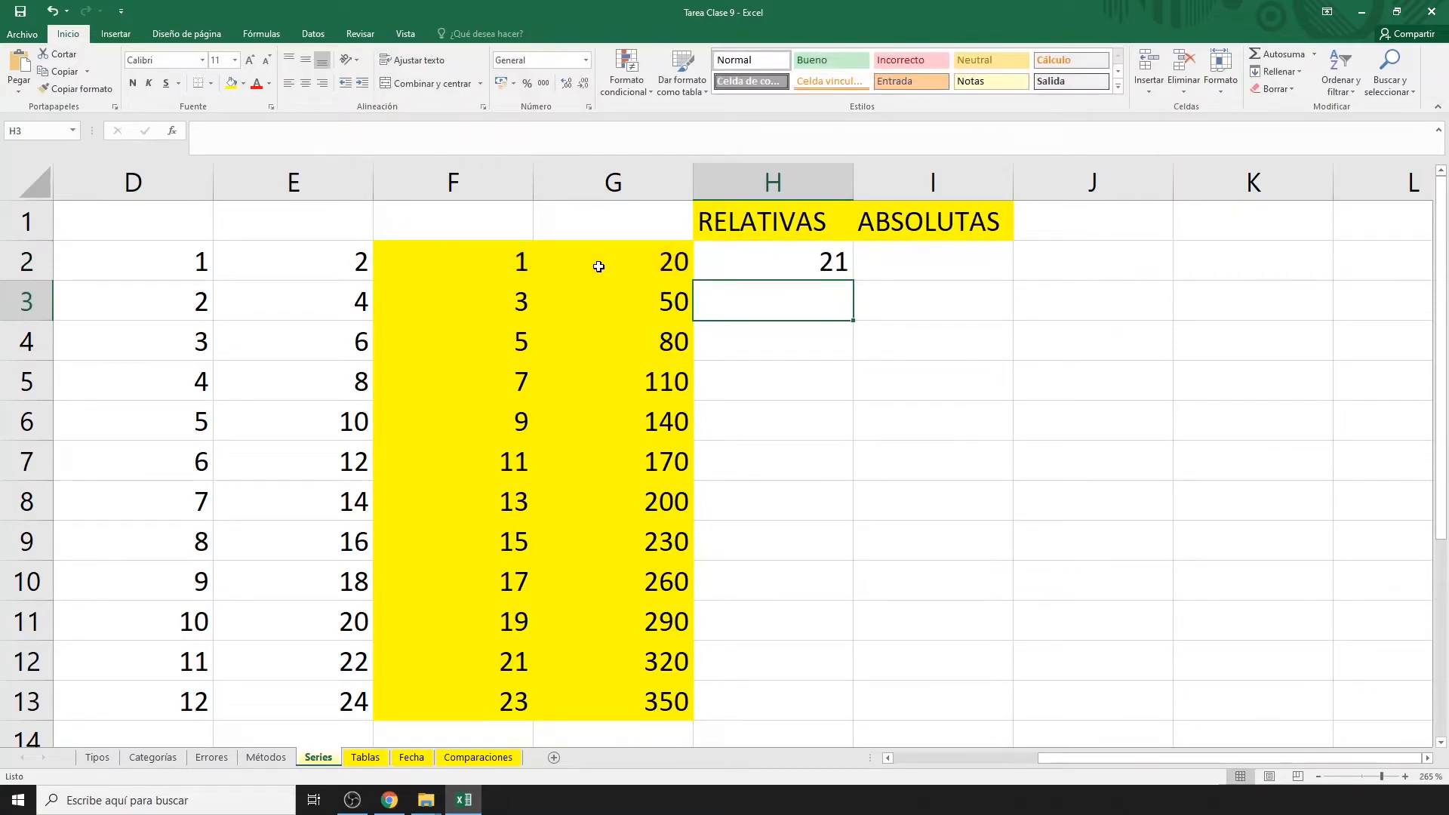
Copy the sum down to H3 and H4, checking each copied formula's references.
{"action": "left_click", "coordinate": [770, 273]}
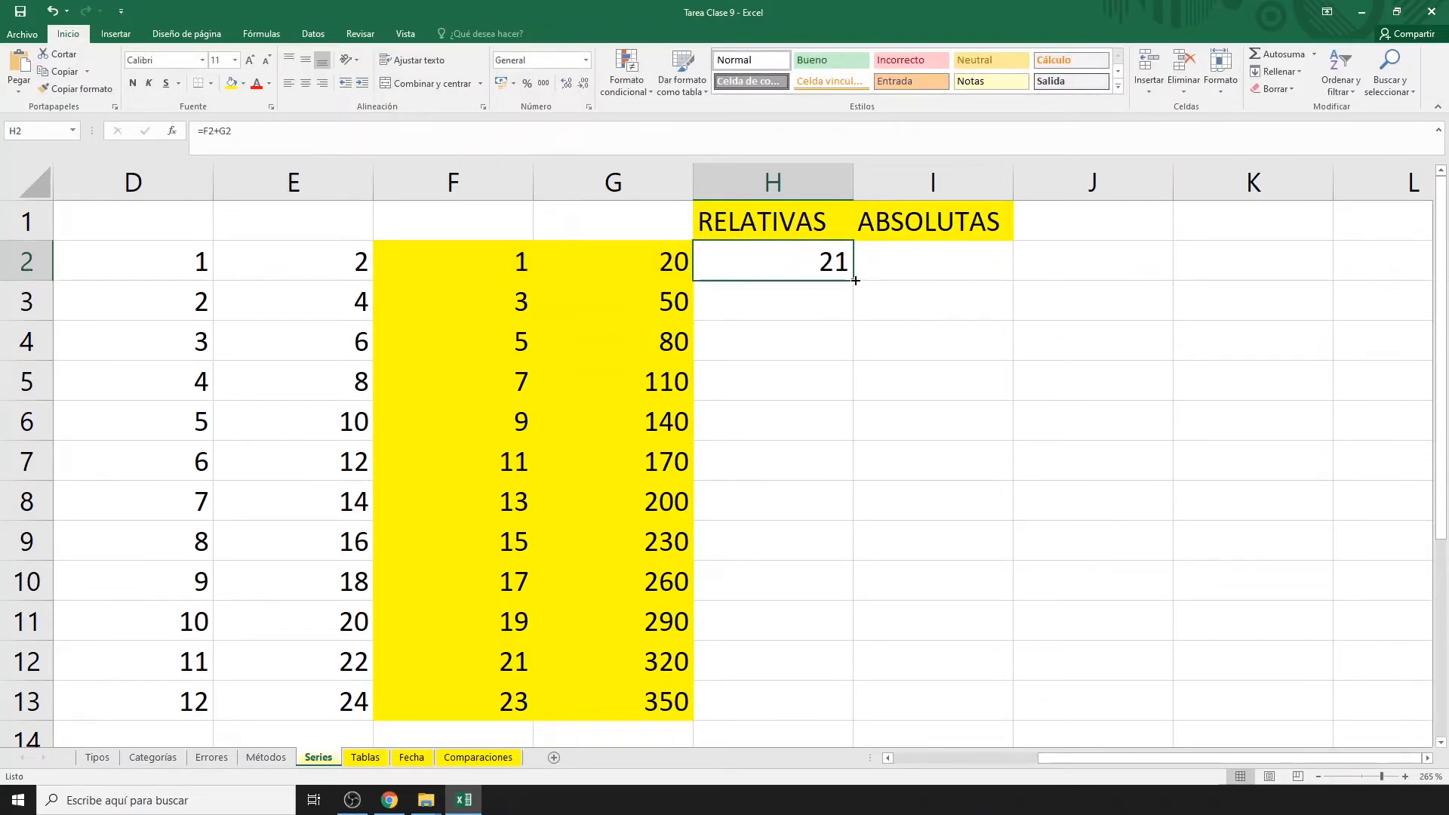
{"action": "left_click_drag", "start_coordinate": [855, 280], "coordinate": [857, 323]}
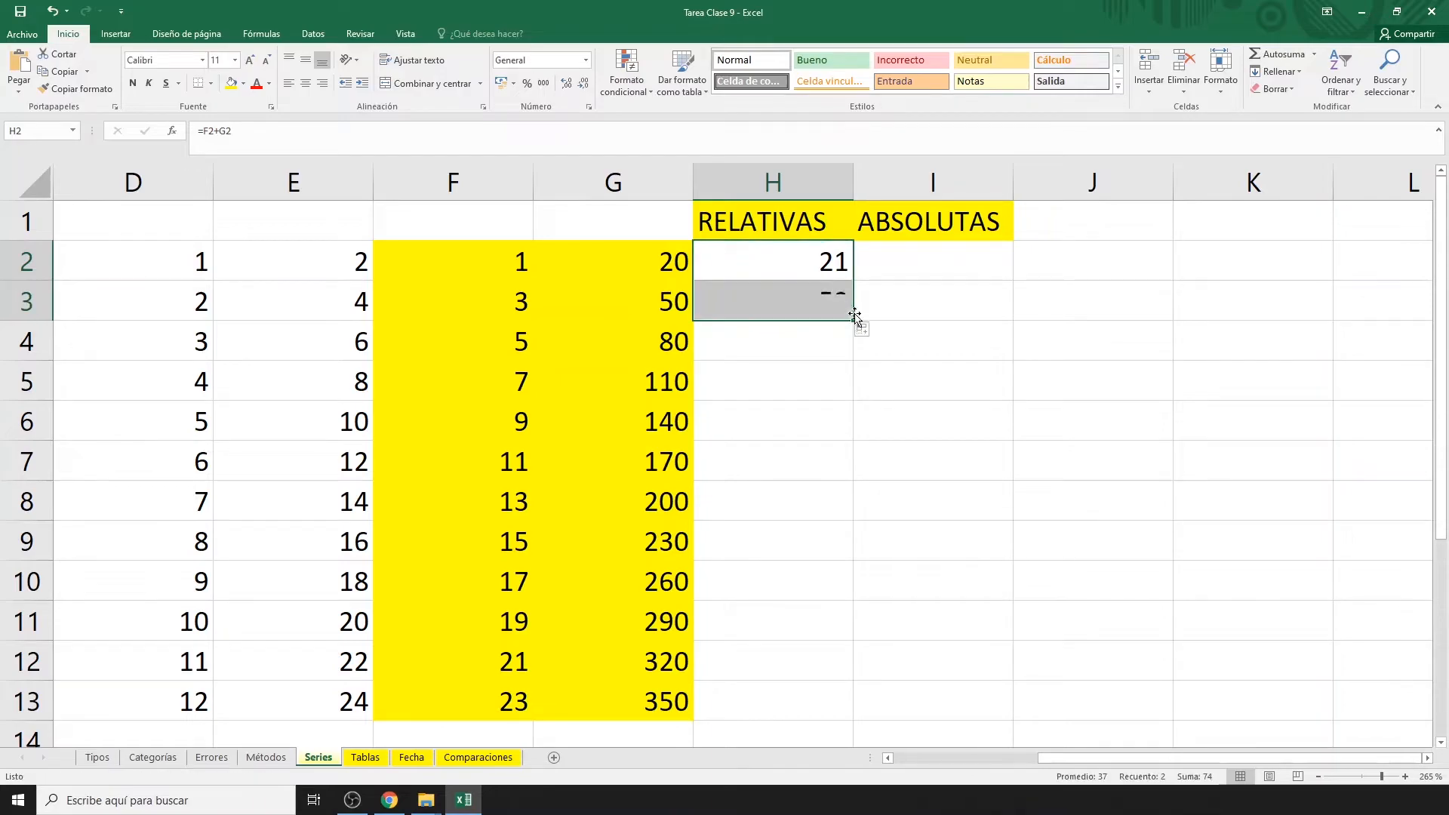
{"action": "left_click", "coordinate": [830, 309]}
{"action": "double_click", "coordinate": [833, 309]}
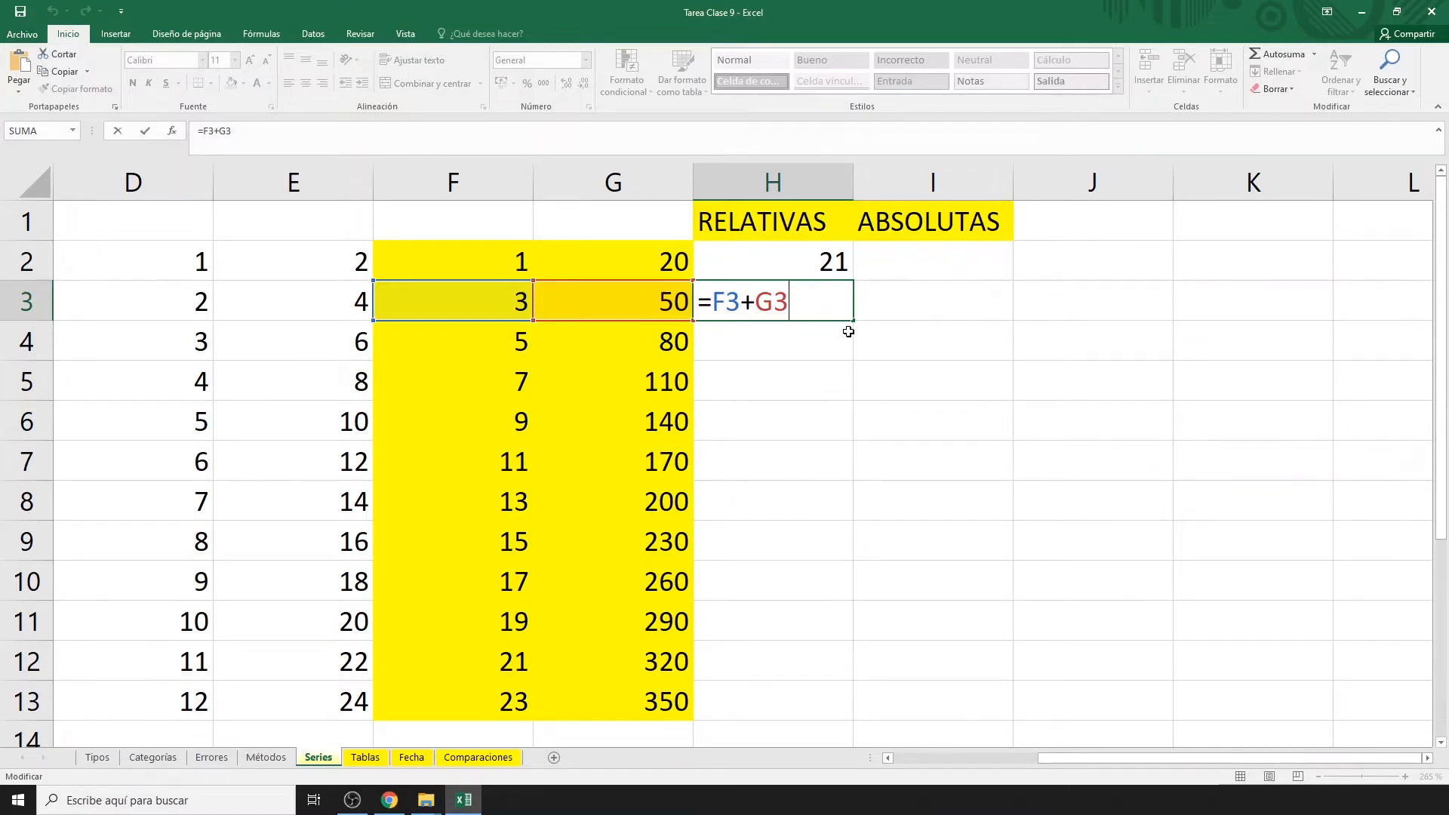
{"action": "key", "text": "Escape"}
{"action": "left_click_drag", "start_coordinate": [853, 324], "coordinate": [855, 361]}
{"action": "left_click", "coordinate": [811, 345]}
{"action": "double_click", "coordinate": [812, 344]}
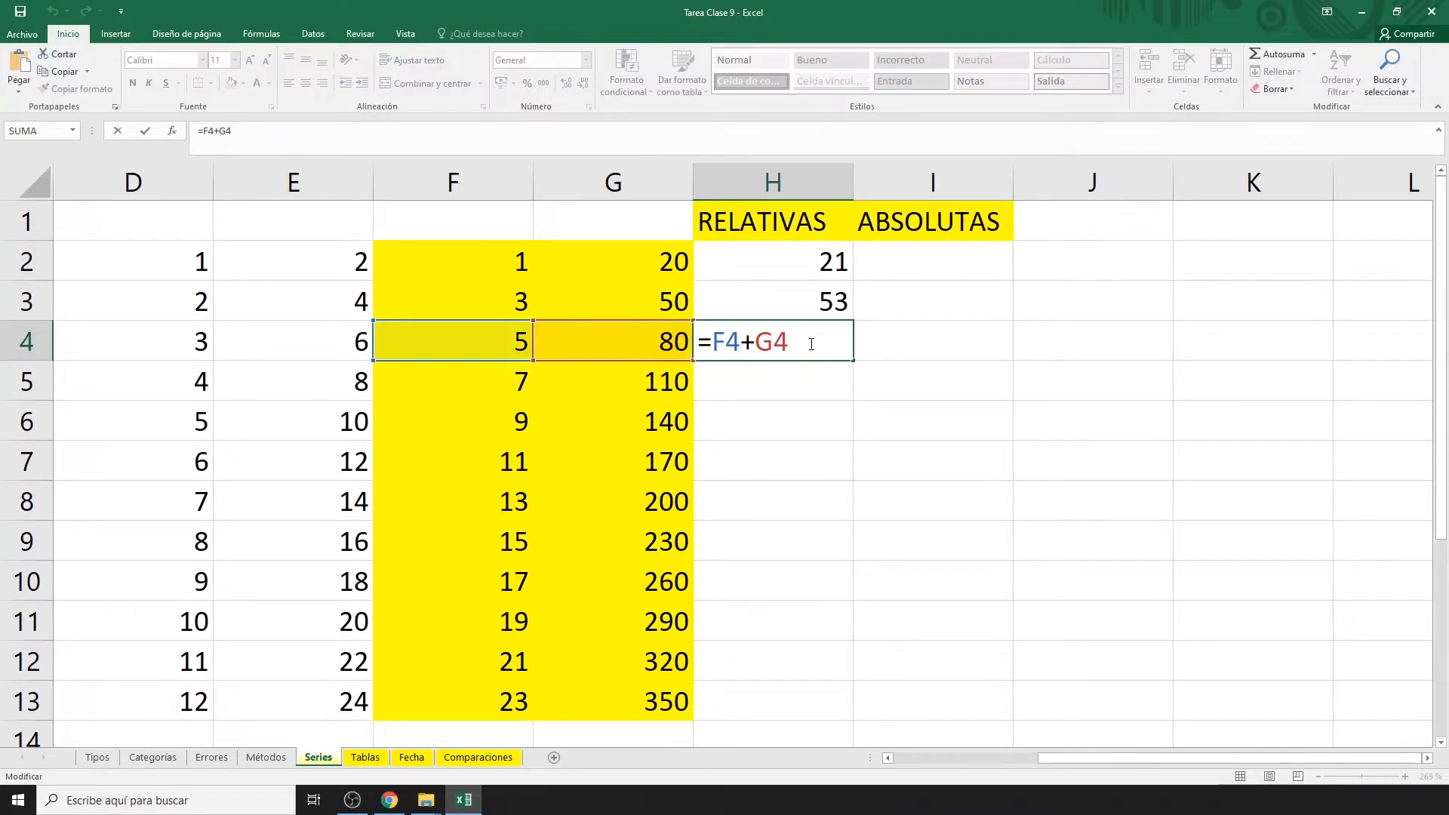
{"action": "key", "text": "Escape"}
Fill the sum down to H13, verify H13's formula, and copy H2 across into I2.
{"action": "double_click", "coordinate": [854, 359]}
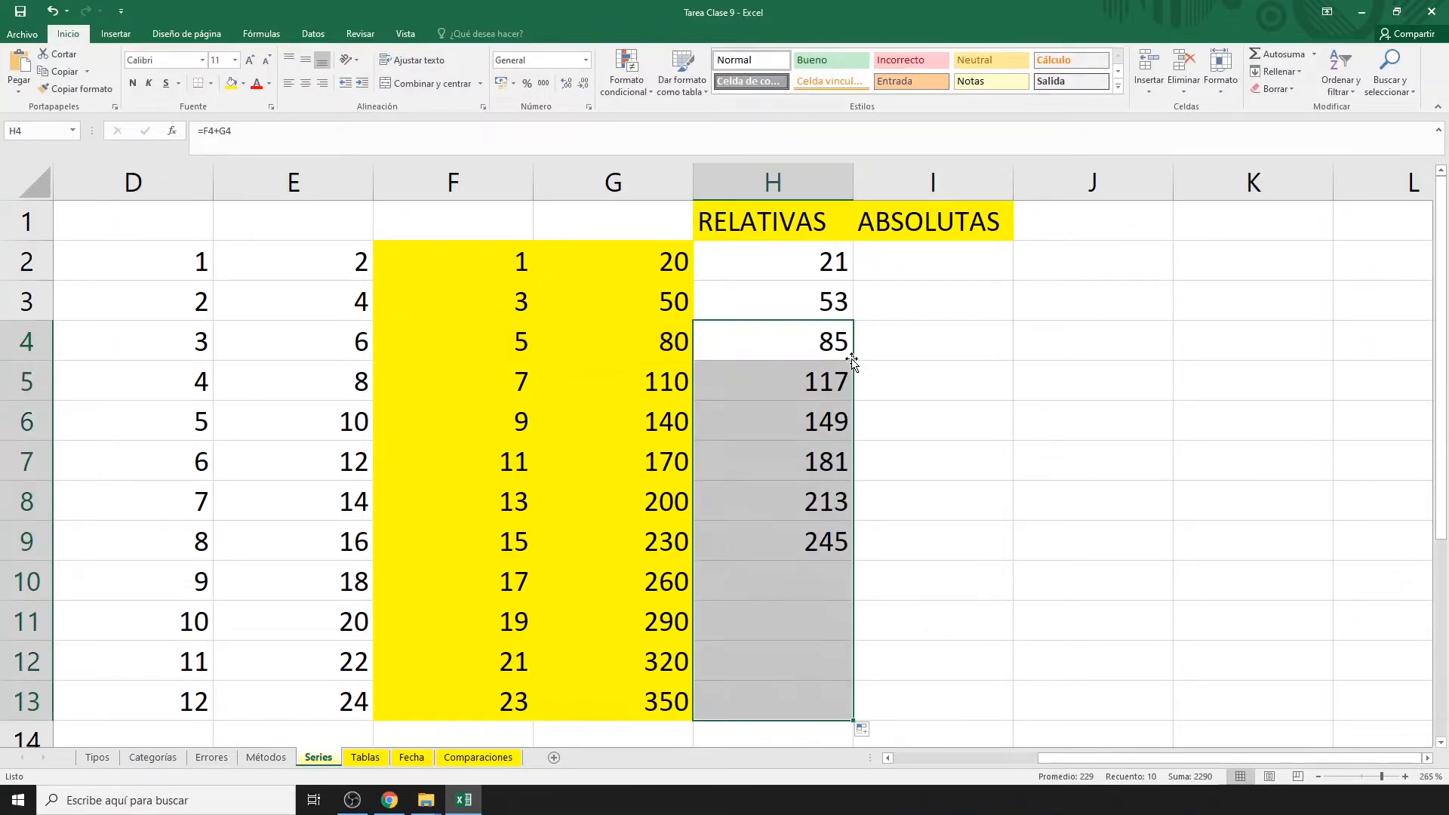
{"action": "double_click", "coordinate": [776, 699]}
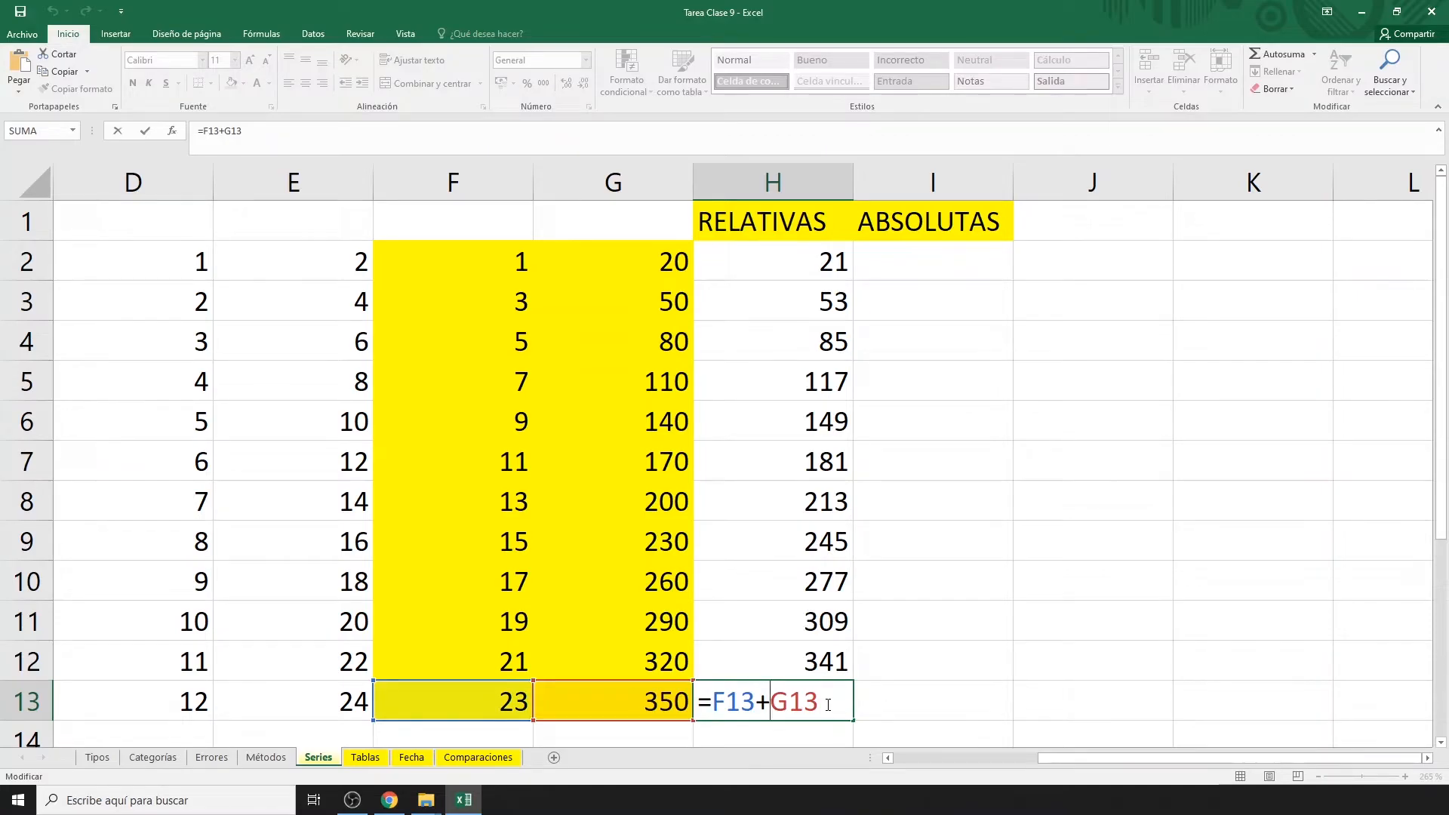
{"action": "key", "text": "Escape"}
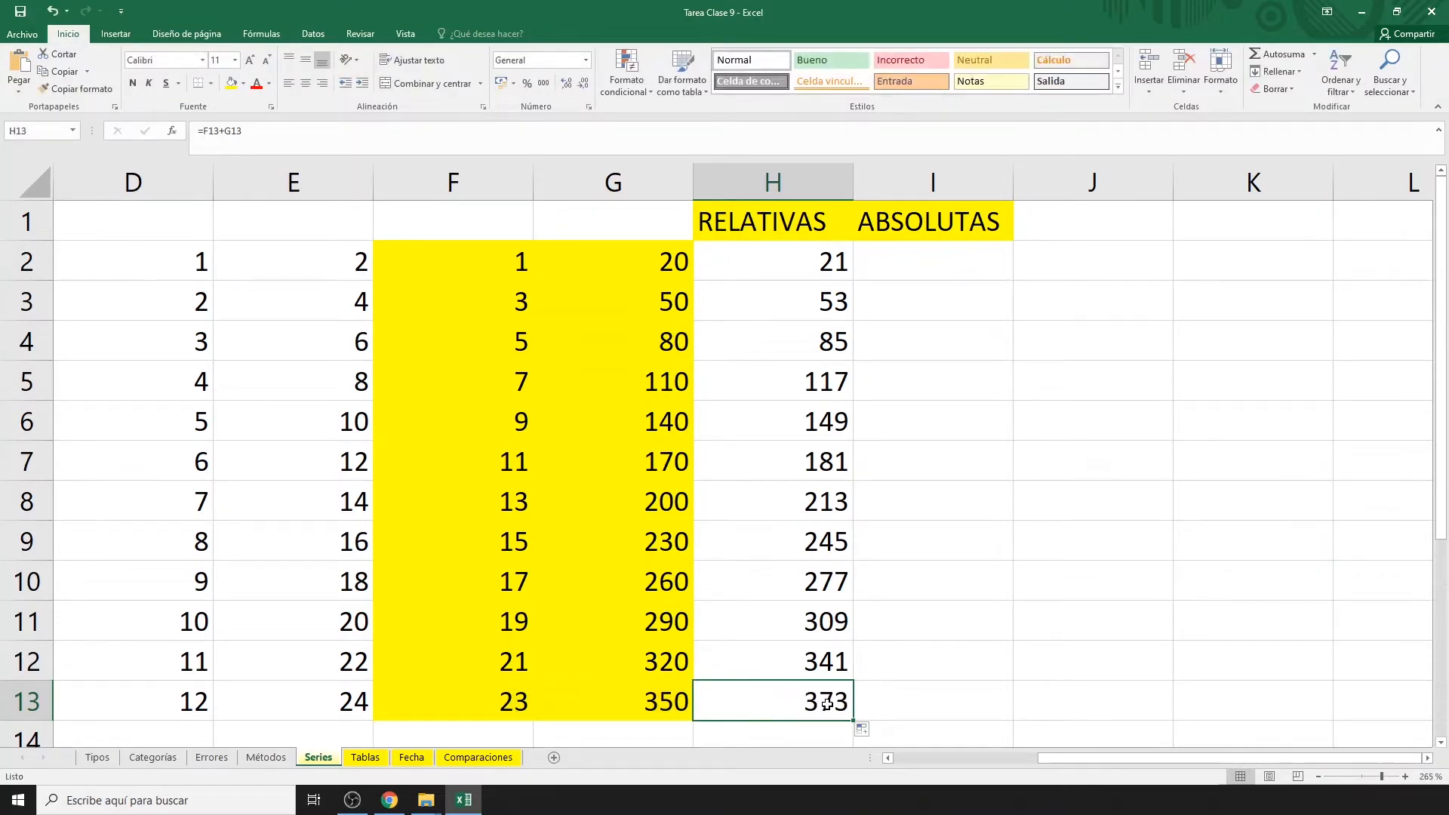
{"action": "left_click", "coordinate": [804, 258]}
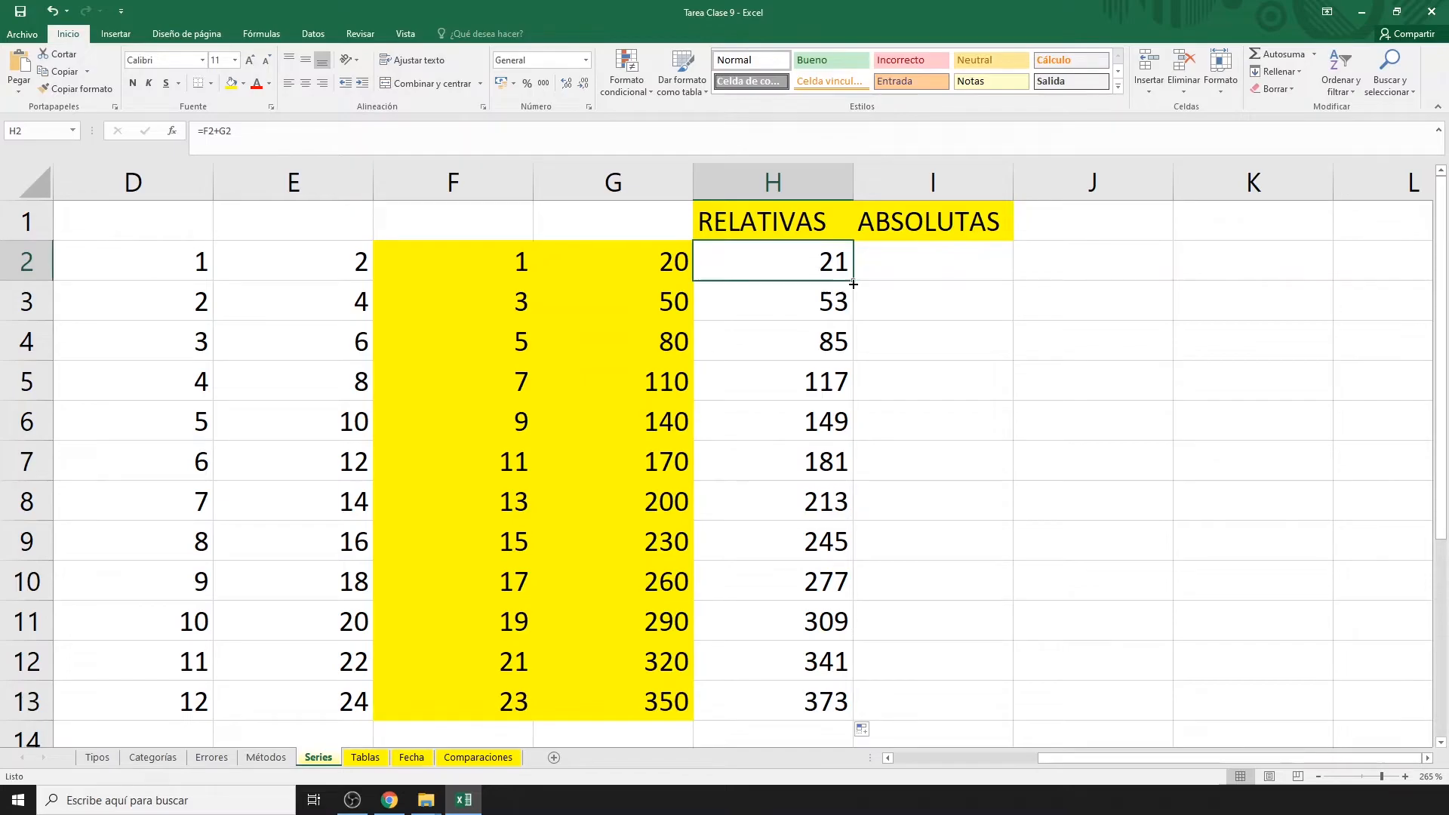
{"action": "left_click_drag", "start_coordinate": [855, 282], "coordinate": [1019, 285]}
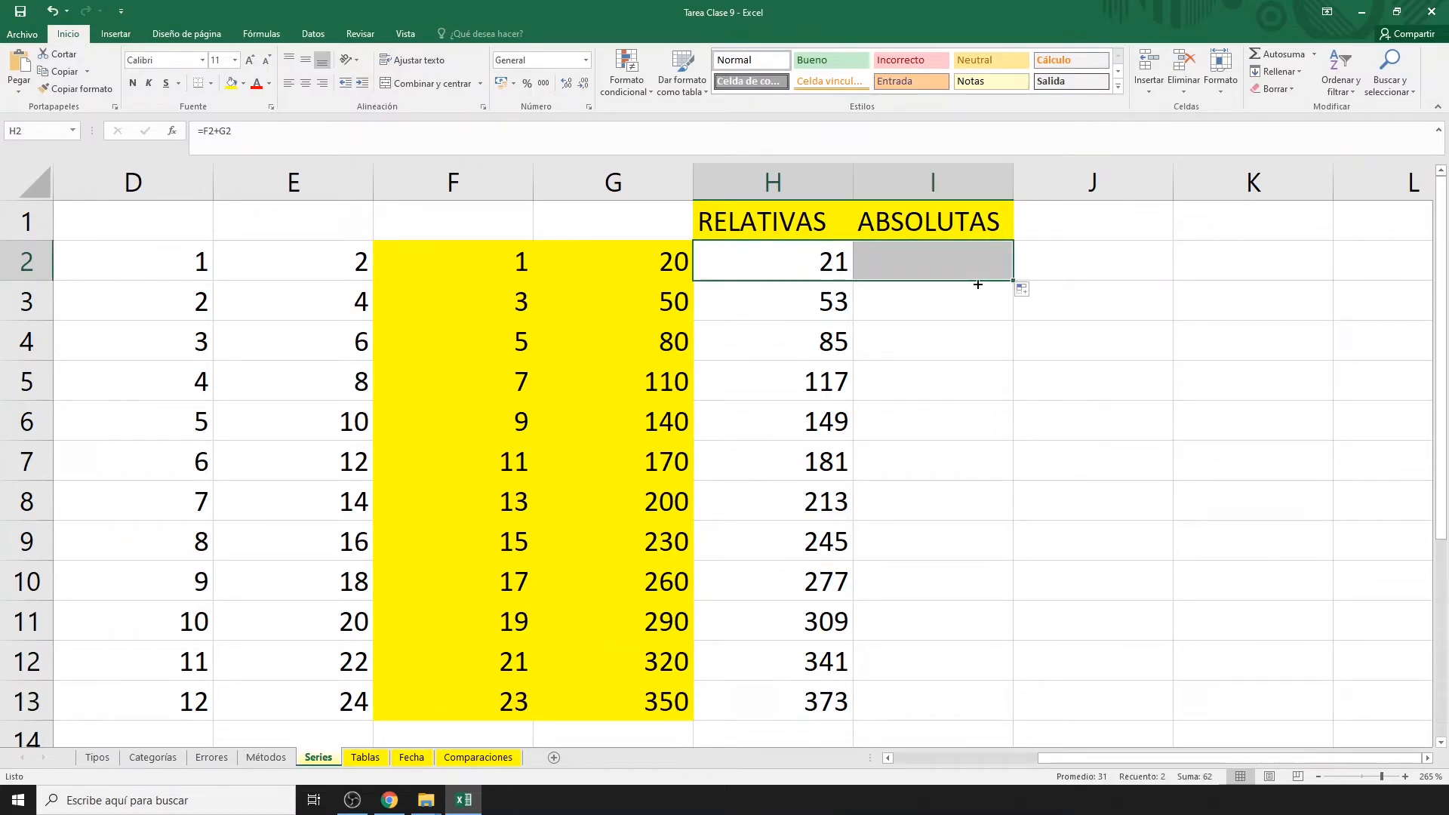
Replace I2's copied formula with =F2*10 and fill it down to I13.
{"action": "left_click", "coordinate": [957, 261]}
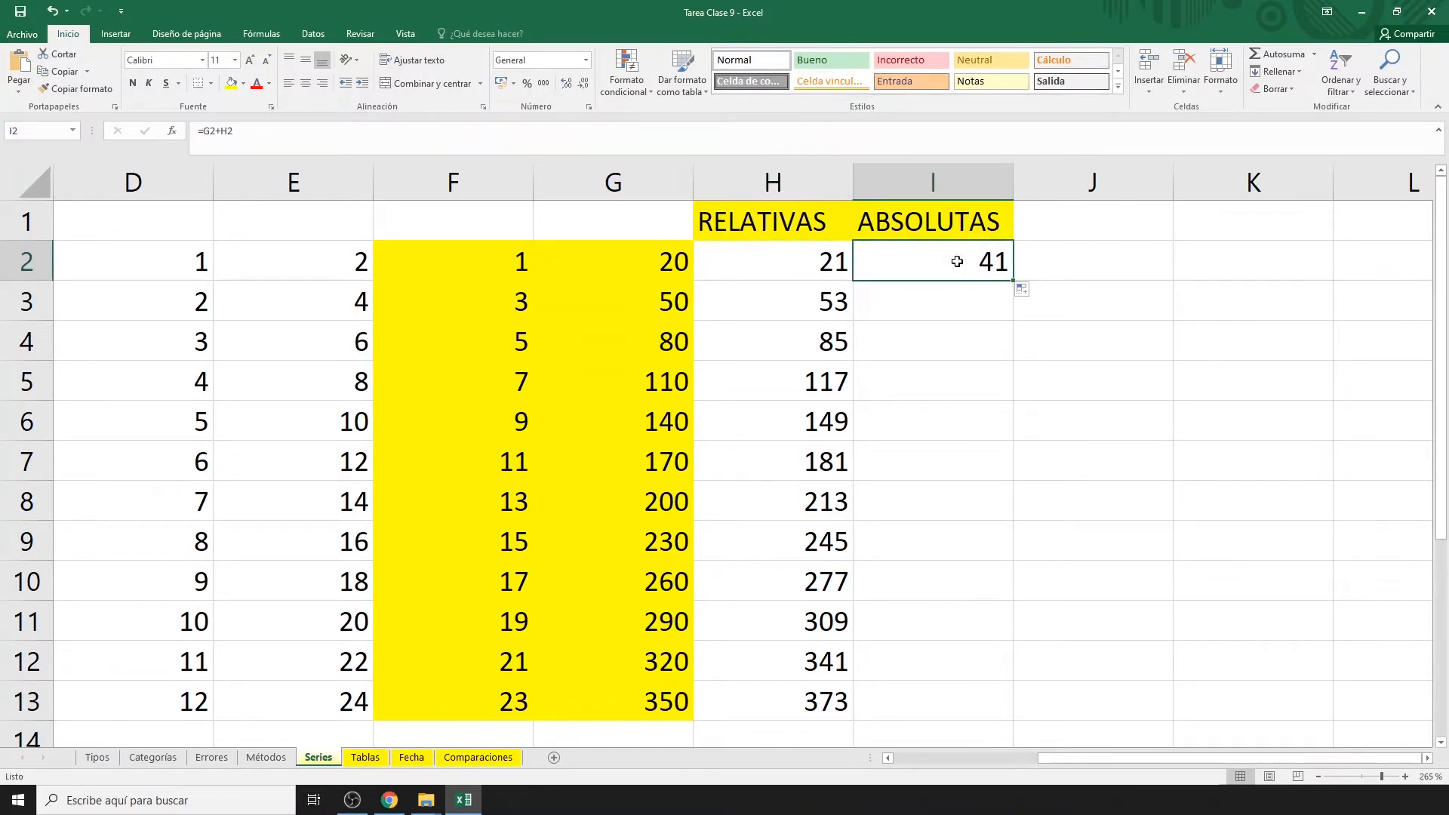
{"action": "double_click", "coordinate": [957, 261]}
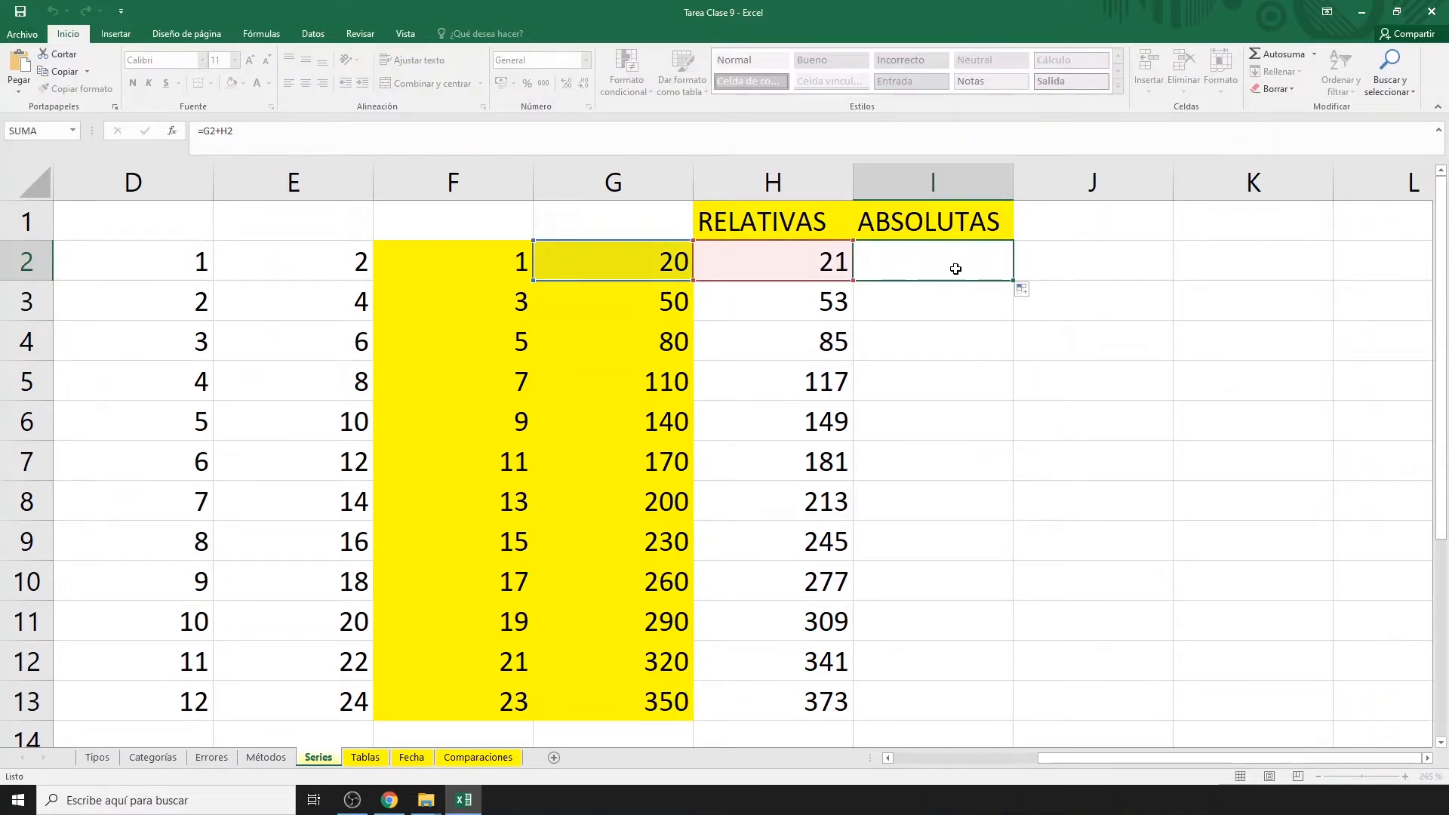
{"action": "key", "text": "Escape"}
{"action": "key", "text": "Delete"}
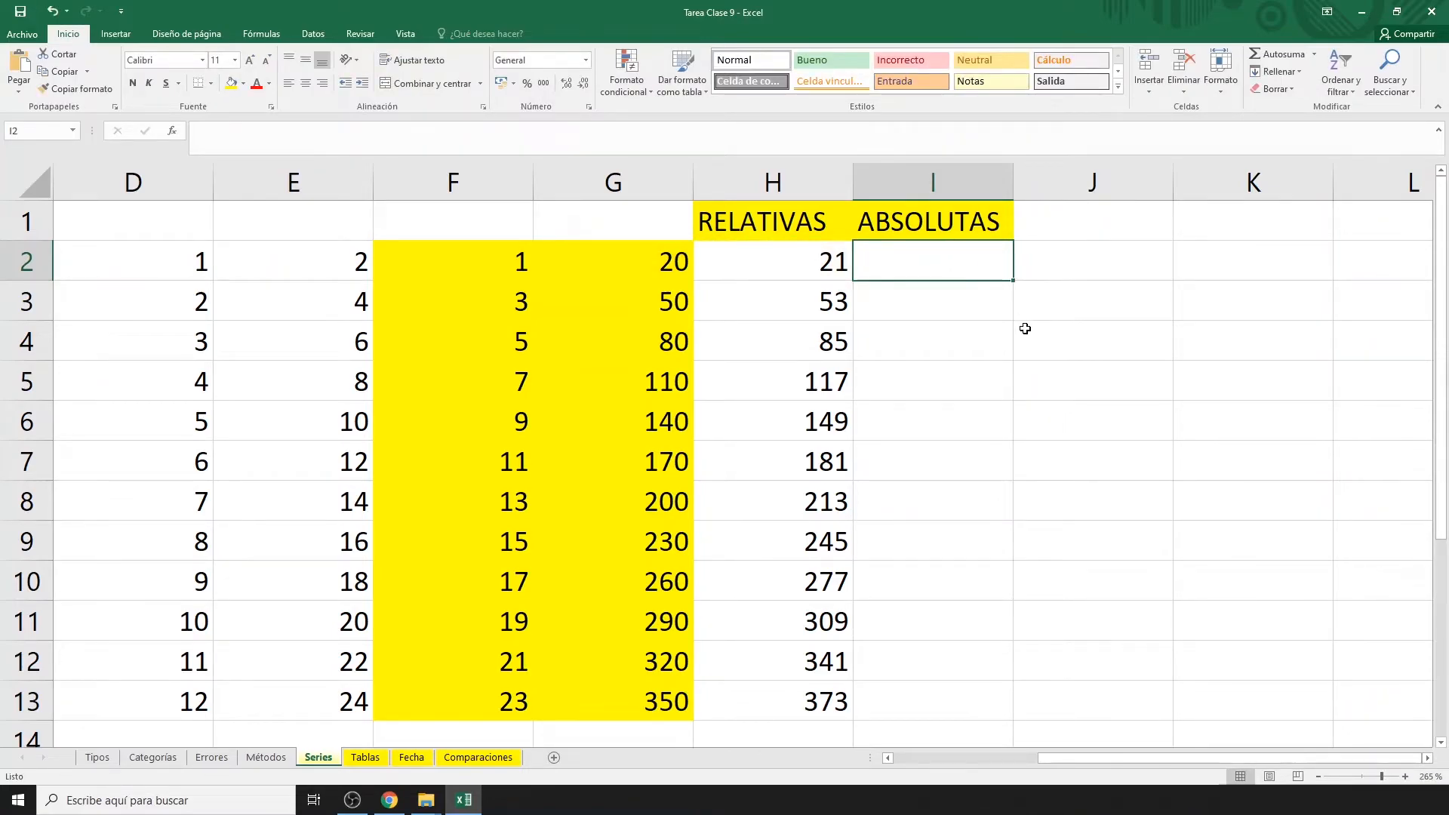
{"action": "type", "text": "="}
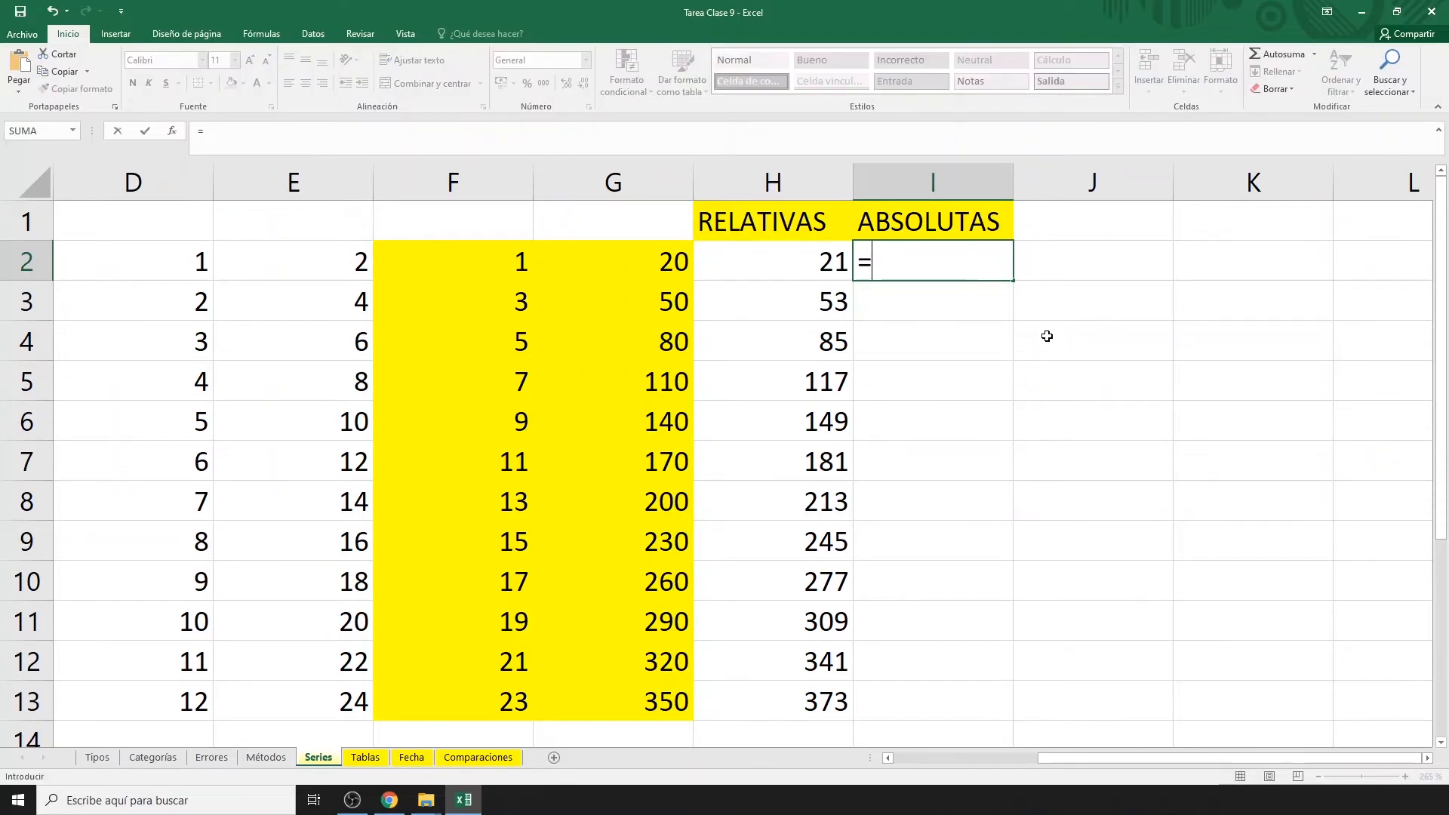
{"action": "left_click", "coordinate": [481, 265]}
{"action": "type", "text": "*10"}
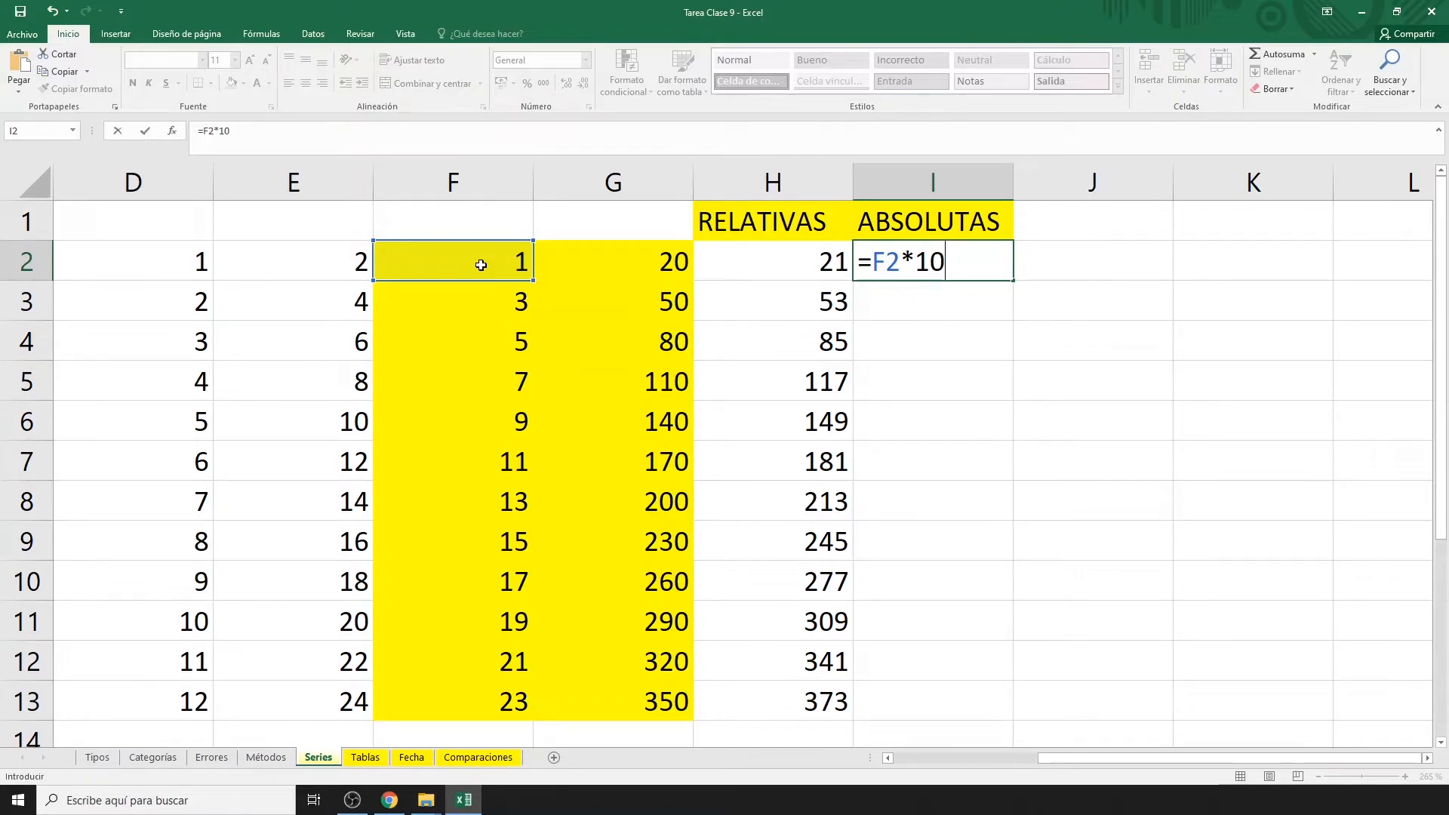
{"action": "key", "text": "Return"}
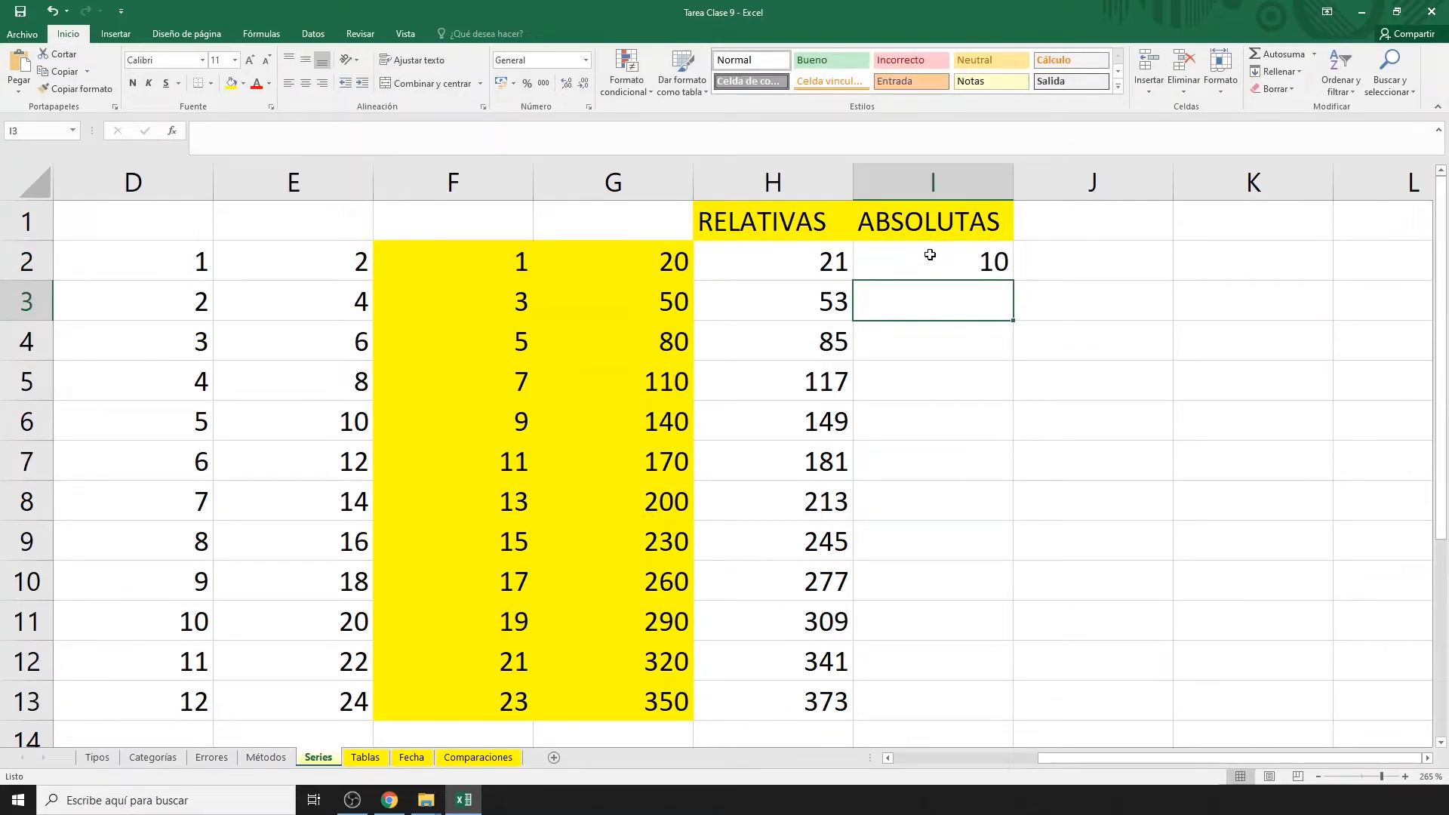
{"action": "left_click", "coordinate": [933, 256]}
{"action": "double_click", "coordinate": [1015, 283]}
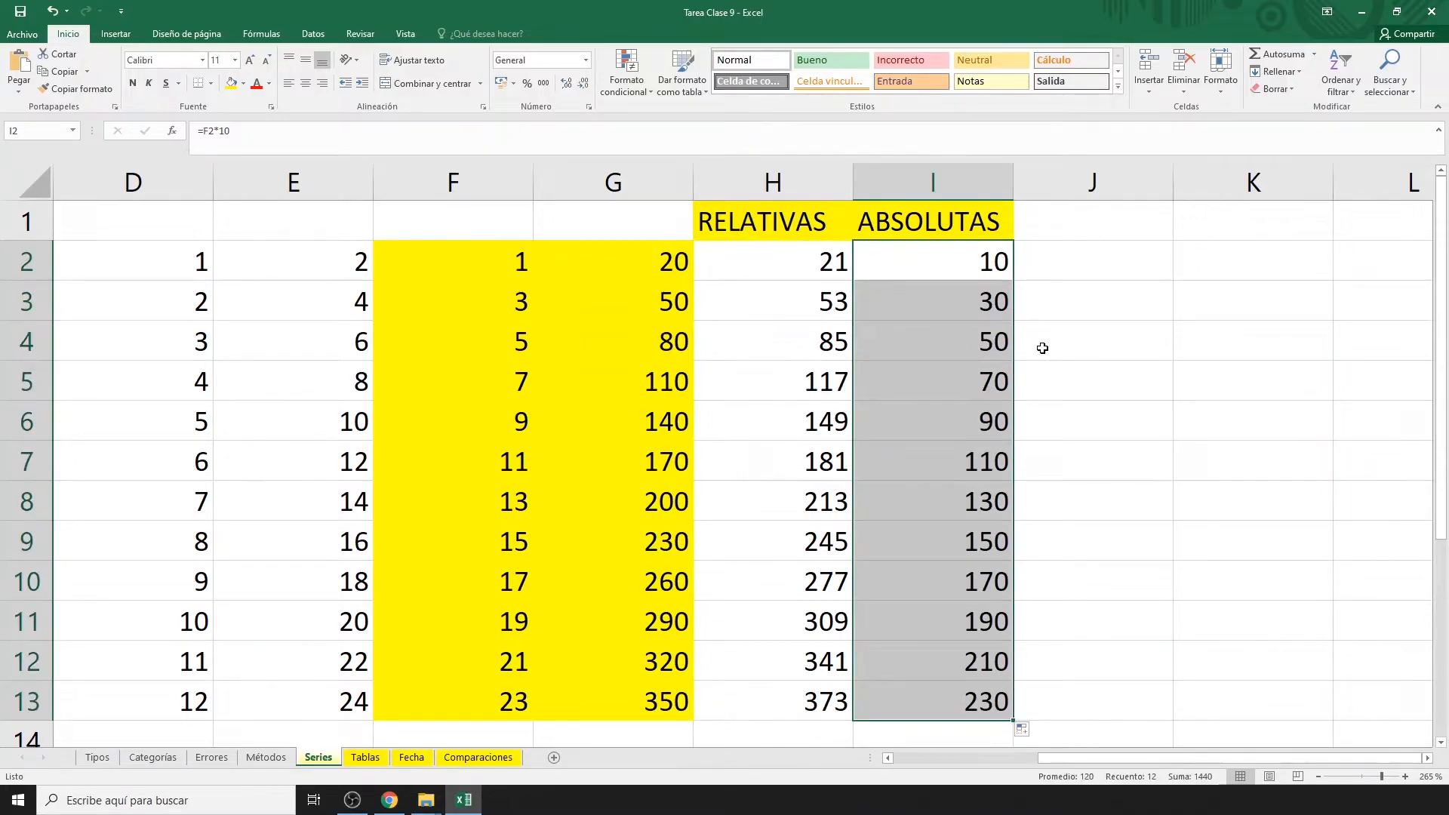
Give cell K2 an orange fill.
{"action": "left_click", "coordinate": [1186, 266]}
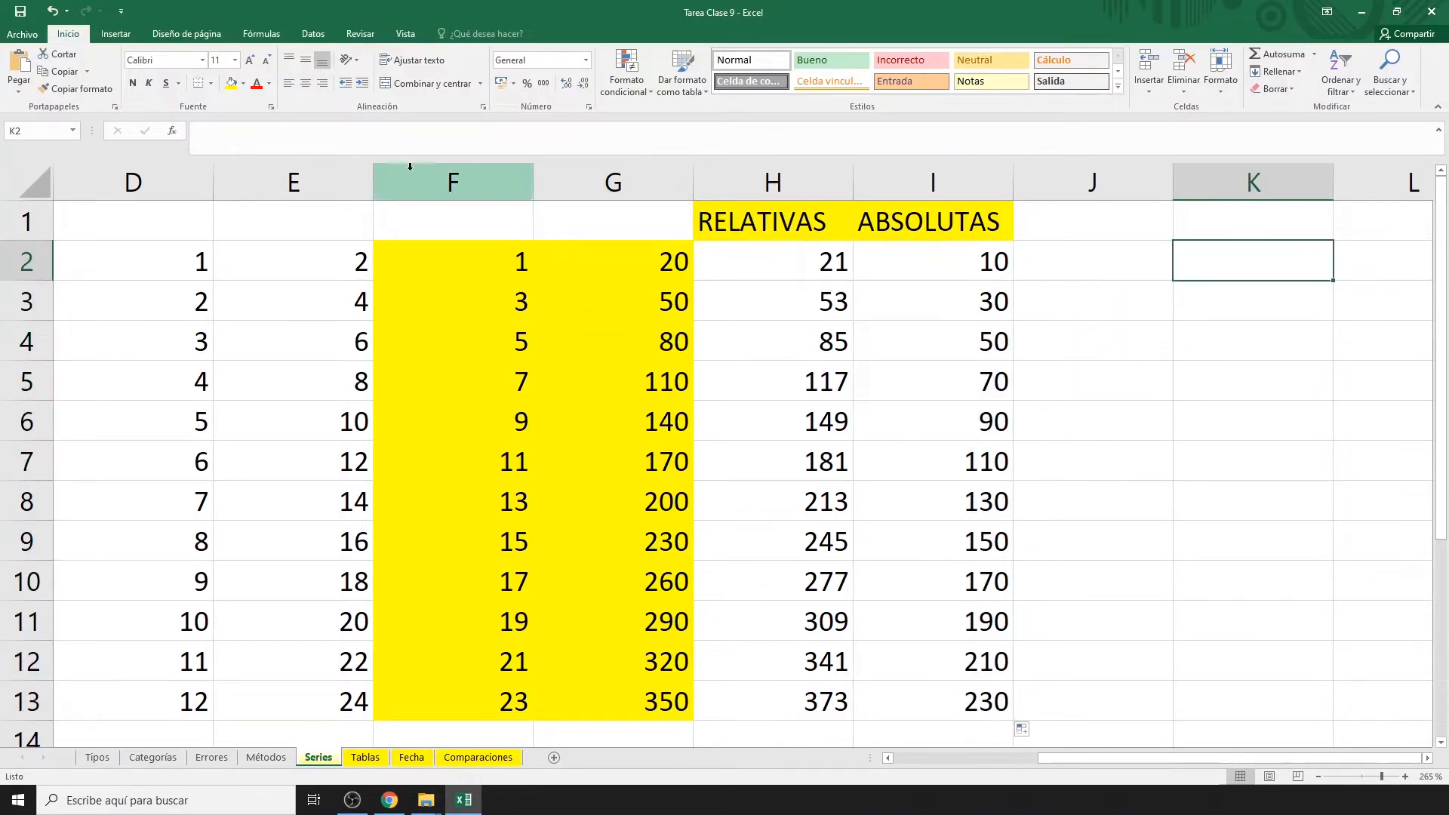
{"action": "left_click", "coordinate": [243, 83]}
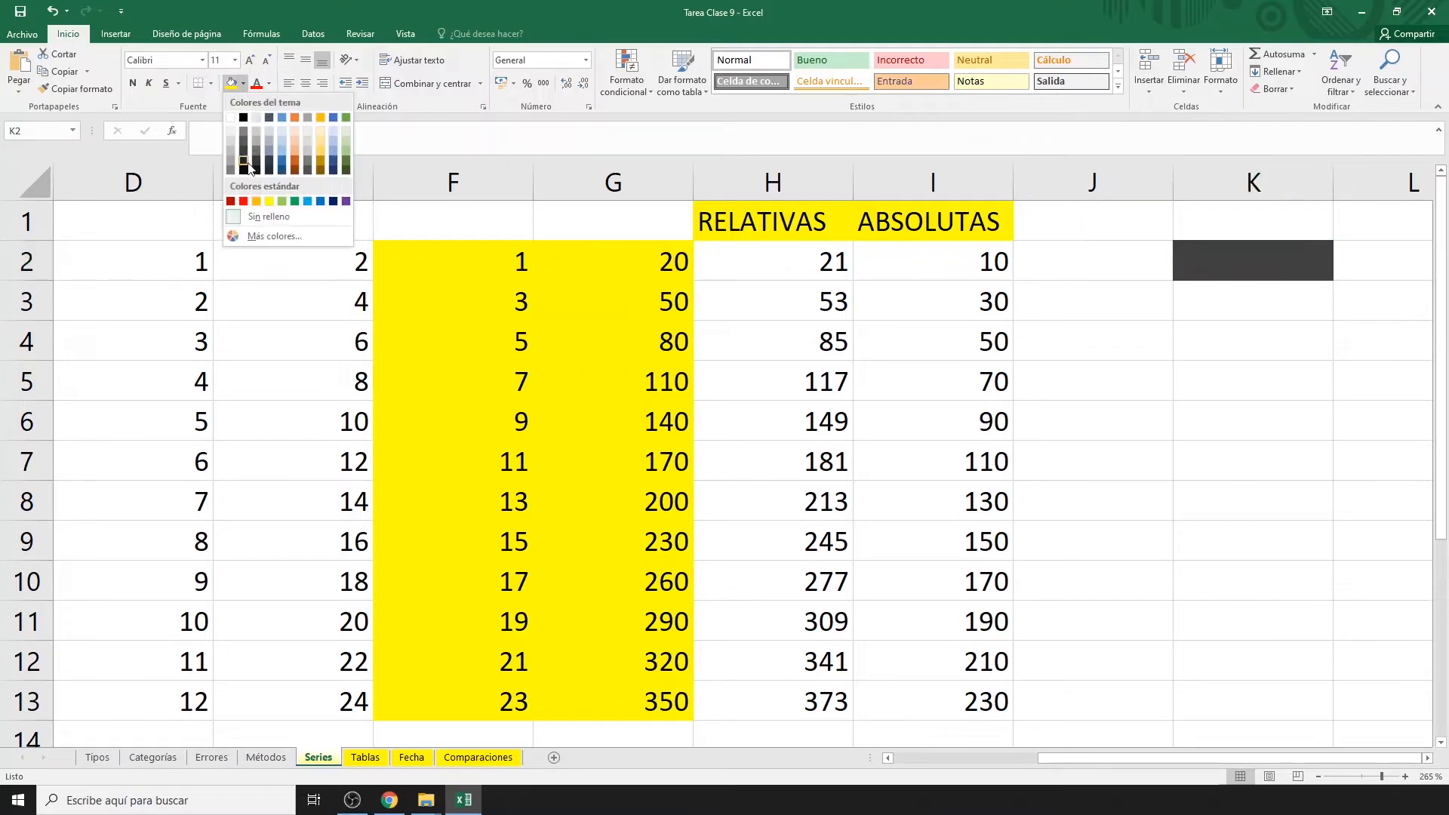
{"action": "left_click", "coordinate": [256, 204]}
Put 10 in K2, change I2 to =F2*K2, and fill it down through I13.
{"action": "type", "text": "10"}
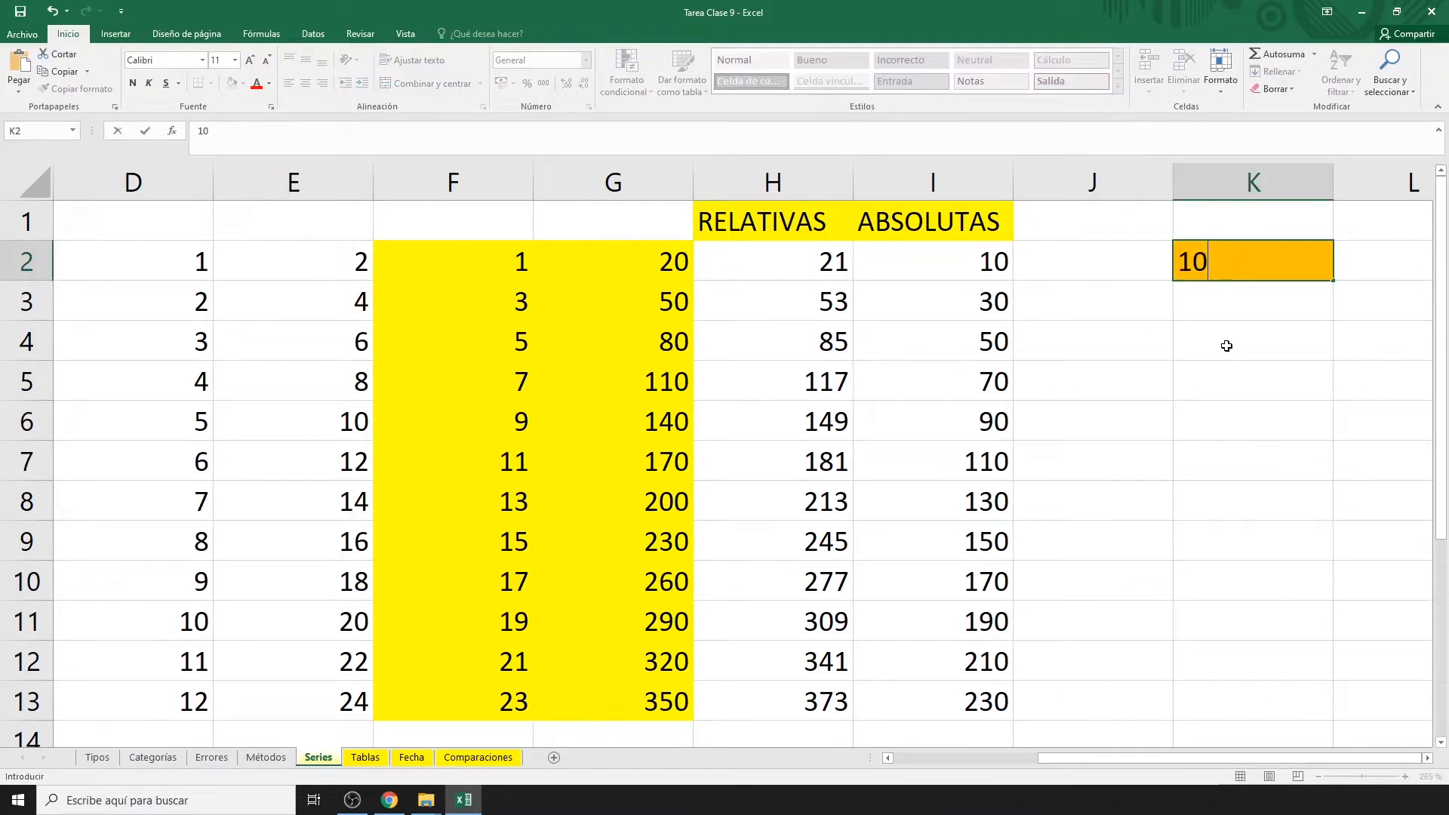
{"action": "key", "text": "Return"}
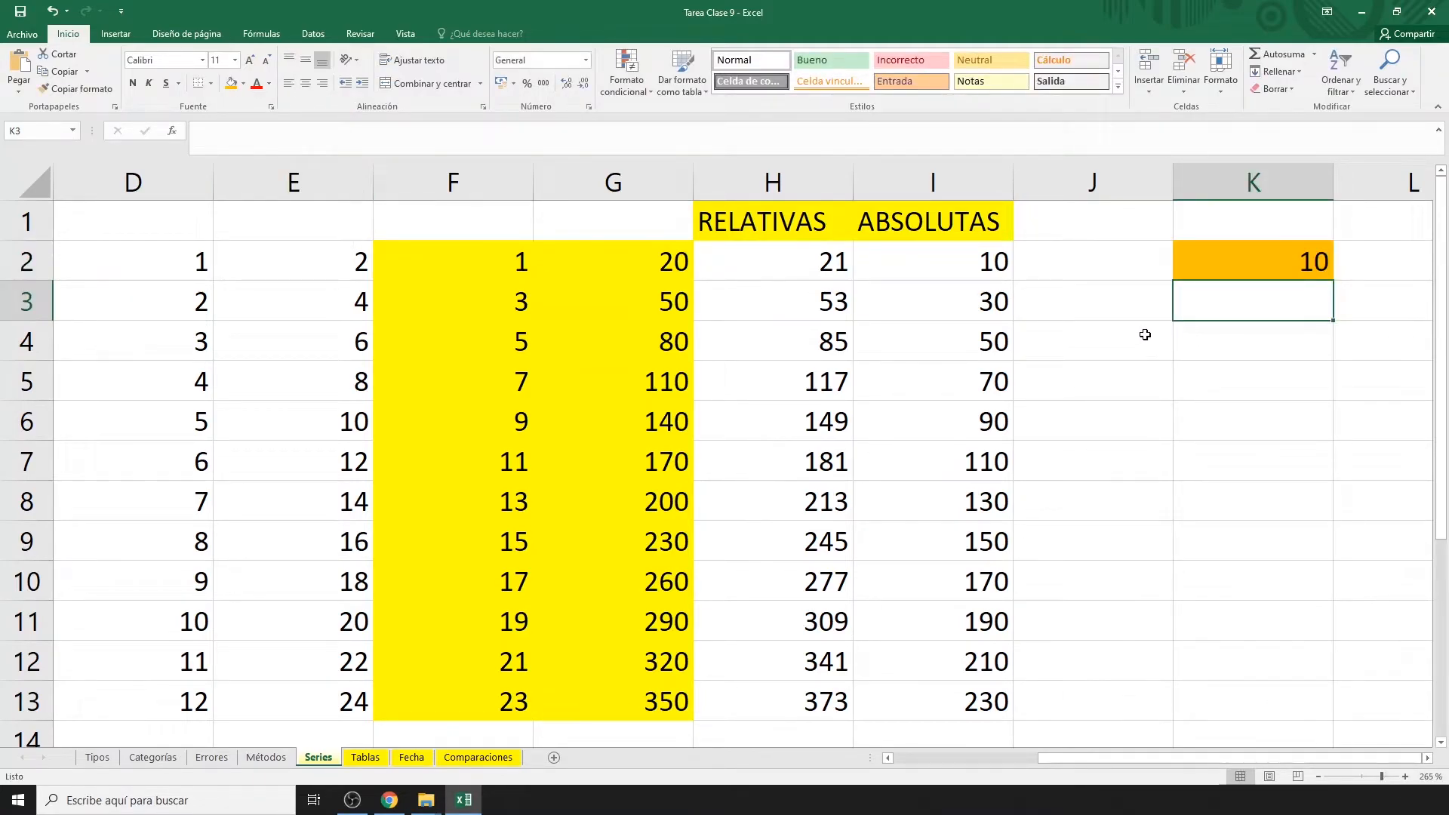
{"action": "left_click", "coordinate": [969, 267]}
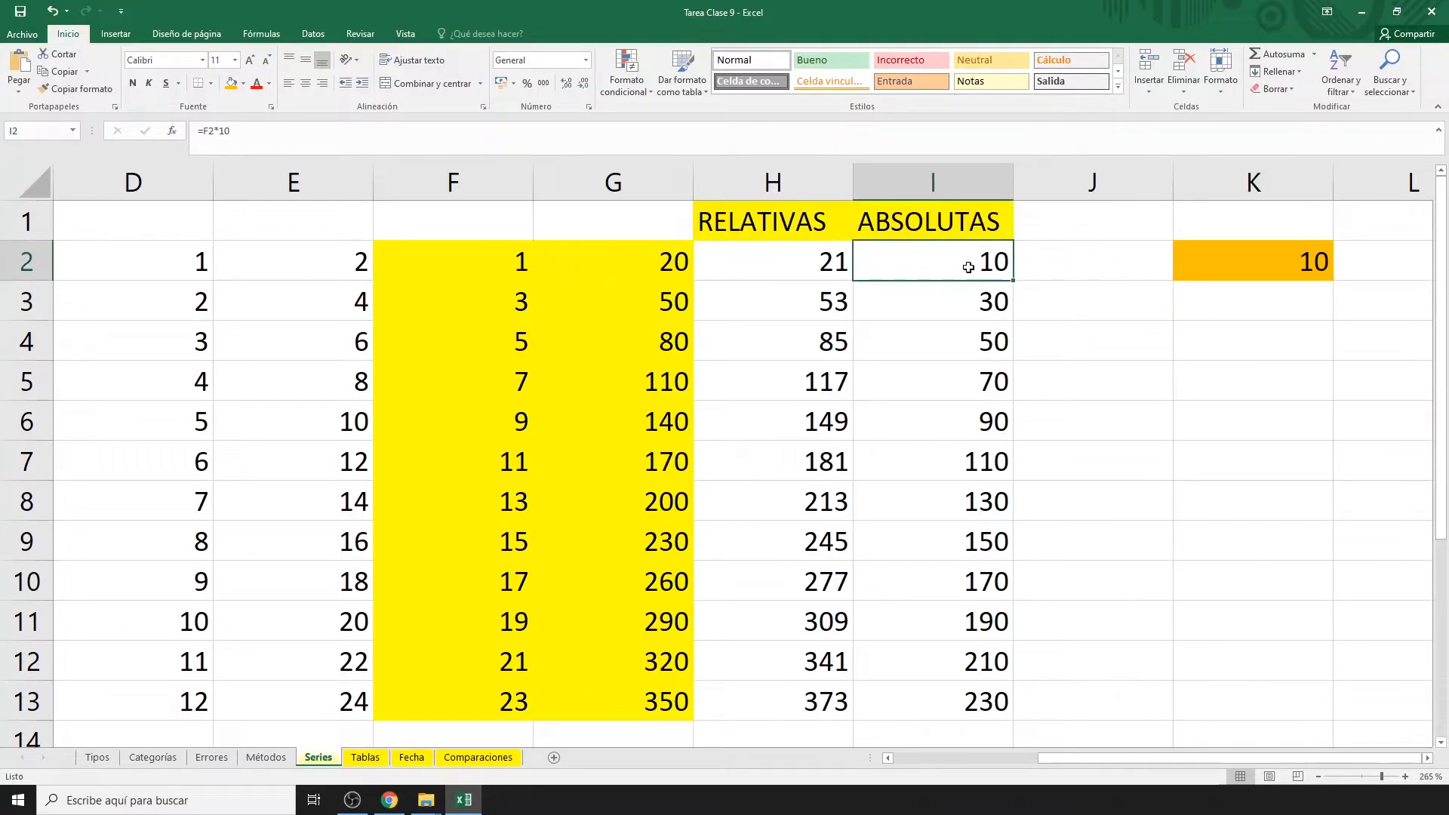
{"action": "double_click", "coordinate": [968, 268]}
{"action": "key", "text": "BackSpace"}
{"action": "key", "text": "BackSpace"}
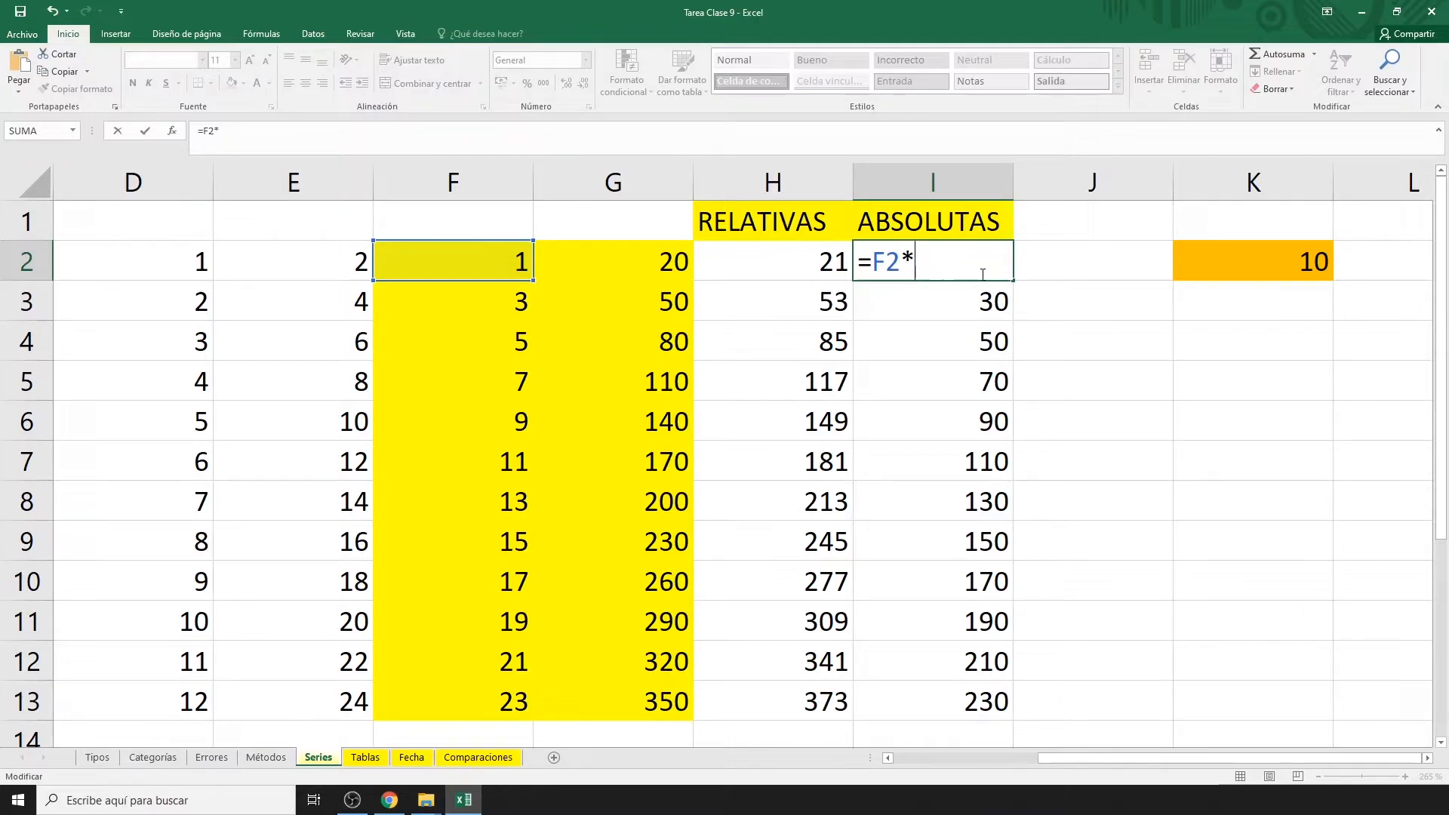
{"action": "left_click", "coordinate": [1237, 266]}
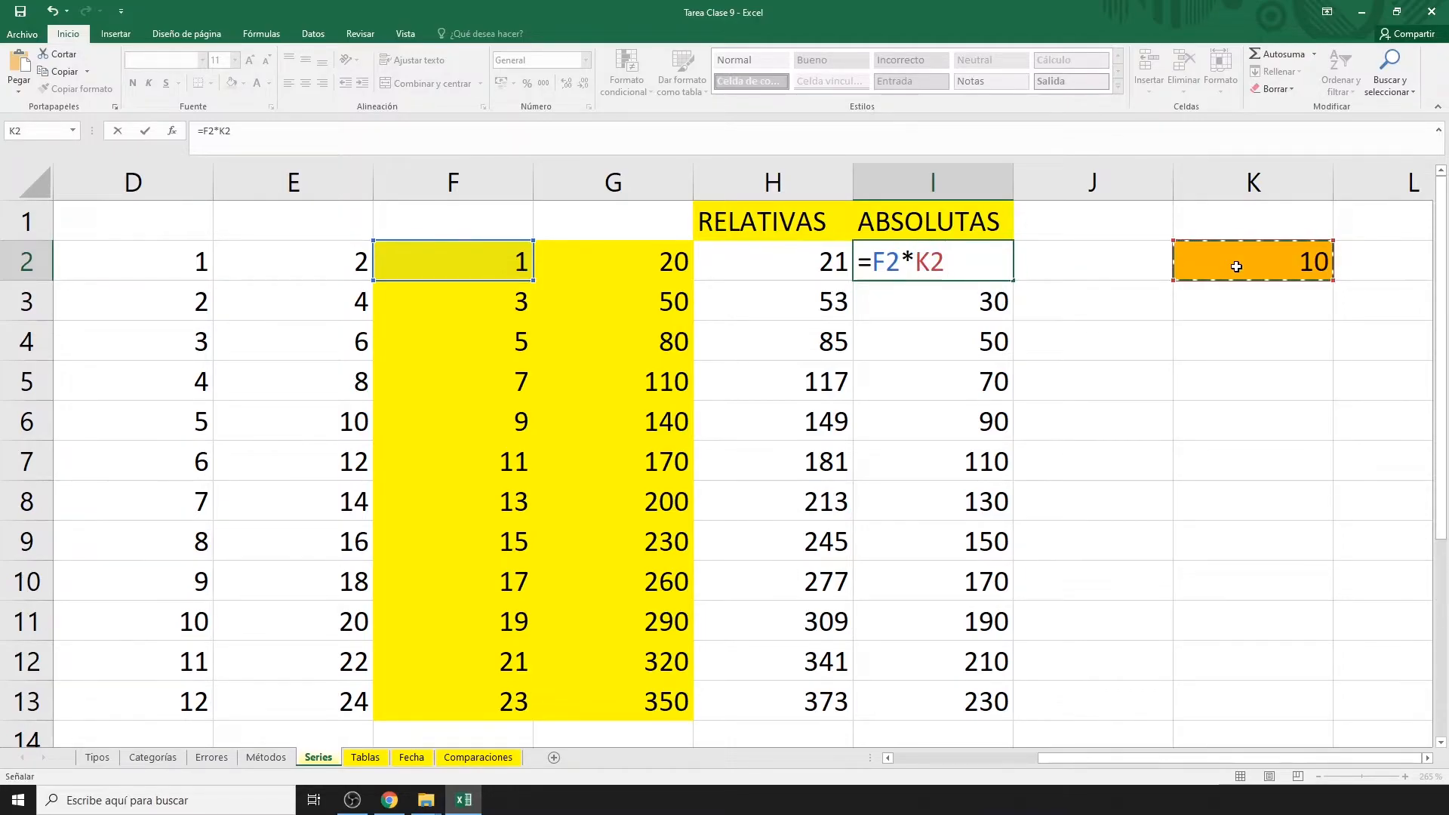
{"action": "key", "text": "Return"}
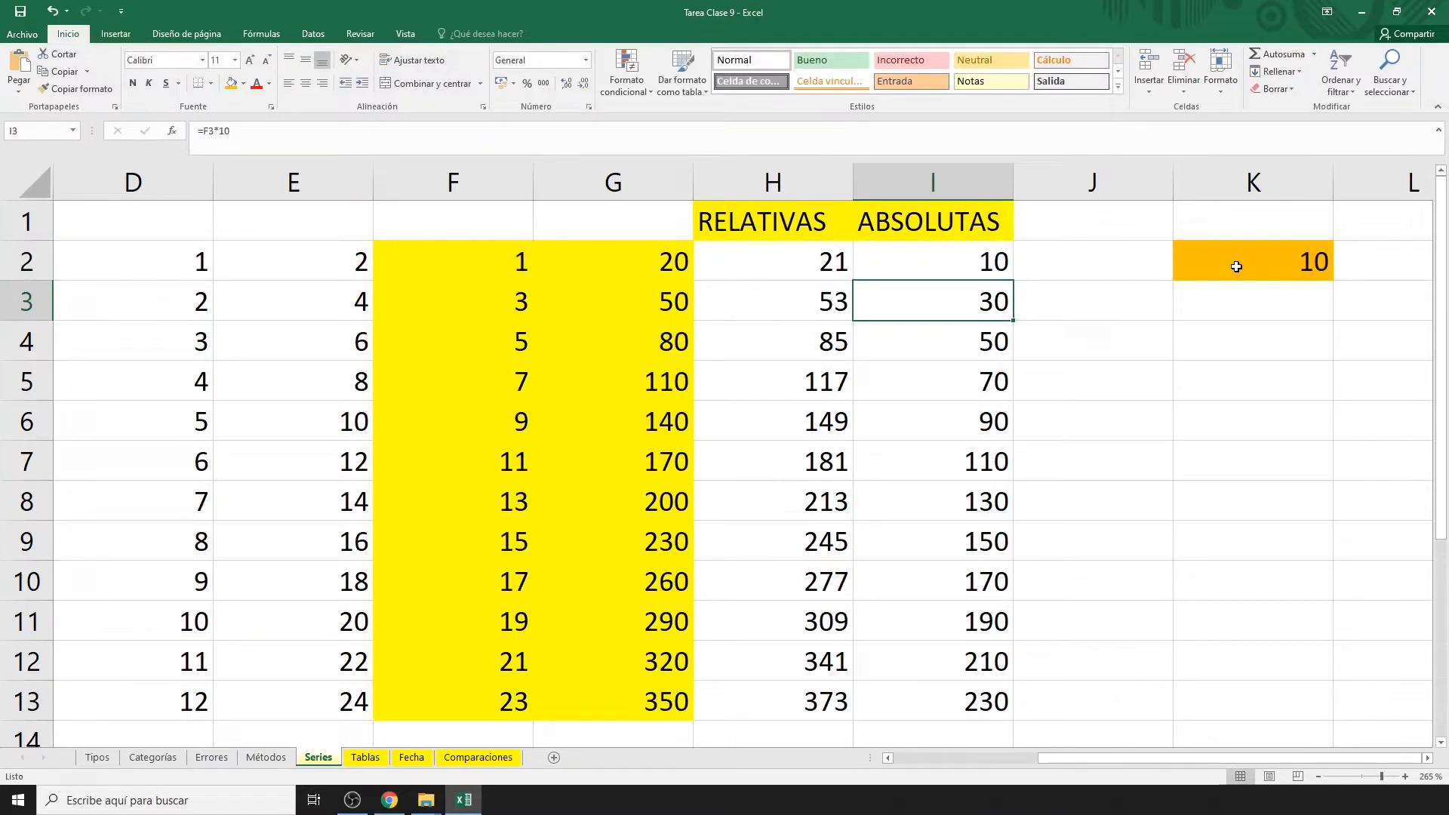
{"action": "left_click", "coordinate": [992, 267]}
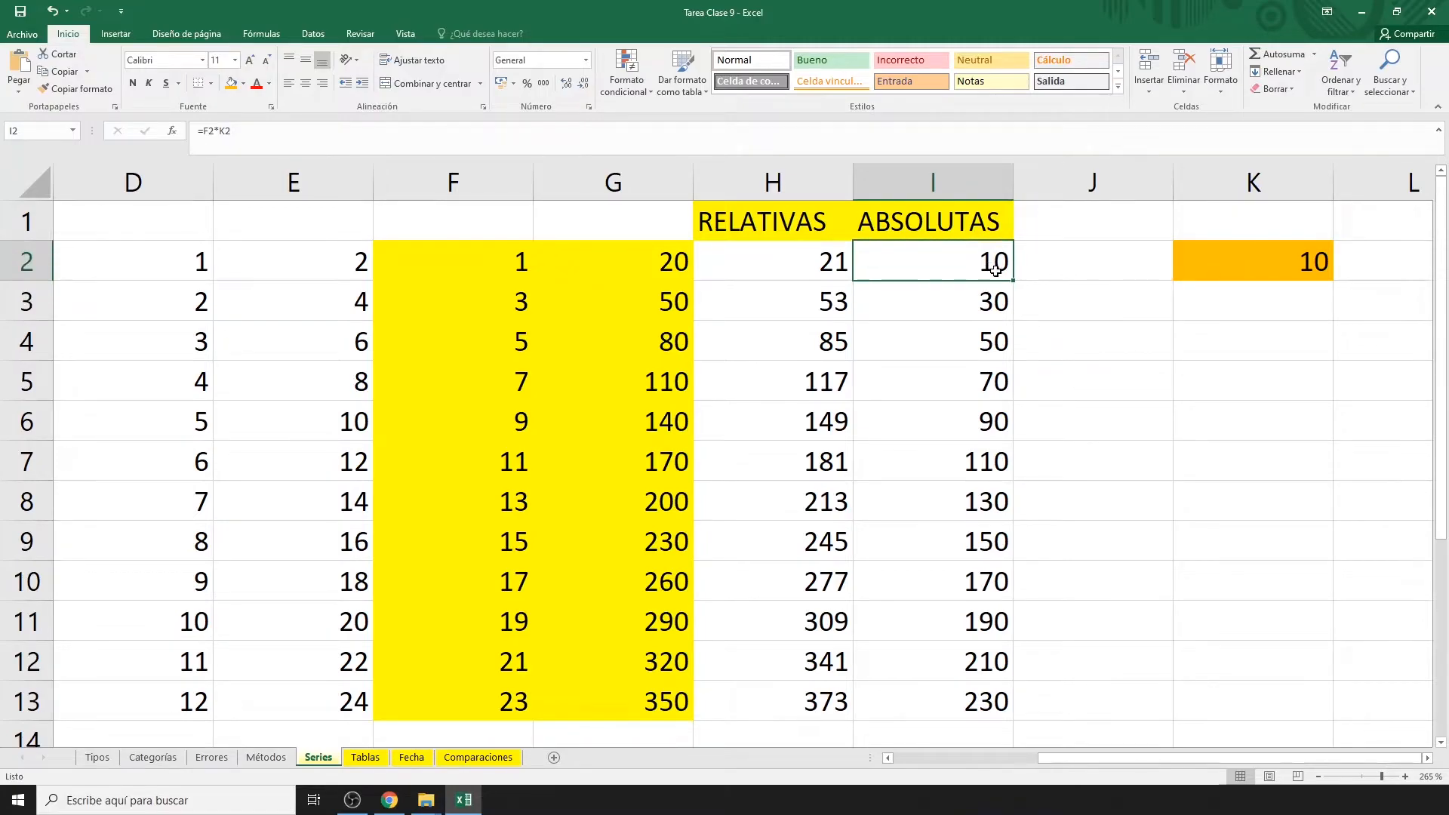
{"action": "double_click", "coordinate": [1013, 280]}
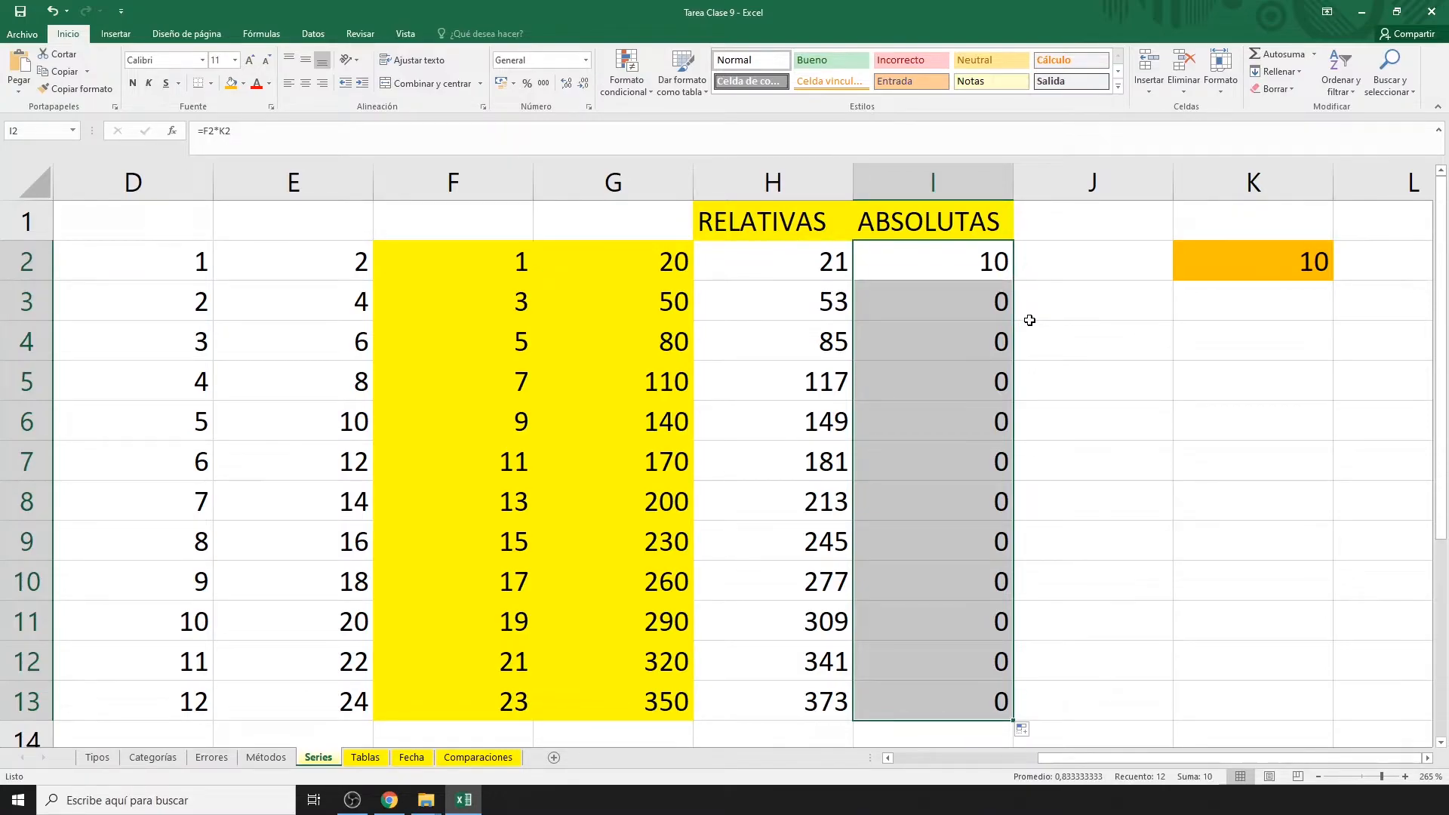
Inspect the copied formulas in I3, I4 and I13 pointing at empty K cells, then reopen I2.
{"action": "left_click", "coordinate": [959, 304]}
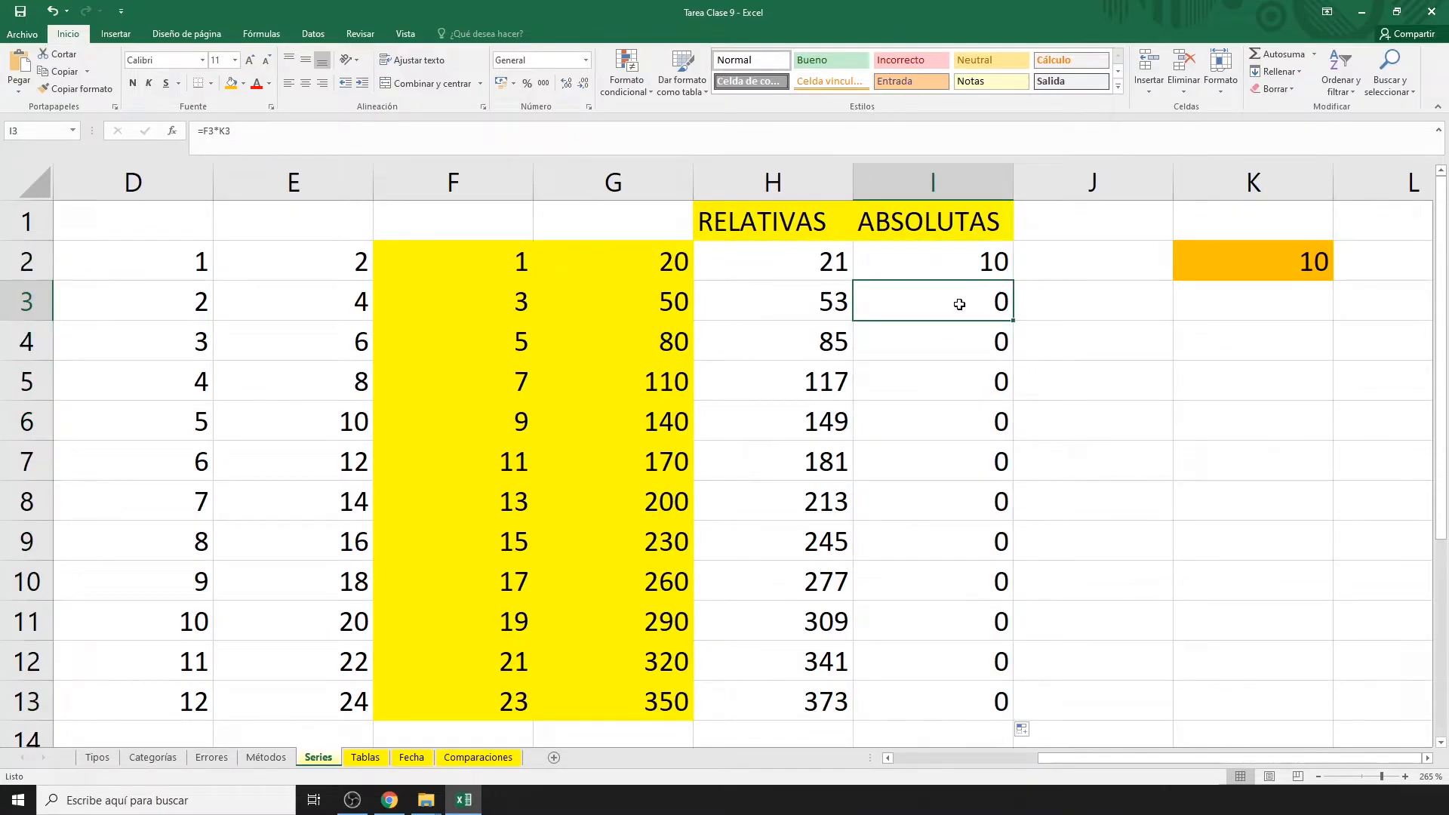
{"action": "double_click", "coordinate": [960, 304]}
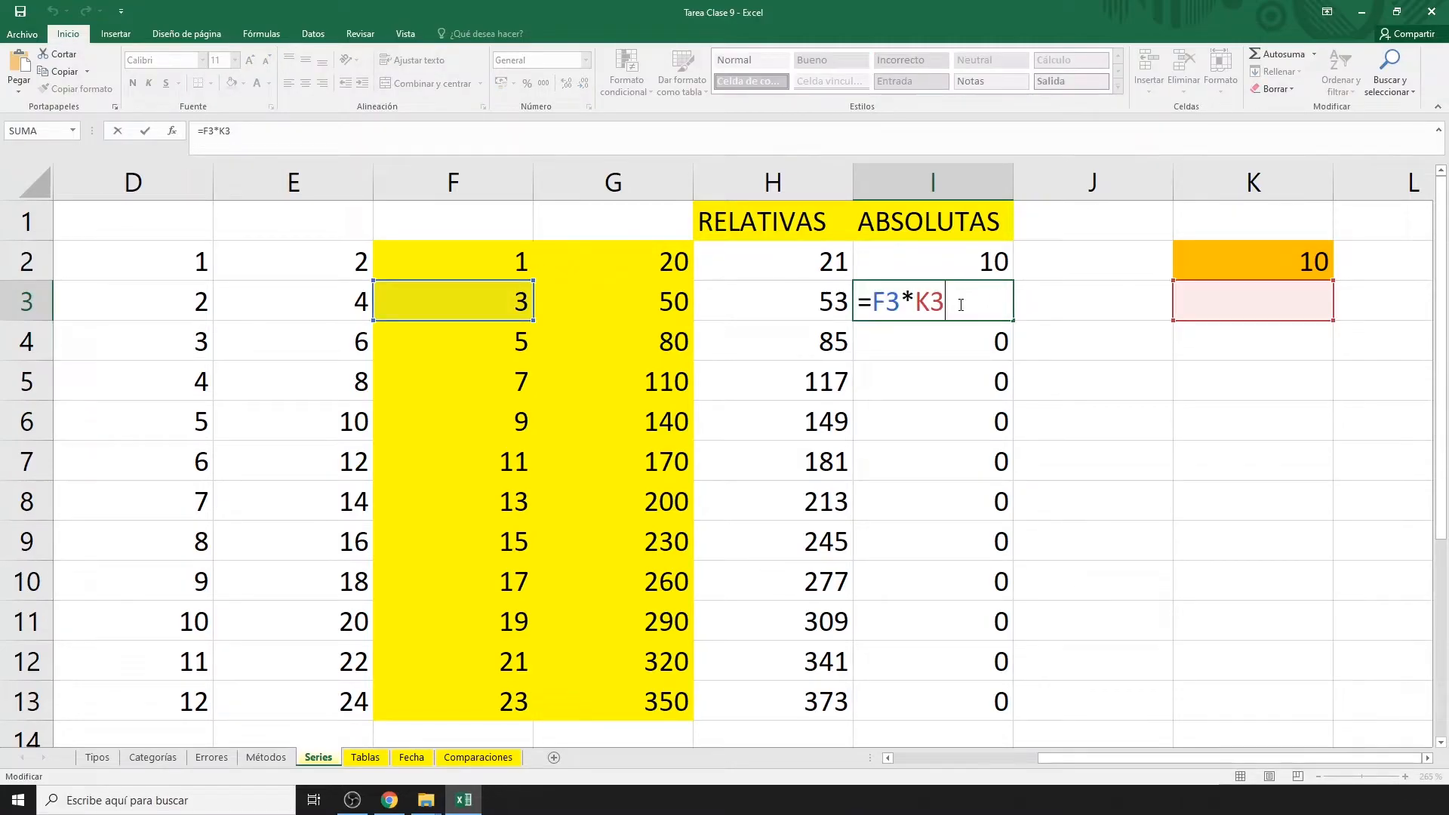
{"action": "key", "text": "Escape"}
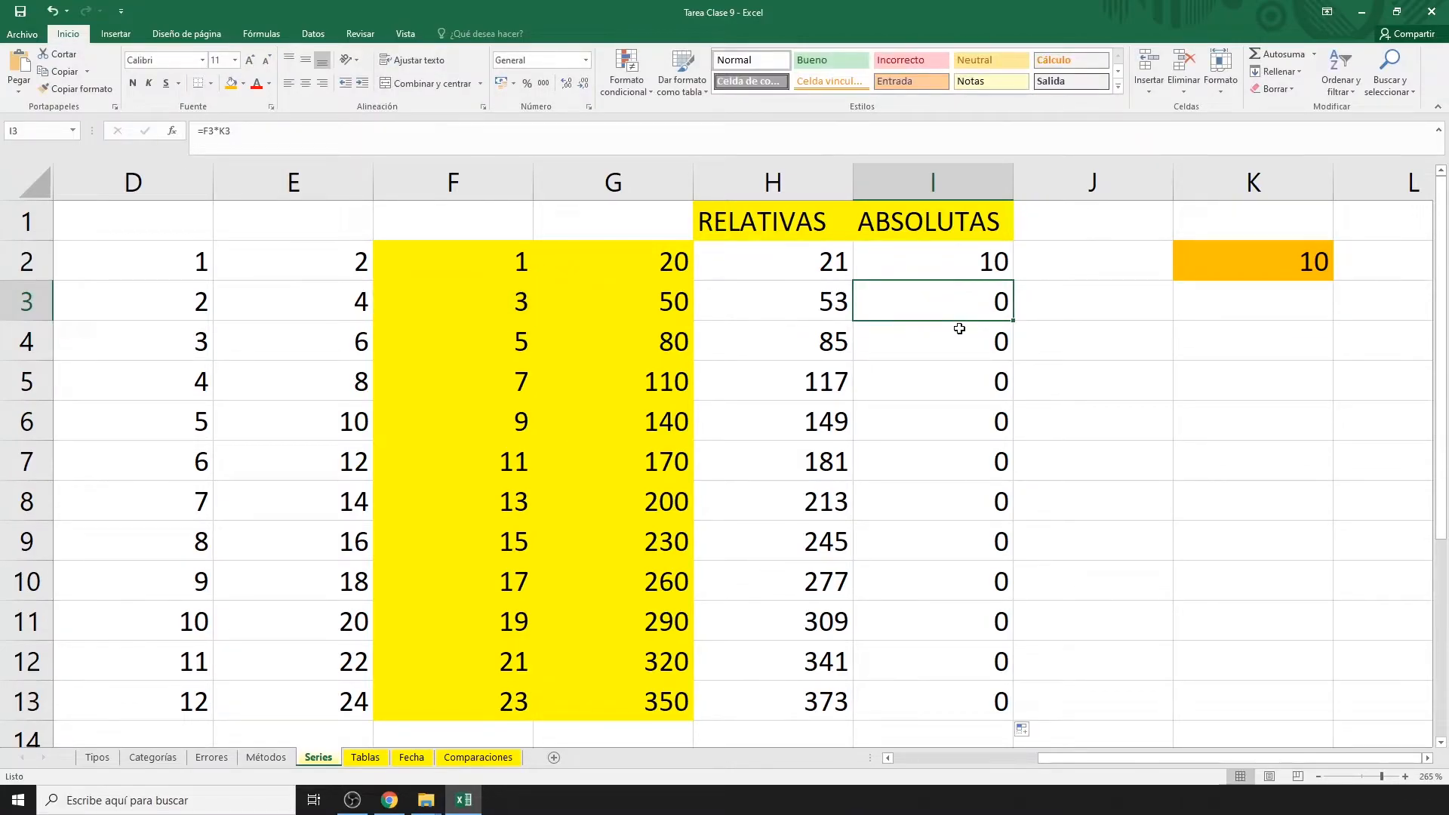
{"action": "left_click", "coordinate": [958, 333]}
{"action": "double_click", "coordinate": [961, 335]}
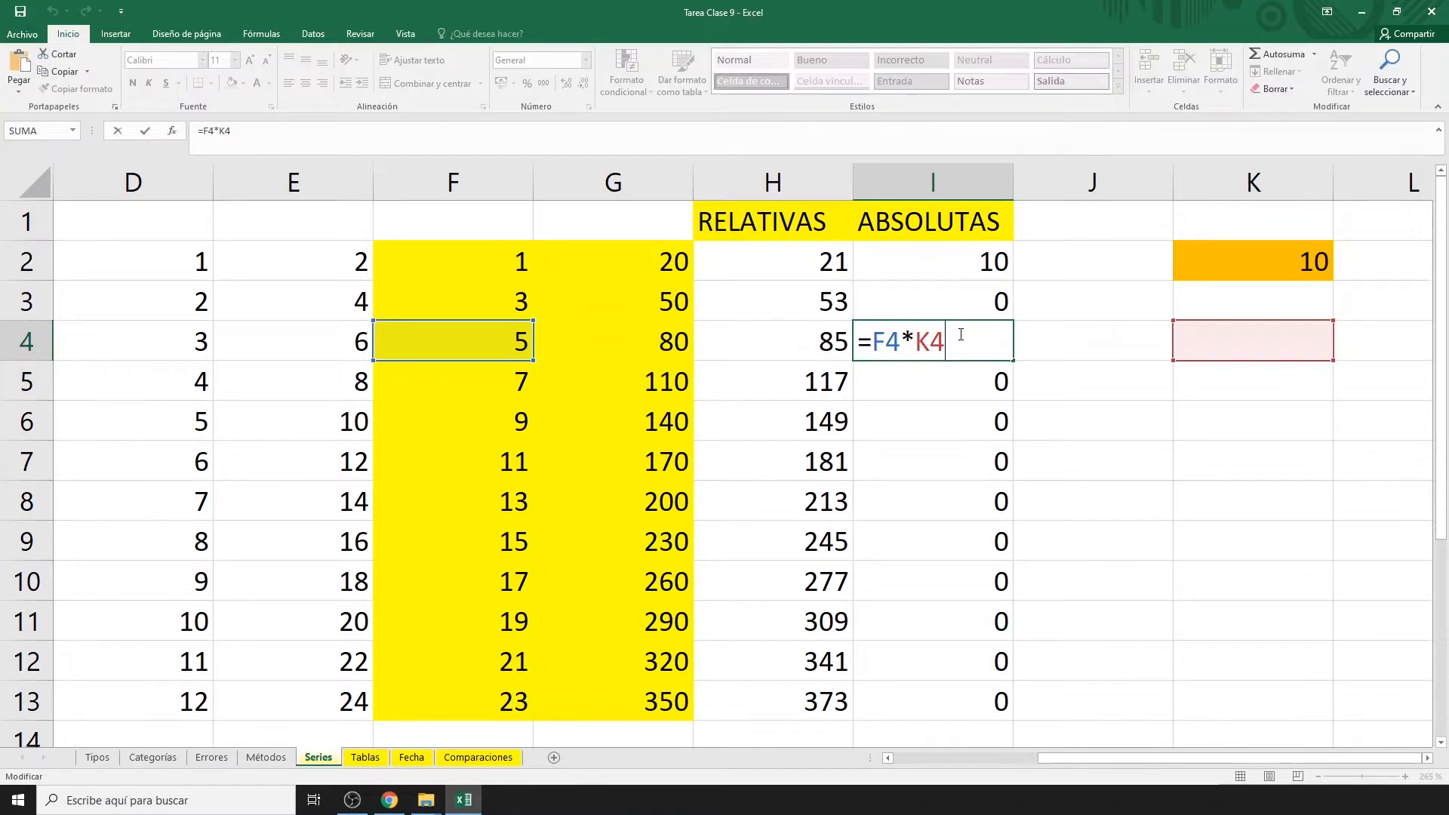
{"action": "key", "text": "Escape"}
{"action": "left_click", "coordinate": [966, 699]}
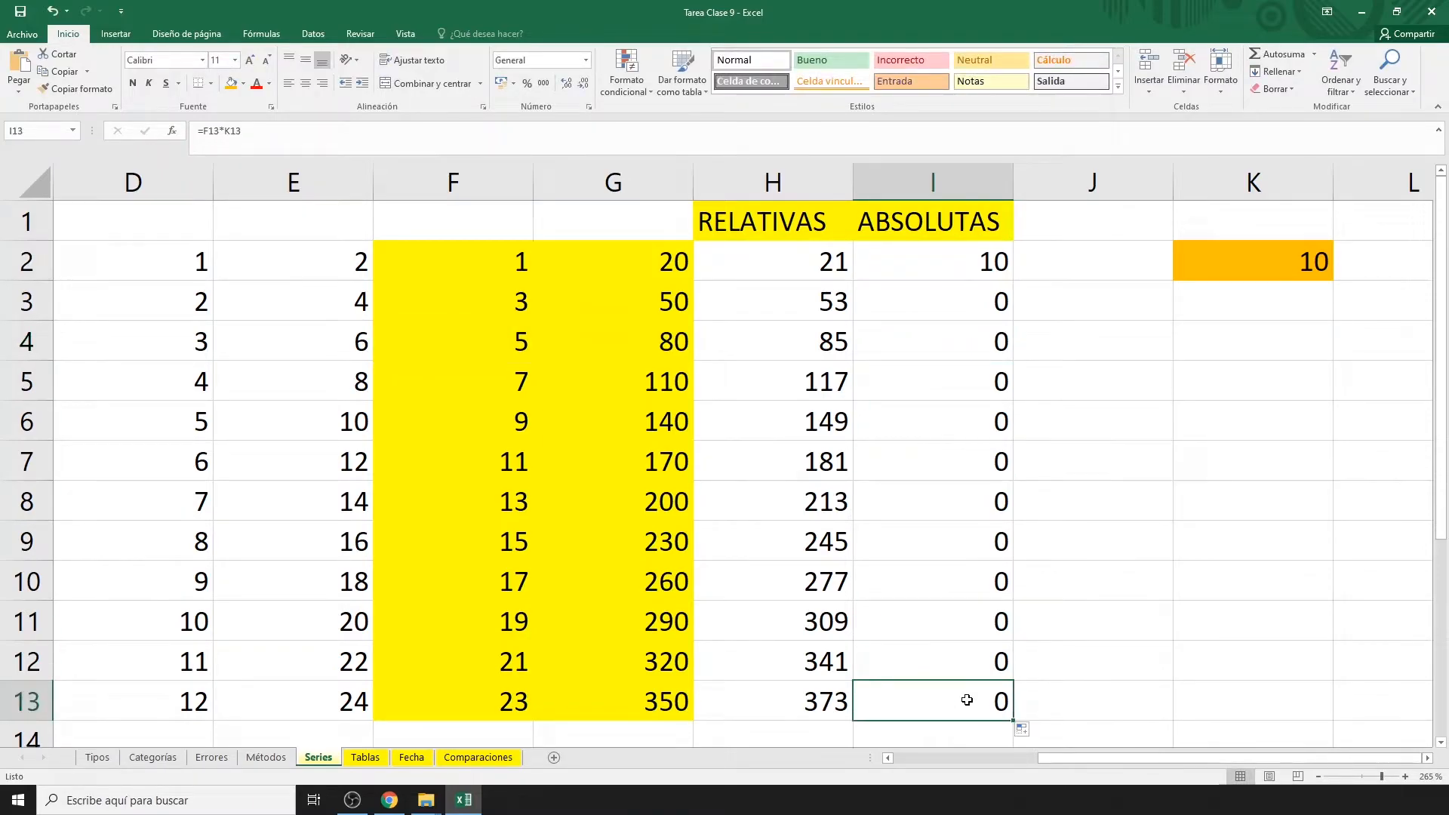
{"action": "double_click", "coordinate": [967, 700]}
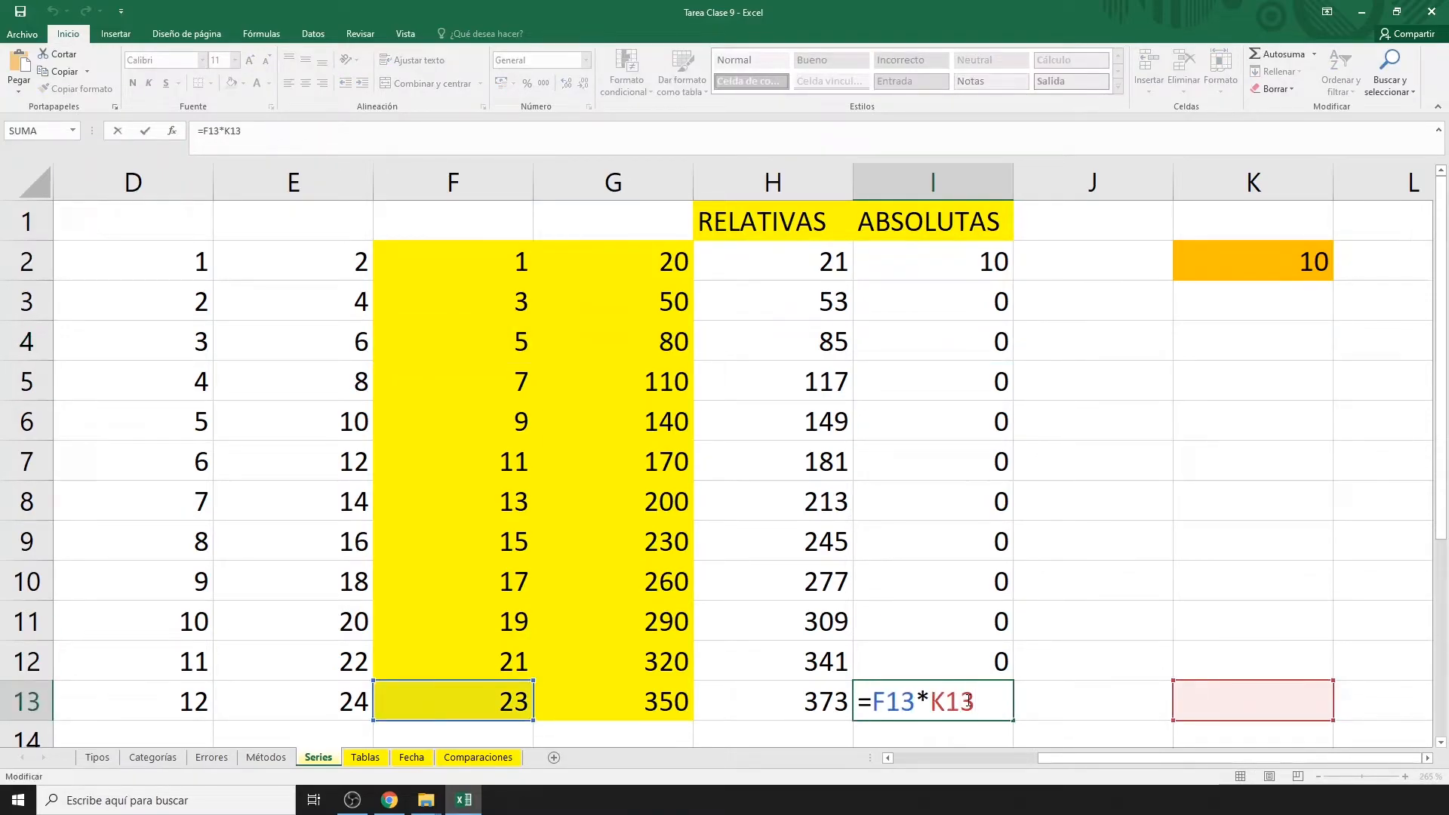
{"action": "key", "text": "Escape"}
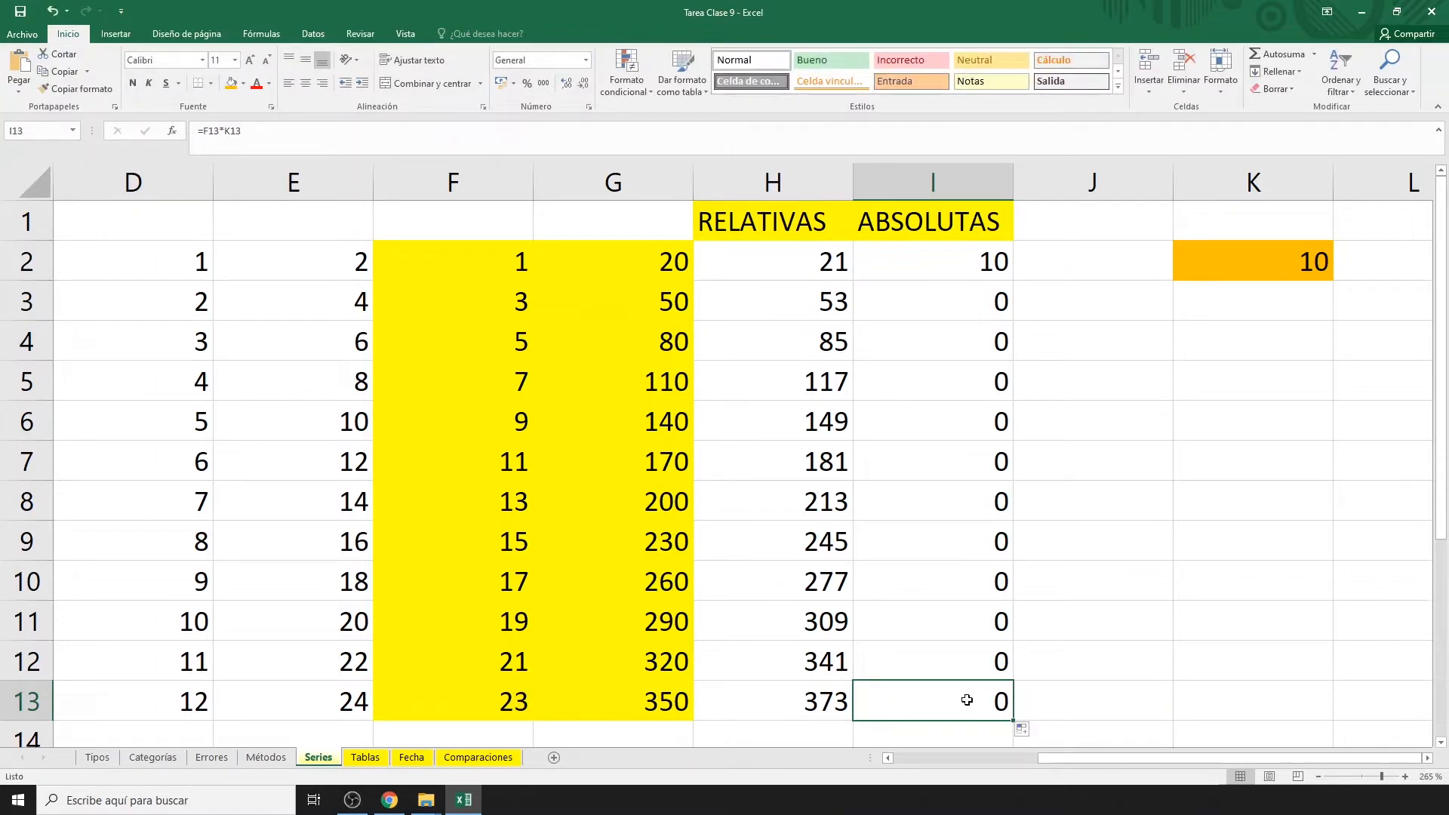
{"action": "left_click", "coordinate": [945, 269]}
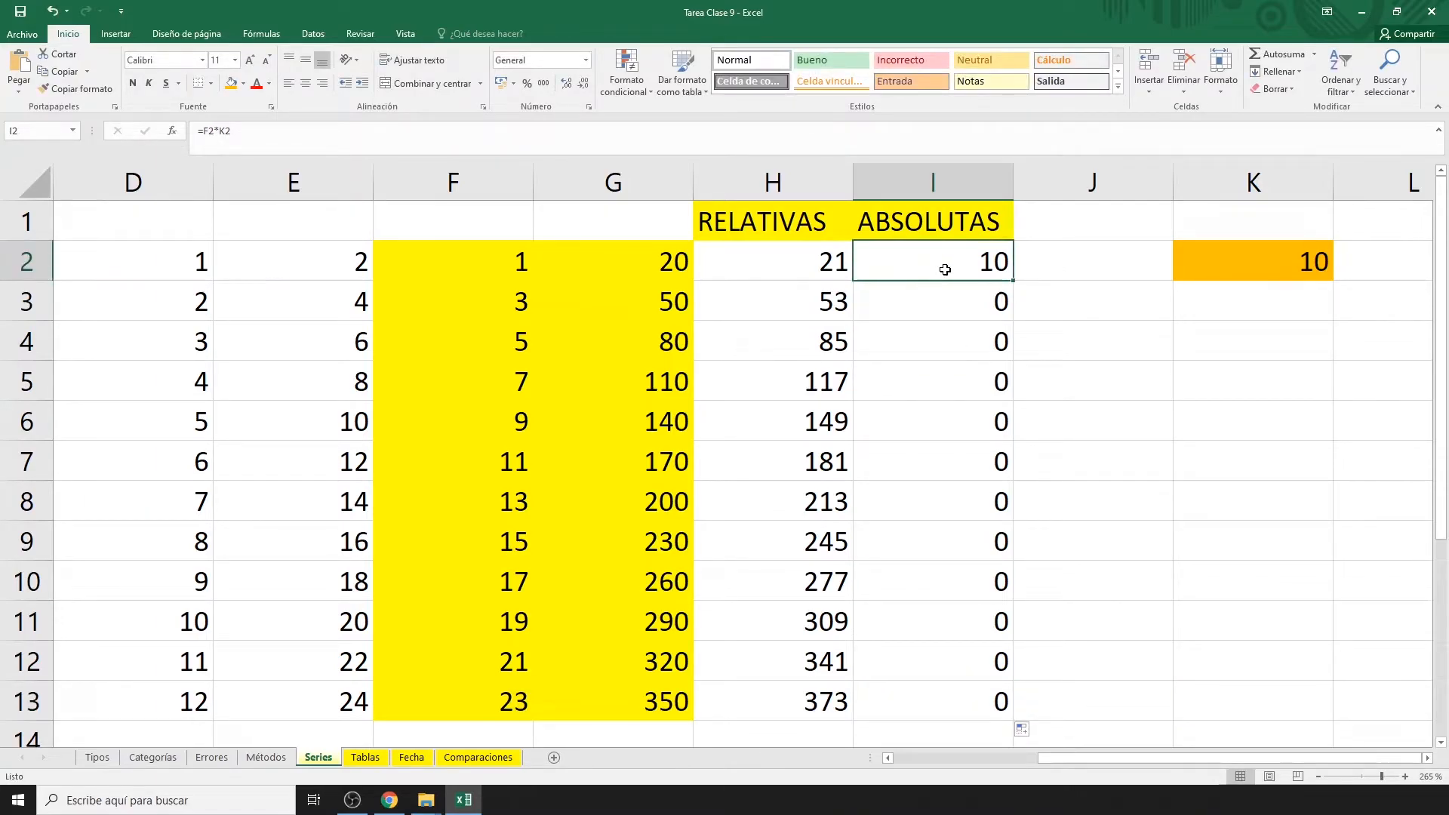
{"action": "double_click", "coordinate": [945, 269]}
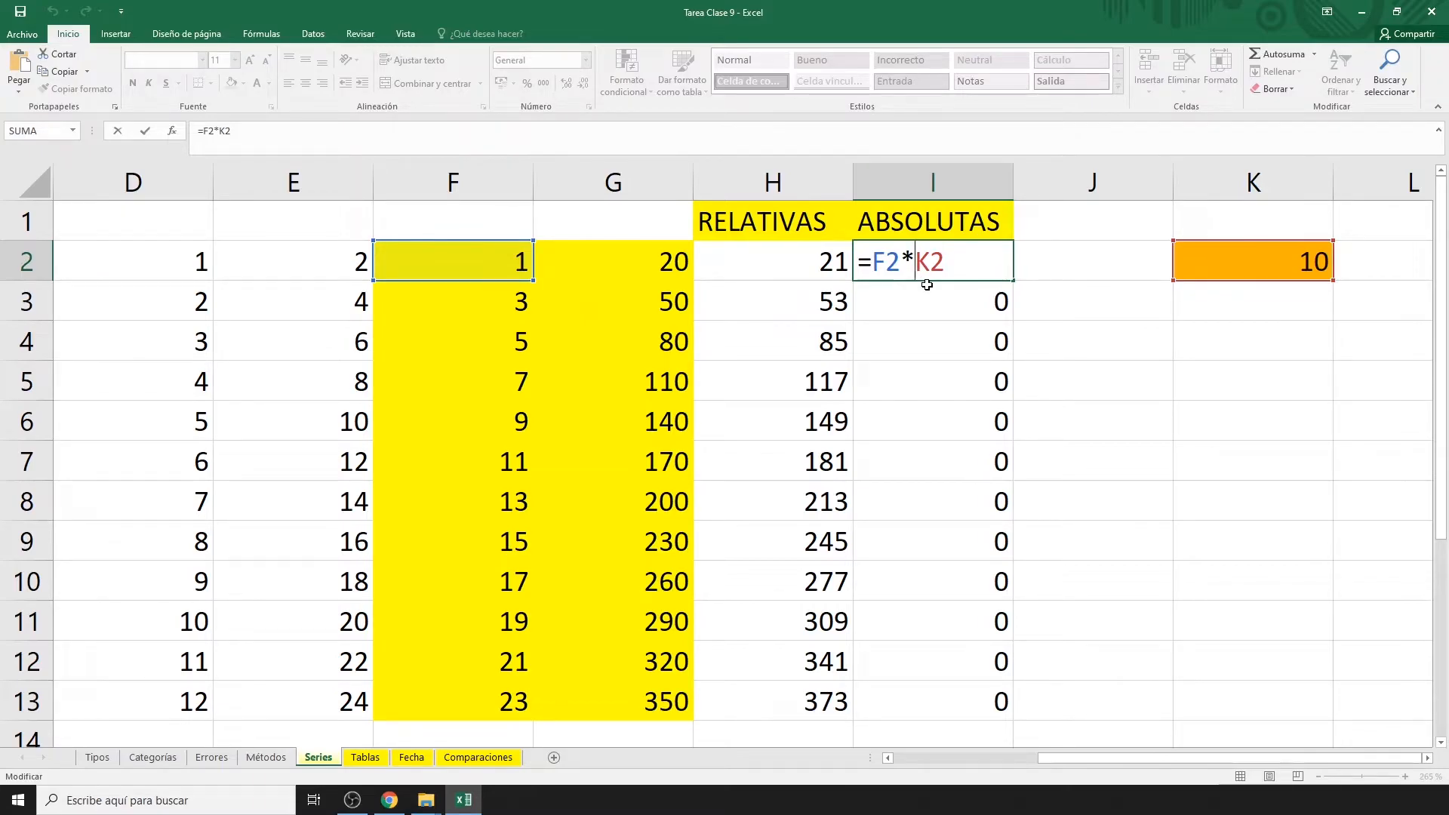
Lock the multiplier as =F2*$K$2 in I2 and fill it down to I13.
{"action": "type", "text": "$K$"}
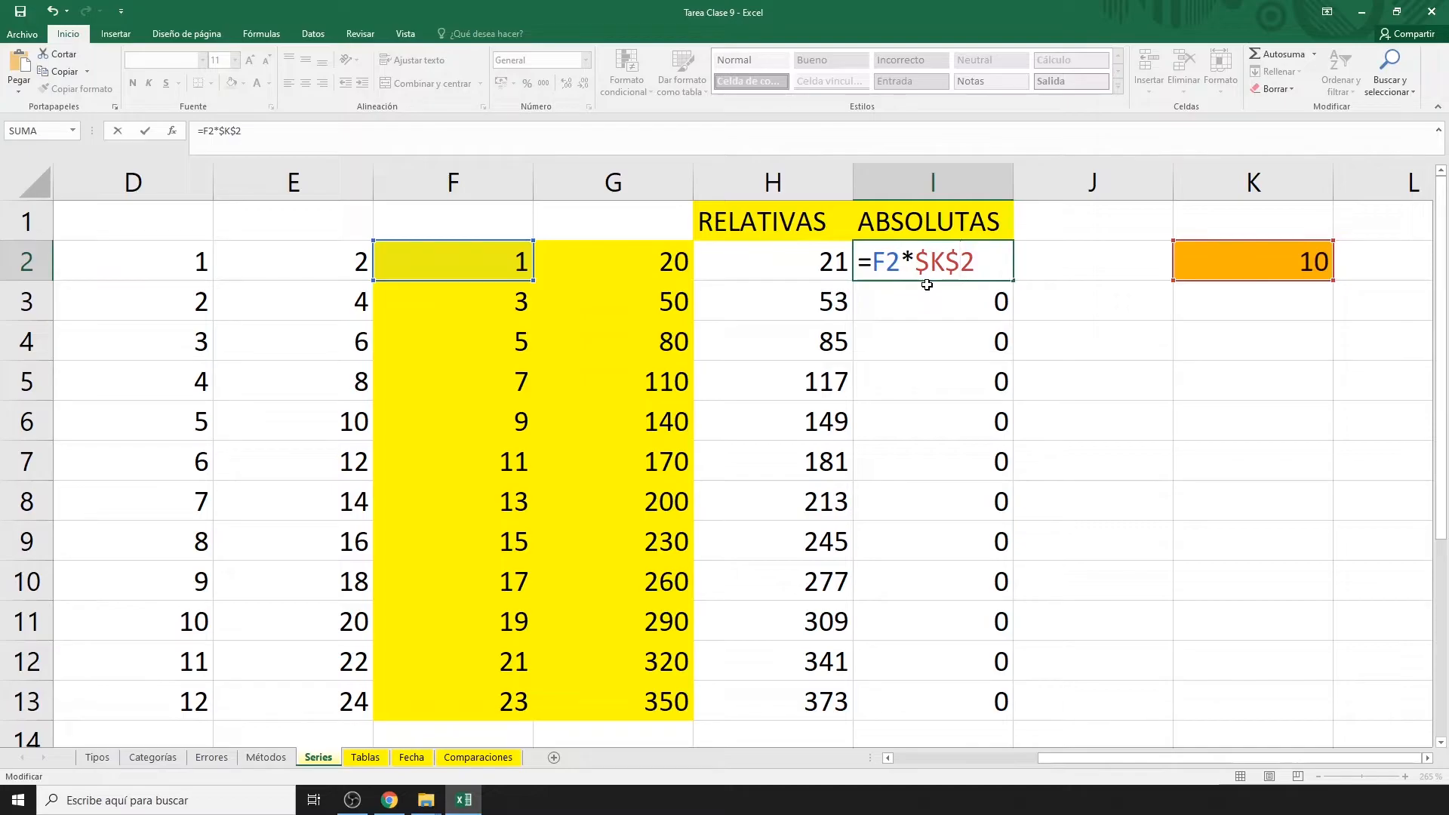
{"action": "key", "text": "Return"}
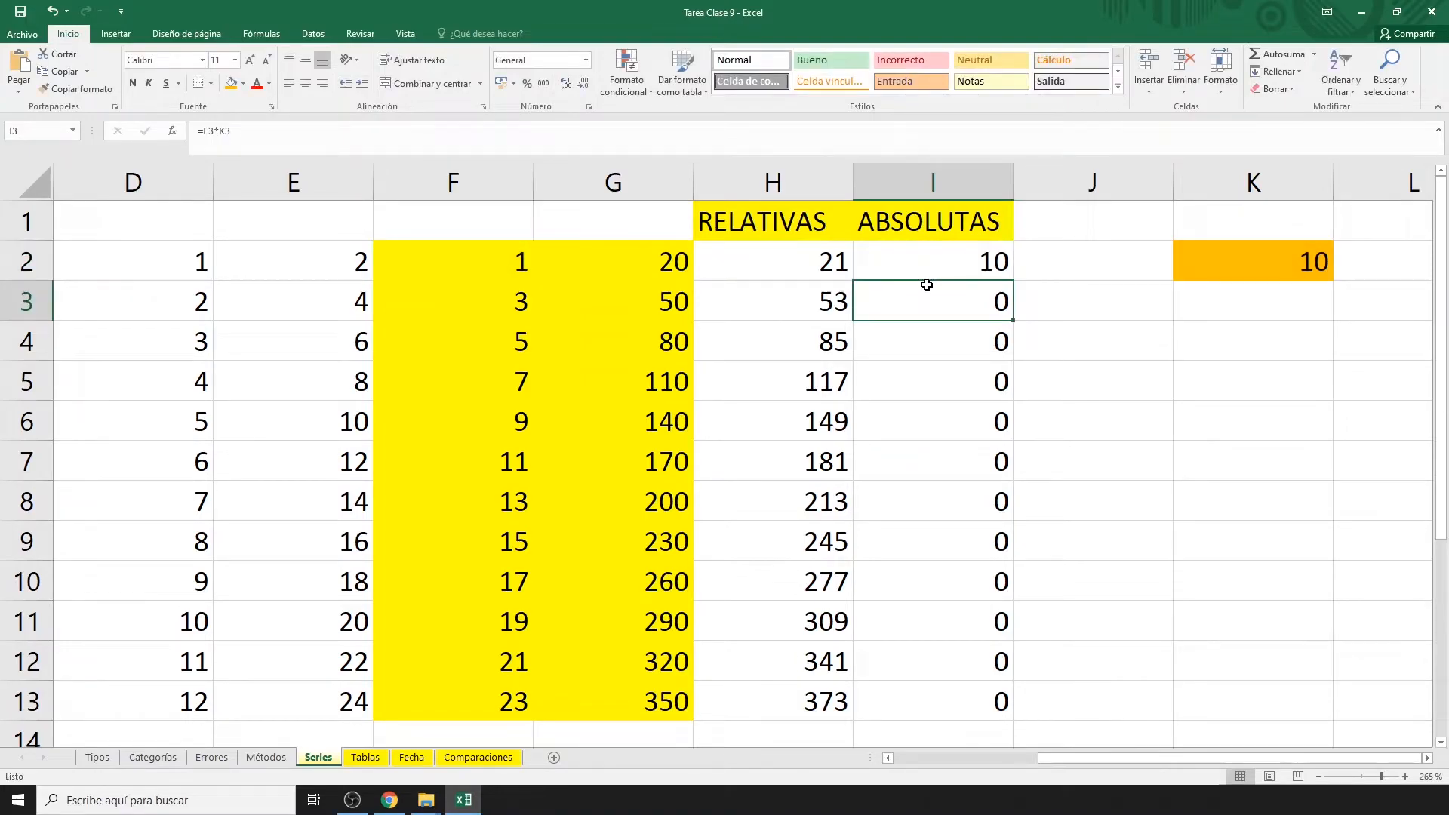
{"action": "left_click", "coordinate": [929, 260]}
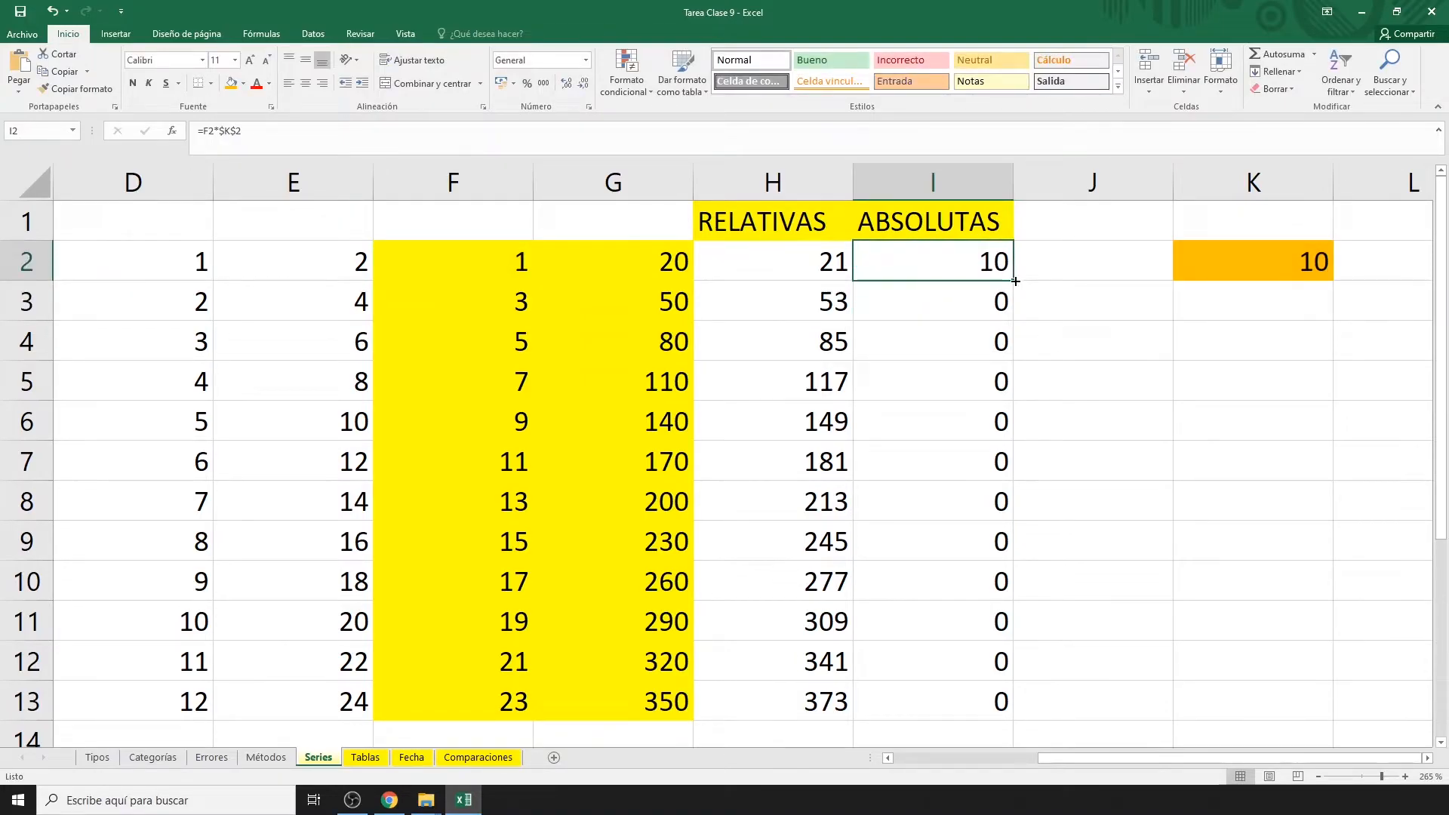
{"action": "double_click", "coordinate": [1015, 281]}
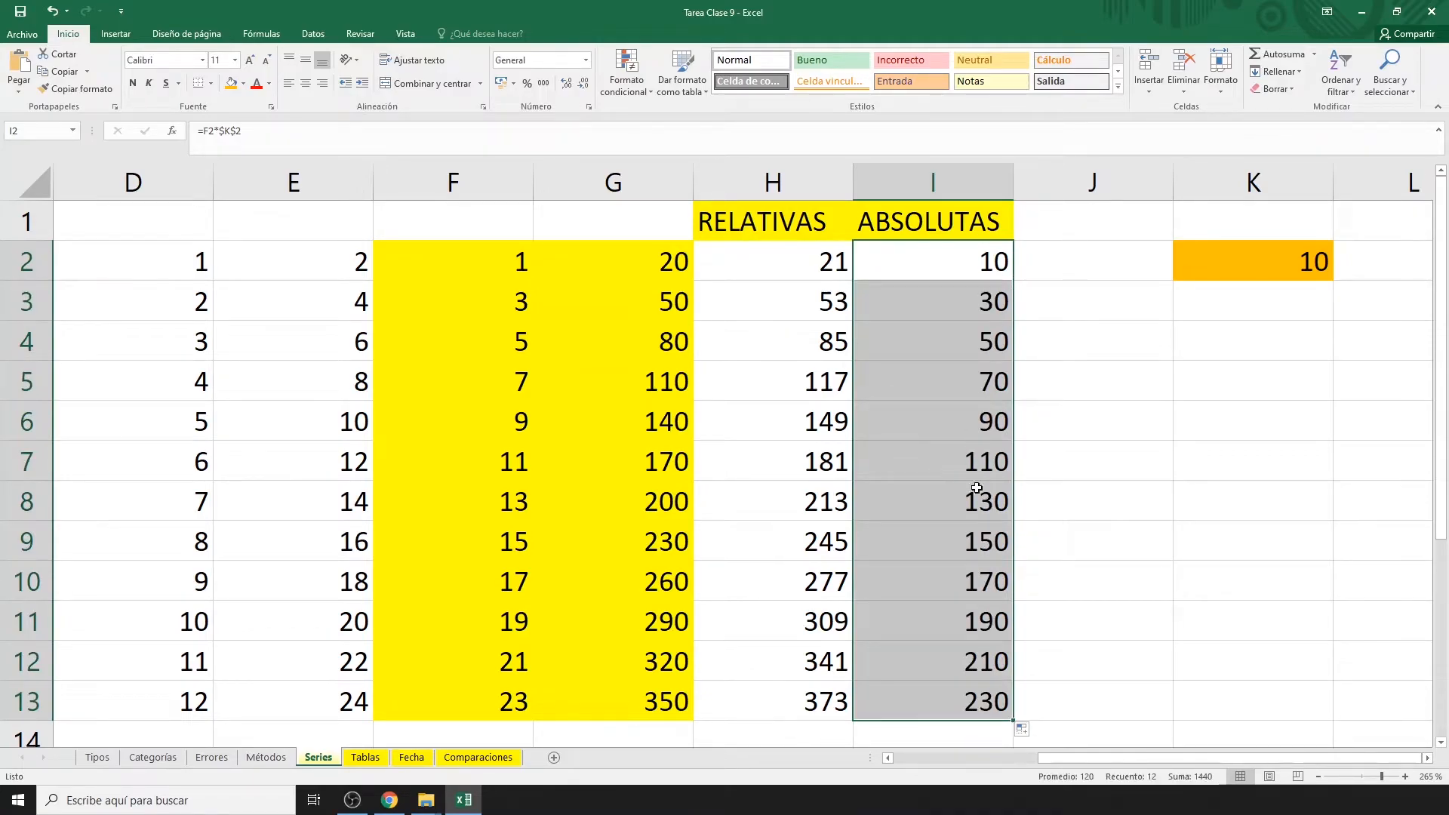
Cycle I13's K2 reference with F4 through the mixed forms K$2 and $K2.
{"action": "left_click", "coordinate": [978, 695]}
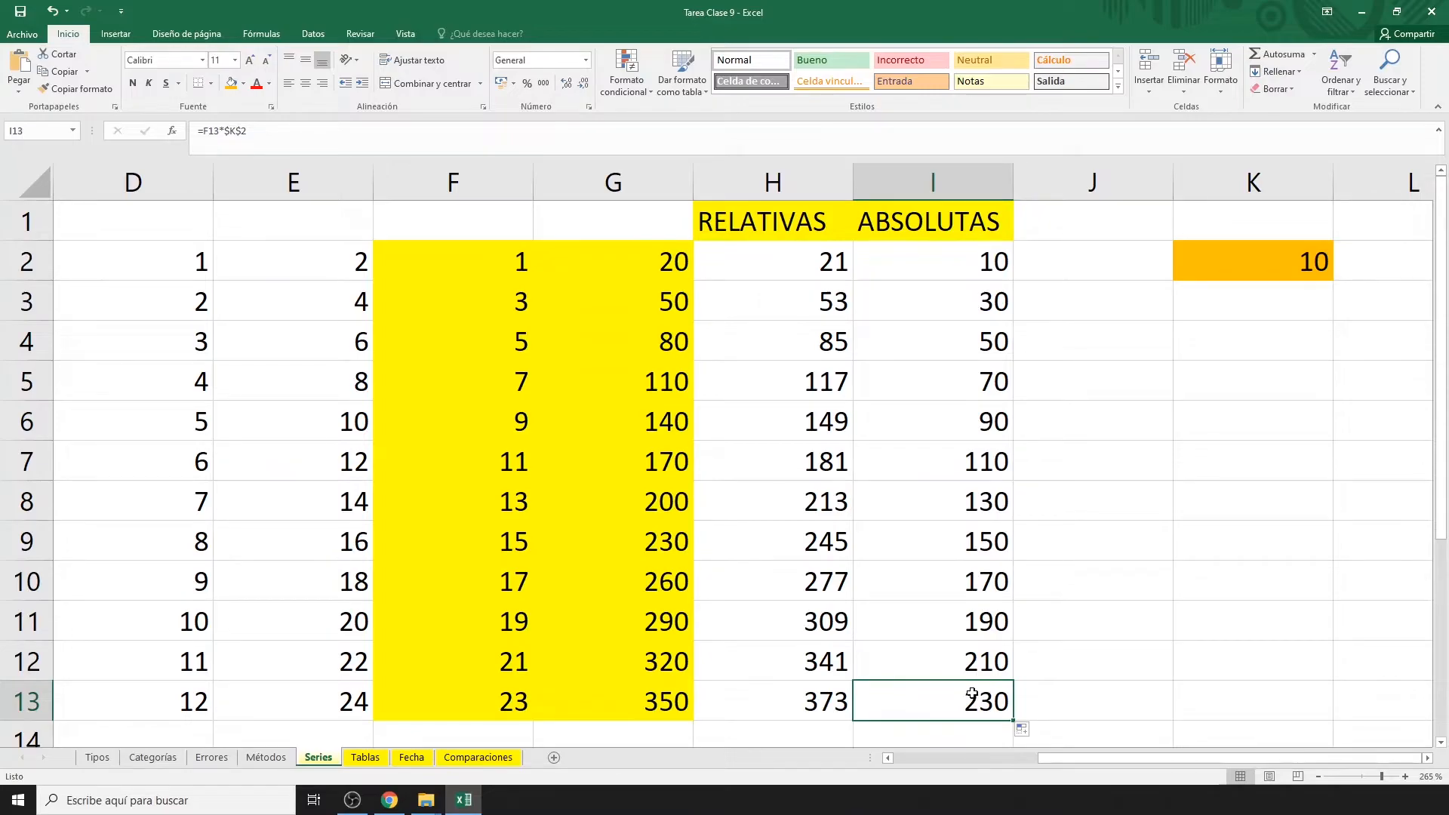
{"action": "double_click", "coordinate": [979, 694]}
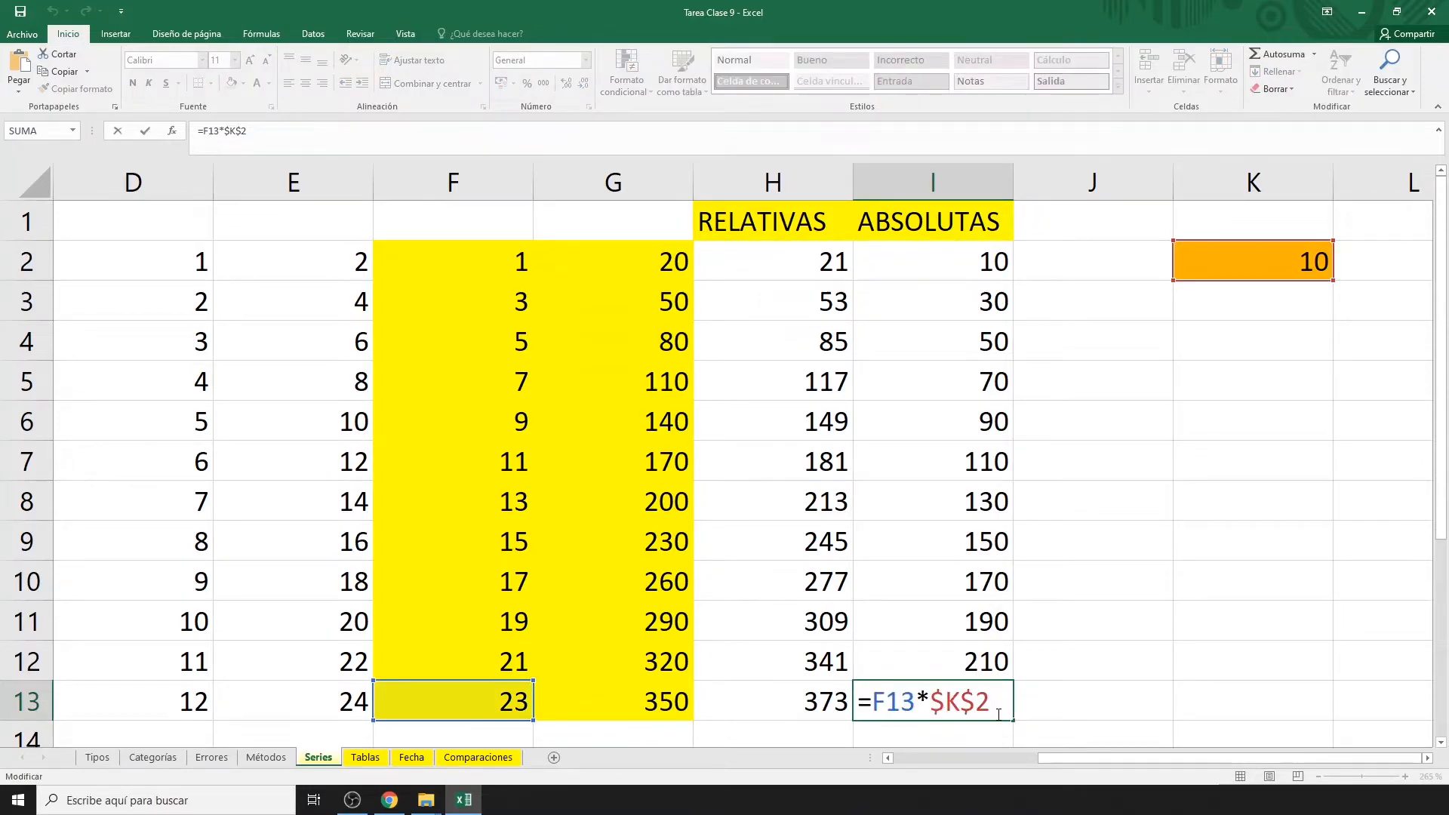
{"action": "left_click_drag", "start_coordinate": [988, 708], "coordinate": [936, 713]}
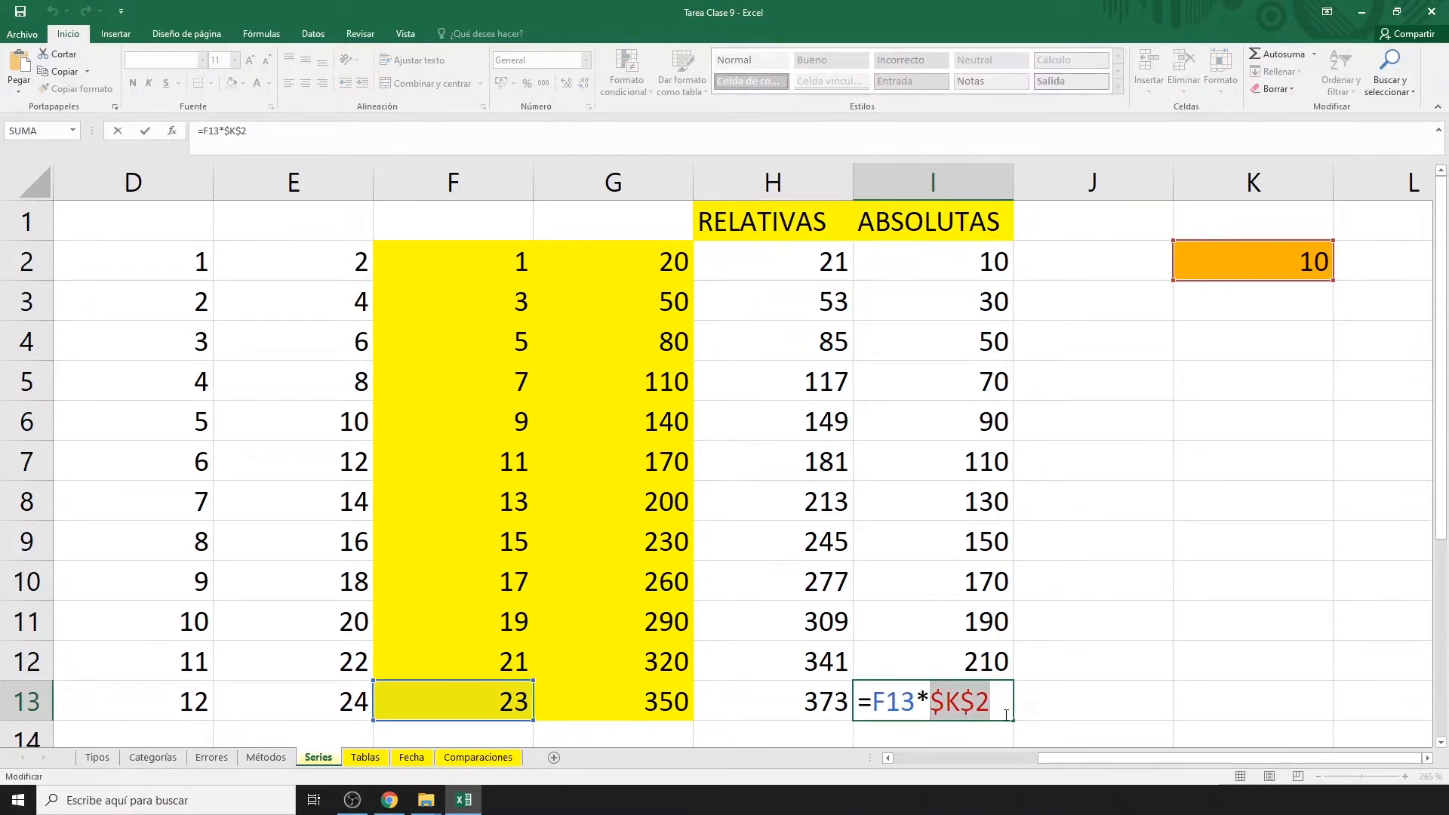
{"action": "left_click", "coordinate": [1003, 709]}
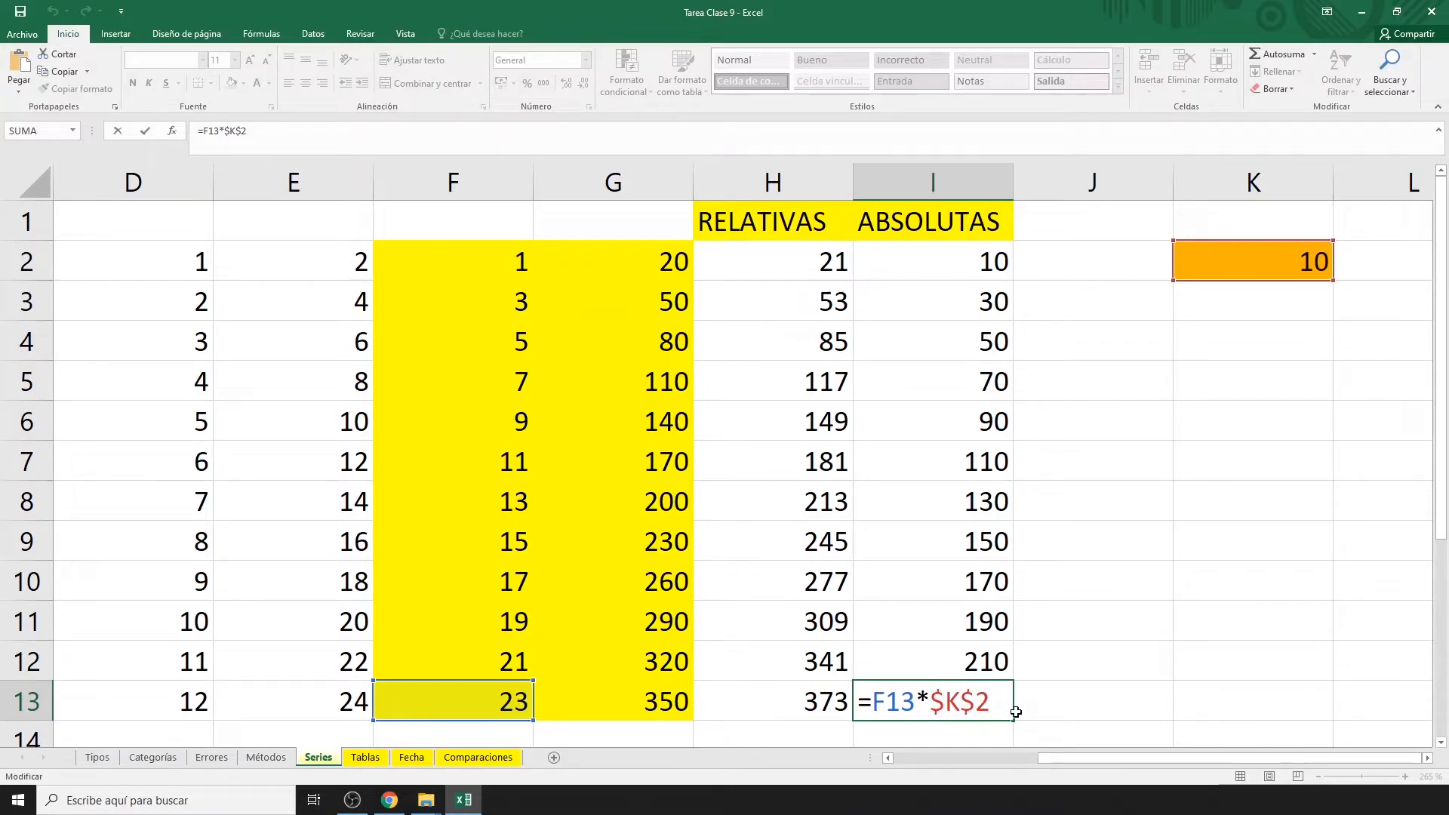
{"action": "key", "text": "F4"}
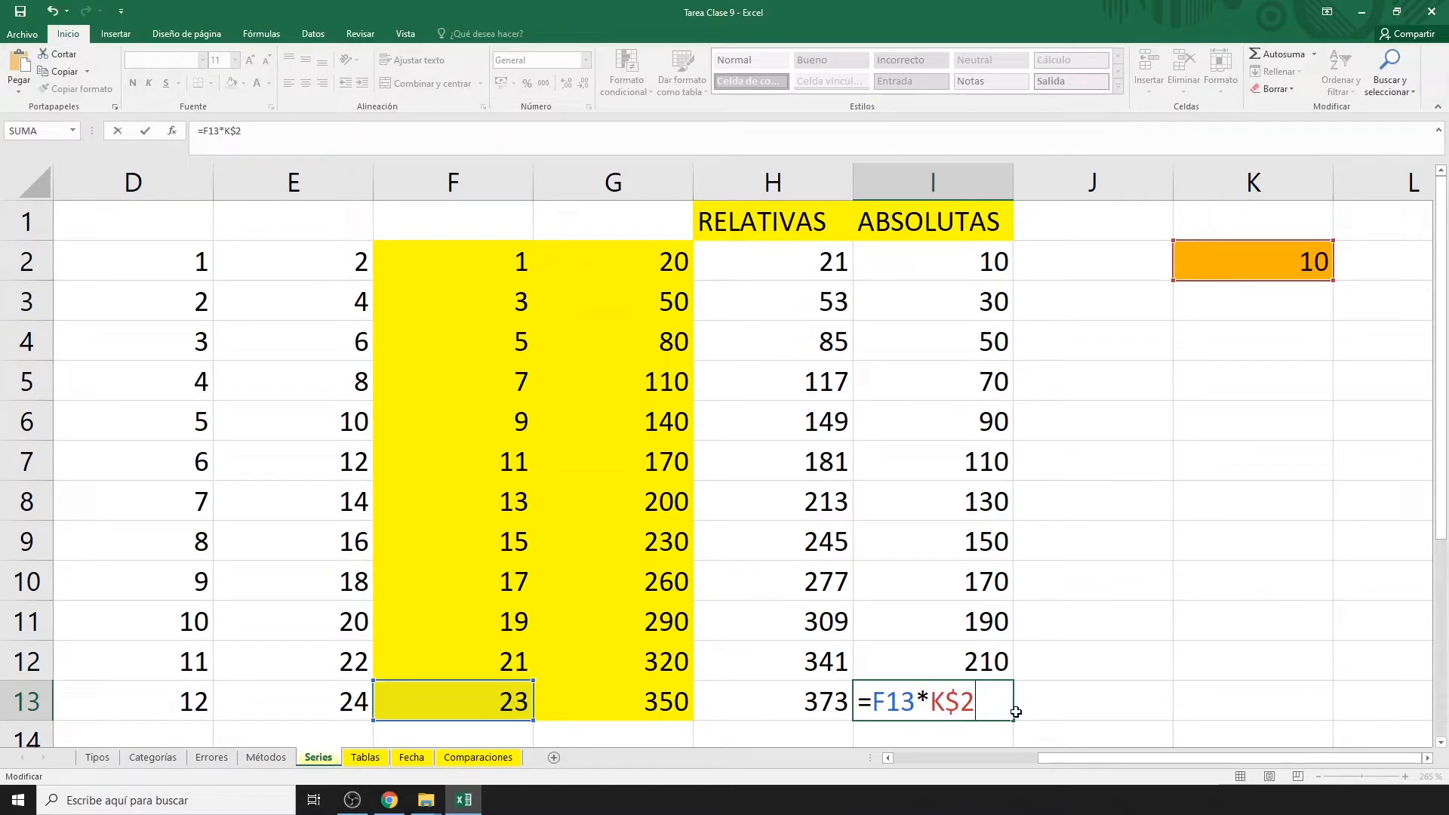
{"action": "key", "text": "F4"}
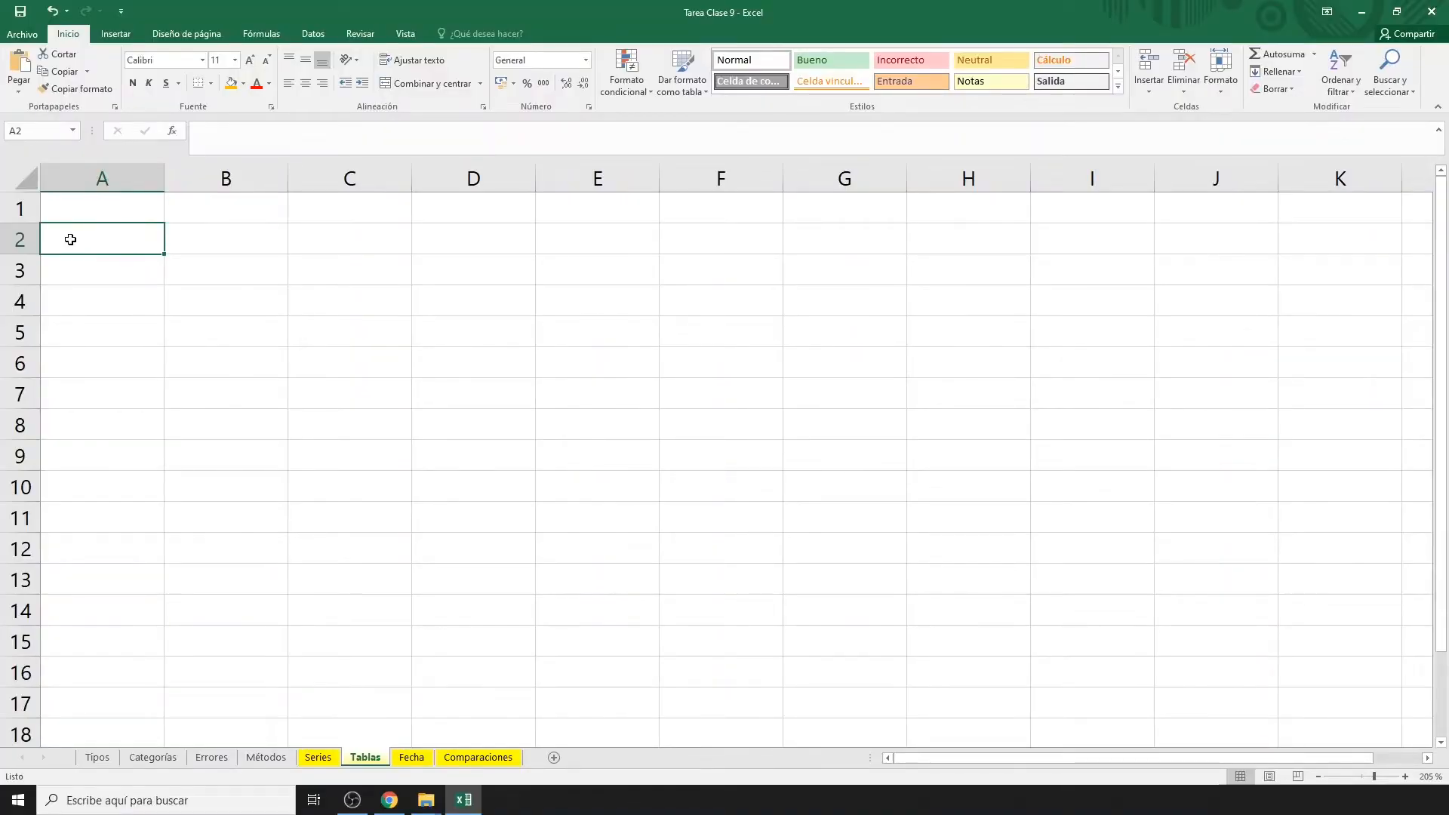
Fill A2:A11 on the Tablas sheet with the numbers 1 to 10.
{"action": "type", "text": "1"}
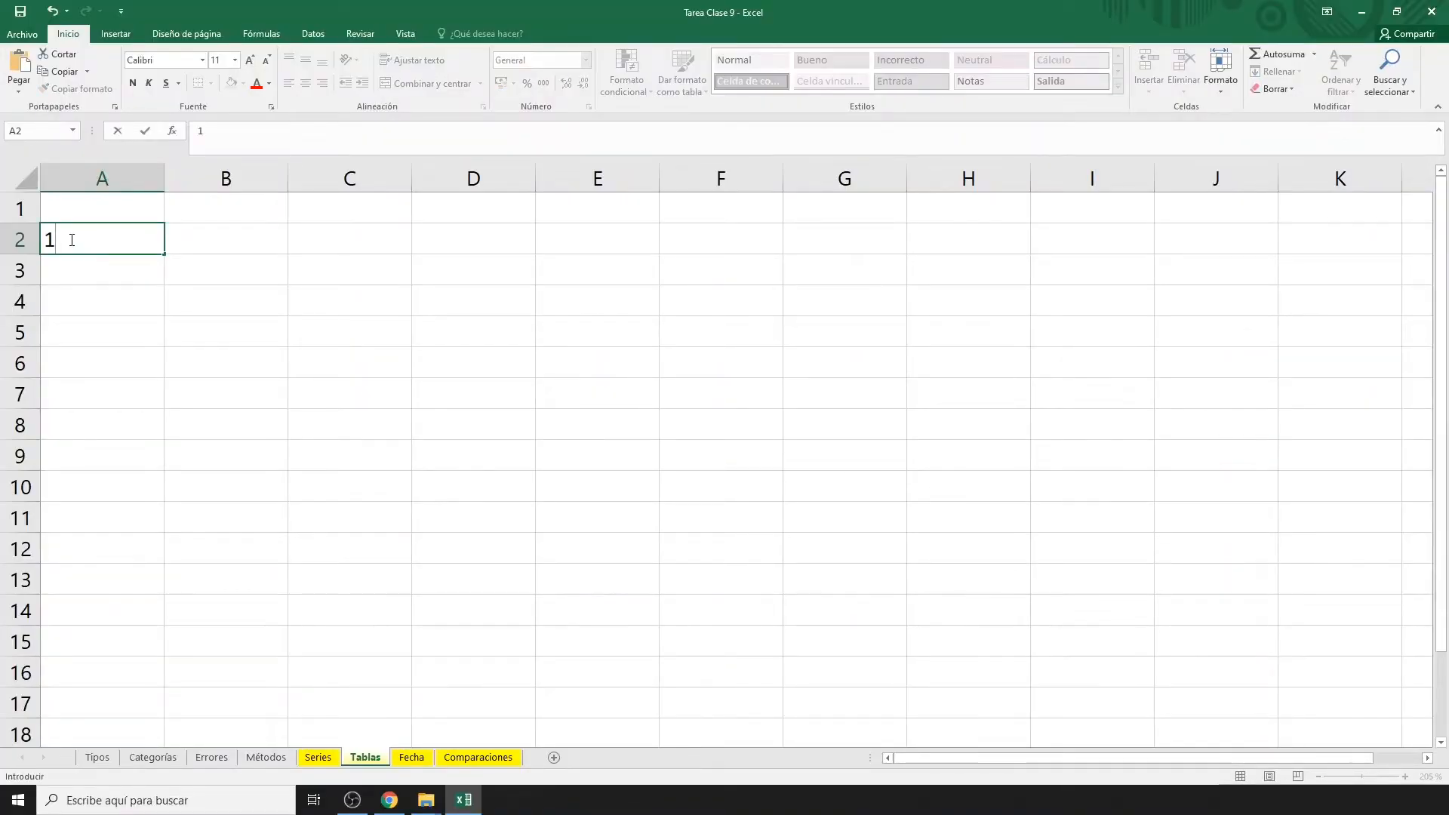
{"action": "key", "text": "Return"}
{"action": "type", "text": "2"}
{"action": "key", "text": "Return"}
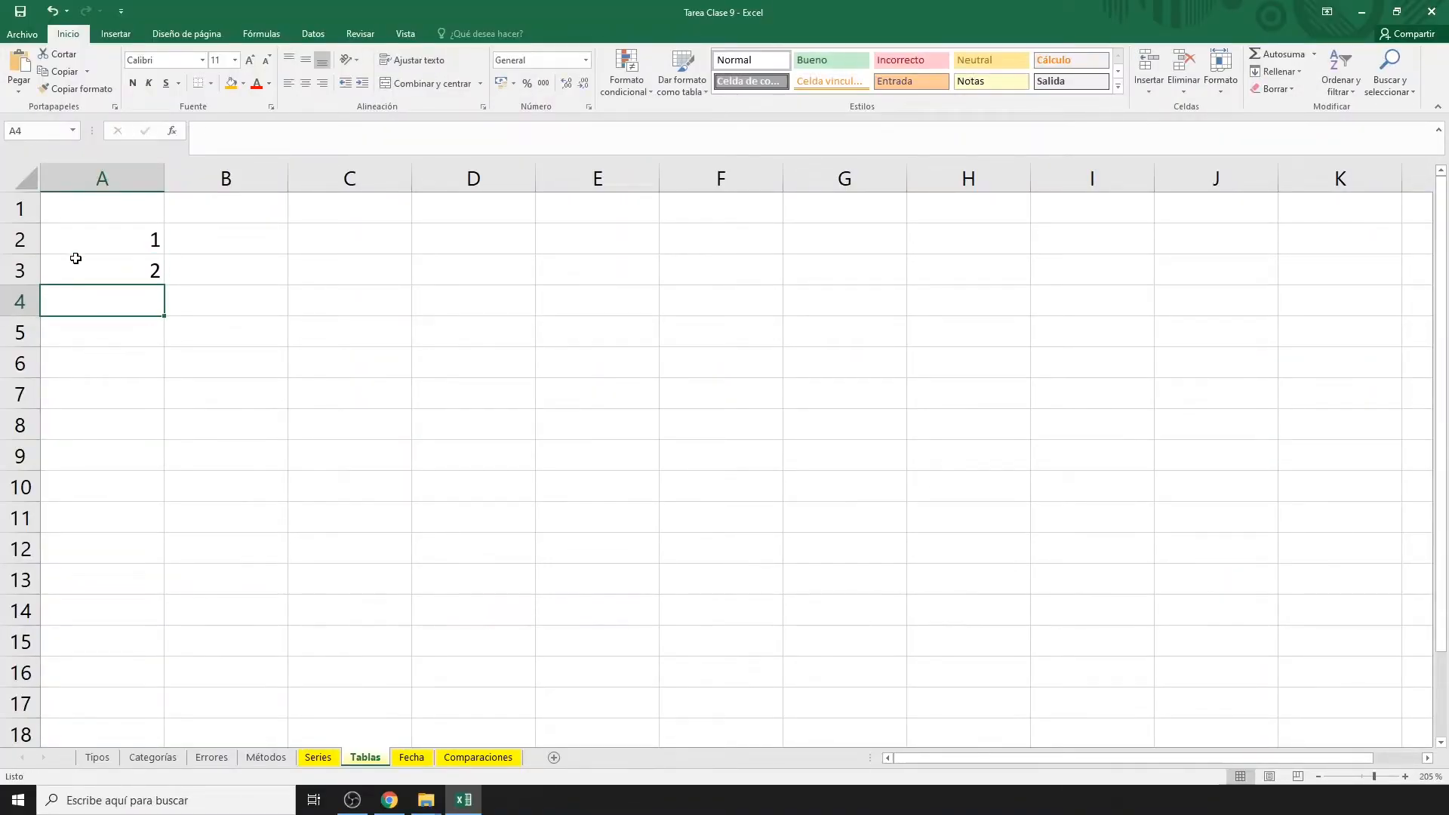
{"action": "left_click_drag", "start_coordinate": [78, 239], "coordinate": [85, 266]}
{"action": "left_click_drag", "start_coordinate": [165, 286], "coordinate": [156, 498]}
{"action": "left_click_drag", "start_coordinate": [156, 514], "coordinate": [157, 522]}
Fill the header row B1:K1 with the numbers 1 to 10.
{"action": "left_click", "coordinate": [236, 208]}
{"action": "type", "text": "1"}
{"action": "key", "text": "Tab"}
{"action": "type", "text": "2"}
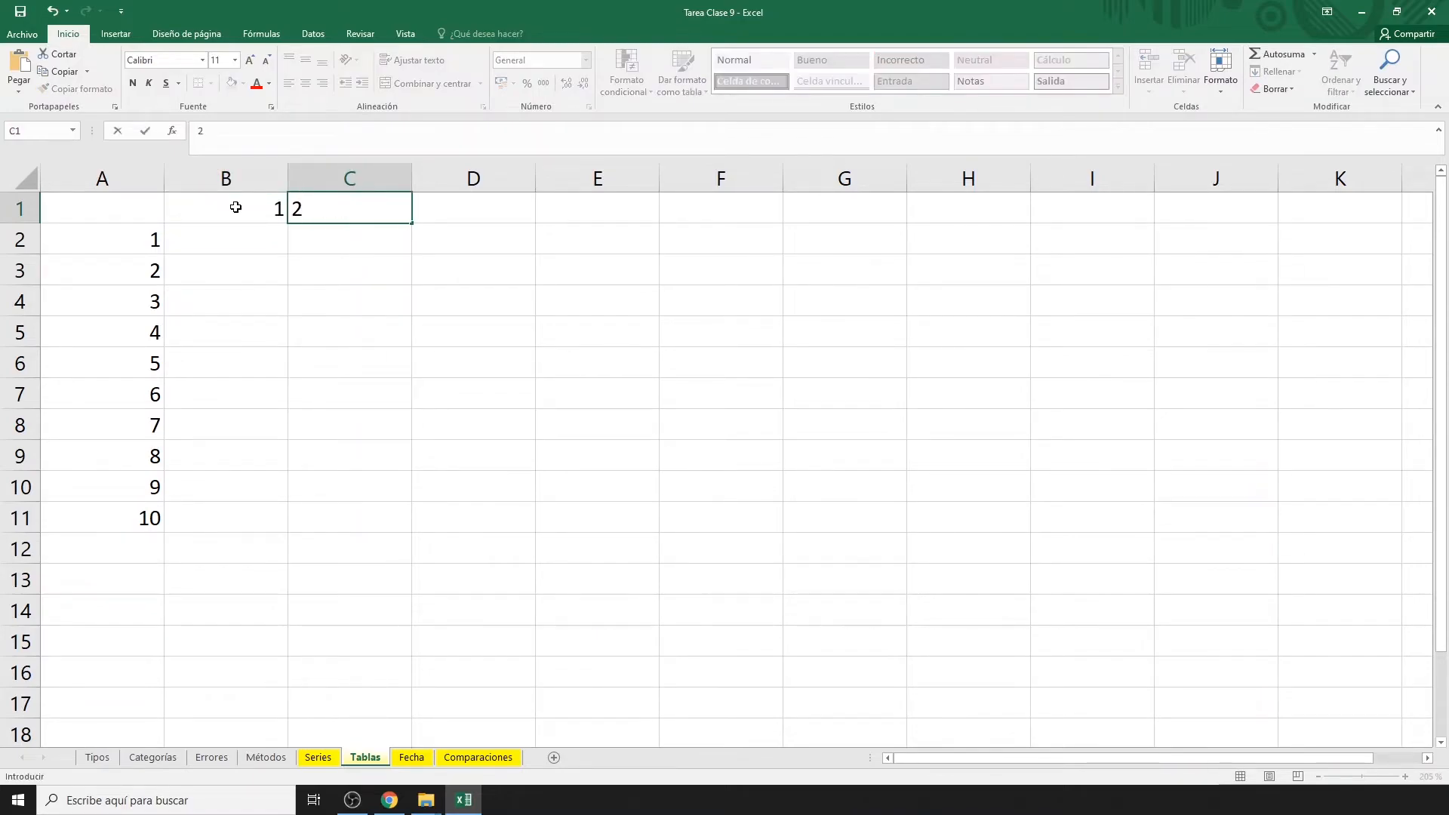
{"action": "key", "text": "Tab"}
{"action": "left_click_drag", "start_coordinate": [236, 208], "coordinate": [1344, 208]}
Narrow columns A through K to width 4.71.
{"action": "left_click", "coordinate": [127, 179]}
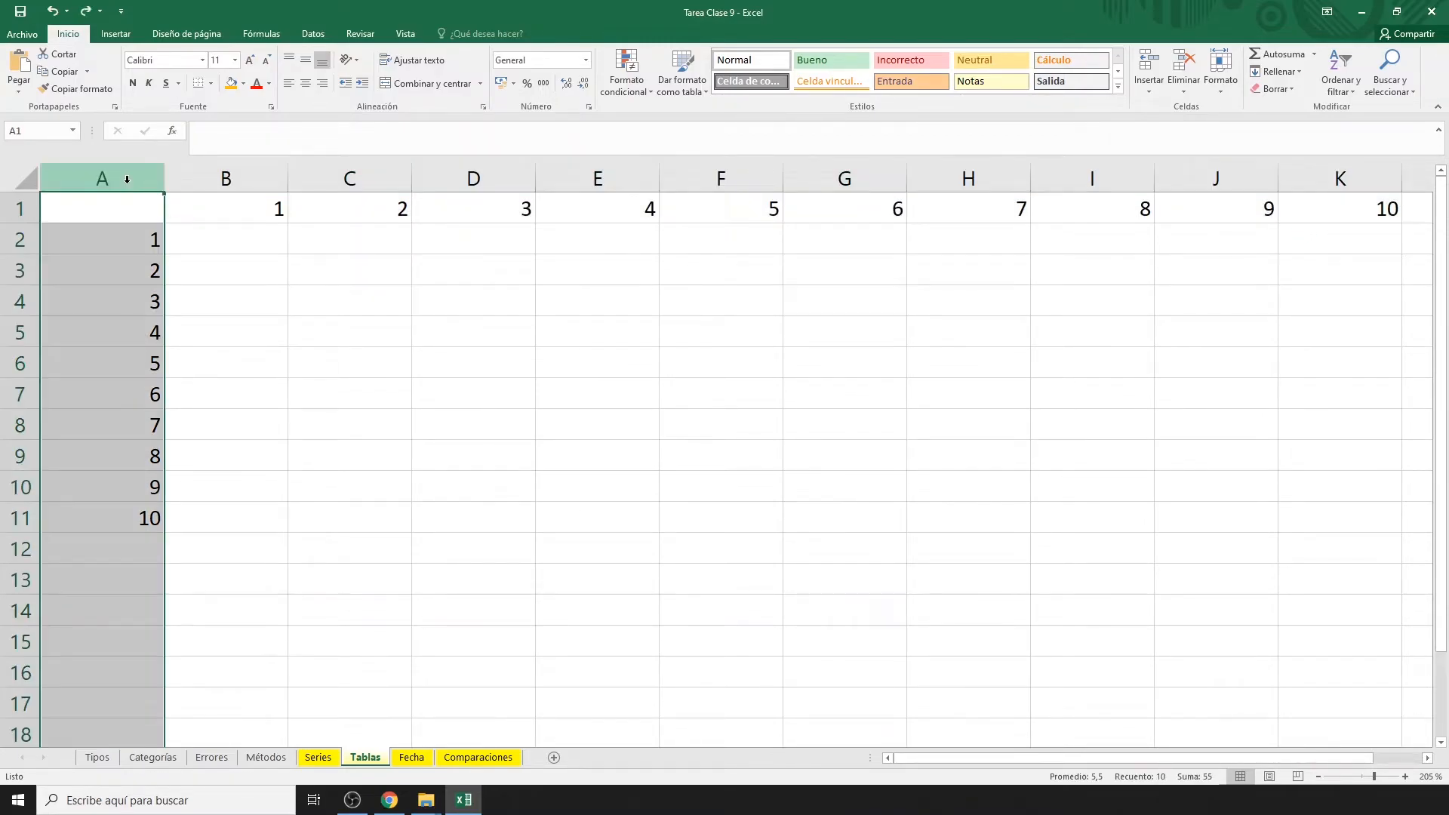
{"action": "left_click_drag", "start_coordinate": [125, 172], "coordinate": [1338, 184]}
{"action": "left_click_drag", "start_coordinate": [289, 181], "coordinate": [218, 186]}
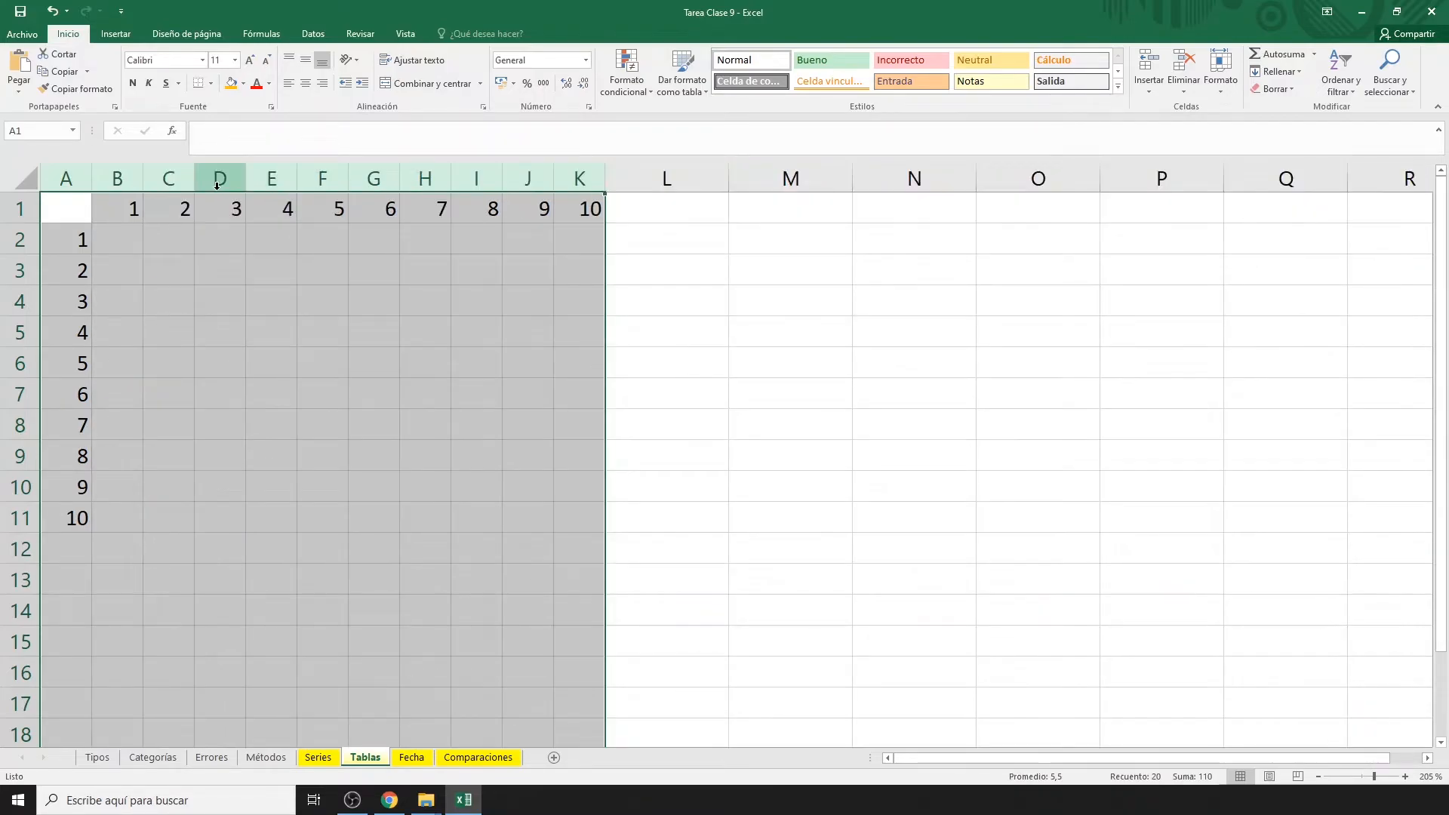
Fill the header numbers B1:K1 yellow.
{"action": "left_click", "coordinate": [123, 210]}
{"action": "left_click_drag", "start_coordinate": [121, 210], "coordinate": [563, 213]}
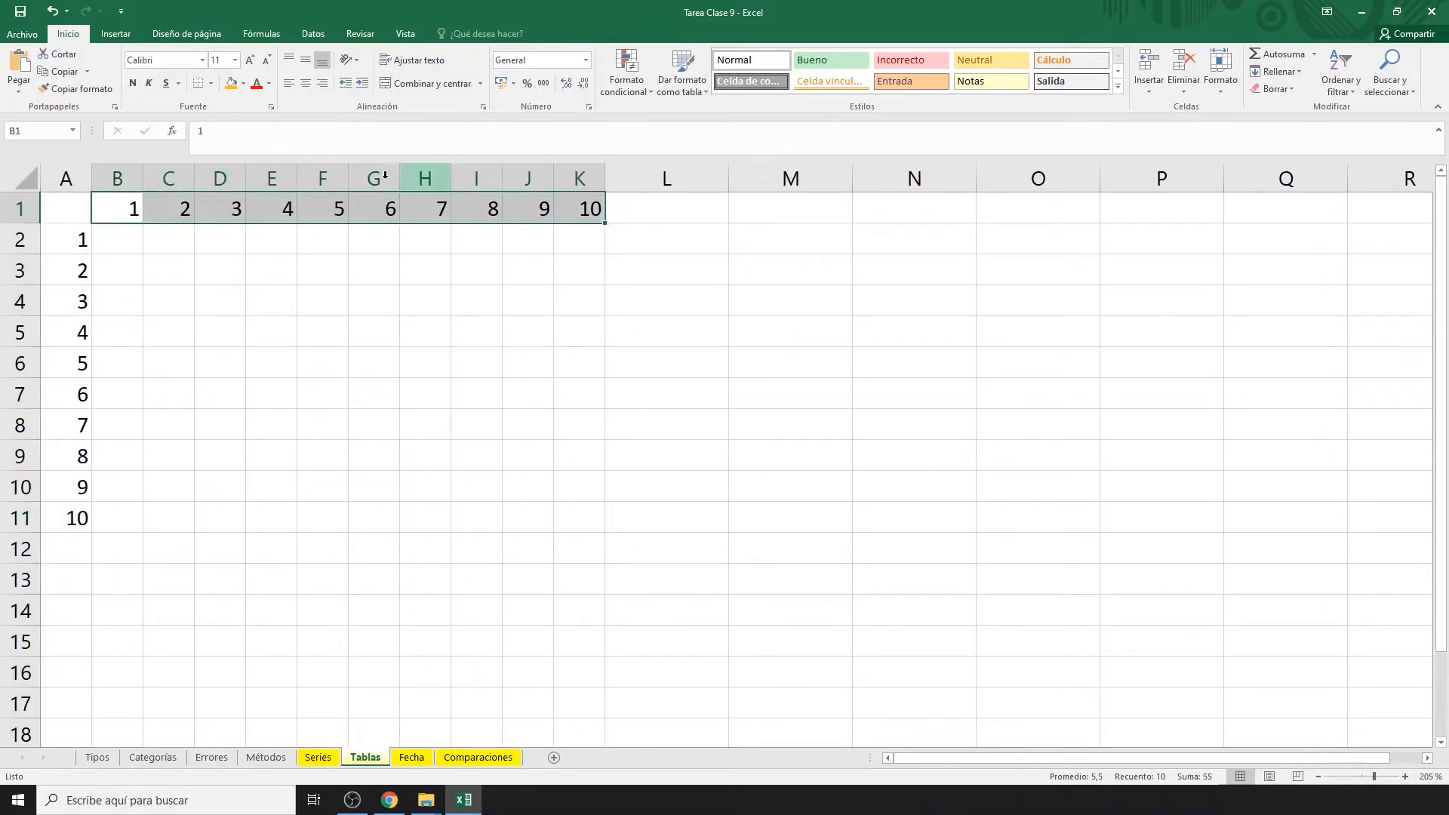
{"action": "left_click", "coordinate": [243, 83]}
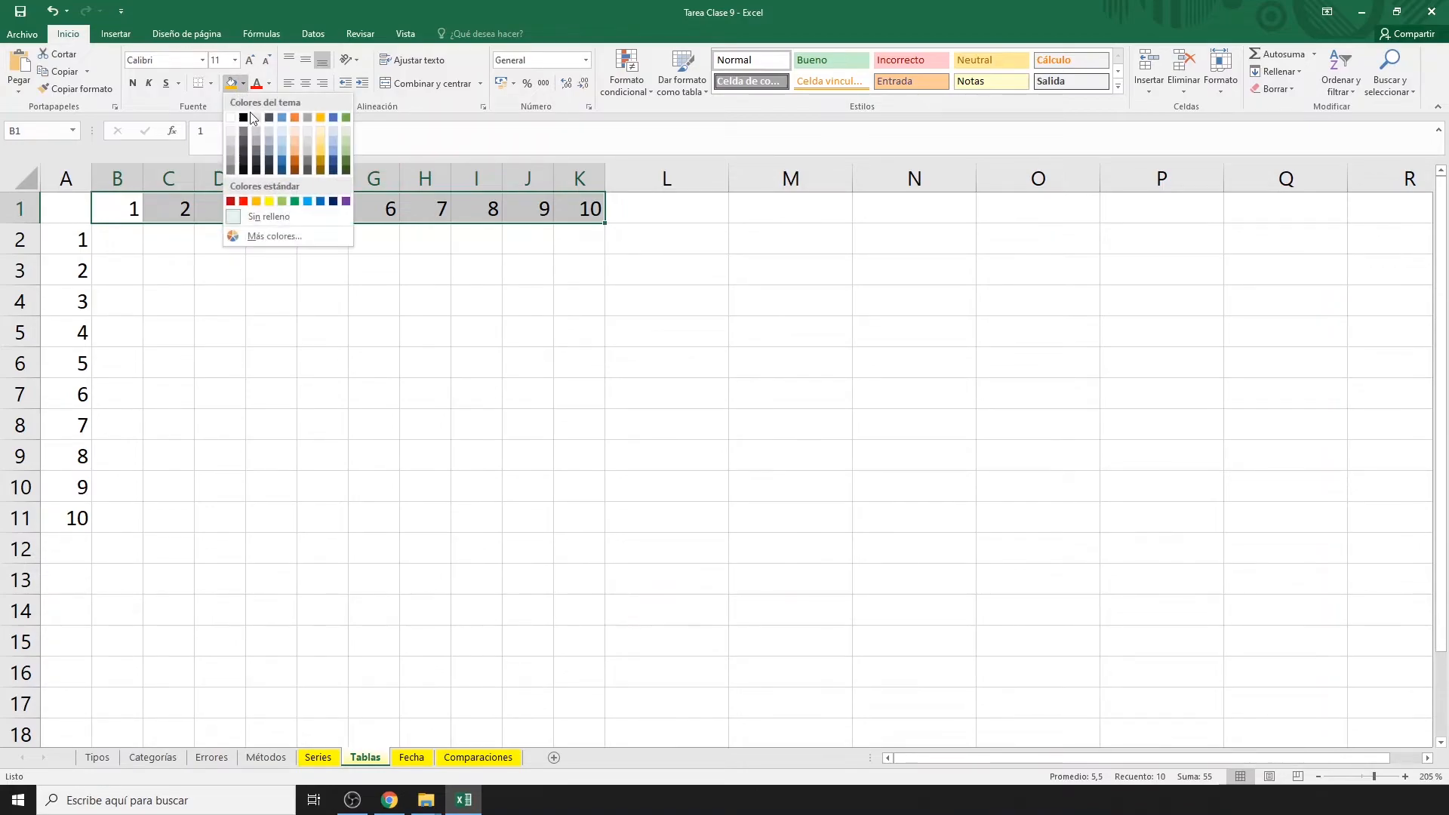
{"action": "left_click", "coordinate": [270, 201]}
Fill the row numbers A2:A11 light green.
{"action": "left_click_drag", "start_coordinate": [80, 240], "coordinate": [78, 516]}
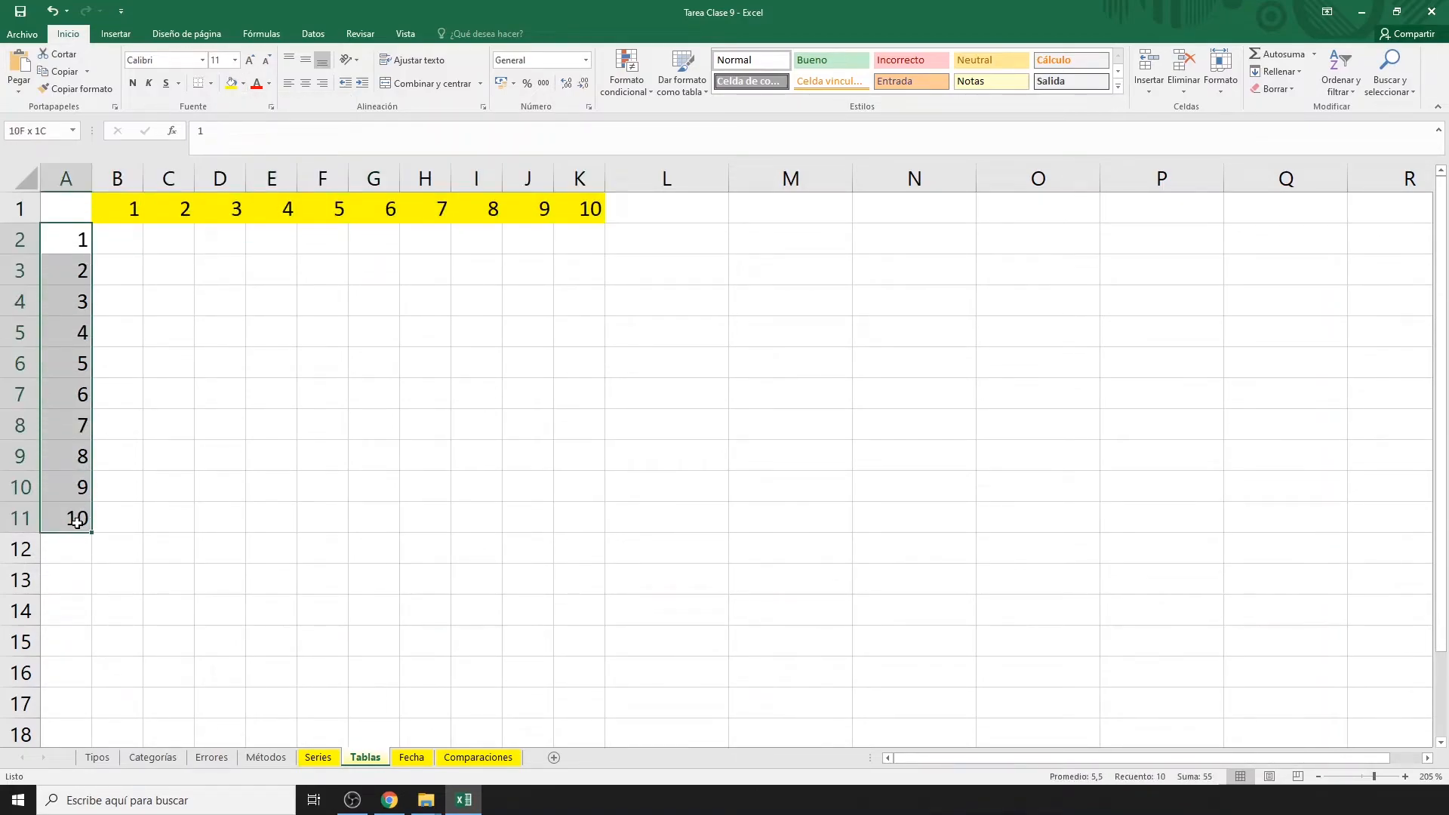
{"action": "left_click", "coordinate": [243, 83]}
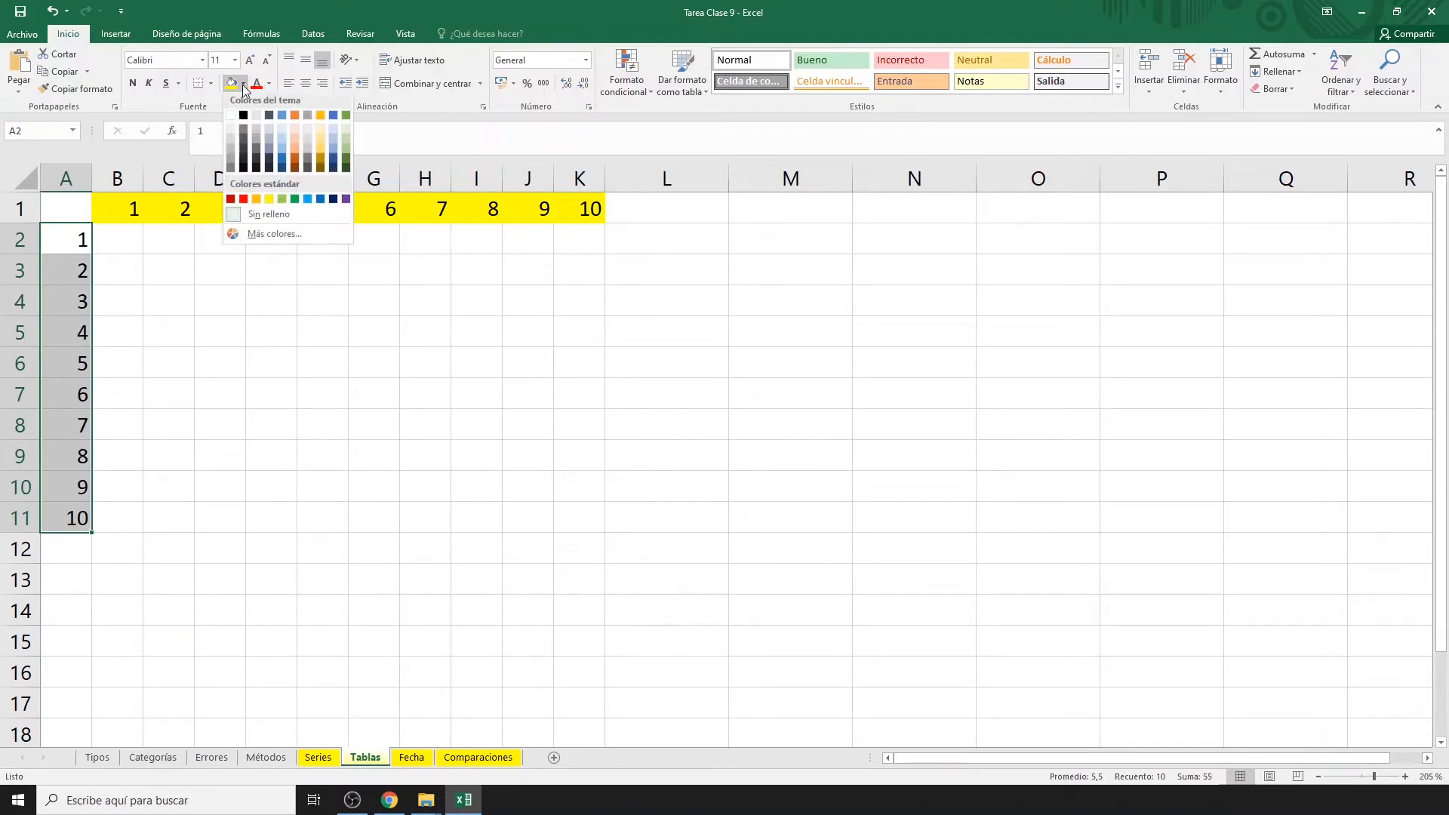
{"action": "left_click", "coordinate": [281, 201]}
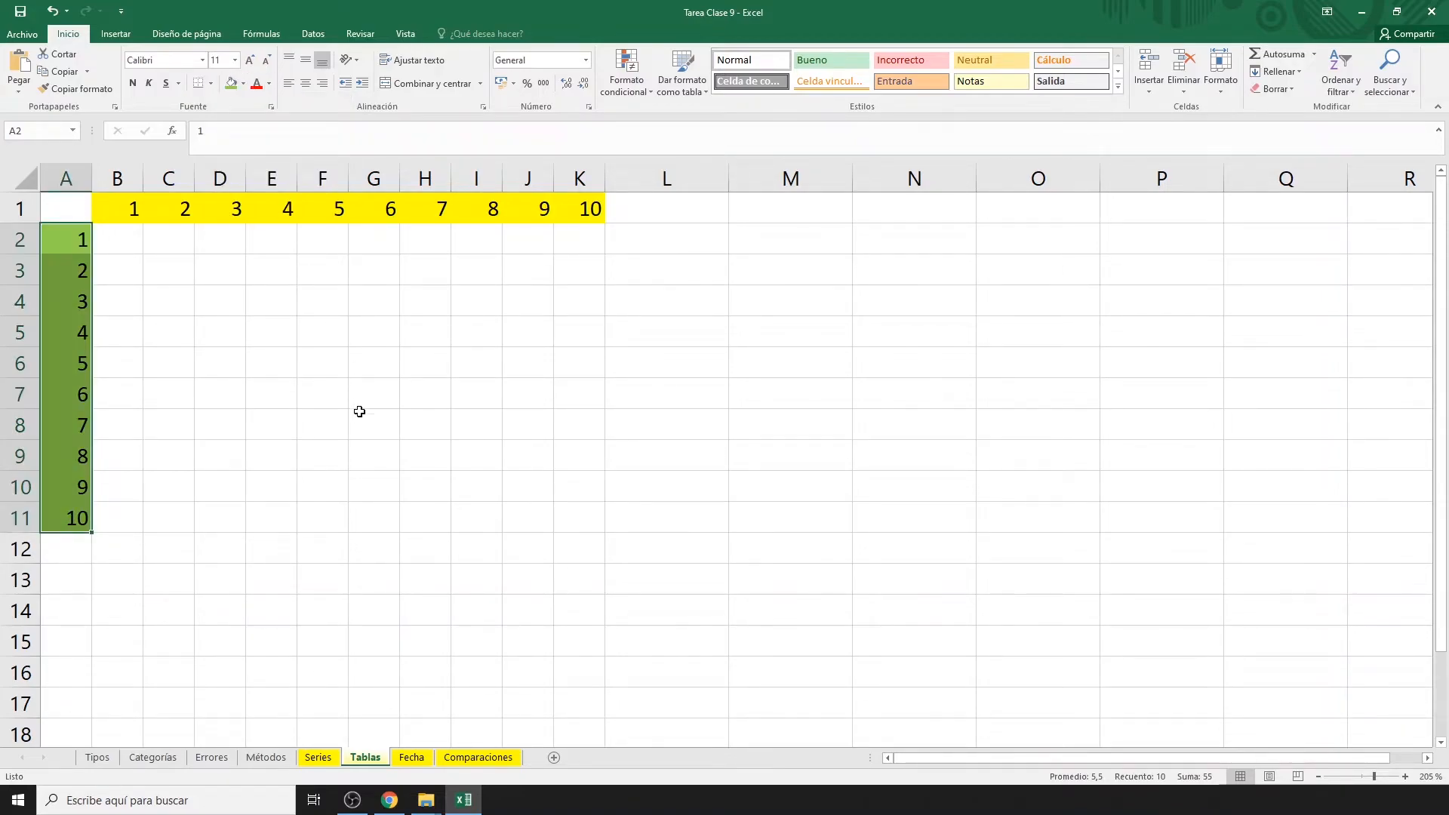
{"action": "left_click", "coordinate": [351, 419]}
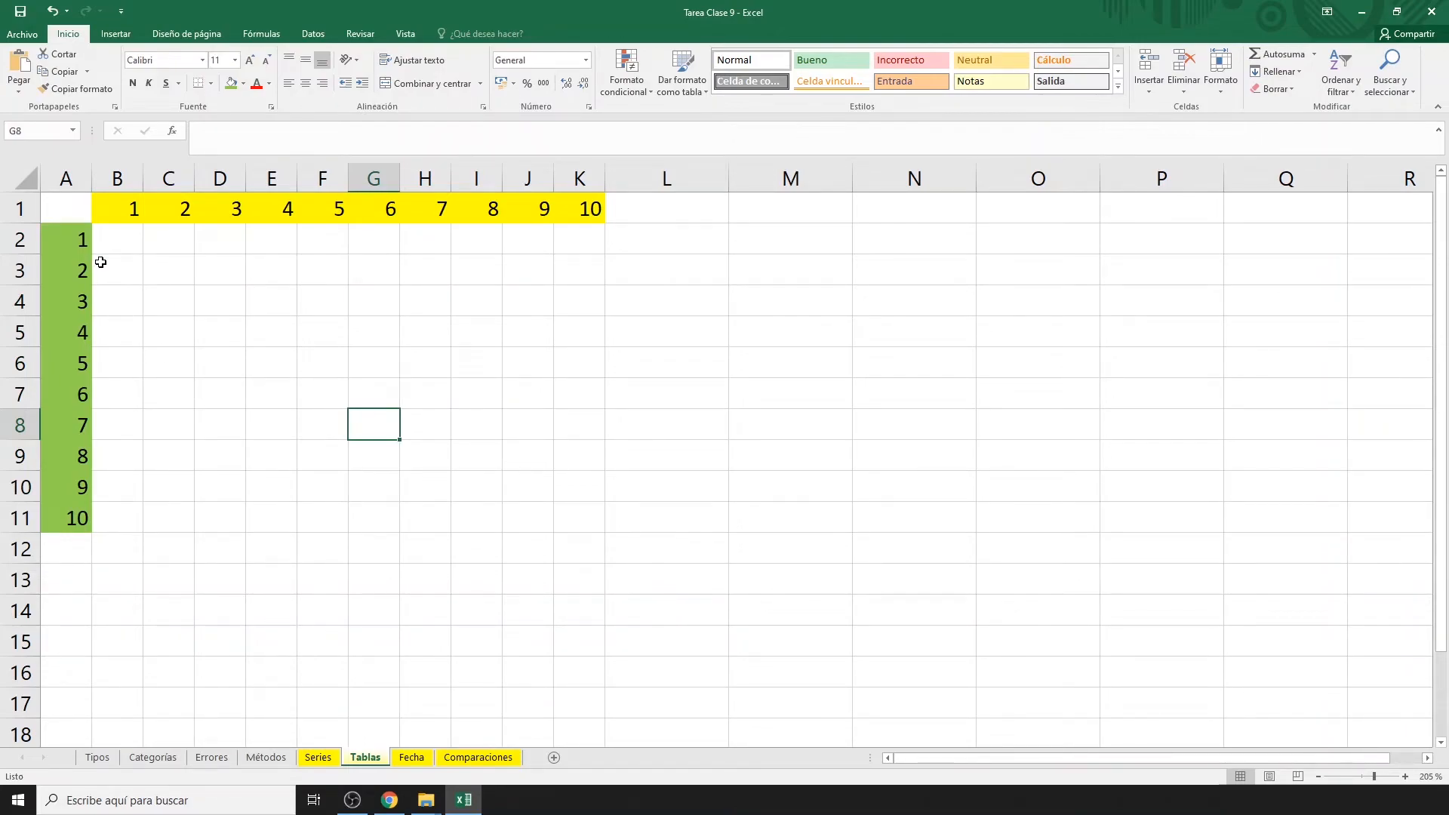
{"action": "left_click", "coordinate": [111, 240]}
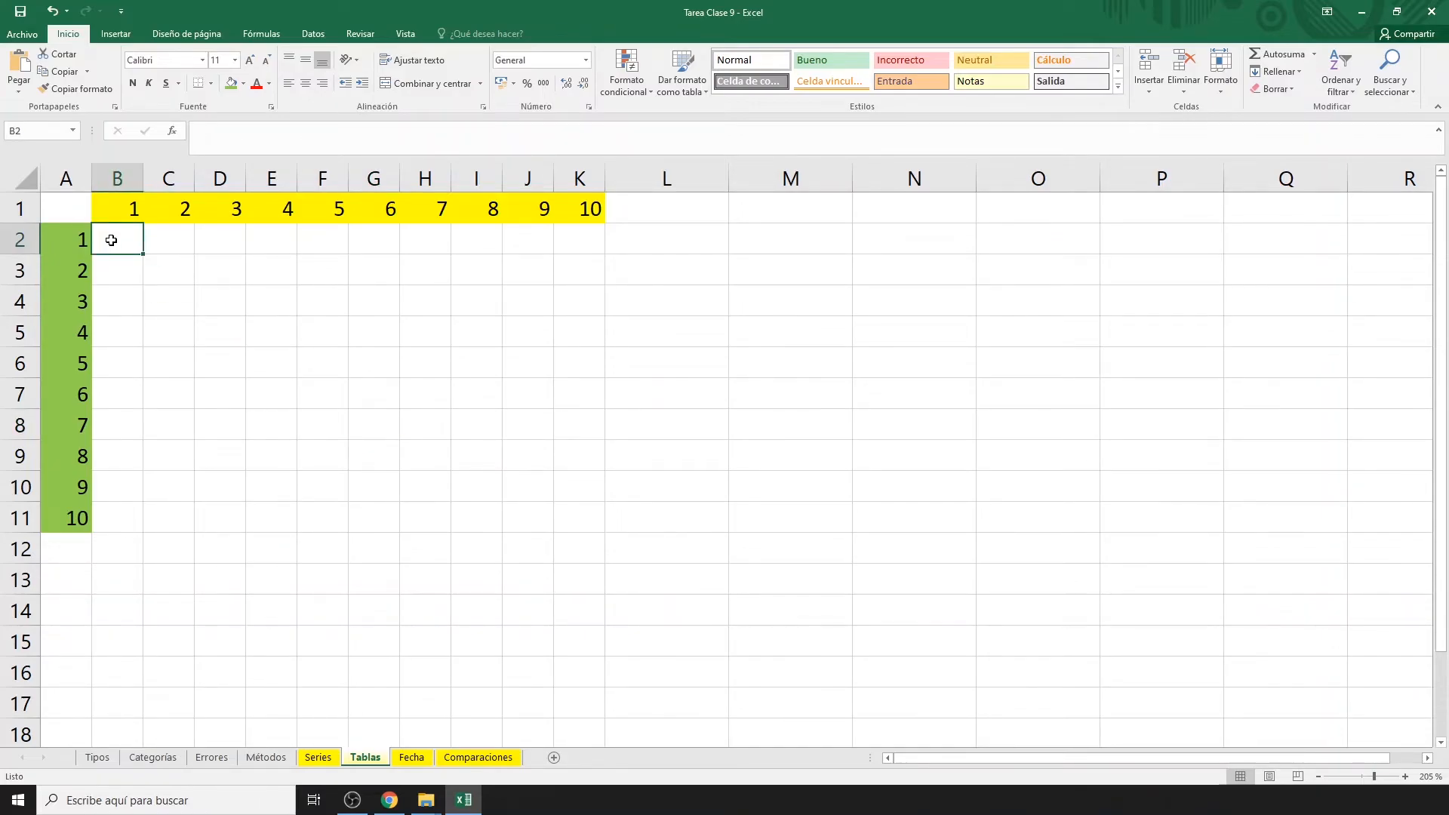
Enter the mixed-reference formula =$A2*B$1 in B2 of the Tablas sheet.
{"action": "scroll", "coordinate": [111, 240], "scroll_direction": "up", "scroll_amount": 9}
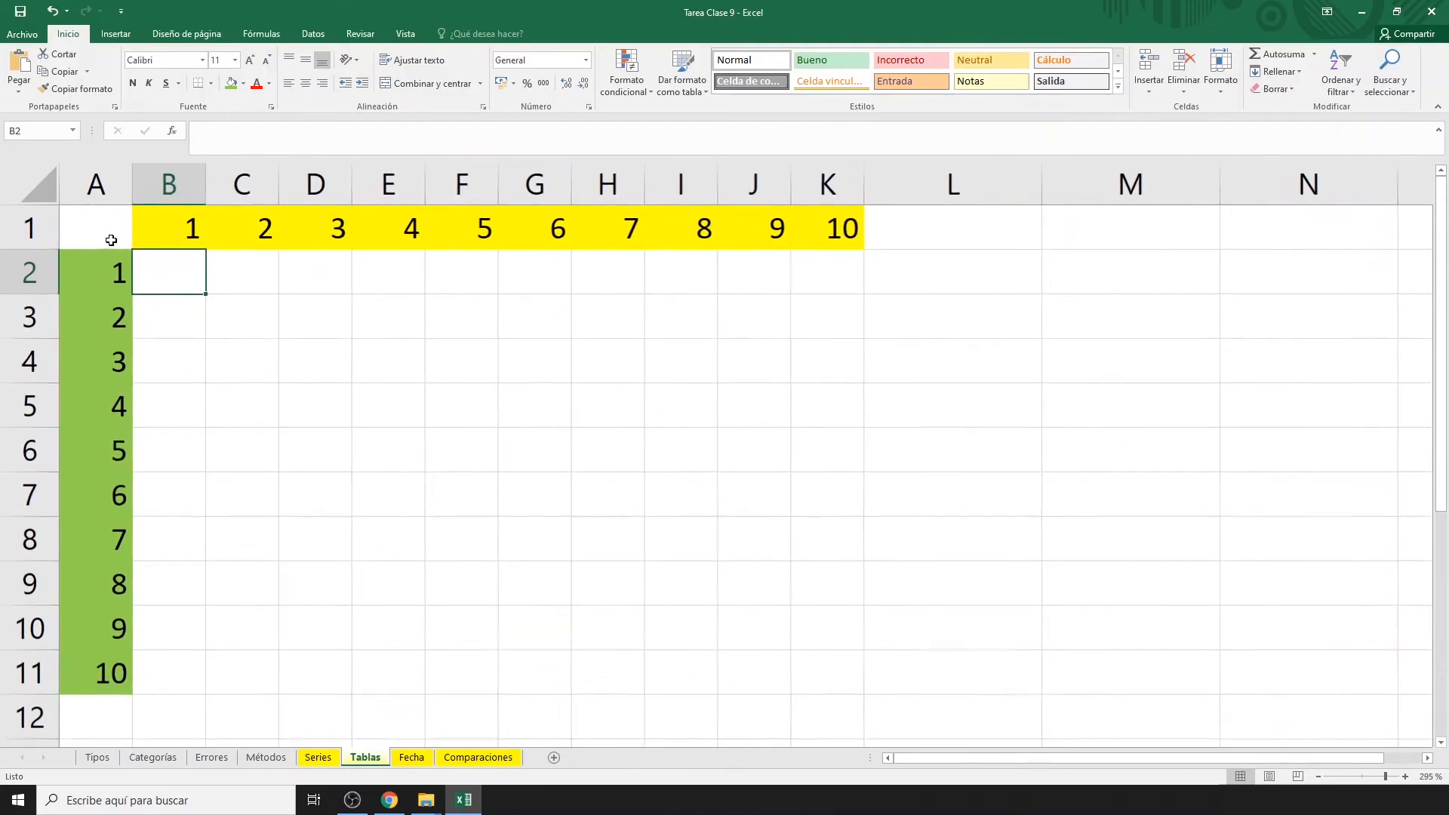
{"action": "scroll", "coordinate": [111, 240], "scroll_direction": "up", "scroll_amount": 1}
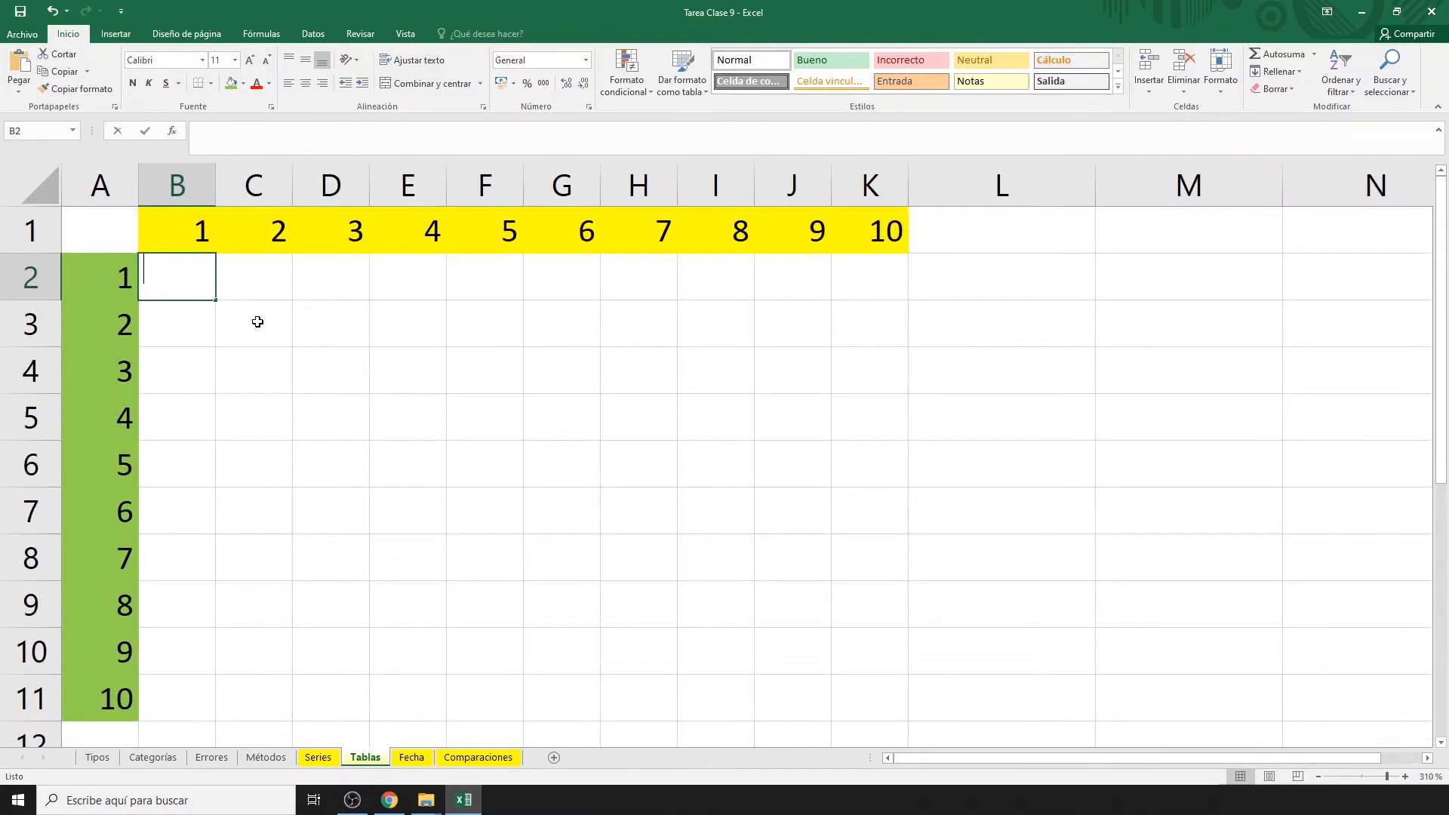
{"action": "type", "text": "="}
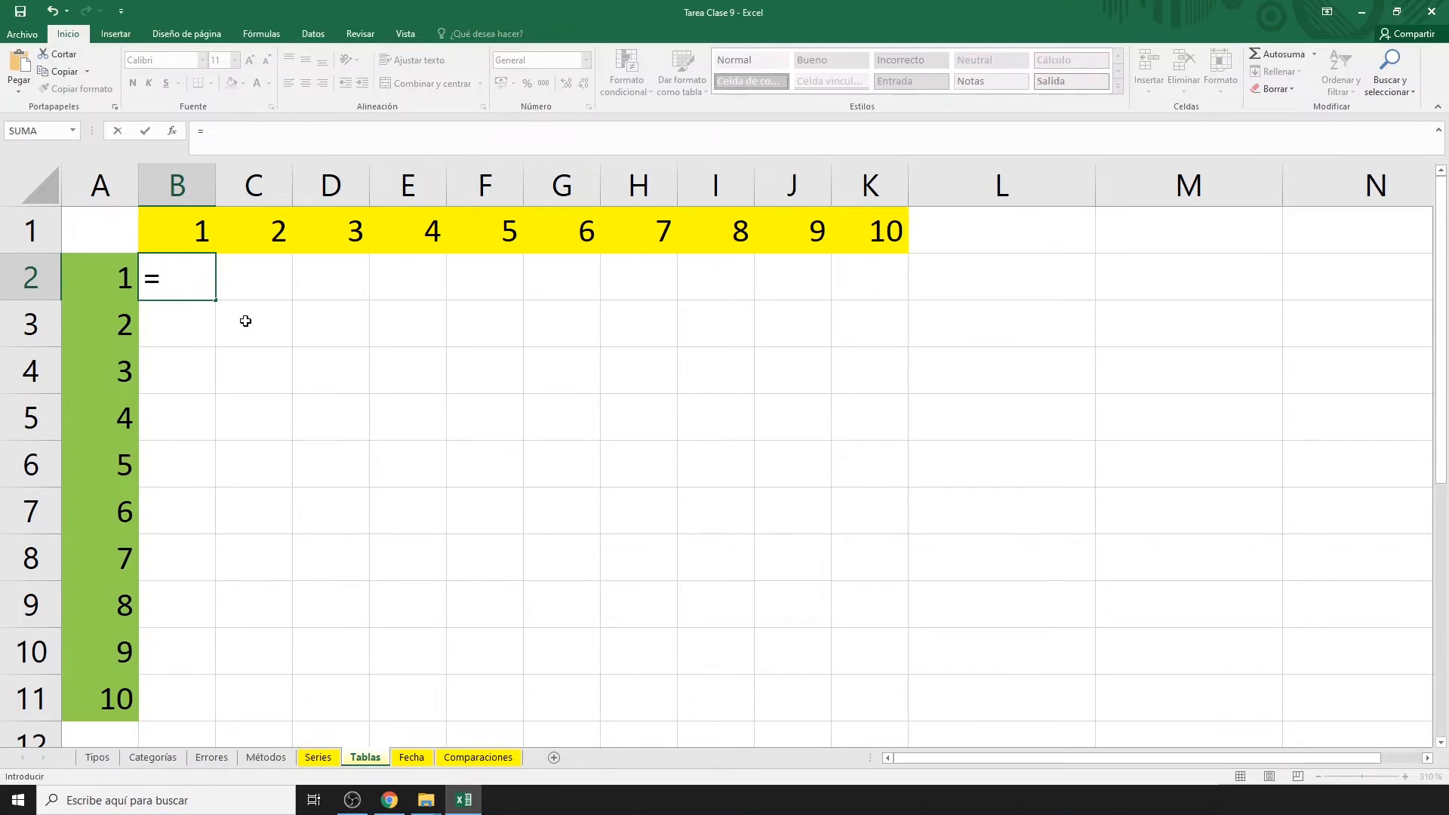
{"action": "left_click", "coordinate": [93, 279]}
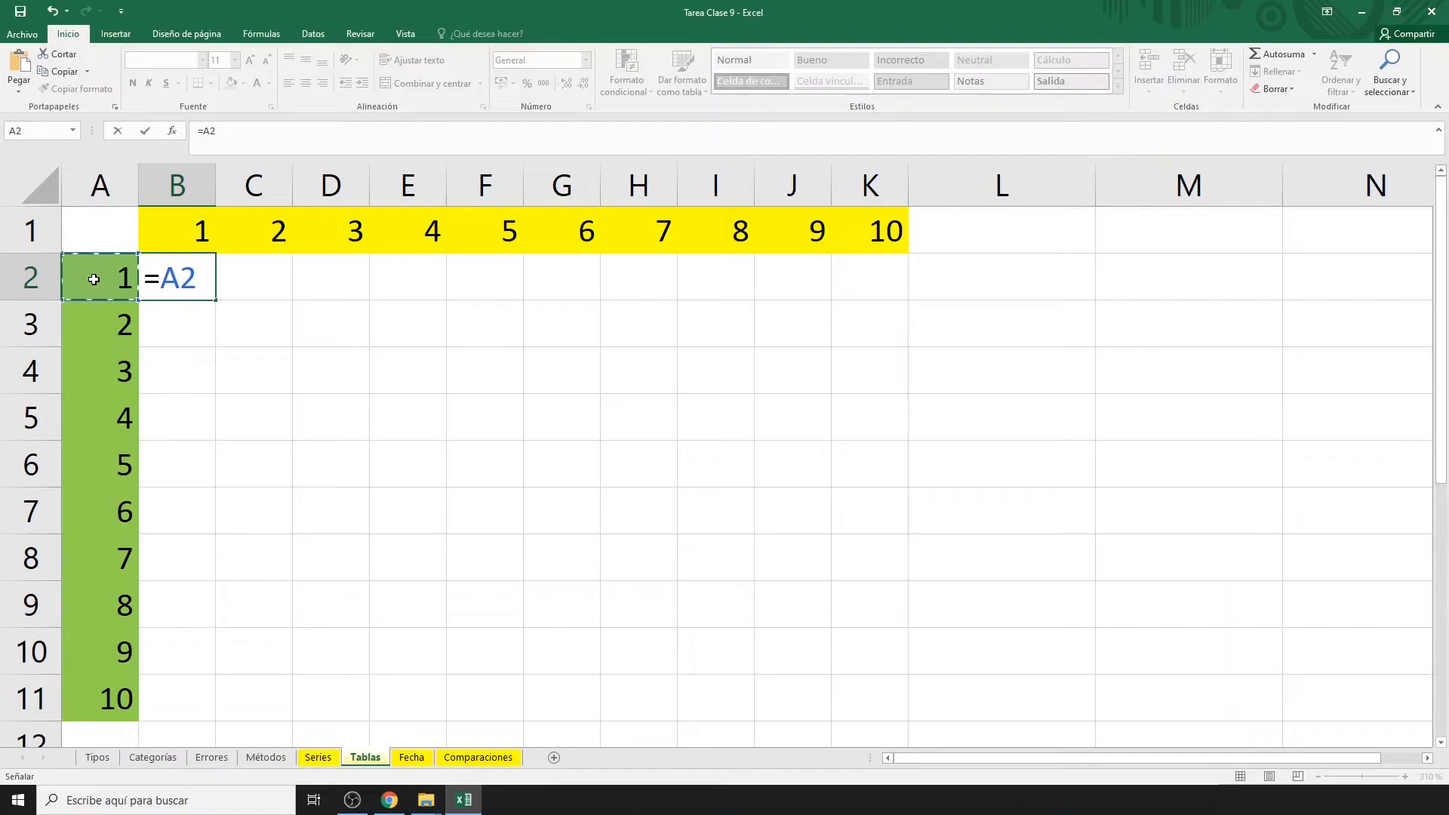
{"action": "type", "text": "*"}
{"action": "left_click", "coordinate": [187, 238]}
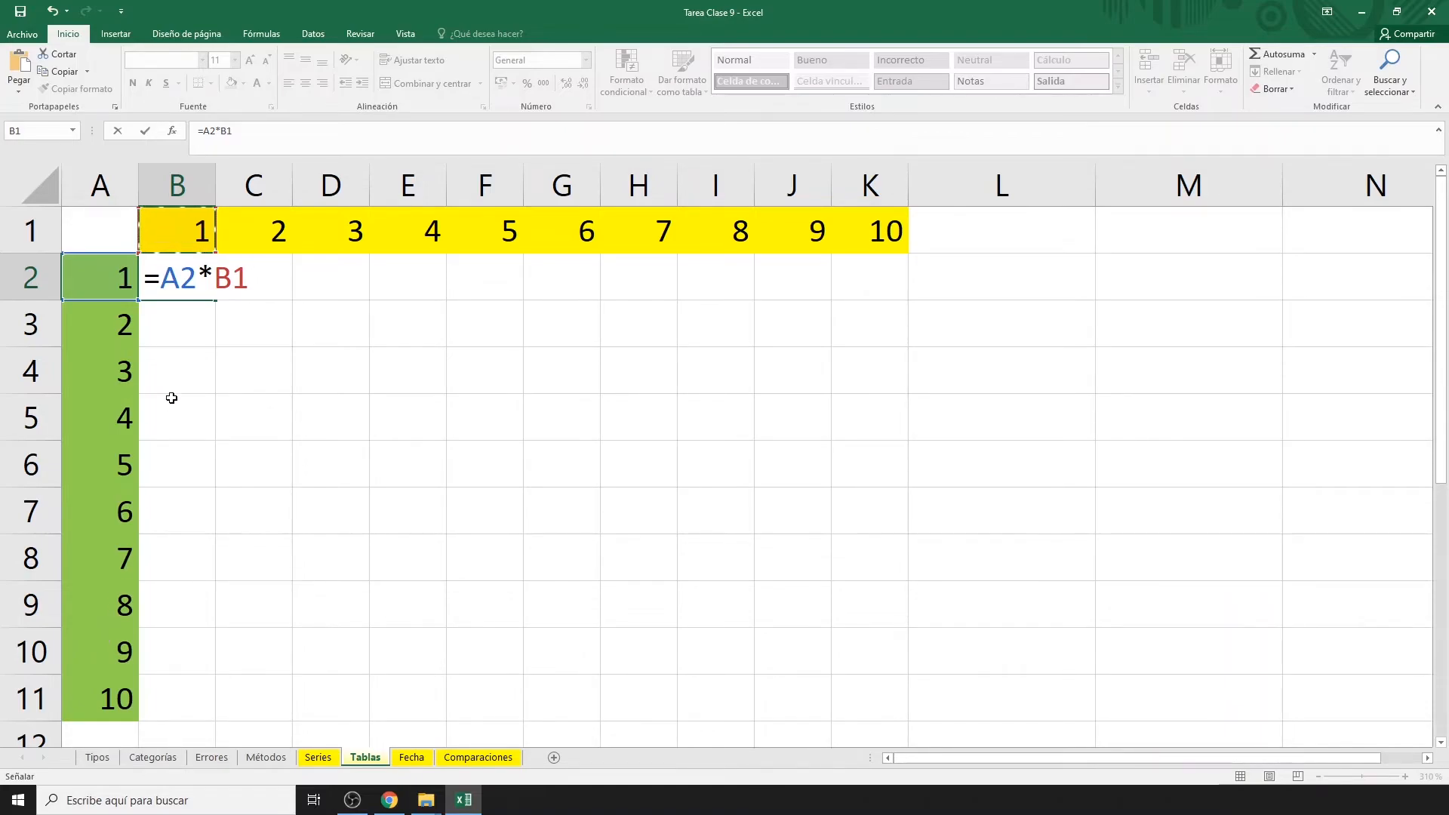
{"action": "left_click", "coordinate": [162, 279]}
{"action": "type", "text": "$"}
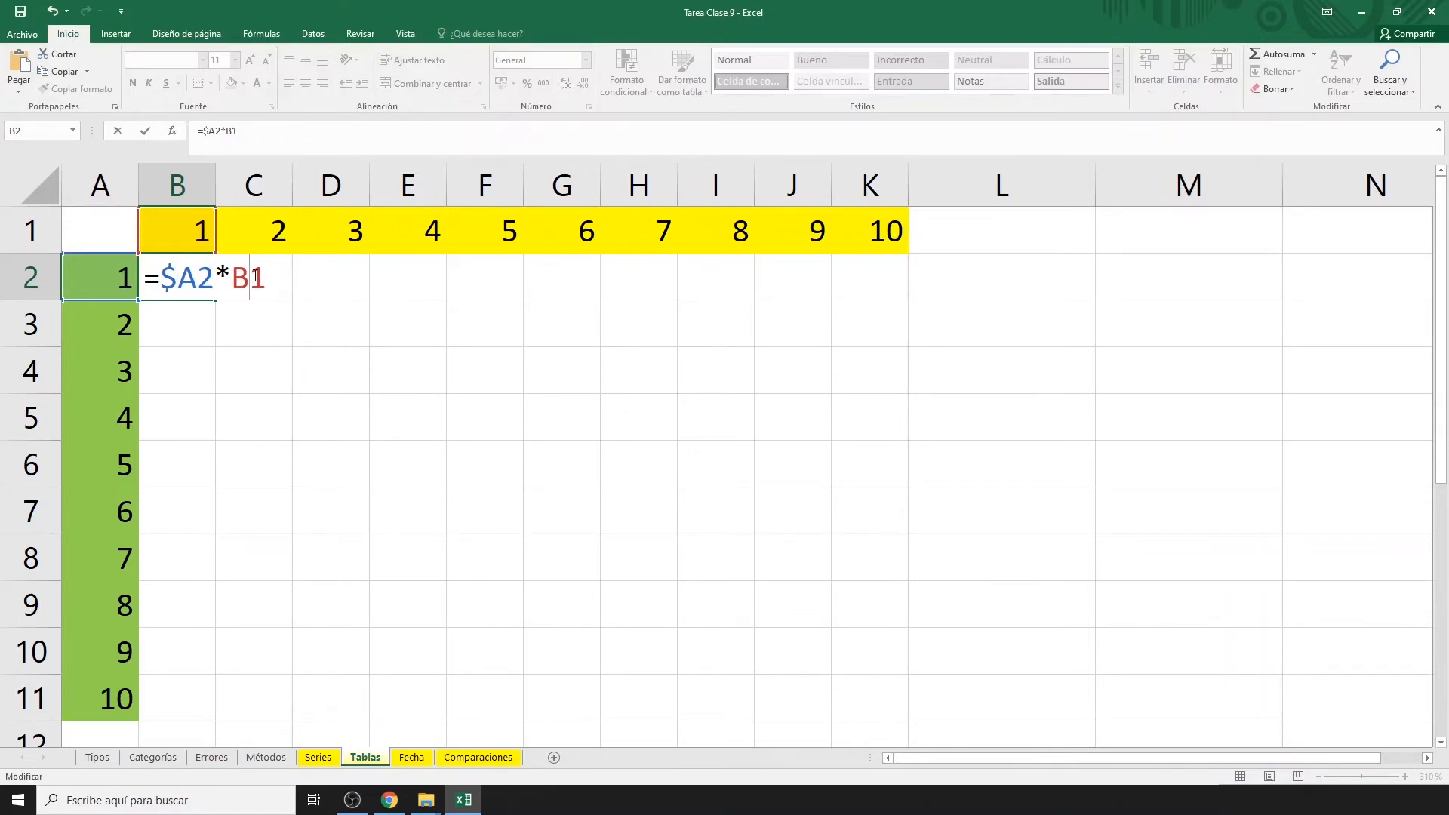
{"action": "type", "text": "$"}
{"action": "key", "text": "Return"}
Fill the formula across to K2 and down to row 11, then inspect H7's formula.
{"action": "left_click", "coordinate": [203, 278]}
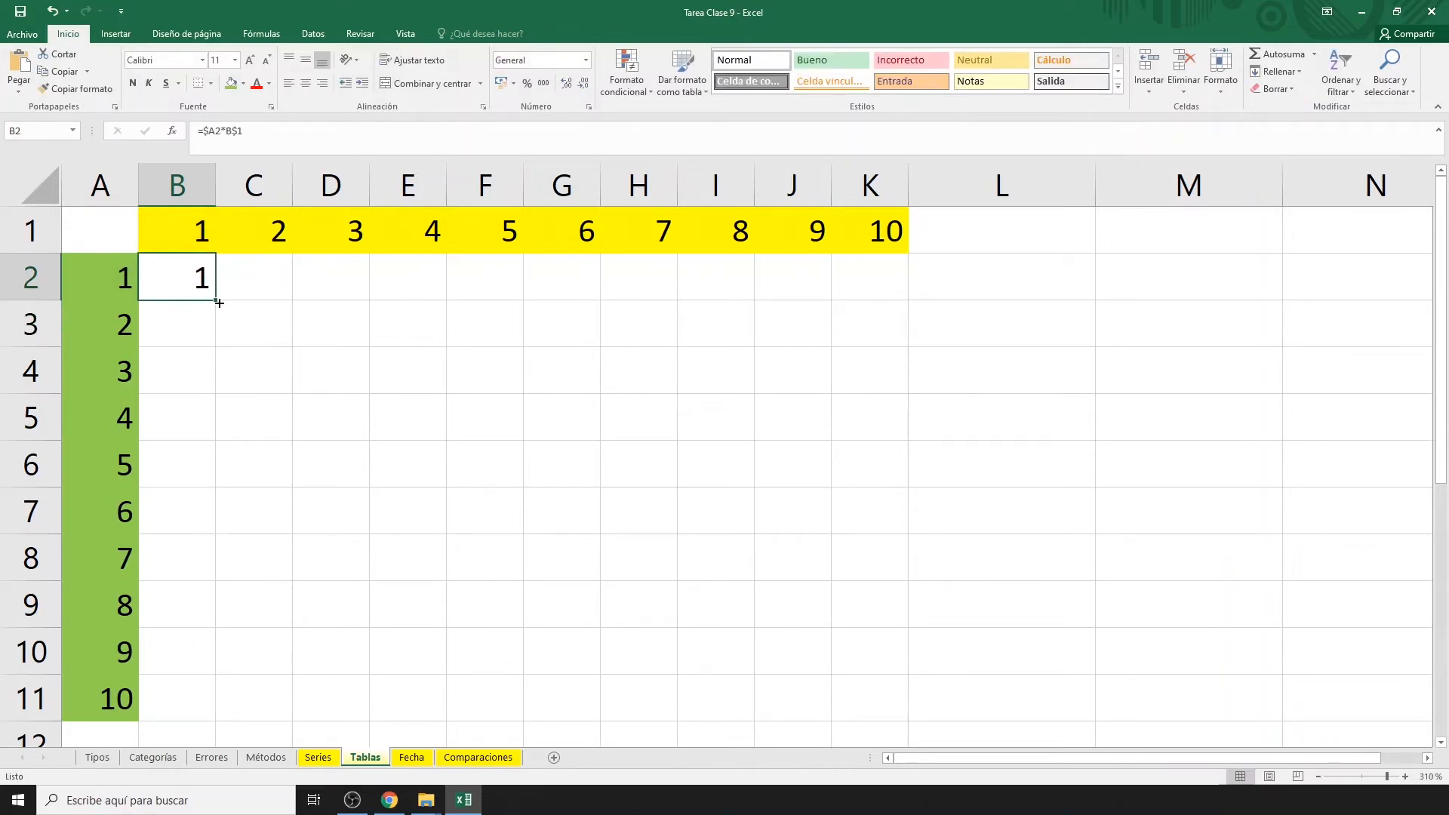
{"action": "left_click_drag", "start_coordinate": [216, 301], "coordinate": [891, 332]}
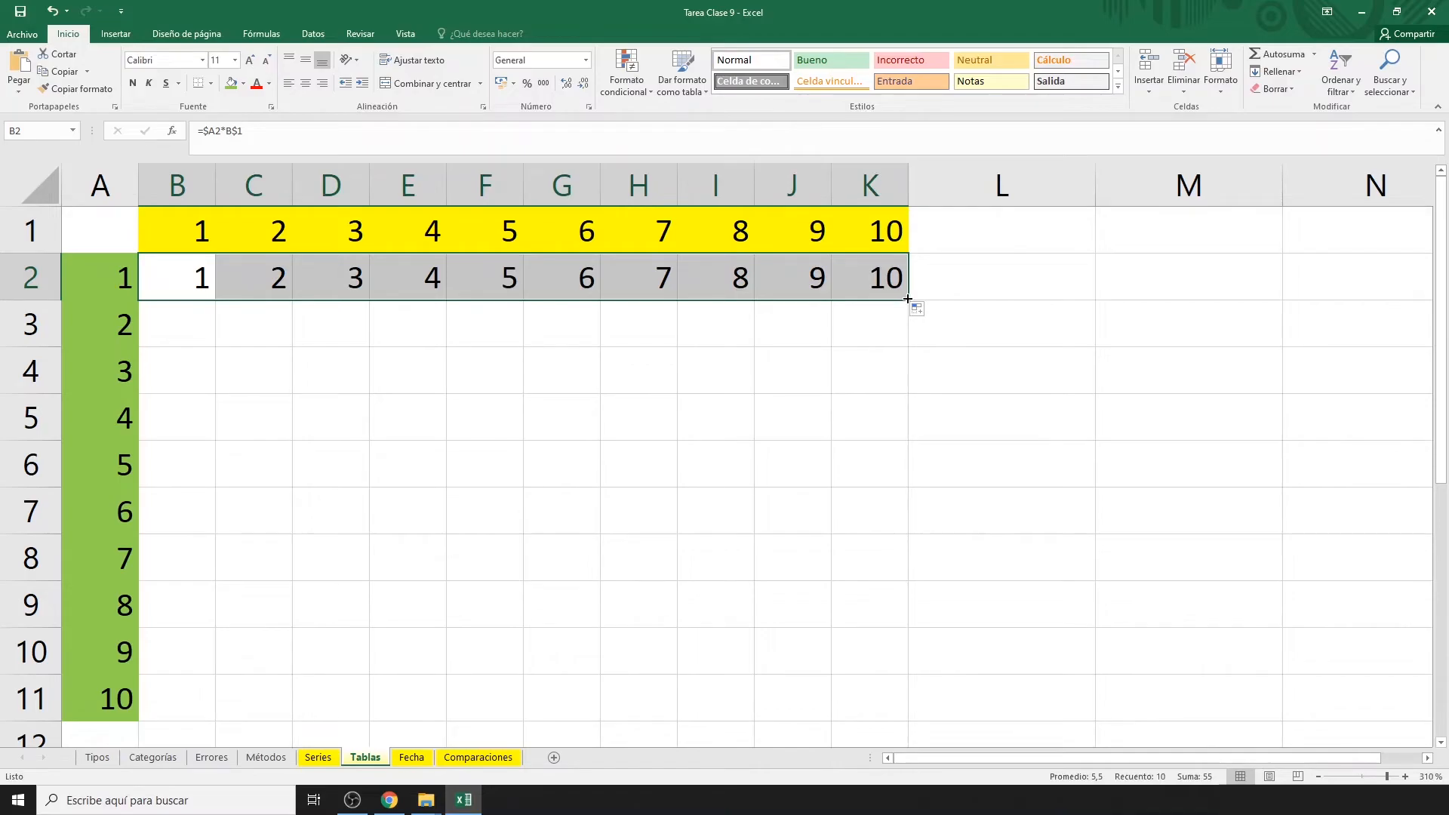
{"action": "double_click", "coordinate": [907, 298]}
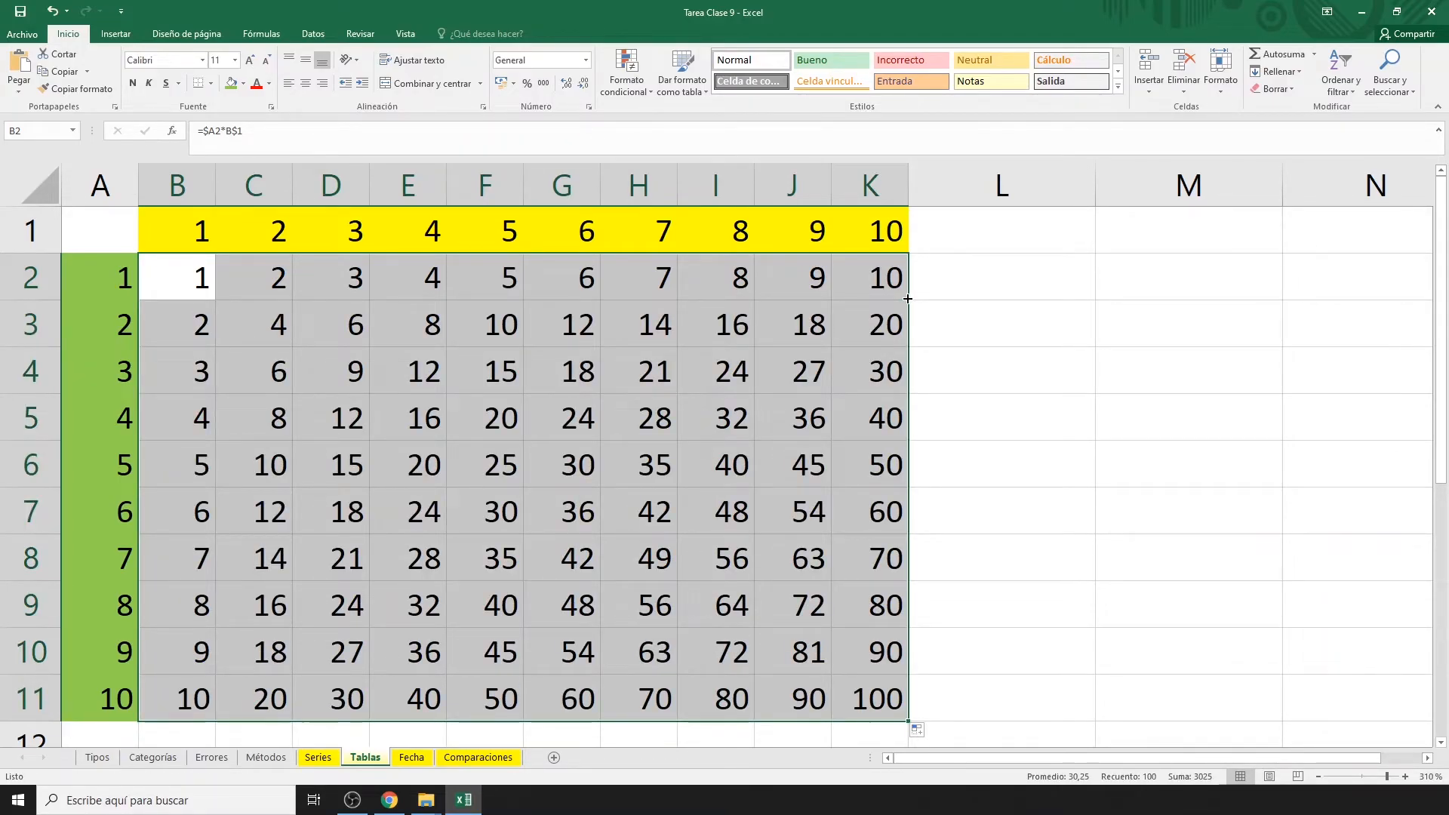
{"action": "left_click", "coordinate": [637, 511]}
{"action": "double_click", "coordinate": [636, 512]}
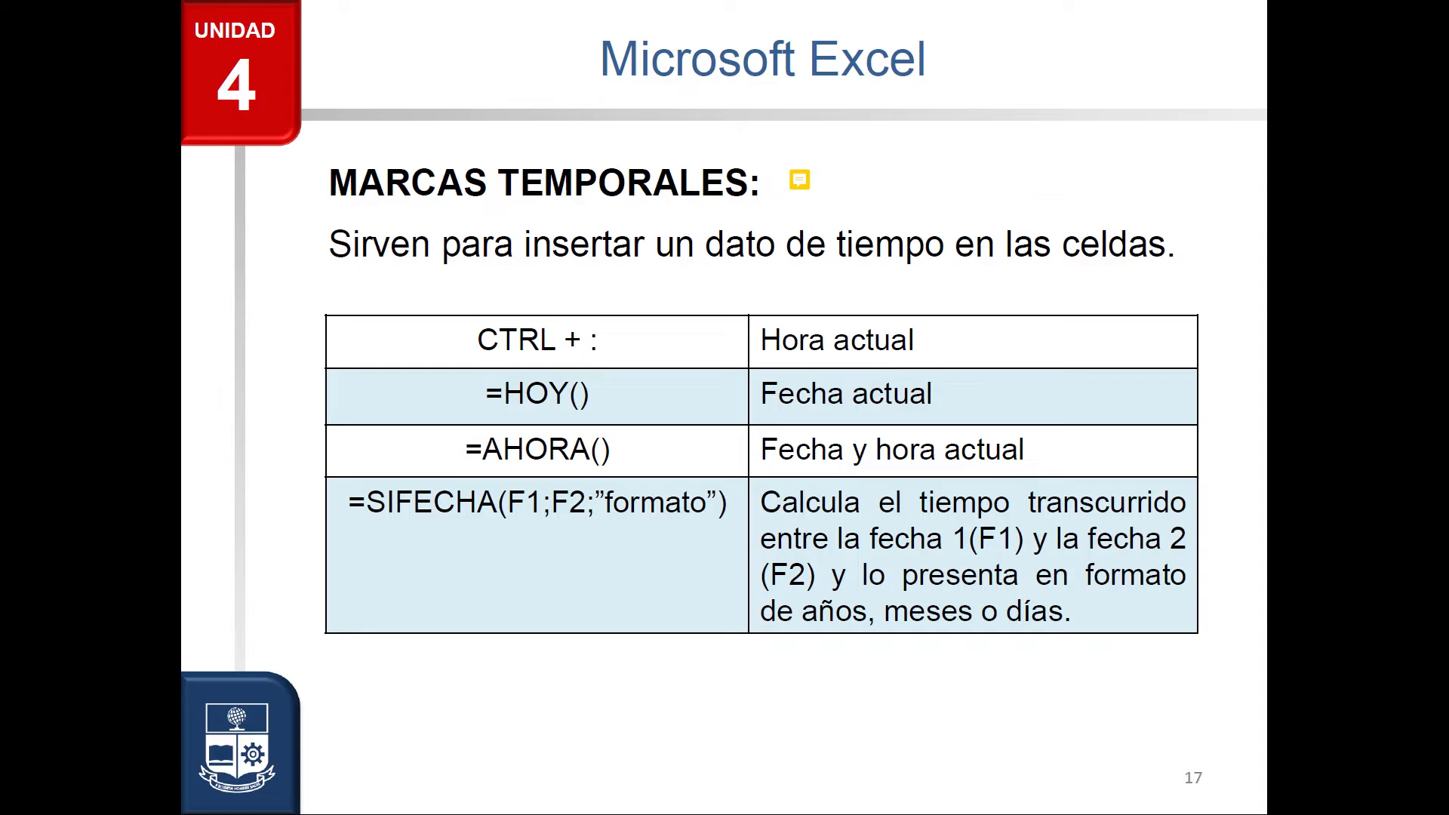
Read the time-stamp slide's comment about the Fecha task, then return to Excel's empty Fecha sheet.
{"action": "left_click", "coordinate": [800, 180]}
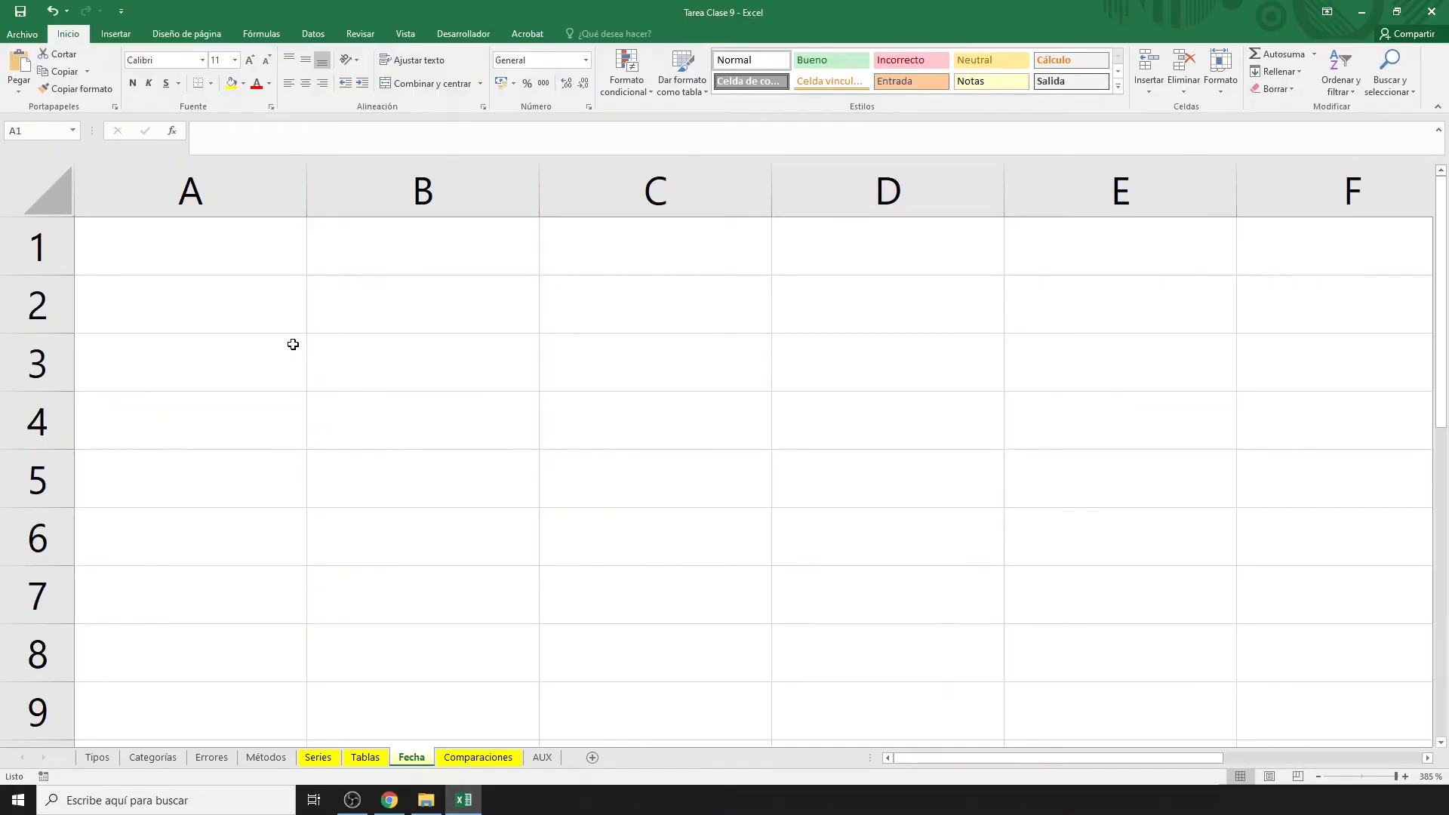
{"action": "left_click", "coordinate": [227, 255]}
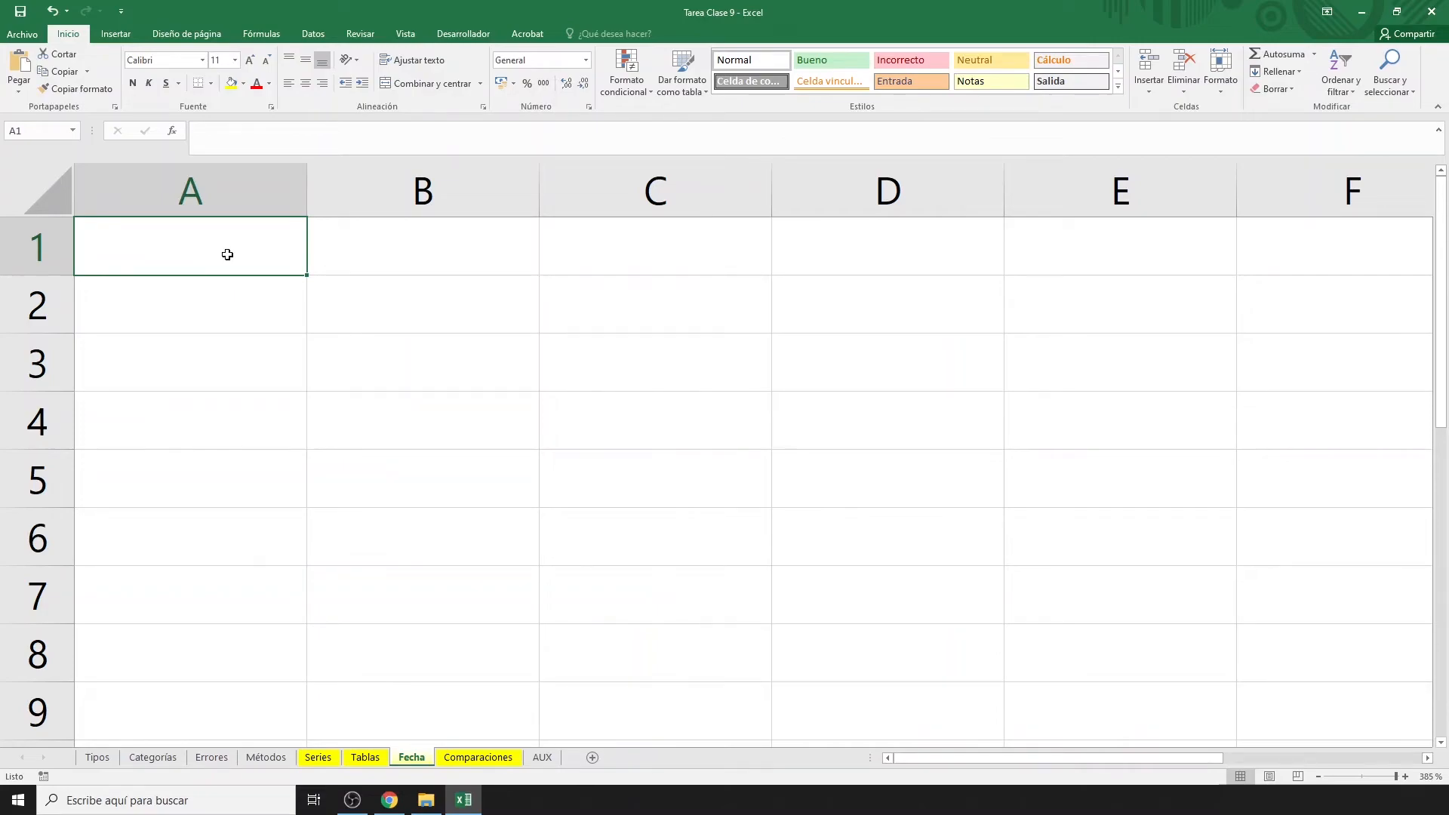
Put the current time in A1, =HOY() in A2 and =AHORA() in A3.
{"action": "key", "text": "ctrl+shift+period"}
{"action": "key", "text": "Return"}
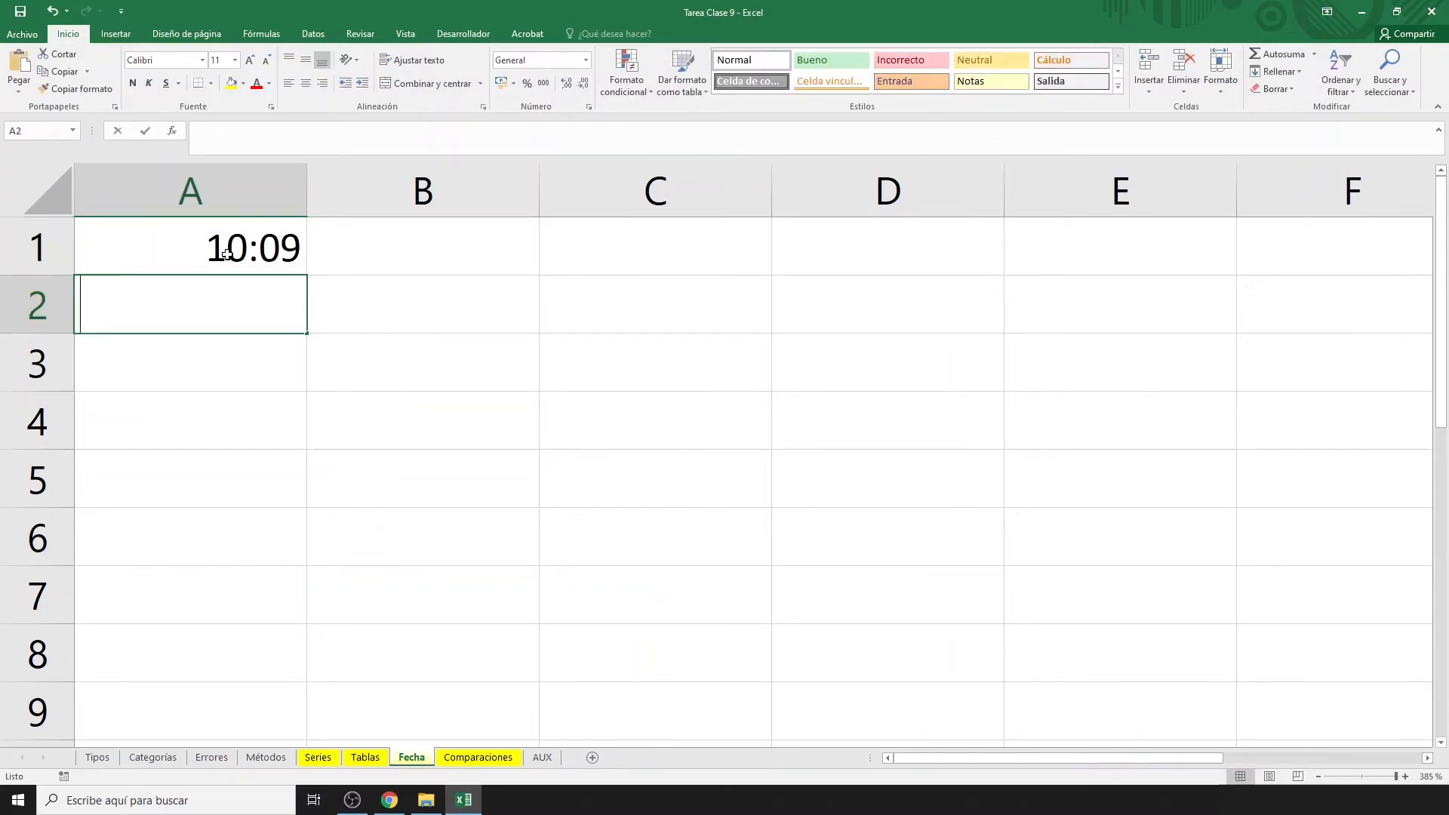
{"action": "type", "text": "=hoy()"}
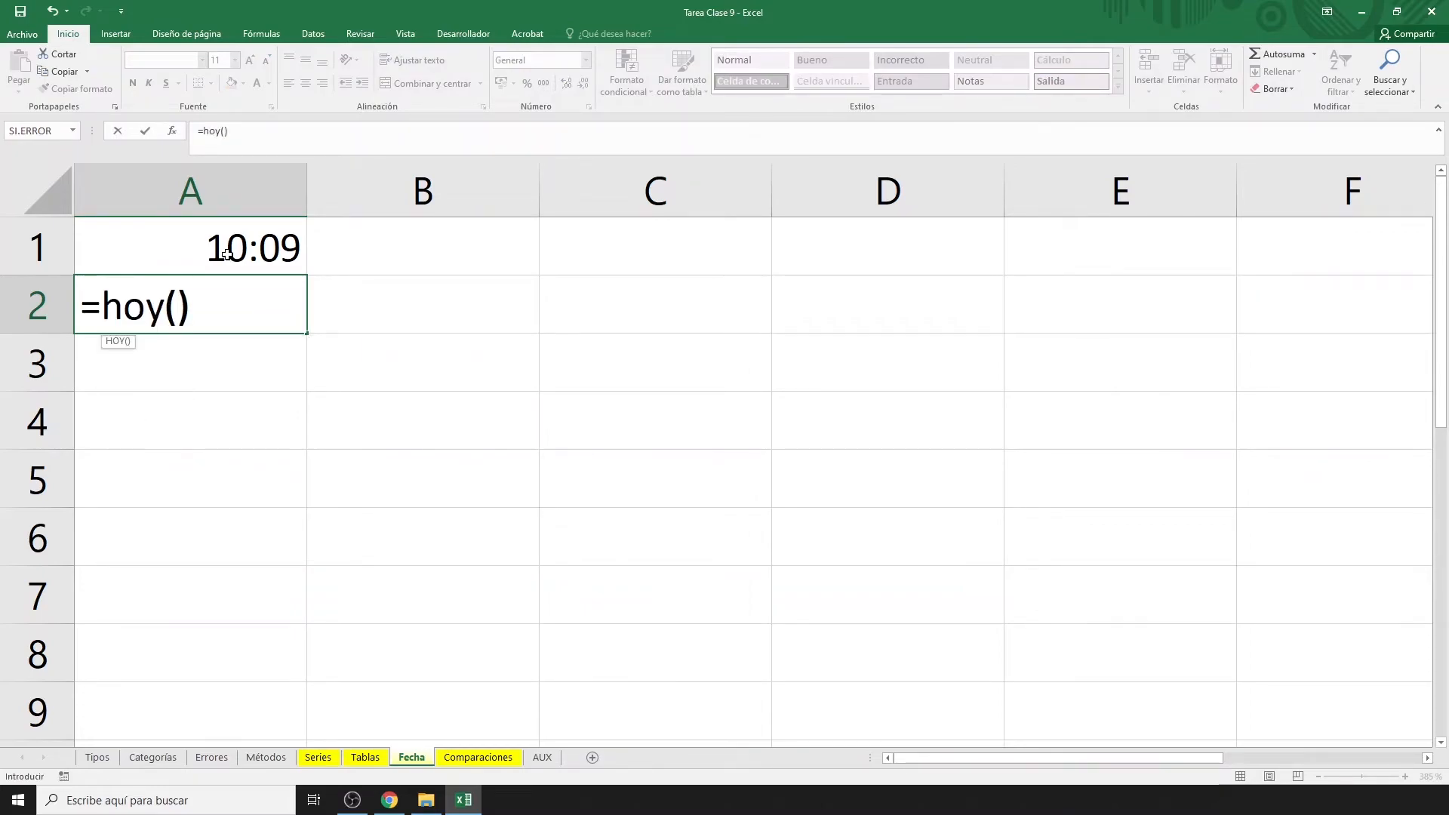
{"action": "key", "text": "Return"}
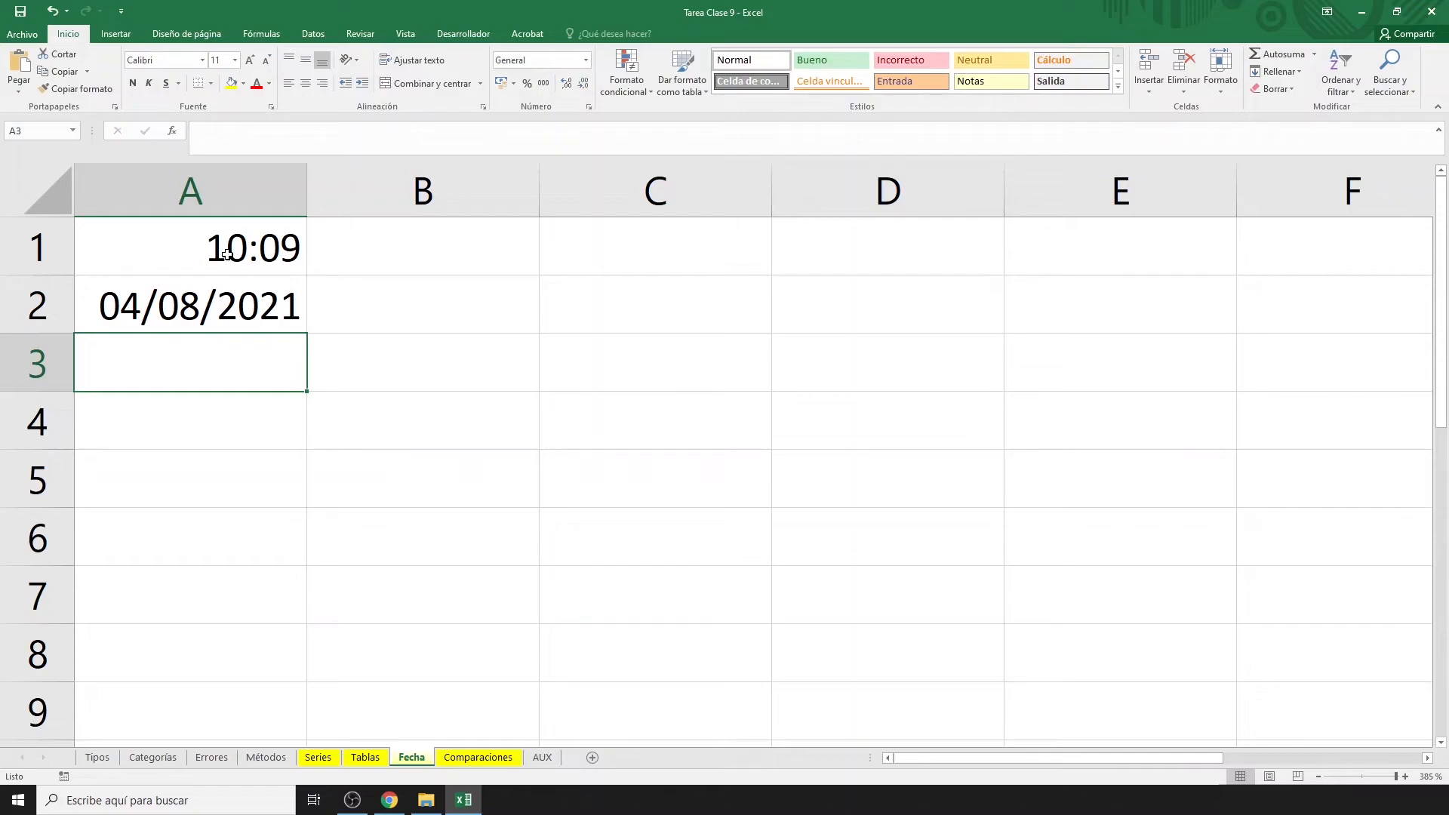
{"action": "type", "text": "=a"}
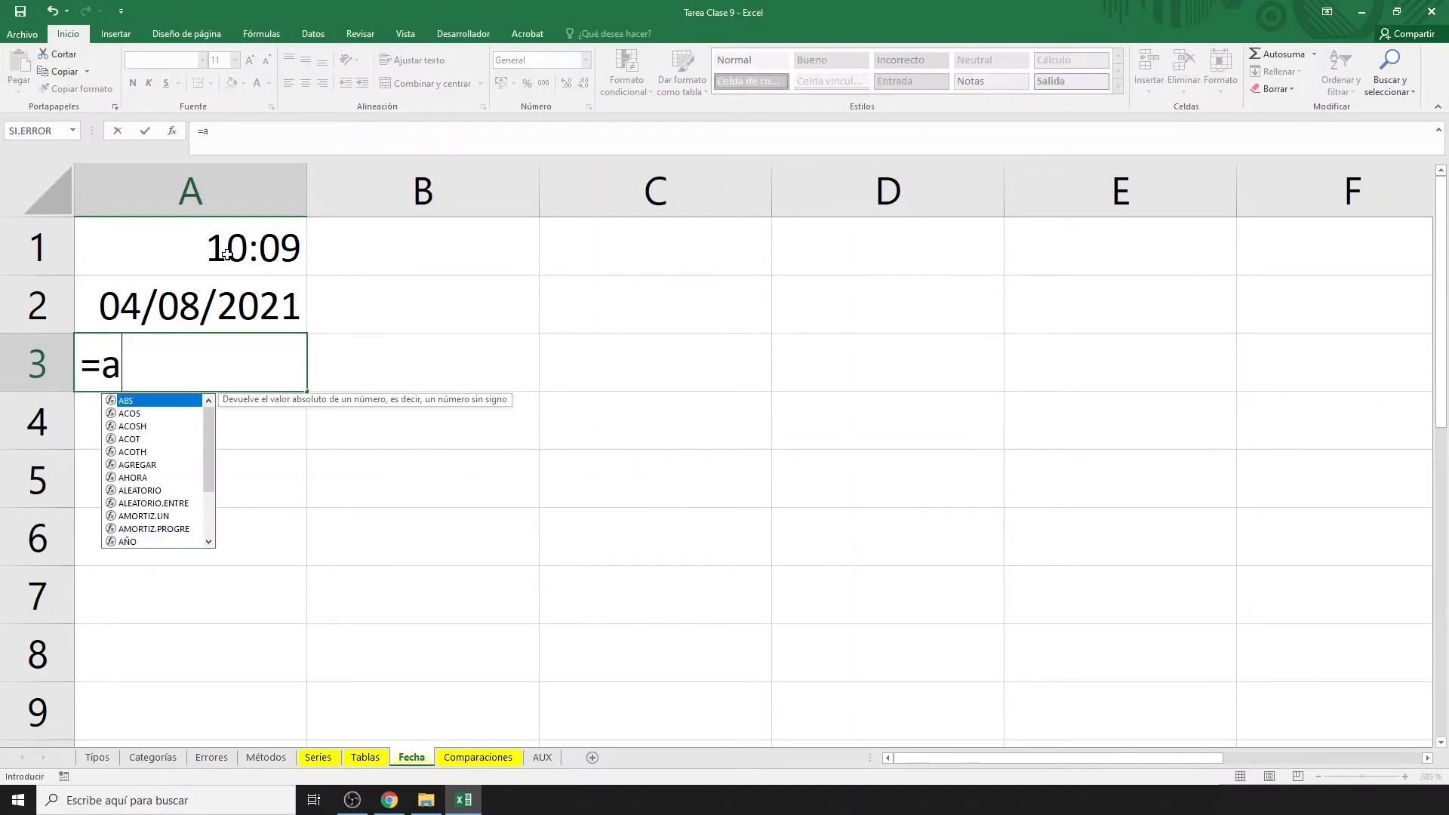
{"action": "type", "text": "hora()"}
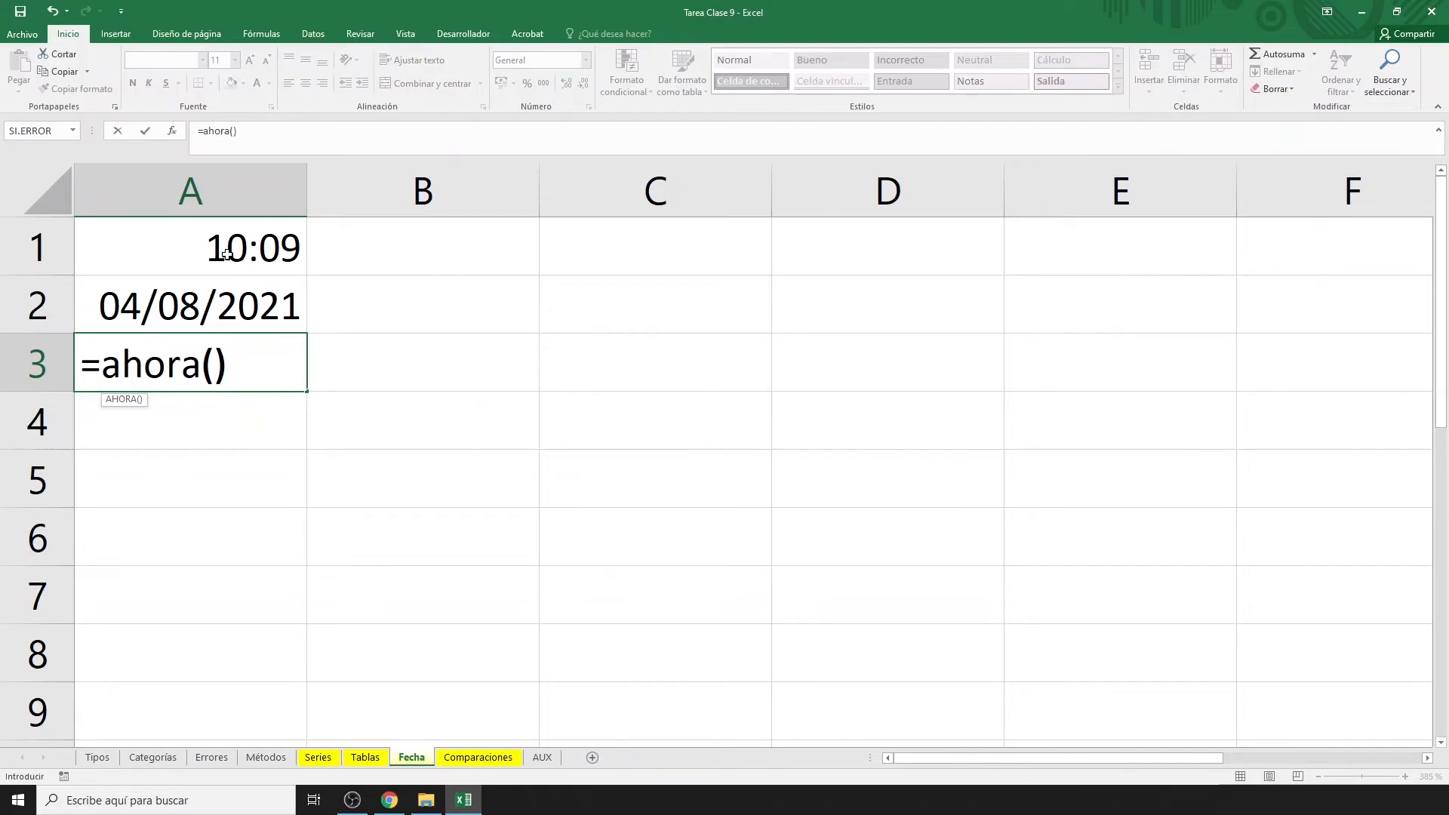
{"action": "key", "text": "Return"}
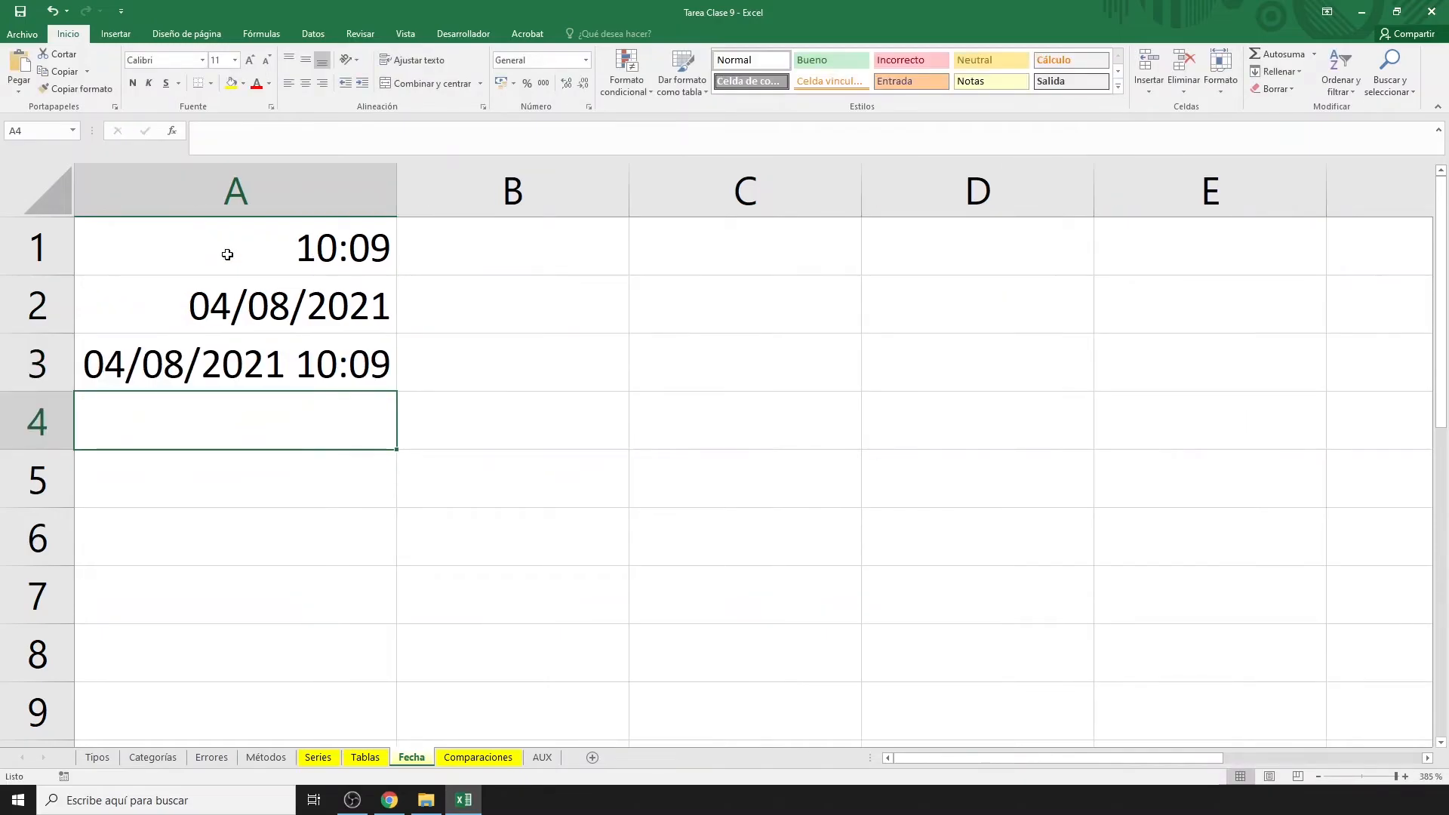
Label A5 'FECHA NACIM.' and enter the birth date 18/04/1990 in B5.
{"action": "key", "text": "Return"}
{"action": "type", "text": "FECHA NA"}
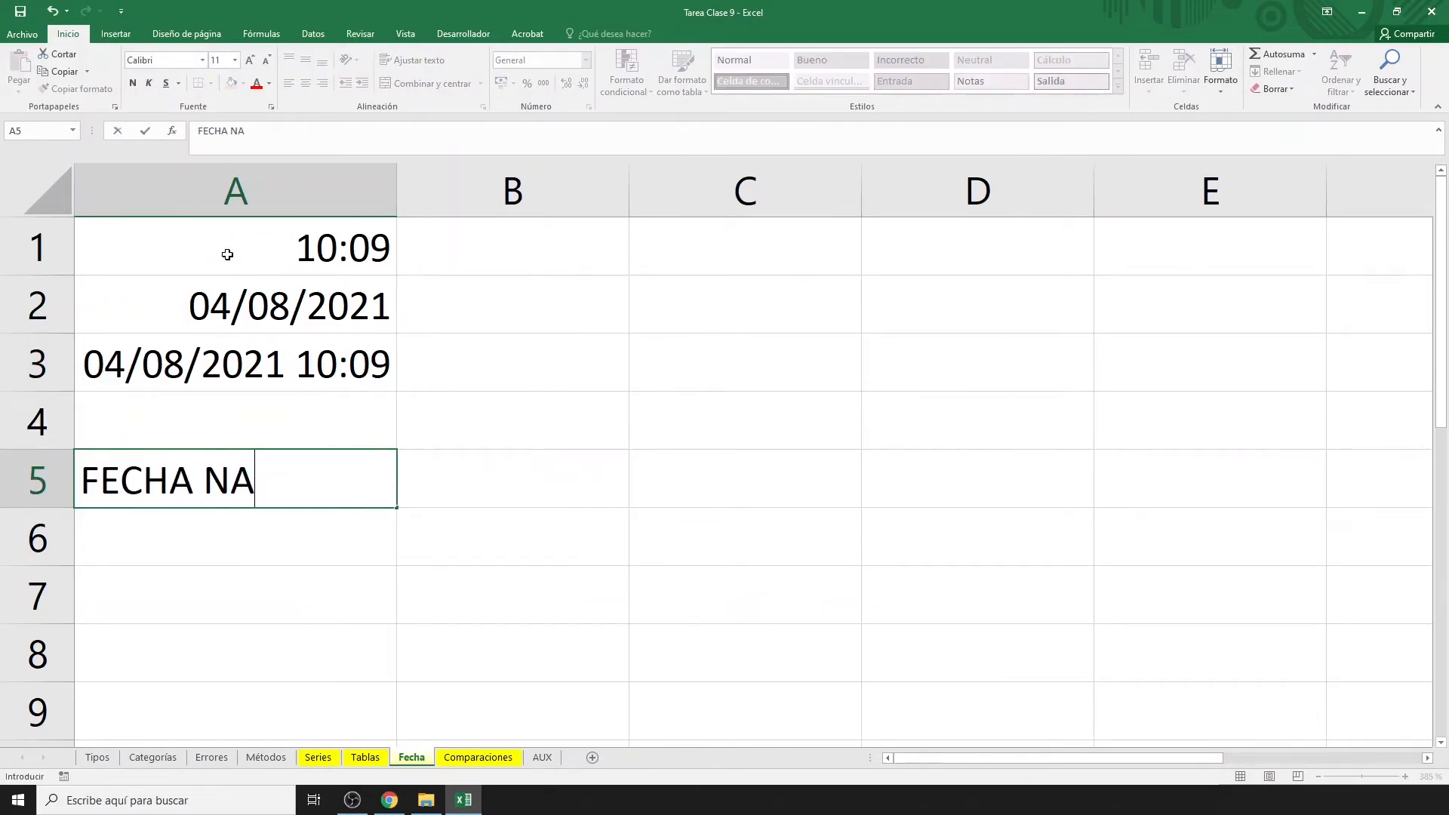
{"action": "type", "text": "CIM."}
{"action": "key", "text": "Tab"}
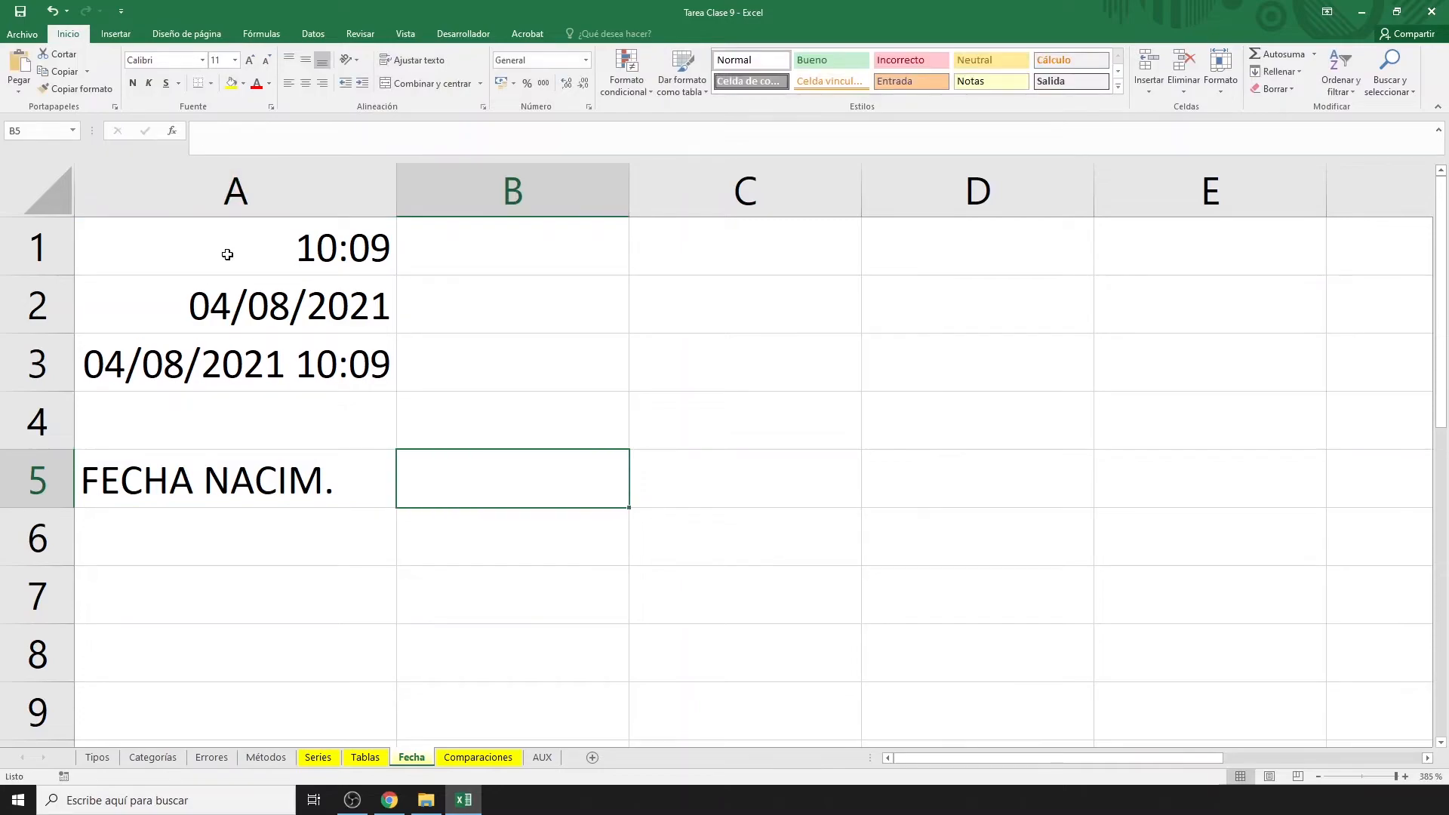
{"action": "type", "text": "18/"}
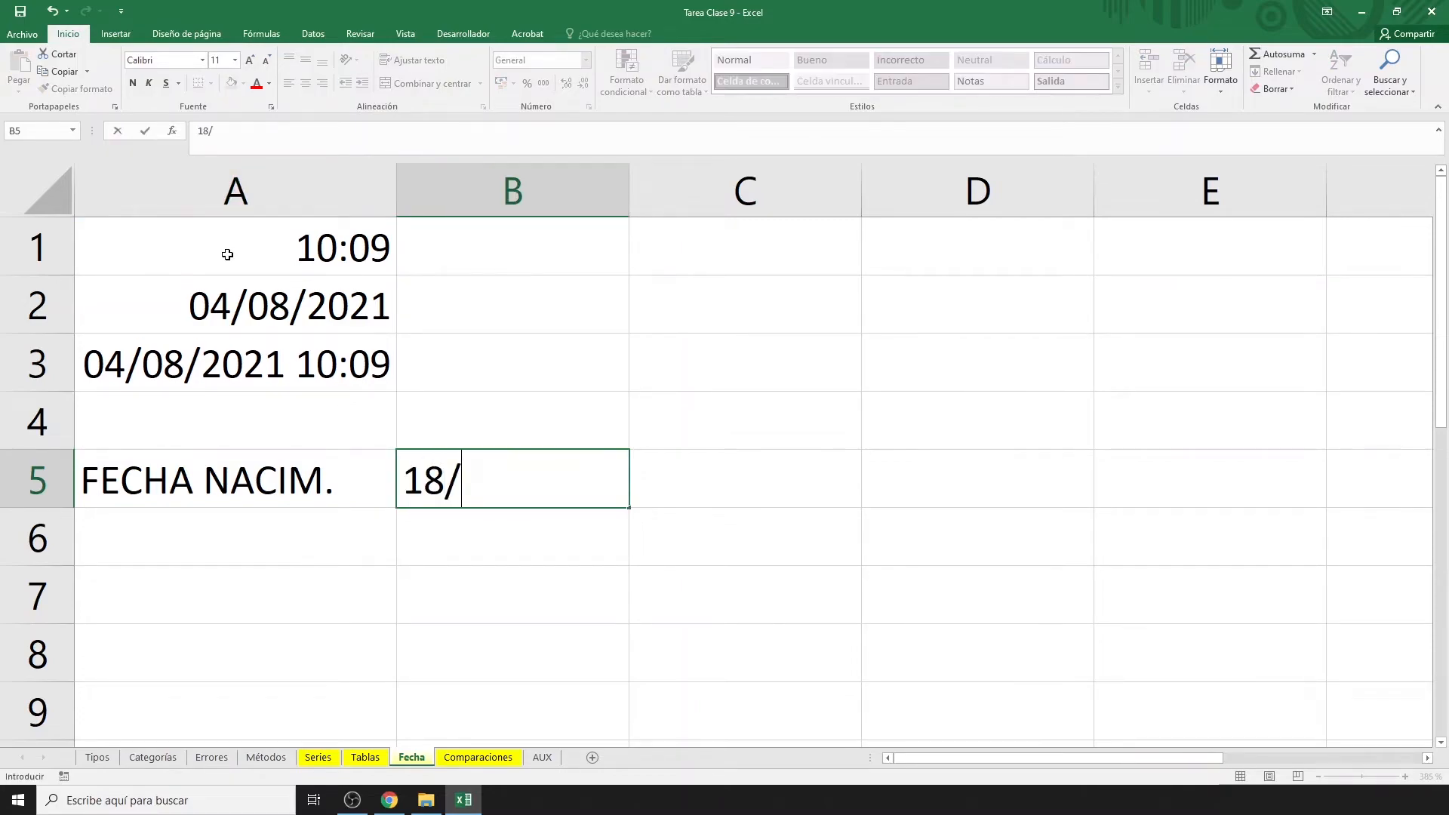
{"action": "type", "text": "04/1990"}
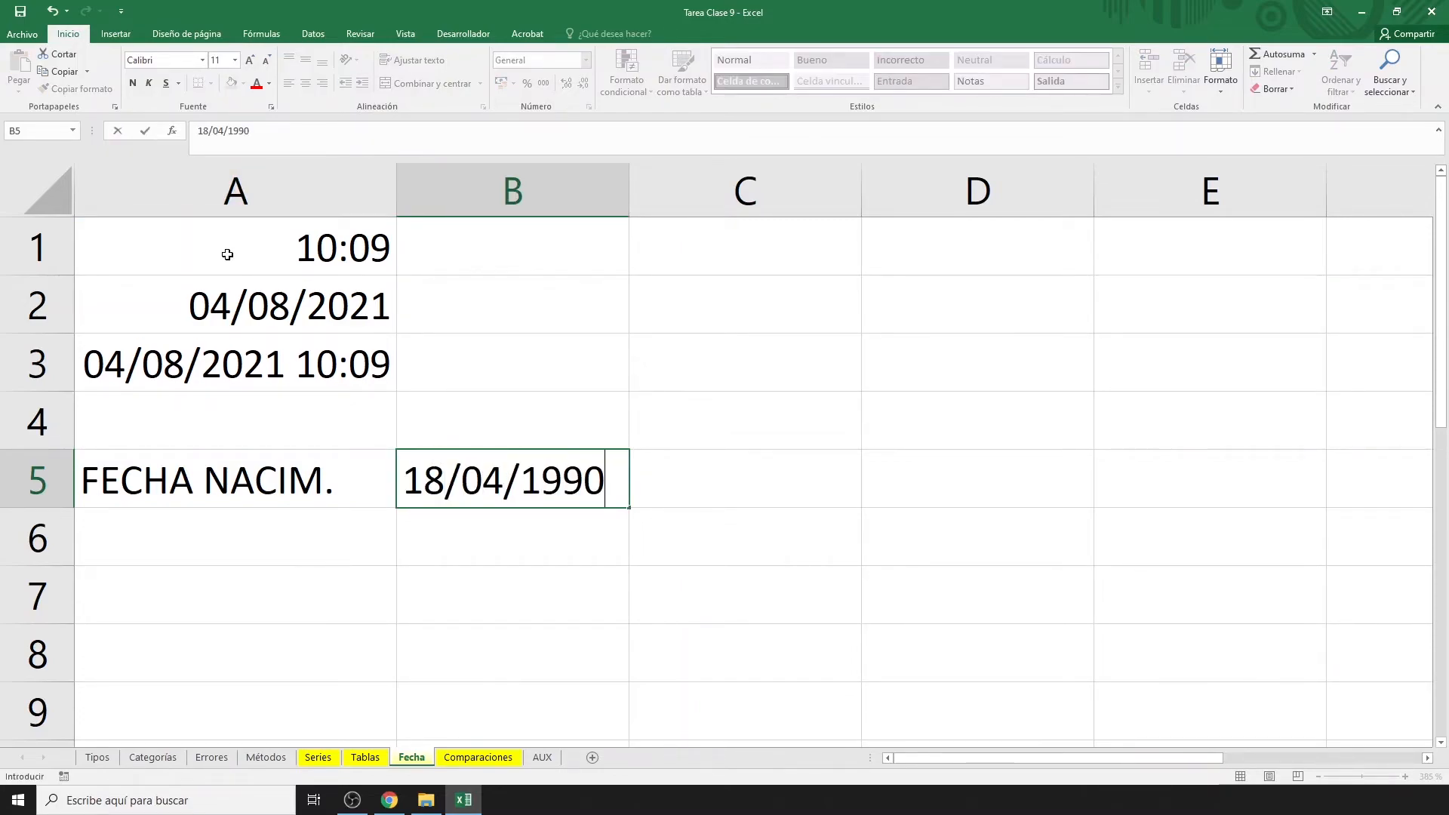
{"action": "key", "text": "Return"}
Add labels AÑOS, MESES, DÍAS in A6:A8 and start =SIFECHA( in B6.
{"action": "key", "text": "Left"}
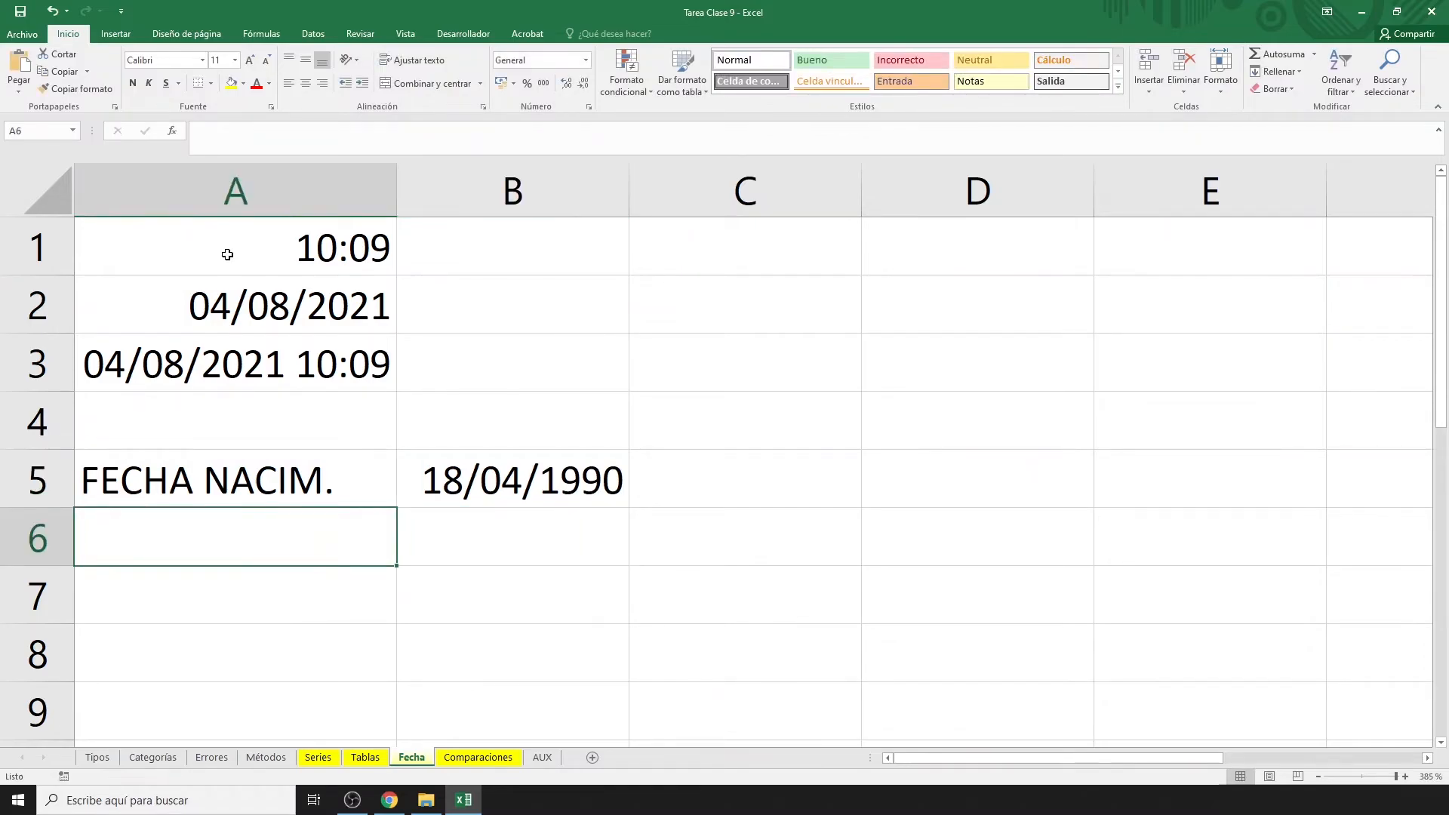
{"action": "type", "text": "AÑOS"}
{"action": "key", "text": "Return"}
{"action": "type", "text": "MESES"}
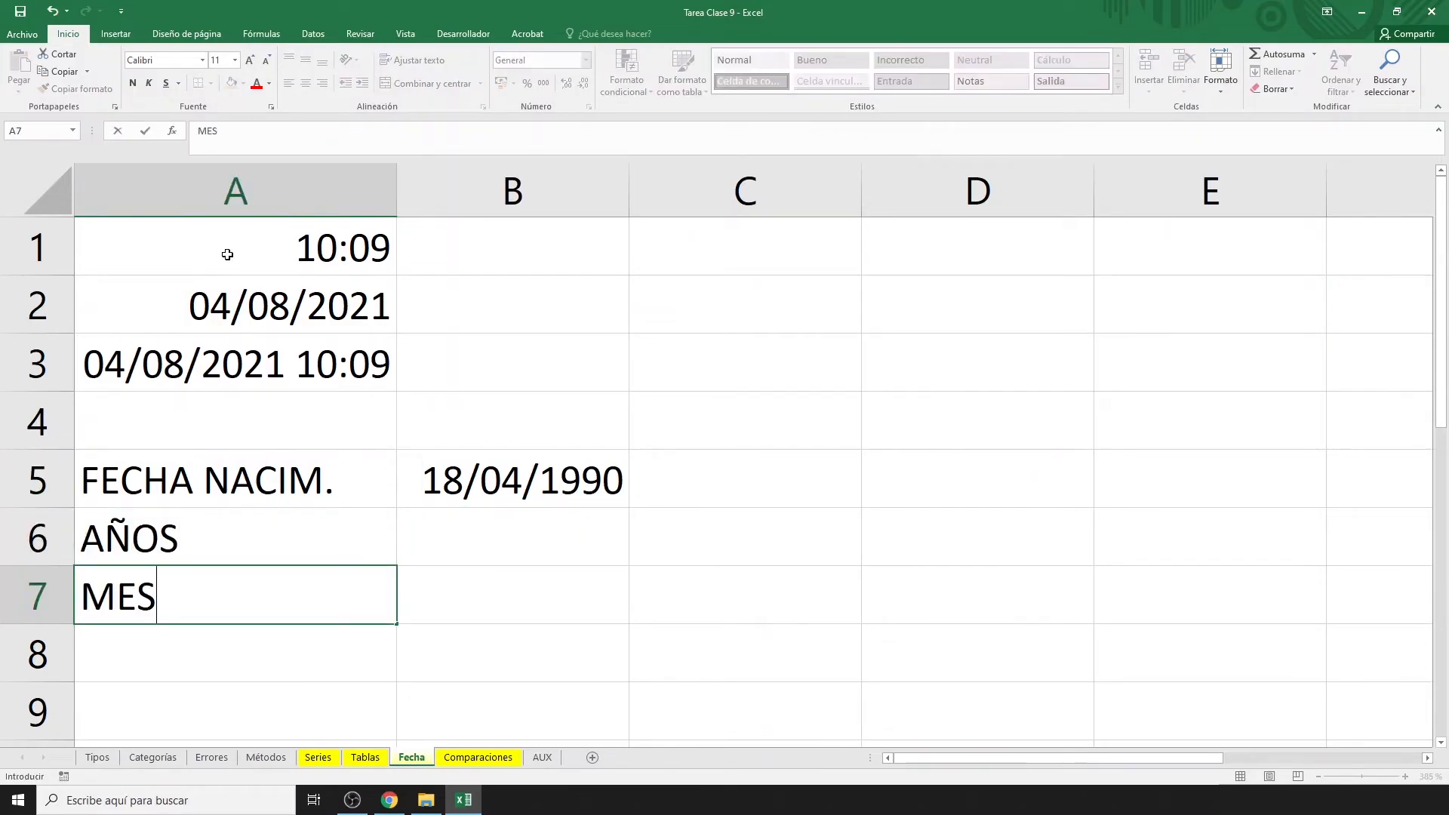
{"action": "key", "text": "Return"}
{"action": "type", "text": "DÍAS"}
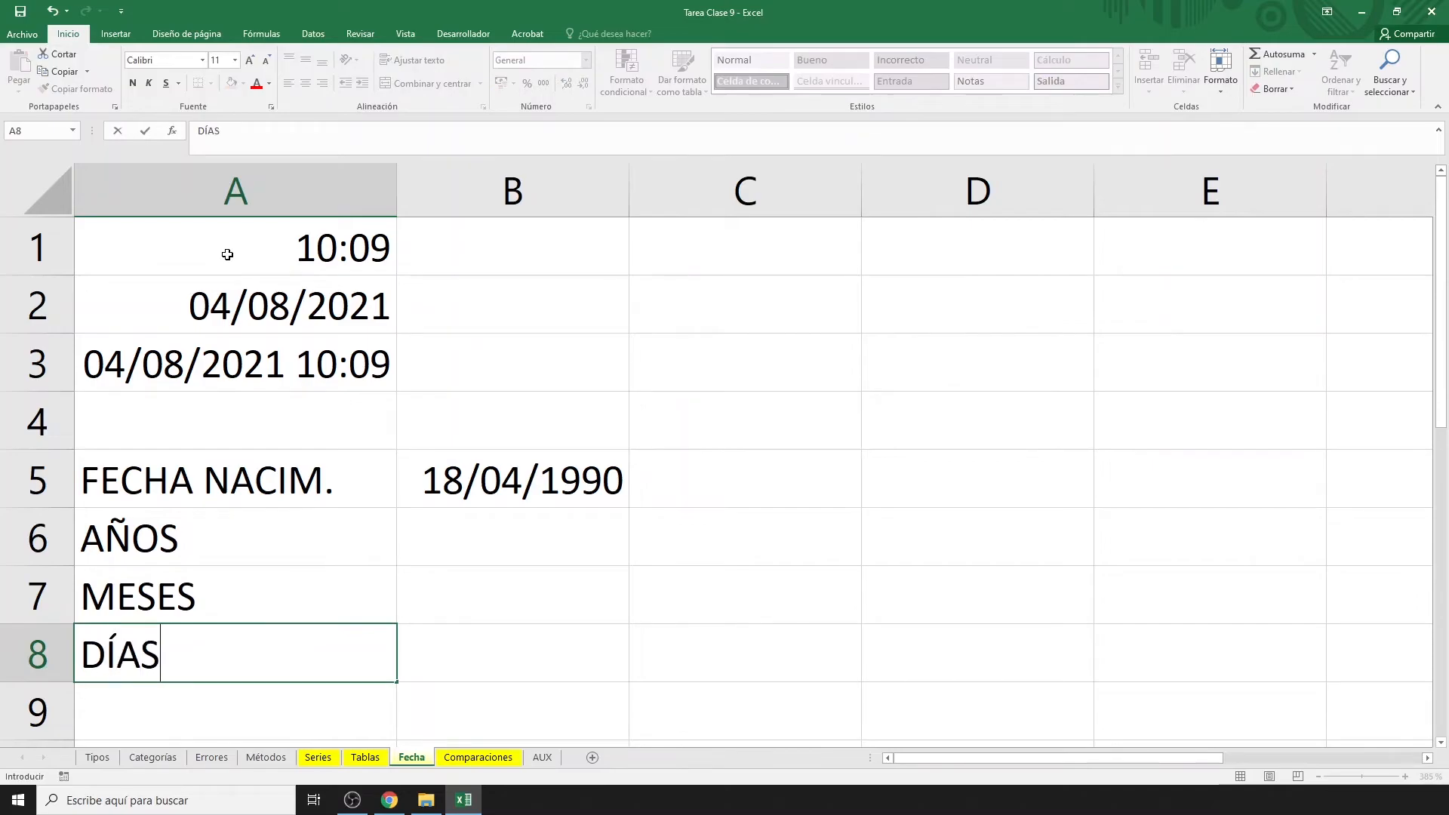
{"action": "key", "text": "Tab"}
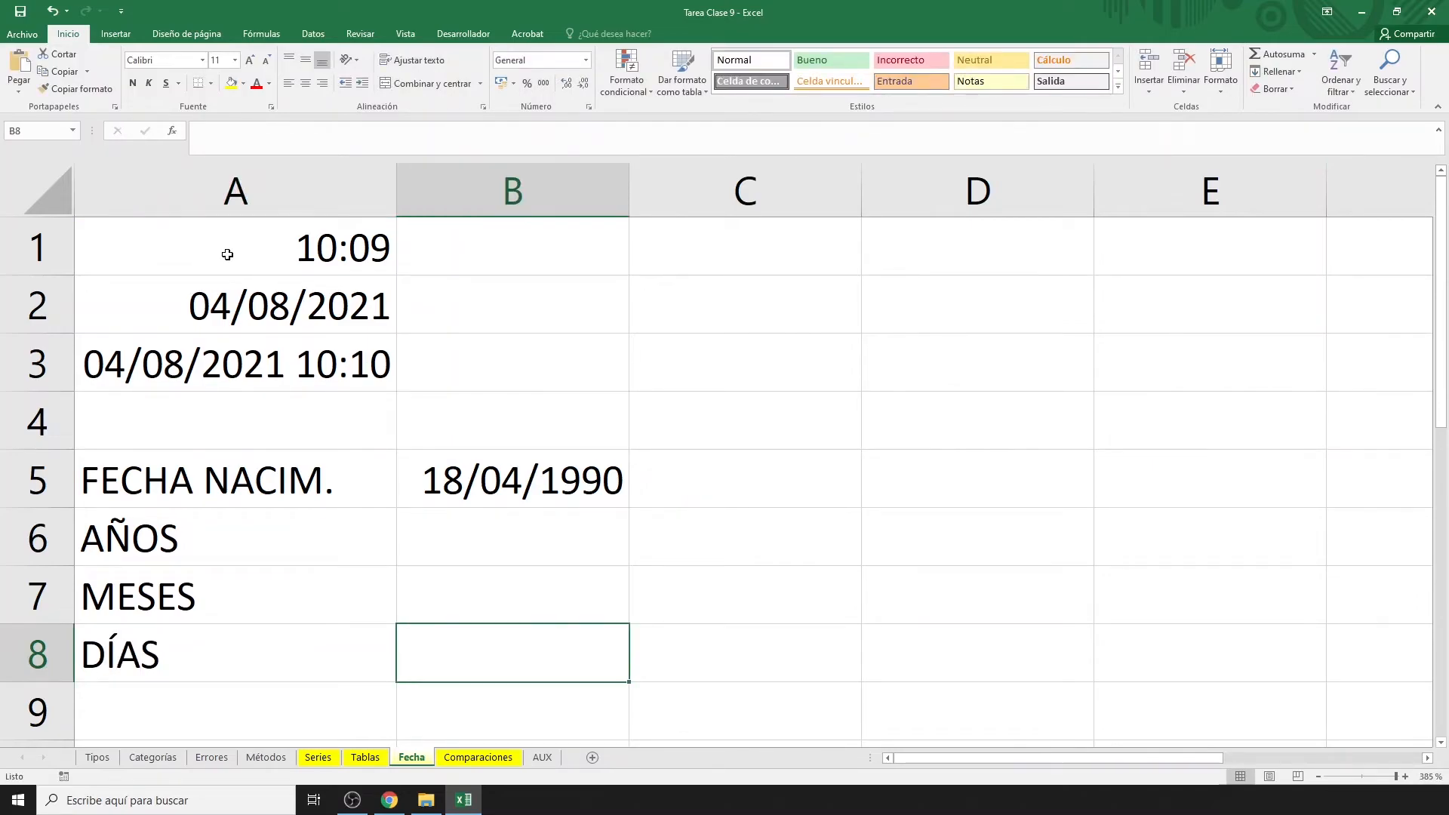
{"action": "key", "text": "Up"}
{"action": "key", "text": "Up"}
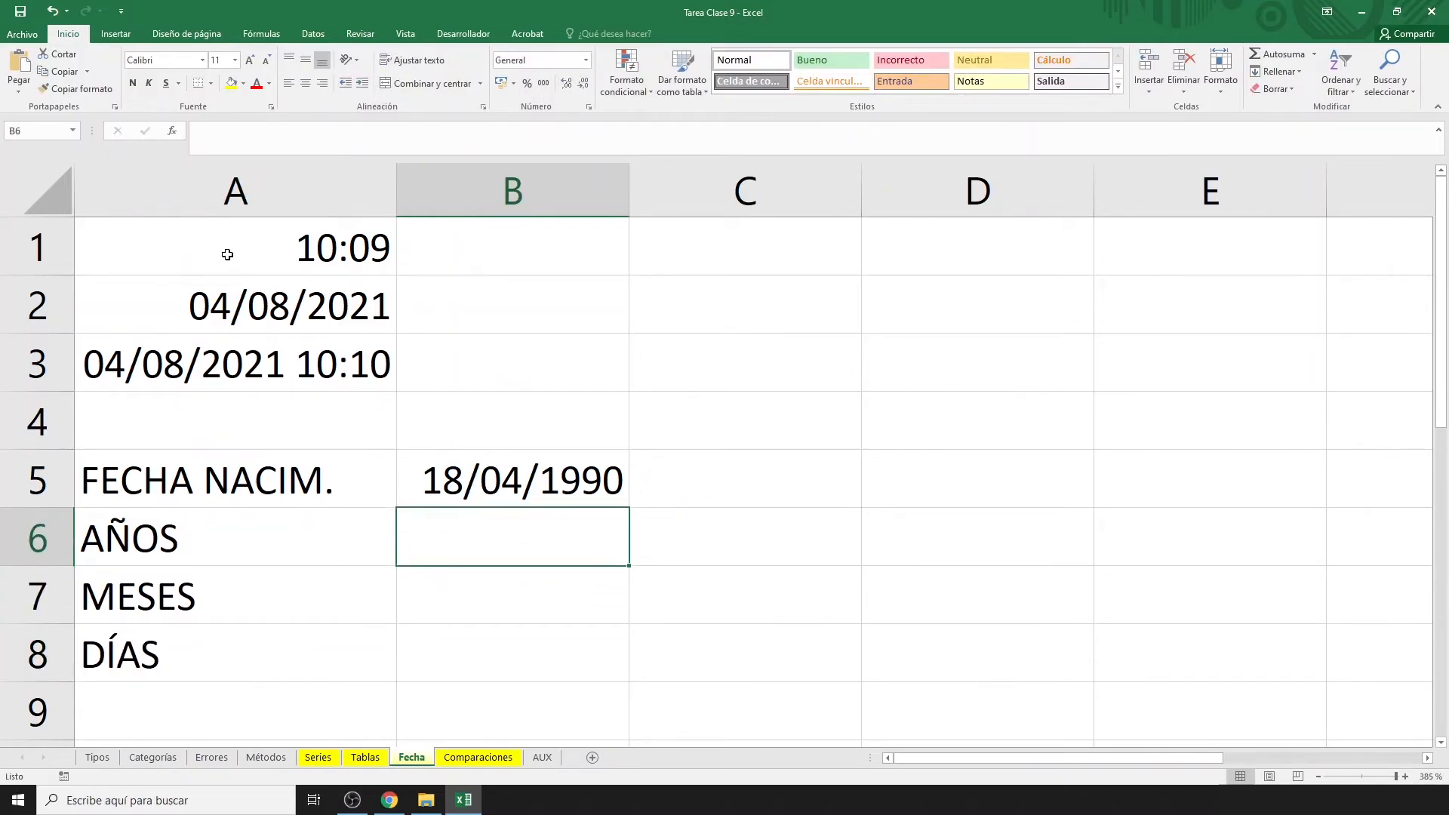
{"action": "type", "text": "=SIFECHA("}
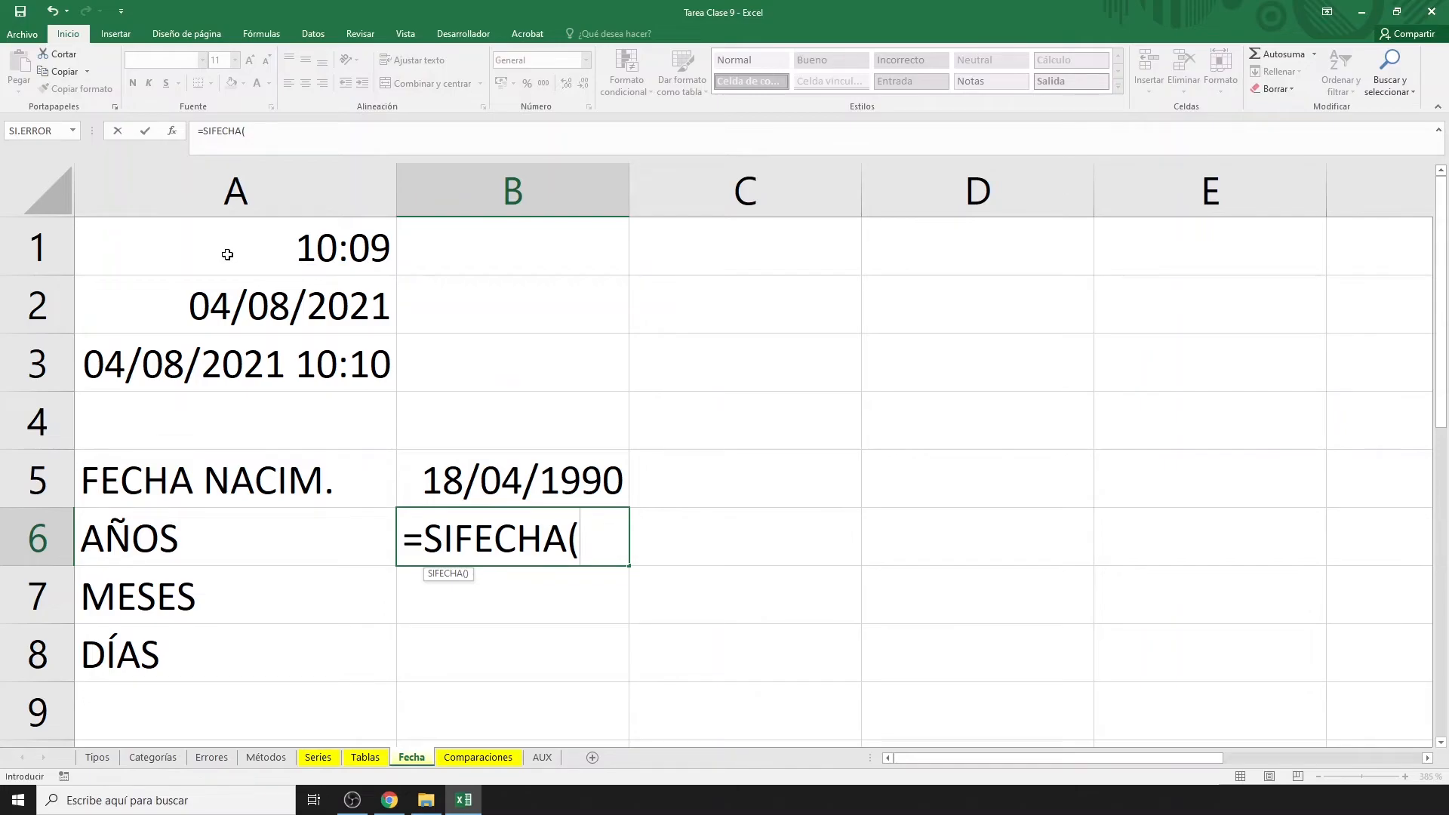
Complete B6 as =SIFECHA($B$5;HOY();"Y") to get the age in years.
{"action": "left_click", "coordinate": [533, 483]}
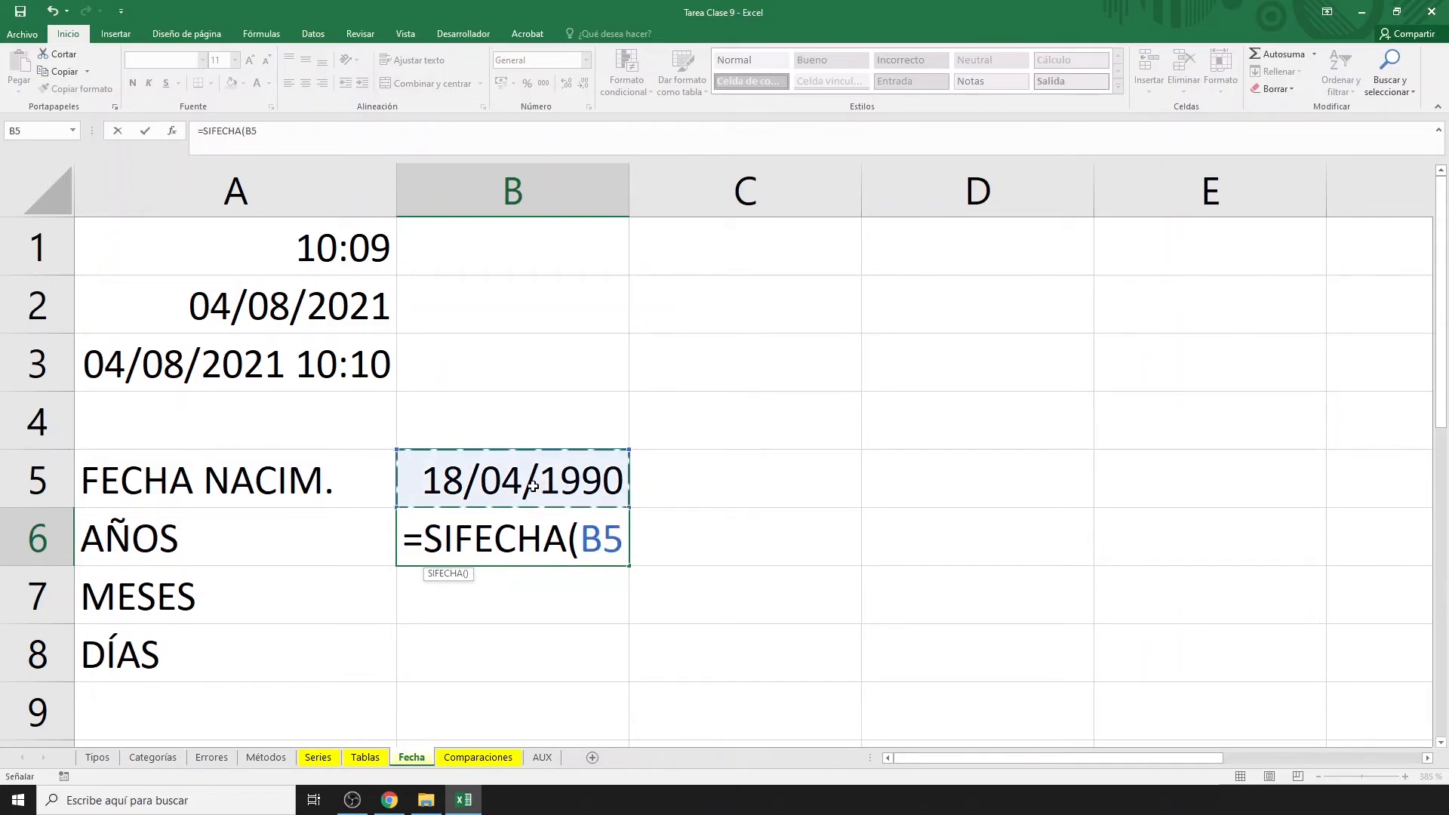
{"action": "key", "text": "F4"}
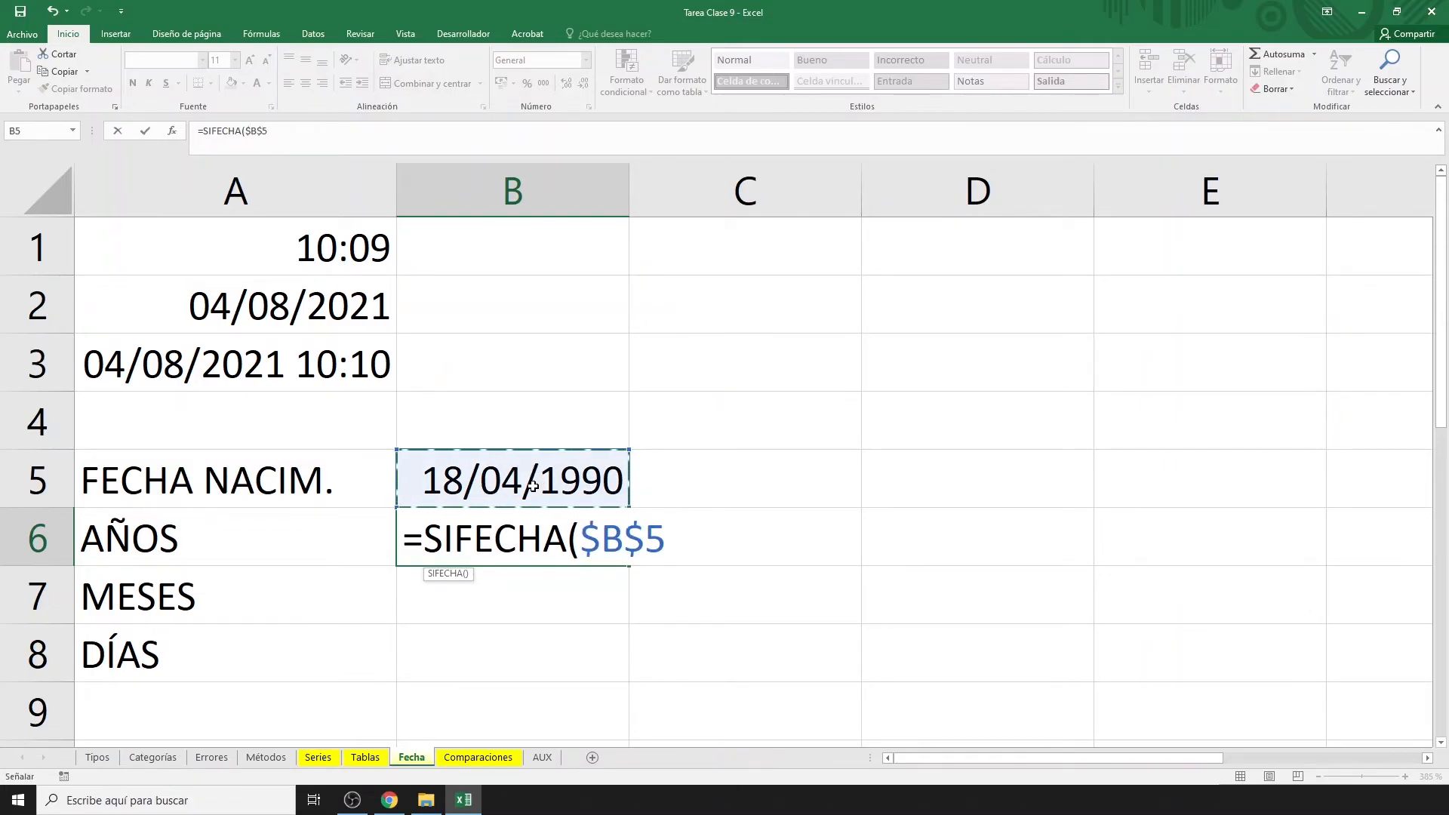
{"action": "type", "text": ";HOY()"}
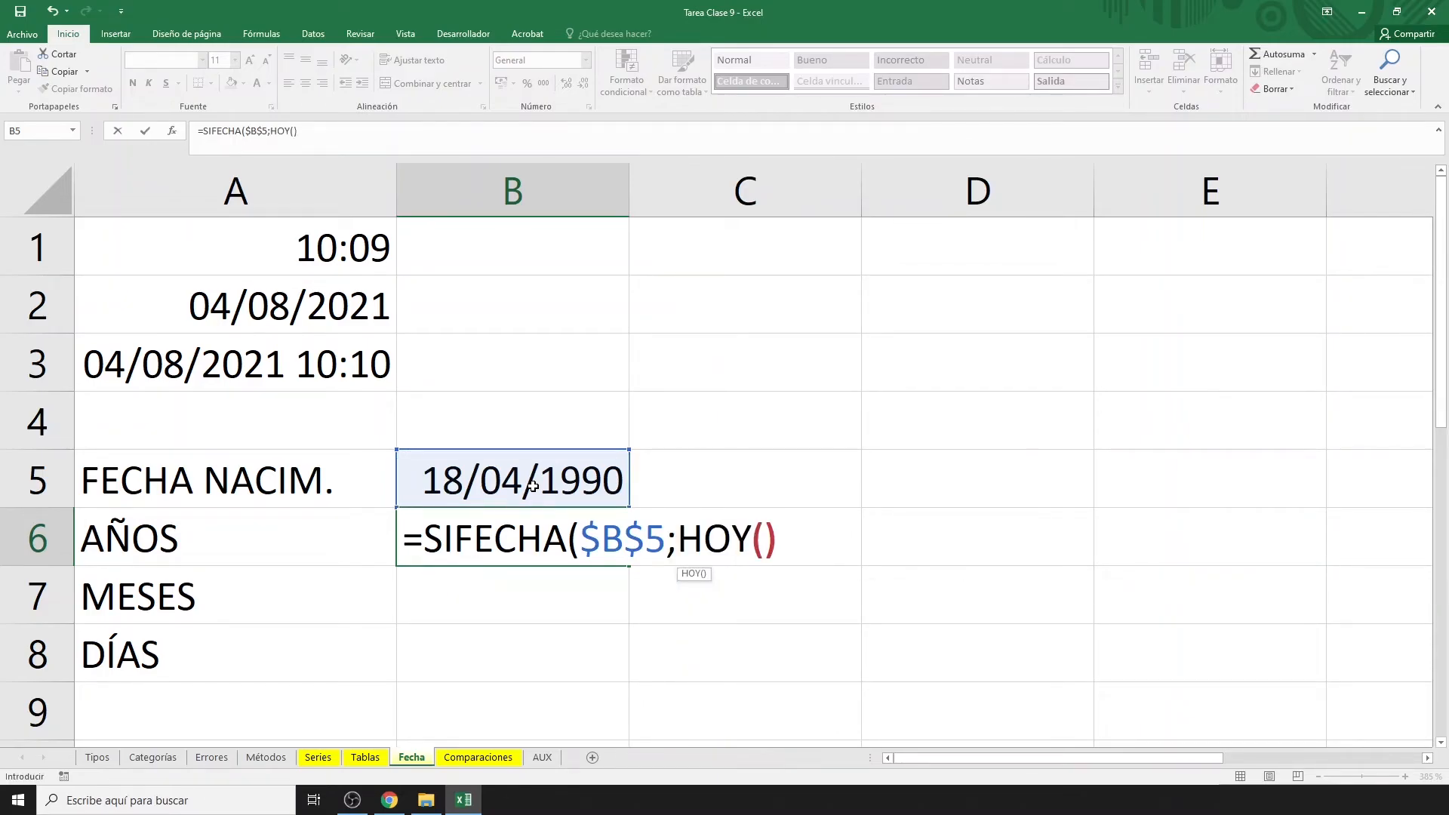
{"action": "type", "text": ";"}
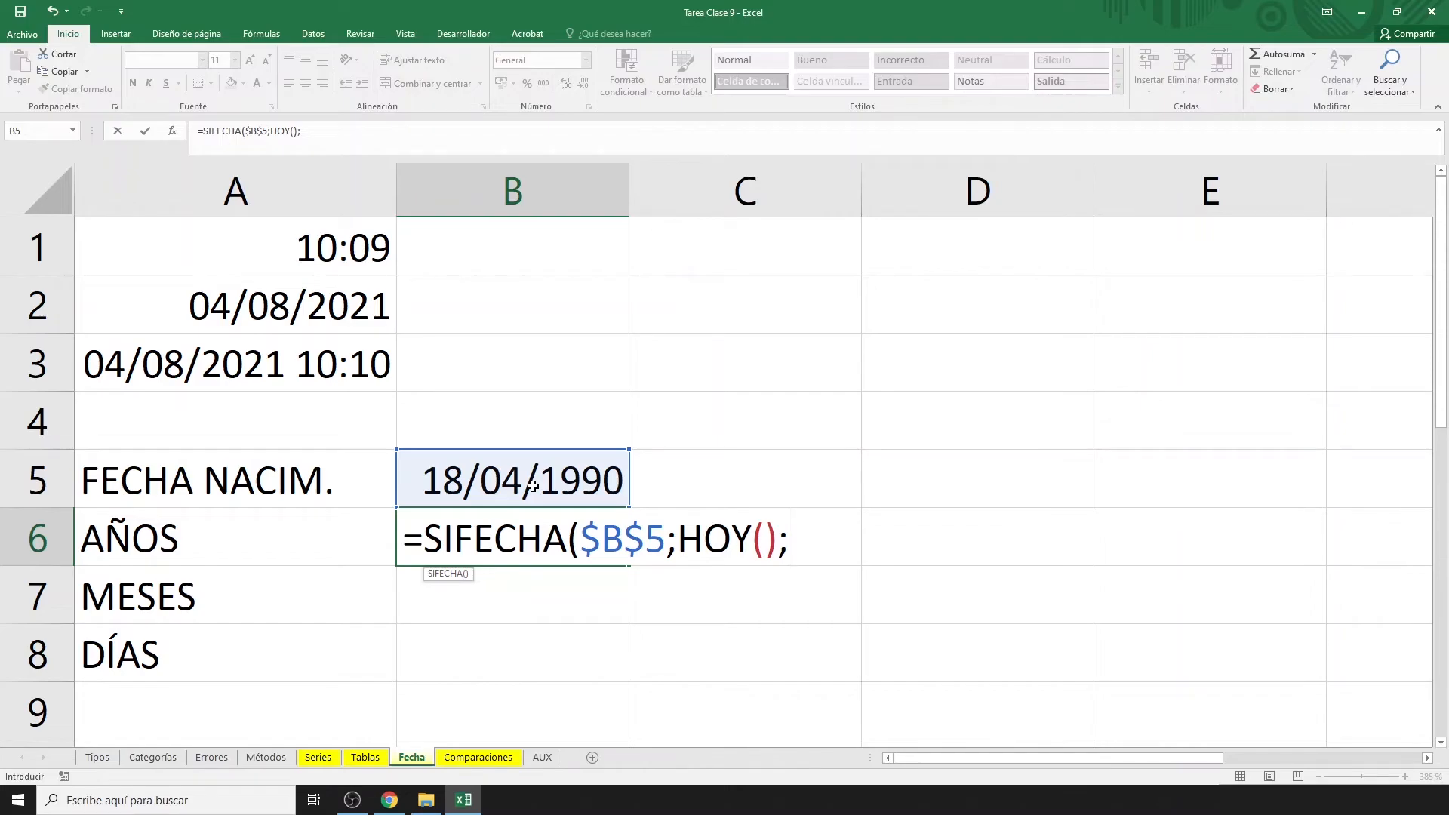
{"action": "type", "text": "\"Y\")"}
{"action": "key", "text": "Return"}
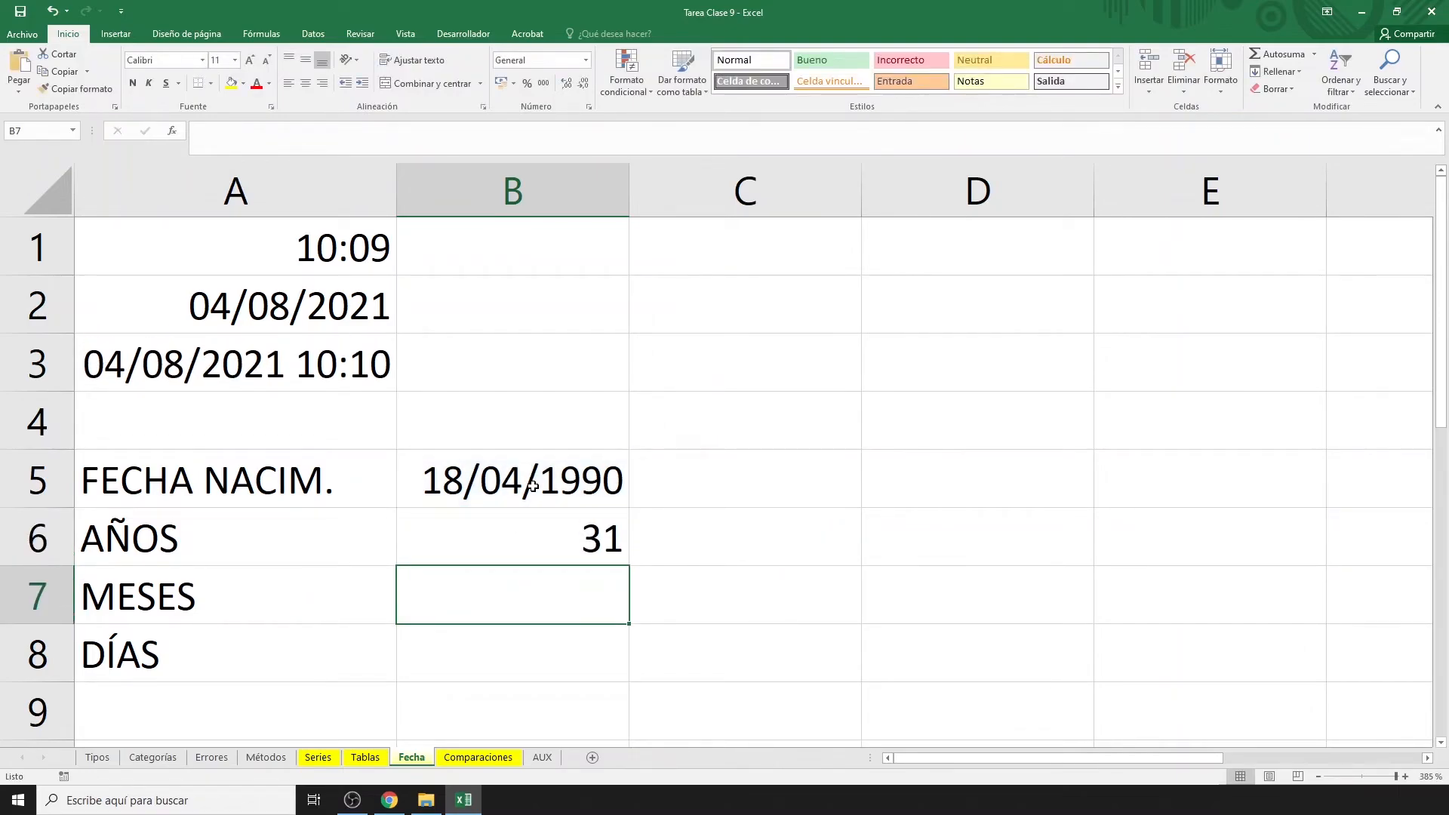
Copy the years formula from B6 down into B7 and B8.
{"action": "left_click", "coordinate": [581, 544]}
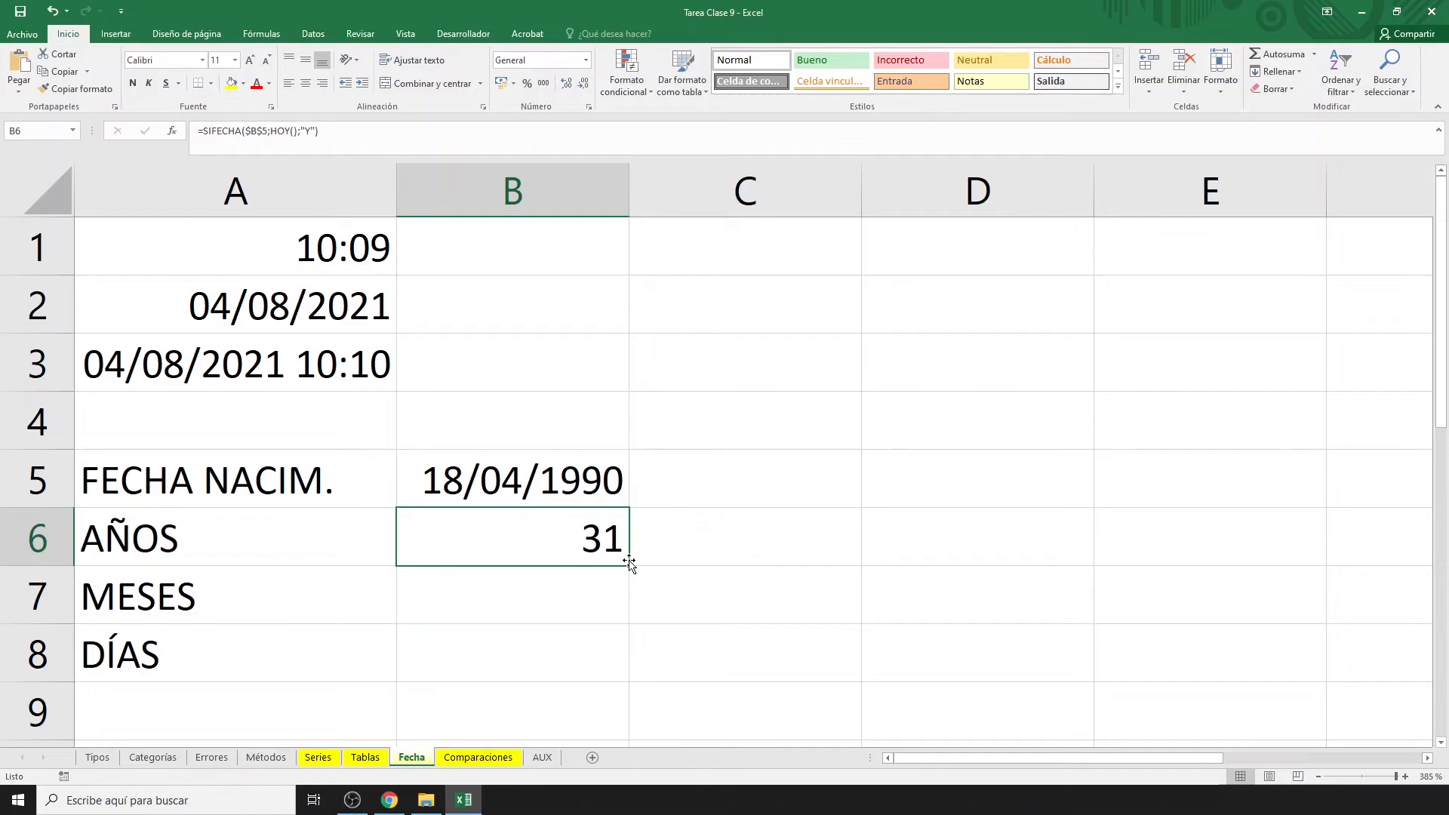
{"action": "left_click_drag", "start_coordinate": [631, 566], "coordinate": [632, 674]}
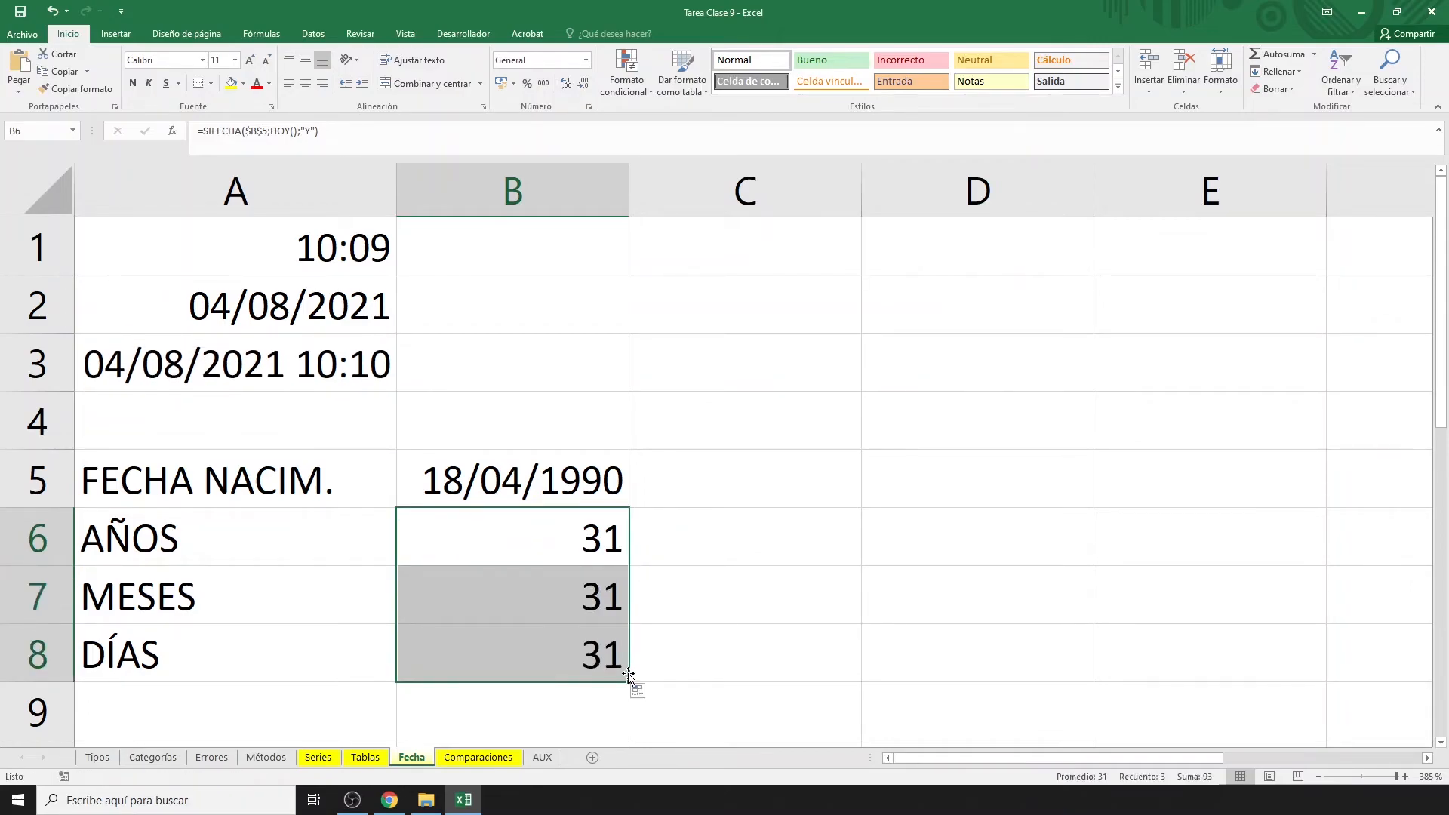
{"action": "left_click", "coordinate": [569, 597]}
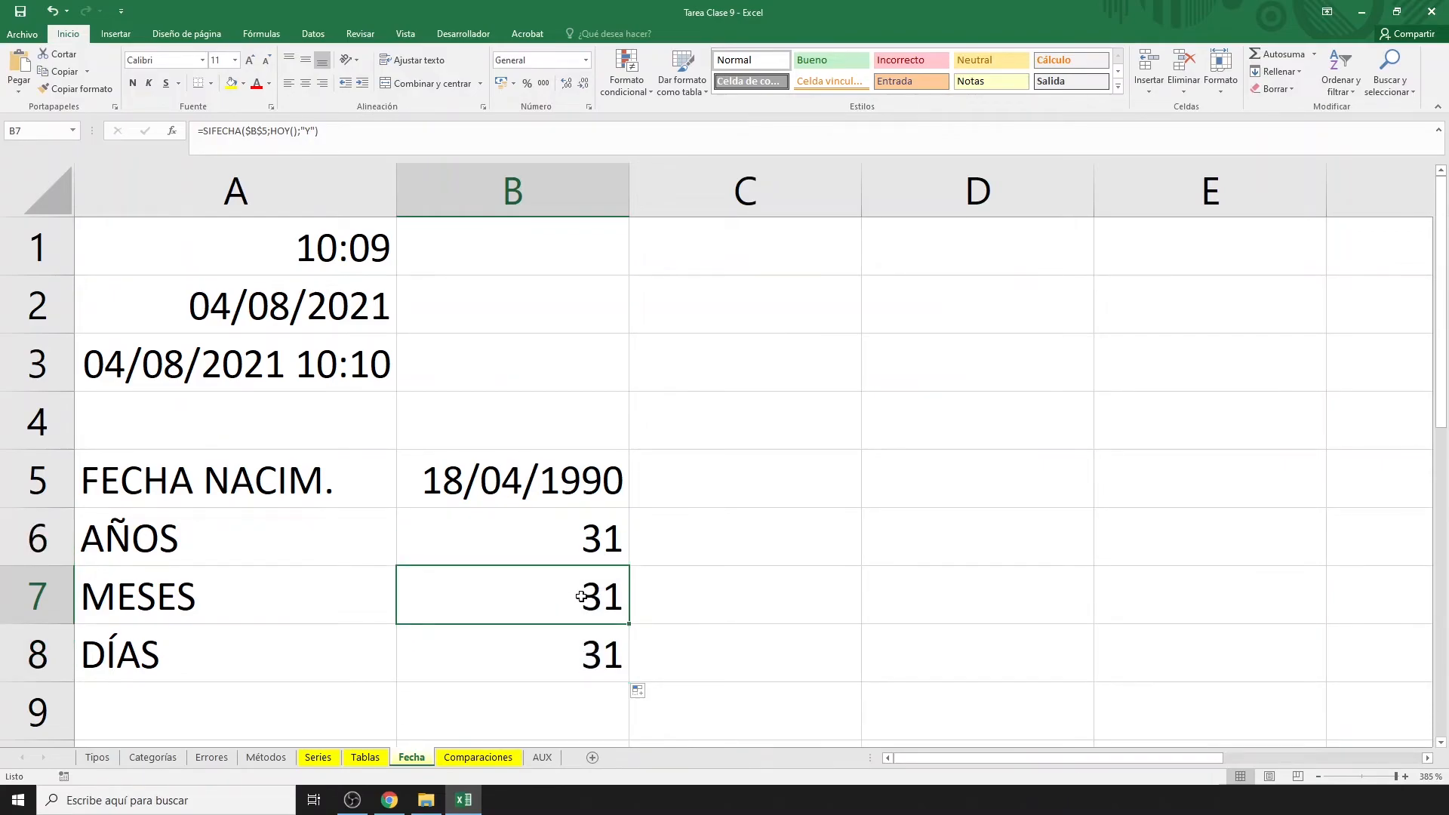
Change the SIFECHA unit to "M" in B7 and "D" in B8.
{"action": "double_click", "coordinate": [581, 597]}
{"action": "double_click", "coordinate": [816, 596]}
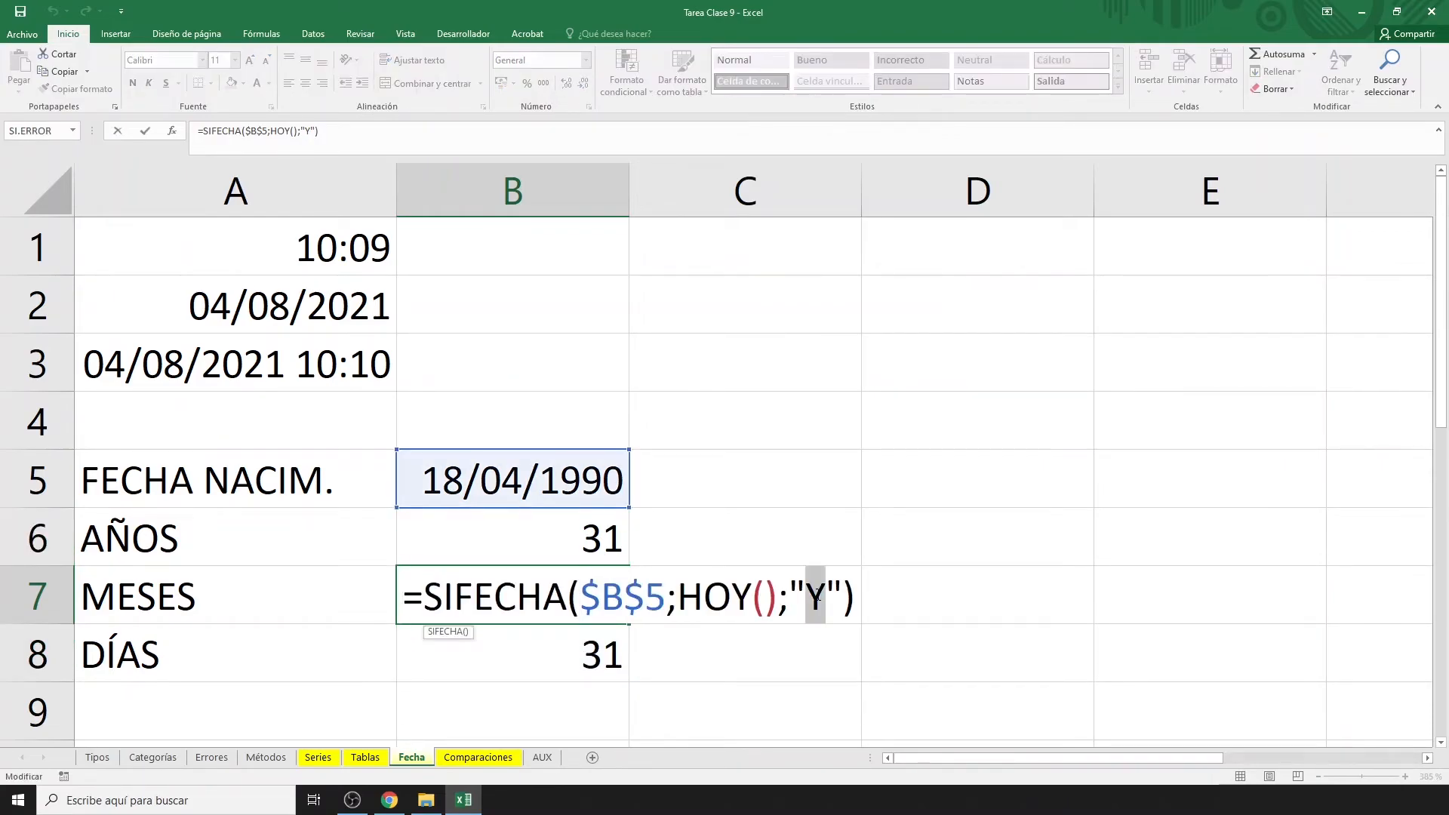
{"action": "type", "text": "M"}
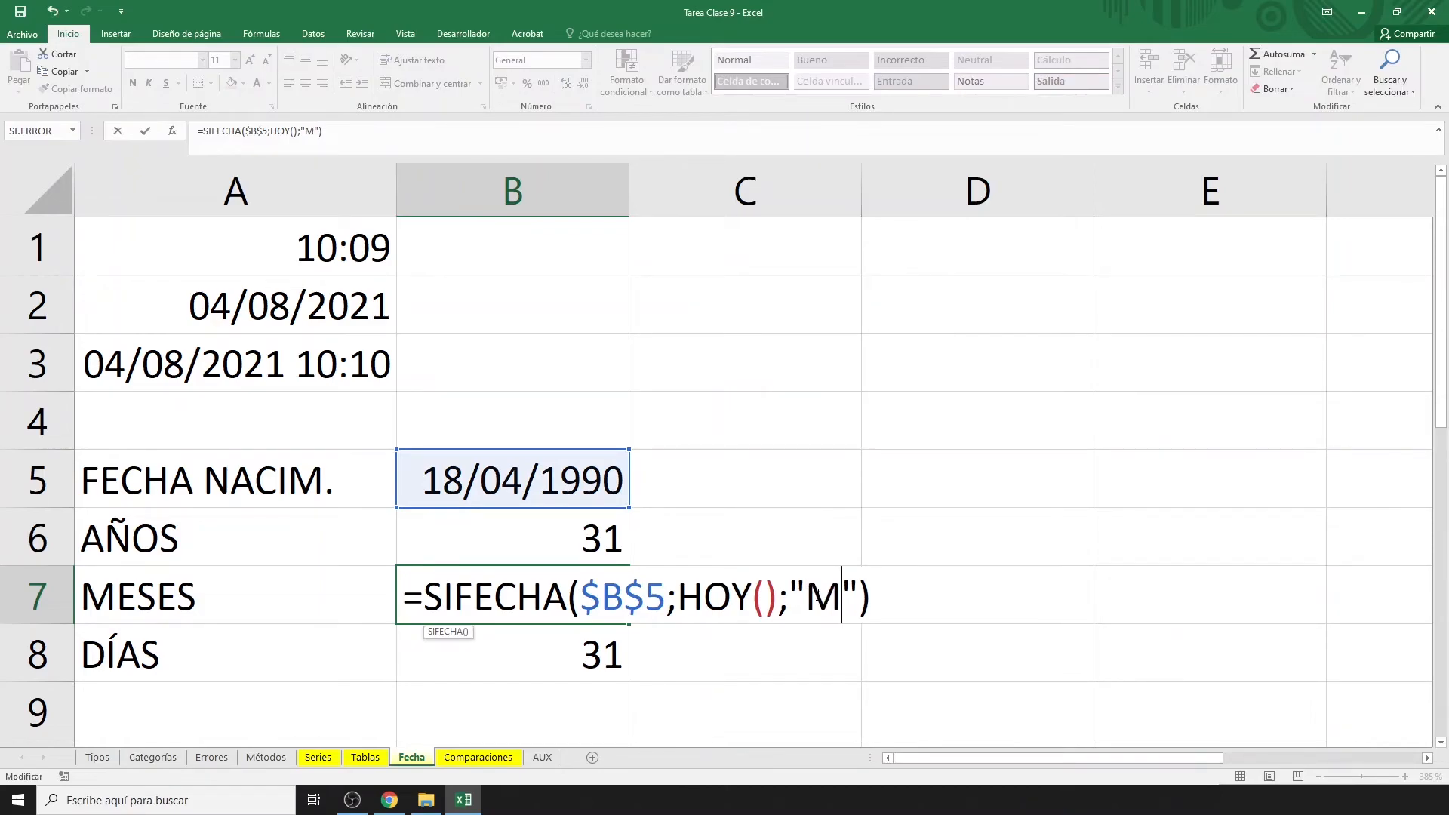
{"action": "key", "text": "Return"}
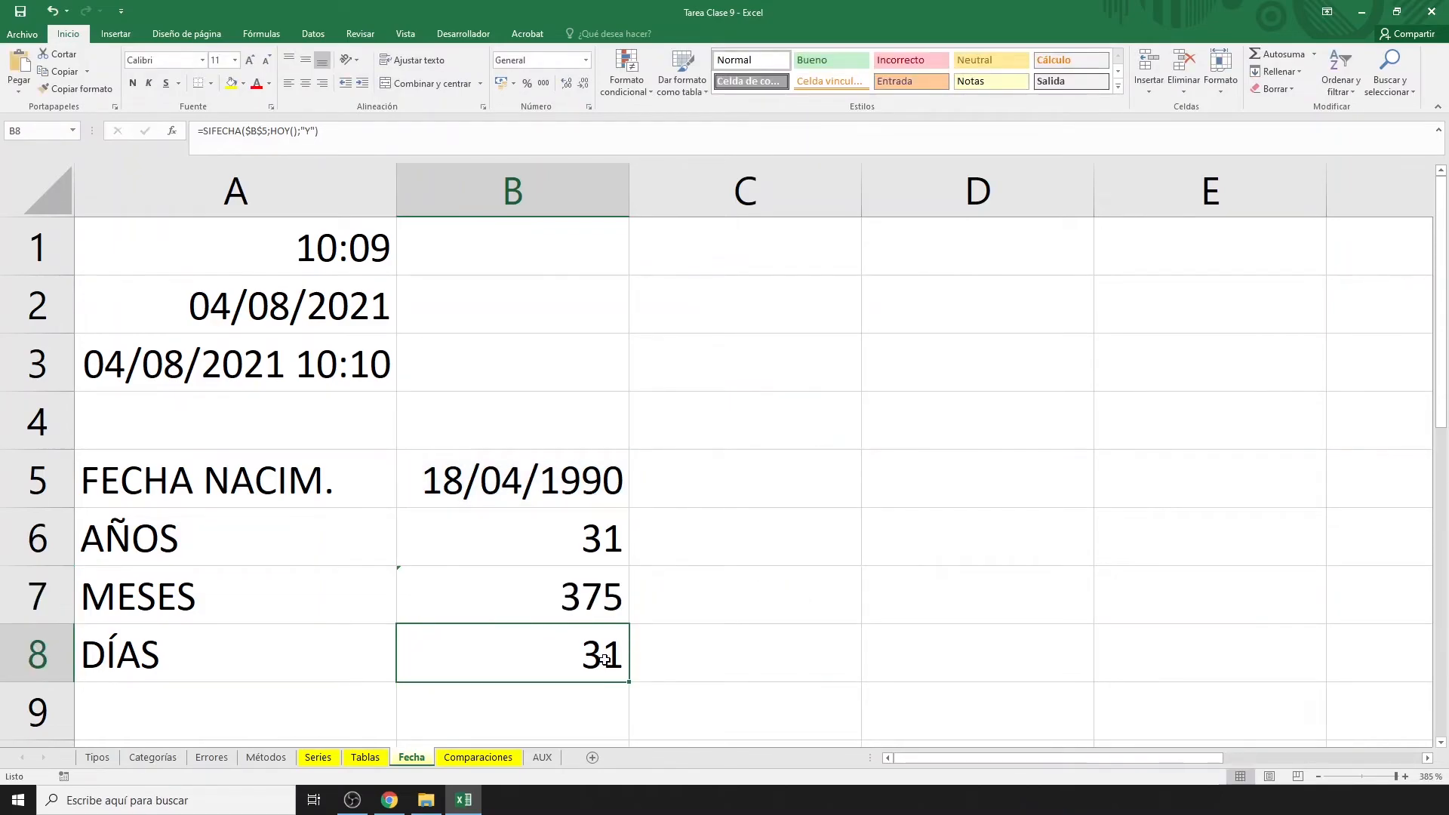
{"action": "double_click", "coordinate": [604, 658]}
{"action": "double_click", "coordinate": [818, 658]}
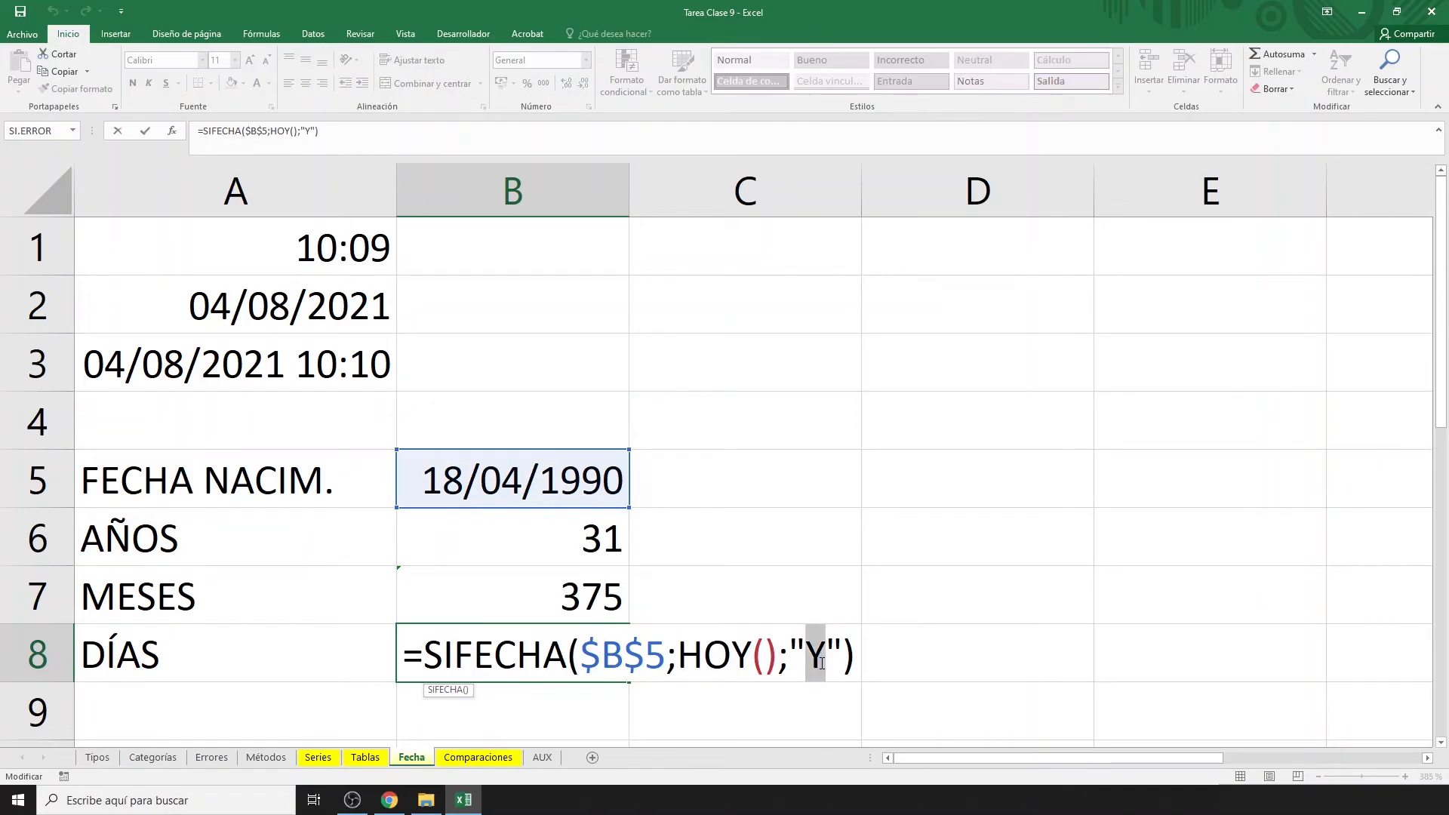
{"action": "type", "text": "D"}
{"action": "key", "text": "Return"}
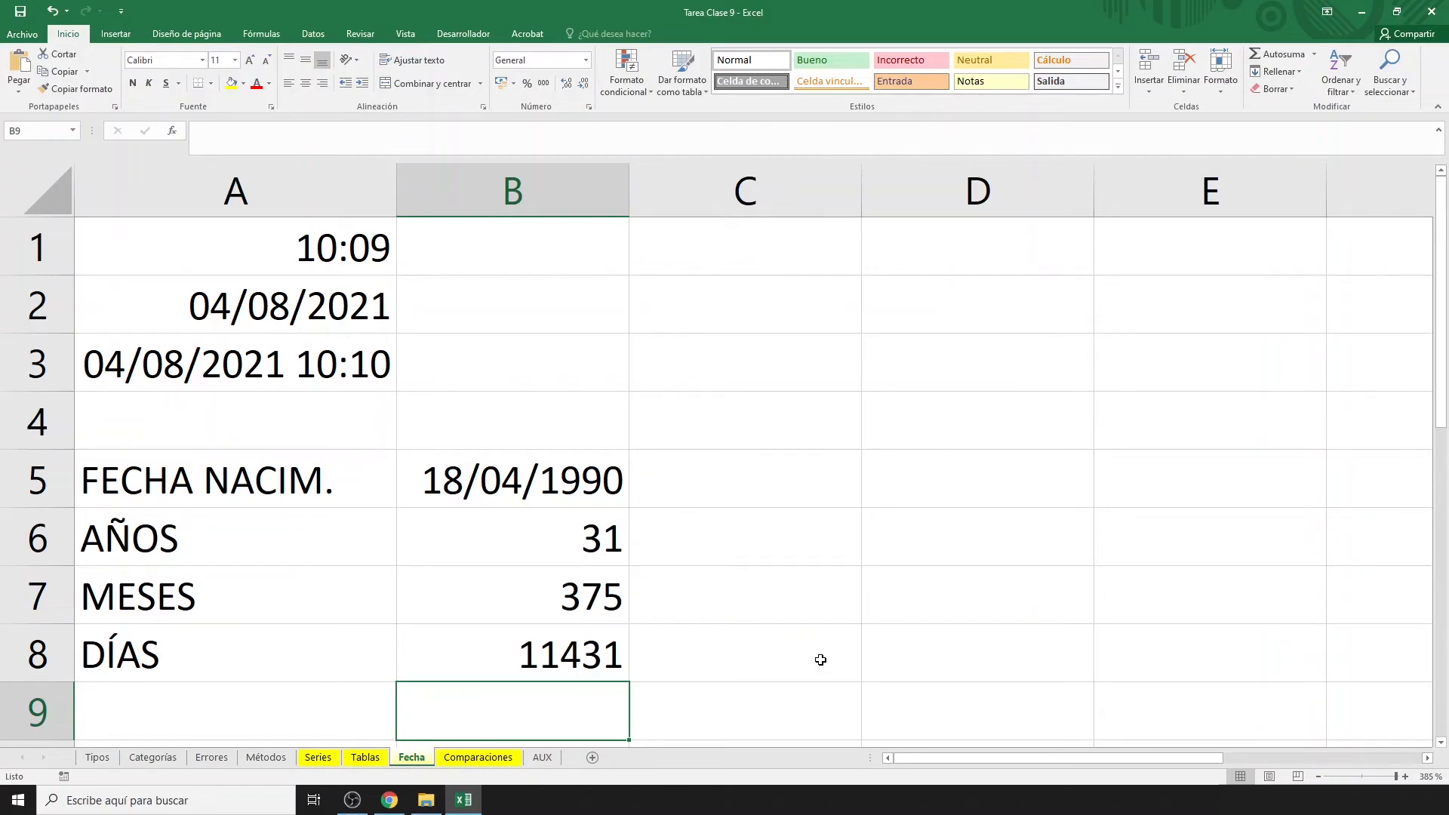
Correct the units to "YM" in B7 and "MD" in B8, then select B6:B8.
{"action": "left_click", "coordinate": [572, 610]}
{"action": "double_click", "coordinate": [571, 610]}
{"action": "left_click", "coordinate": [806, 601]}
{"action": "type", "text": "Y();\"YM\")"}
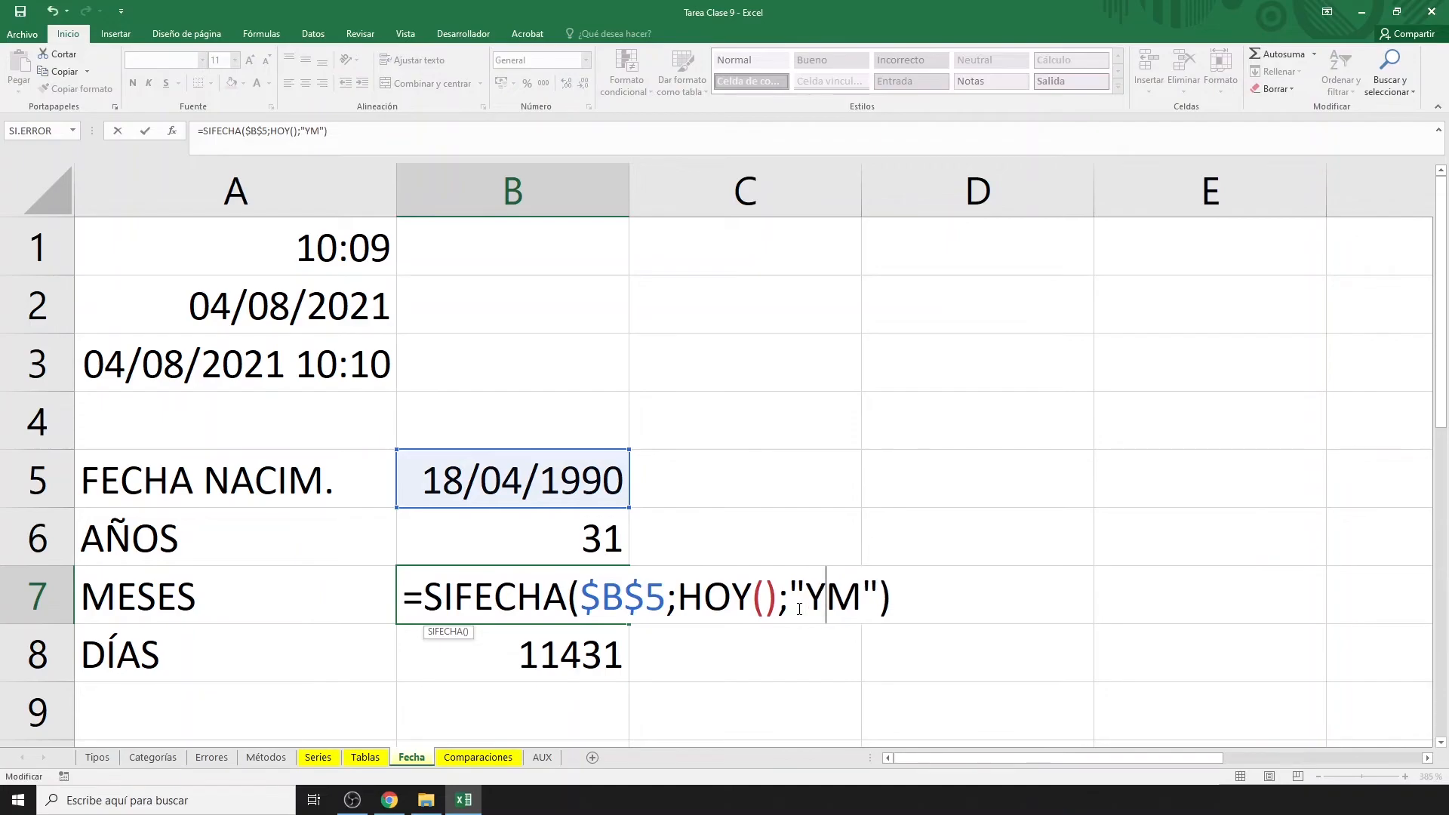
{"action": "key", "text": "Return"}
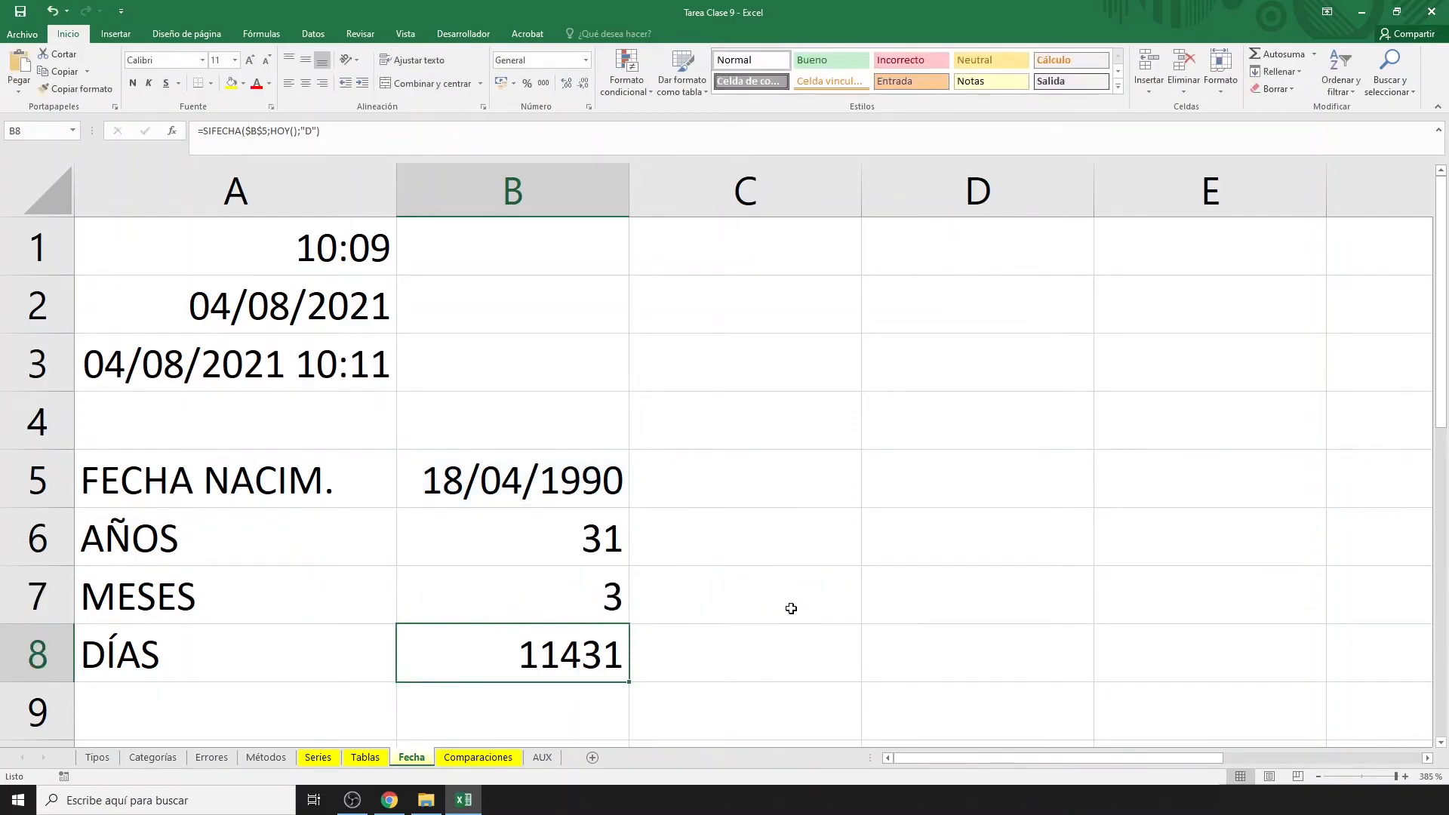
{"action": "double_click", "coordinate": [602, 654]}
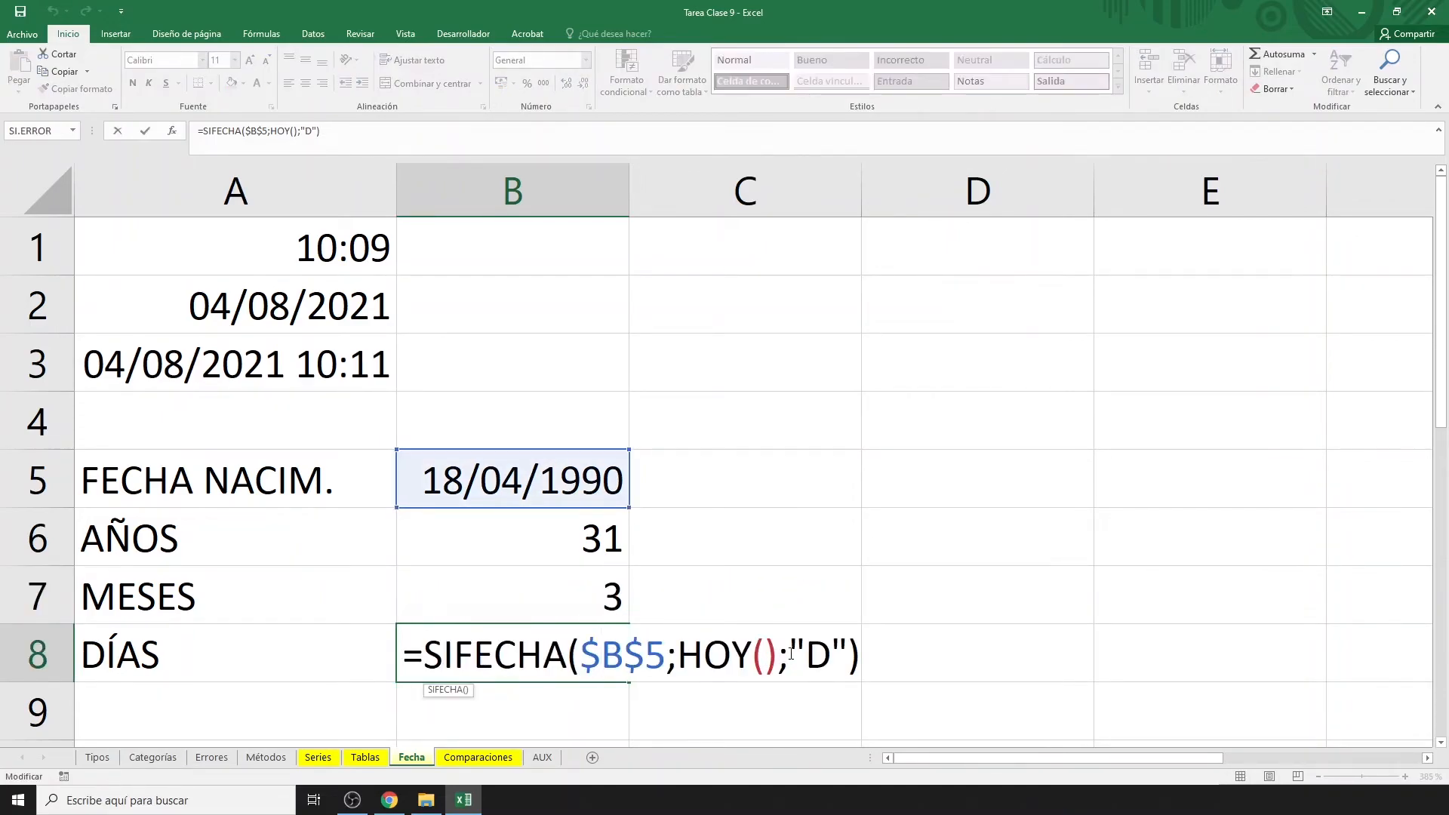
{"action": "left_click", "coordinate": [805, 654]}
{"action": "type", "text": "M"}
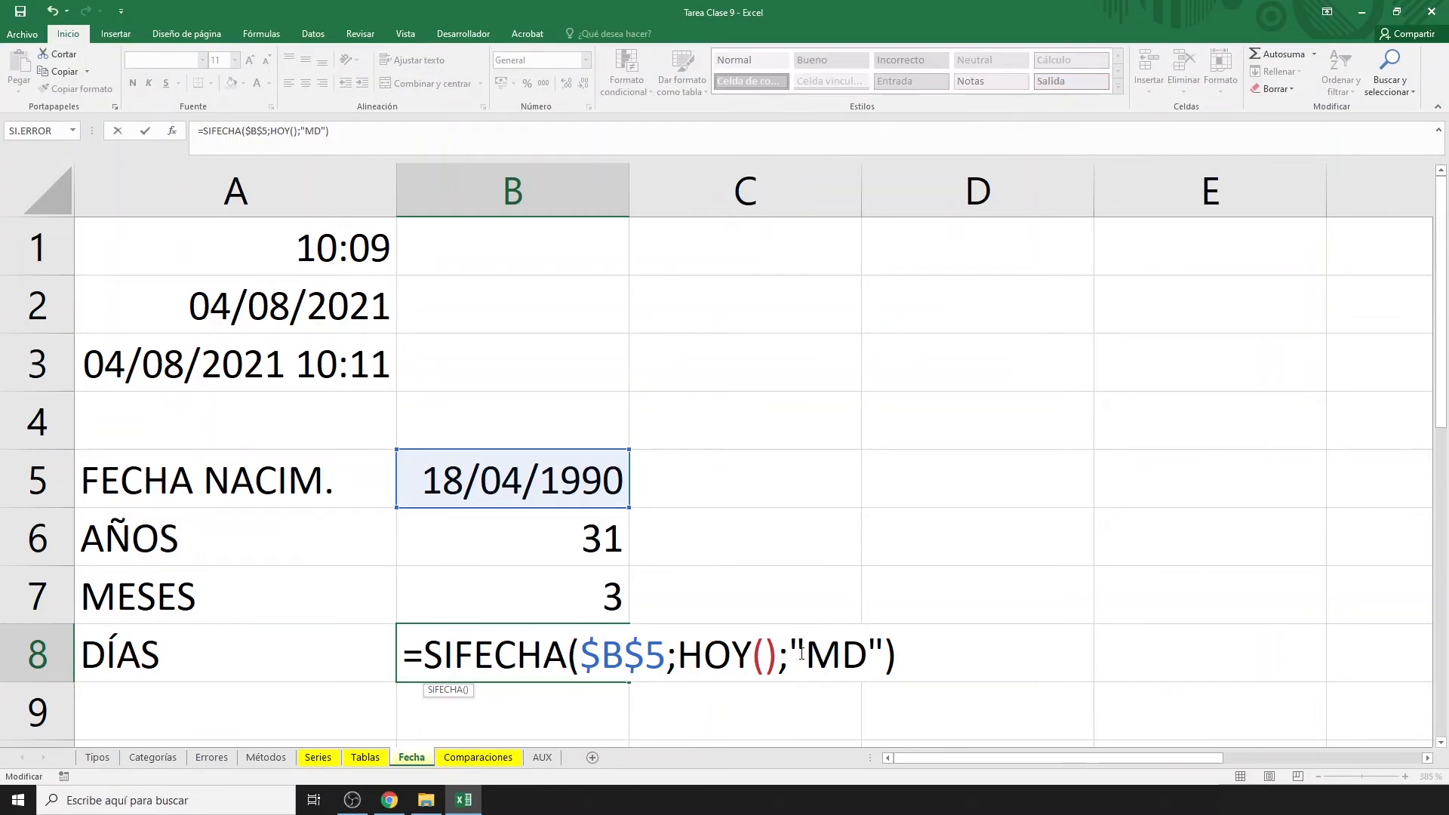
{"action": "key", "text": "Return"}
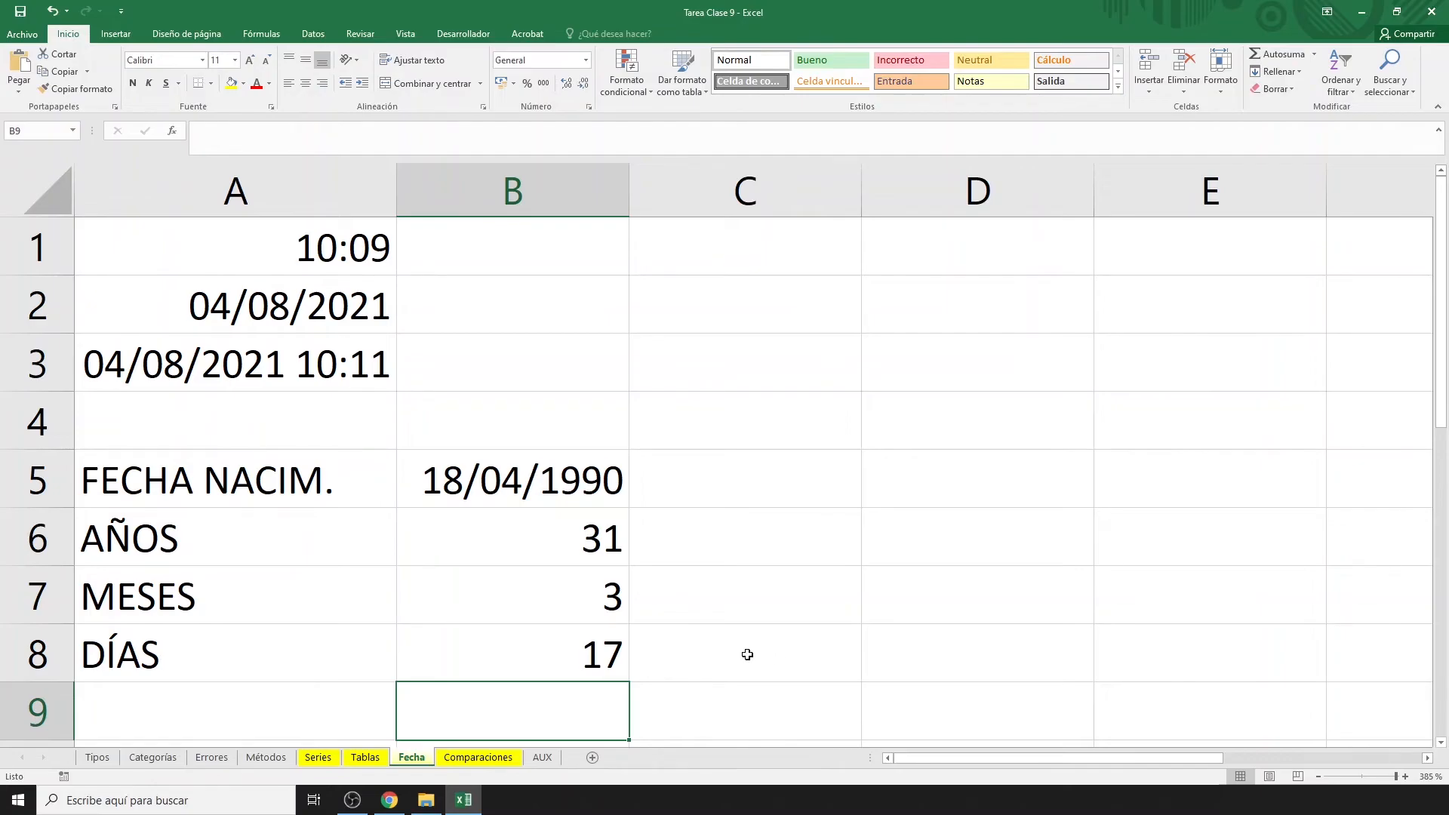
{"action": "left_click", "coordinate": [531, 662]}
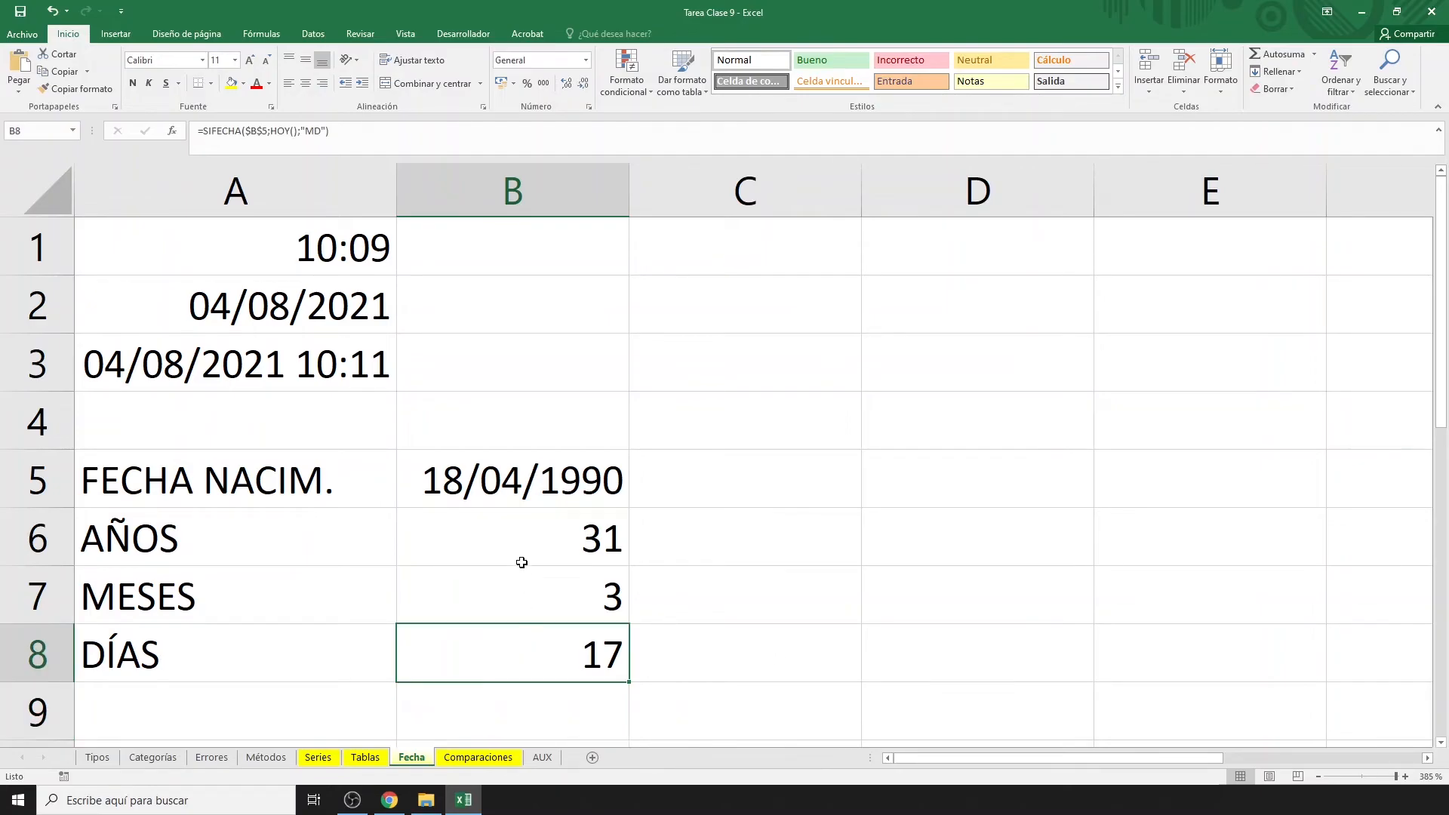
{"action": "left_click_drag", "start_coordinate": [521, 544], "coordinate": [525, 631]}
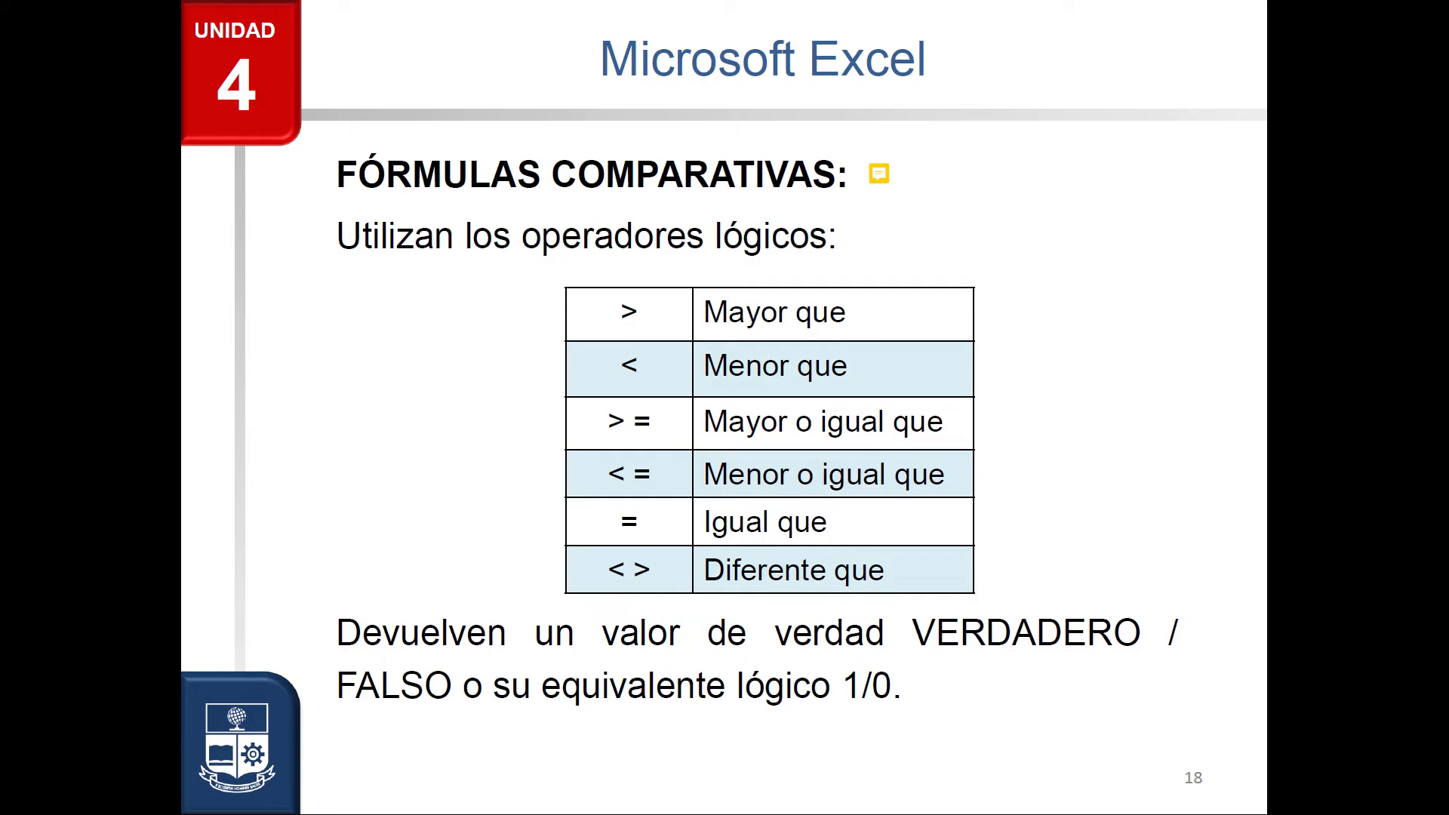
Show the comment on the FÓRMULAS COMPARATIVAS slide title.
{"action": "left_click", "coordinate": [880, 174]}
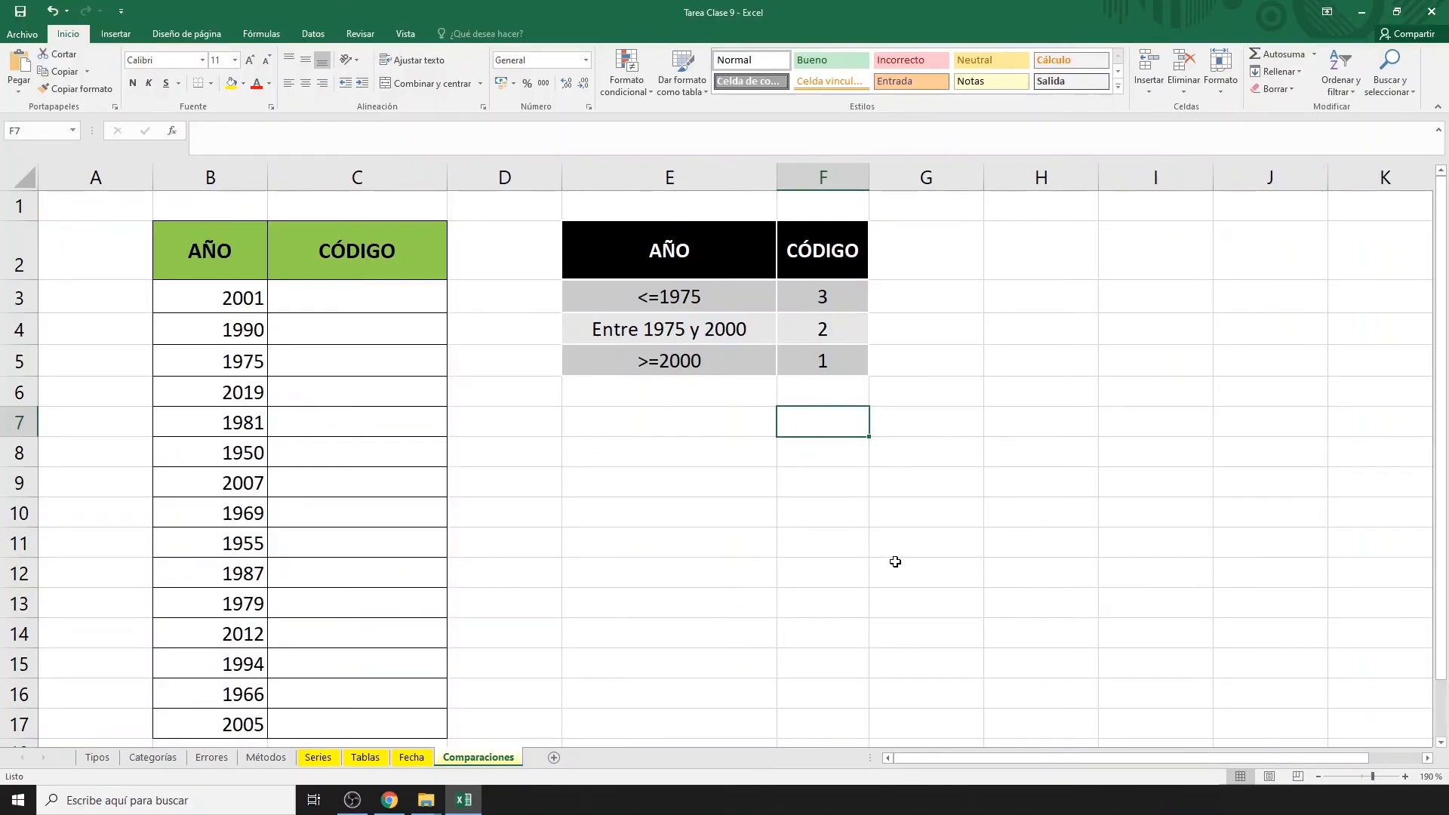
Note O as " + " in F7:G7 and Y as " * " in F8:G8.
{"action": "type", "text": "O"}
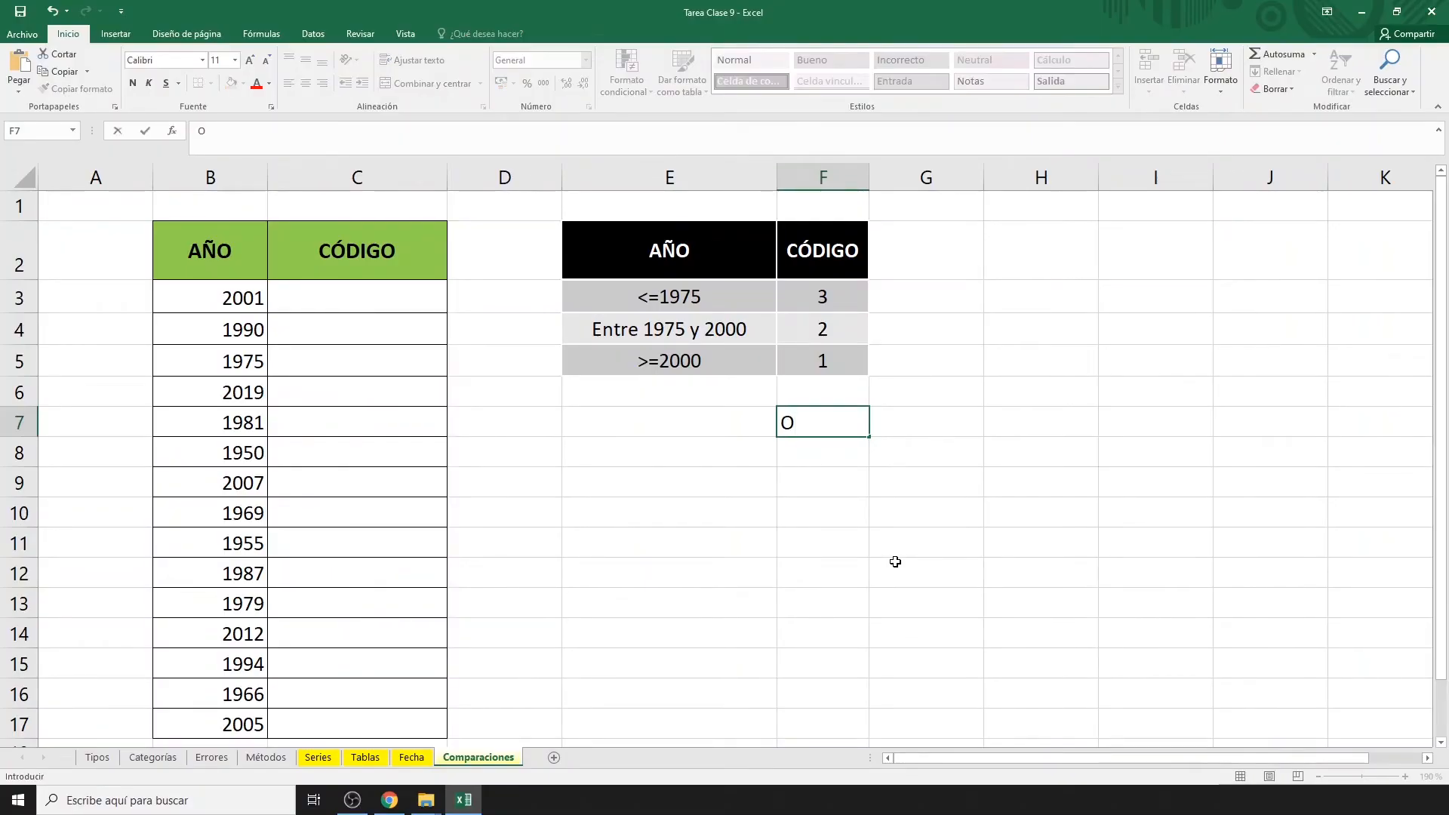
{"action": "key", "text": "Tab"}
{"action": "type", "text": "\" + \""}
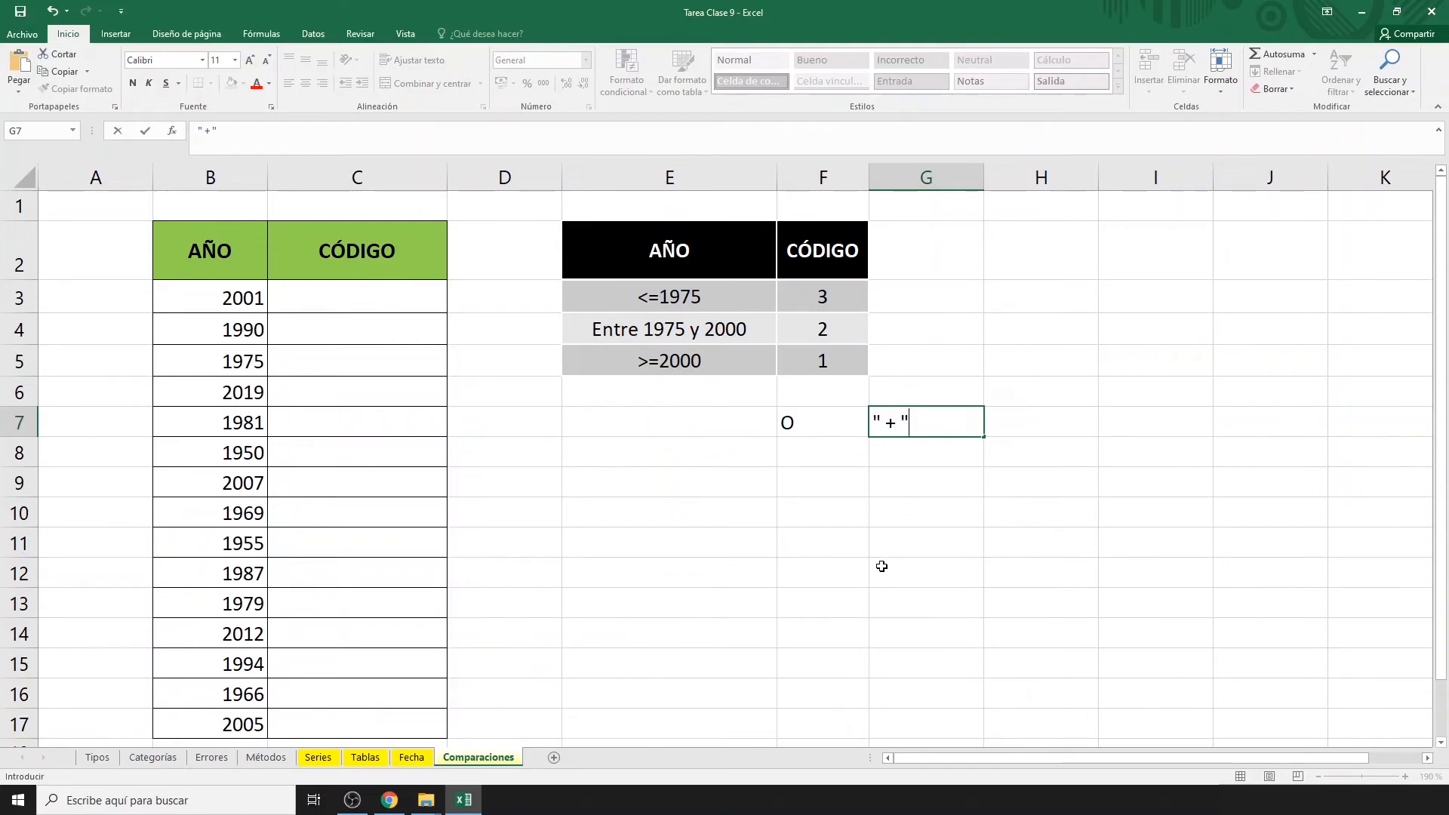
{"action": "left_click", "coordinate": [837, 457]}
{"action": "type", "text": "Y"}
{"action": "key", "text": "Tab"}
{"action": "type", "text": "\""}
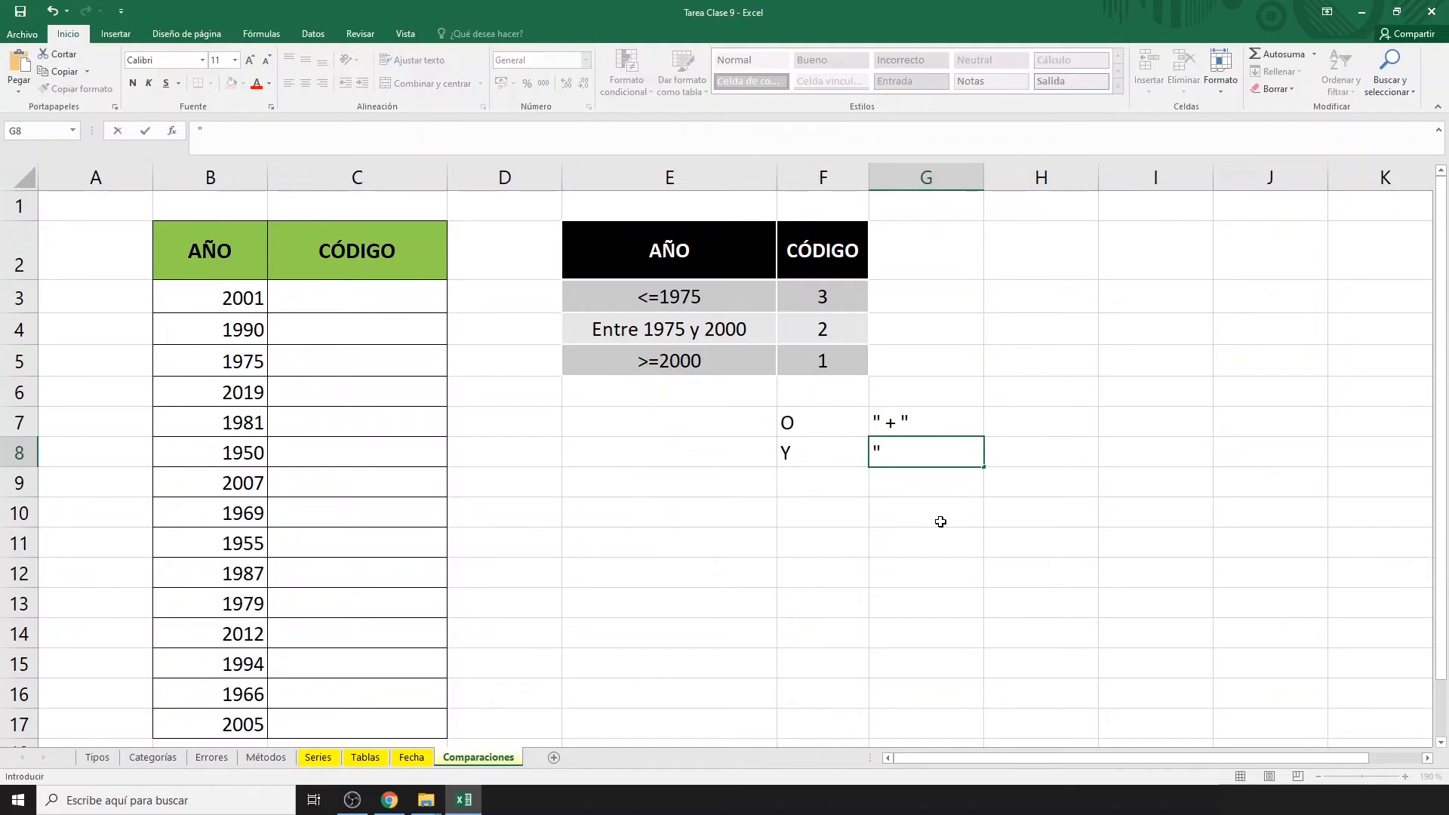
{"action": "type", "text": " * \""}
{"action": "left_click", "coordinate": [815, 511]}
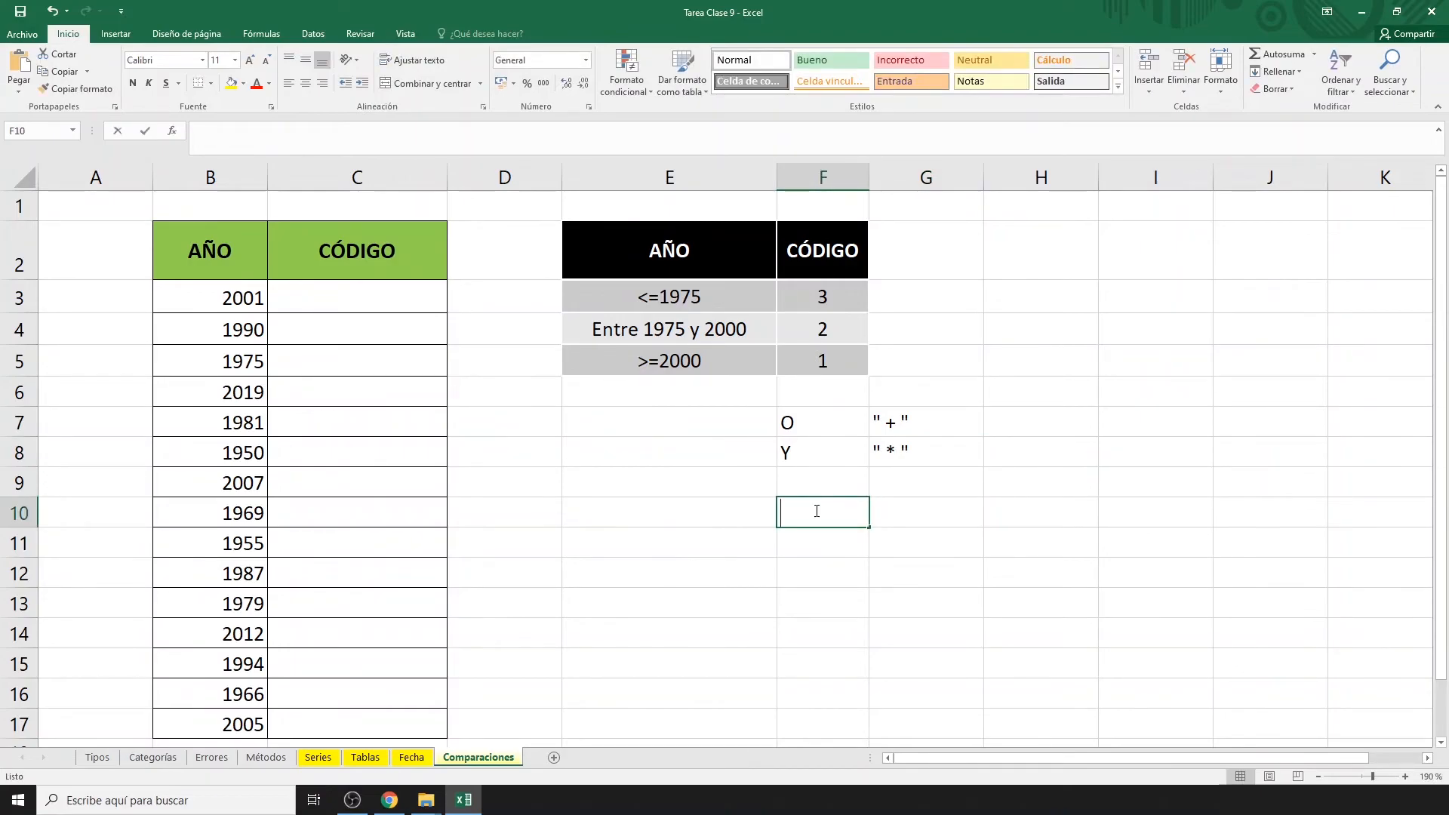
Write a<x<b in F10, split into x>a in G10 and x<b in G11.
{"action": "type", "text": "a<x<"}
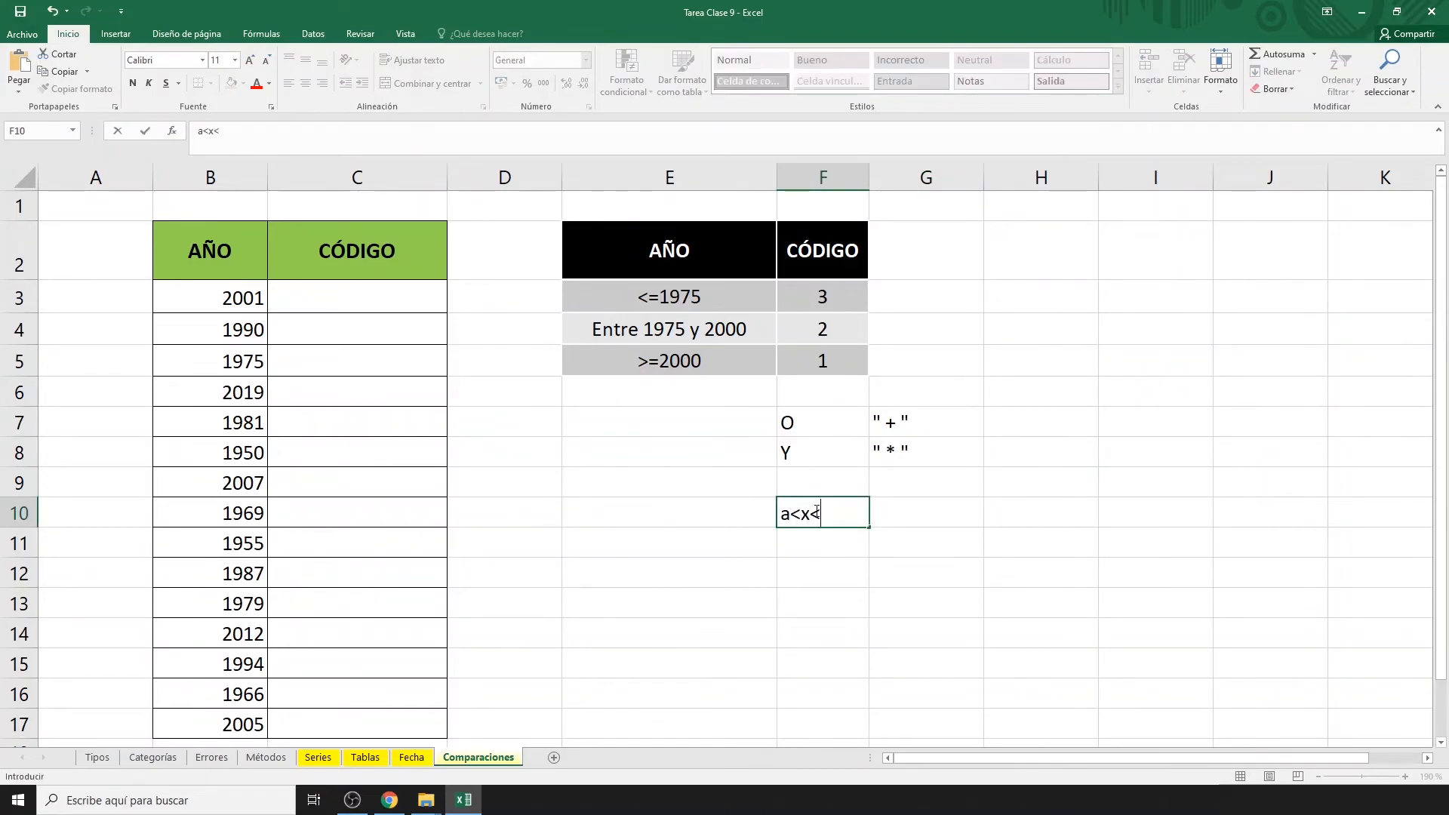
{"action": "type", "text": "b"}
{"action": "left_click", "coordinate": [885, 521]}
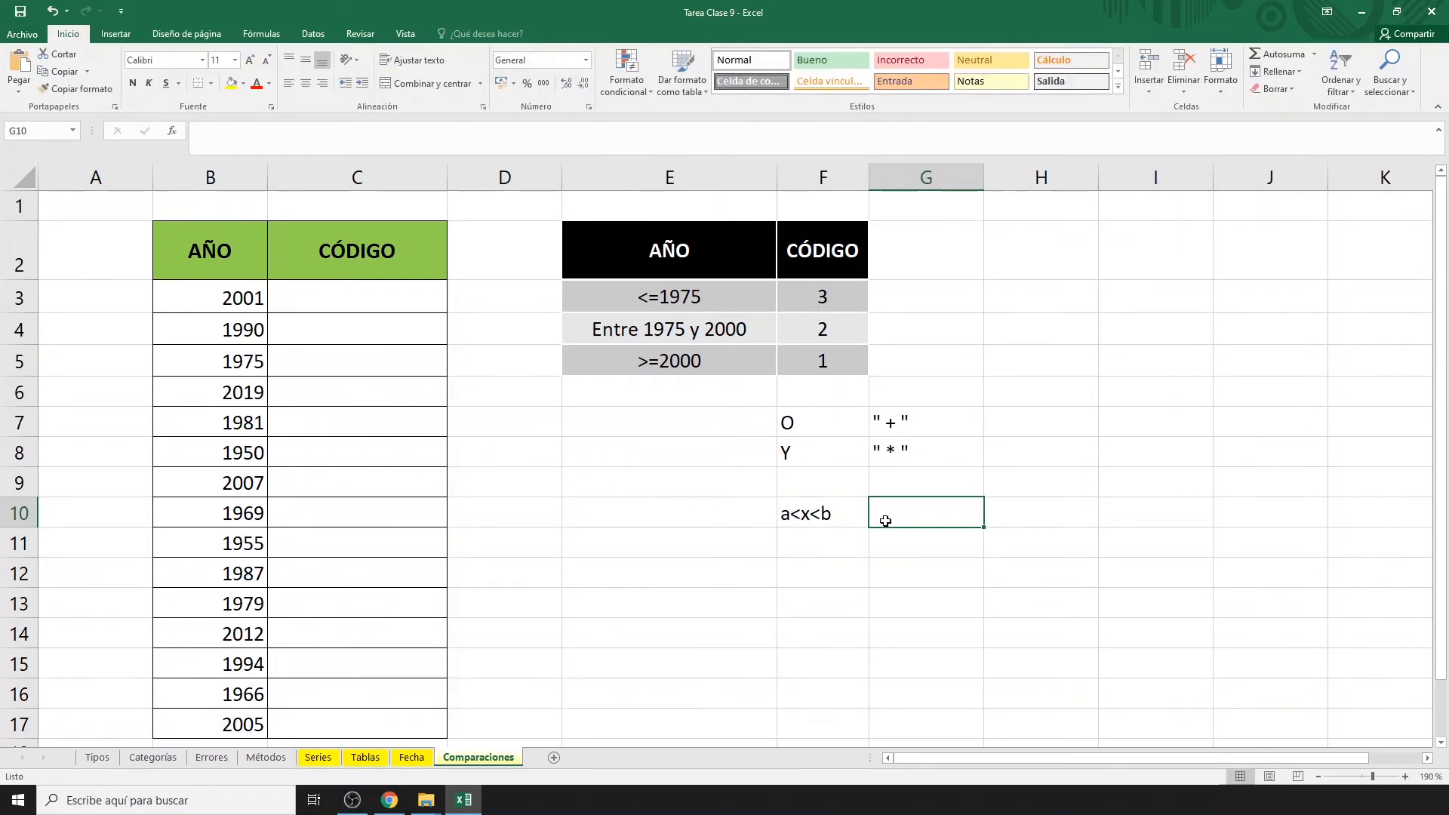
{"action": "type", "text": "x>a"}
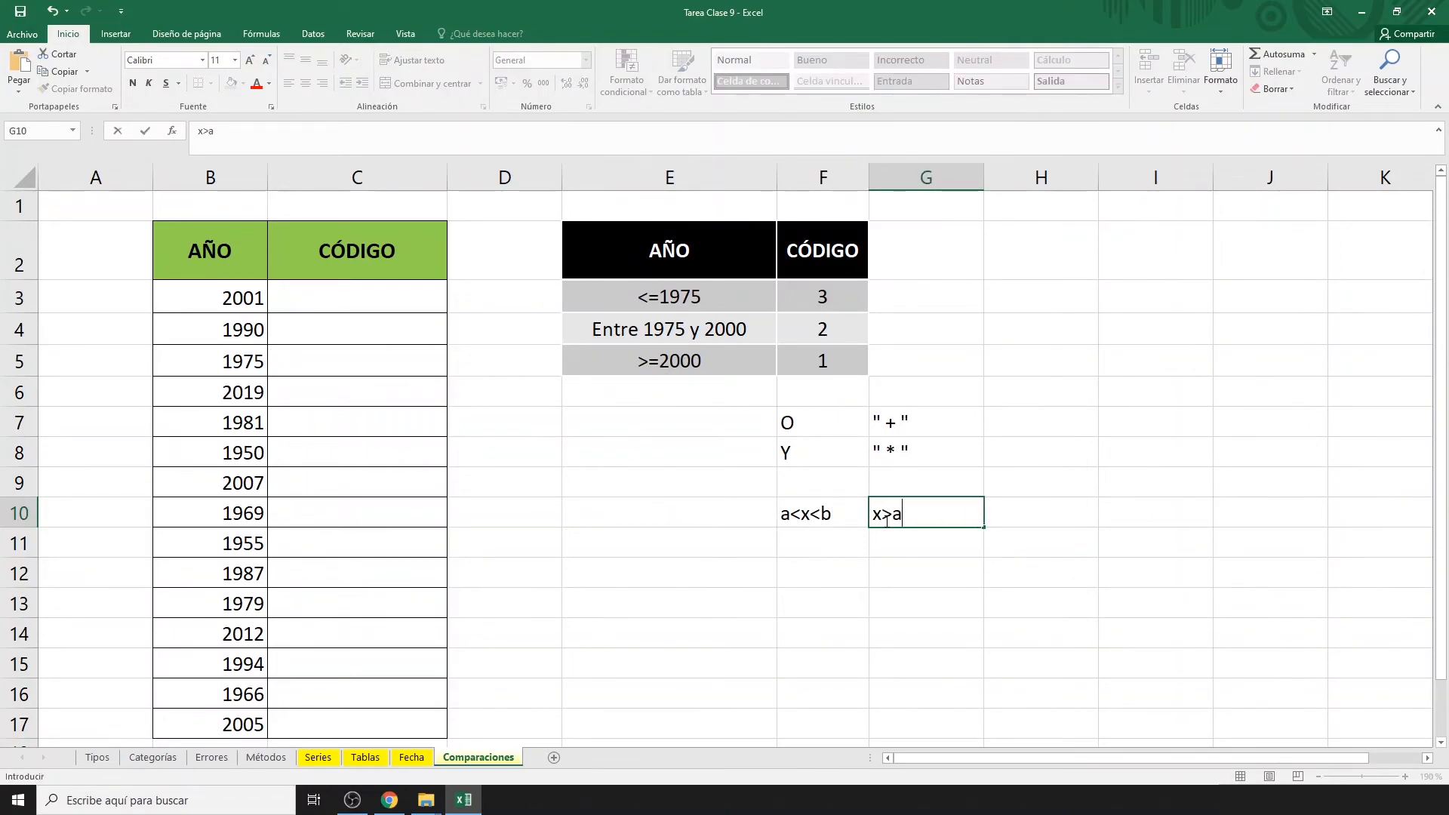
{"action": "left_click", "coordinate": [930, 544]}
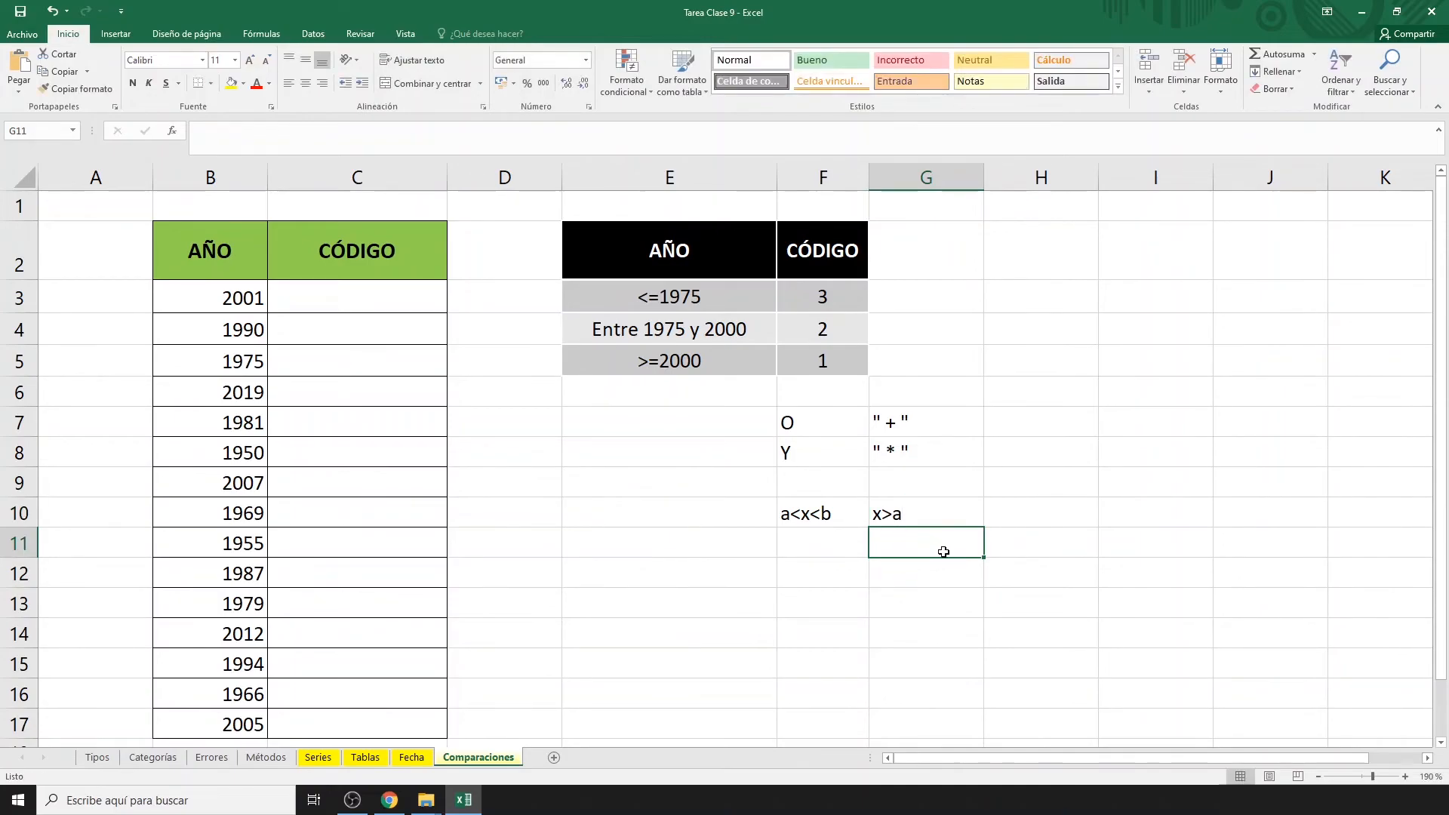
{"action": "type", "text": "x<b"}
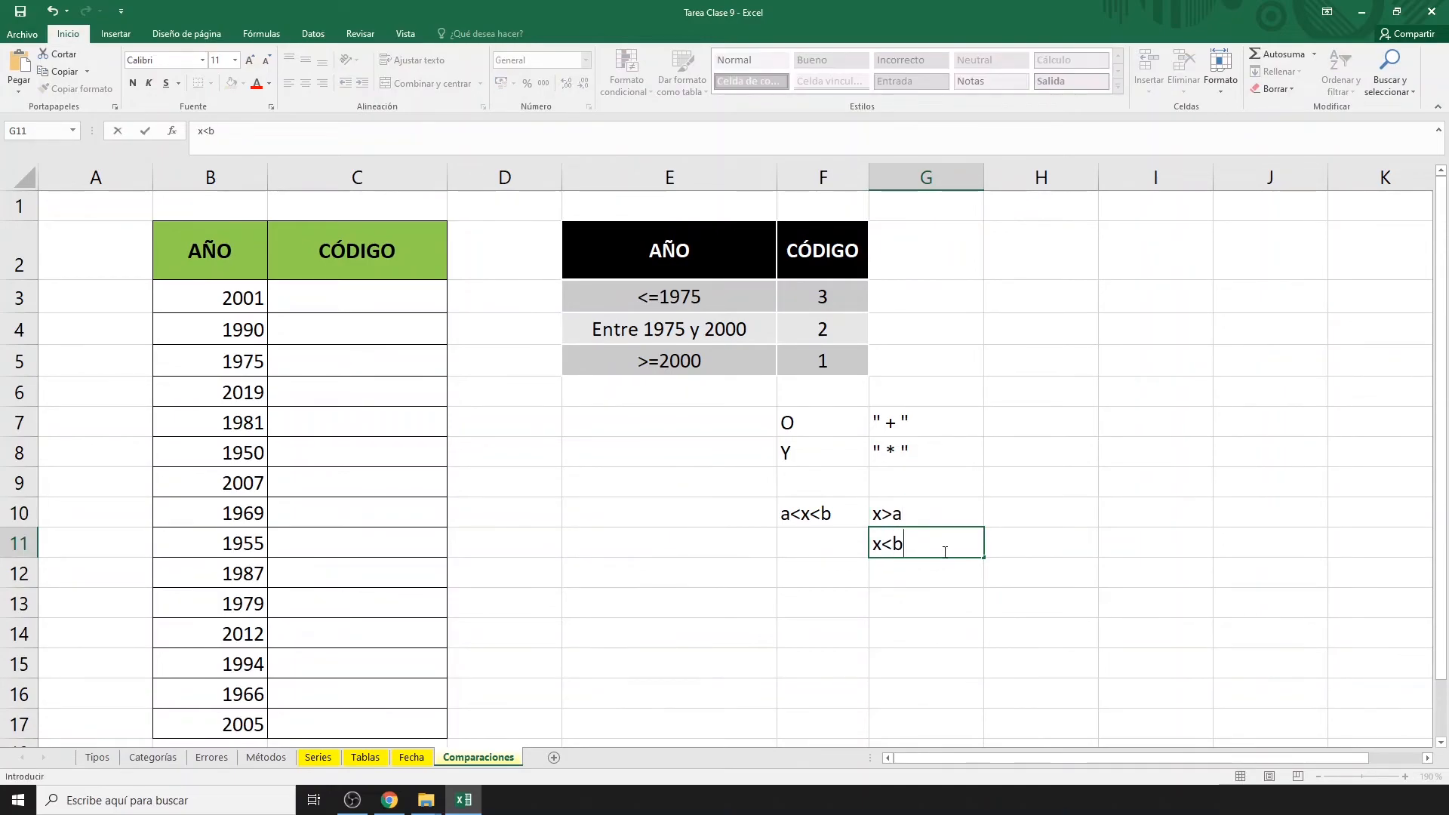
{"action": "key", "text": "Return"}
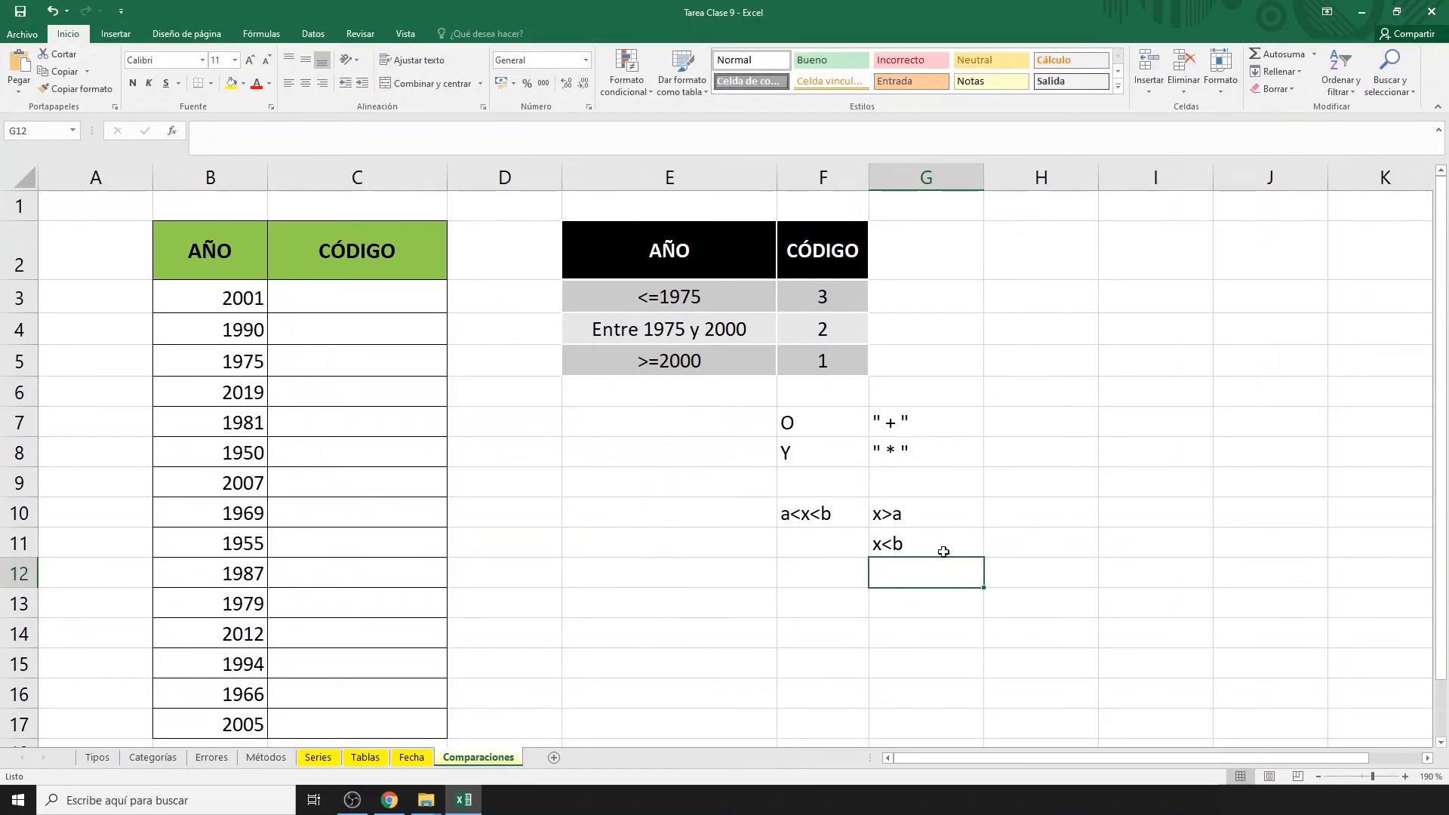
{"action": "left_click", "coordinate": [1002, 296]}
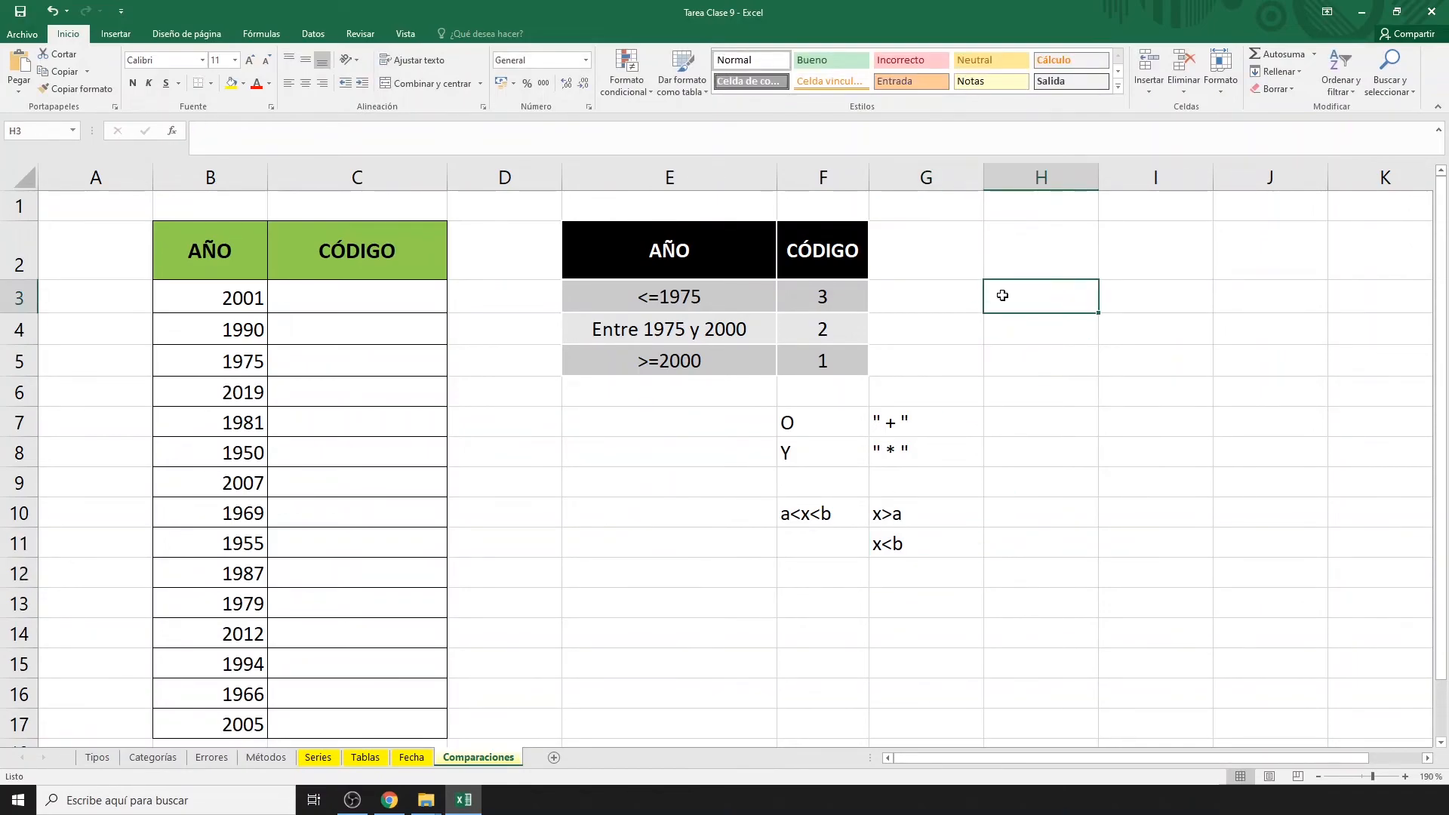
Enter limit years 1975 and 2000 in H3:H4 and fill them yellow.
{"action": "type", "text": "1975"}
{"action": "key", "text": "Return"}
{"action": "type", "text": "2000"}
{"action": "key", "text": "Return"}
{"action": "left_click_drag", "start_coordinate": [1002, 295], "coordinate": [1003, 317]}
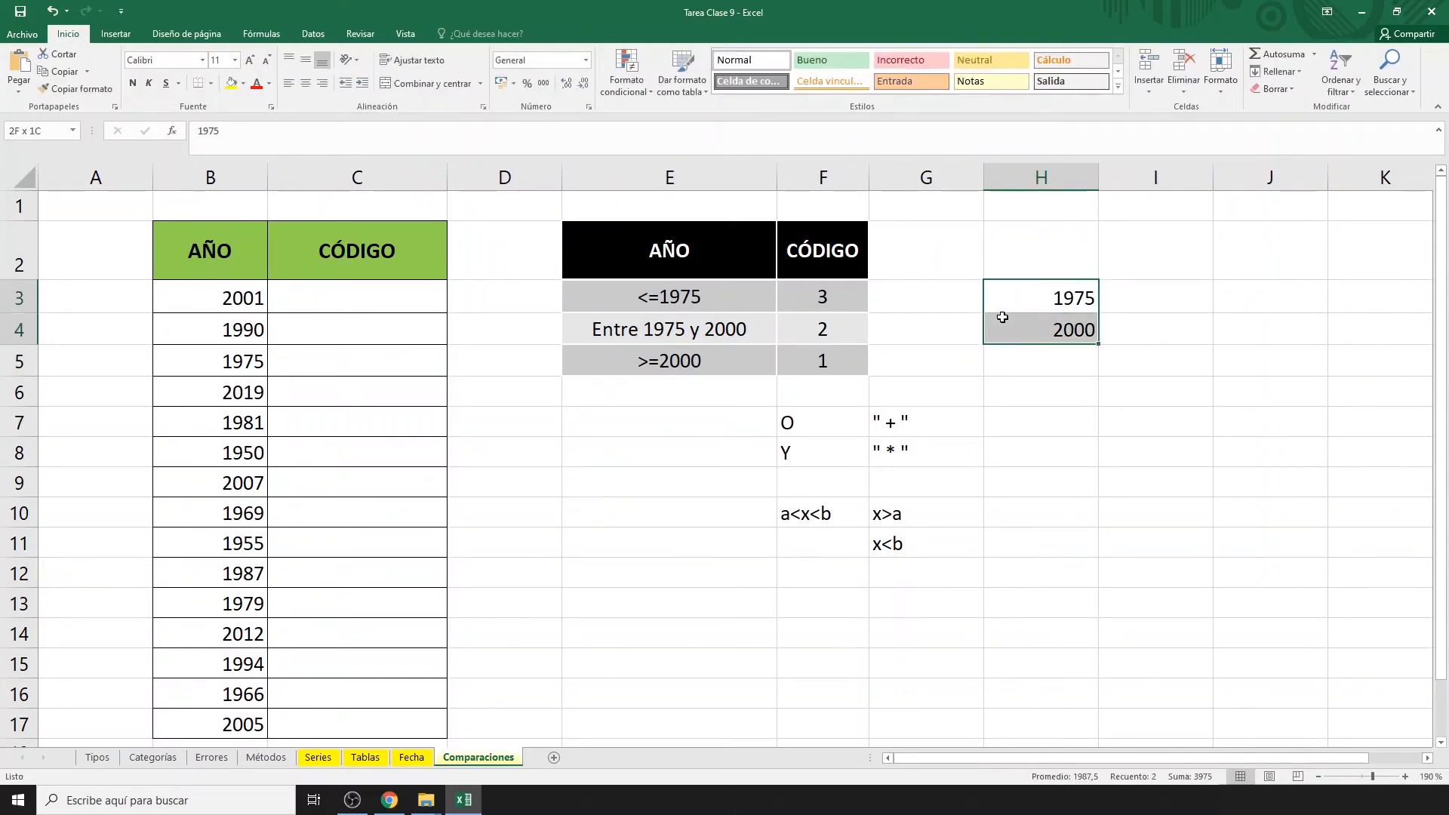
{"action": "left_click", "coordinate": [231, 83]}
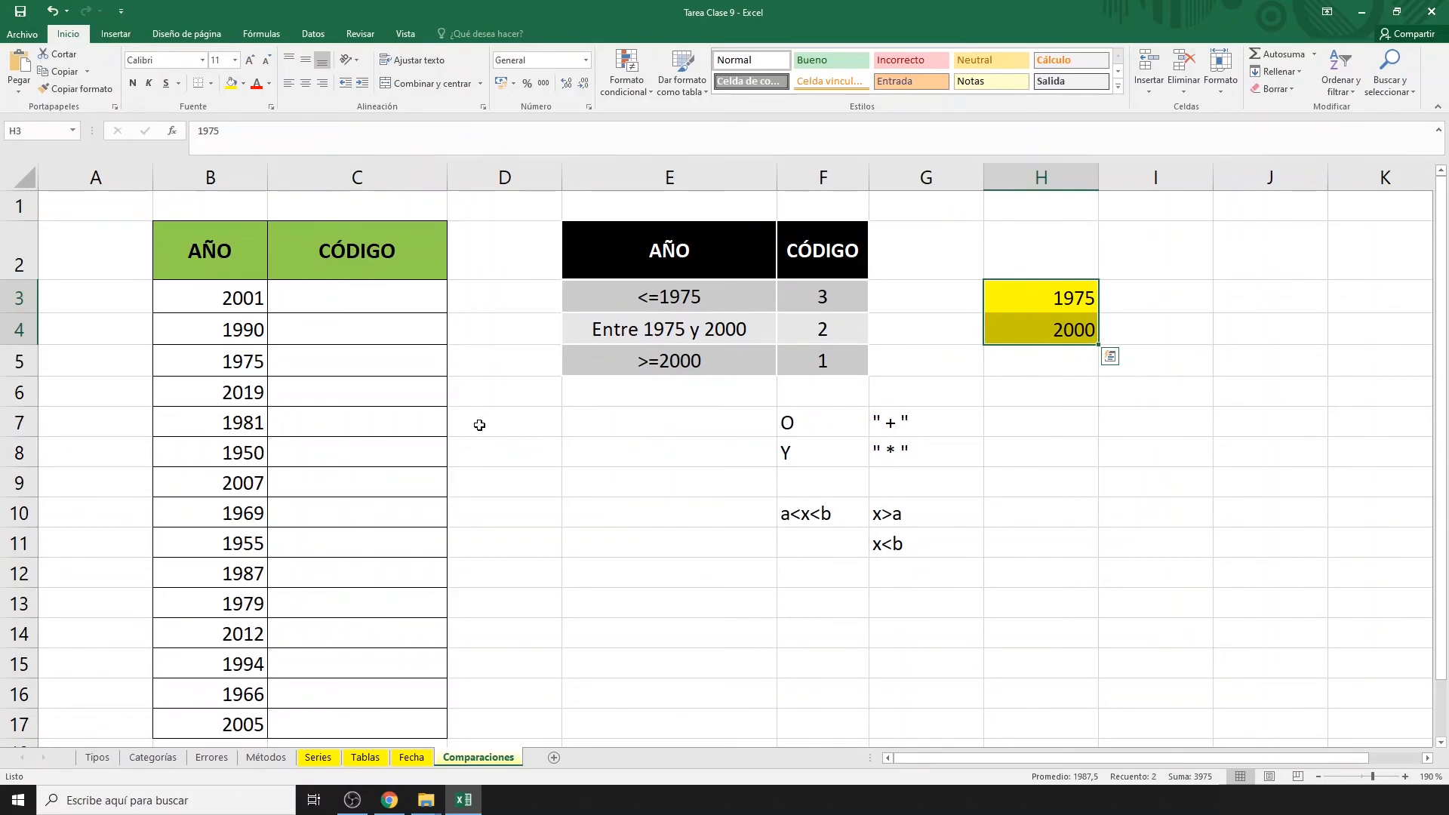
Enter =(B3<=$H$3) in C3 and copy it down to C17.
{"action": "double_click", "coordinate": [373, 307]}
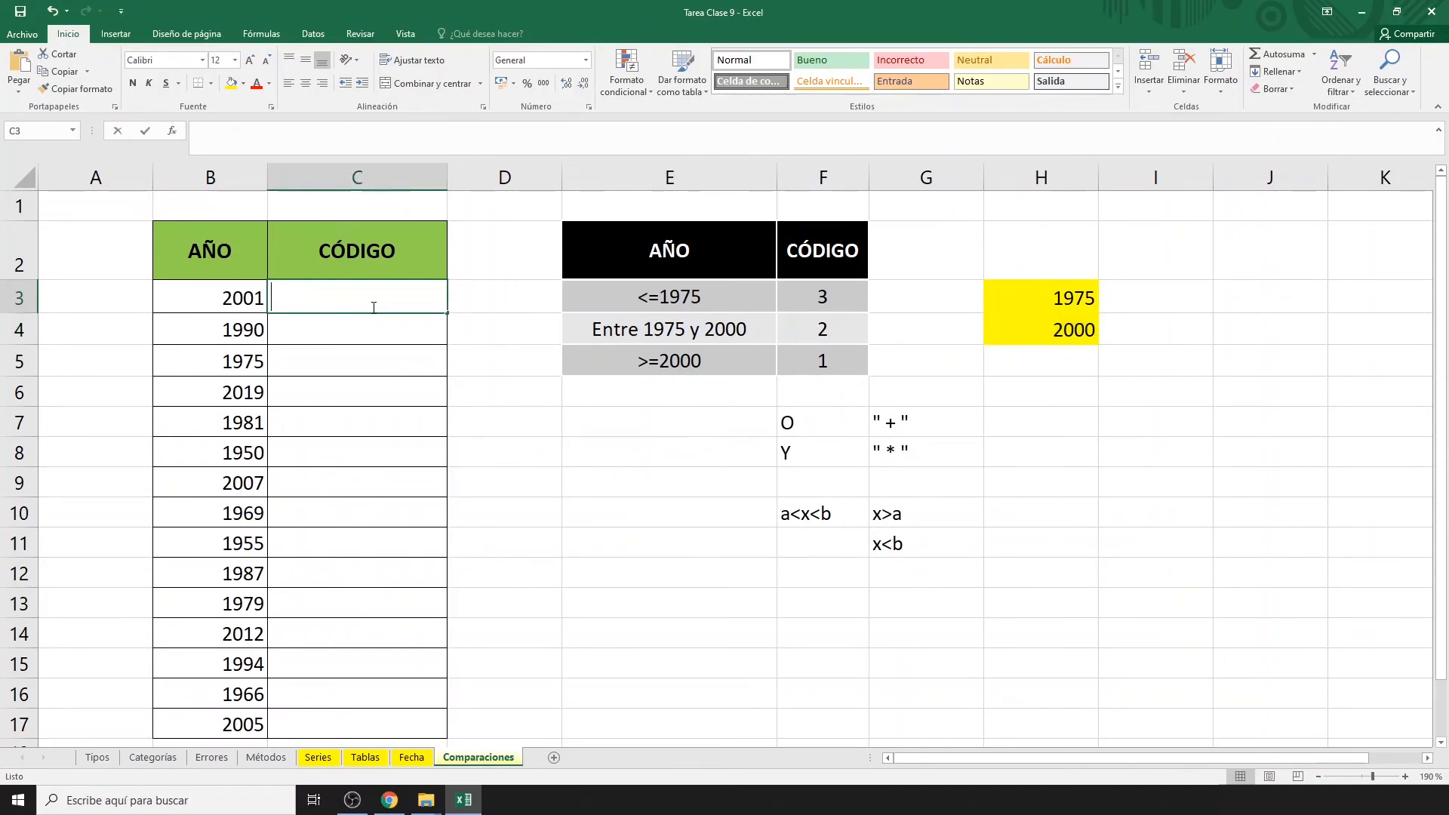
{"action": "type", "text": "=("}
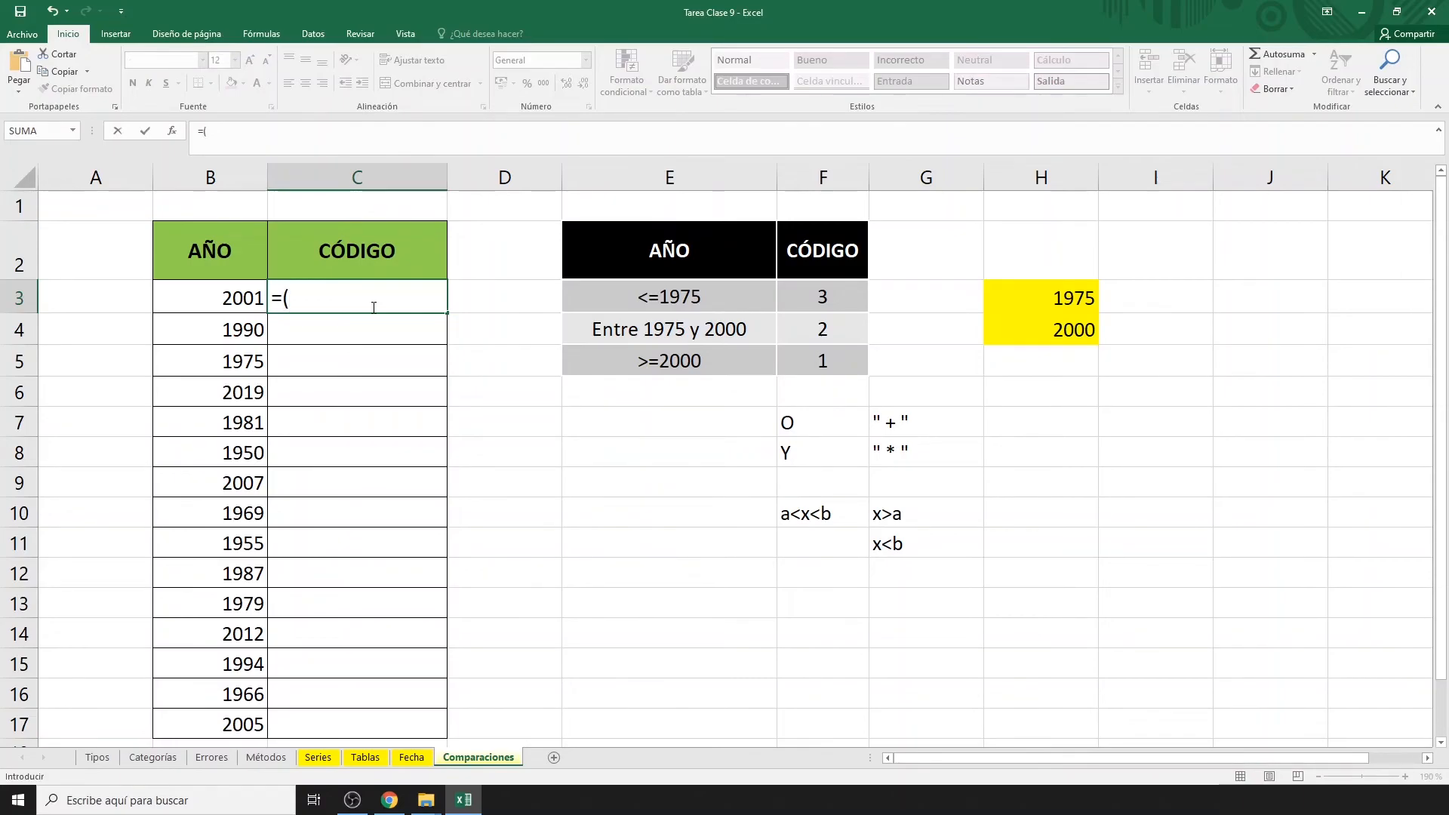
{"action": "left_click", "coordinate": [205, 298]}
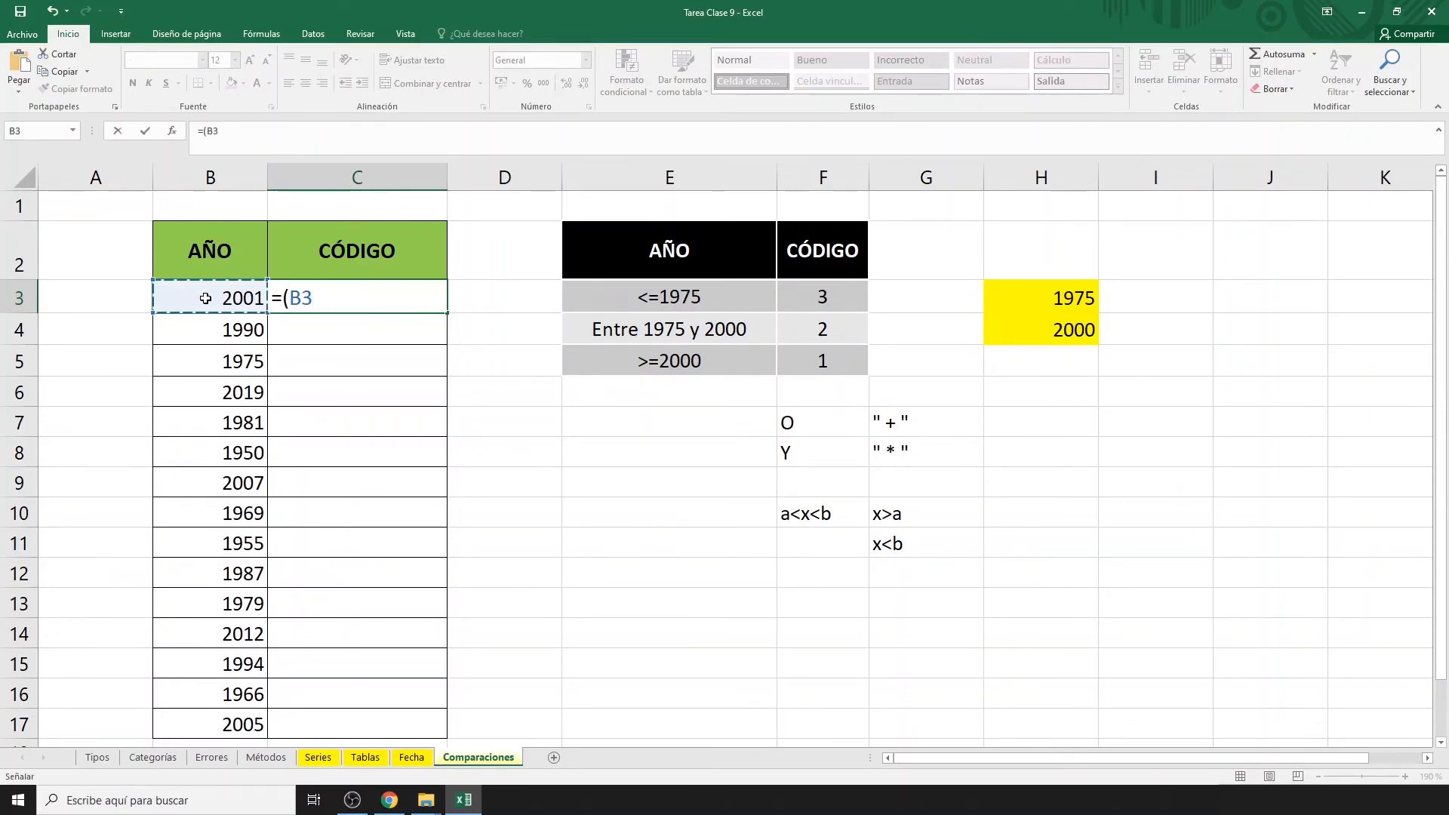
{"action": "type", "text": "<="}
{"action": "left_click", "coordinate": [1013, 301]}
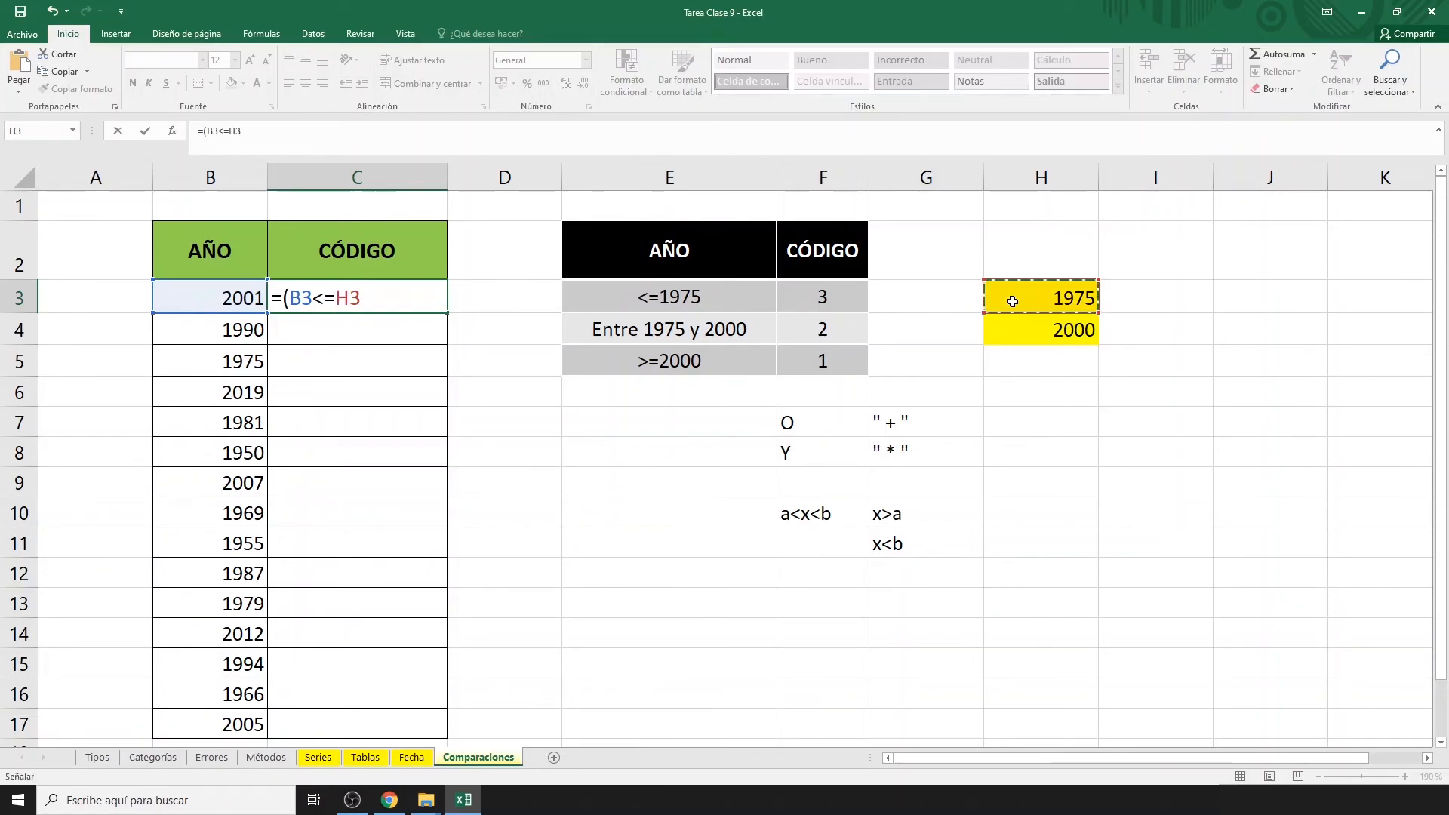
{"action": "key", "text": "F4"}
{"action": "type", "text": ")"}
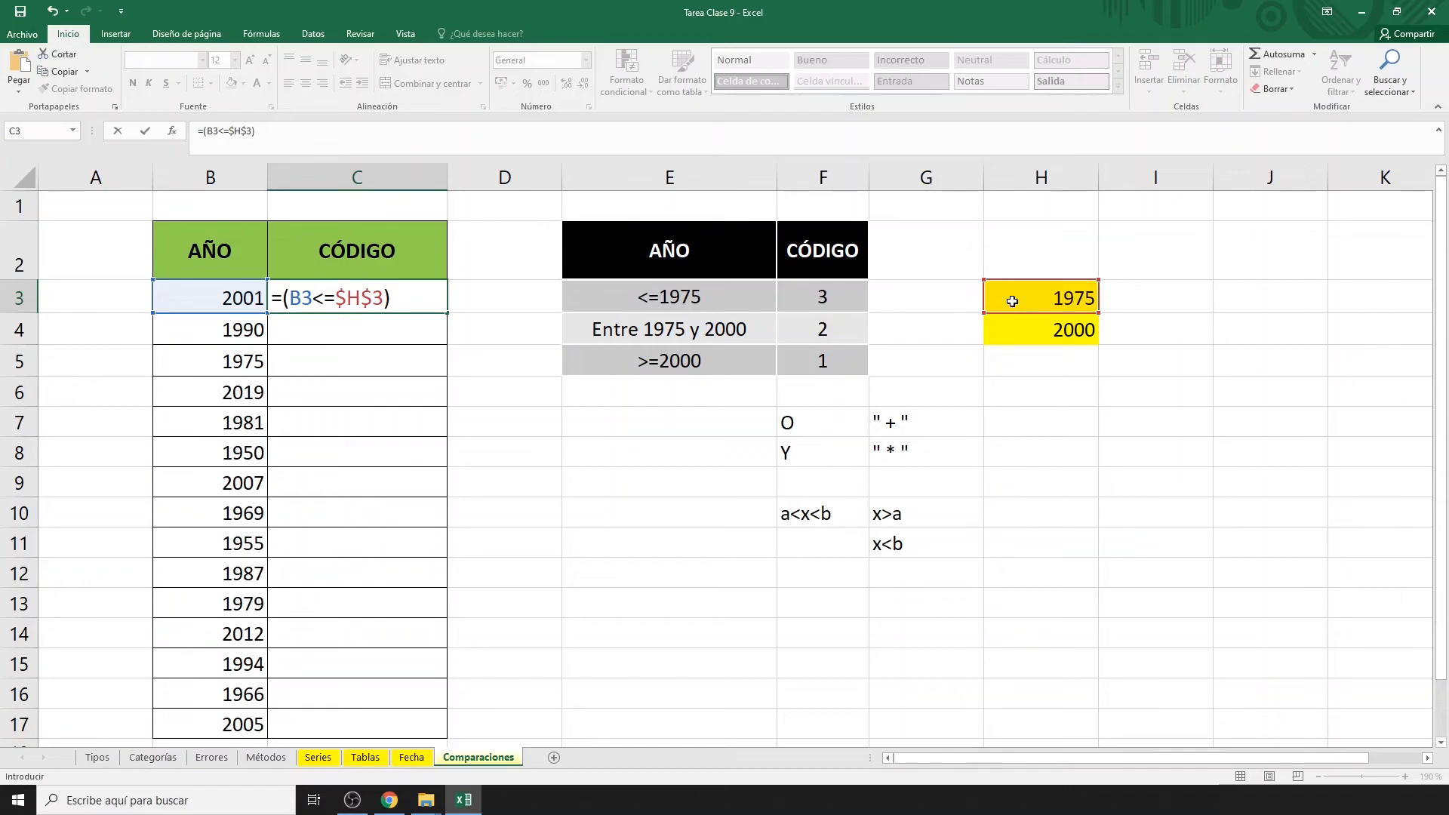
{"action": "key", "text": "Return"}
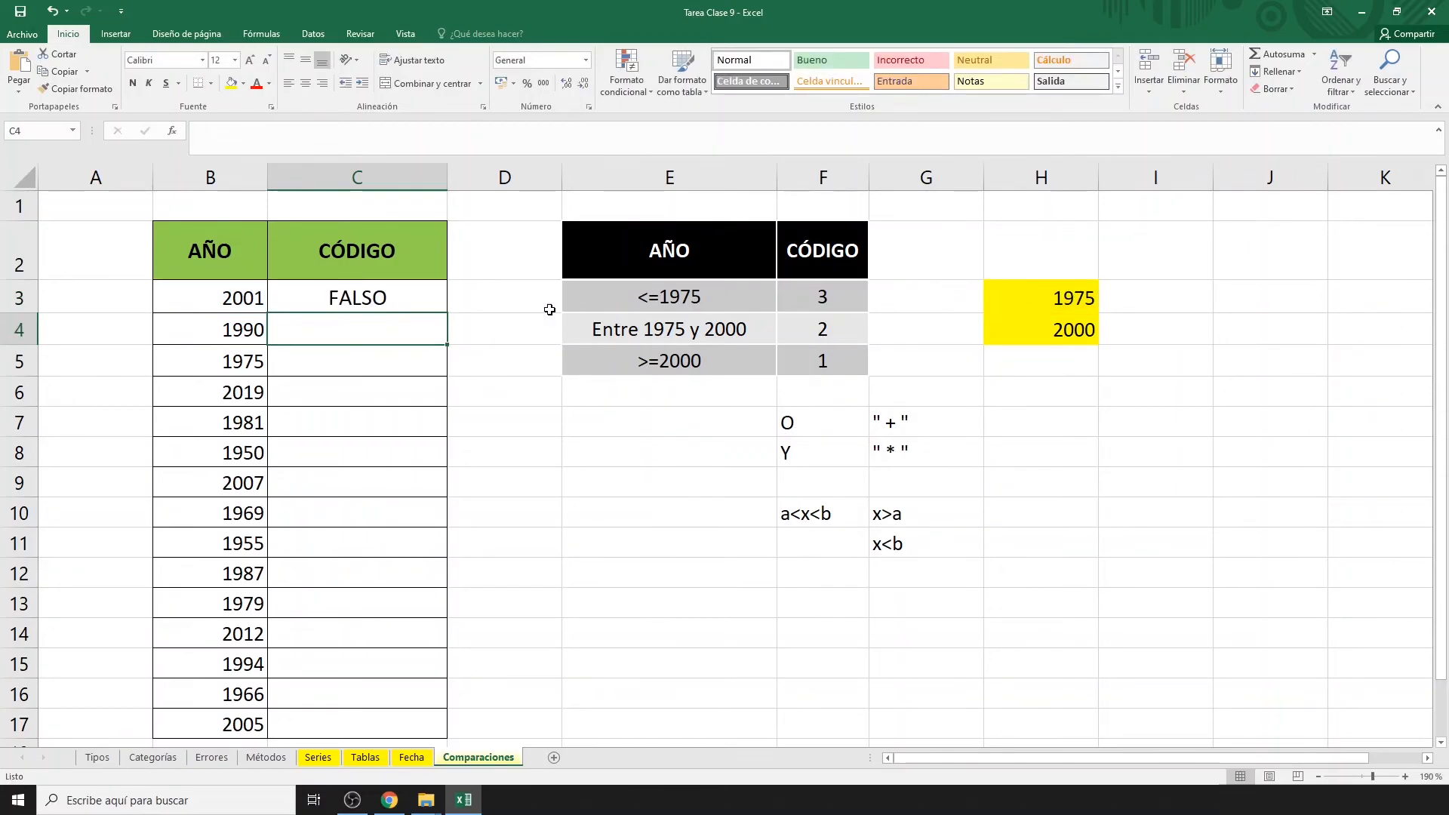
{"action": "left_click", "coordinate": [420, 298]}
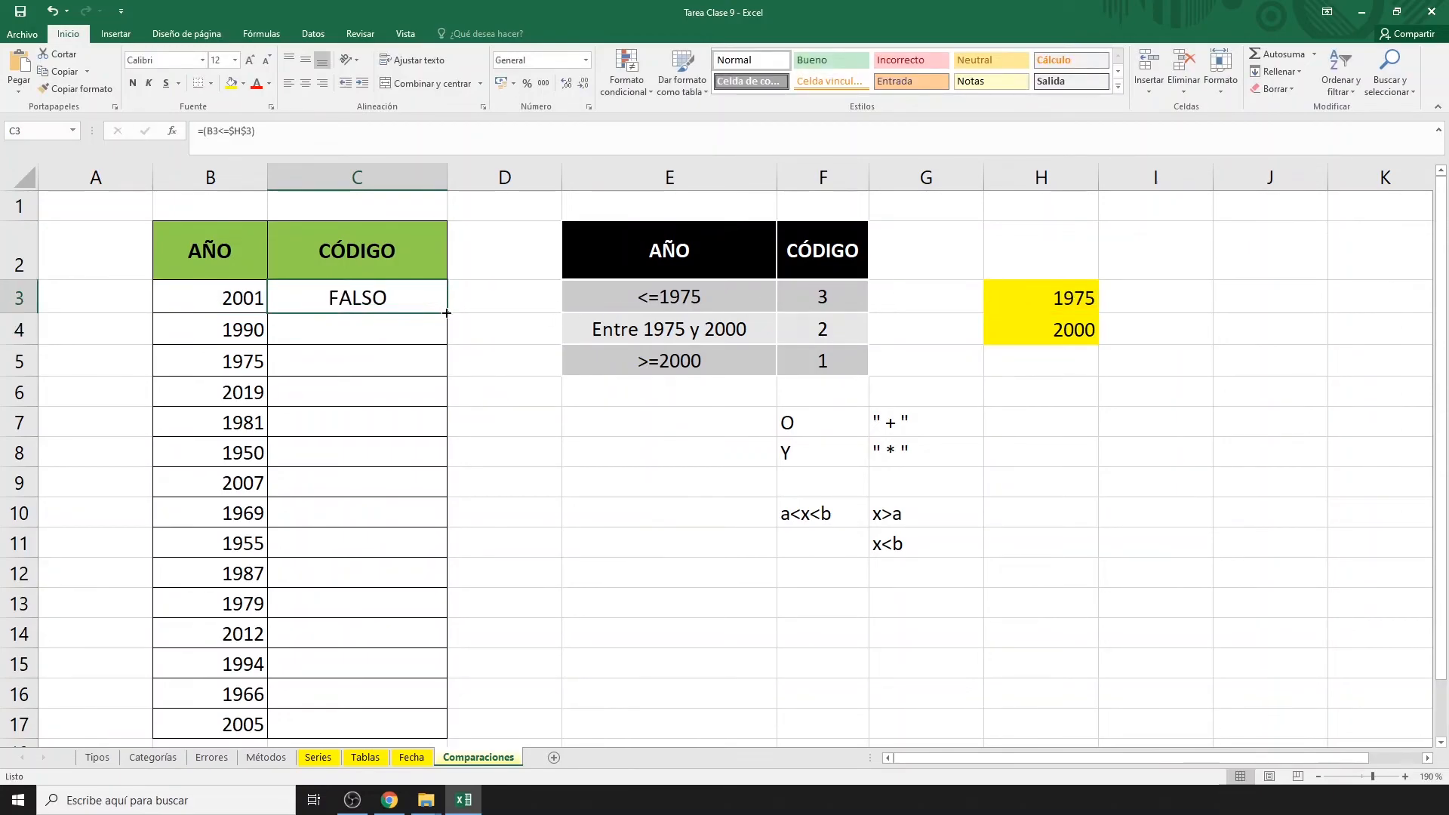
{"action": "double_click", "coordinate": [447, 313]}
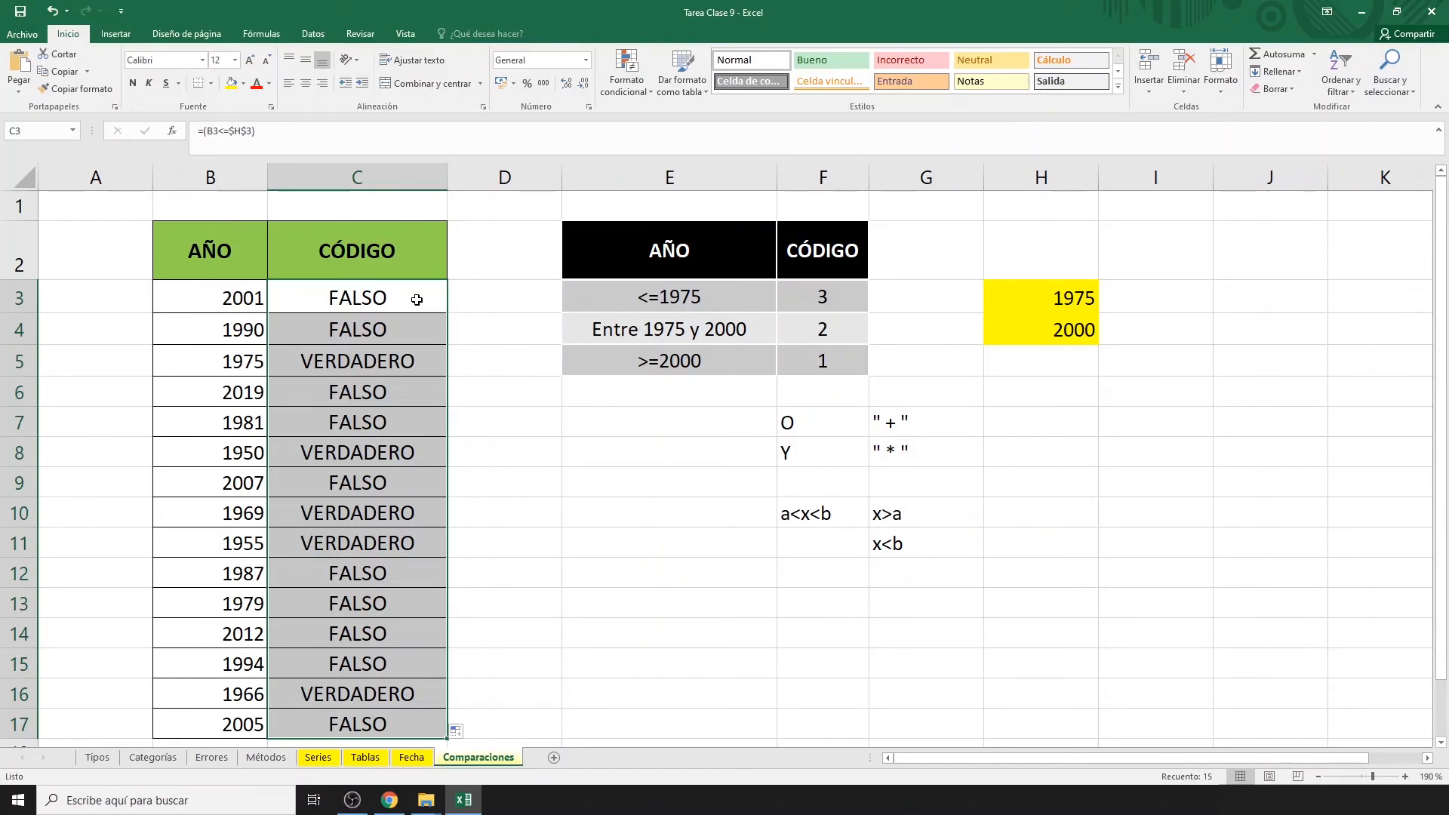
Multiply C3's comparison by 3 and copy =(B3<=$H$3)*3 down to C17.
{"action": "double_click", "coordinate": [415, 301]}
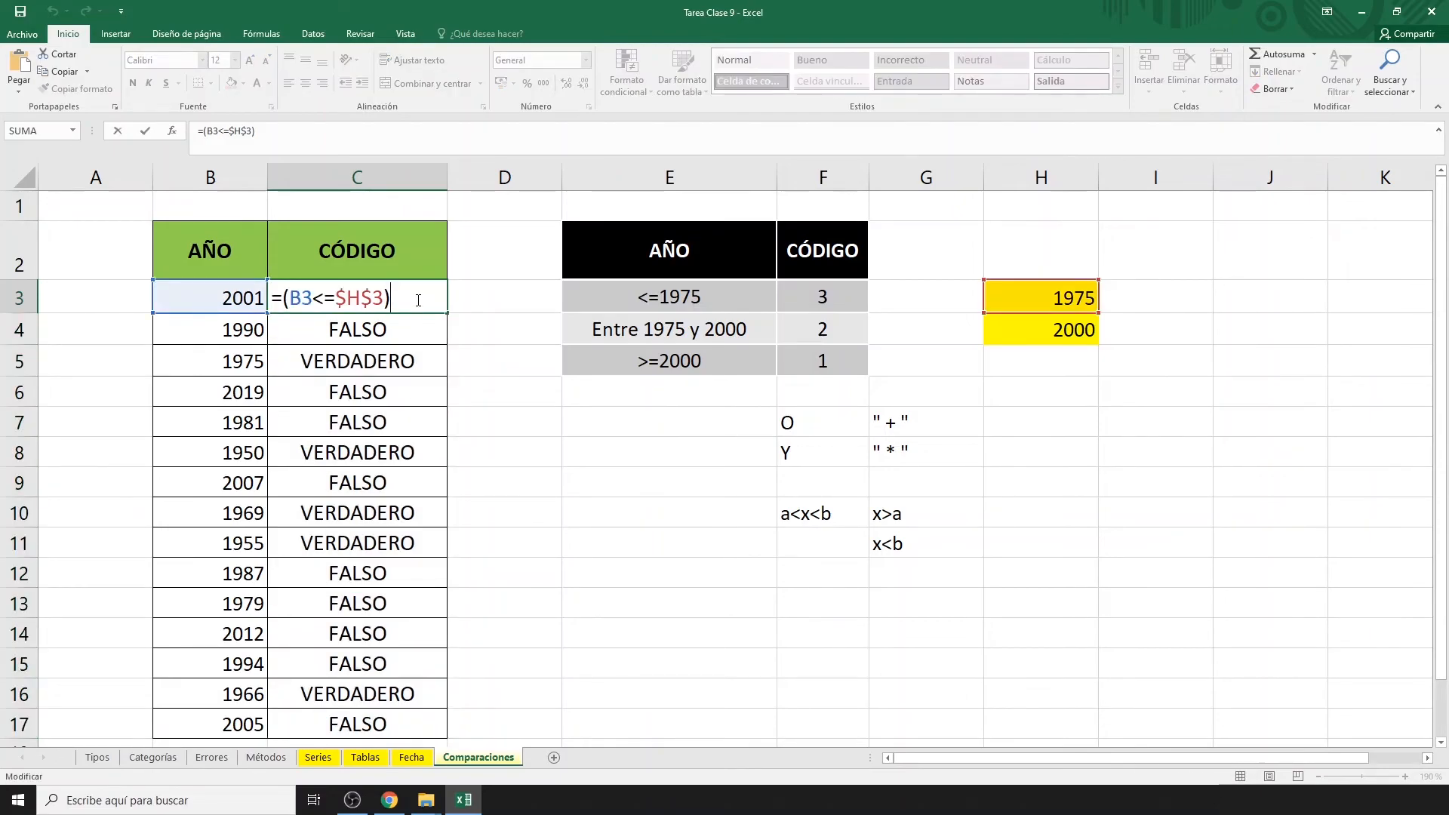
{"action": "type", "text": "*3"}
{"action": "key", "text": "Return"}
{"action": "left_click", "coordinate": [416, 299]}
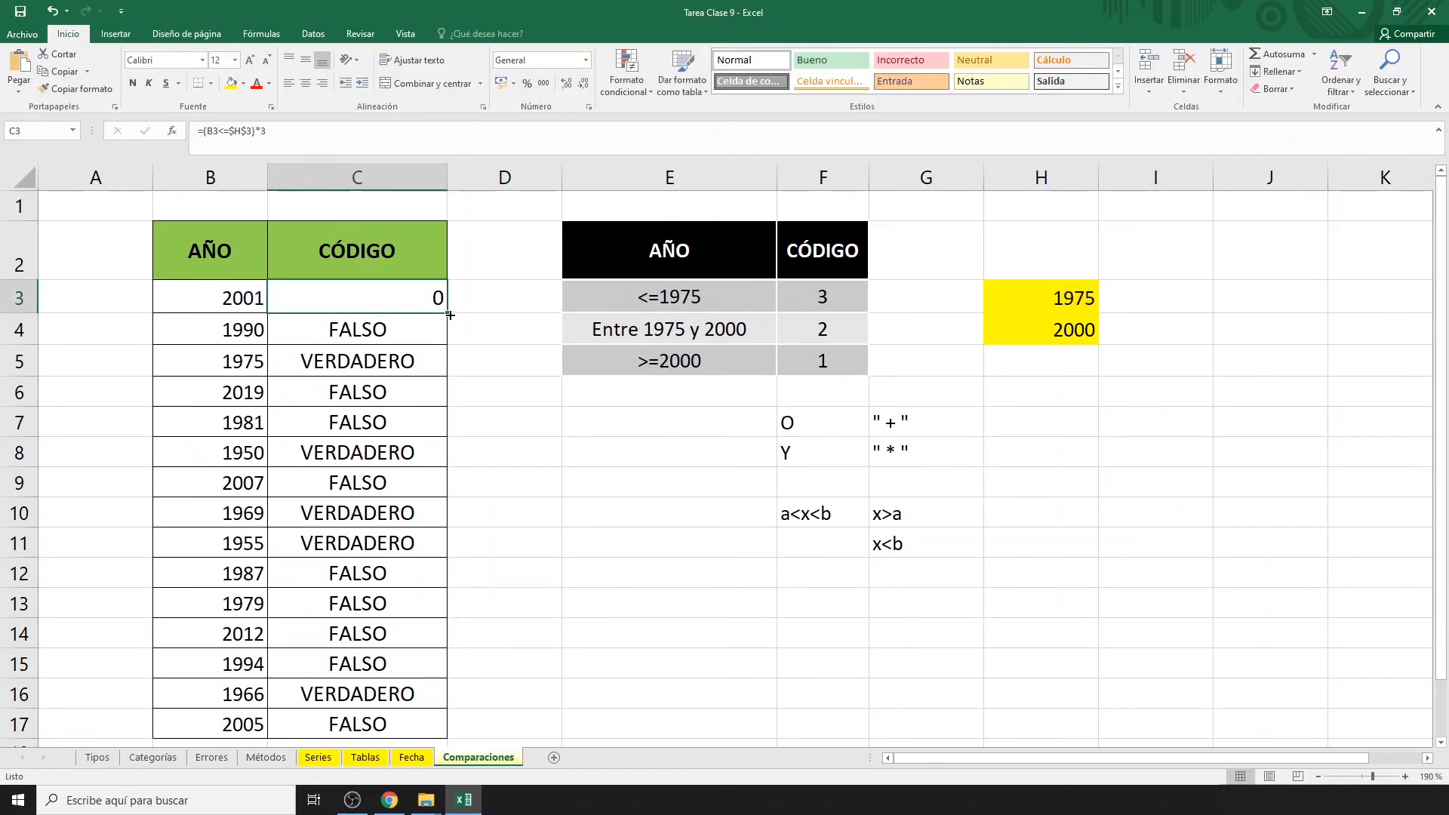
{"action": "left_click_drag", "start_coordinate": [448, 323], "coordinate": [446, 483]}
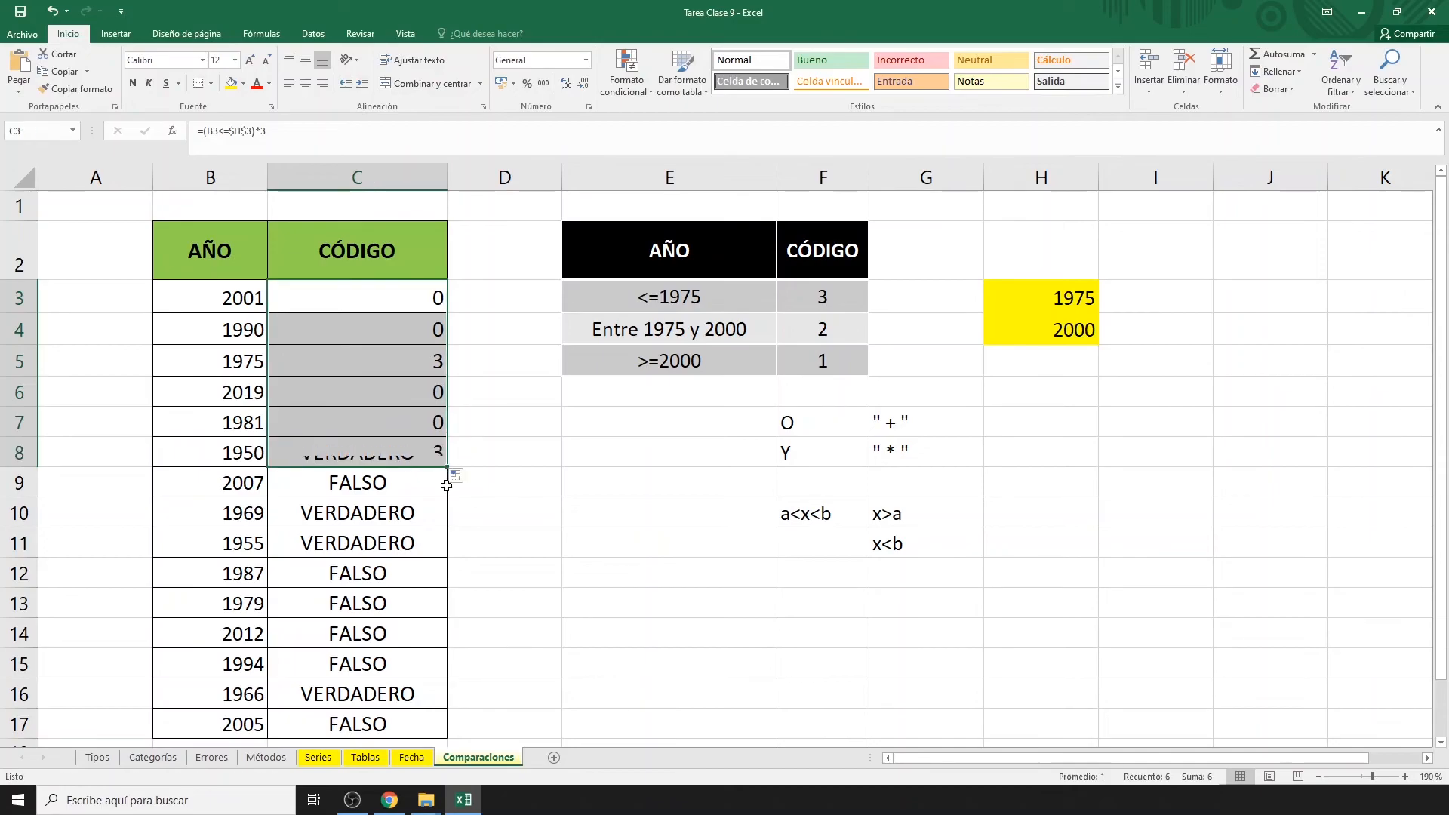
{"action": "double_click", "coordinate": [450, 469]}
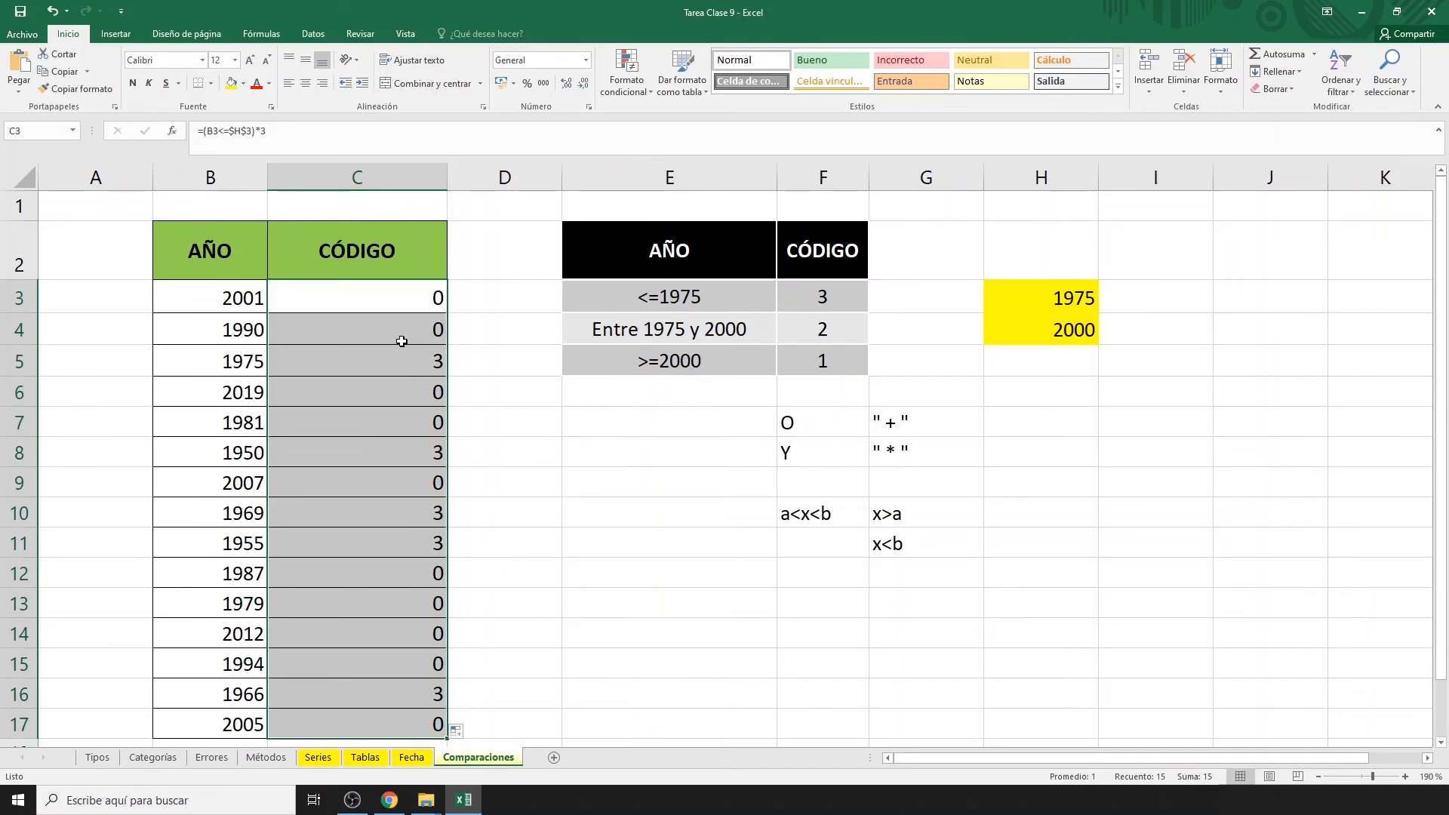
Extend C3's formula with +(B3>$H$3)*(B3<$H$4)*2 for years between the limits.
{"action": "left_click", "coordinate": [381, 295]}
{"action": "key", "text": "F2"}
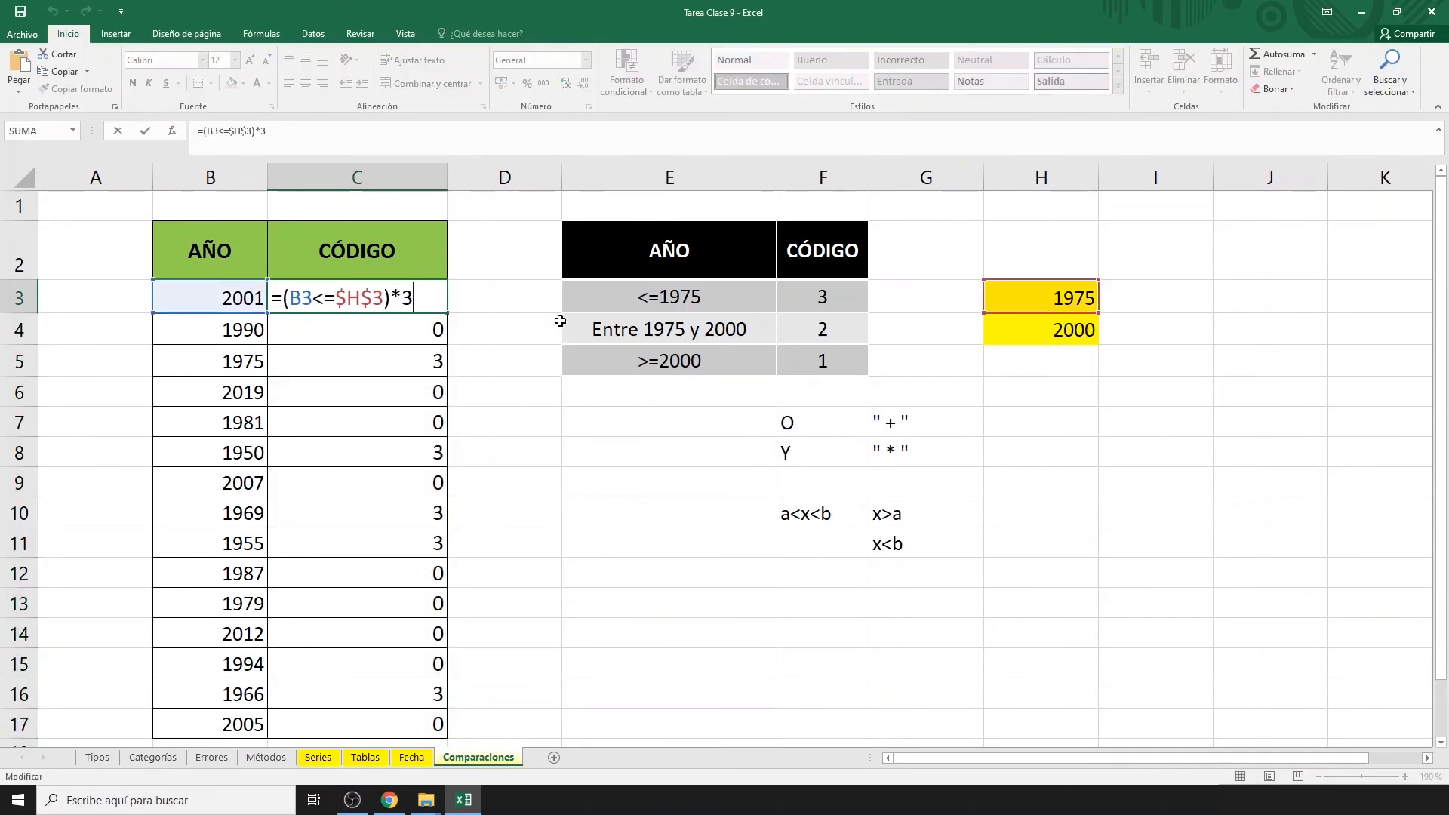
{"action": "type", "text": "+("}
{"action": "left_click", "coordinate": [218, 294]}
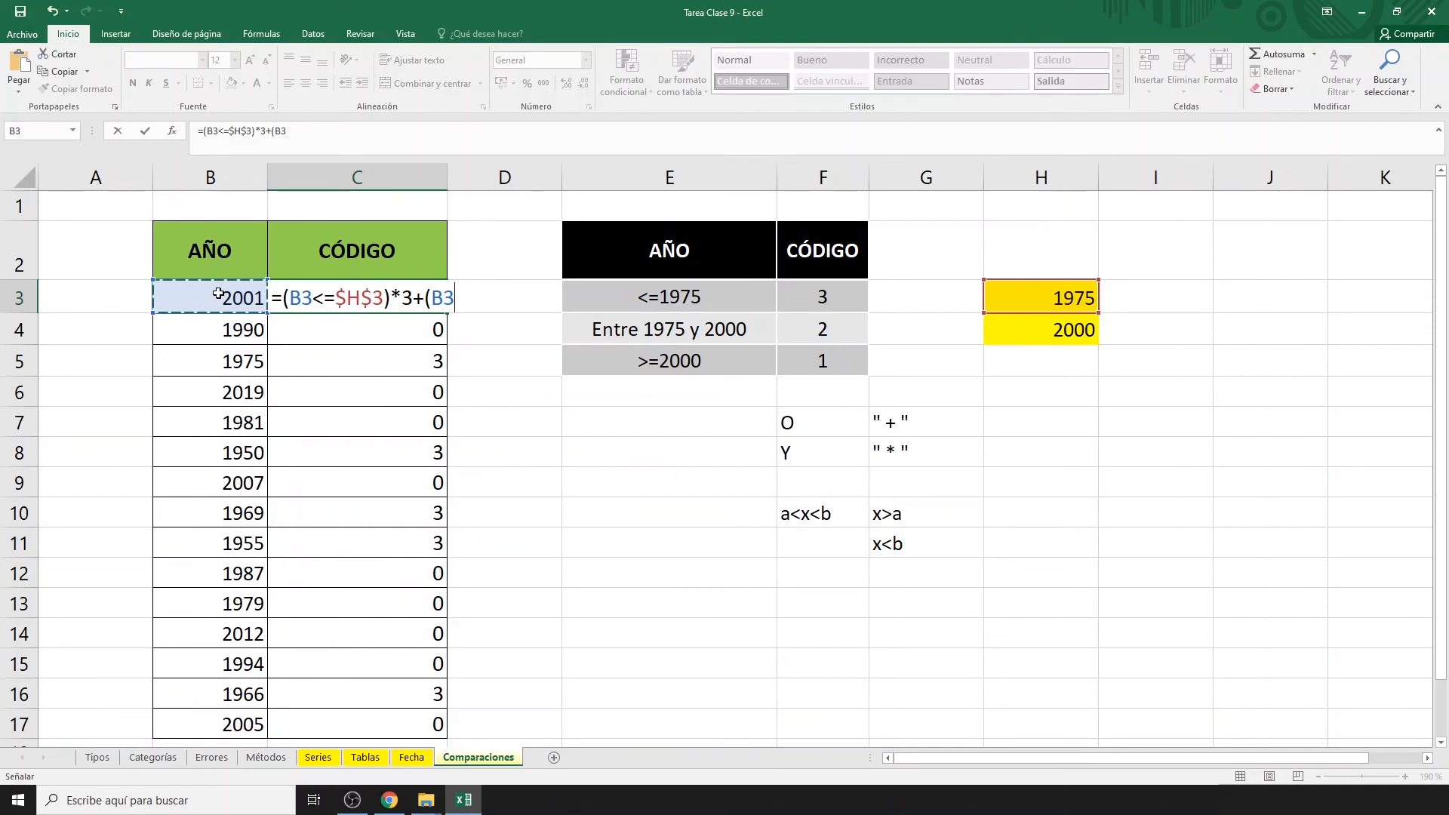
{"action": "type", "text": ">"}
{"action": "left_click", "coordinate": [1059, 304]}
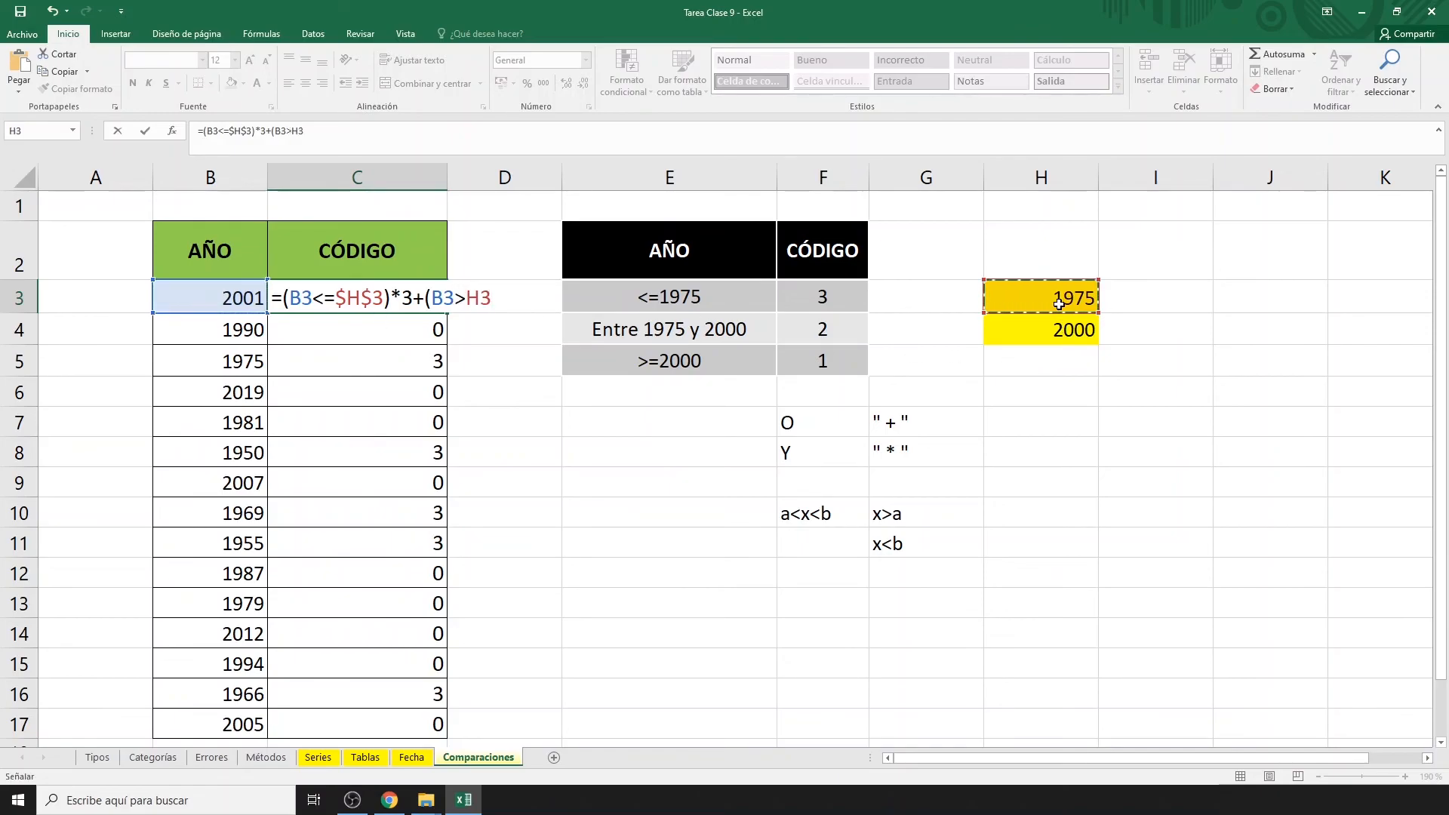
{"action": "key", "text": "F4"}
{"action": "type", "text": ")*("}
{"action": "left_click", "coordinate": [223, 301]}
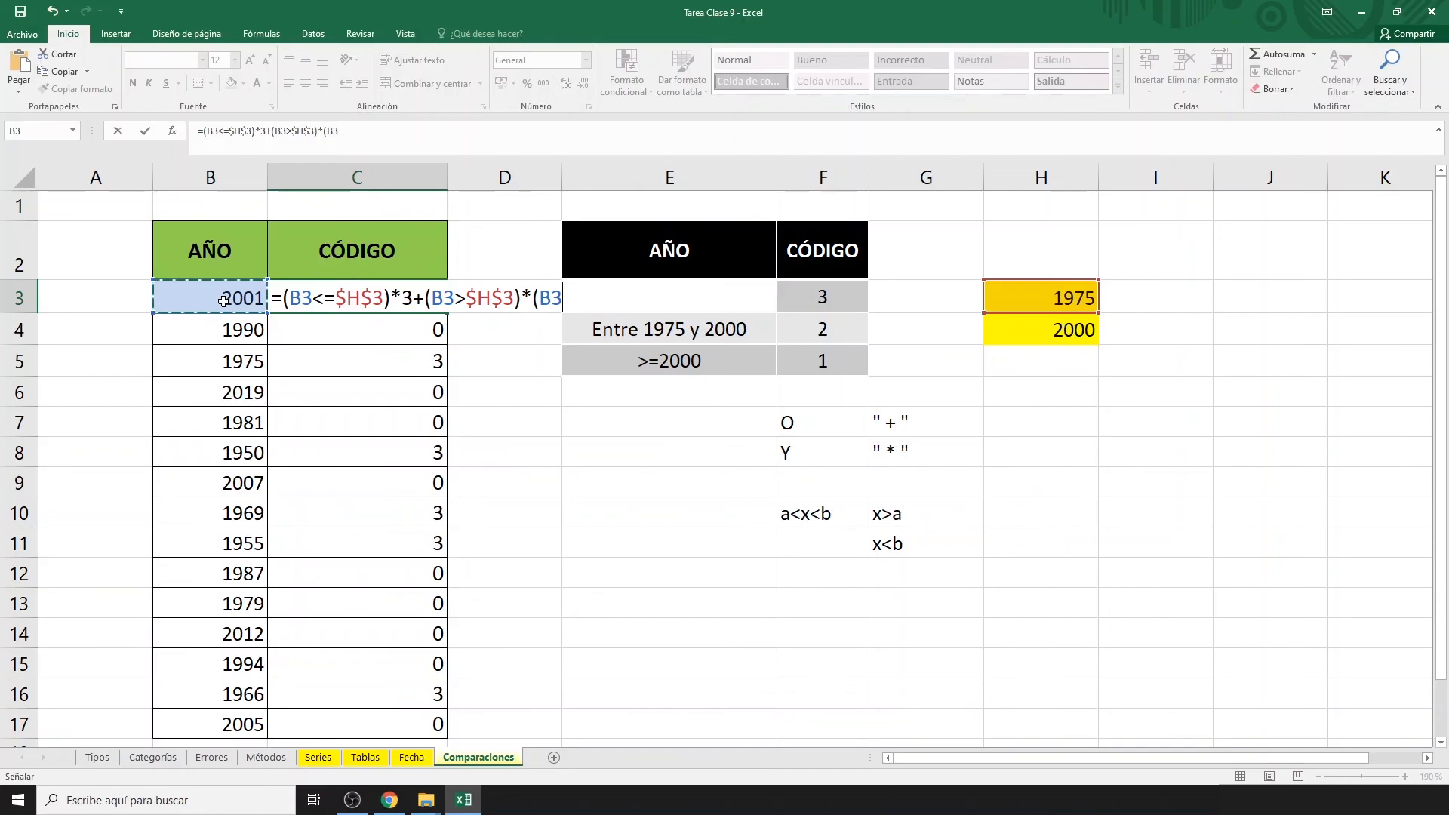
{"action": "type", "text": "<"}
{"action": "left_click", "coordinate": [1036, 336]}
{"action": "key", "text": "F4"}
{"action": "type", "text": ")"}
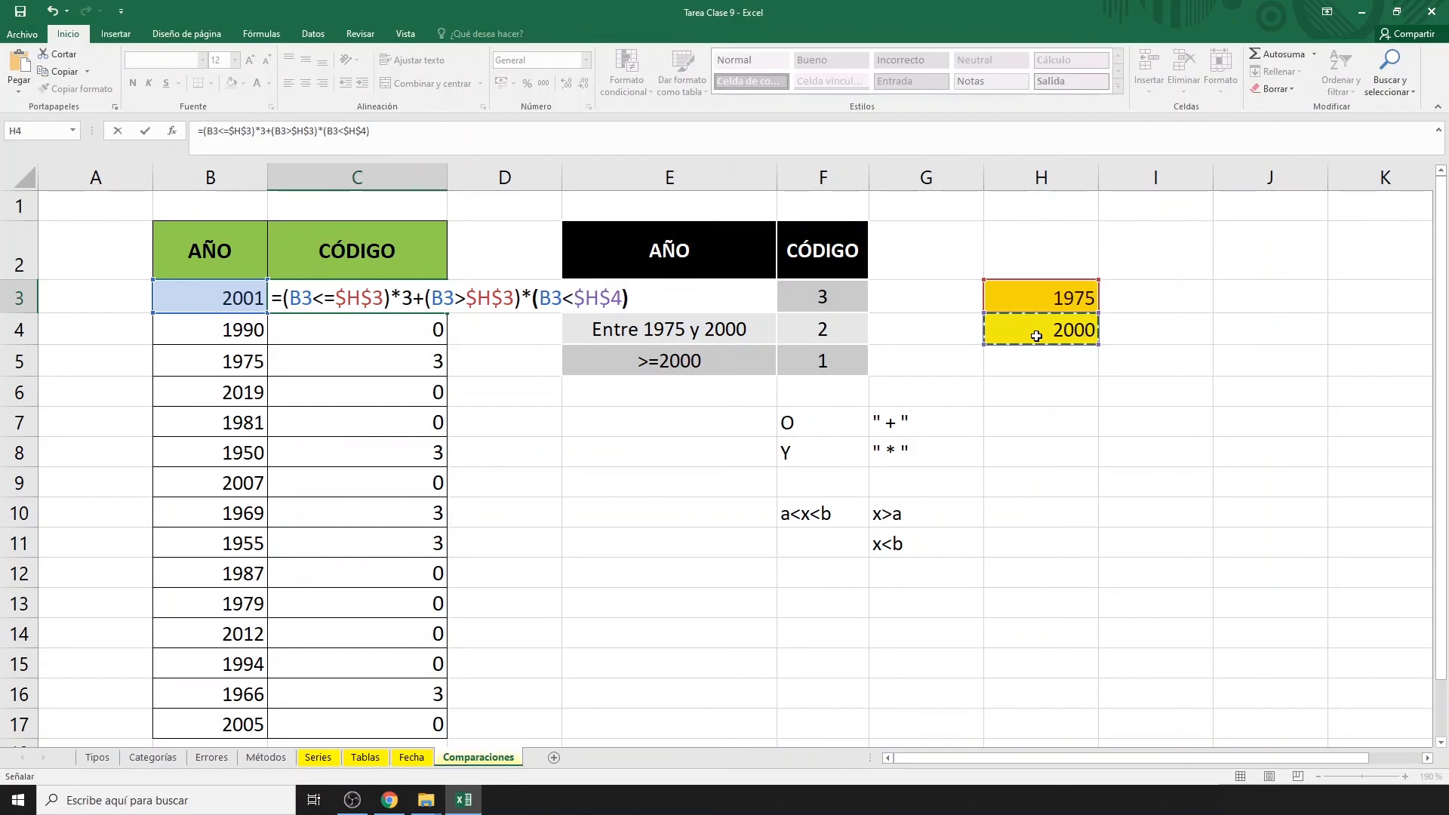
{"action": "type", "text": "*2"}
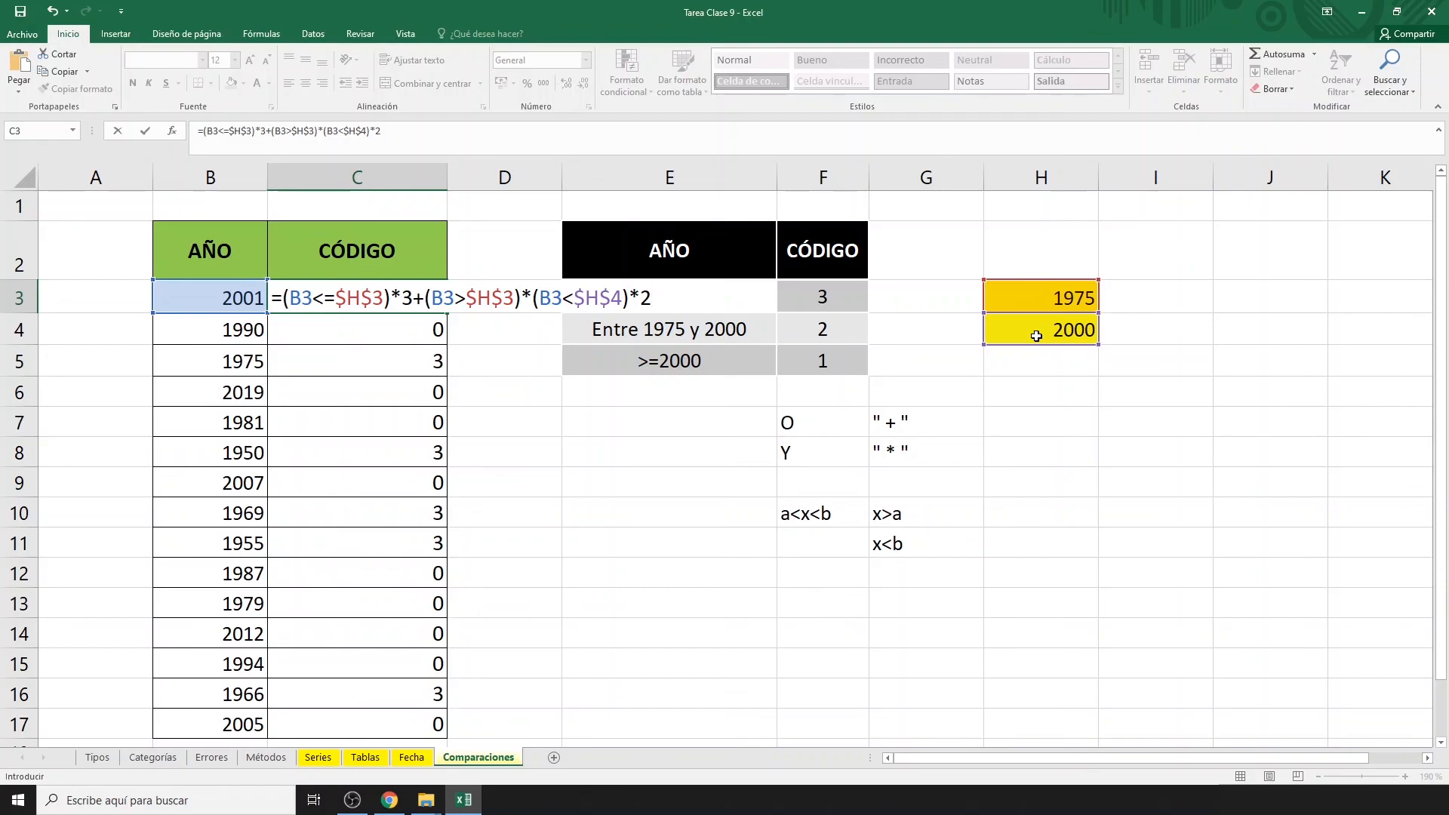
{"action": "type", "text": "+("}
Append +(B3>=$H$4)*1 to C3's formula and copy it down to C17.
{"action": "left_click", "coordinate": [210, 301]}
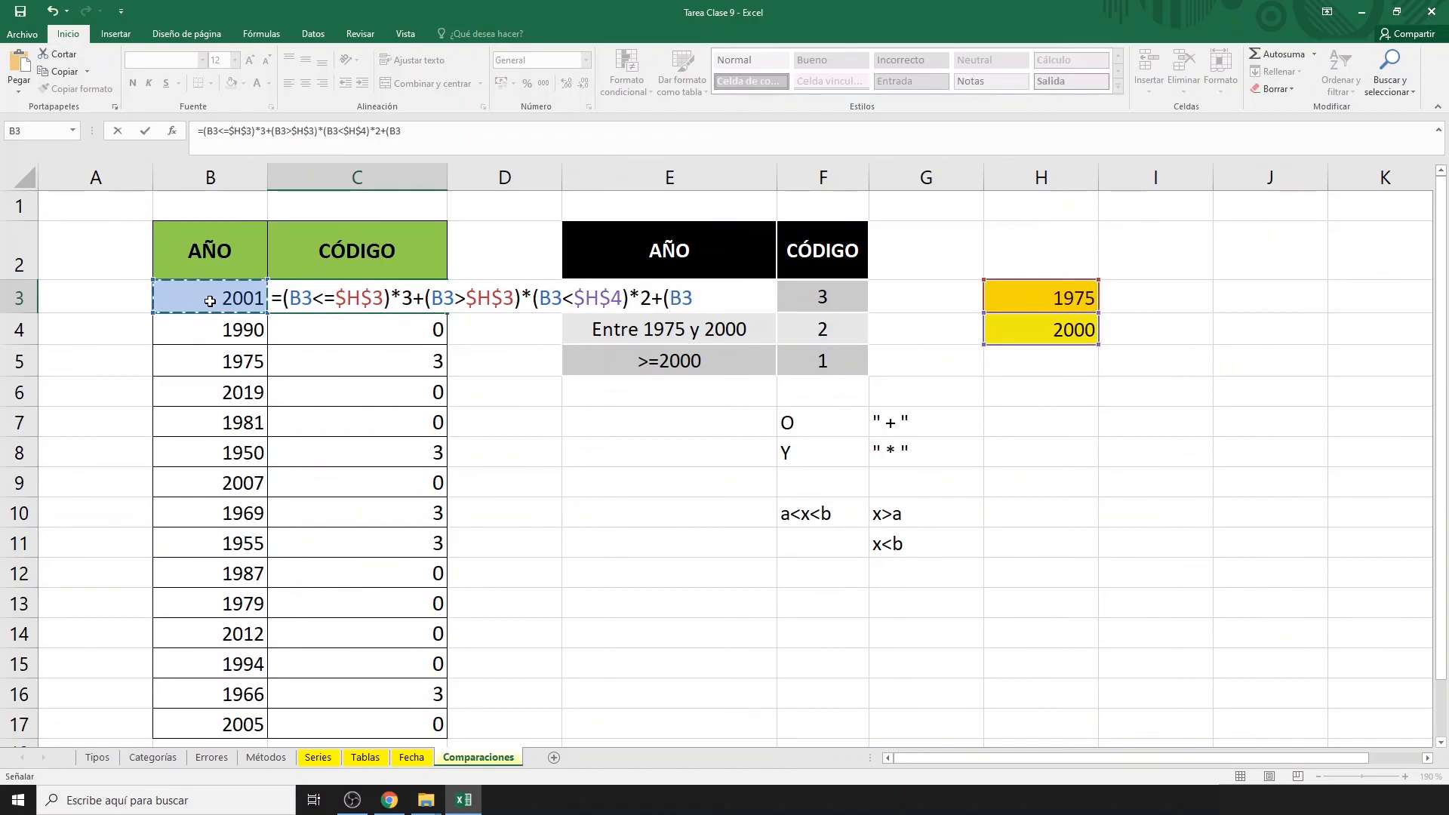
{"action": "type", "text": ">="}
{"action": "left_click", "coordinate": [1035, 337]}
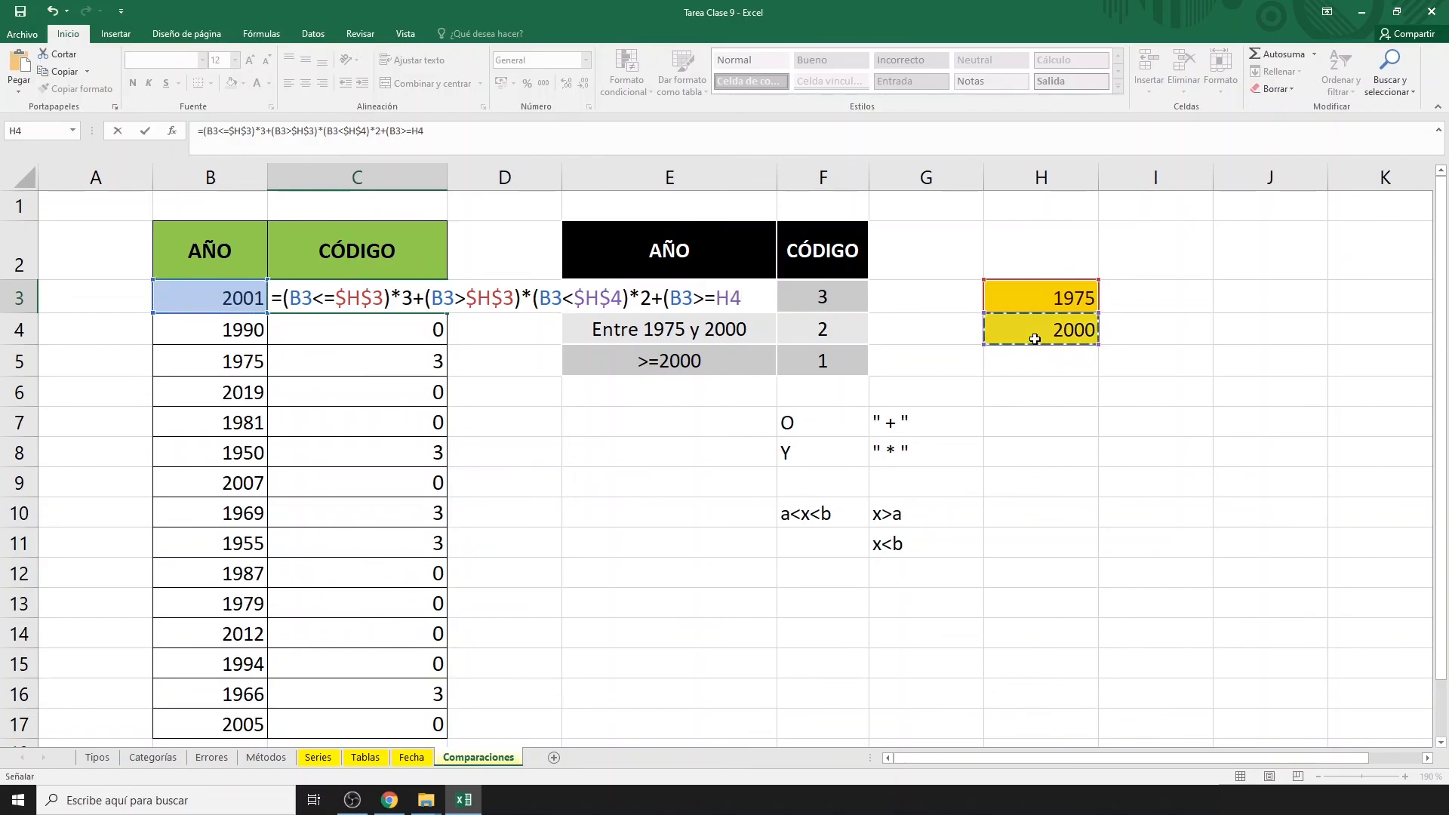
{"action": "key", "text": "F4"}
{"action": "type", "text": ")*"}
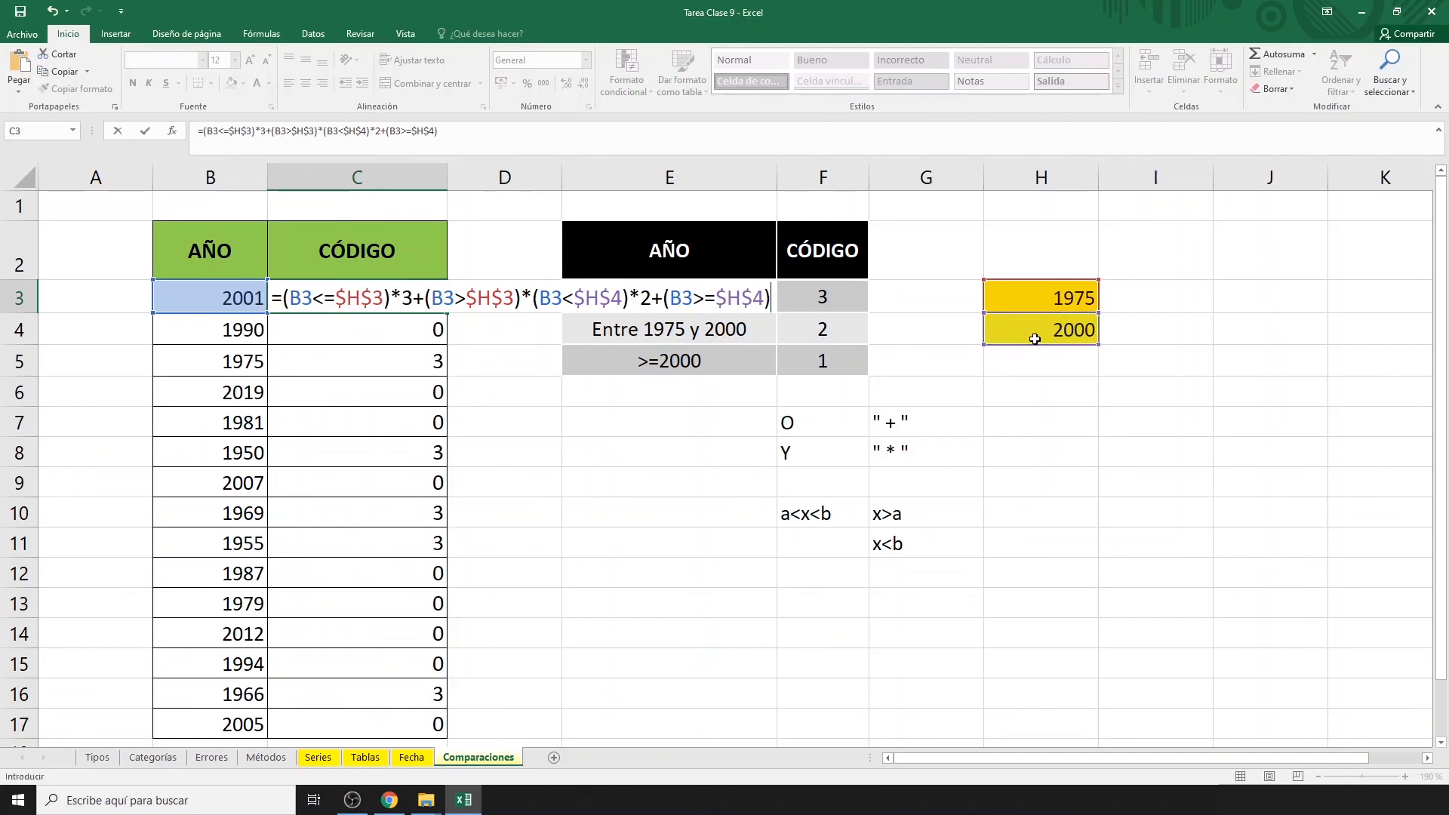
{"action": "type", "text": "1"}
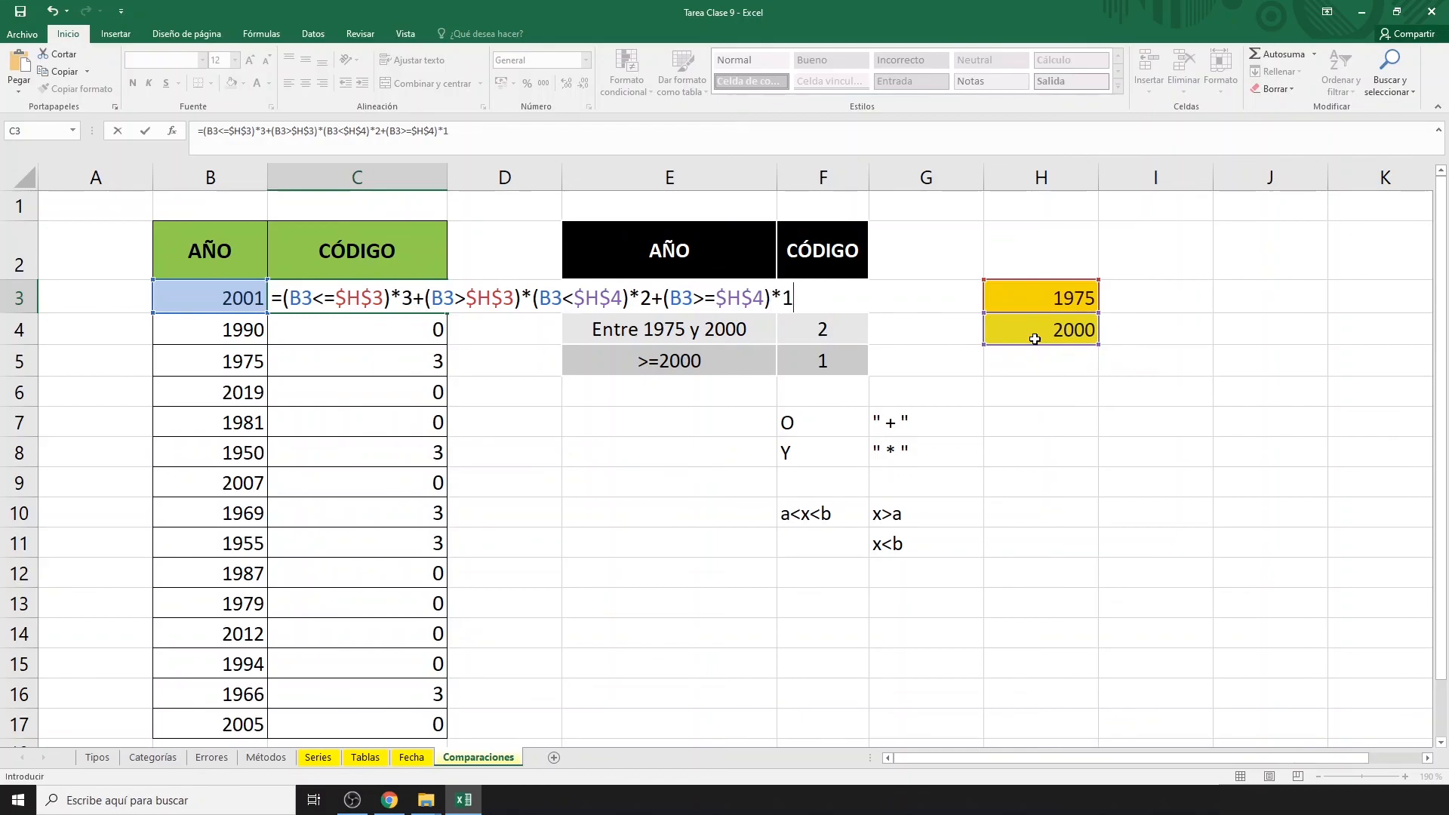
{"action": "key", "text": "Return"}
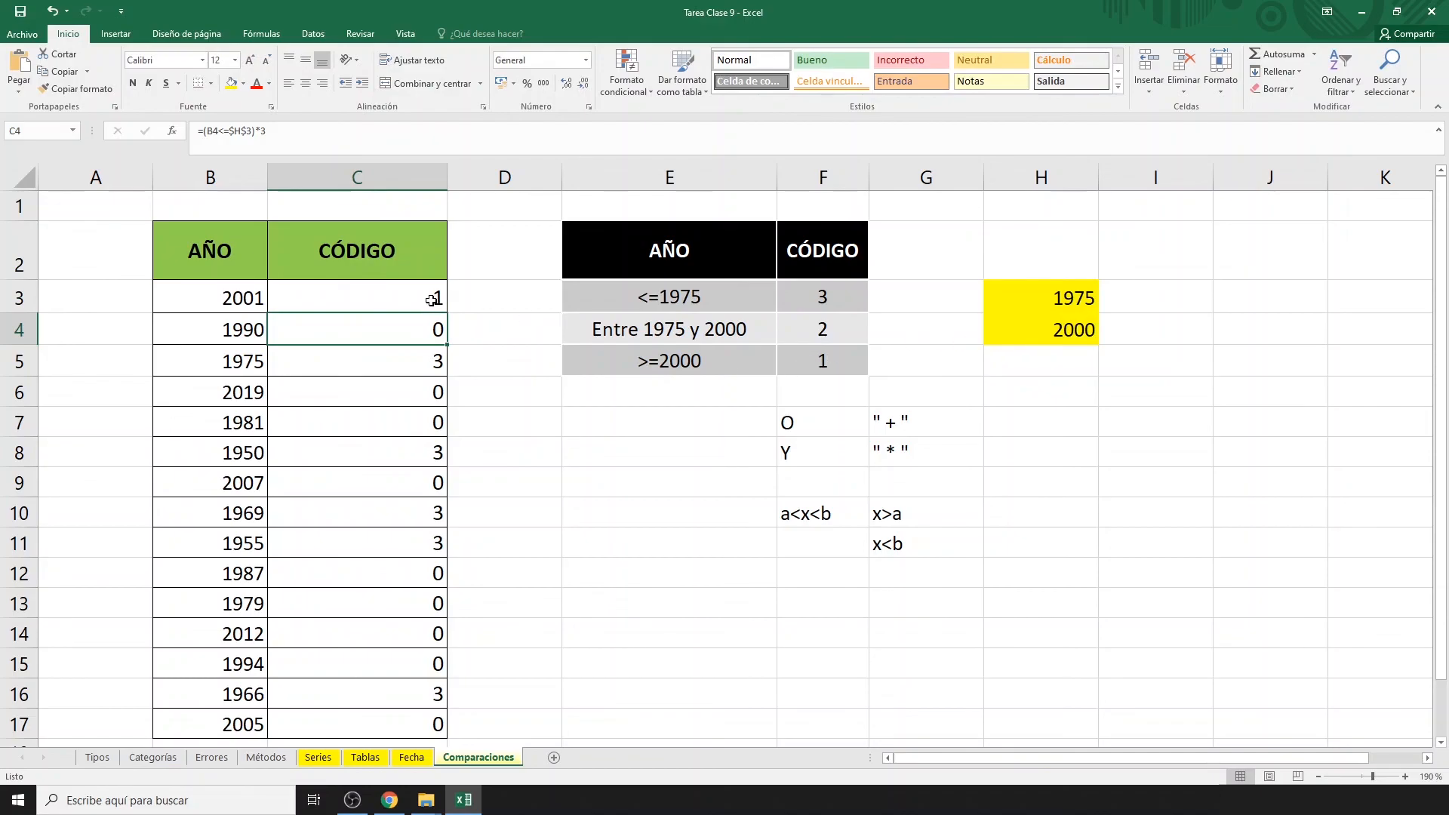
{"action": "left_click", "coordinate": [436, 301]}
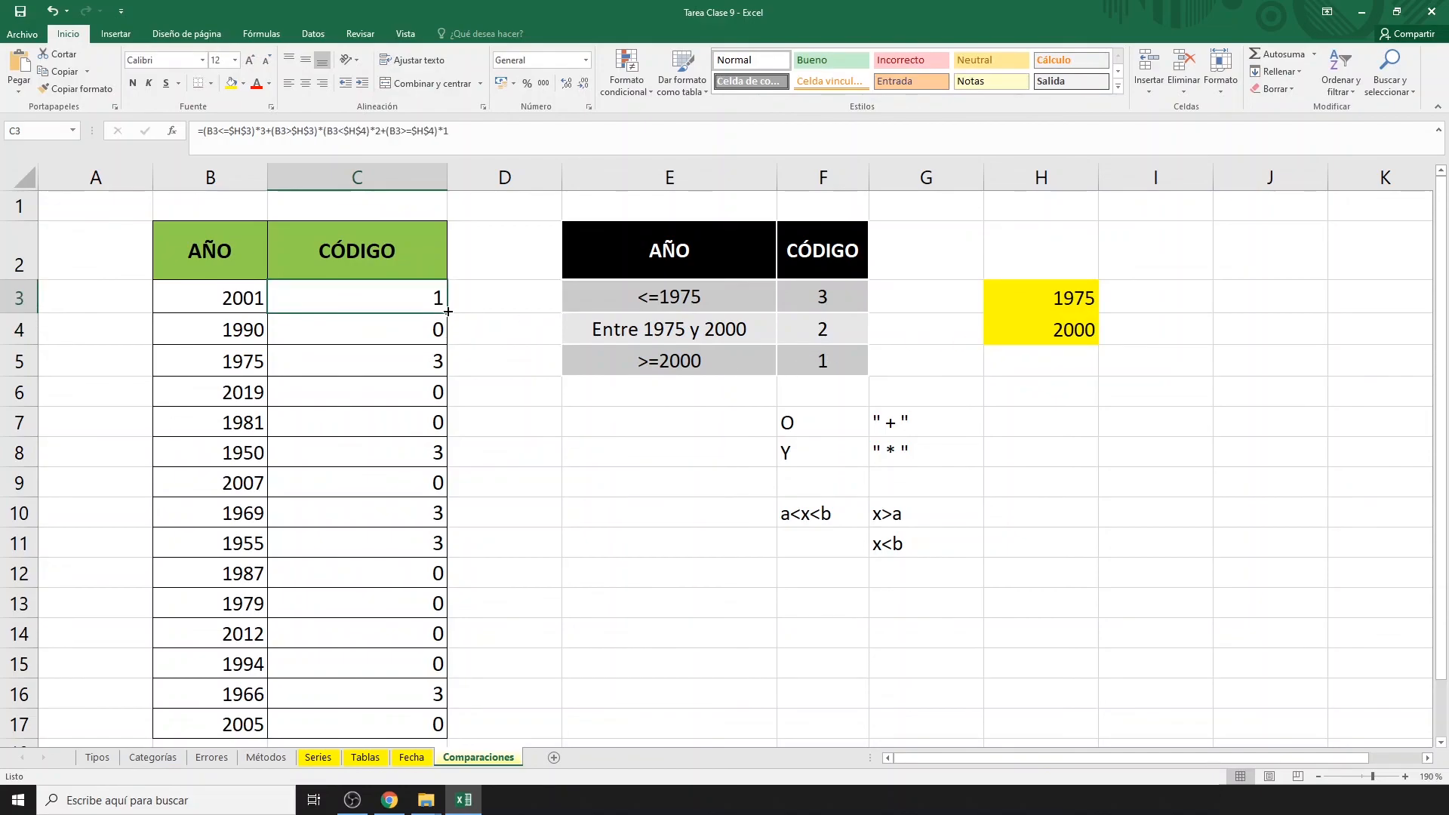
{"action": "double_click", "coordinate": [448, 312]}
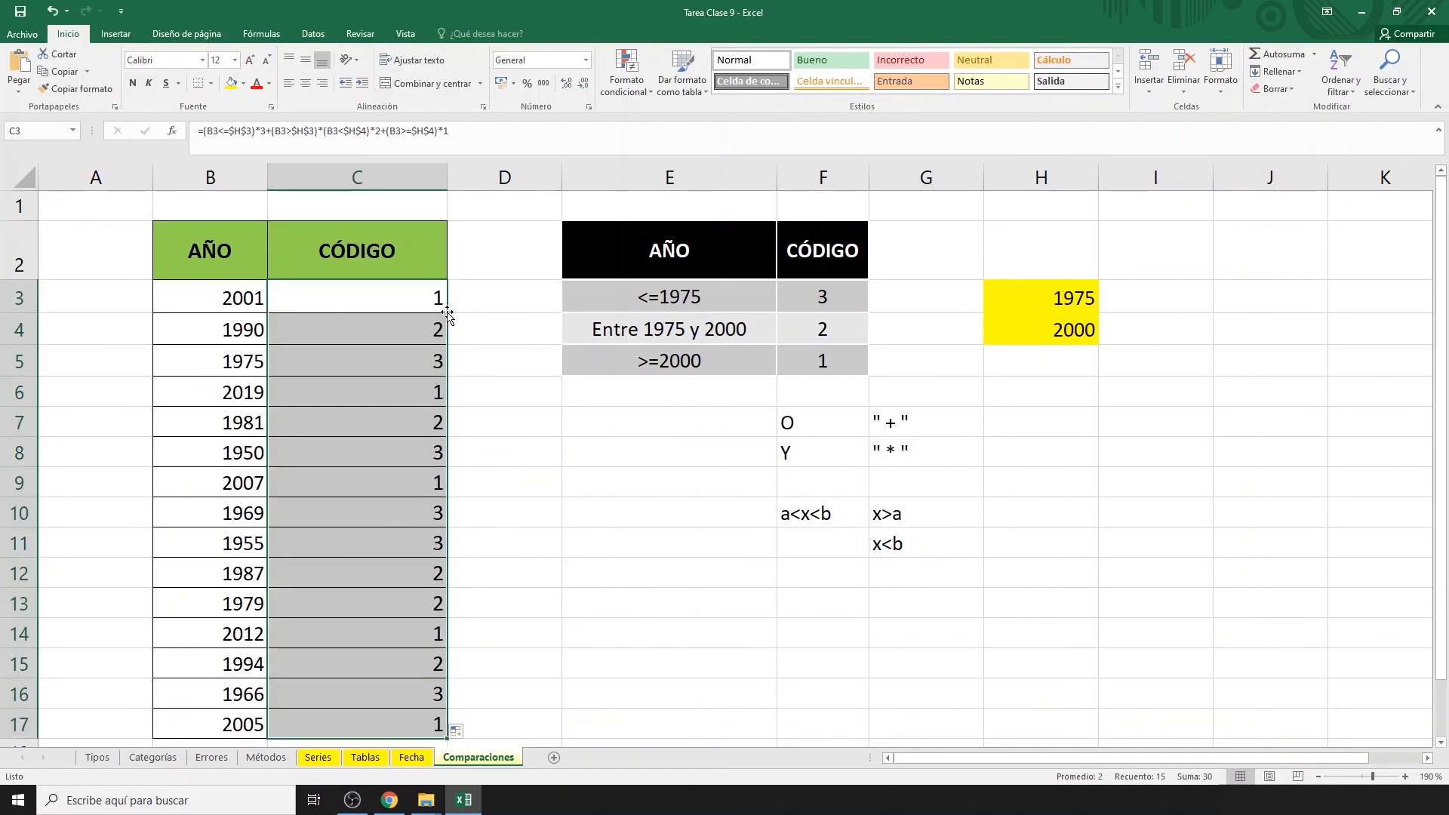